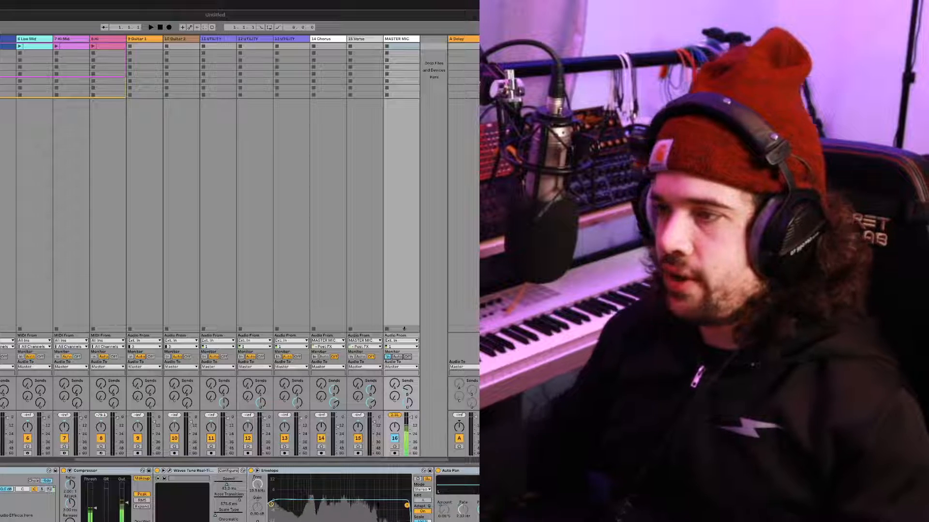
# Select the Low MIDI track, bring up its CR8 Sampler window below the track headers, and widen the Live window
pyautogui.click(407, 402)
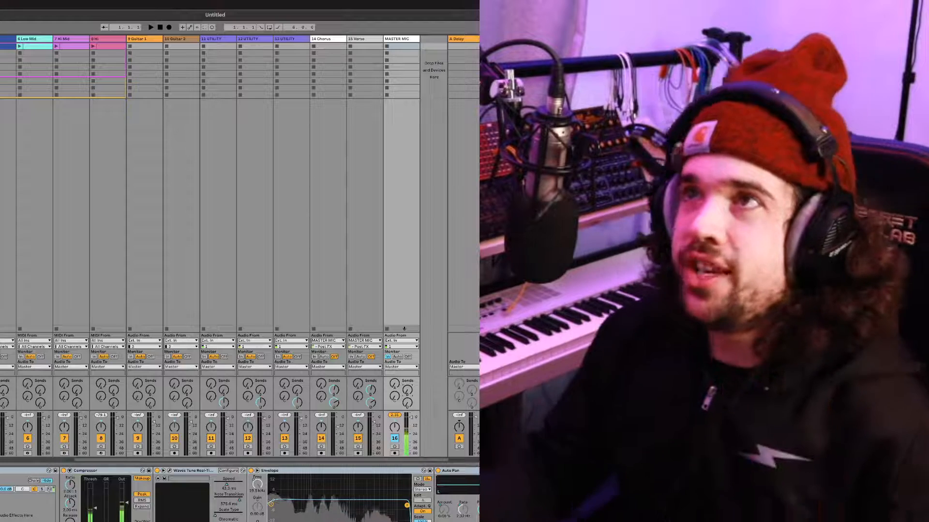
pyautogui.hscroll(-4, 124, 168)
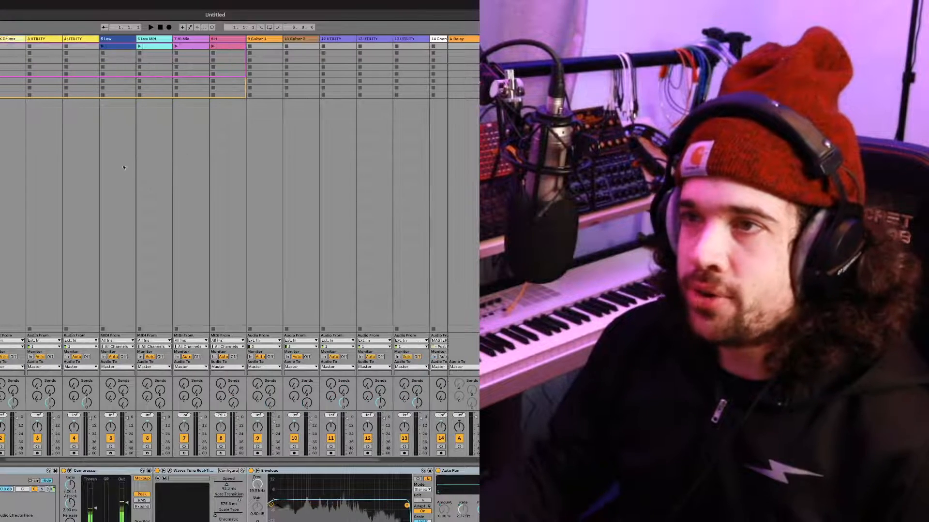
pyautogui.click(105, 38)
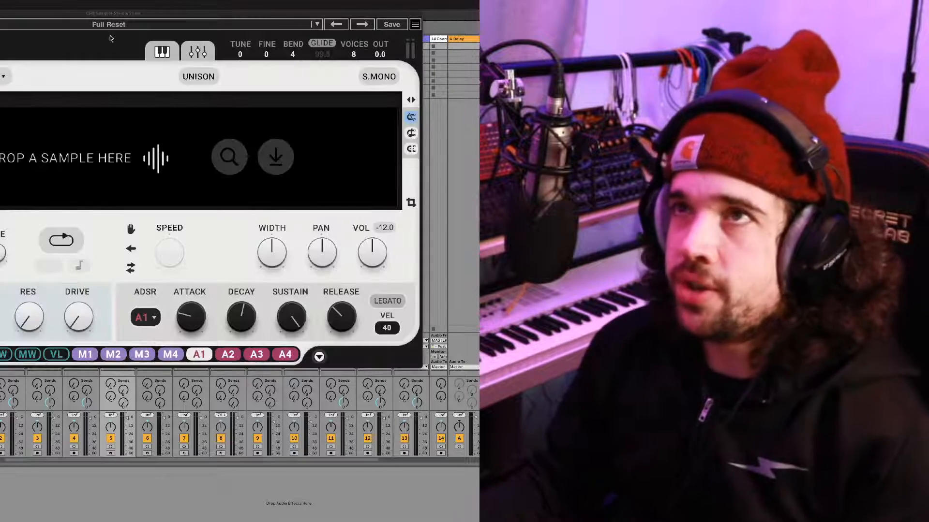
pyautogui.moveTo(110, 14); pyautogui.dragTo(197, 109)
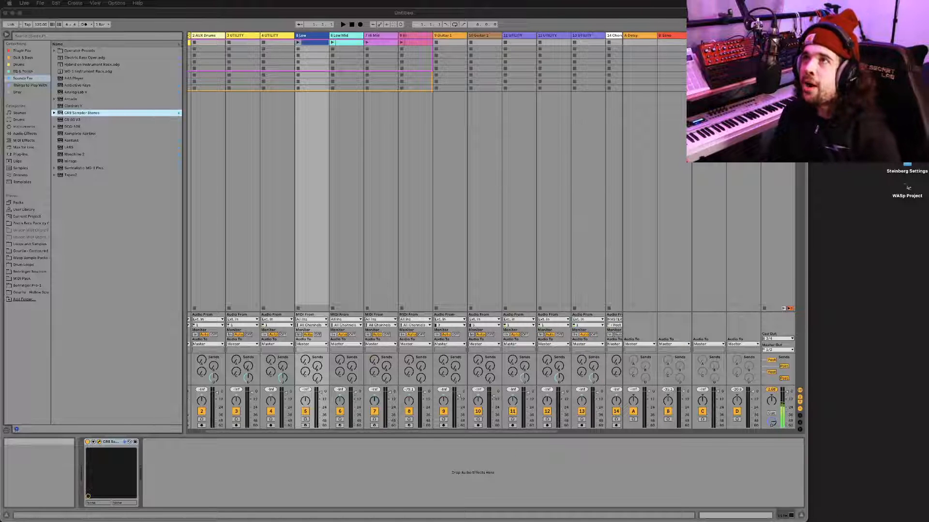
pyautogui.click(347, 190)
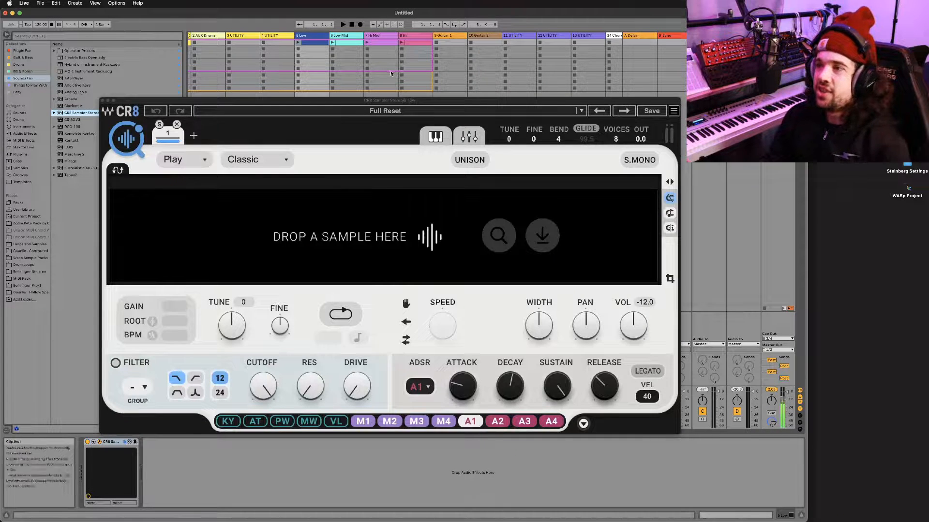
pyautogui.moveTo(392, 100); pyautogui.dragTo(356, 91)
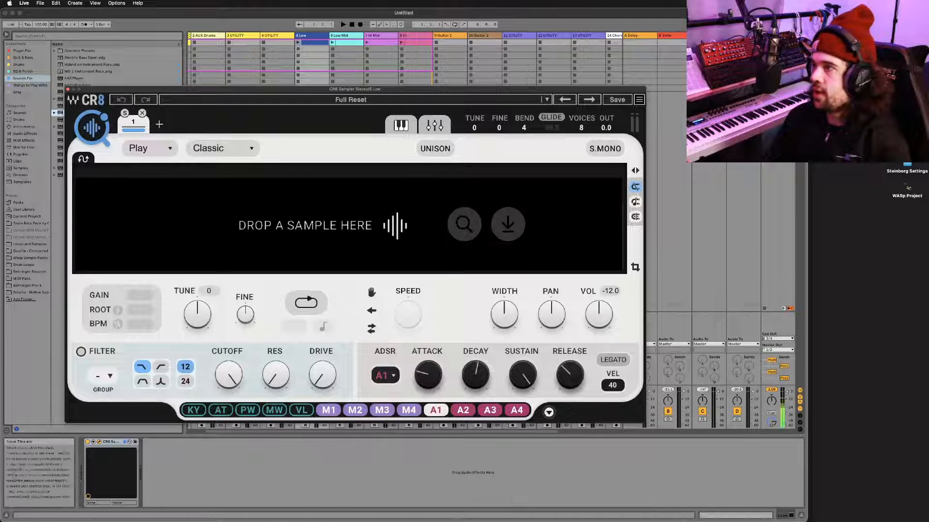
pyautogui.moveTo(807, 79); pyautogui.dragTo(928, 80)
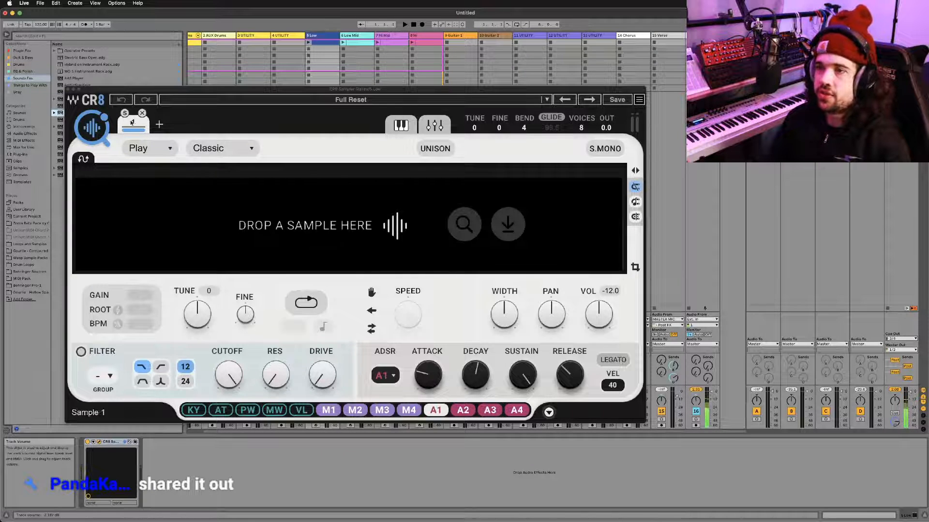
# Launch the COSMOS sample finder from CR8 and enlarge its window over the sampler
pyautogui.click(101, 128)
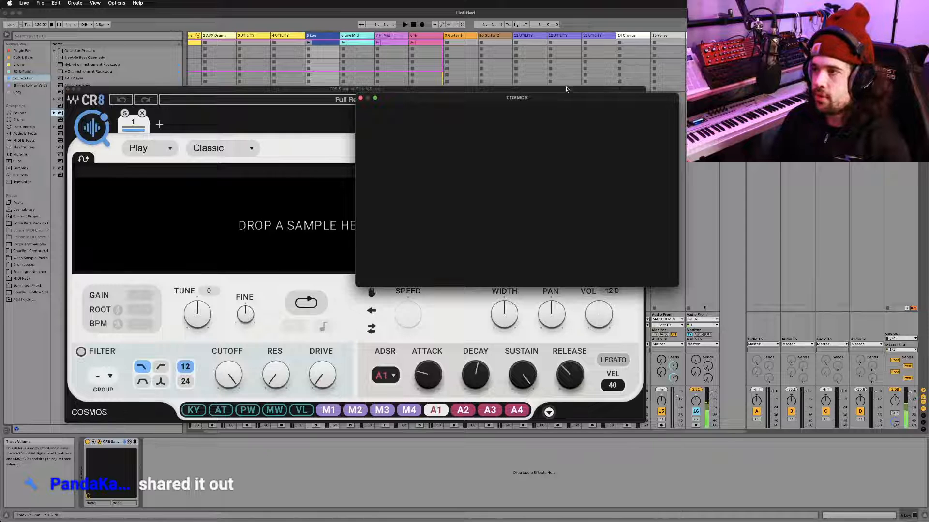
pyautogui.moveTo(561, 98); pyautogui.dragTo(408, 77)
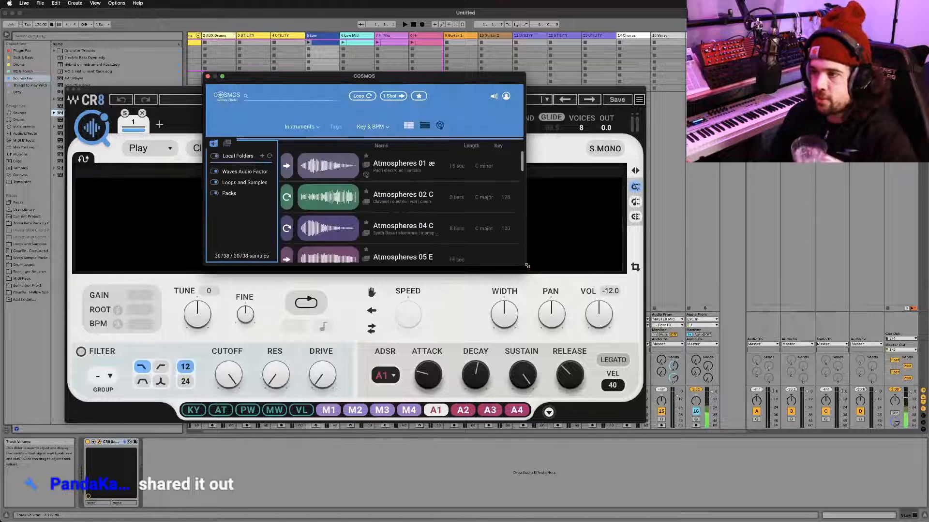
pyautogui.moveTo(526, 266); pyautogui.dragTo(693, 445)
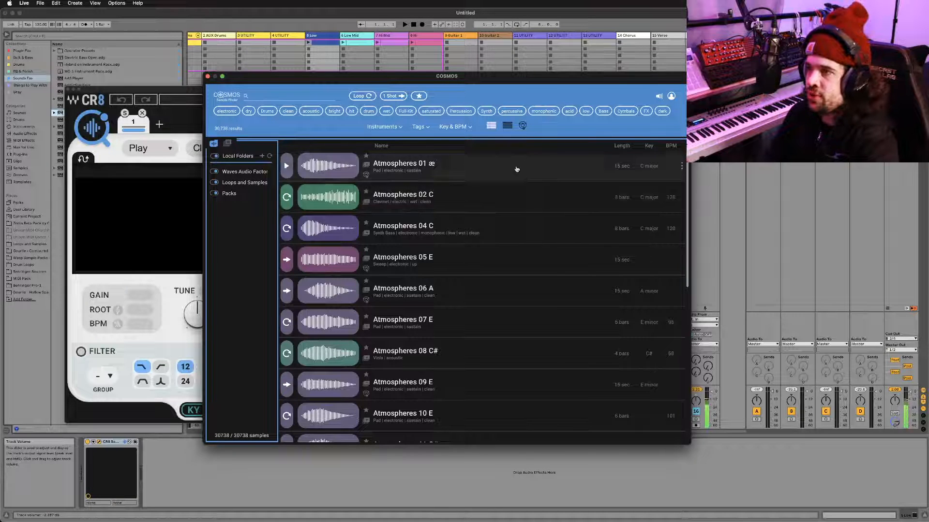
# Skim the COSMOS sample list and switch the results to the scatter-map view
pyautogui.scroll(-3, 440, 239)
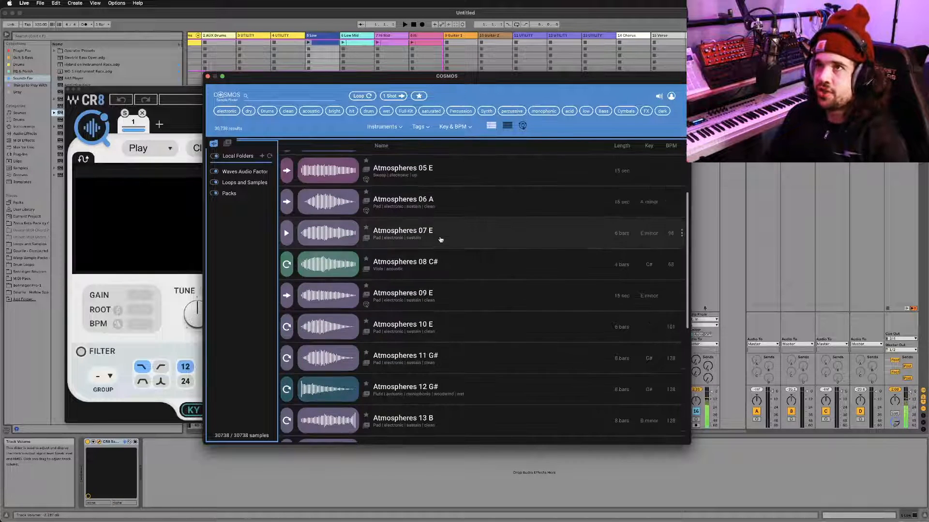
pyautogui.scroll(3, 440, 240)
pyautogui.click(523, 126)
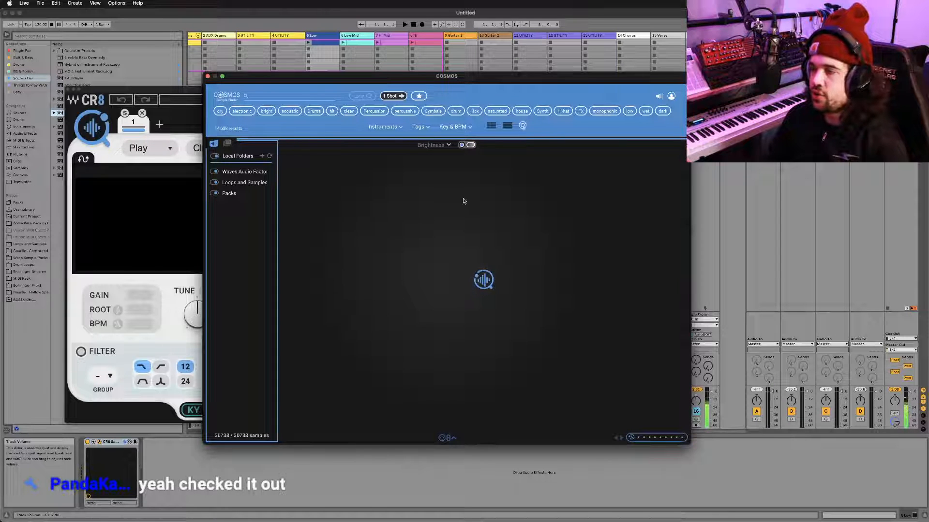
pyautogui.moveTo(462, 75); pyautogui.dragTo(440, 71)
# Audition one-shot samples across different regions of the COSMOS map
pyautogui.click(406, 323)
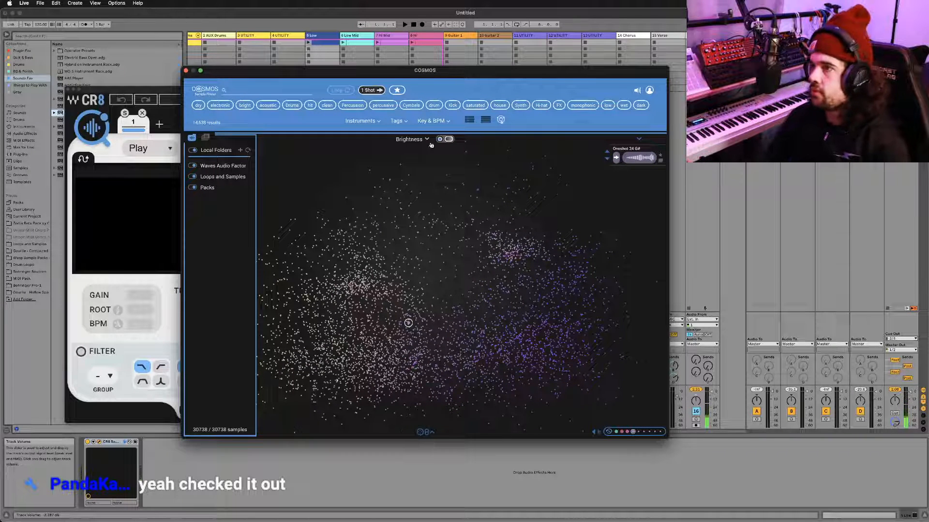
pyautogui.moveTo(344, 74); pyautogui.dragTo(355, 82)
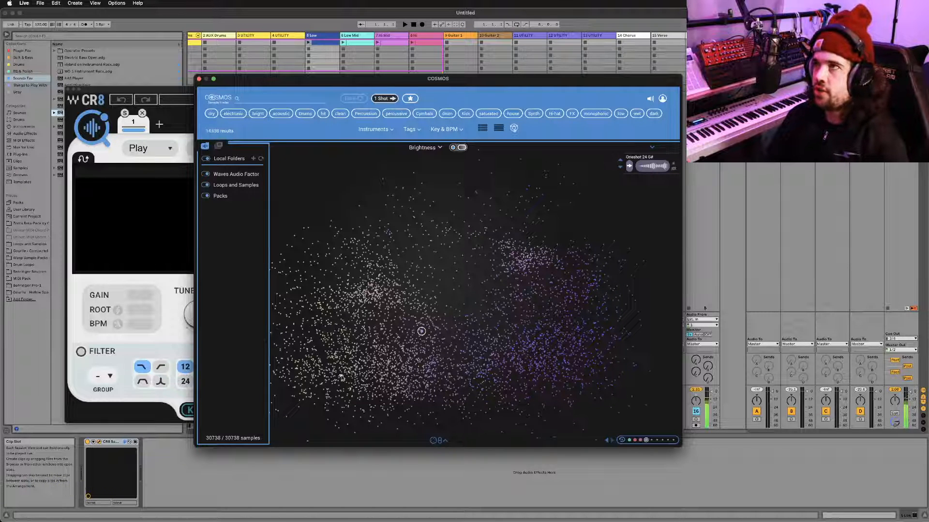
pyautogui.moveTo(341, 379)
pyautogui.mouseDown()
pyautogui.moveTo(423, 392)
pyautogui.moveTo(382, 358)
pyautogui.moveTo(414, 367)
pyautogui.moveTo(493, 357)
pyautogui.moveTo(522, 334)
pyautogui.mouseUp()
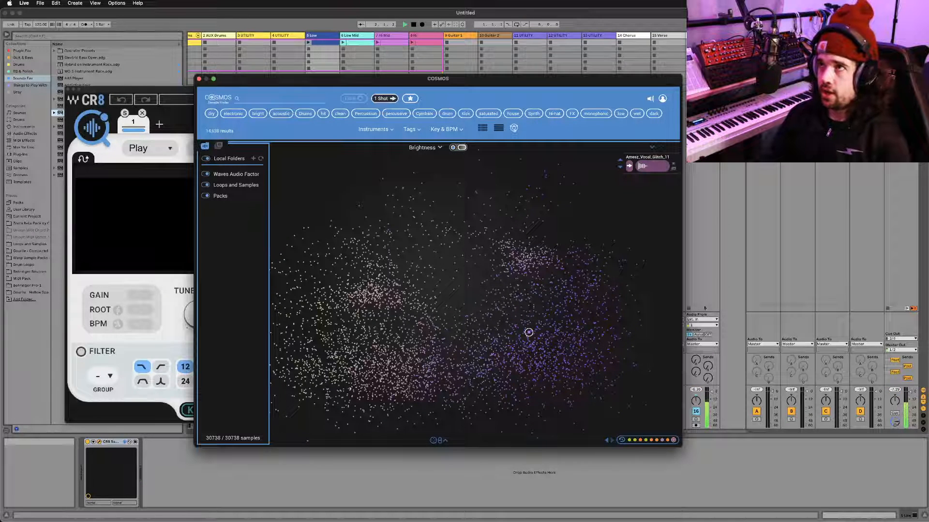
pyautogui.press('super+Tab')
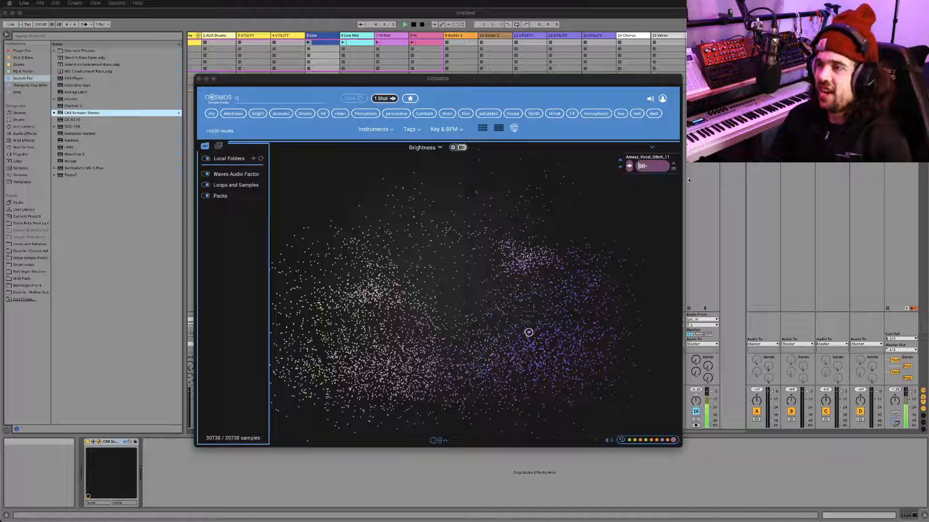
pyautogui.moveTo(421, 85); pyautogui.dragTo(418, 83)
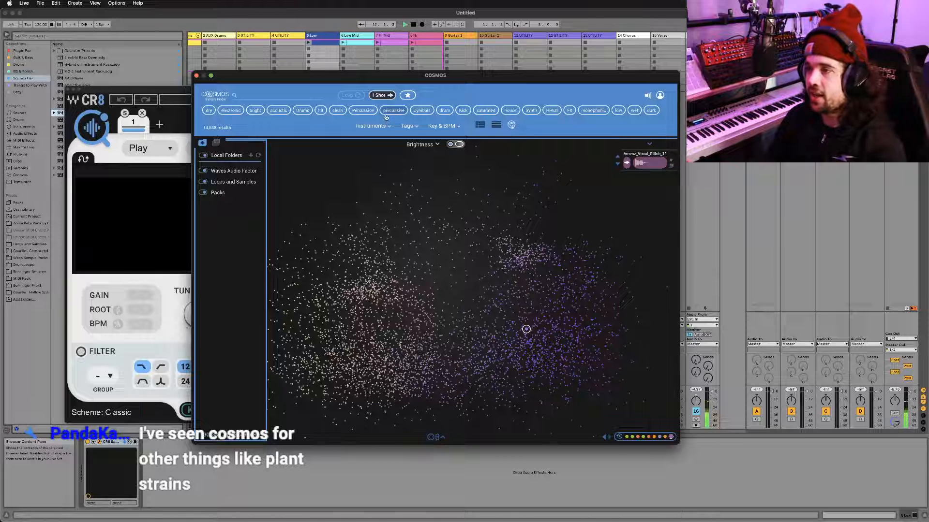
# Filter the COSMOS map to the Synth instrument category and audition some of the synth one-shots
pyautogui.click(390, 129)
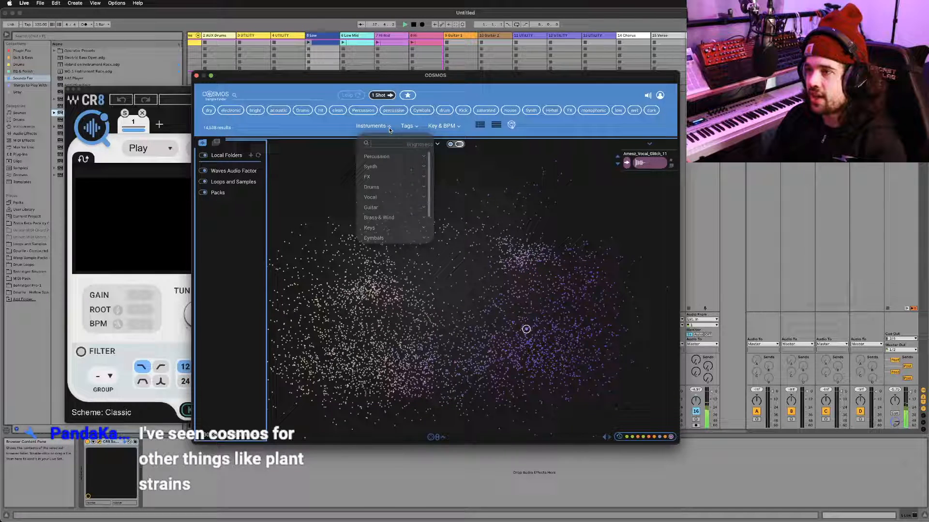
pyautogui.click(387, 166)
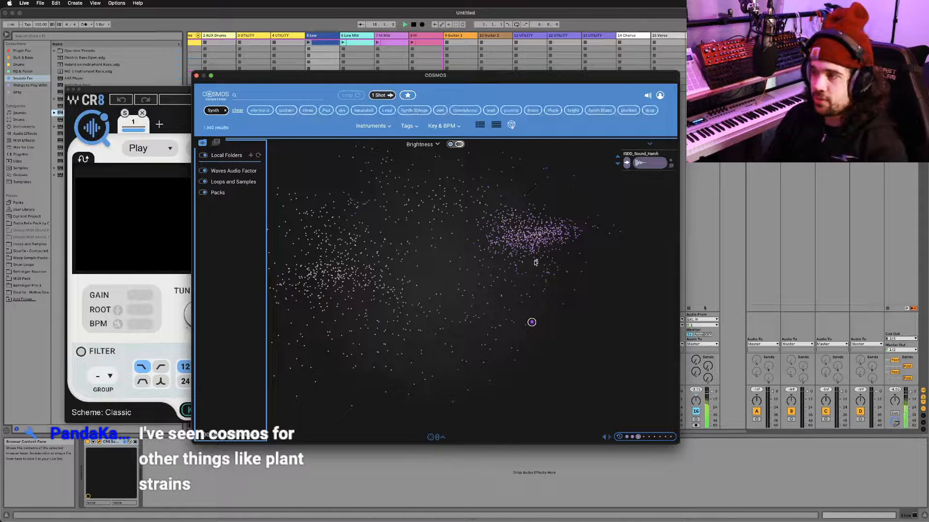
pyautogui.click(431, 229)
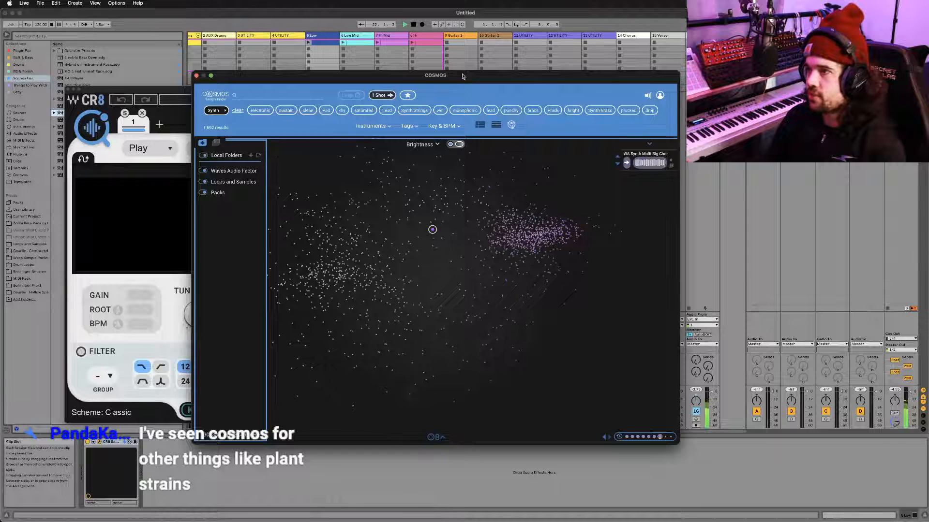
pyautogui.moveTo(461, 76); pyautogui.dragTo(516, 111)
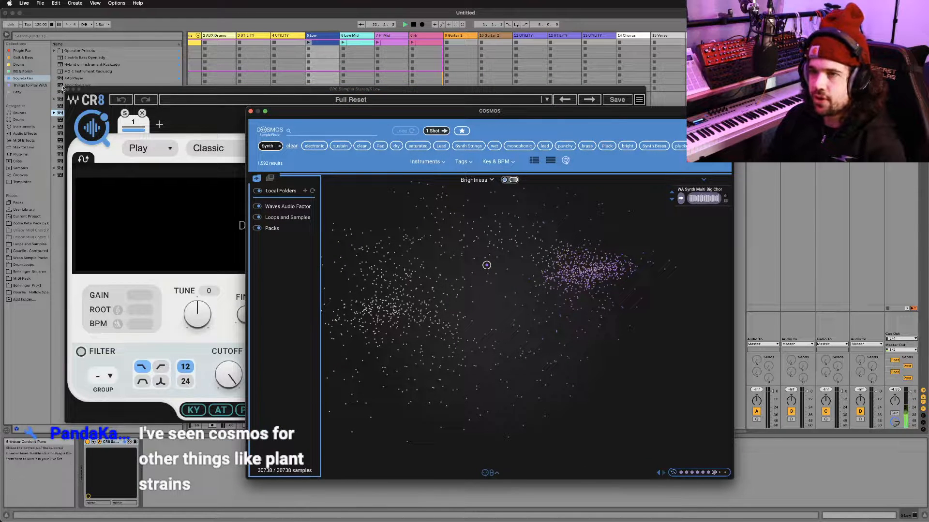
# Hide the plug-in windows and delete the AUX Drums track and the two UTILITY tracks beside it
pyautogui.press('super+alt+p')
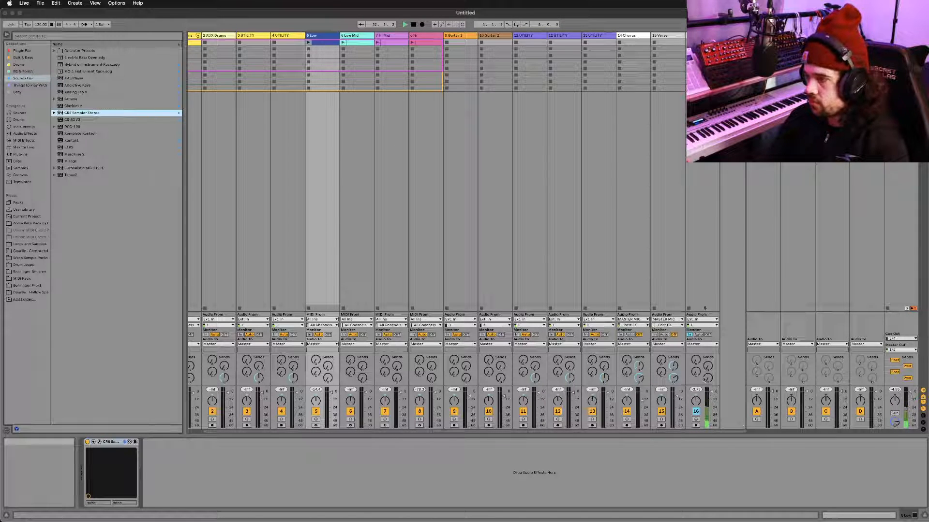
pyautogui.click(333, 392)
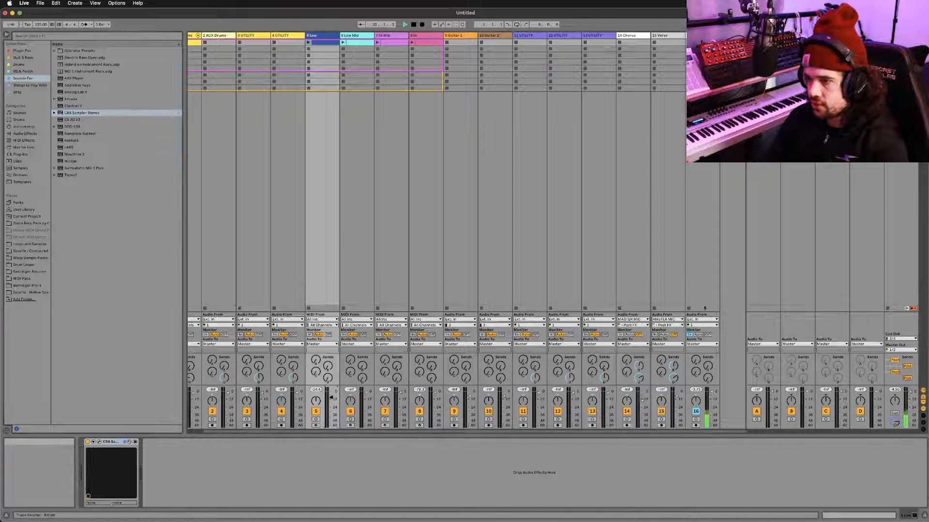
pyautogui.click(292, 36)
pyautogui.hscroll(-2, 281, 53)
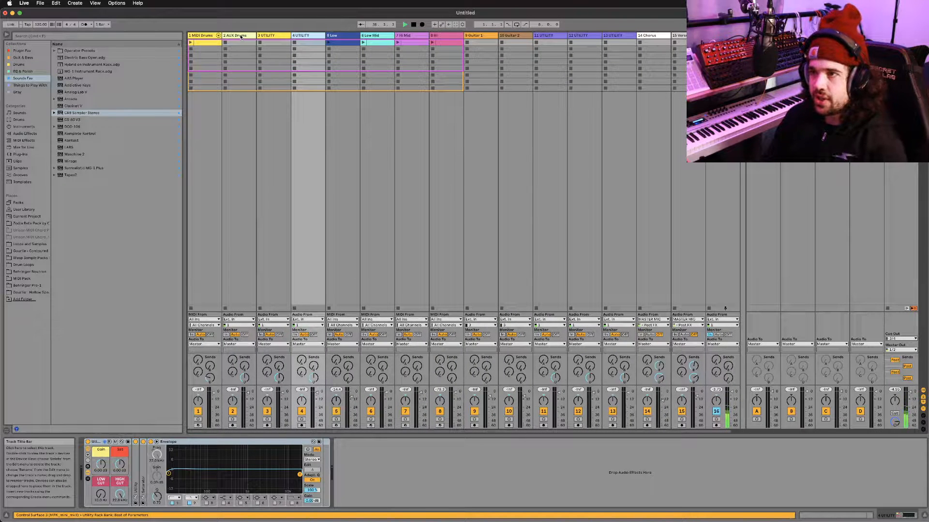
pyautogui.keyDown('shift'); pyautogui.click(241, 37); pyautogui.keyUp('shift')
pyautogui.press('Delete')
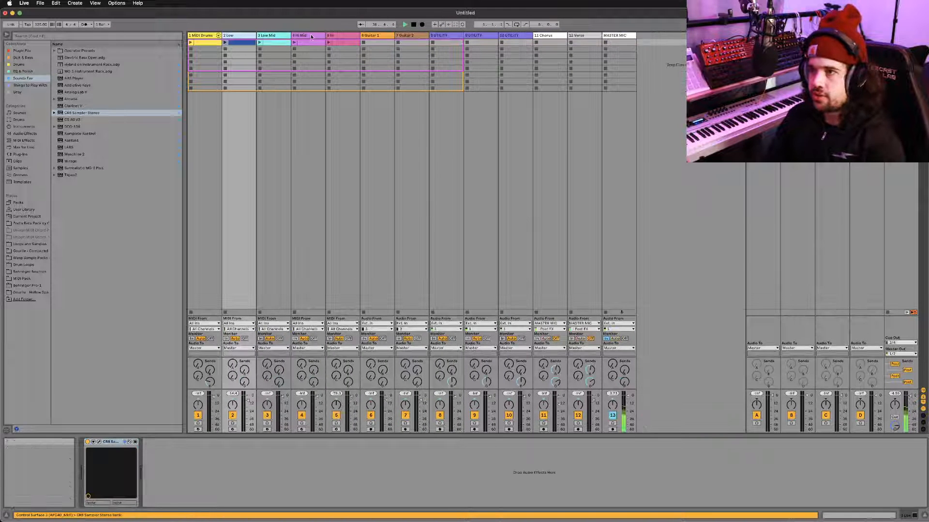
# Delete the tracks from Low Mid through the last UTILITY track, plus the Chorus and Verse tracks
pyautogui.click(260, 42)
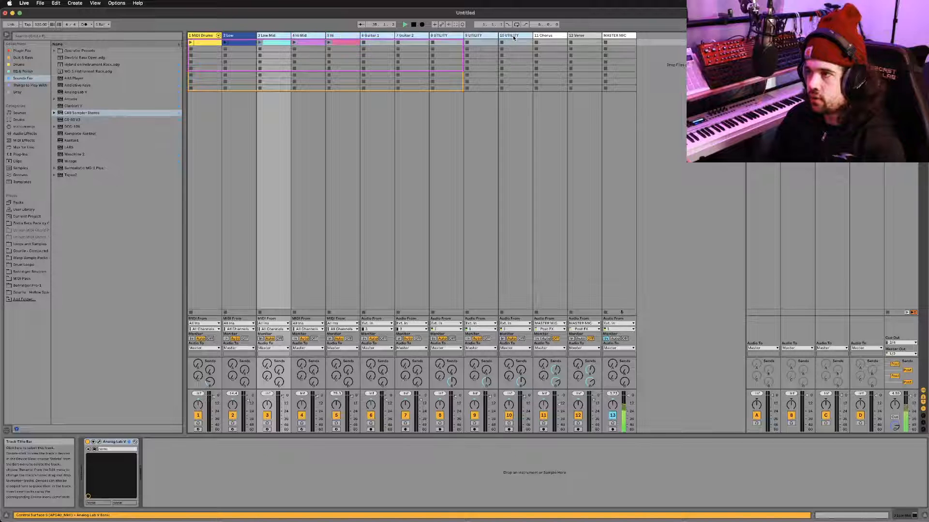
pyautogui.keyDown('shift'); pyautogui.click(511, 37); pyautogui.keyUp('shift')
pyautogui.press('Delete')
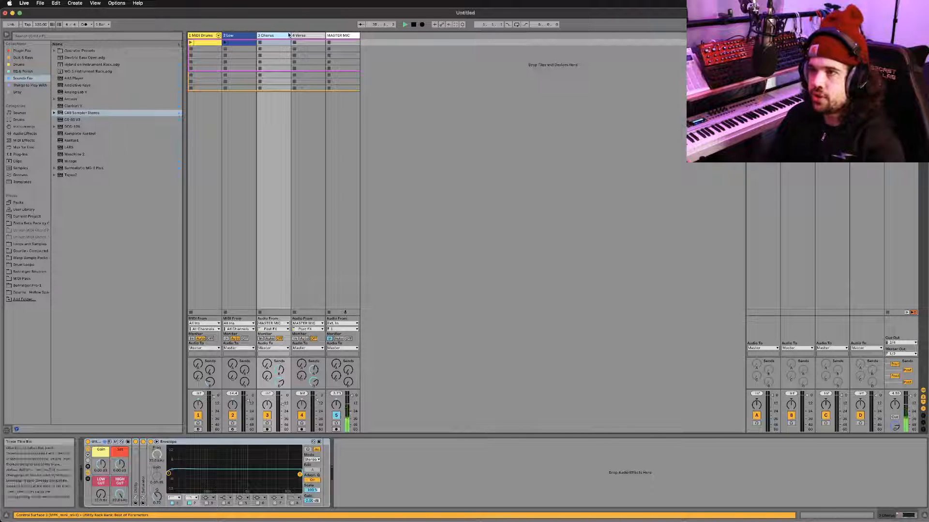
pyautogui.click(306, 36)
pyautogui.press('Delete')
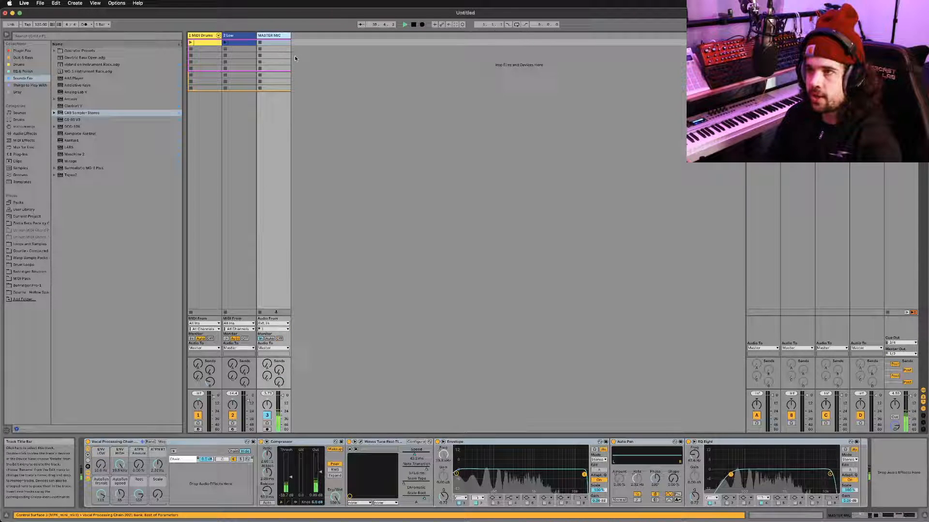
# Reopen CR8 Sampler on the Low track and bring COSMOS back up beside it
pyautogui.click(246, 38)
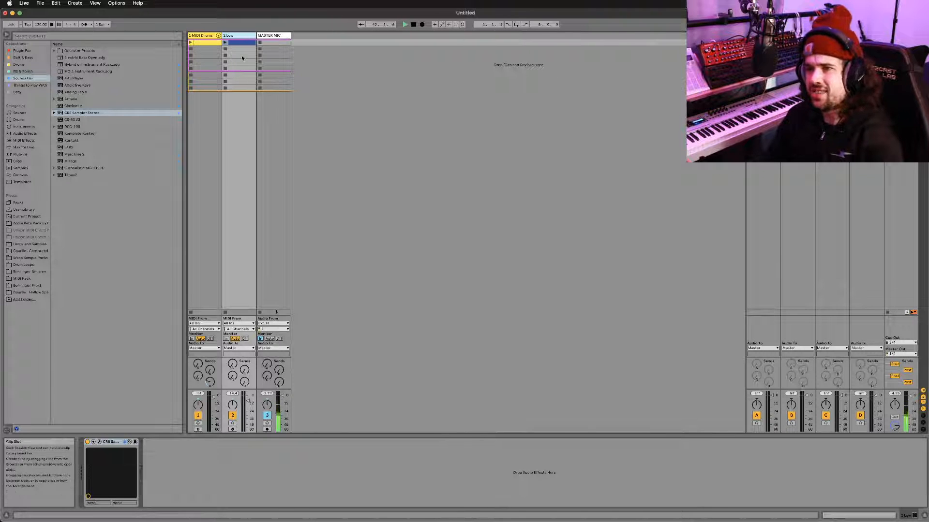
pyautogui.click(99, 442)
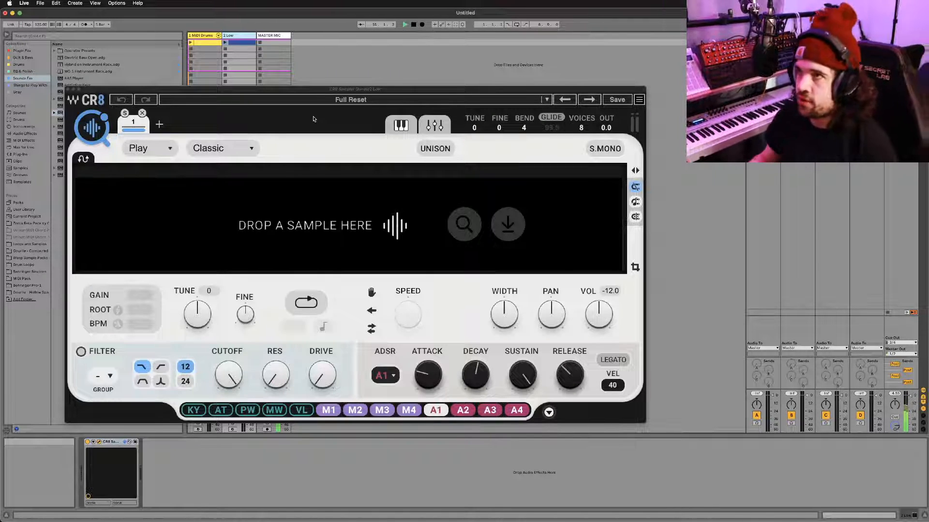
pyautogui.click(97, 139)
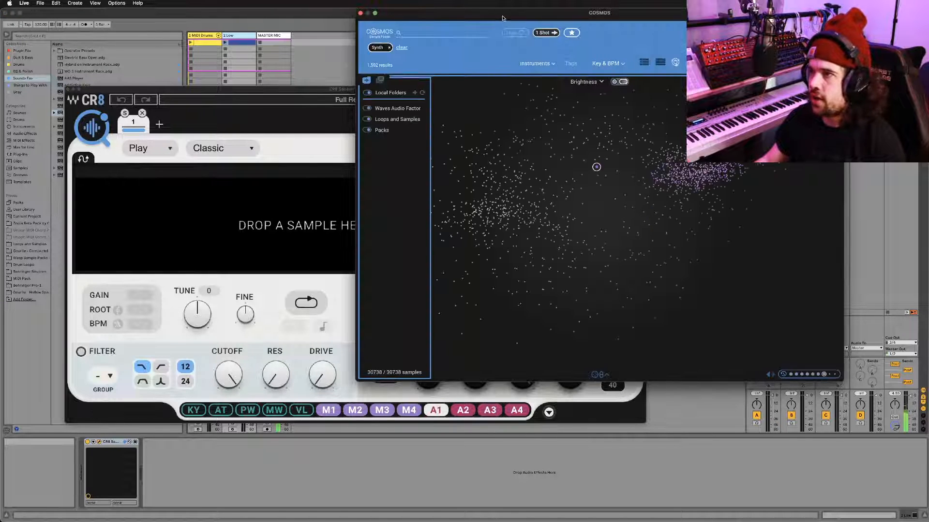
pyautogui.moveTo(491, 32); pyautogui.dragTo(485, 42)
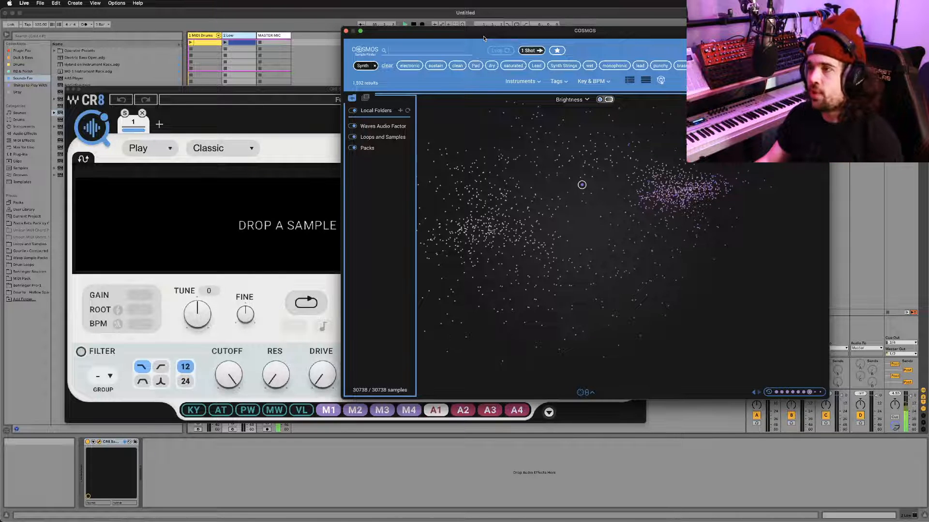
pyautogui.moveTo(470, 42); pyautogui.dragTo(467, 39)
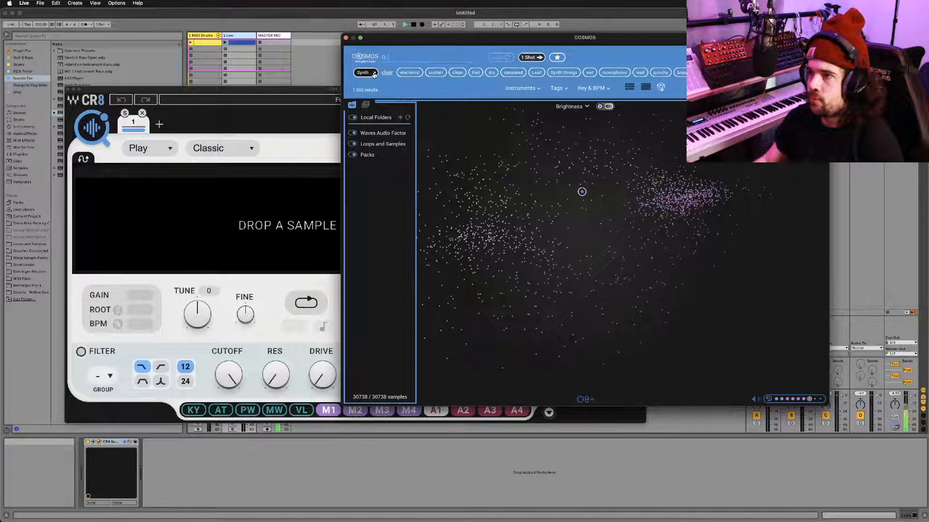
# Add the Pad tag to the Synth filter in COSMOS and audition the pad samples
pyautogui.click(474, 72)
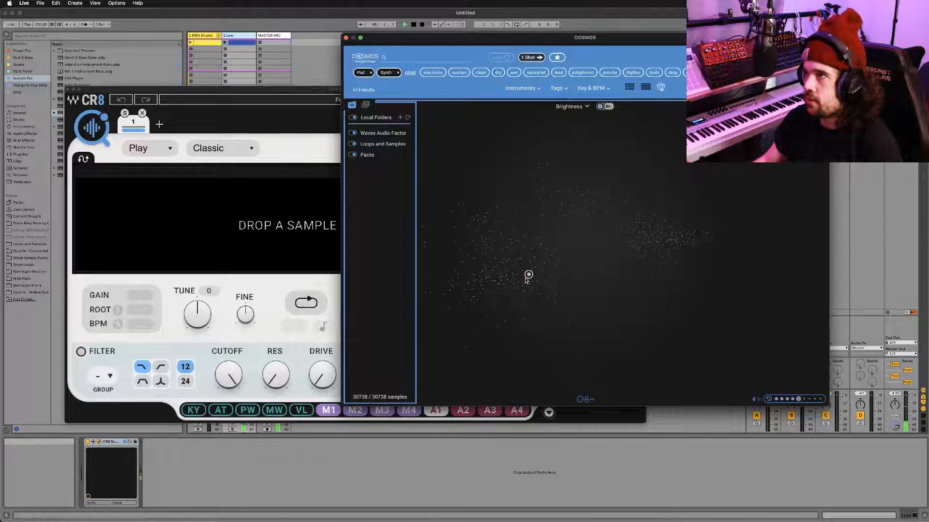
pyautogui.click(500, 271)
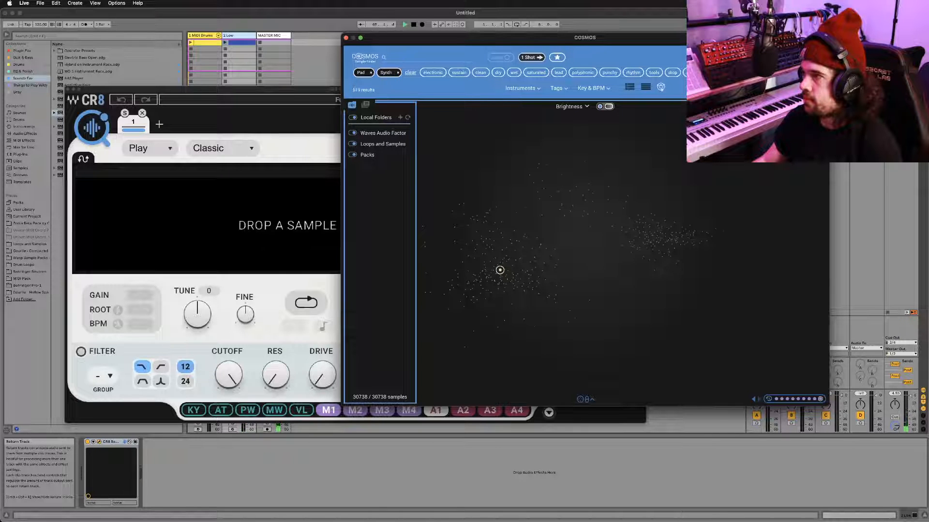
# Audition samples in the dense cluster of the COSMOS map and step back through the recently played ones
pyautogui.click(492, 271)
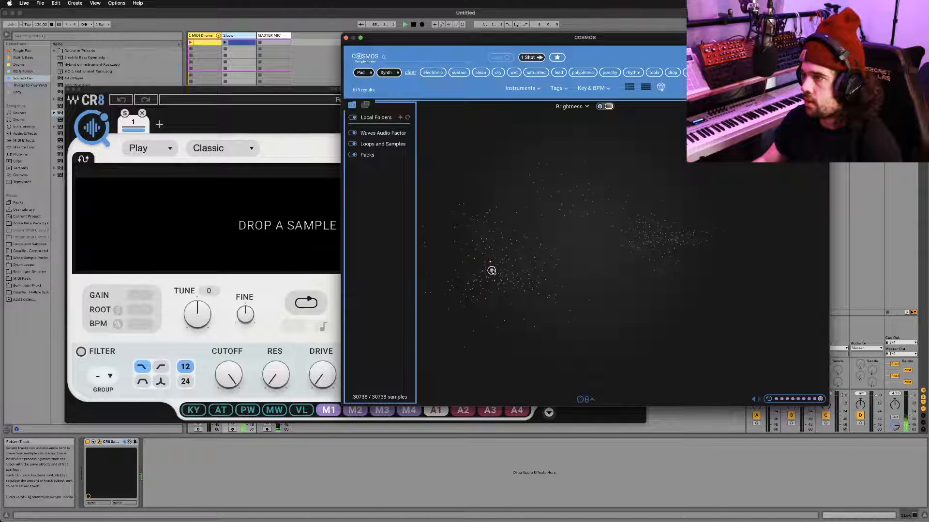
pyautogui.scroll(5, 498, 271)
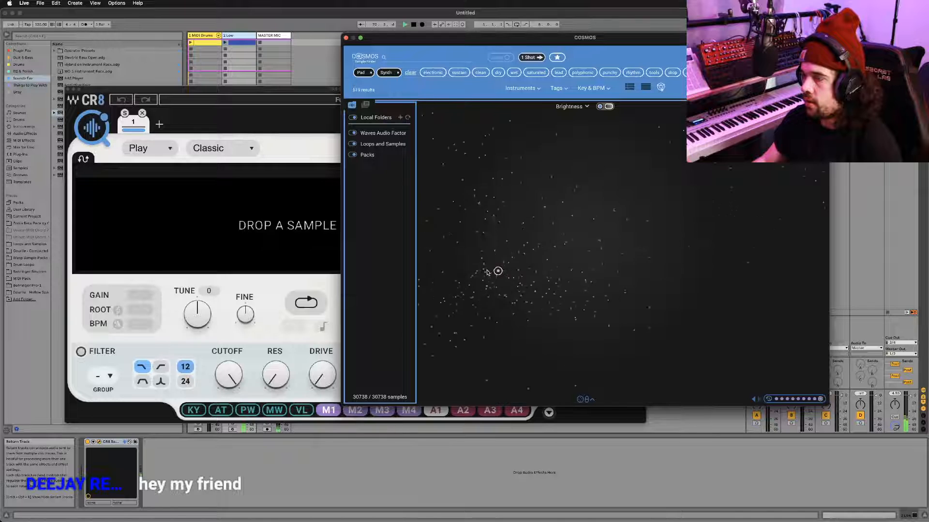
pyautogui.moveTo(510, 273); pyautogui.dragTo(528, 241)
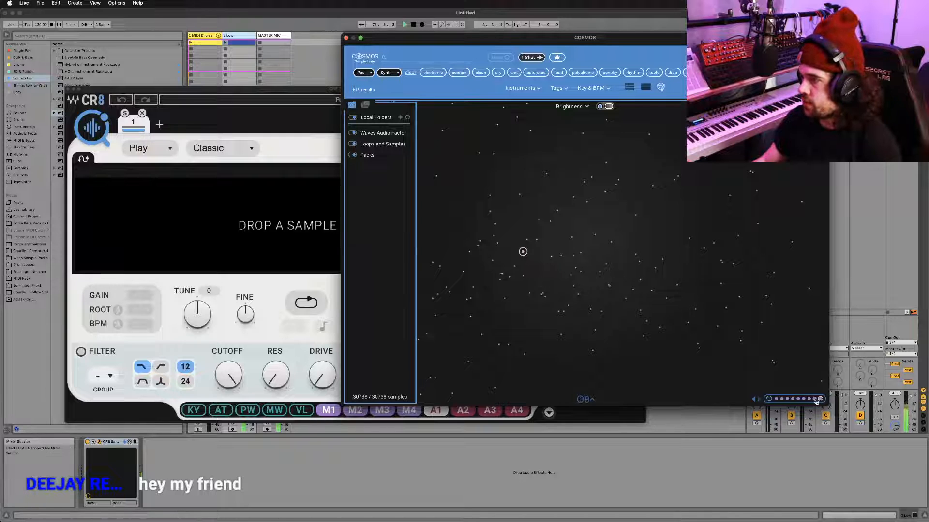
pyautogui.click(815, 401)
pyautogui.click(810, 401)
pyautogui.click(805, 401)
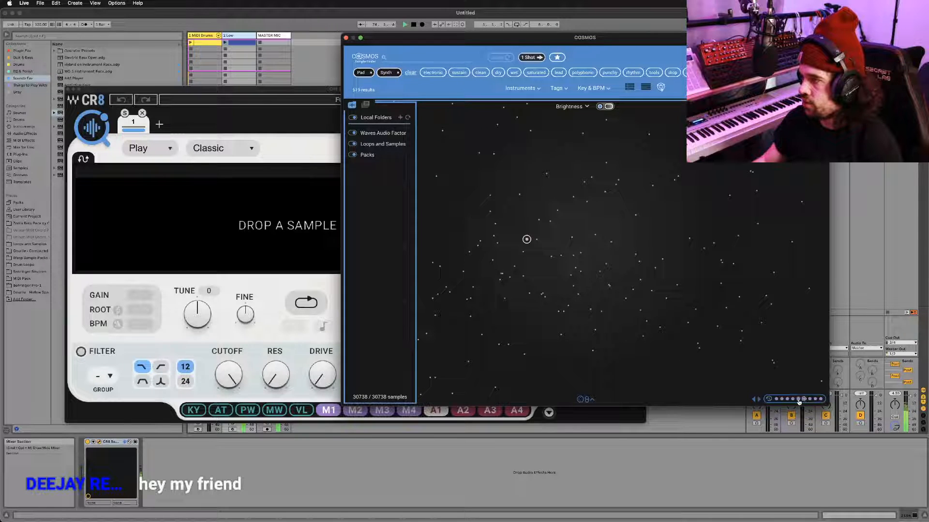
pyautogui.click(799, 401)
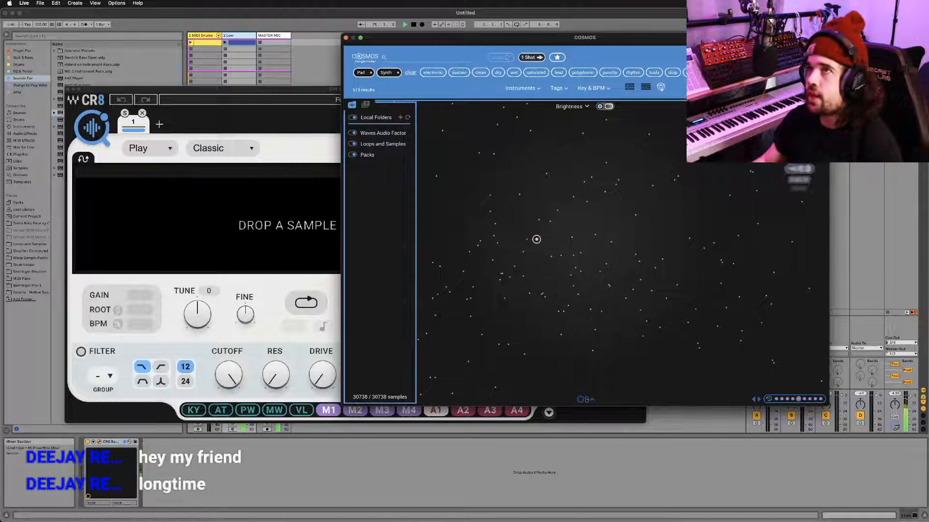
# Reposition the COSMOS window and audition the pad samples one after another as far as Softer Than 70.adg
pyautogui.moveTo(670, 44); pyautogui.dragTo(487, 74)
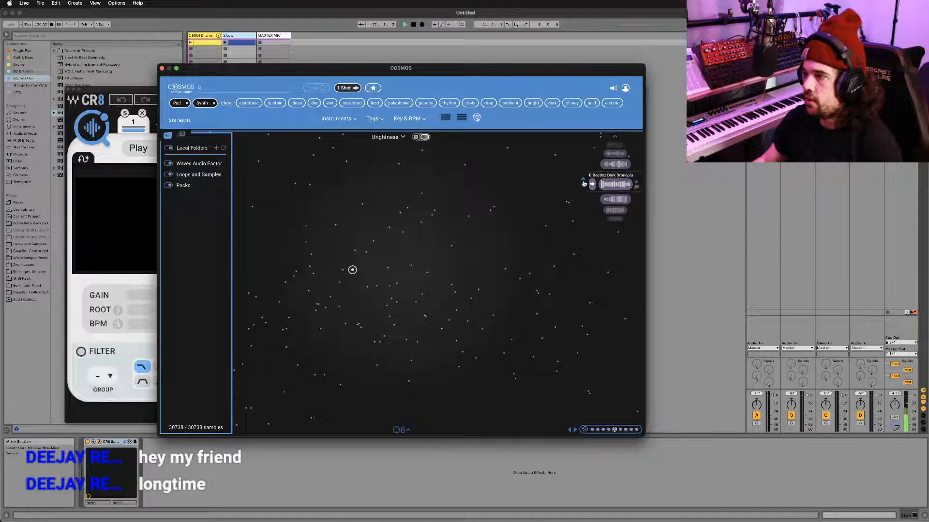
pyautogui.press('Down')
pyautogui.press('Down')
pyautogui.press('Down')
pyautogui.press('Down')
pyautogui.press('Down')
pyautogui.press('Down')
pyautogui.press('Down')
pyautogui.press('Down')
pyautogui.press('Down')
pyautogui.press('Down')
pyautogui.press('Down')
pyautogui.press('Down')
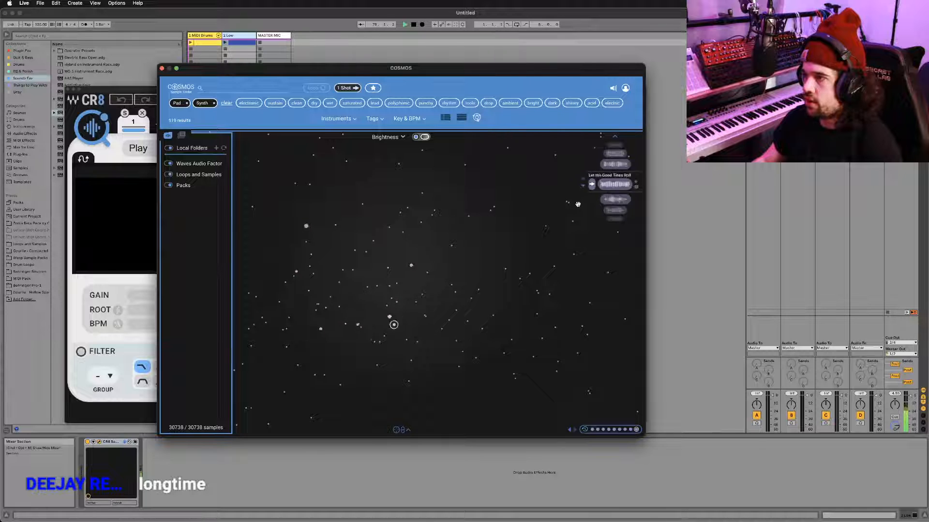
pyautogui.press('Down')
pyautogui.press('Down')
pyautogui.press('Down')
pyautogui.press('Down')
pyautogui.press('Down')
pyautogui.press('Down')
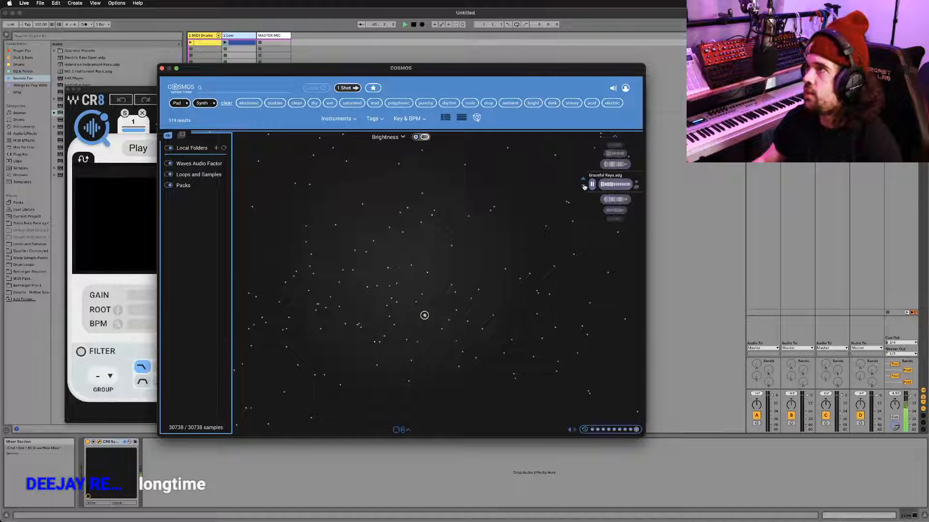
pyautogui.press('Down')
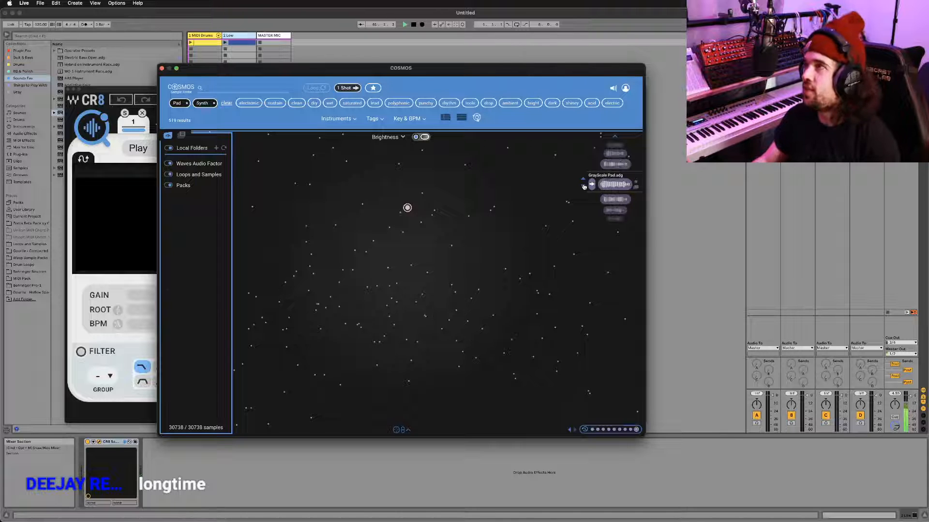
pyautogui.press('Down')
pyautogui.press('Down')
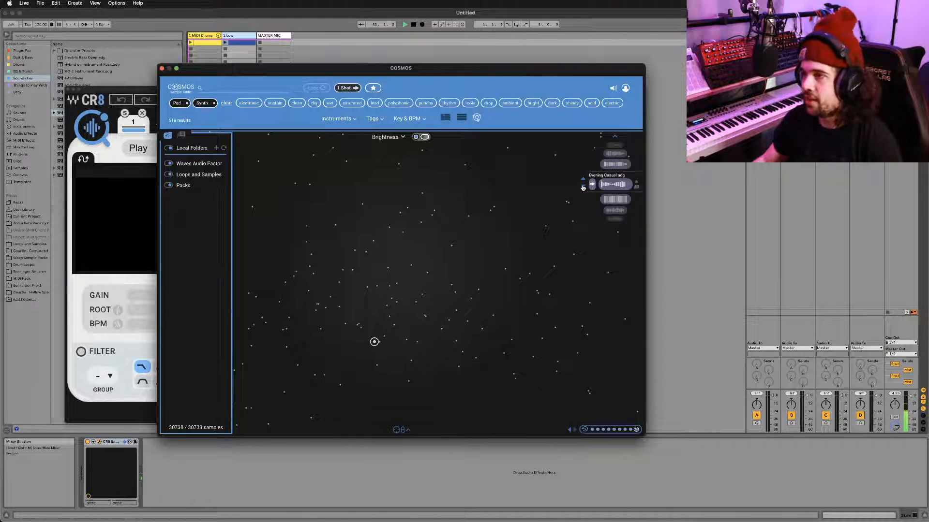
pyautogui.click(582, 187)
pyautogui.click(583, 187)
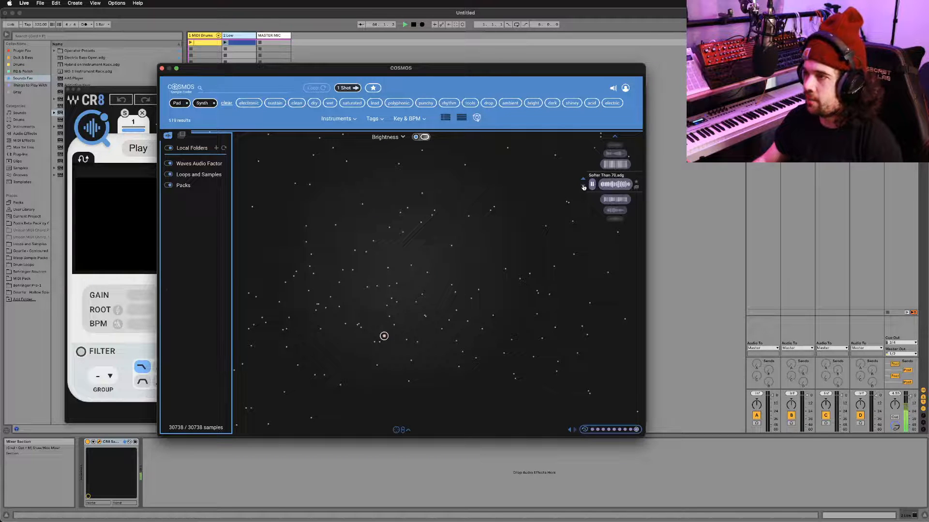
# Load Softer Than 70.adg into CR8 Sampler and close COSMOS
pyautogui.click(608, 178)
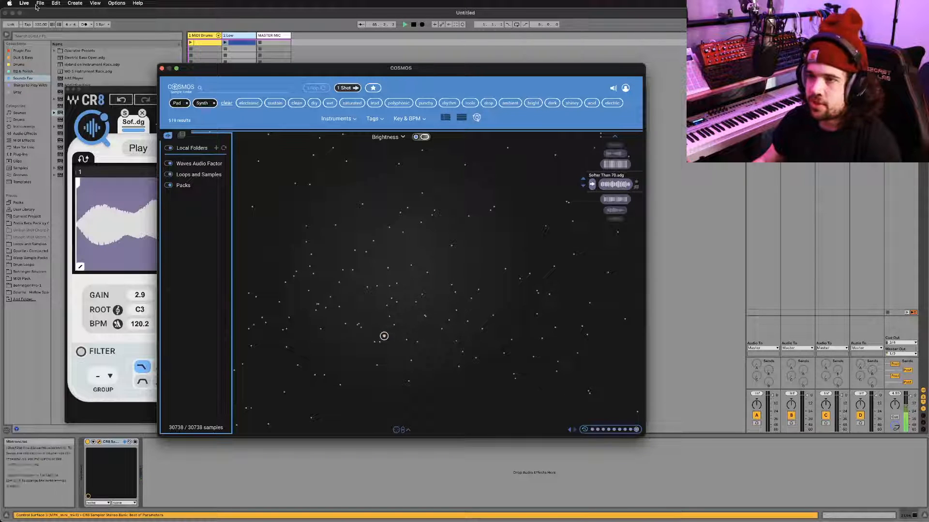
pyautogui.click(162, 69)
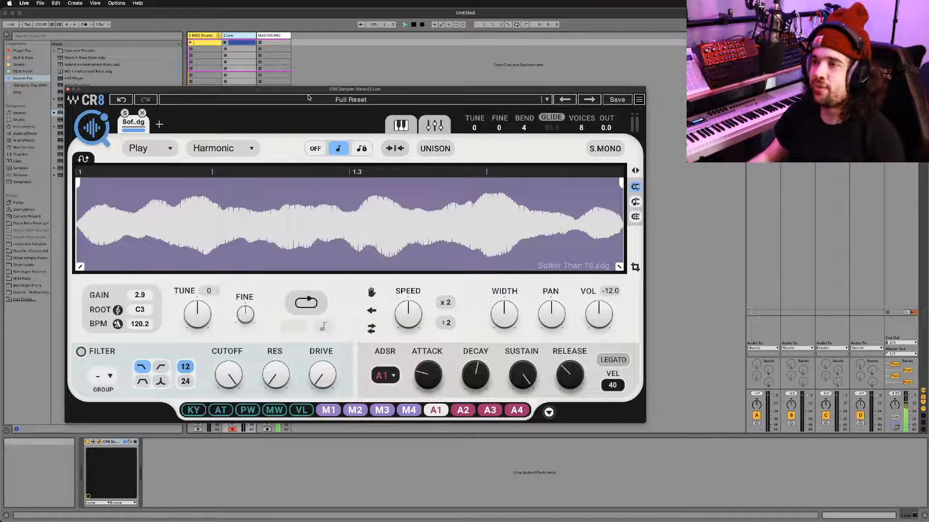
pyautogui.moveTo(311, 90); pyautogui.dragTo(317, 86)
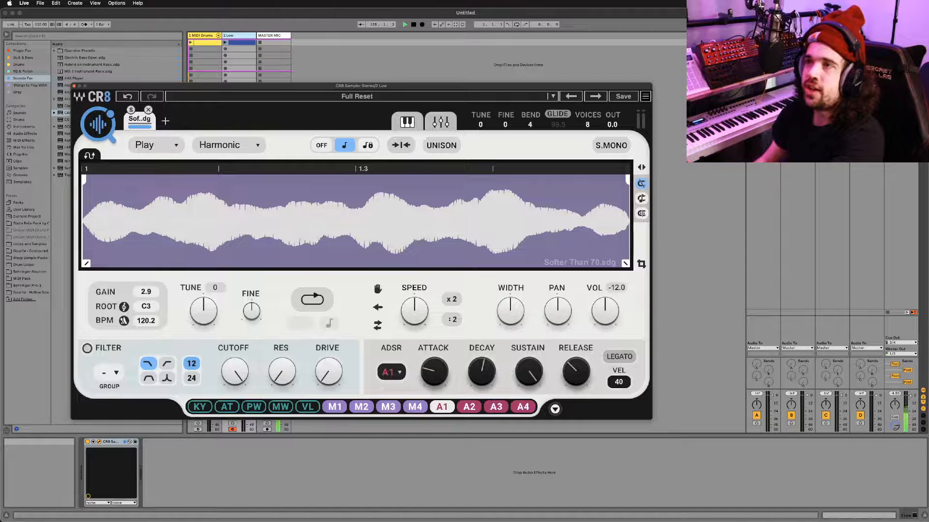
# Return to Live, load Duzzalot.adg from COSMOS into a second CR8 sampler slot, and give its end a short fade-out
pyautogui.press('super+Tab')
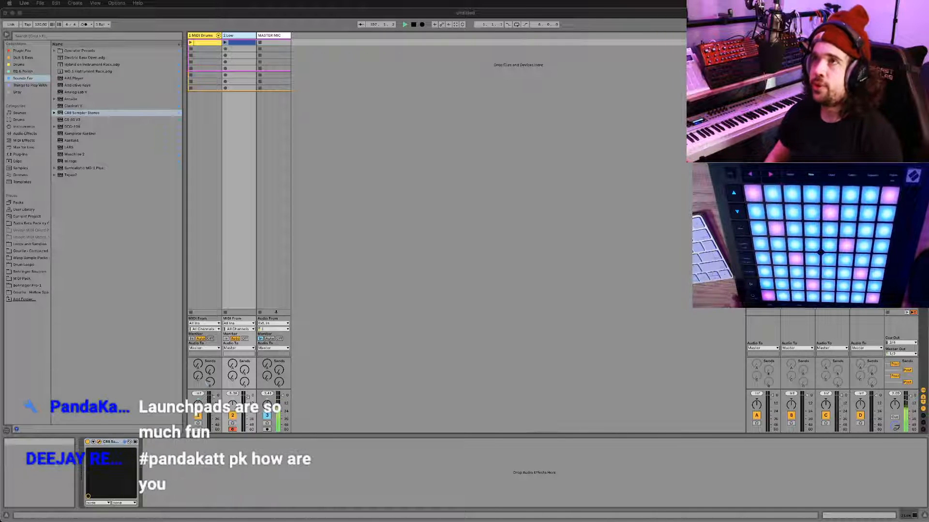
pyautogui.click(356, 289)
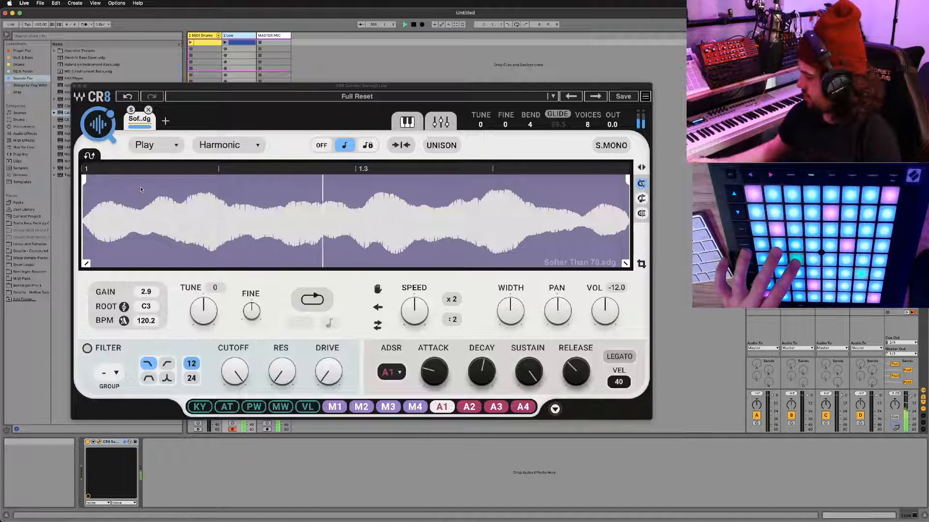
pyautogui.click(165, 121)
pyautogui.click(470, 220)
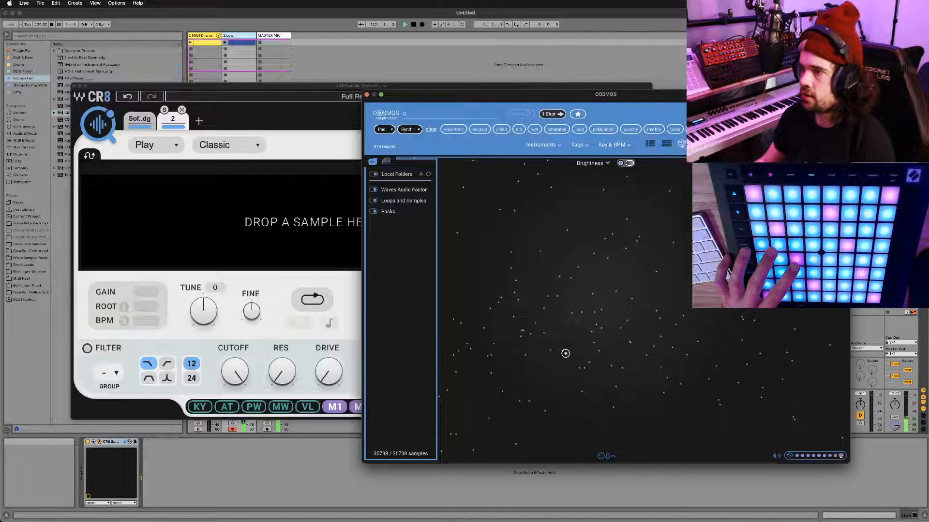
pyautogui.doubleClick(565, 354)
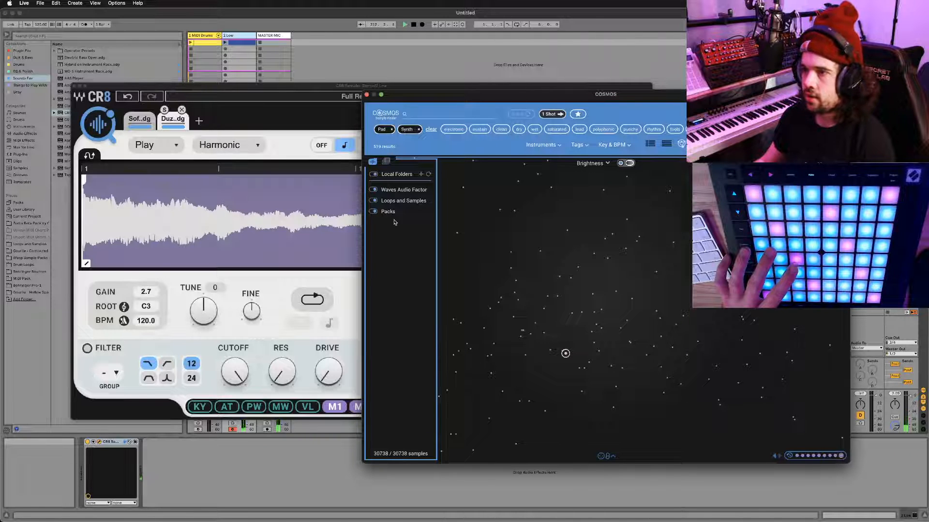
pyautogui.click(366, 94)
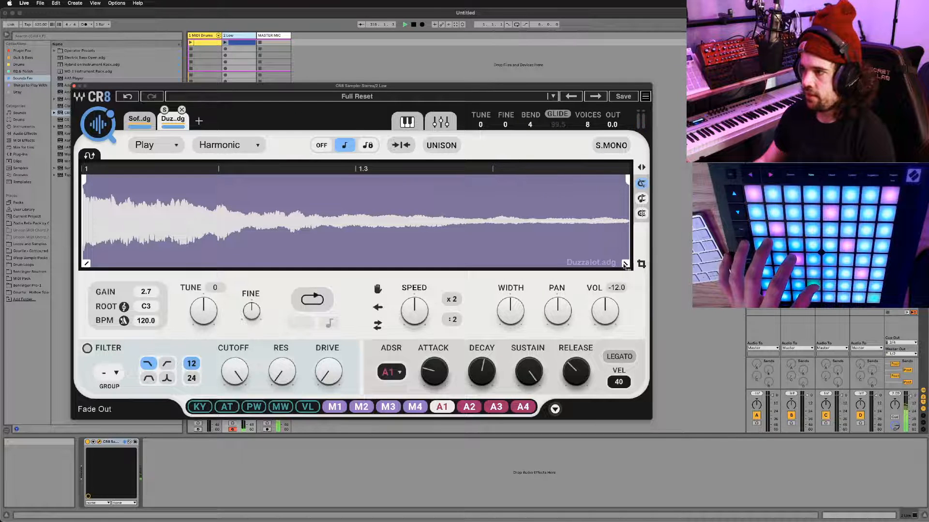
pyautogui.moveTo(625, 265); pyautogui.dragTo(566, 263)
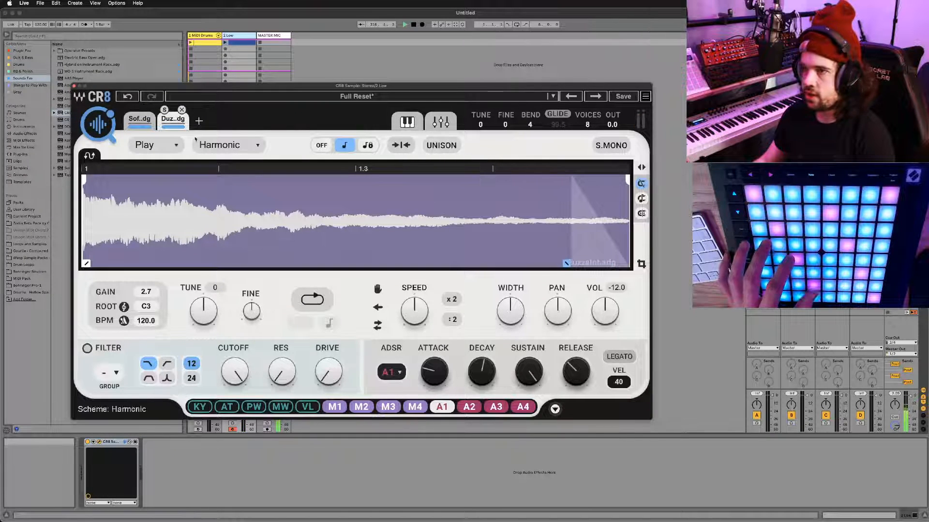
# Try out the Duzzalot sampler's solo switch and the on/off switches of both samplers
pyautogui.click(164, 110)
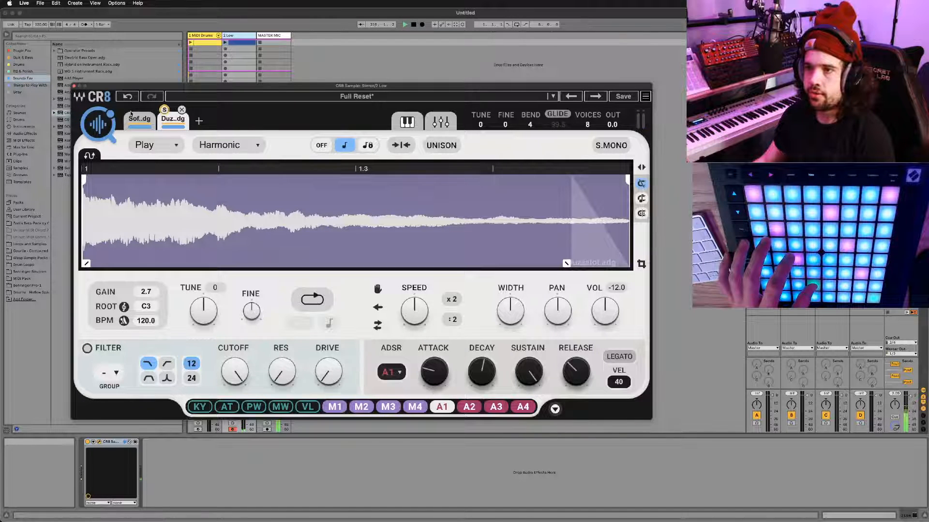
pyautogui.click(165, 126)
pyautogui.click(165, 126)
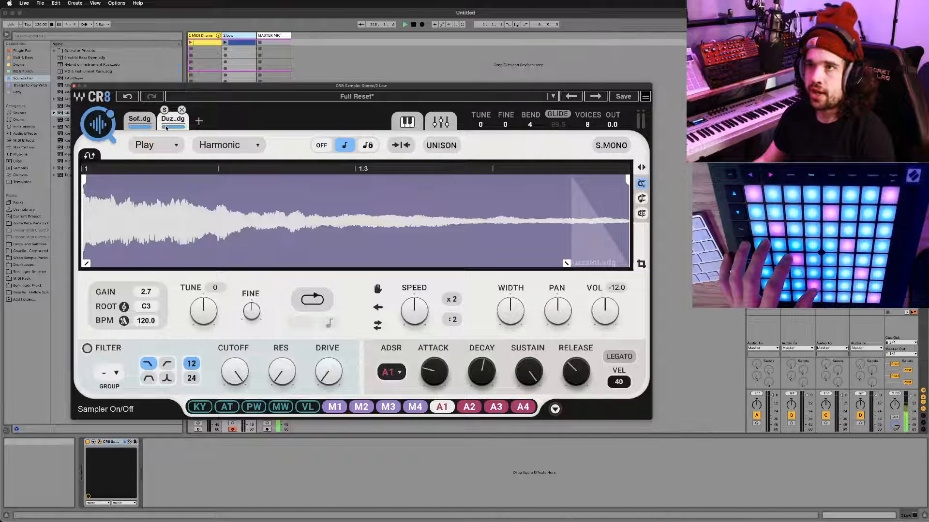
pyautogui.click(166, 126)
pyautogui.click(165, 125)
pyautogui.click(165, 125)
pyautogui.click(165, 126)
pyautogui.click(150, 127)
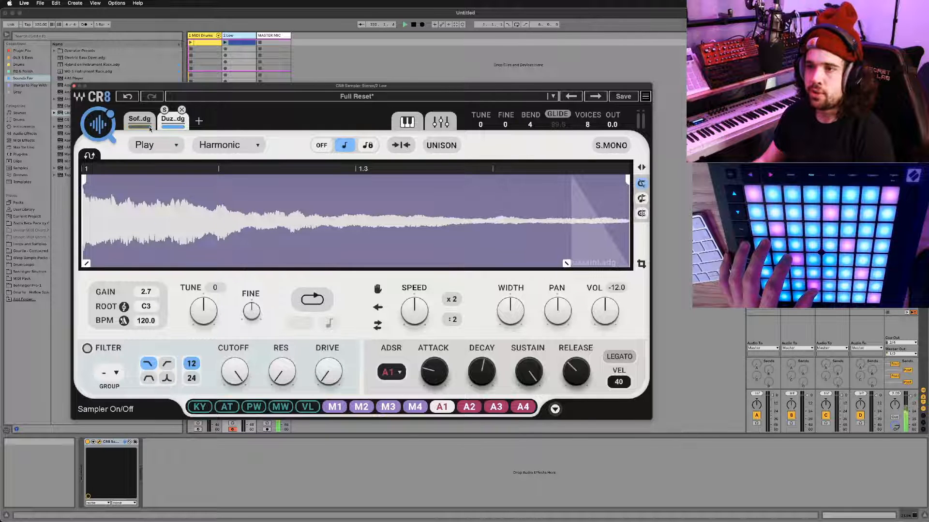
# Review the two samplers in CR8's mixer and key-mapping views, and return to the Softer Than 70 waveform
pyautogui.click(440, 122)
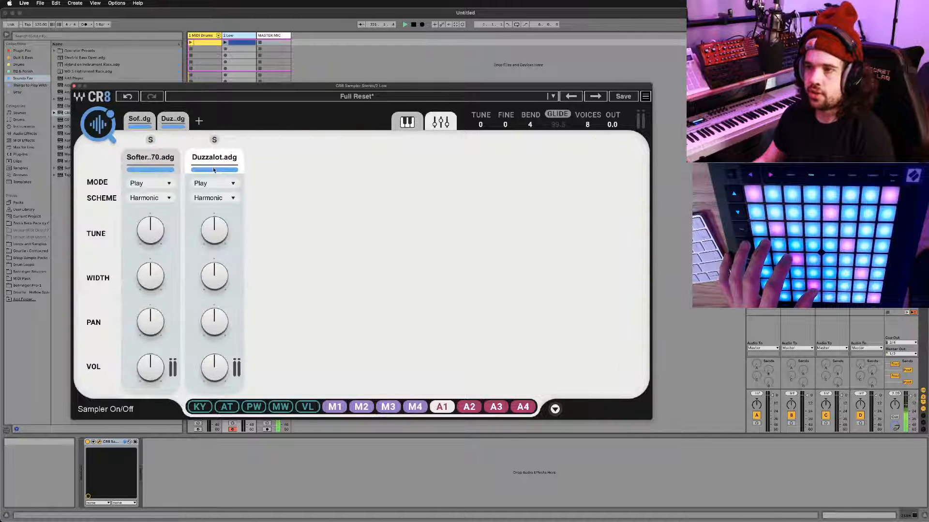
pyautogui.click(406, 123)
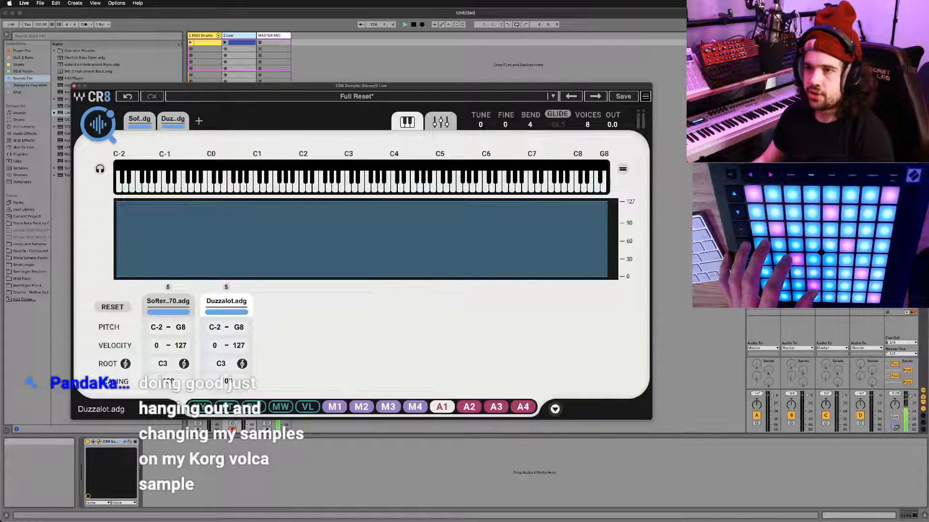
pyautogui.click(172, 120)
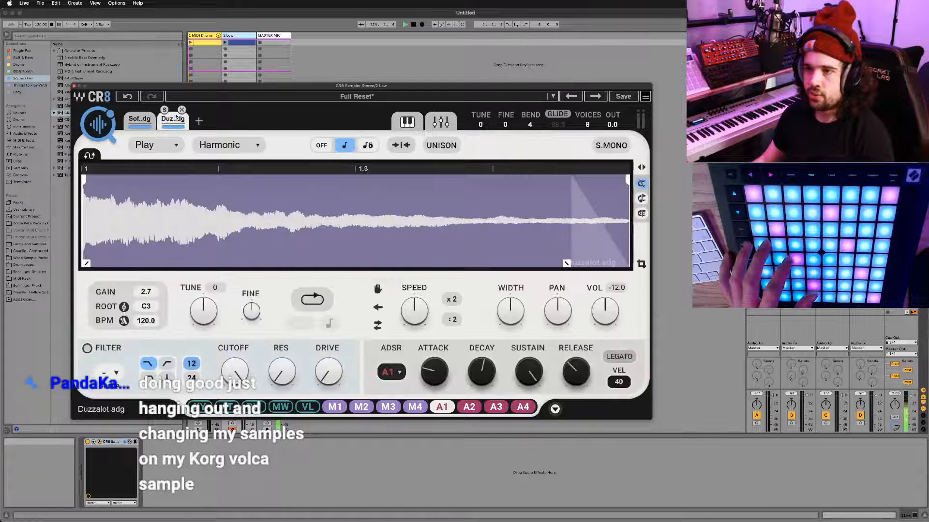
pyautogui.click(144, 119)
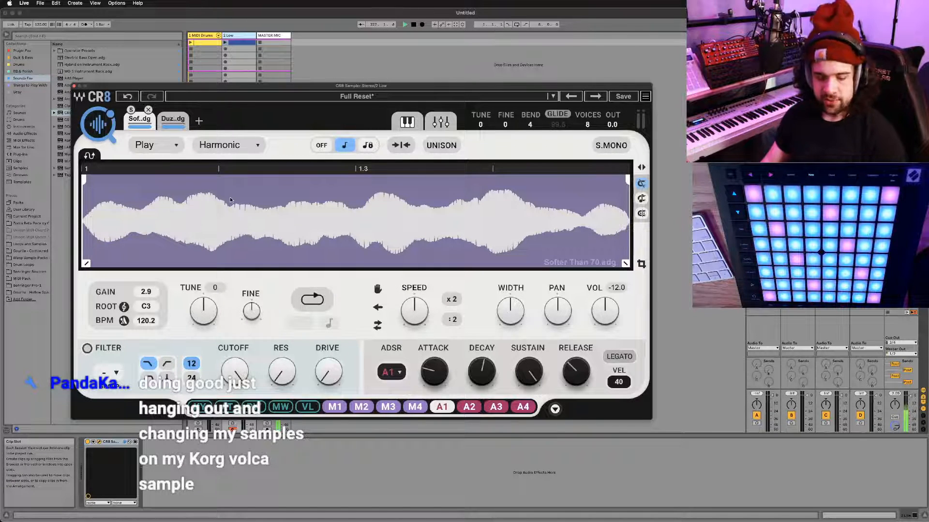
# Start saving the Live Set and choose the 2 - Splurges folder inside Dropbox's Gourlie Records, Song Beats, Make M...Explosion folder
pyautogui.press('super+s')
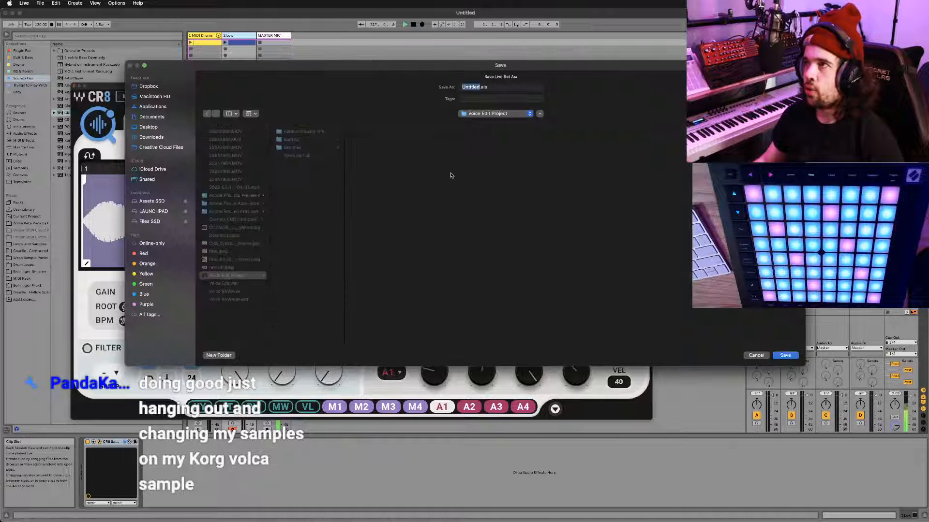
pyautogui.click(495, 114)
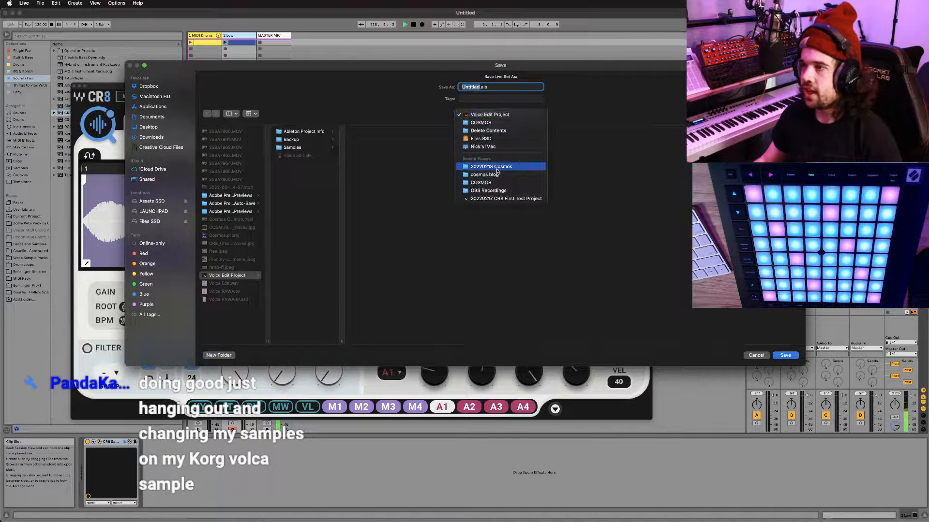
pyautogui.click(156, 95)
pyautogui.click(148, 86)
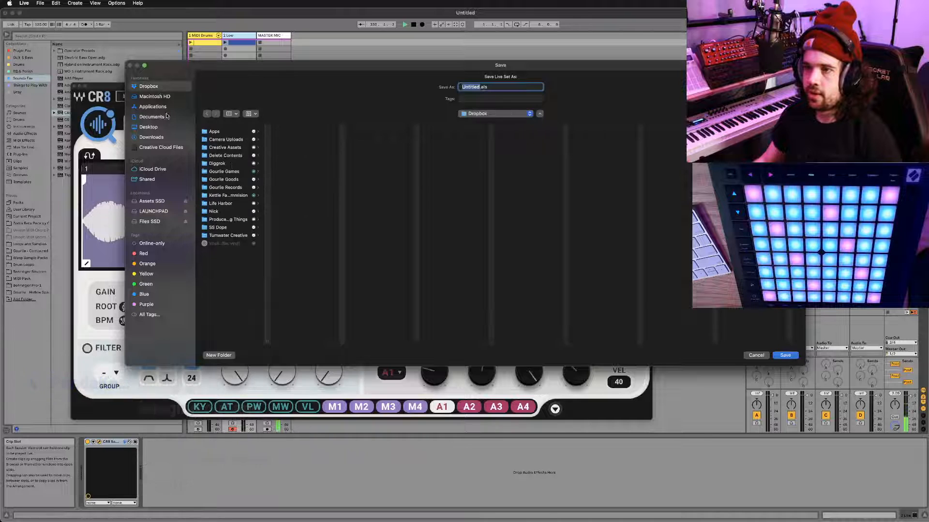
pyautogui.click(226, 188)
pyautogui.click(297, 180)
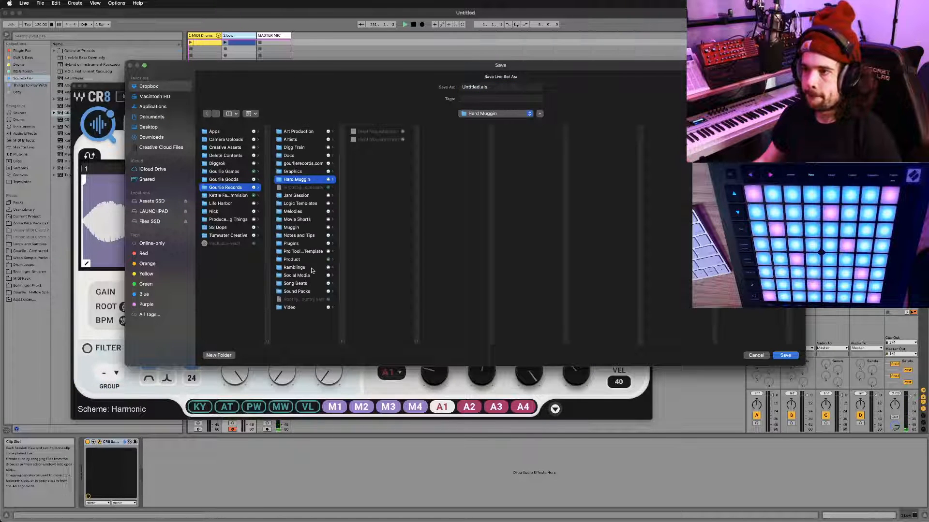
pyautogui.click(296, 284)
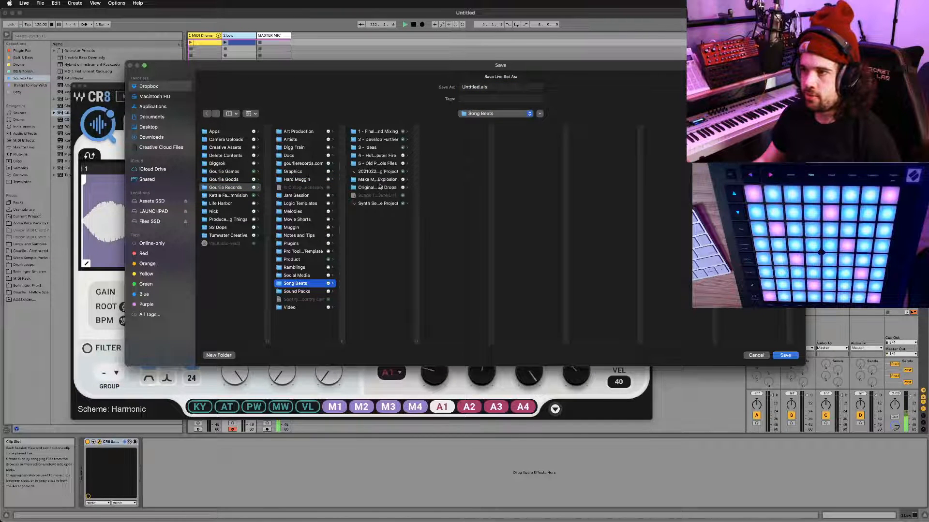
pyautogui.click(377, 180)
pyautogui.click(446, 140)
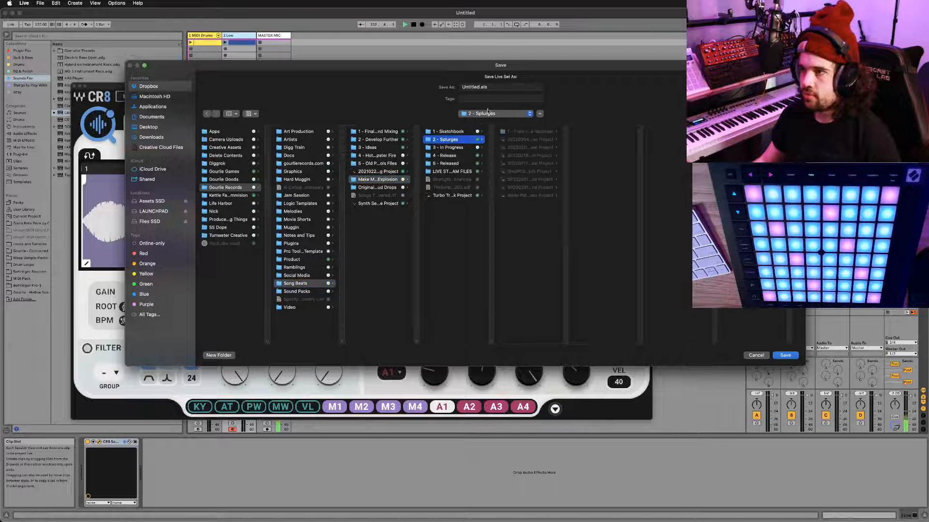
# Name the Live Set 20120219 Stream and save it in the 2 - Splurges folder
pyautogui.doubleClick(473, 87)
pyautogui.write('201')
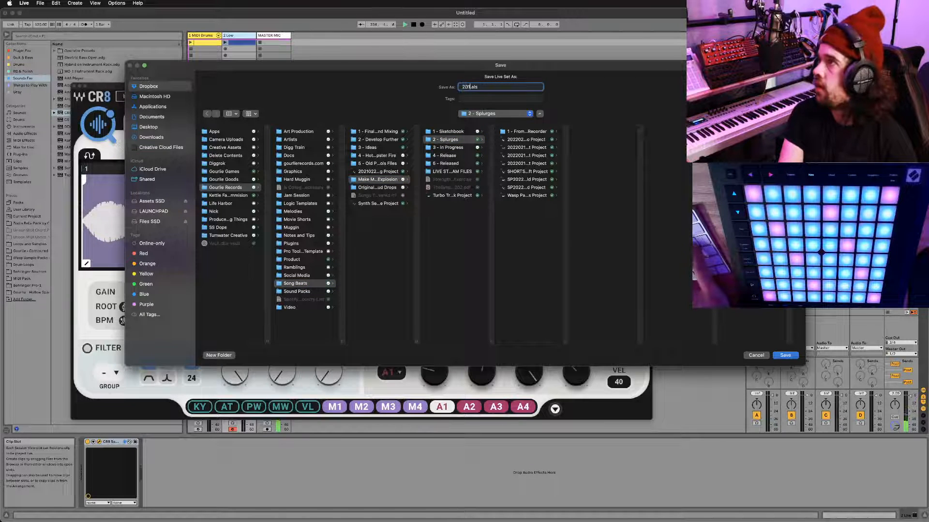
pyautogui.write('20219')
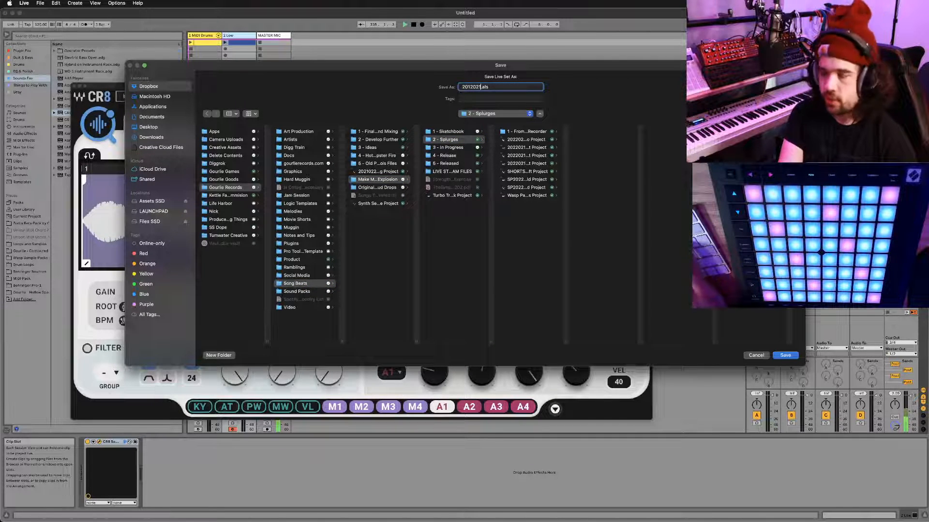
pyautogui.write(' Stream')
pyautogui.press('Return')
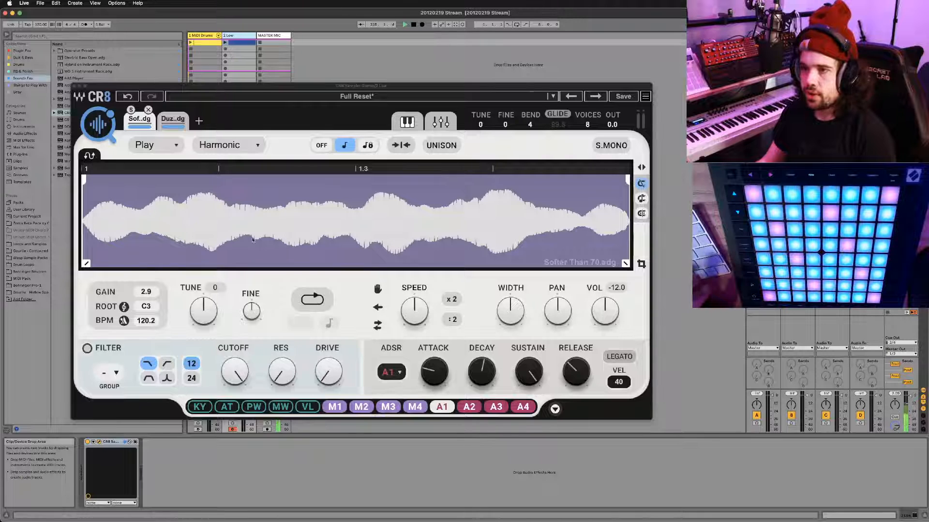
# Loop the middle section of the Softer Than 70 sample from its start point, and add a crossfade at the loop's end
pyautogui.click(307, 290)
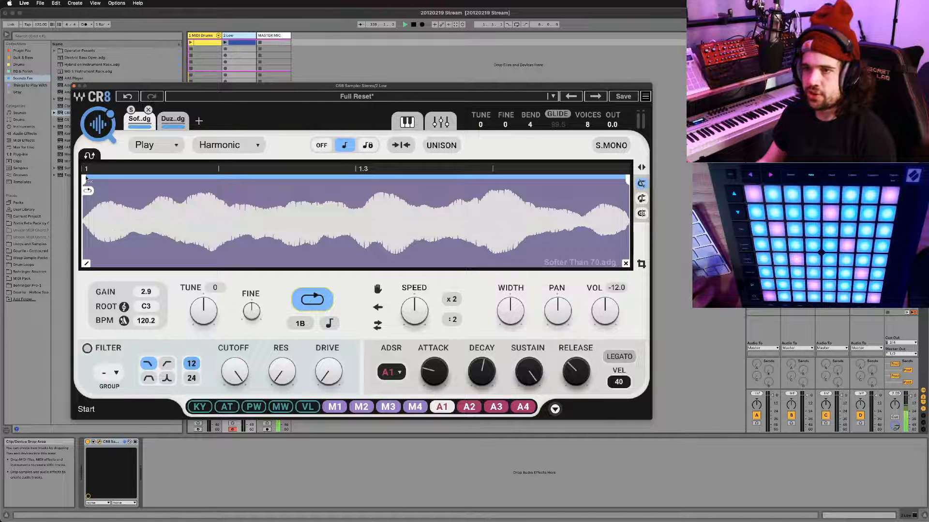
pyautogui.moveTo(87, 180); pyautogui.dragTo(172, 184)
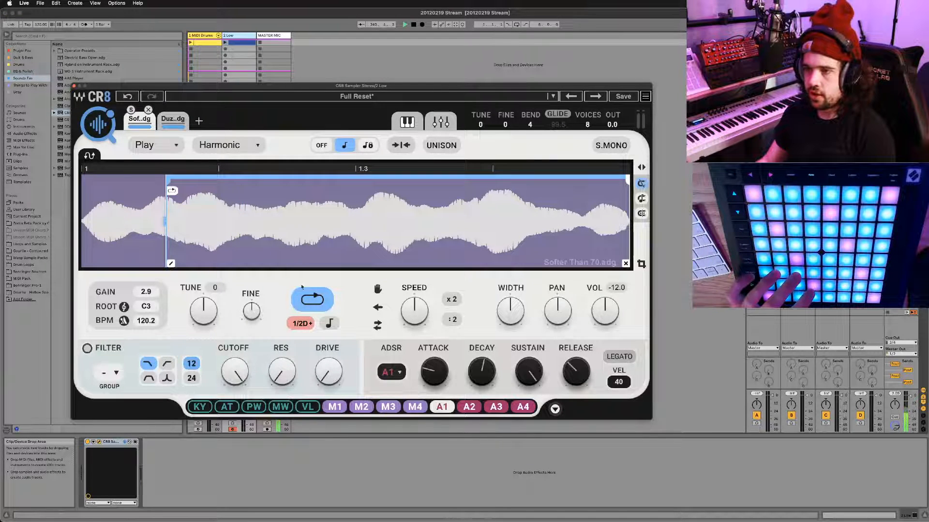
pyautogui.click(306, 292)
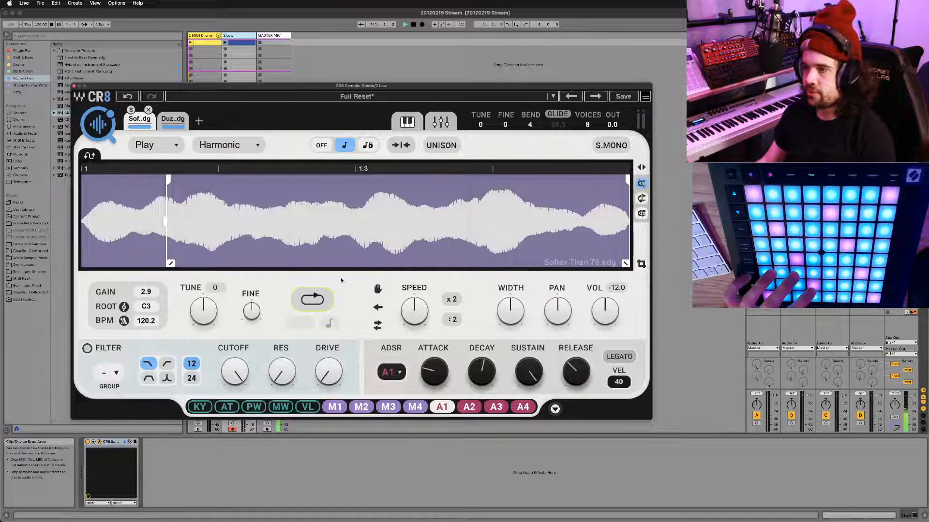
pyautogui.click(330, 294)
pyautogui.moveTo(628, 181); pyautogui.dragTo(502, 182)
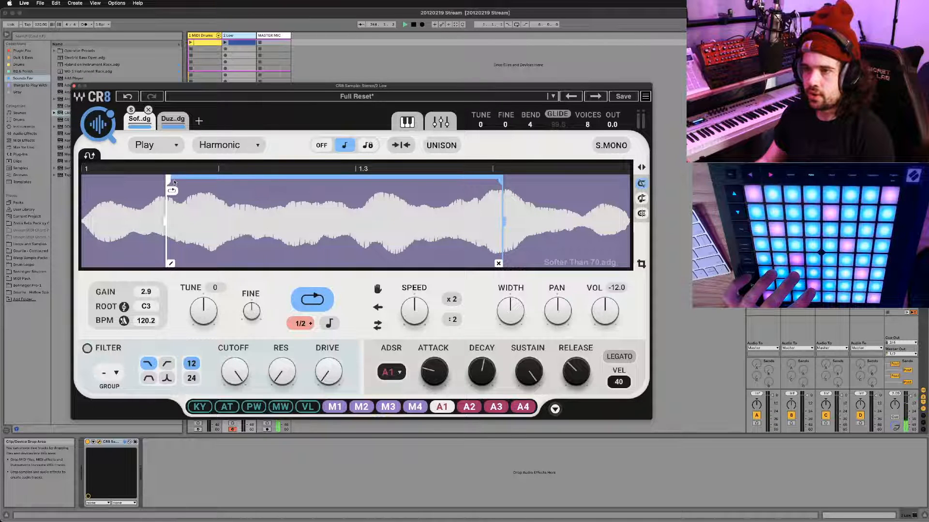
pyautogui.moveTo(169, 183); pyautogui.dragTo(211, 193)
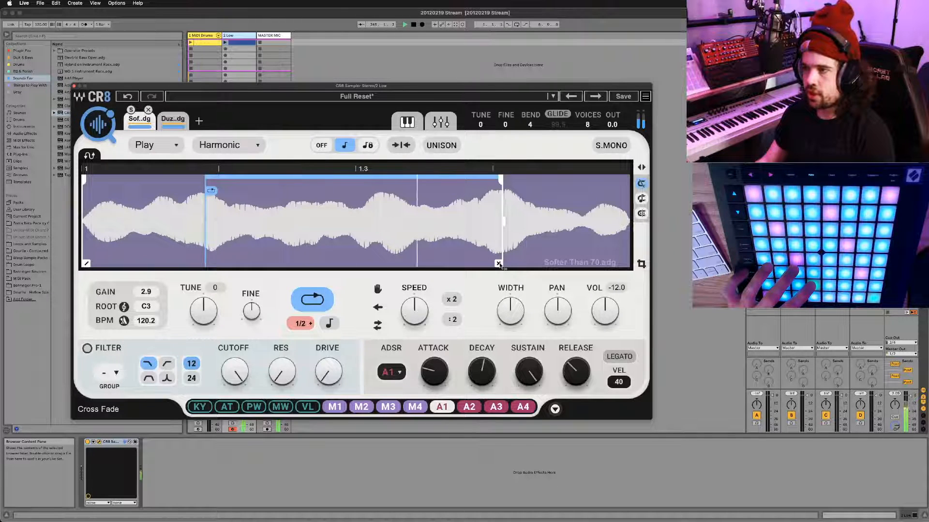
pyautogui.moveTo(498, 264); pyautogui.dragTo(452, 264)
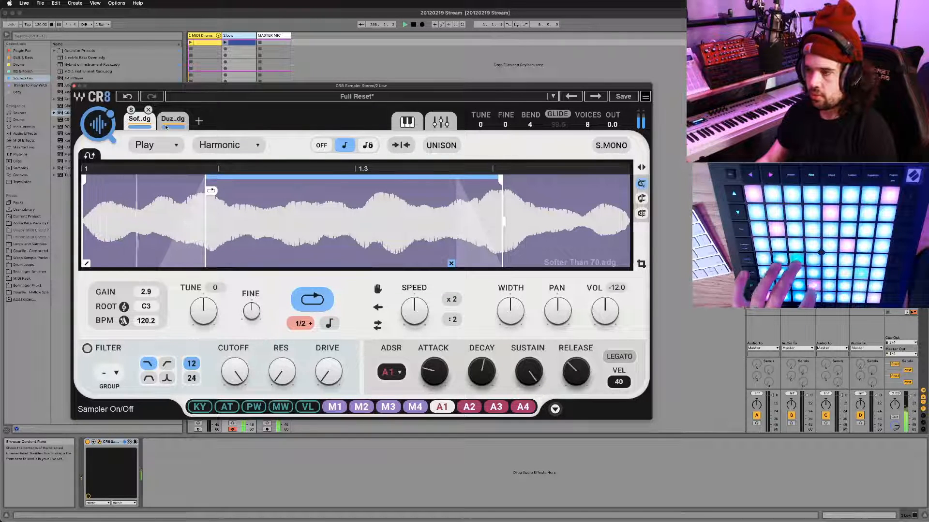
# Search the browser for Vybz, load it after CR8 on the Low track, and place its window below the CR8 waveform
pyautogui.moveTo(226, 89); pyautogui.dragTo(234, 80)
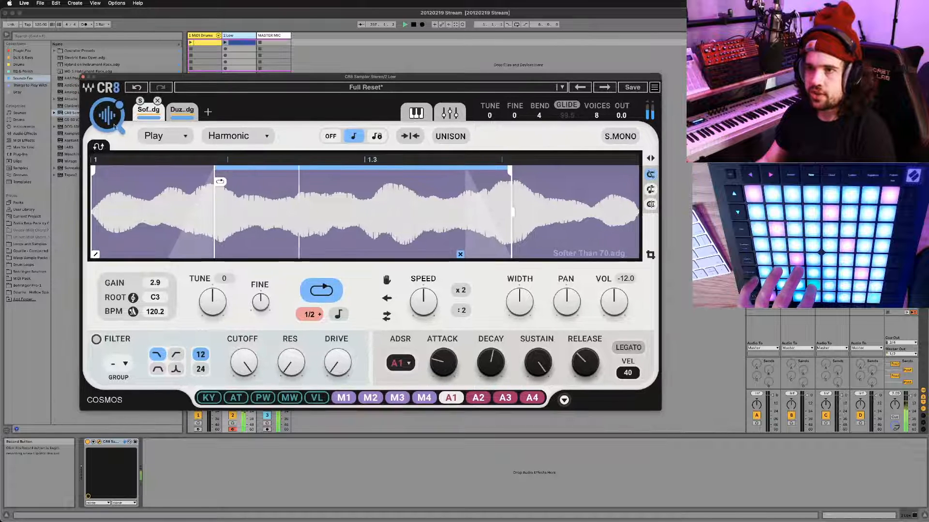
pyautogui.press('super+f')
pyautogui.write('vybx')
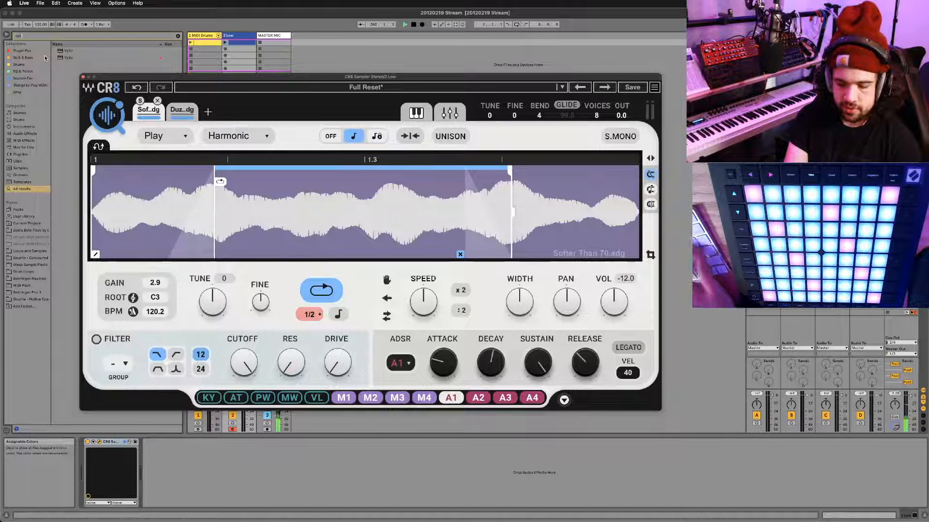
pyautogui.click(59, 58)
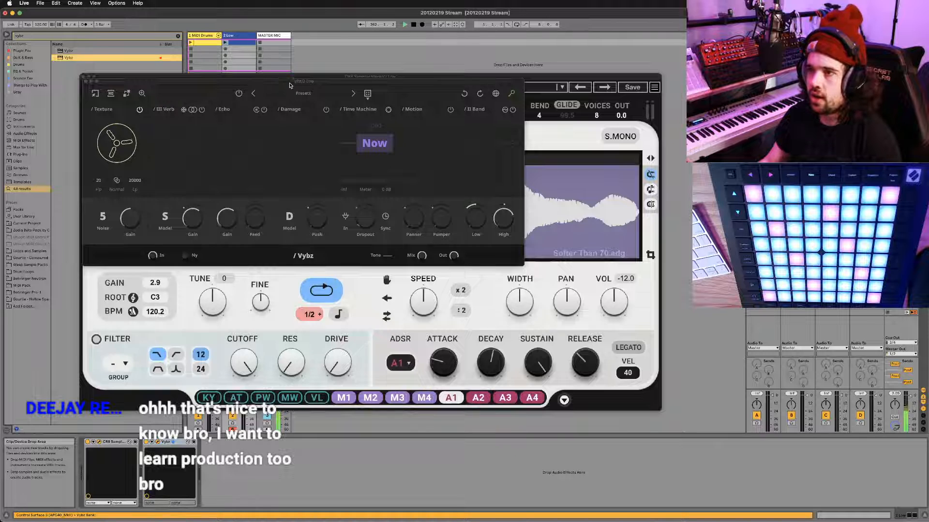
pyautogui.moveTo(289, 85); pyautogui.dragTo(541, 270)
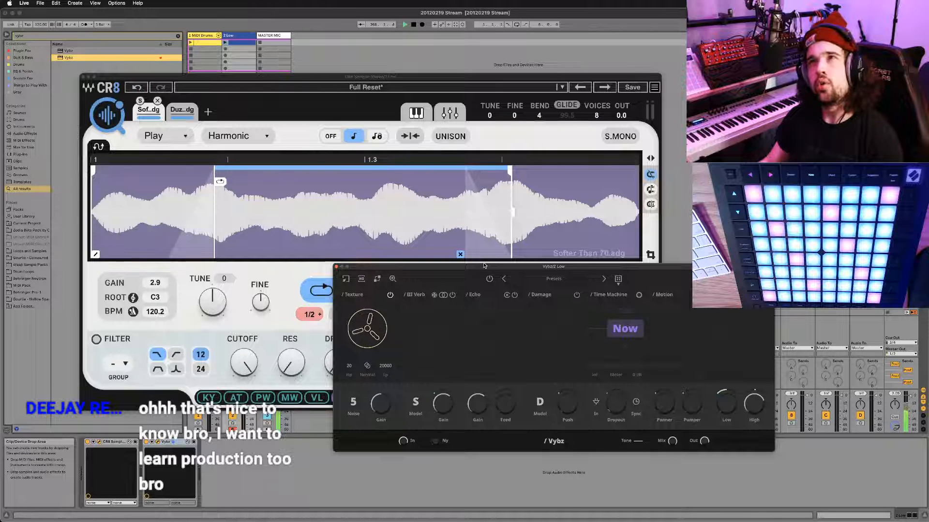
pyautogui.moveTo(486, 267); pyautogui.dragTo(488, 268)
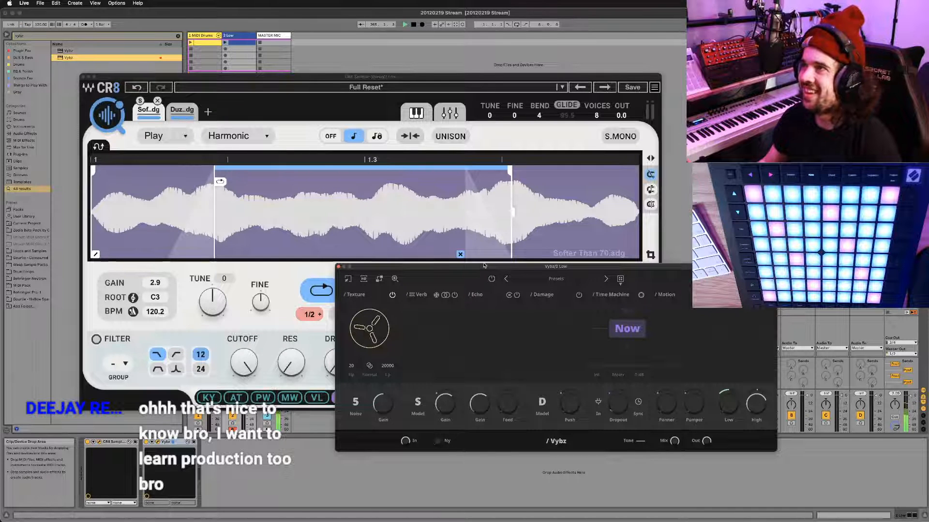
pyautogui.moveTo(483, 266); pyautogui.dragTo(494, 263)
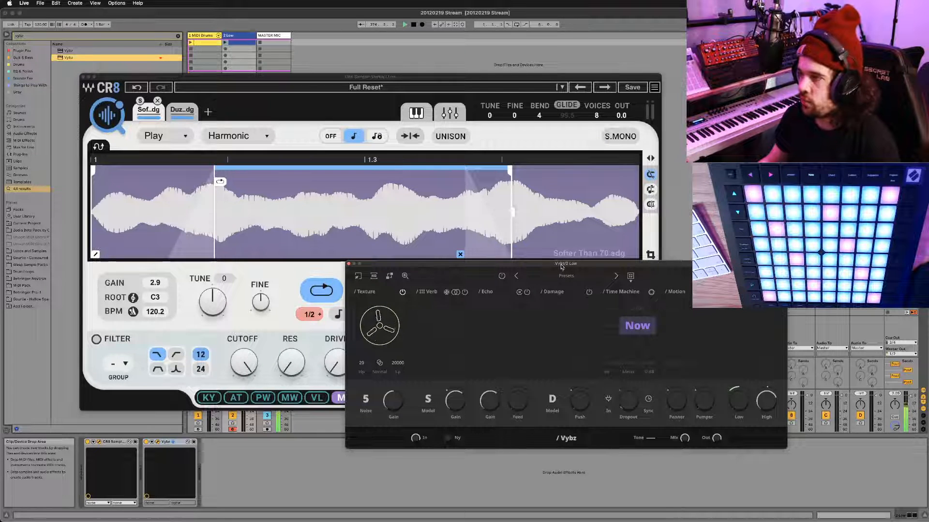
pyautogui.moveTo(561, 266); pyautogui.dragTo(565, 272)
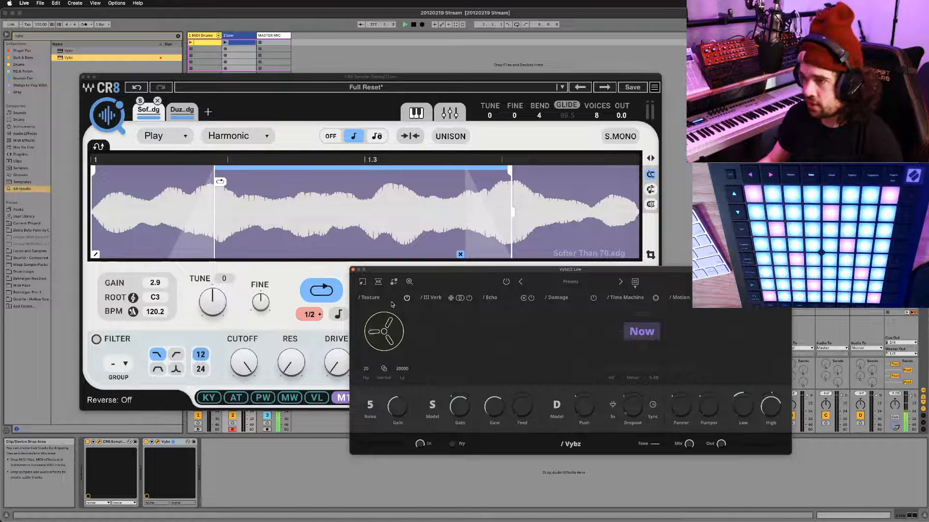
# Turn off Vybz's Texture module, turn on III Verb, and raise the reverb gain moderately
pyautogui.click(407, 298)
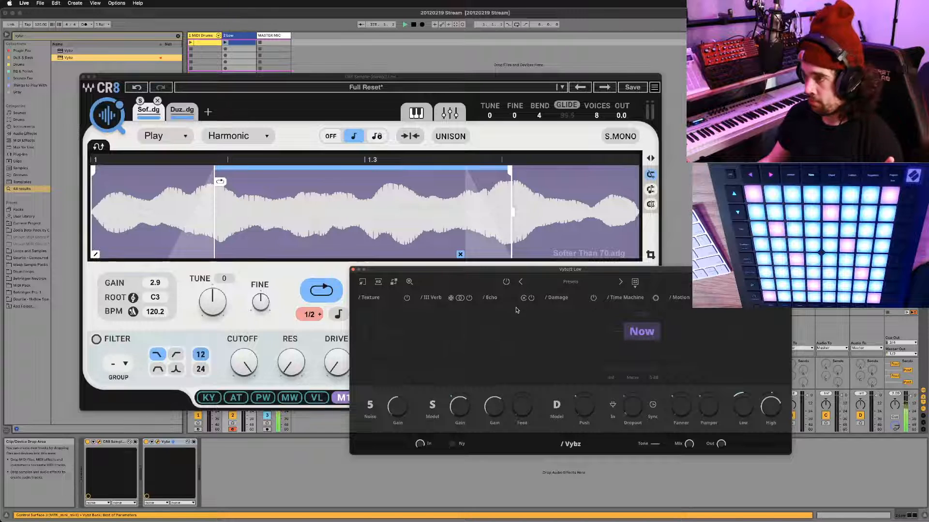
pyautogui.click(468, 299)
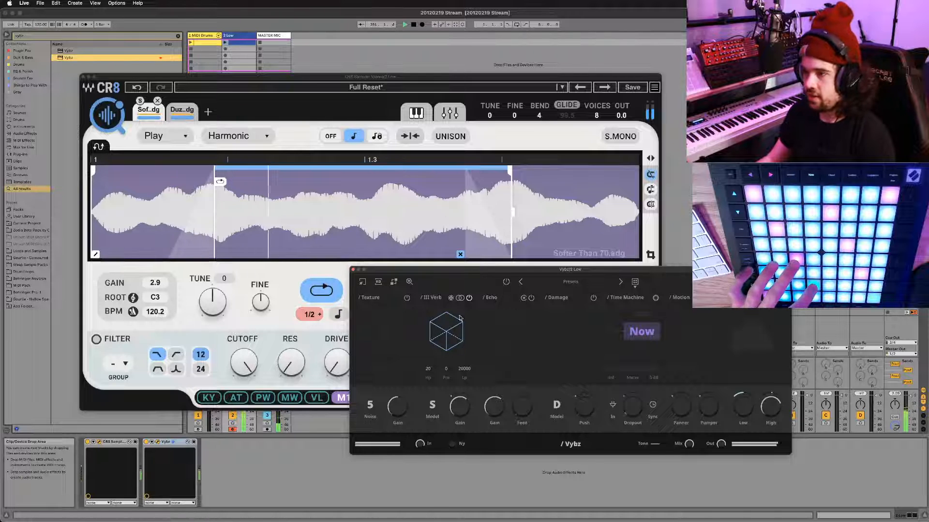
pyautogui.moveTo(455, 394); pyautogui.dragTo(474, 376)
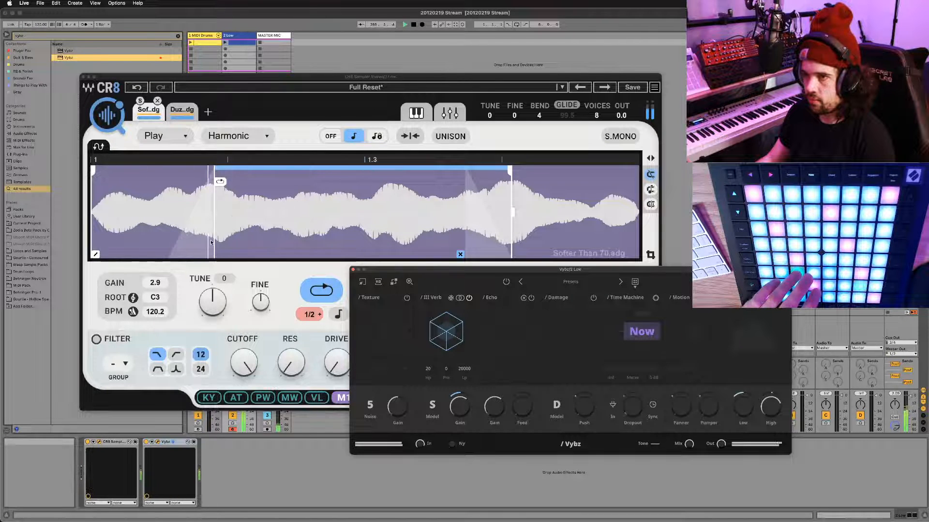
# Enable CR8's 12 dB low-pass filter for Softer Than 70, lowering the cutoff and adding some resonance
pyautogui.click(194, 336)
pyautogui.moveTo(244, 362); pyautogui.dragTo(243, 385)
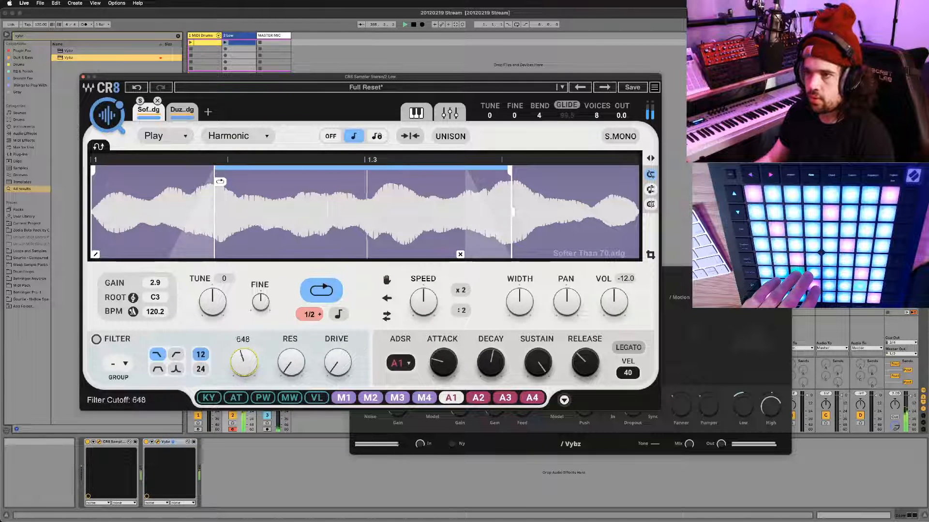
pyautogui.click(97, 339)
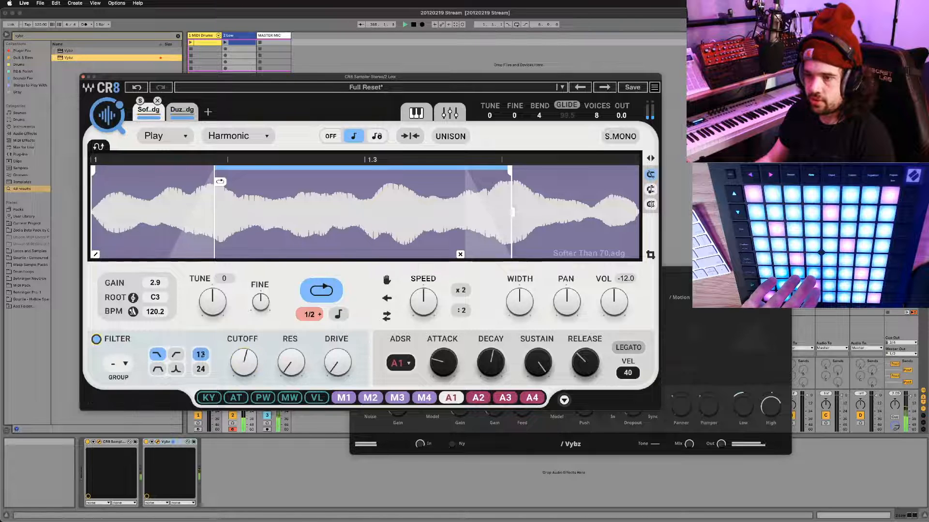
pyautogui.moveTo(245, 363); pyautogui.dragTo(291, 359)
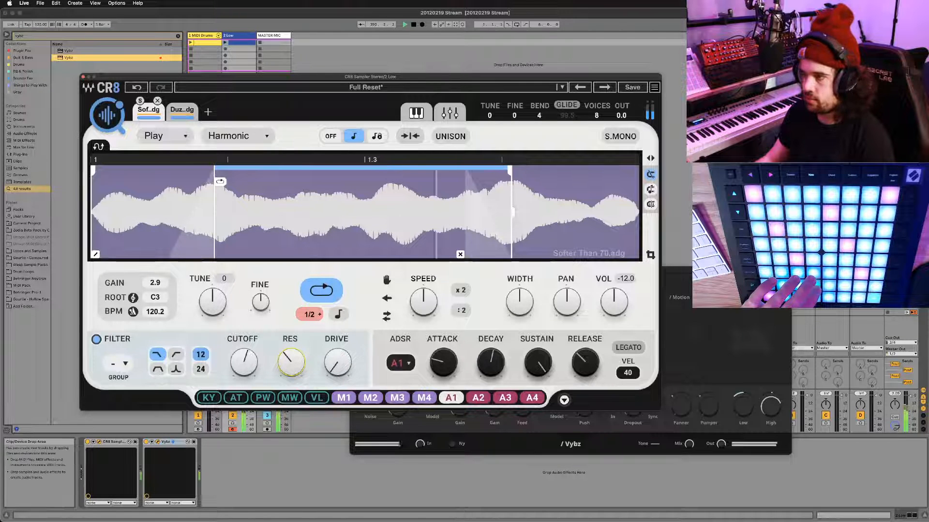
# Try Vybz's Damage module with a small amount of Push
pyautogui.moveTo(699, 269); pyautogui.dragTo(704, 267)
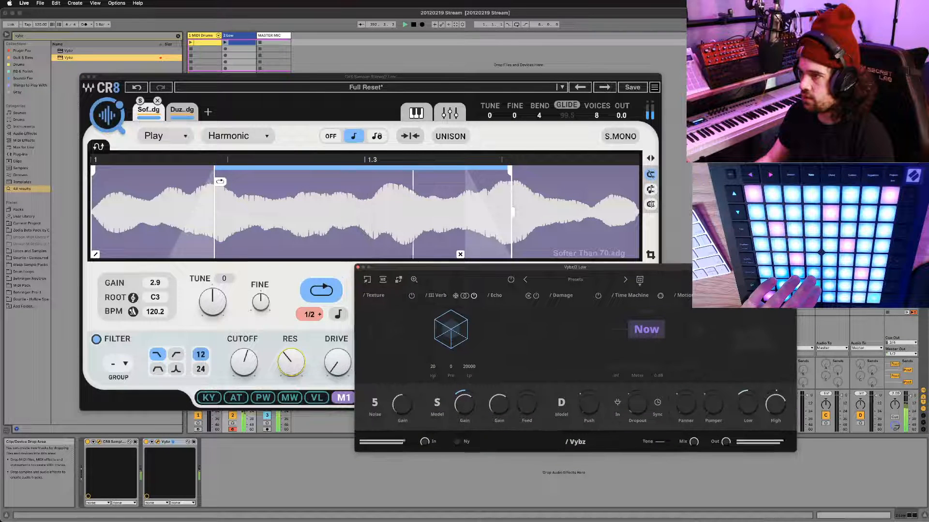
pyautogui.click(598, 296)
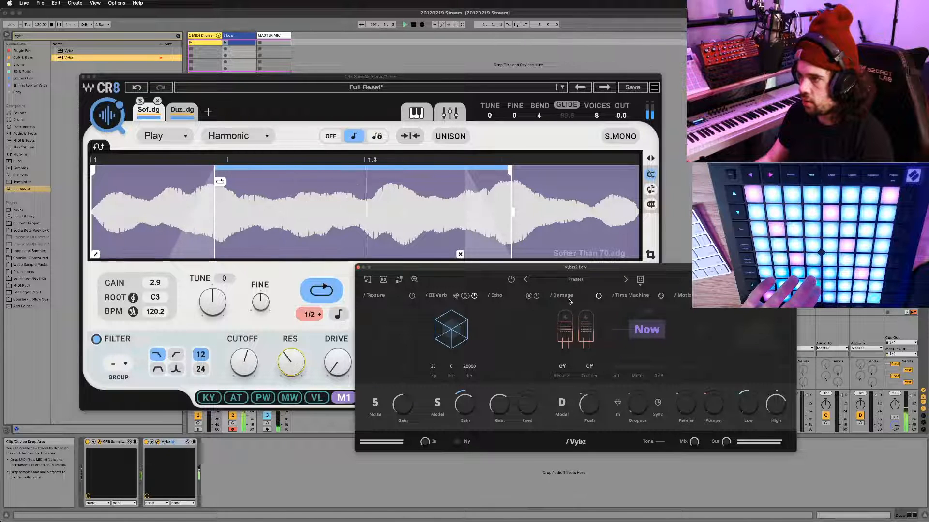
pyautogui.moveTo(586, 405); pyautogui.dragTo(585, 391)
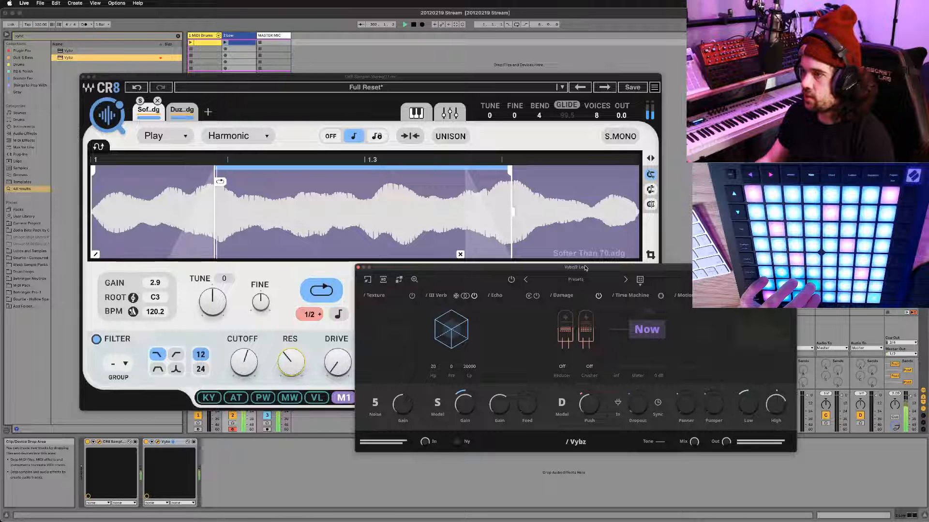
pyautogui.moveTo(585, 268); pyautogui.dragTo(585, 271)
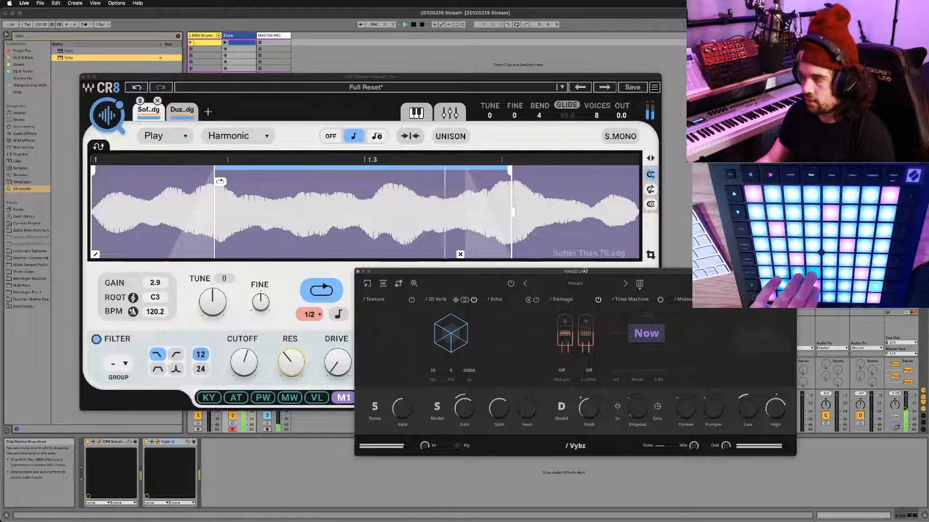
# Set Vybz's Time Machine to 1980 and switch the Damage module off
pyautogui.moveTo(584, 272); pyautogui.dragTo(584, 270)
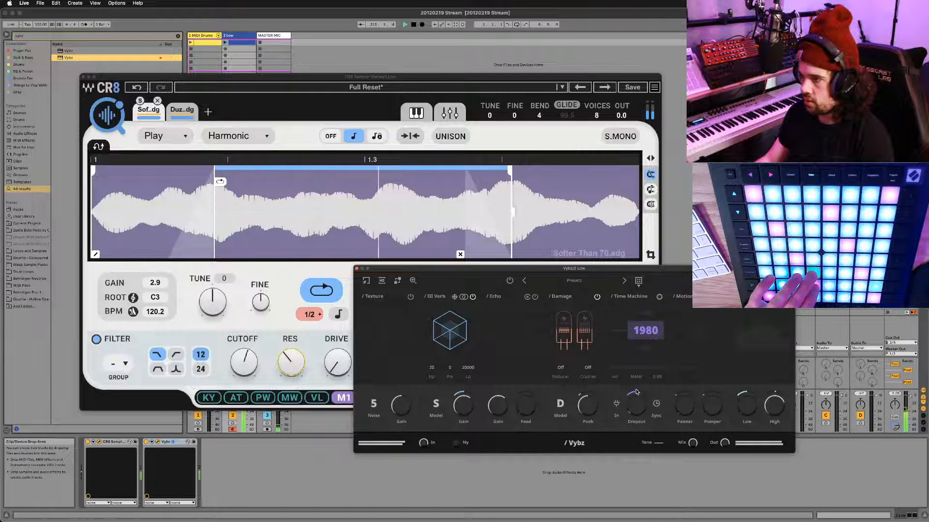
pyautogui.moveTo(631, 397)
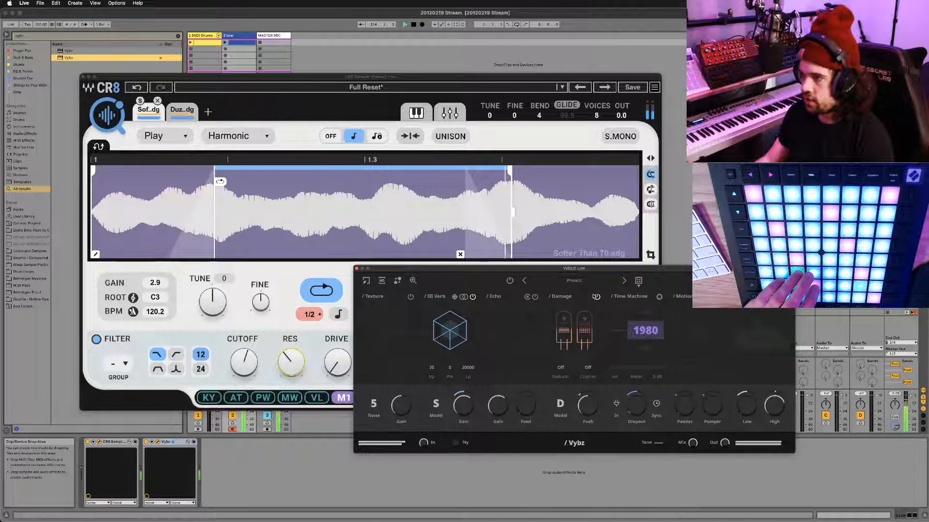
pyautogui.click(596, 297)
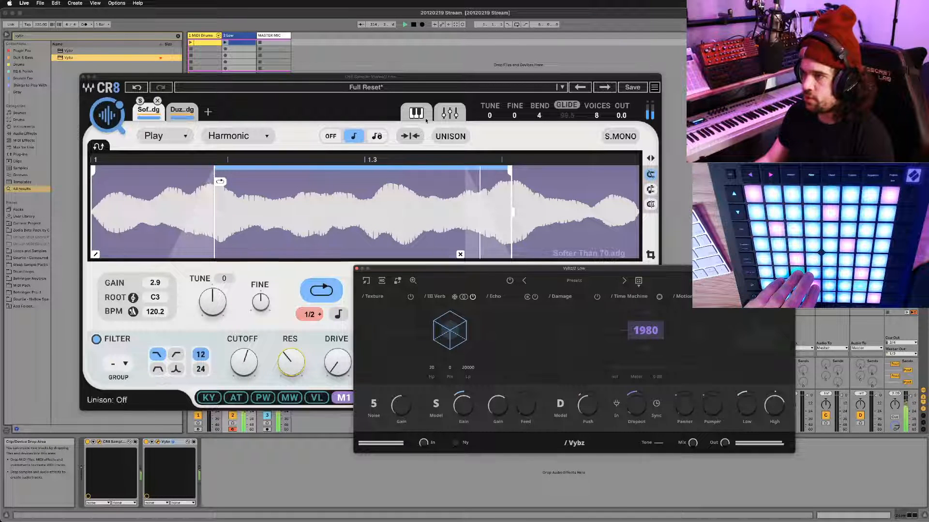
# Return to CR8, raise the filter drive to 13.1, and assign the MOD 1 LFO to the drive
pyautogui.click(332, 77)
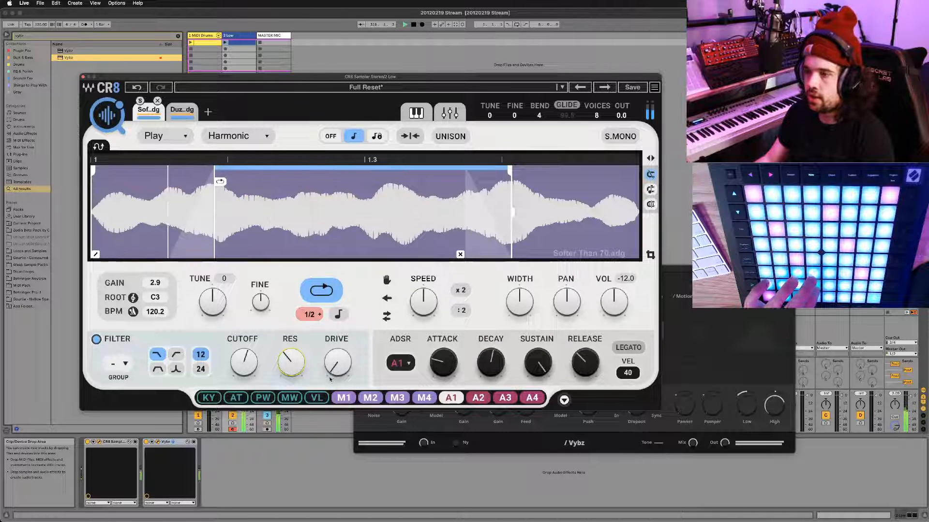
pyautogui.moveTo(330, 379); pyautogui.dragTo(337, 359)
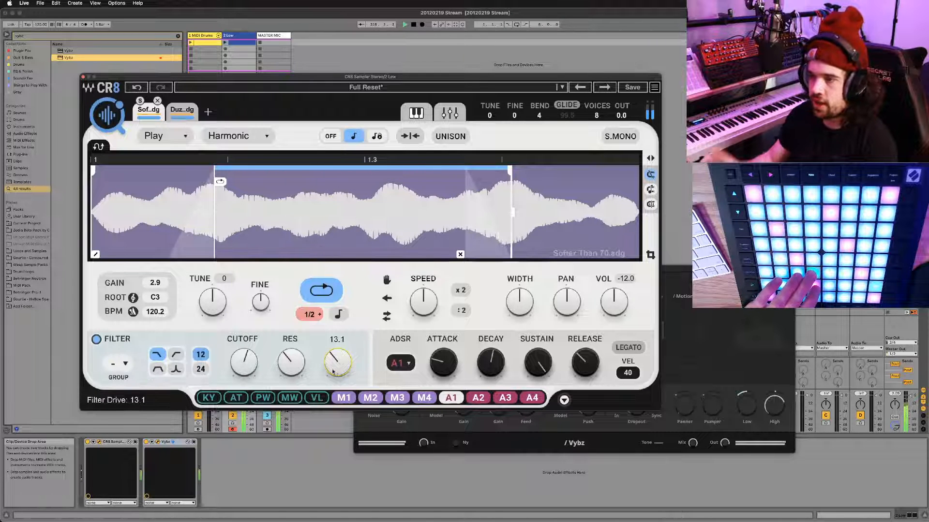
pyautogui.click(343, 398)
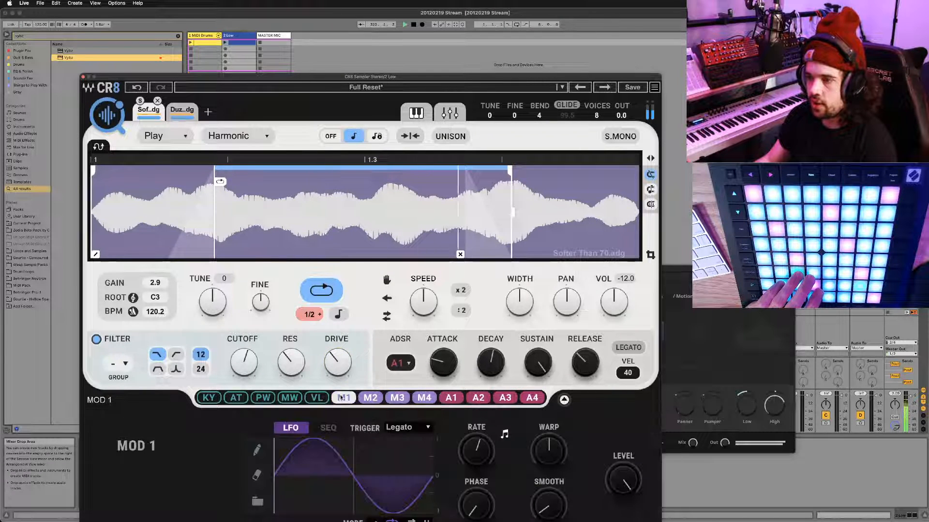
pyautogui.moveTo(338, 399); pyautogui.dragTo(316, 388)
# Slow down MOD 1's rate and redraw its LFO shape as a gradually rising ramp that falls at the end
pyautogui.moveTo(475, 450); pyautogui.dragTo(476, 476)
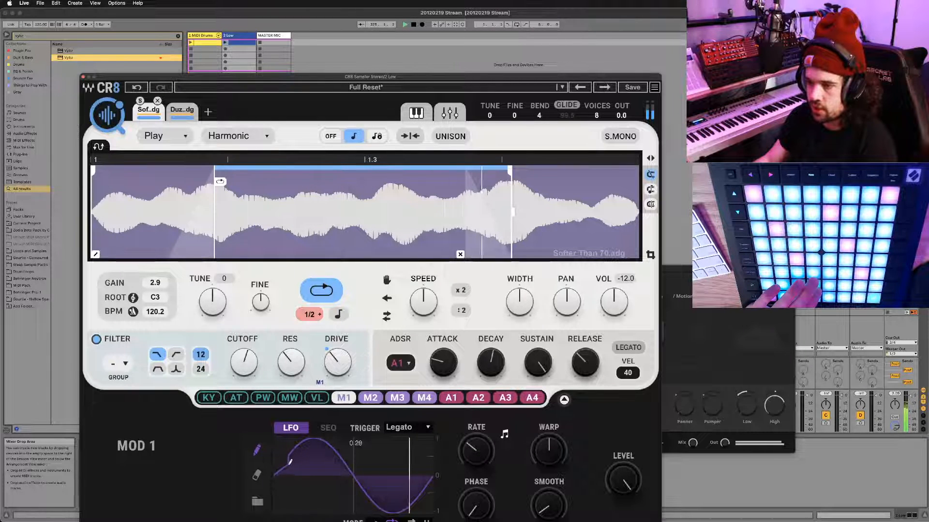
pyautogui.moveTo(302, 455); pyautogui.dragTo(292, 474)
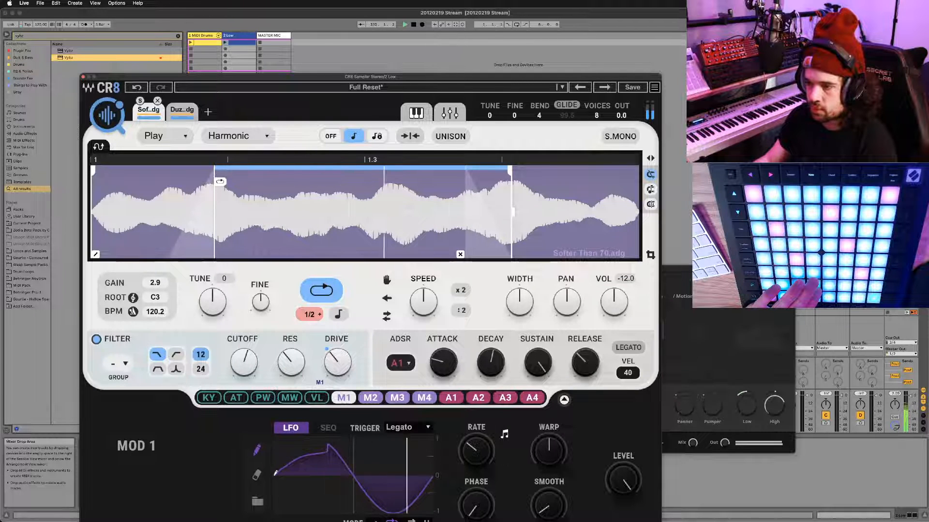
pyautogui.moveTo(295, 470); pyautogui.dragTo(427, 434)
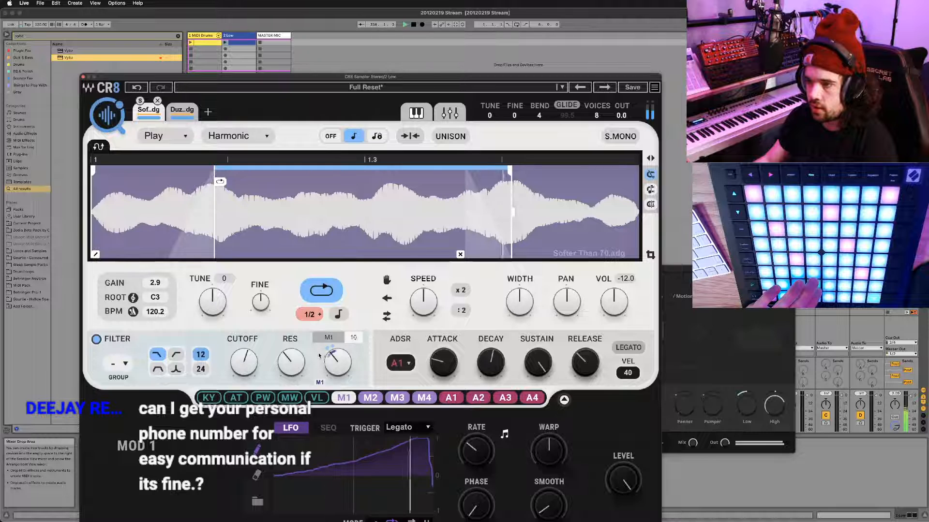
# Increase MOD 1's modulation depth on the filter drive and slightly lower the base drive level
pyautogui.moveTo(319, 356); pyautogui.dragTo(326, 295)
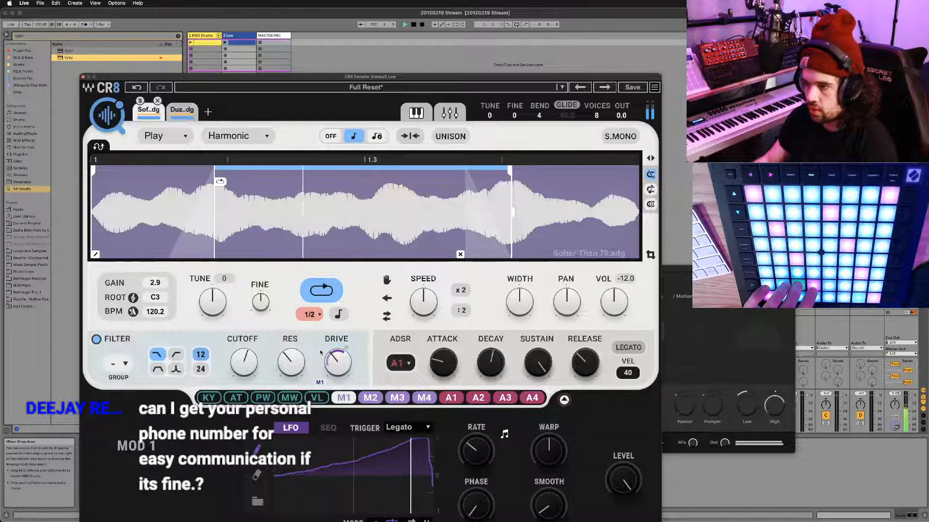
pyautogui.moveTo(337, 361)
pyautogui.moveTo(337, 361); pyautogui.dragTo(337, 369)
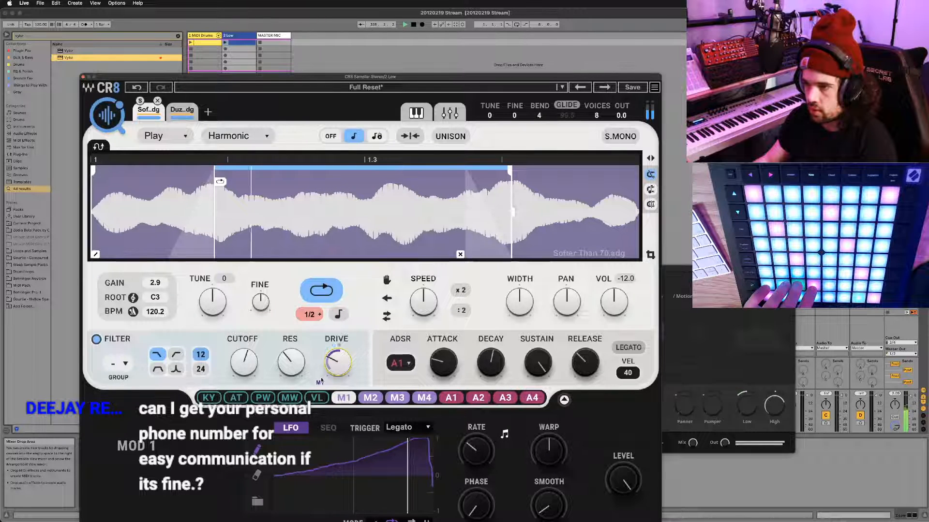
# Slow MOD 1's LFO rate further and set its trigger mode to Synced
pyautogui.moveTo(477, 450)
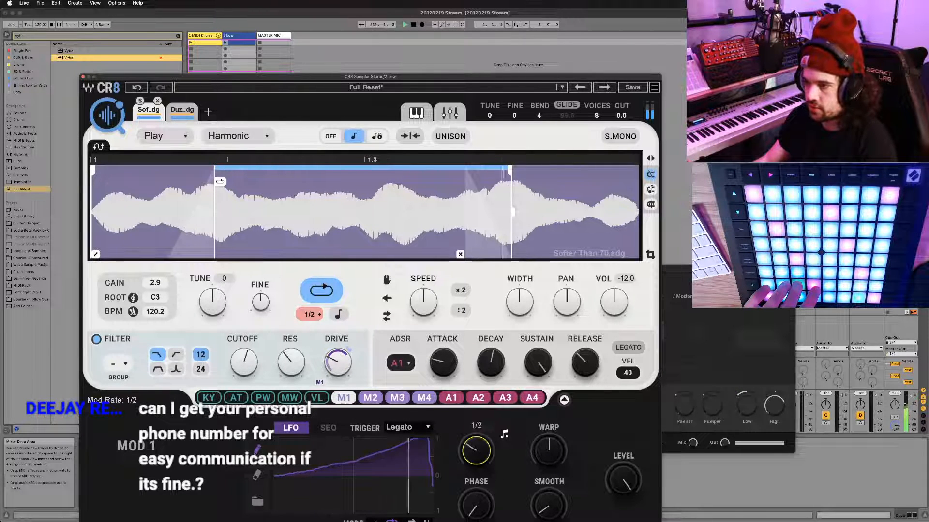
pyautogui.scroll(-2, 476, 450)
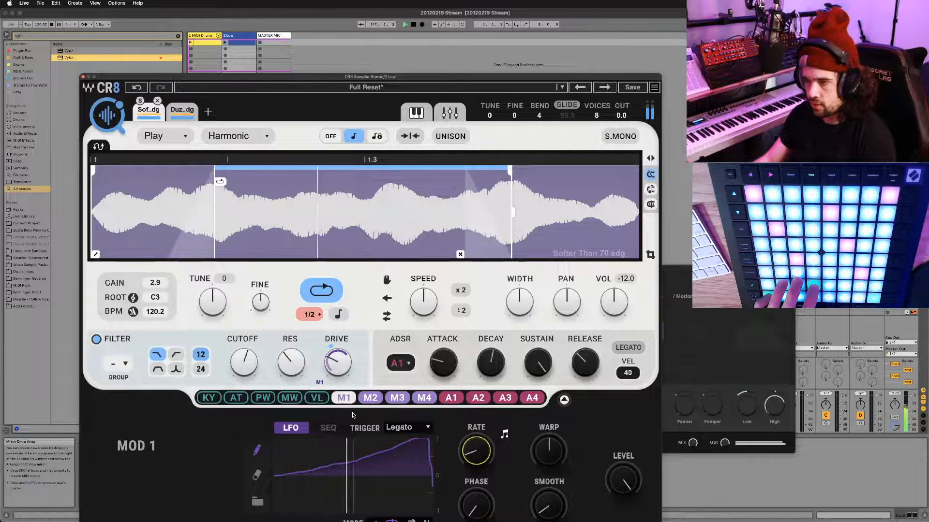
pyautogui.moveTo(476, 451); pyautogui.dragTo(473, 455)
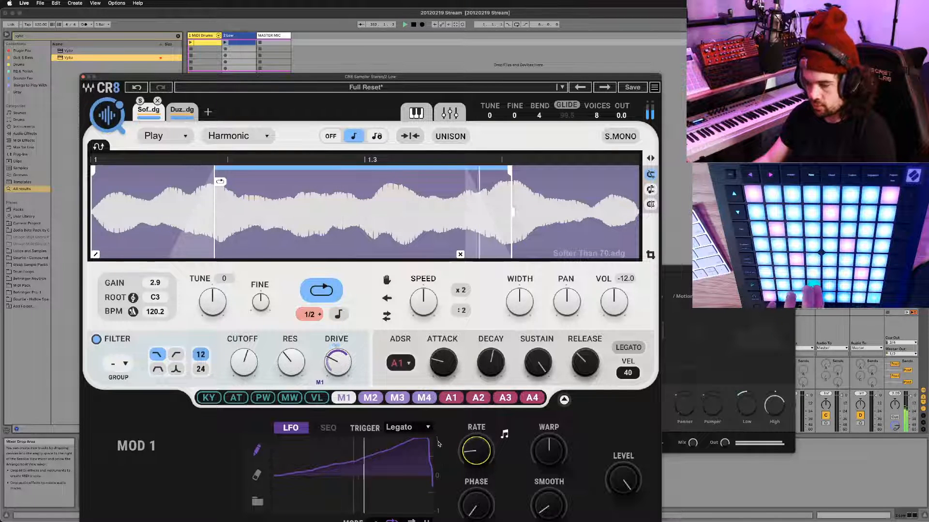
pyautogui.click(410, 428)
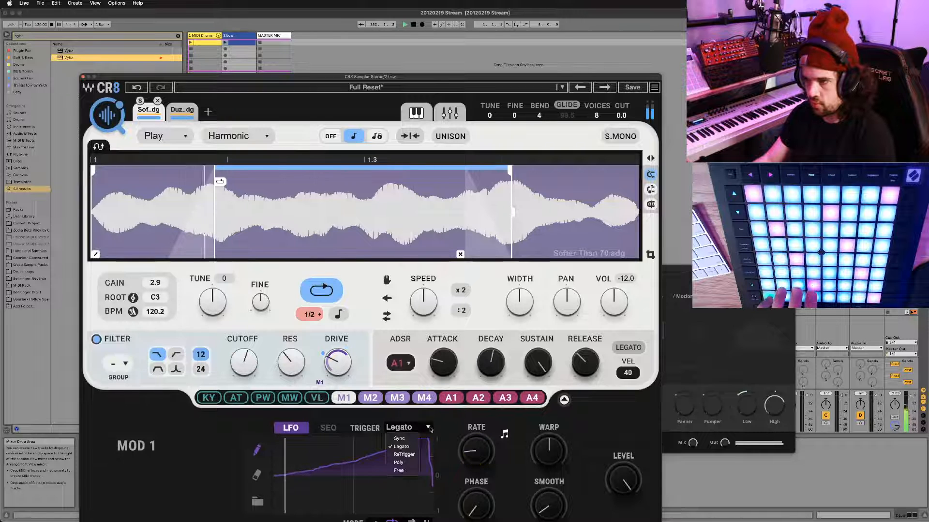
pyautogui.click(411, 438)
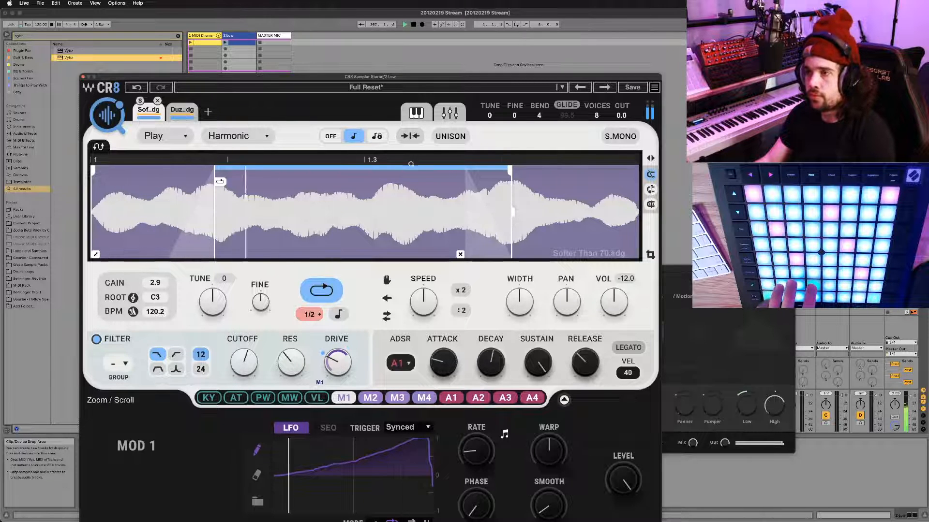
pyautogui.moveTo(342, 77); pyautogui.dragTo(332, 38)
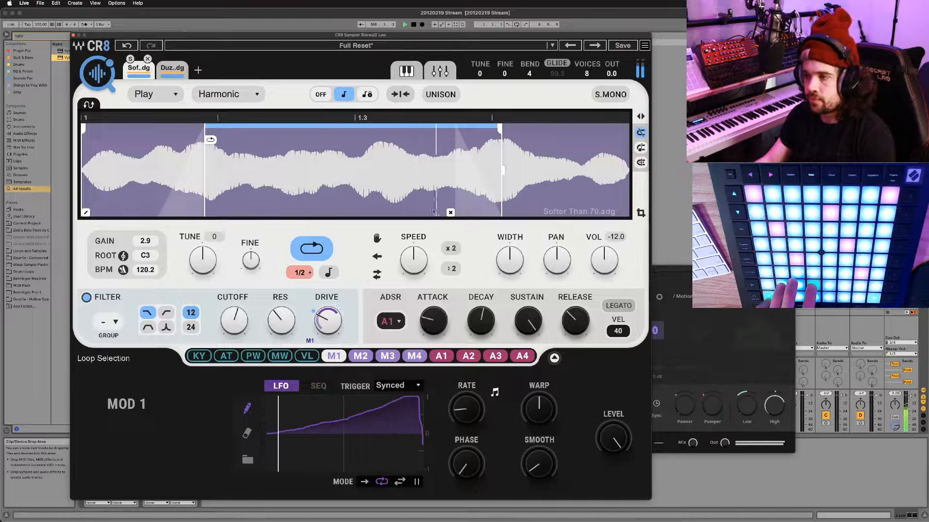
pyautogui.moveTo(259, 34); pyautogui.dragTo(267, 85)
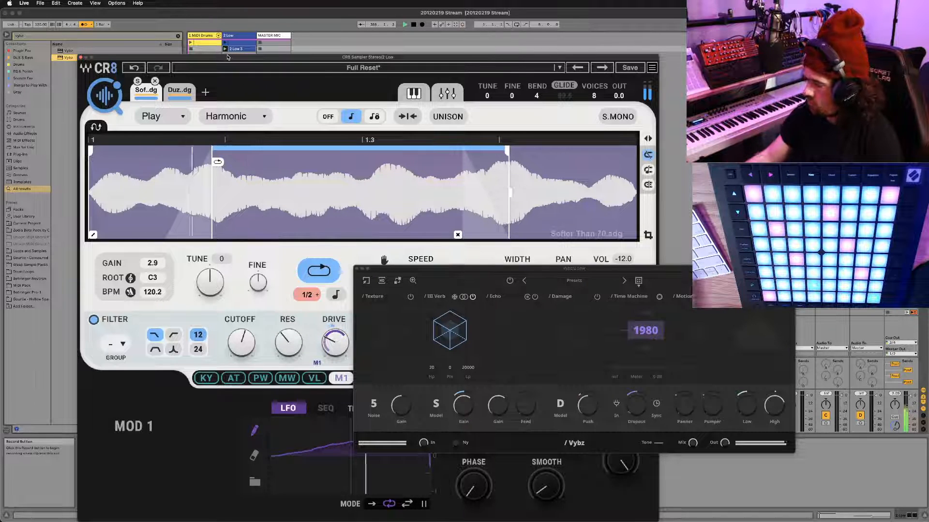
# Open the newly recorded clip on the Low track and close the Vybz and CR8 windows to examine its notes
pyautogui.doubleClick(241, 49)
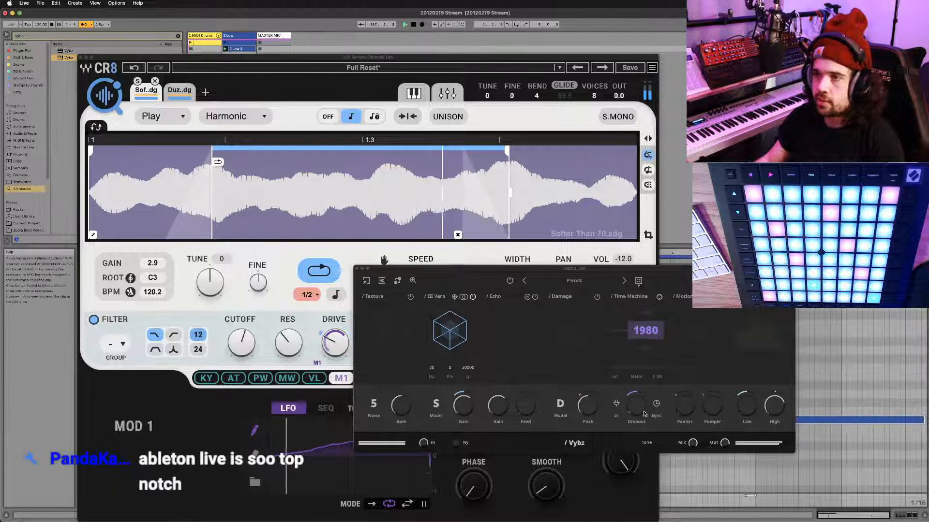
pyautogui.click(358, 274)
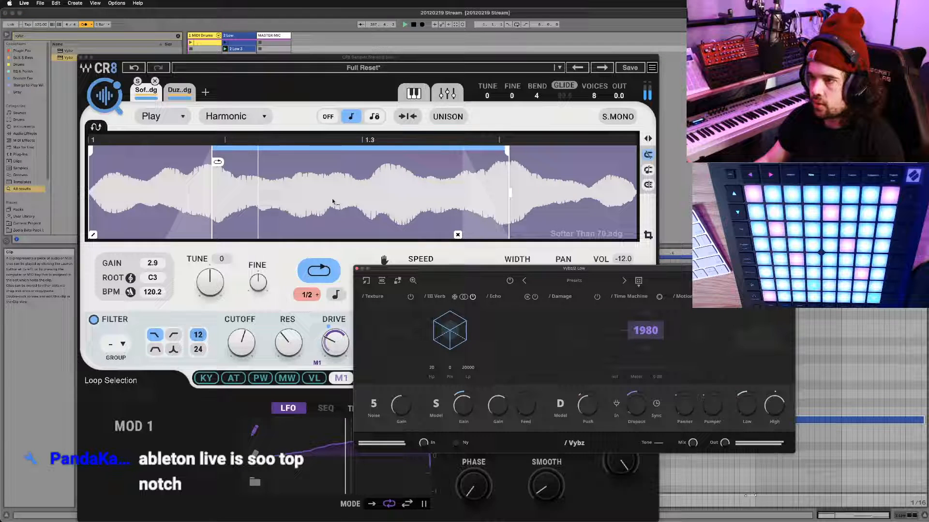
pyautogui.click(356, 269)
pyautogui.click(81, 57)
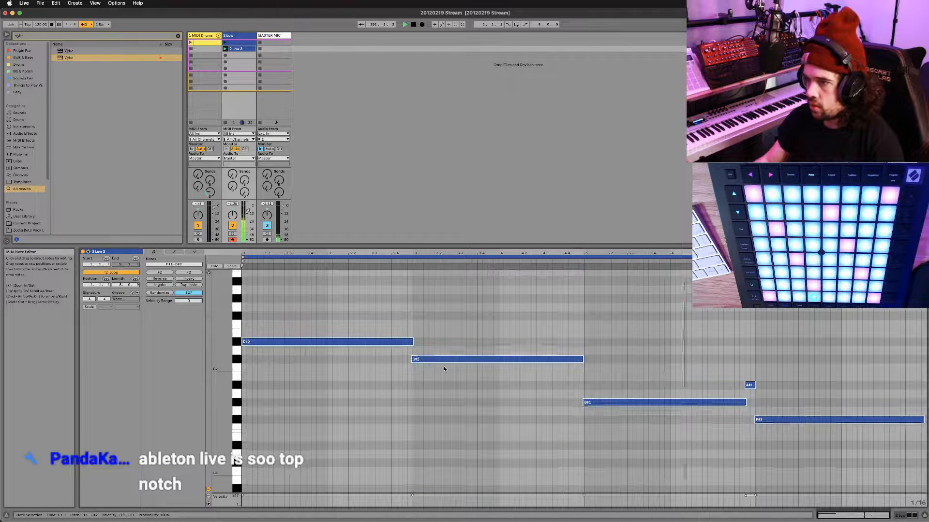
pyautogui.scroll(-2, 444, 369)
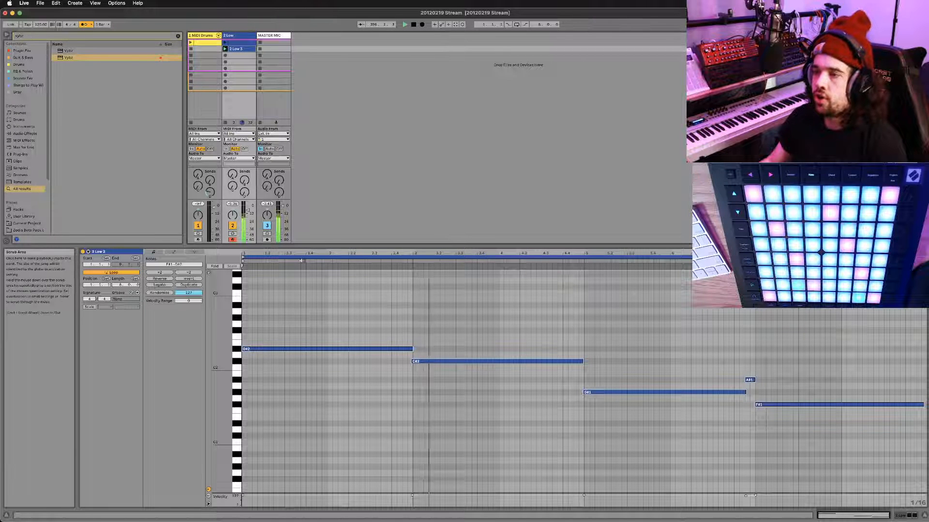
# Reopen CR8 on the Low track, try MOD 1's Legato trigger, restore Synced, and close the window
pyautogui.hotkey('shift', 'Tab')
pyautogui.hotkey('shift', 'Tab')
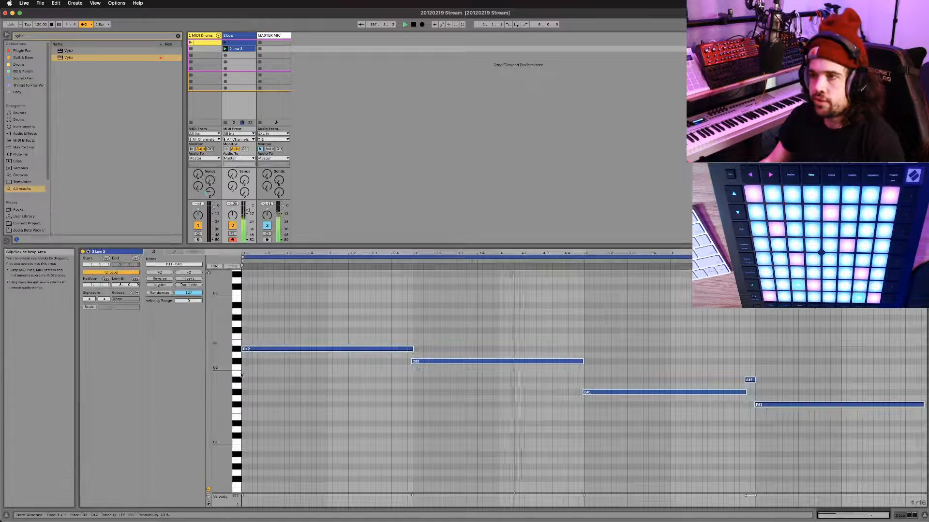
pyautogui.hotkey('shift', 'Tab')
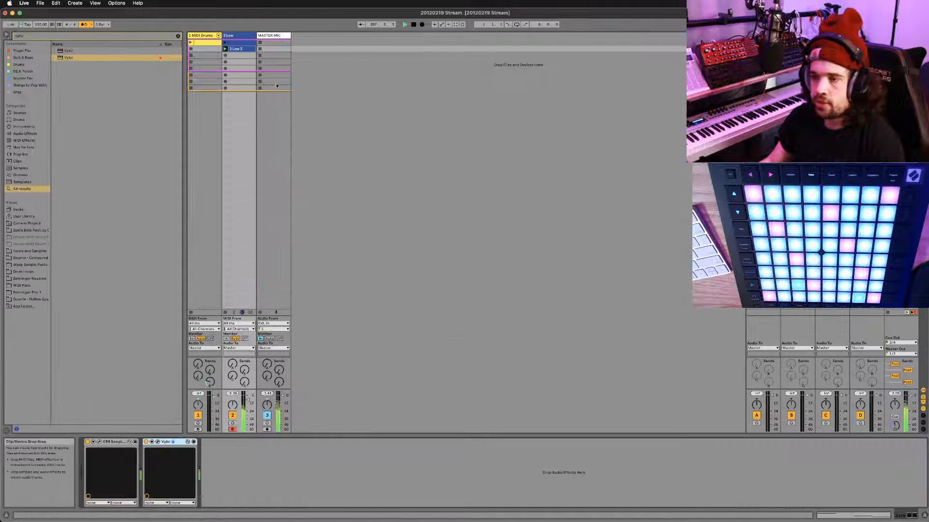
pyautogui.click(97, 441)
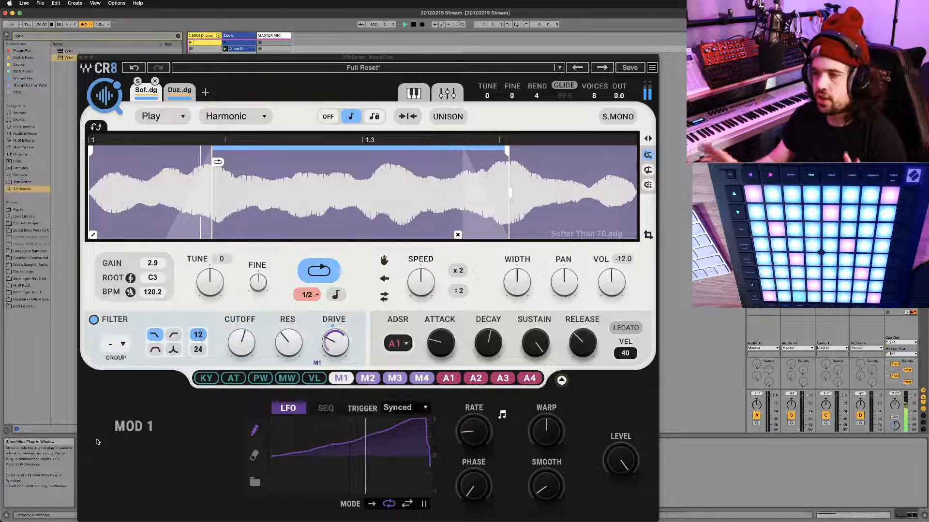
pyautogui.moveTo(368, 60)
pyautogui.mouseDown()
pyautogui.moveTo(366, 81)
pyautogui.moveTo(353, 42)
pyautogui.moveTo(362, 44)
pyautogui.mouseUp()
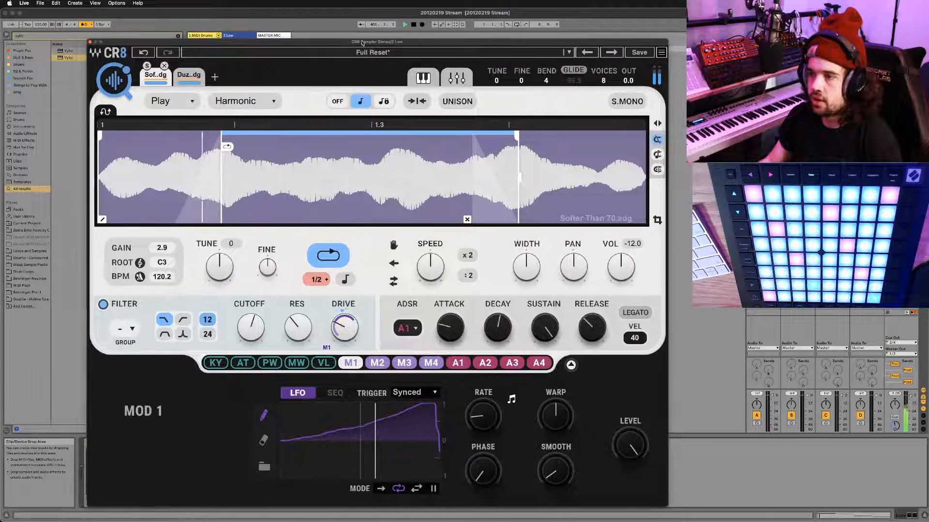
pyautogui.scroll(-1, 436, 393)
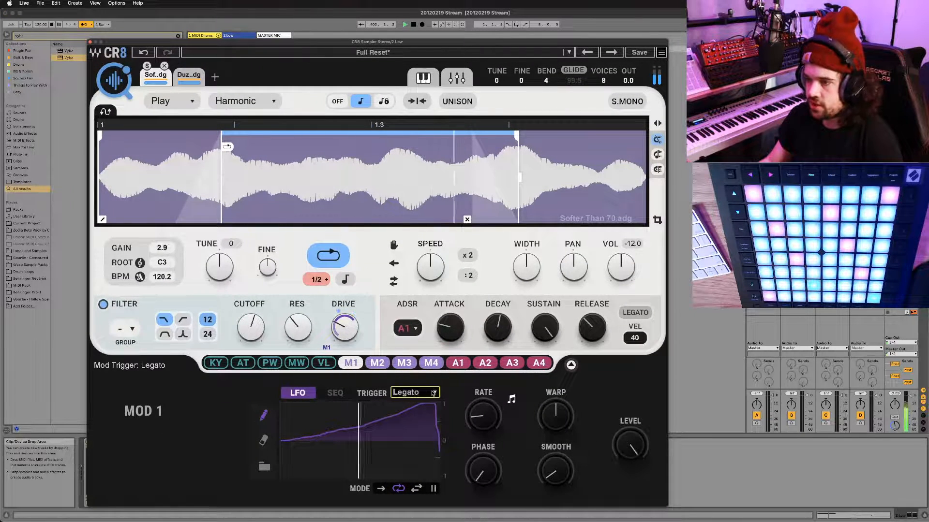
pyautogui.click(435, 394)
pyautogui.click(410, 404)
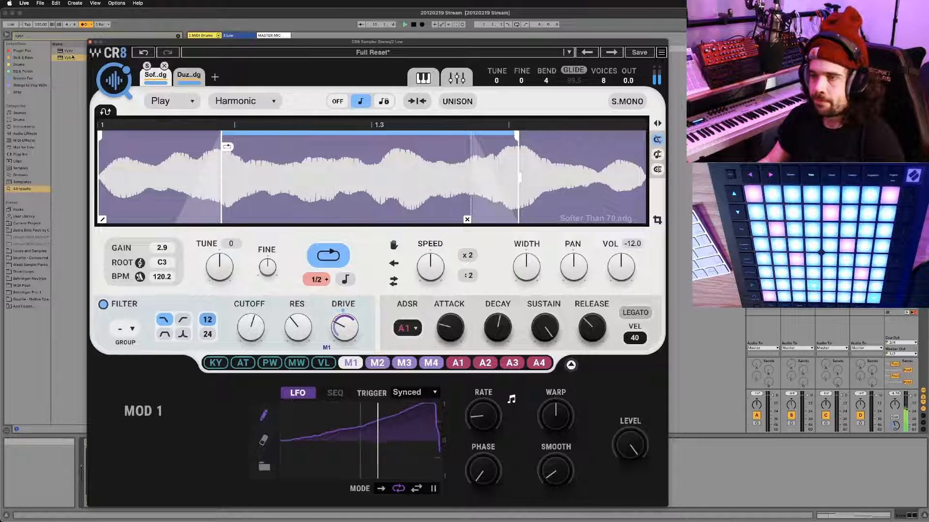
pyautogui.click(89, 42)
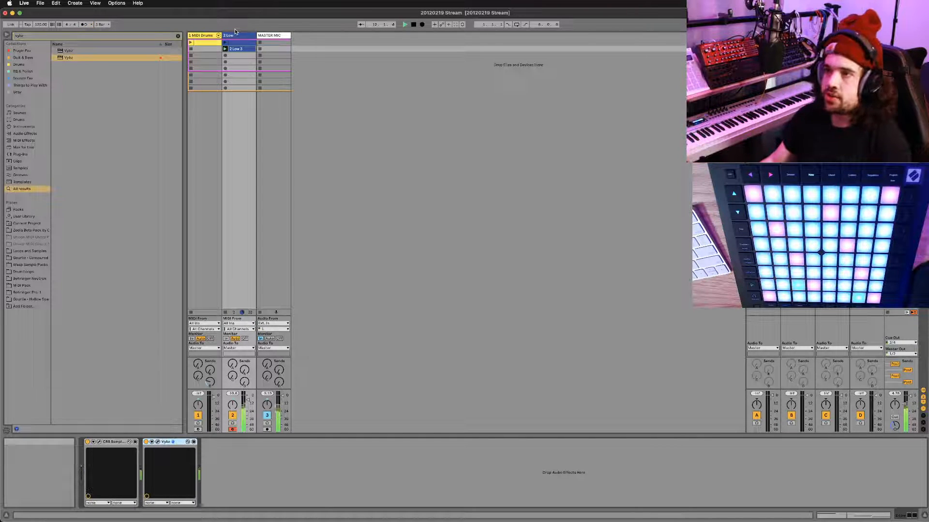
# Add a MIDI track after the Low track and replace its default instrument with CR8 Sampler Stereo
pyautogui.press('super+shift+t')
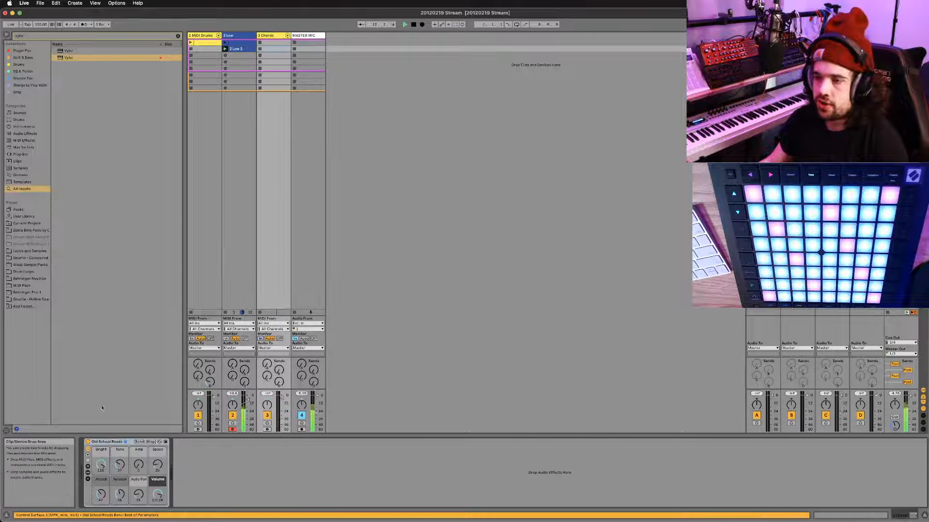
pyautogui.press('super+f')
pyautogui.write('crq')
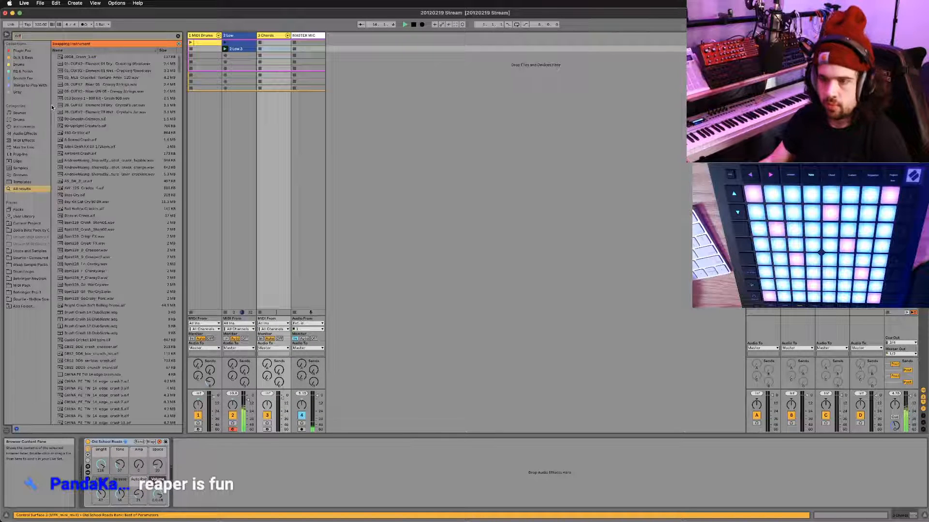
pyautogui.write('b')
pyautogui.click(80, 63)
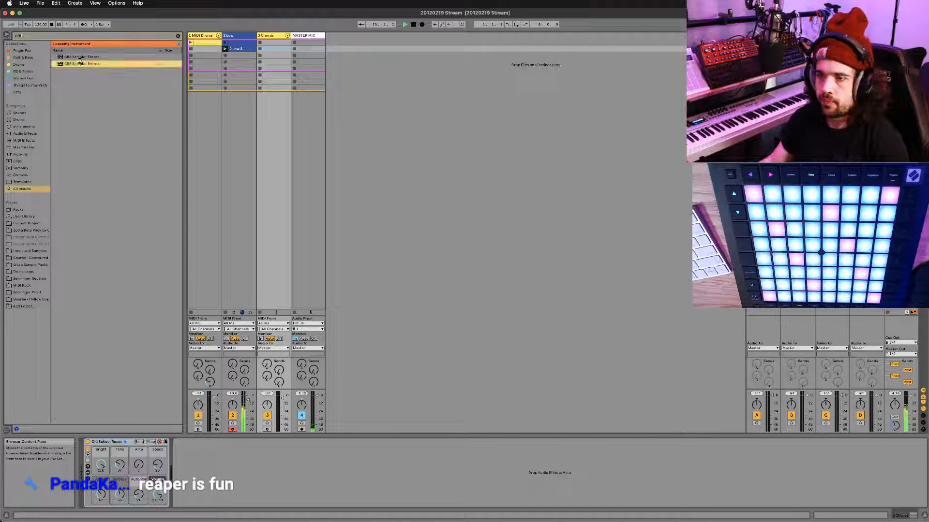
pyautogui.doubleClick(80, 63)
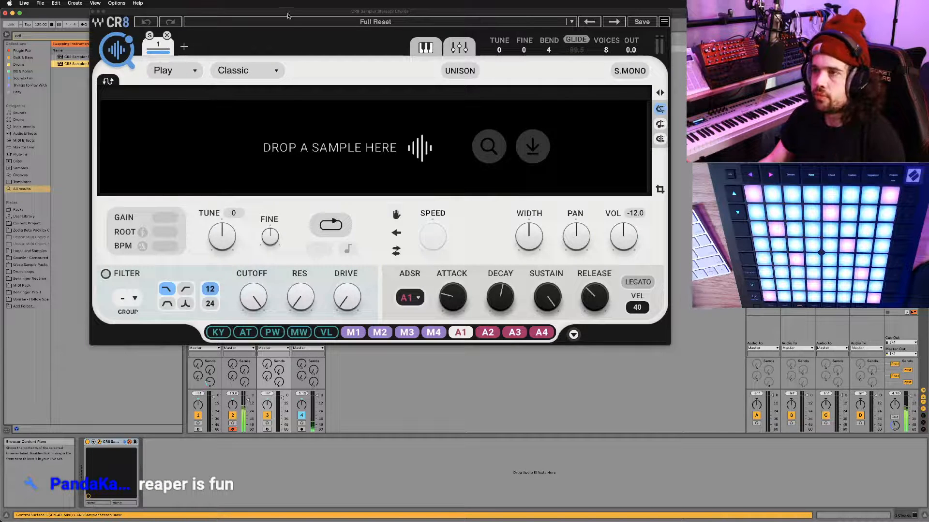
# Open COSMOS from the empty CR8 and filter its samples by Synth and Lead
pyautogui.moveTo(288, 13); pyautogui.dragTo(295, 77)
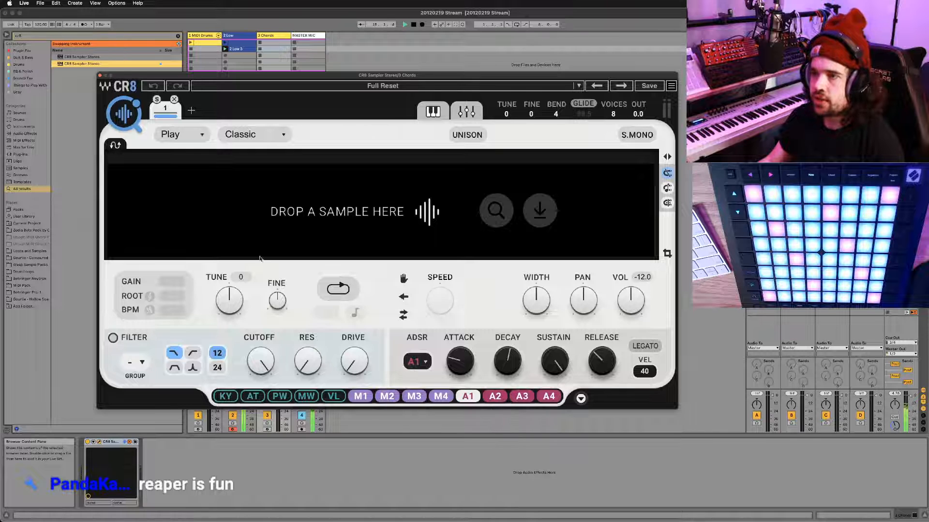
pyautogui.click(123, 114)
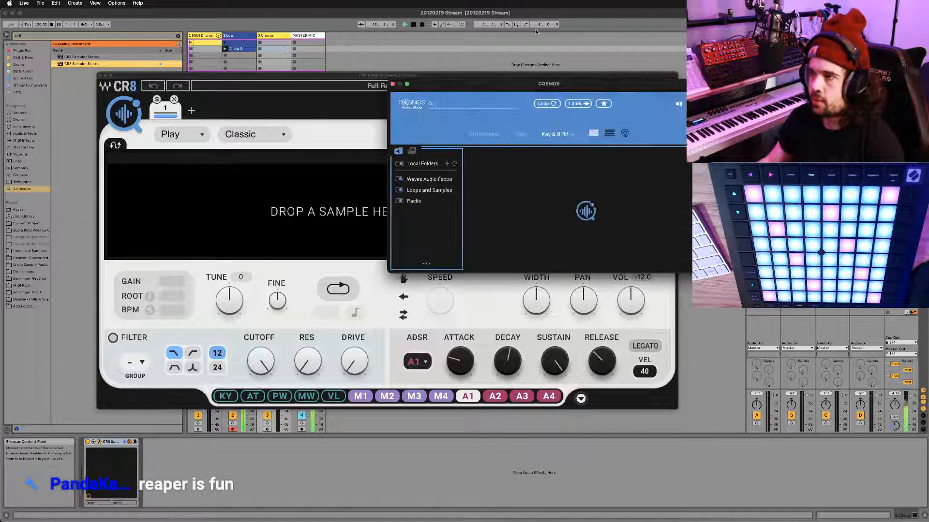
pyautogui.moveTo(531, 83); pyautogui.dragTo(458, 54)
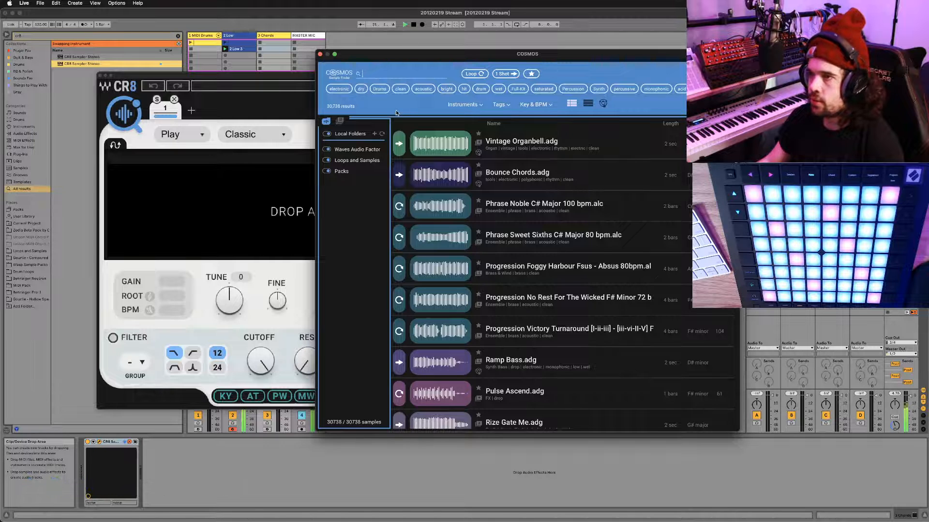
pyautogui.write('synth')
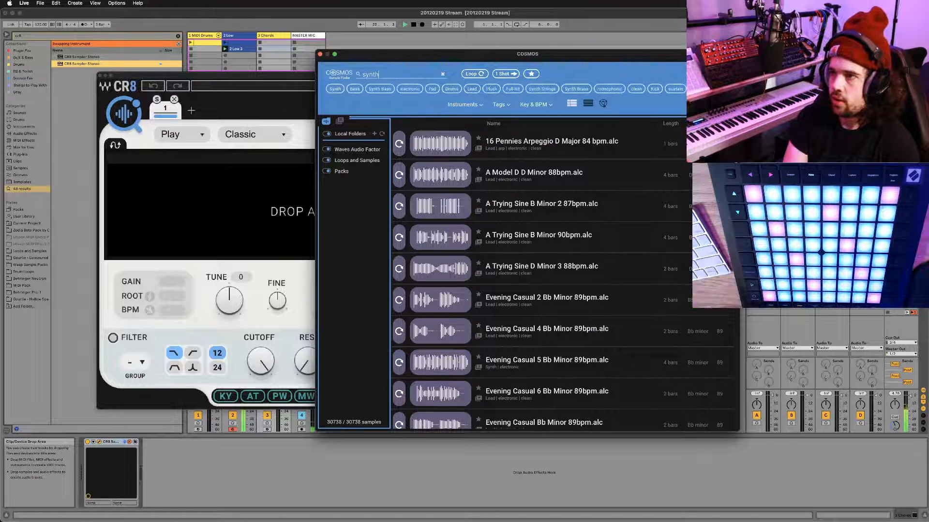
pyautogui.press('Return')
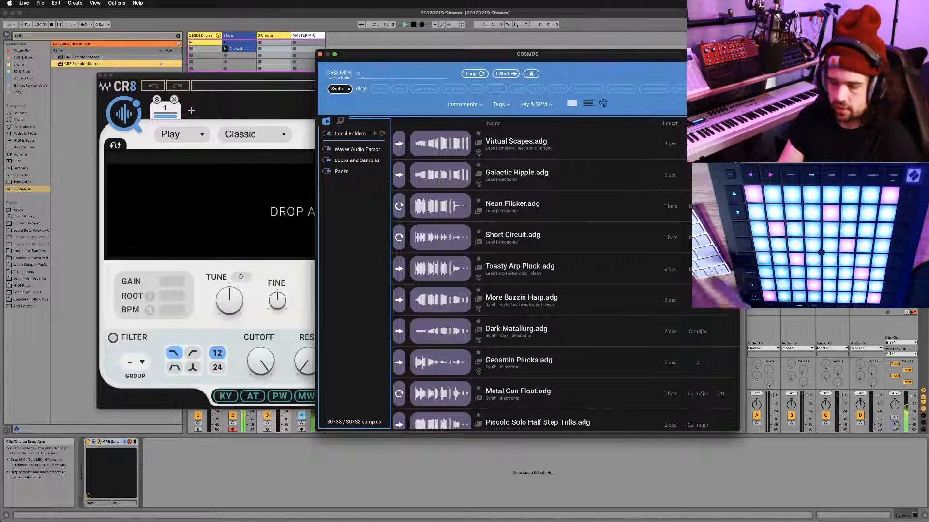
pyautogui.write('lead')
pyautogui.press('Return')
pyautogui.scroll(-10, 614, 140)
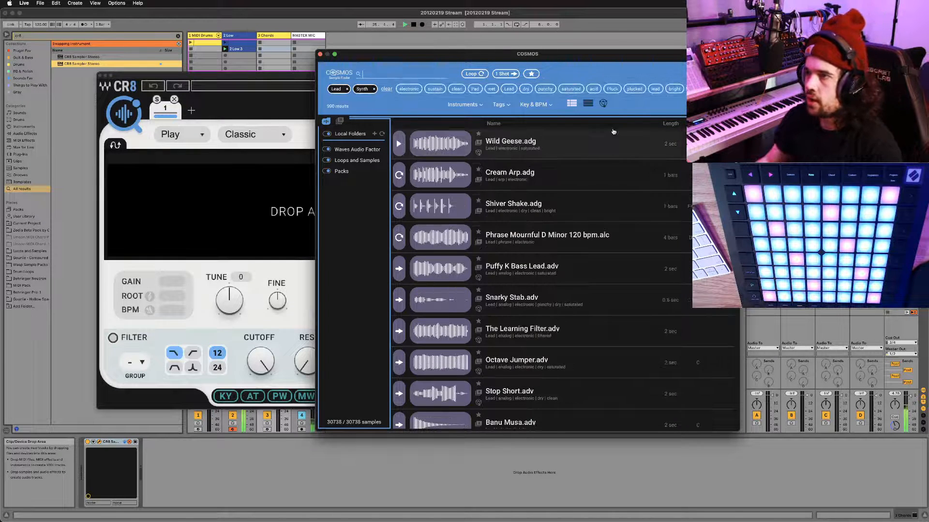
# Show the filtered samples as a map arranged by Dynamics and load Verse Able Dub.adg into CR8
pyautogui.click(603, 103)
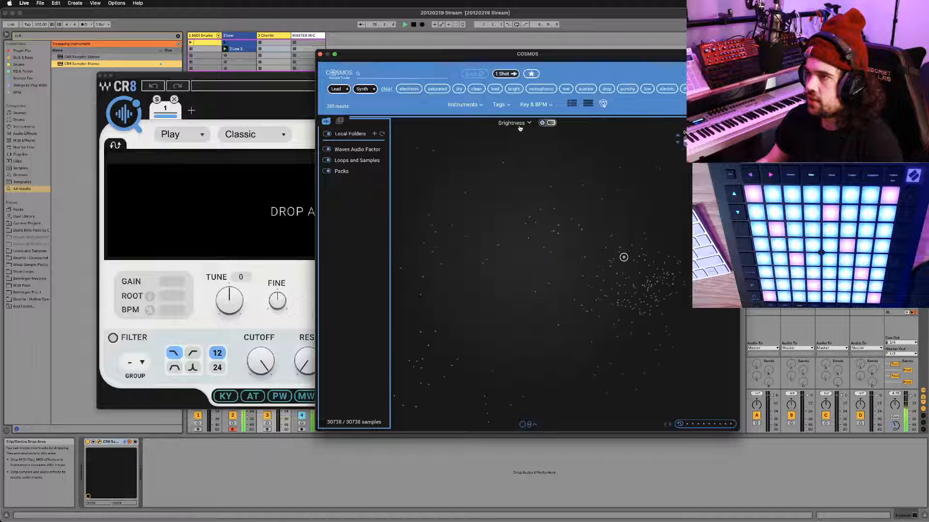
pyautogui.click(528, 123)
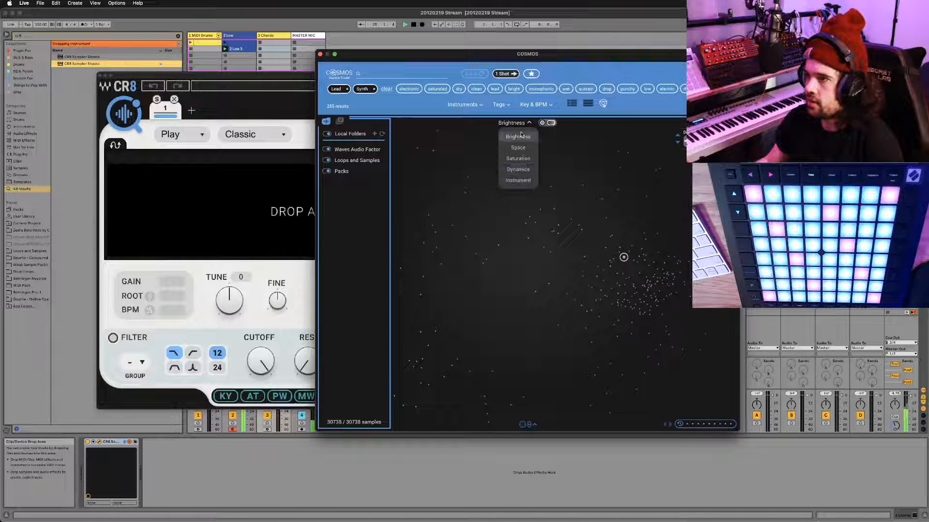
pyautogui.click(518, 169)
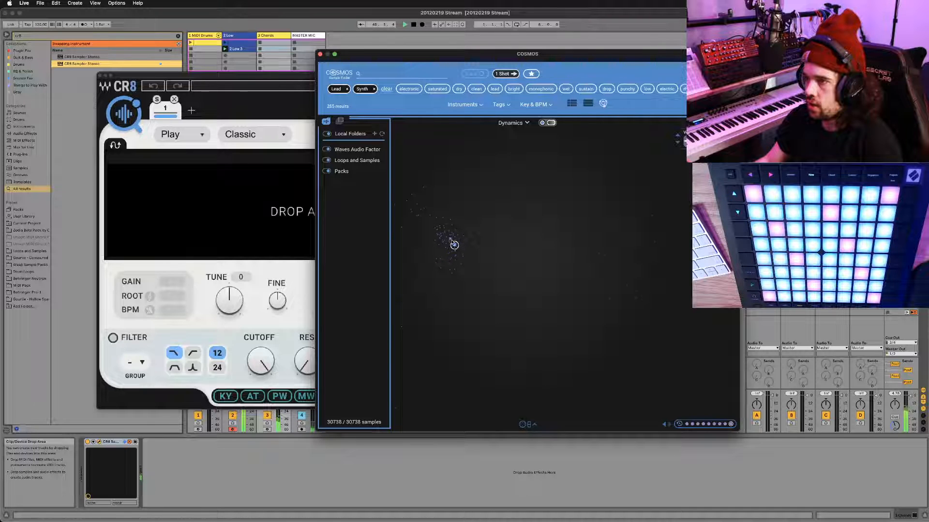
pyautogui.click(459, 254)
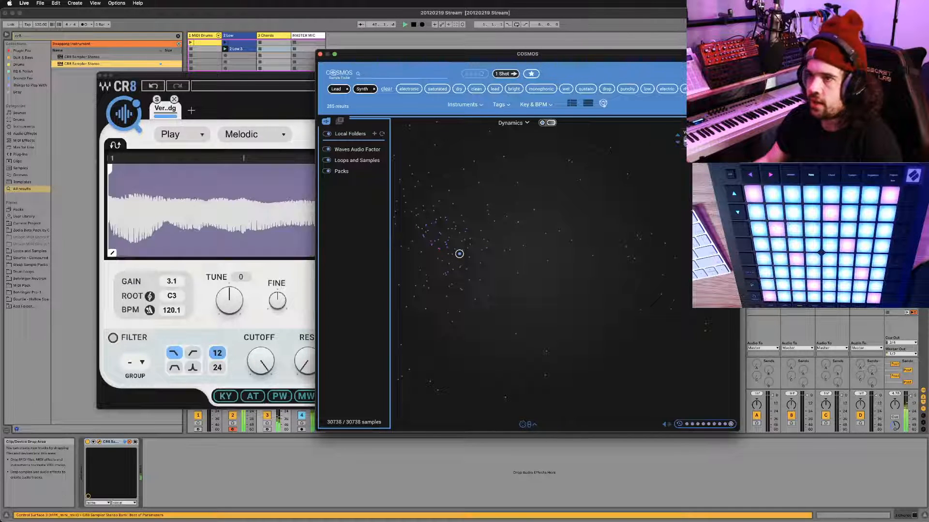
pyautogui.click(230, 75)
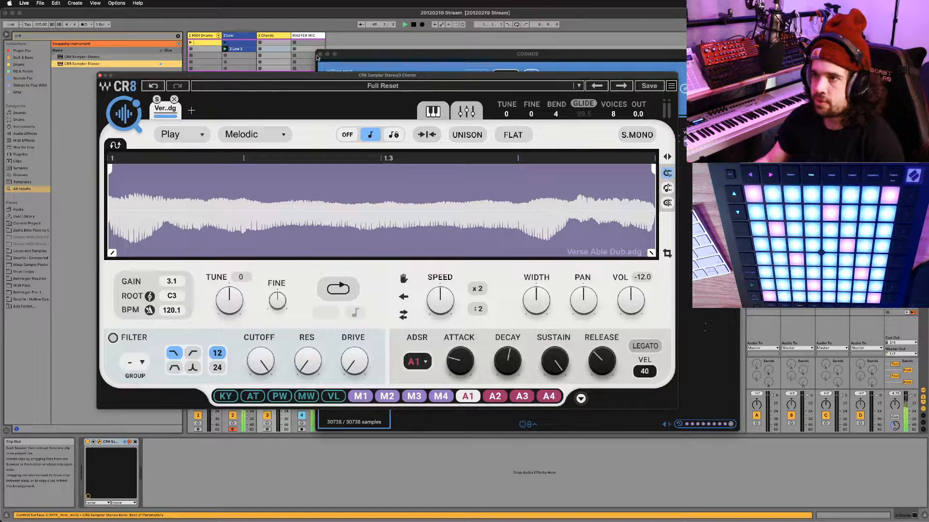
# Close COSMOS and enable a back-and-forth loop over the middle of the sample with a short crossfade
pyautogui.click(318, 55)
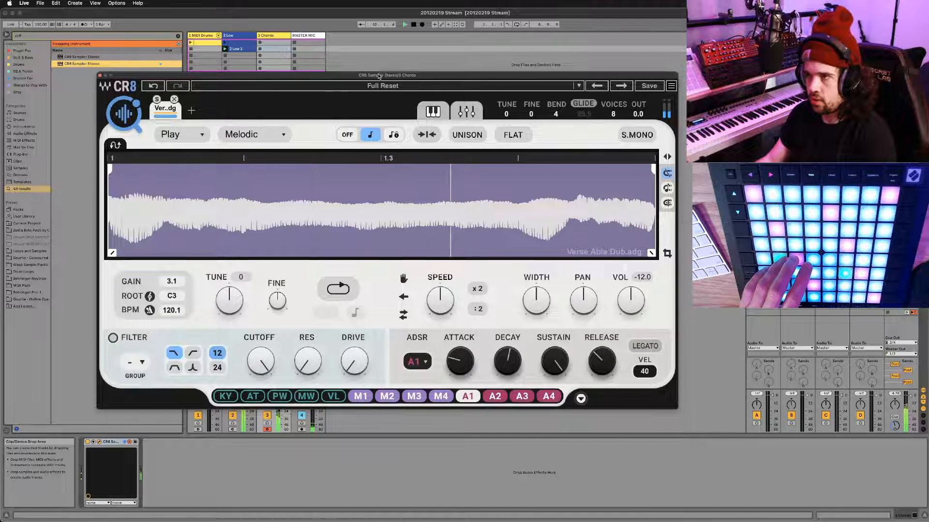
pyautogui.moveTo(378, 75); pyautogui.dragTo(478, 61)
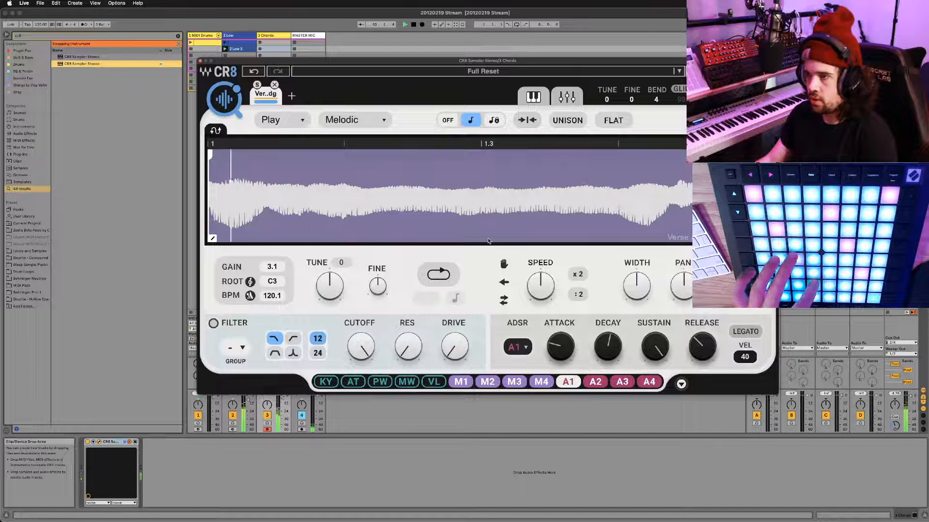
pyautogui.click(439, 275)
pyautogui.moveTo(678, 154); pyautogui.dragTo(600, 166)
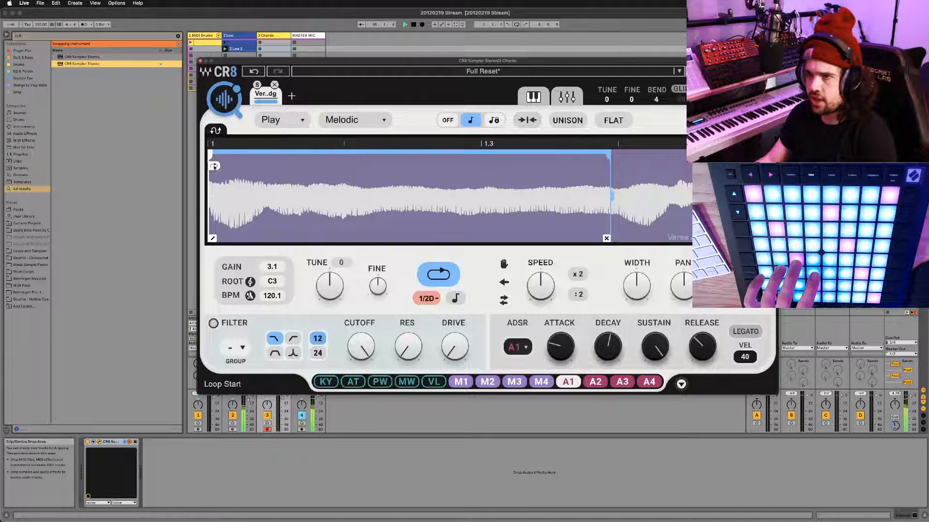
pyautogui.moveTo(213, 166)
pyautogui.mouseDown()
pyautogui.moveTo(412, 154)
pyautogui.moveTo(372, 153)
pyautogui.mouseUp()
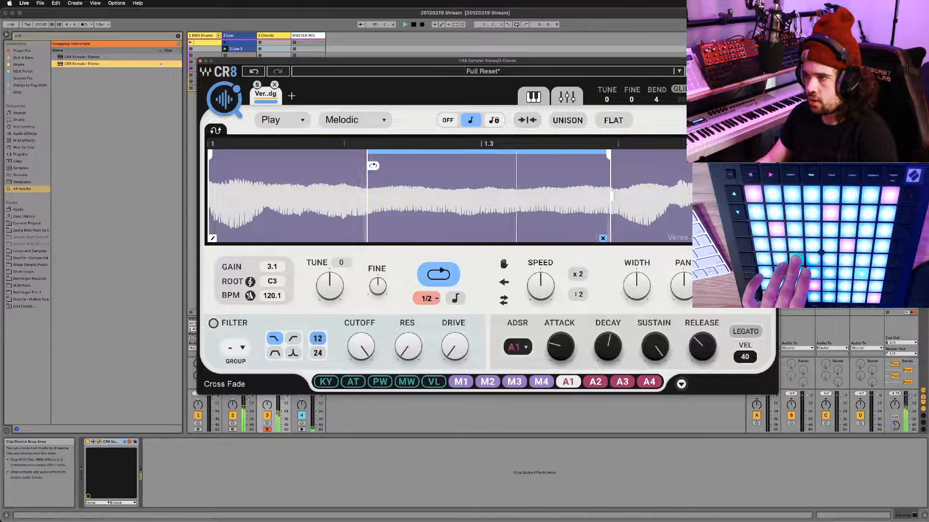
pyautogui.moveTo(603, 238); pyautogui.dragTo(571, 238)
pyautogui.click(505, 300)
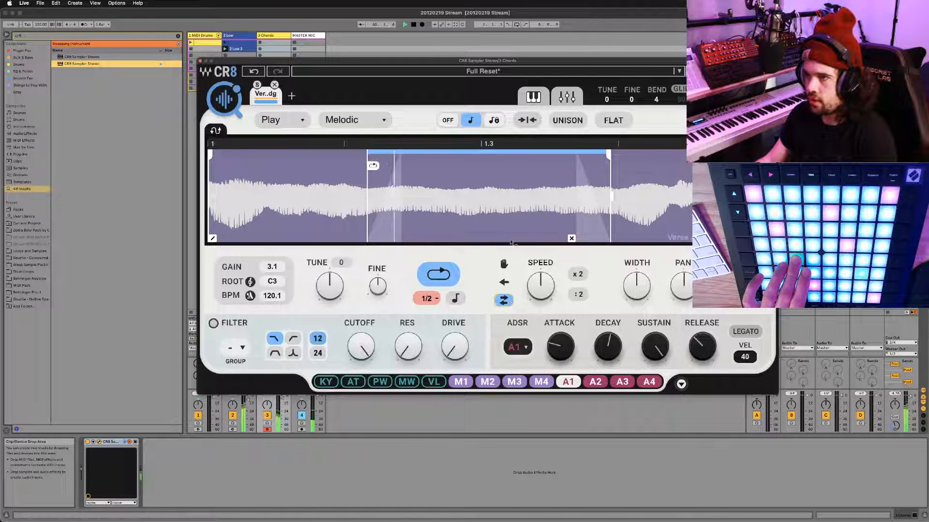
# Set the loop length to 1/2, shift the loop earlier, and align the sample's start point with the loop start
pyautogui.click(428, 298)
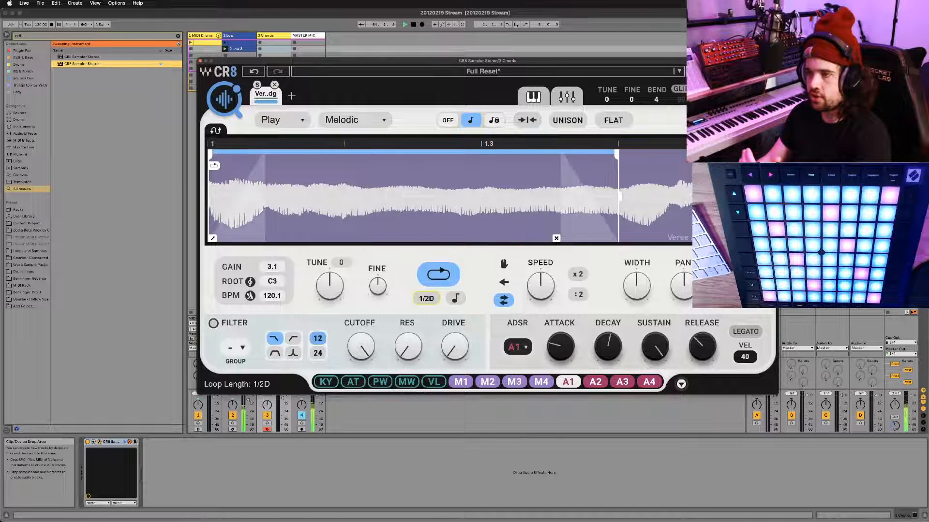
pyautogui.click(428, 299)
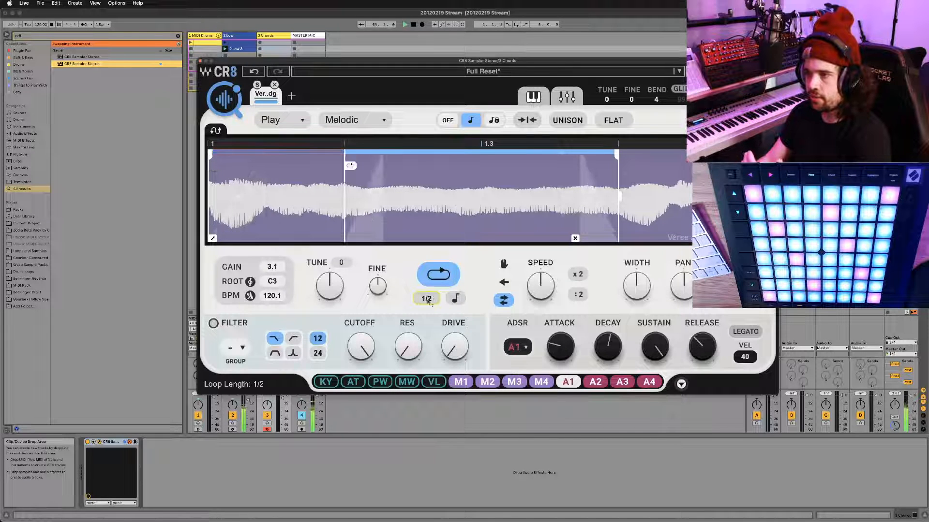
pyautogui.moveTo(490, 152); pyautogui.dragTo(454, 154)
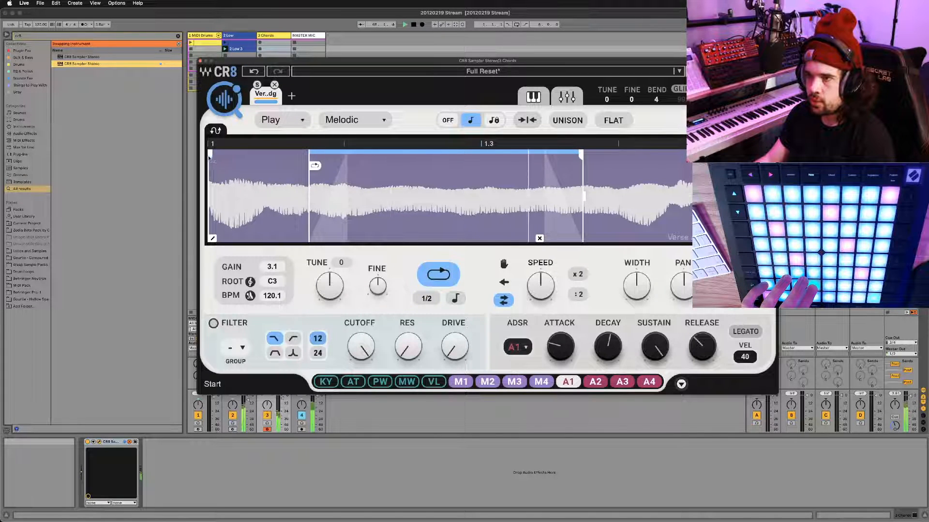
pyautogui.moveTo(209, 158); pyautogui.dragTo(321, 157)
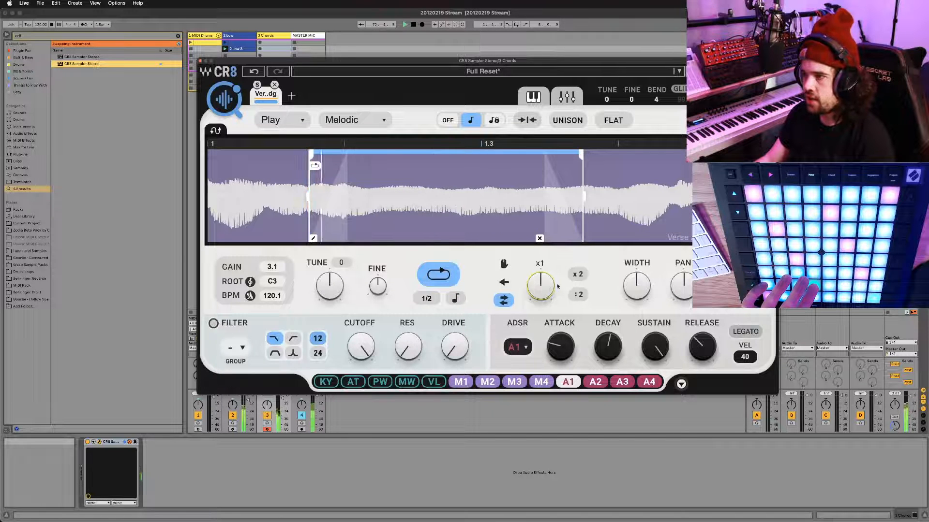
# Slow the sample to half speed, trying other speeds too, and shift the loop slightly forward with a longer crossfade
pyautogui.click(579, 295)
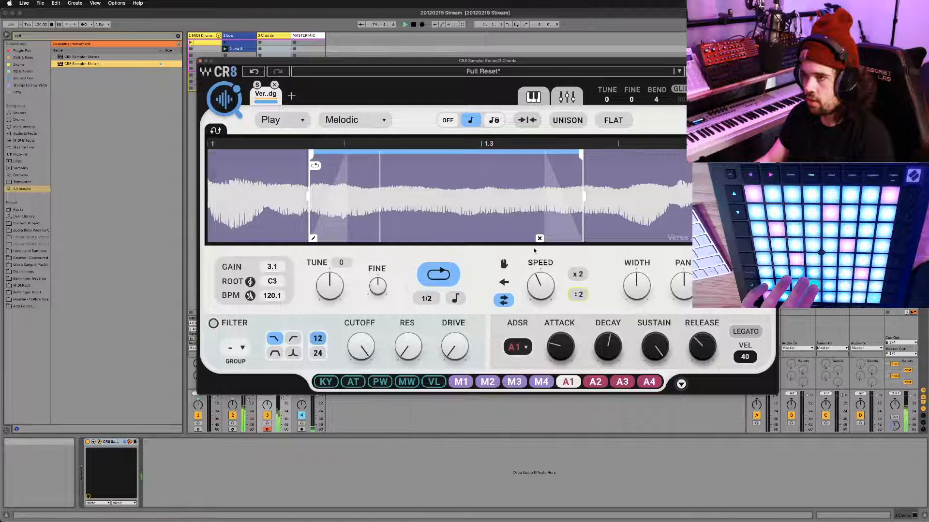
pyautogui.moveTo(539, 238); pyautogui.dragTo(488, 238)
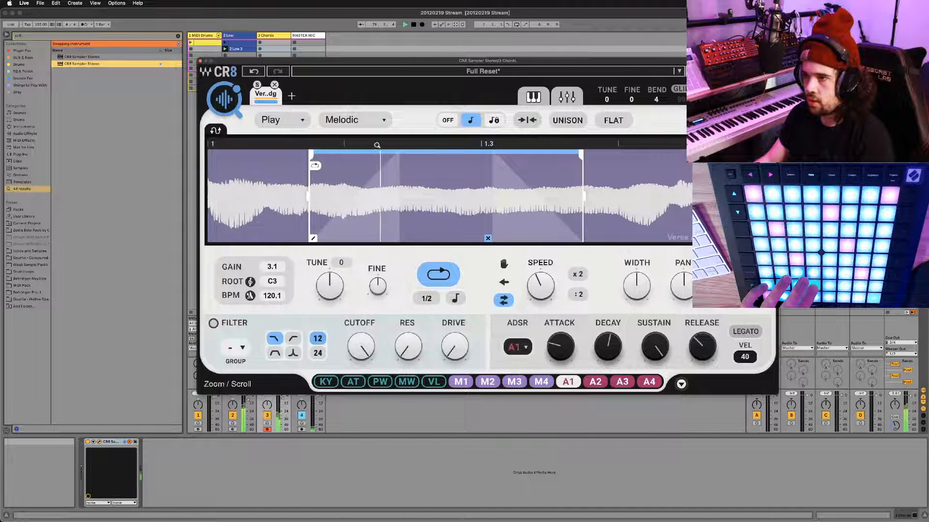
pyautogui.moveTo(382, 152); pyautogui.dragTo(426, 149)
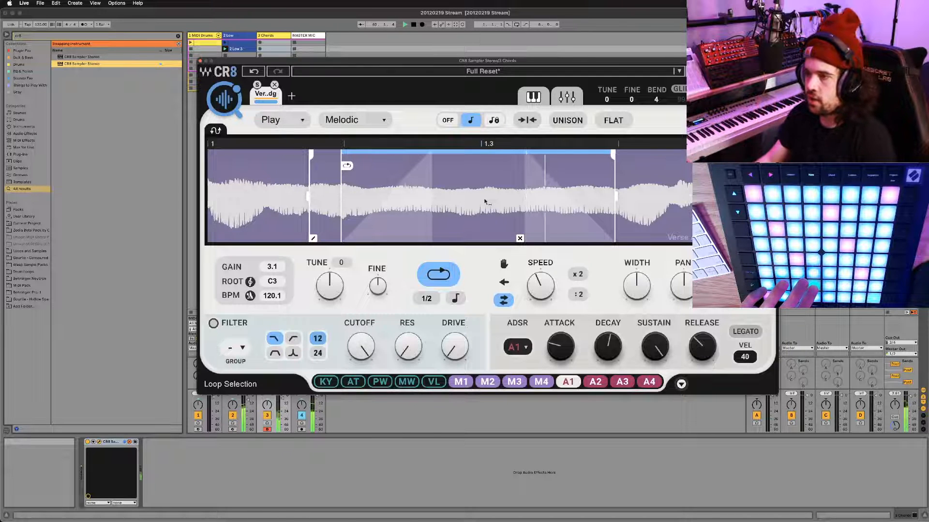
pyautogui.click(532, 289)
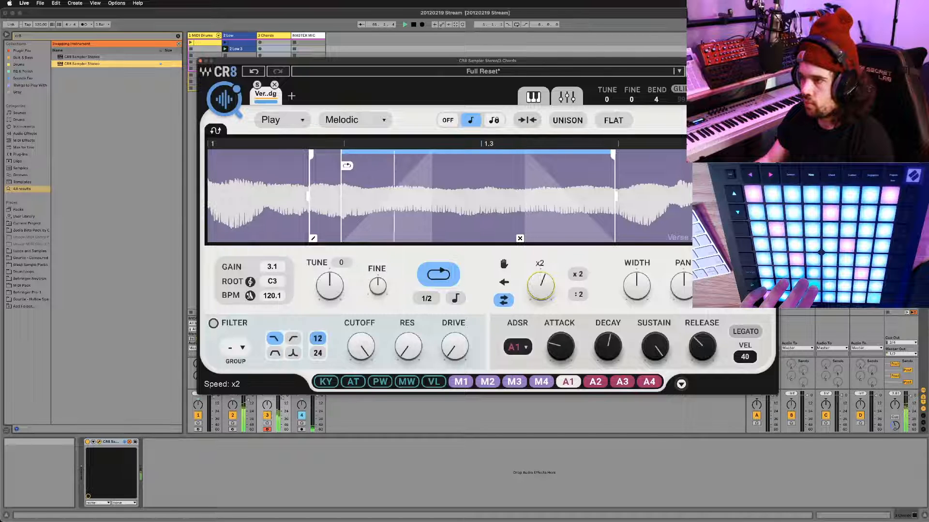
pyautogui.moveTo(533, 287); pyautogui.dragTo(540, 289)
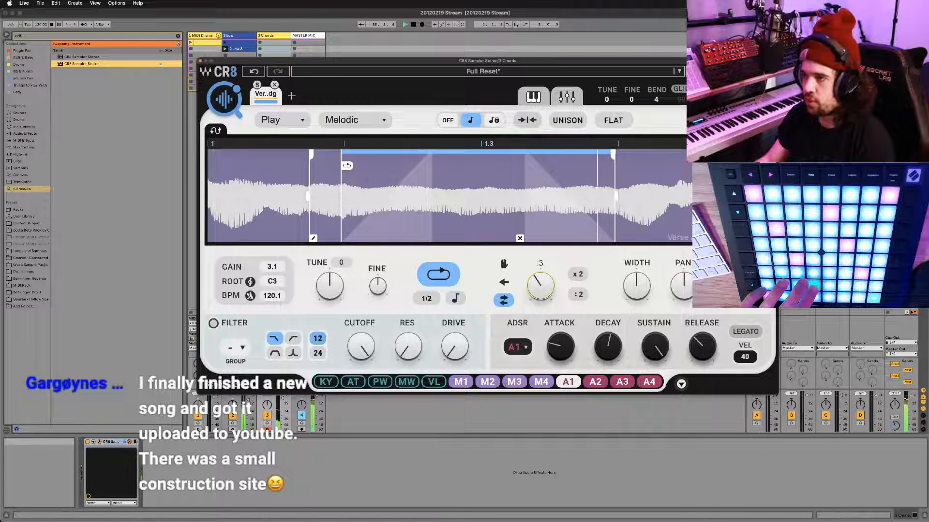
# Draw a slow, steadily rising LFO shape in MOD 1 and assign it to the sample's Speed
pyautogui.click(461, 382)
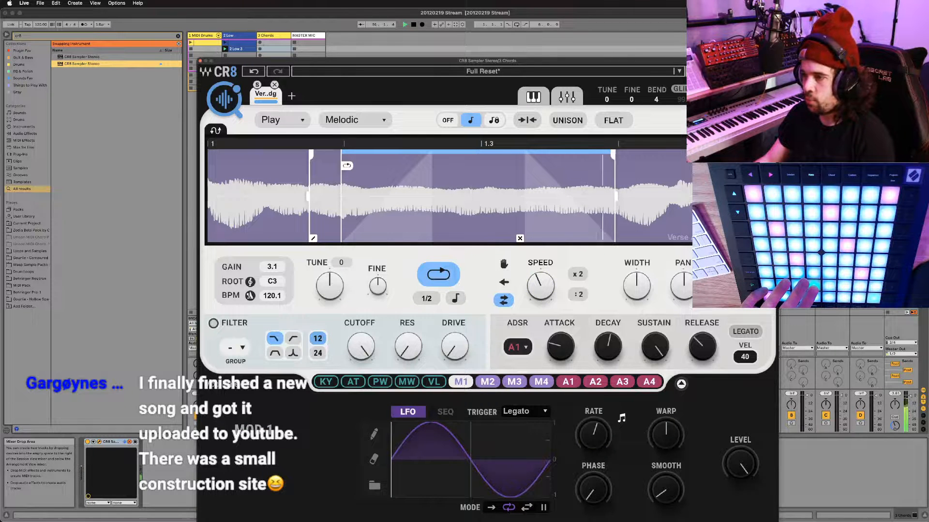
pyautogui.moveTo(593, 434); pyautogui.dragTo(593, 441)
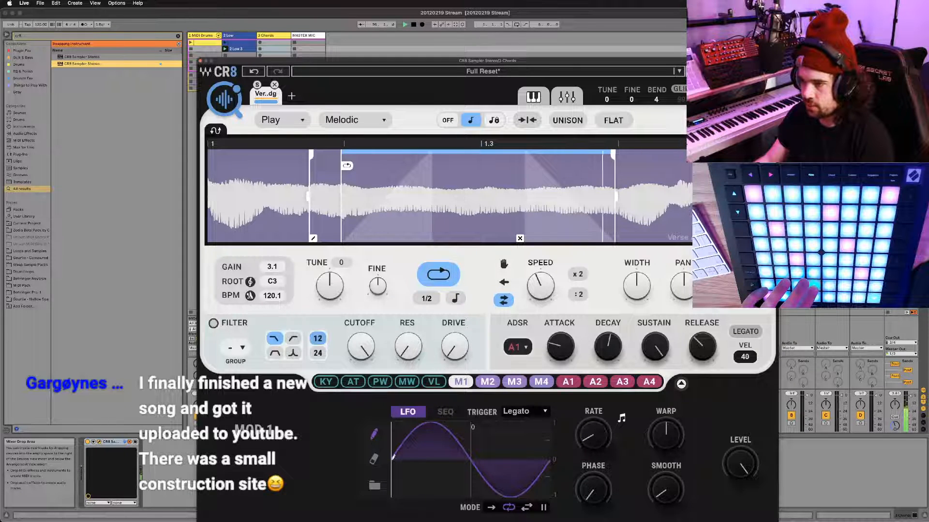
pyautogui.moveTo(401, 456); pyautogui.dragTo(553, 417)
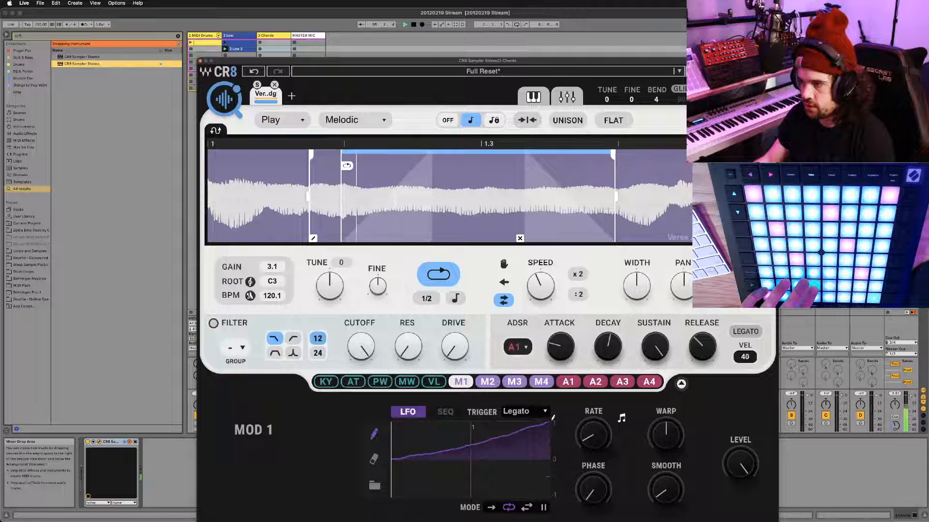
pyautogui.moveTo(470, 381); pyautogui.dragTo(536, 182)
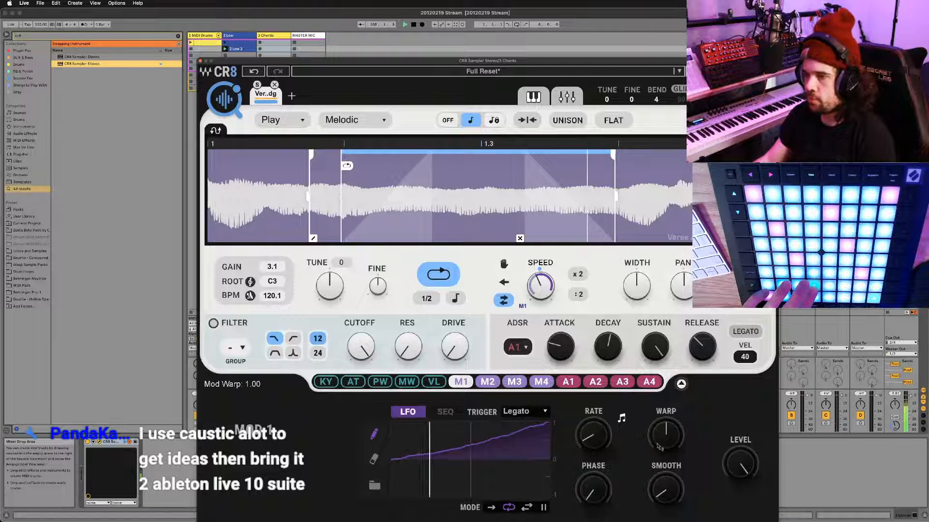
# Try high and low Warp amounts on MOD 1 and settle on about 0.07
pyautogui.moveTo(659, 446)
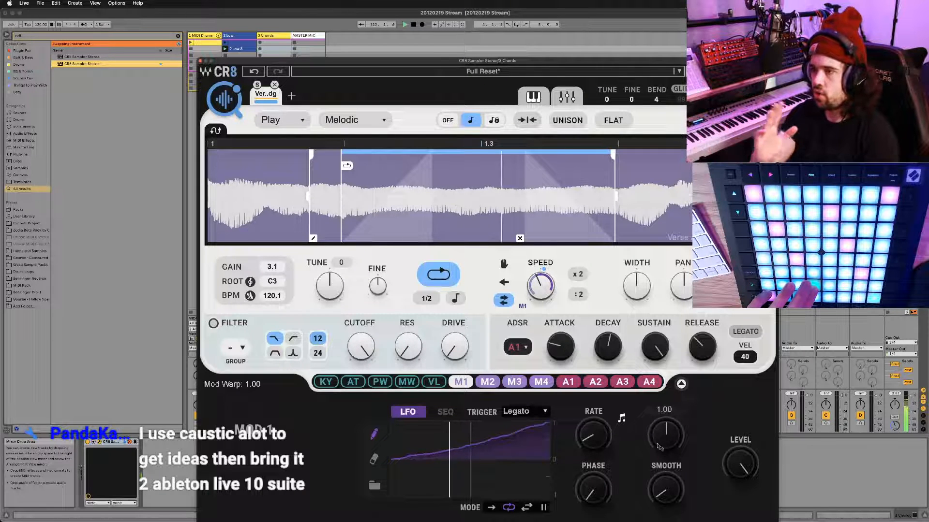
pyautogui.moveTo(658, 446); pyautogui.dragTo(659, 401)
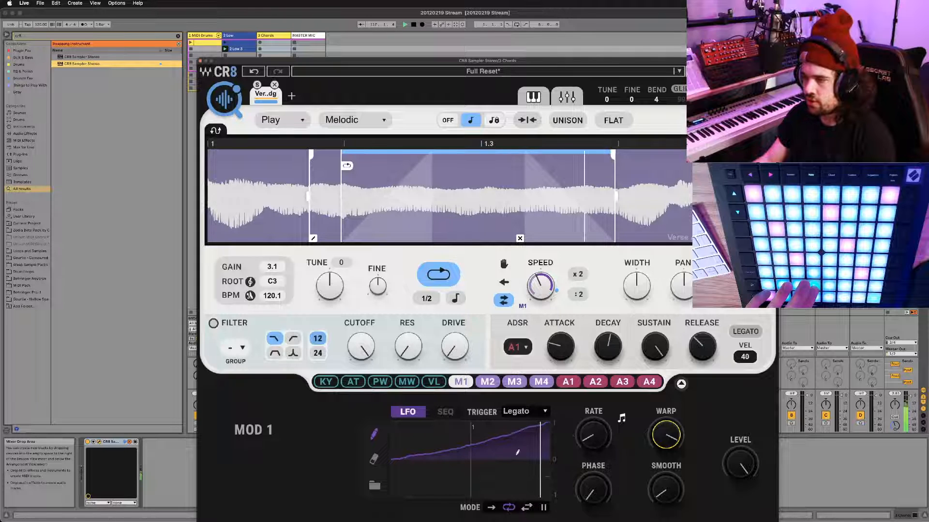
pyautogui.moveTo(666, 435); pyautogui.dragTo(666, 478)
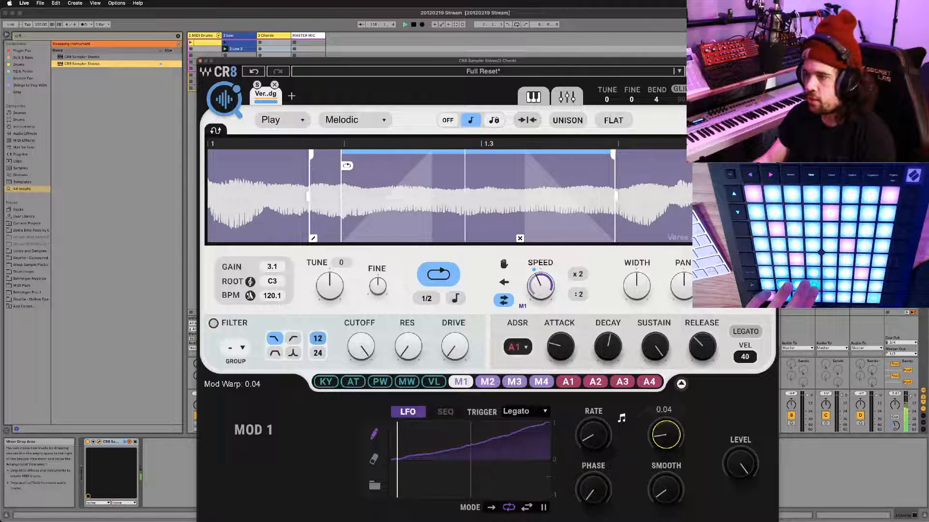
pyautogui.moveTo(666, 478); pyautogui.dragTo(662, 438)
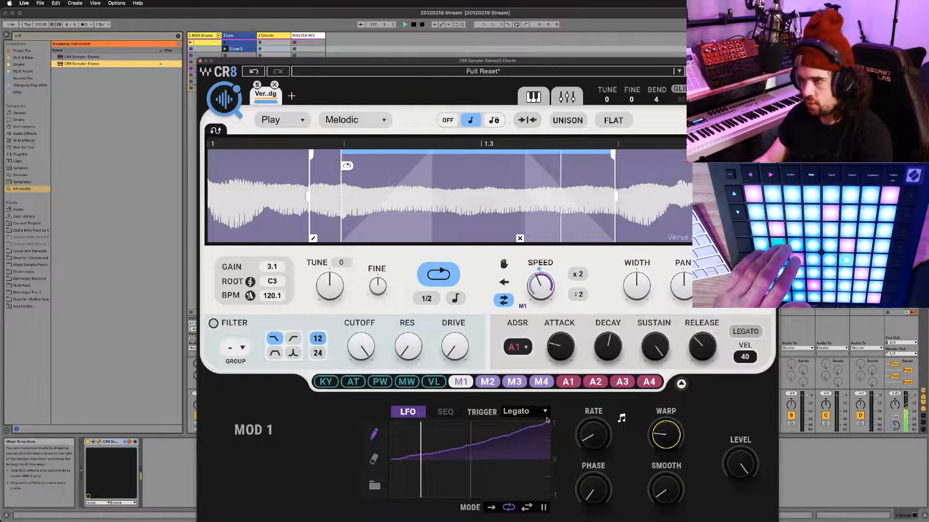
# Adjust the Chords track's Send D, and in CR8 enable Unison with slightly more MOD 1 Warp
pyautogui.moveTo(402, 64); pyautogui.dragTo(522, 47)
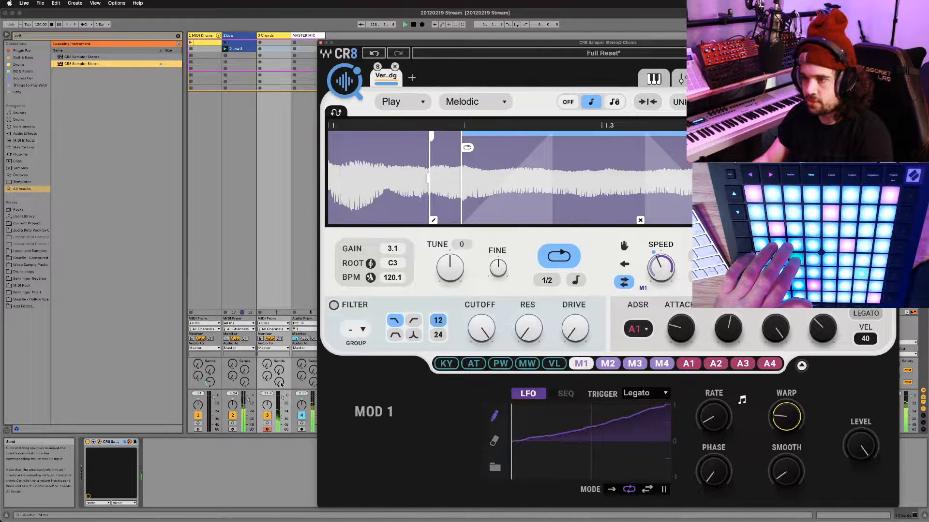
pyautogui.moveTo(281, 384); pyautogui.dragTo(281, 355)
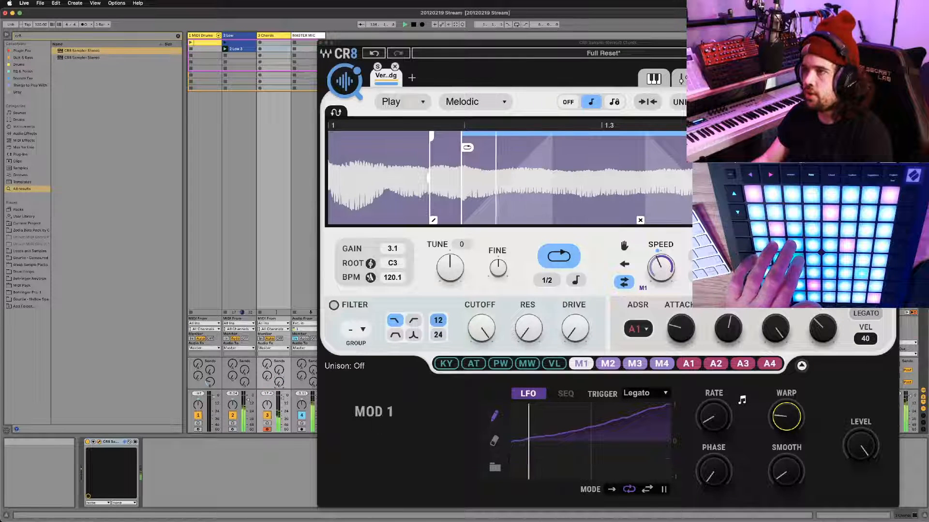
pyautogui.click(679, 102)
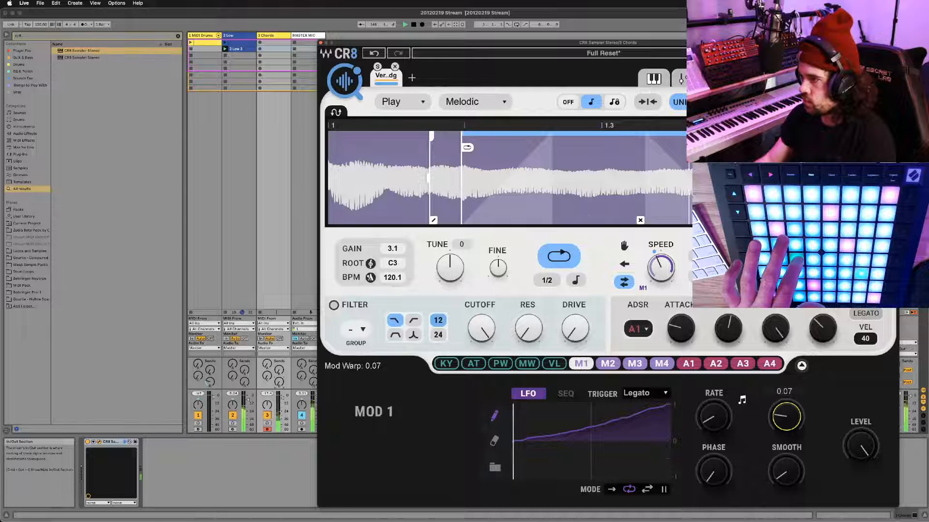
pyautogui.moveTo(786, 416); pyautogui.dragTo(786, 412)
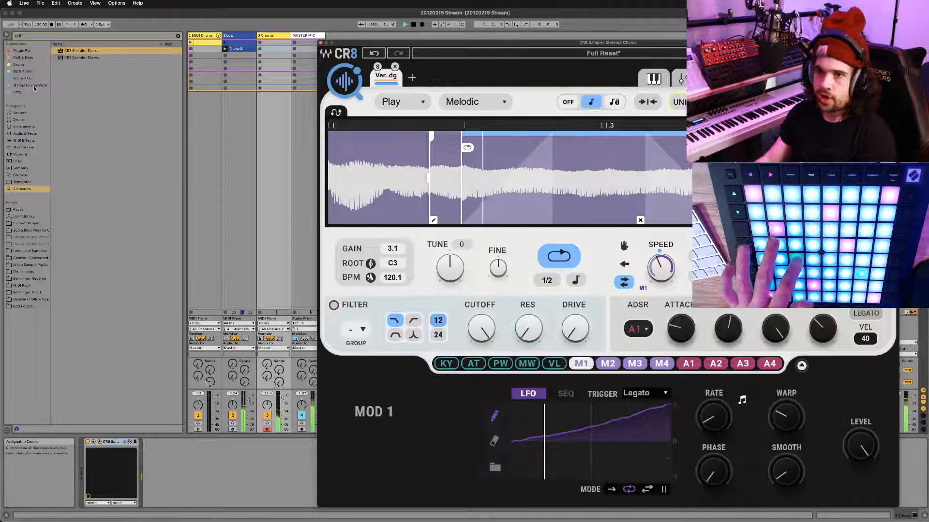
# Find TAL-Chorus-LX, add it after CR8 on the Chords track, and reduce its stereo width slightly
pyautogui.press('super+f')
pyautogui.write('tal')
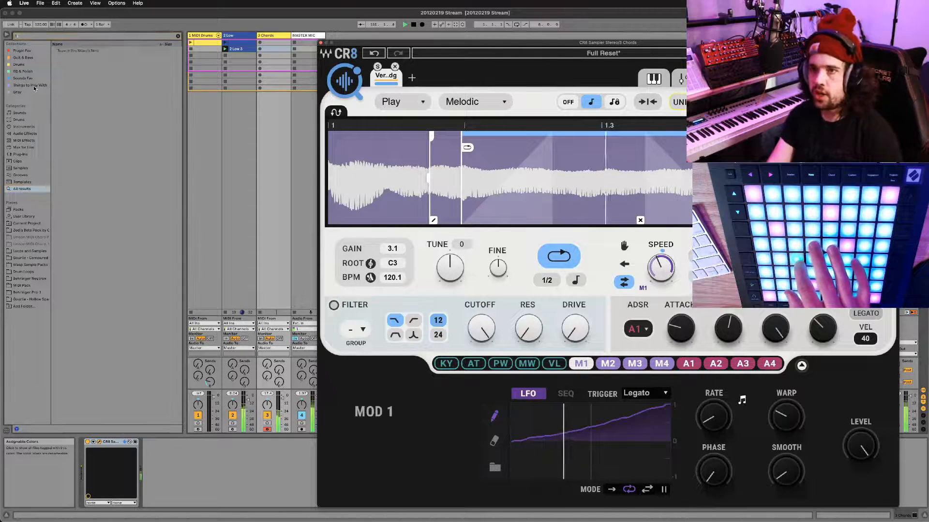
pyautogui.write('c')
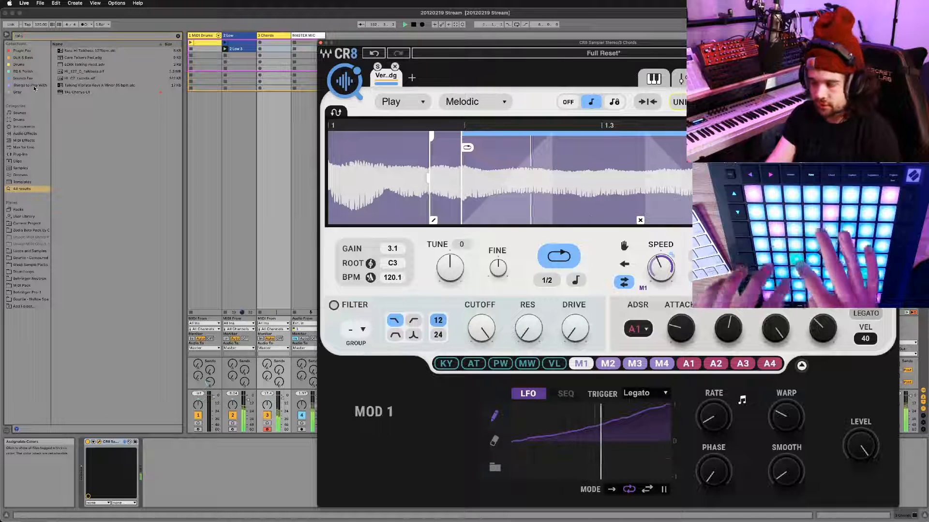
pyautogui.doubleClick(79, 92)
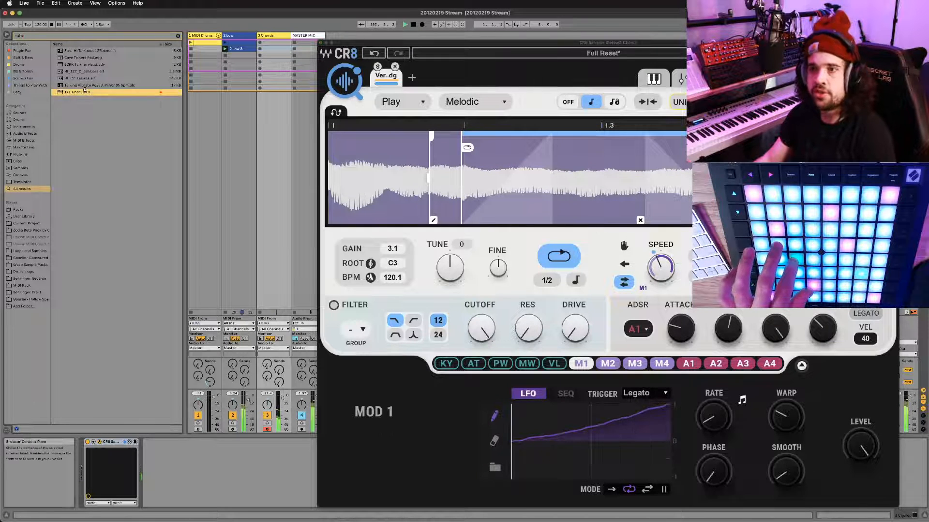
pyautogui.moveTo(407, 49); pyautogui.dragTo(239, 146)
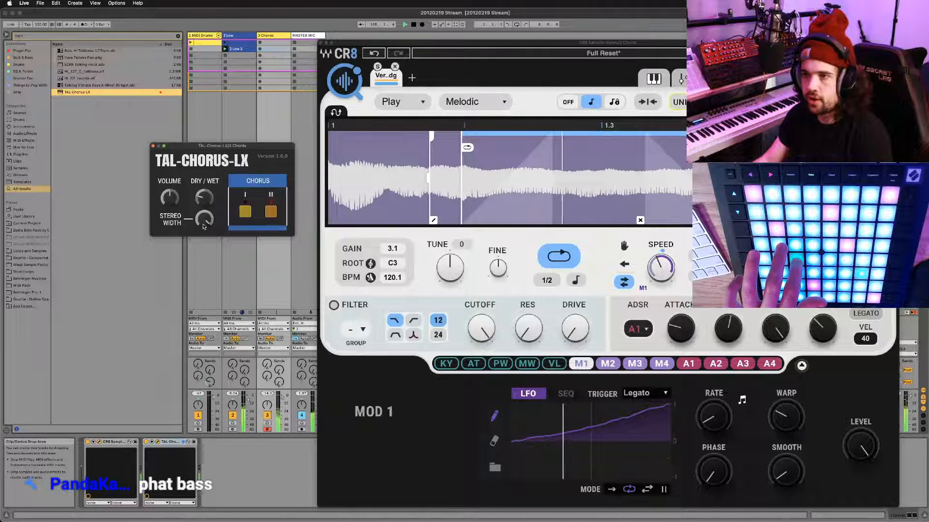
pyautogui.moveTo(204, 222); pyautogui.dragTo(203, 234)
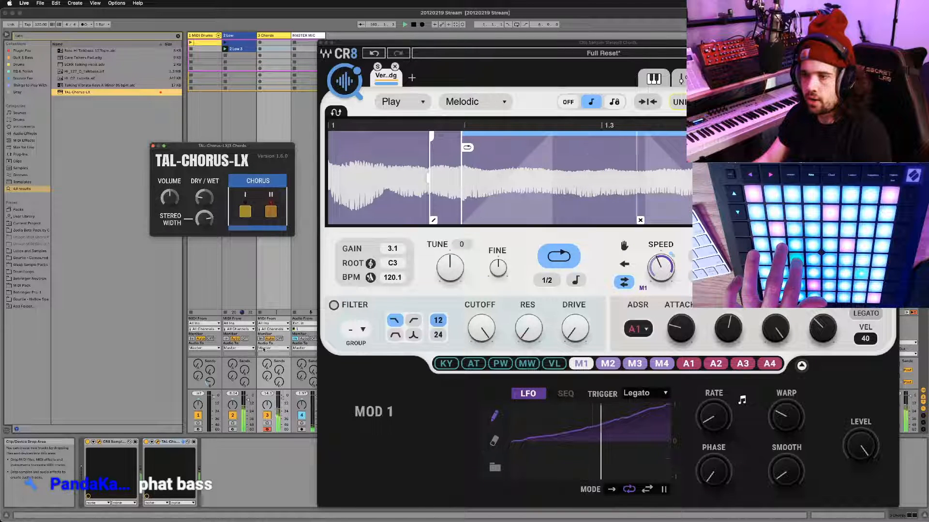
# Raise the Chords track's Send D and set MOD 1's trigger to Sync
pyautogui.moveTo(279, 383); pyautogui.dragTo(279, 376)
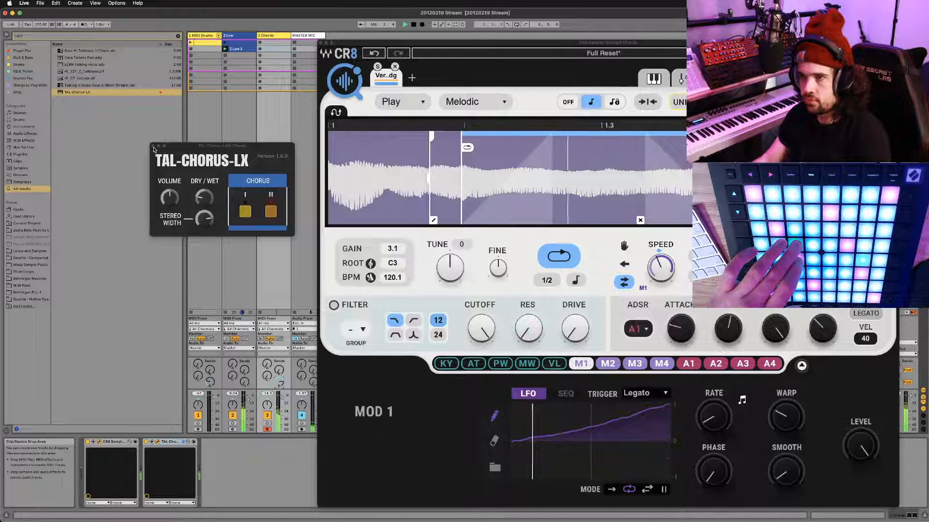
pyautogui.click(153, 149)
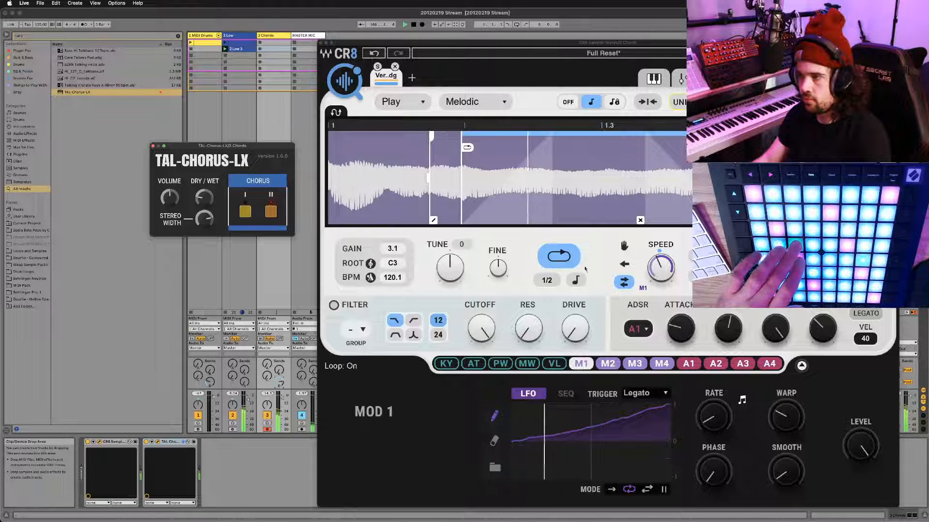
pyautogui.click(666, 395)
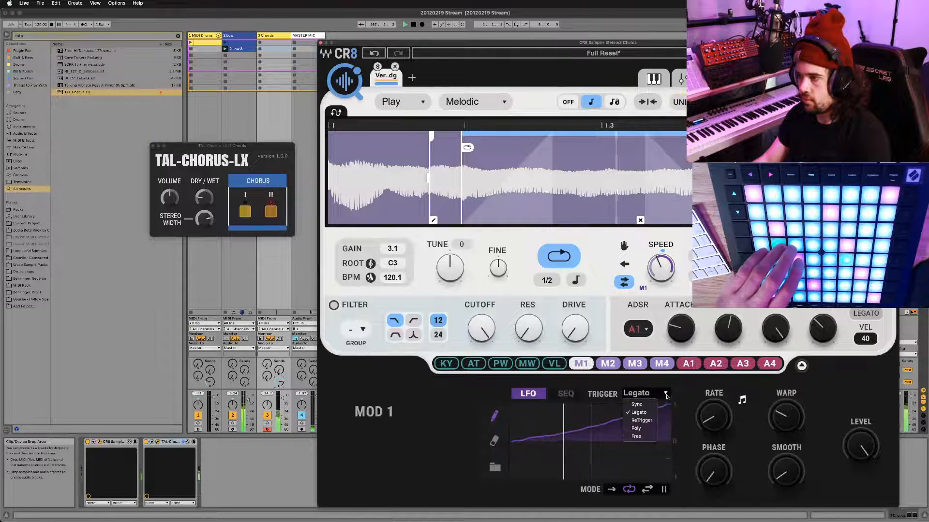
pyautogui.click(652, 403)
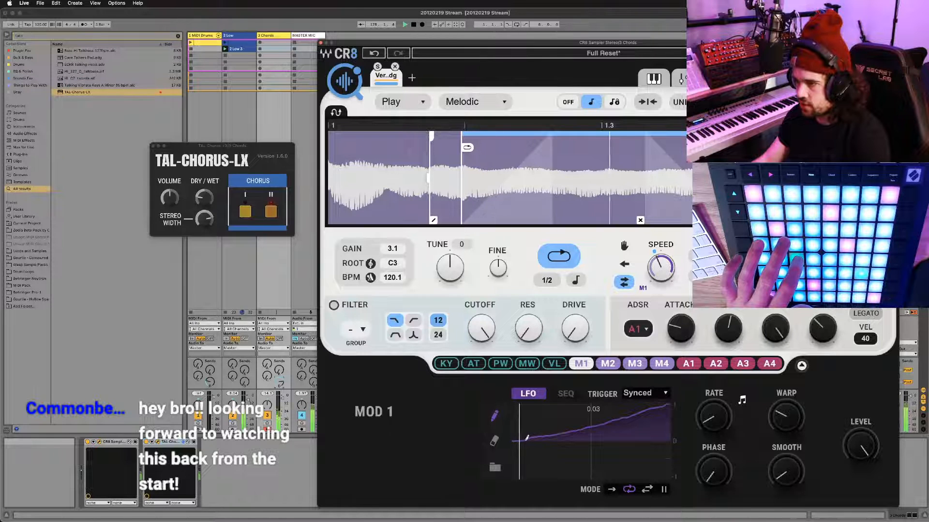
# Redraw MOD 1's LFO curve as a flat line that rises steeply to the maximum at the end
pyautogui.moveTo(555, 439); pyautogui.dragTo(652, 429)
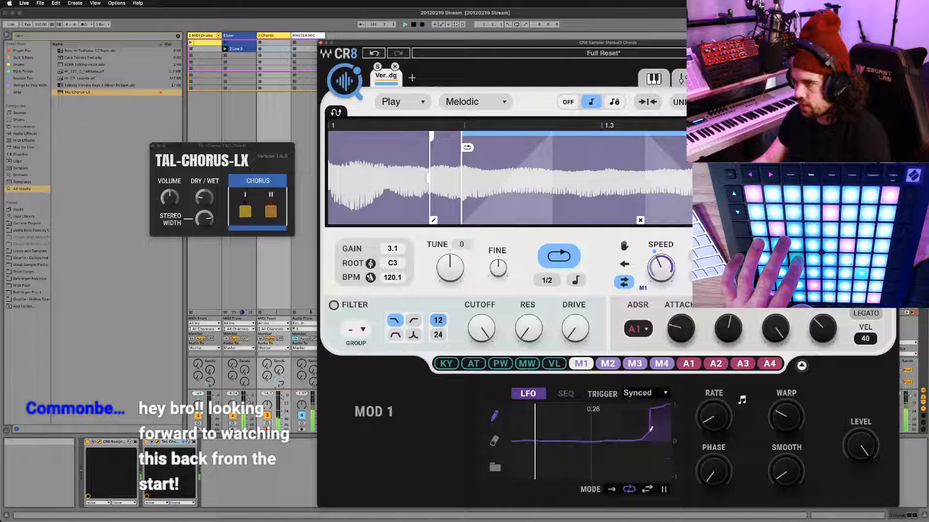
pyautogui.click(565, 393)
pyautogui.moveTo(669, 439); pyautogui.dragTo(670, 396)
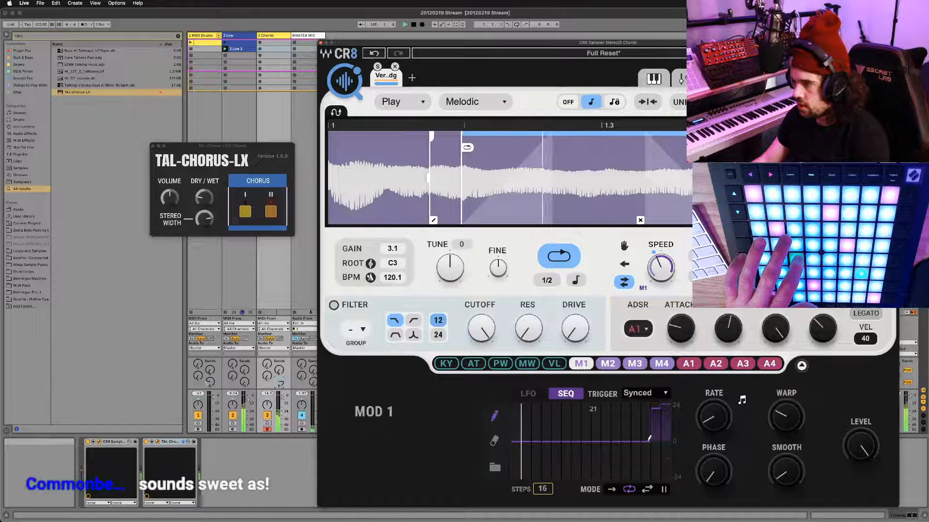
pyautogui.click(529, 394)
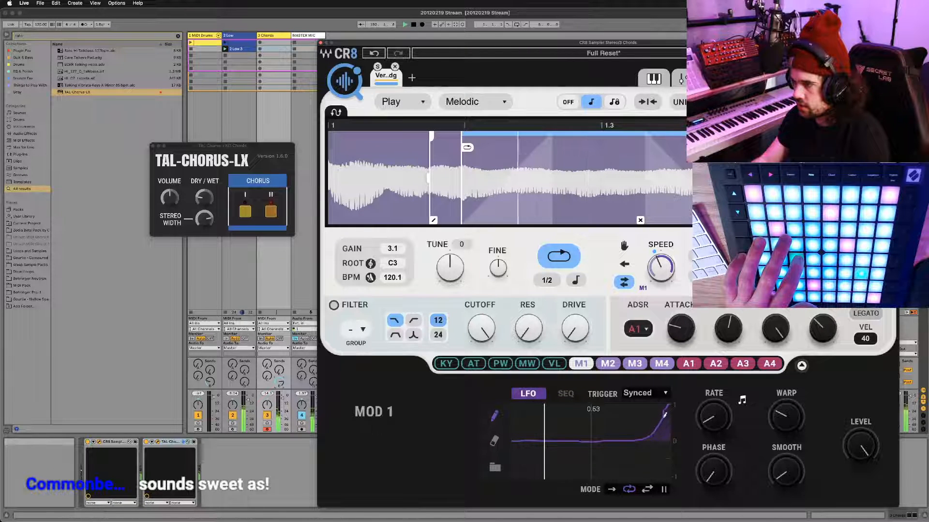
# Set MOD 1's Warp amount to 0
pyautogui.doubleClick(786, 413)
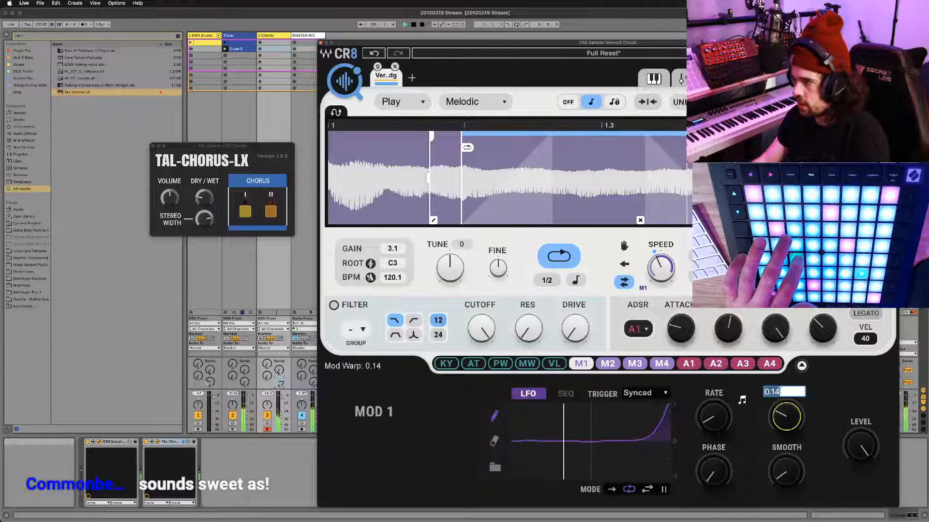
pyautogui.write('2')
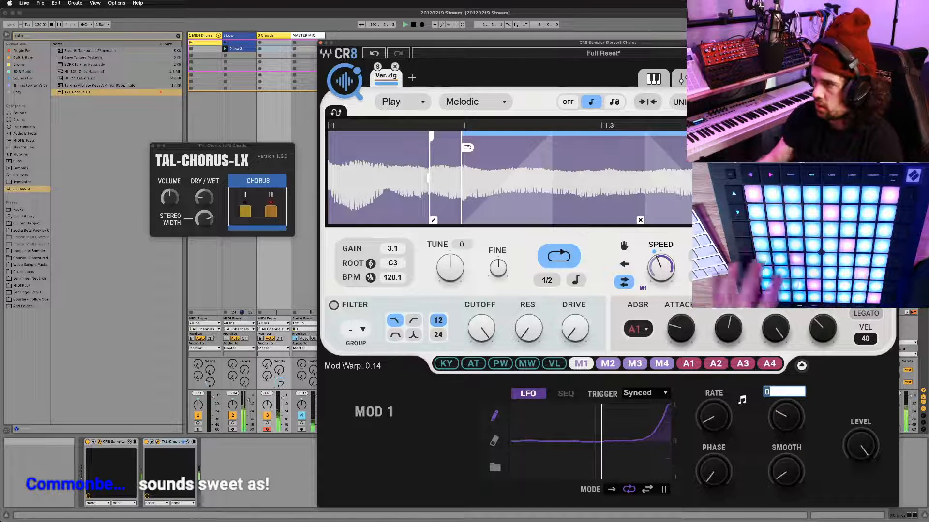
pyautogui.press('Return')
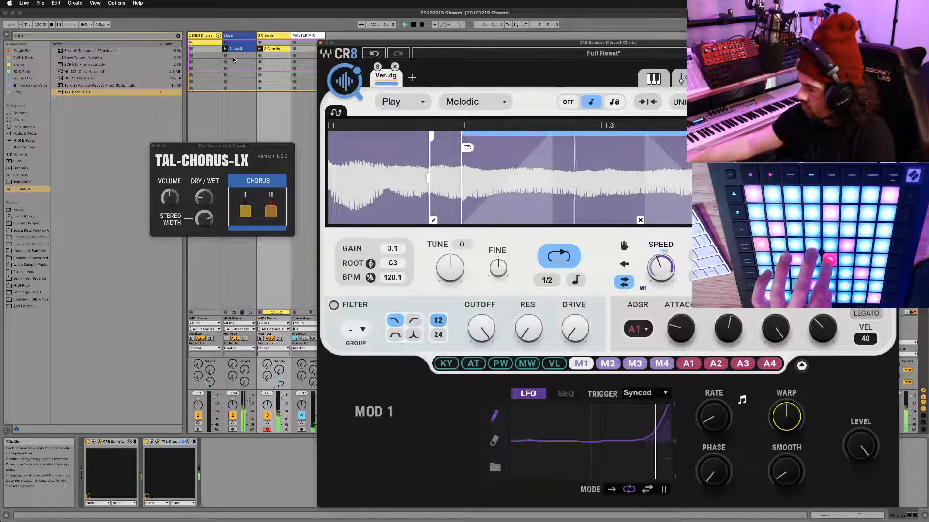
# Loop the Chords 1 clip over the 8 bars starting at bar 9, and bring the track's CR8 window back up
pyautogui.click(283, 49)
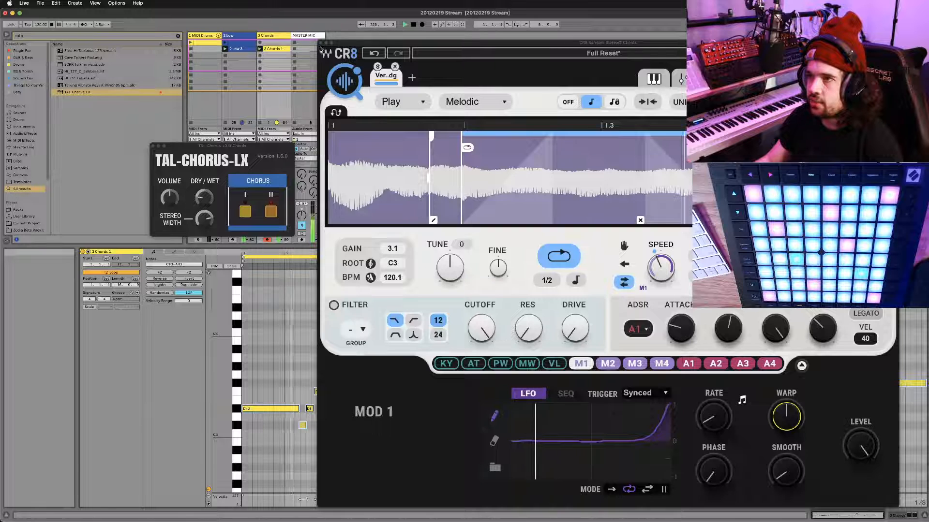
pyautogui.click(321, 42)
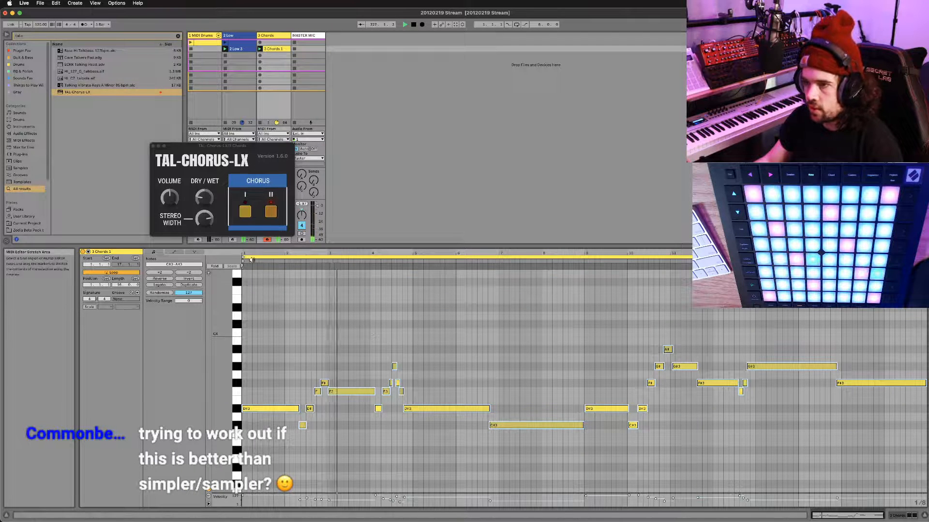
pyautogui.moveTo(243, 258); pyautogui.dragTo(617, 266)
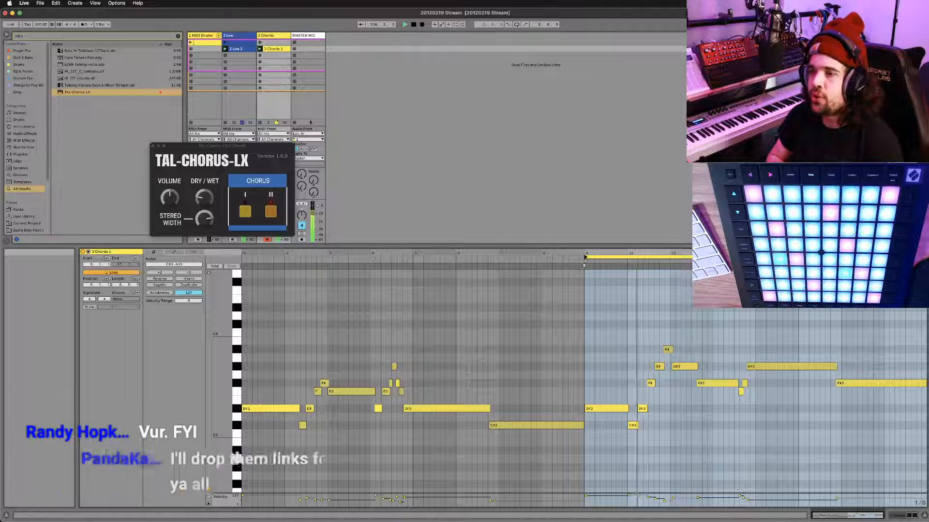
pyautogui.hotkey('shift', 'Tab')
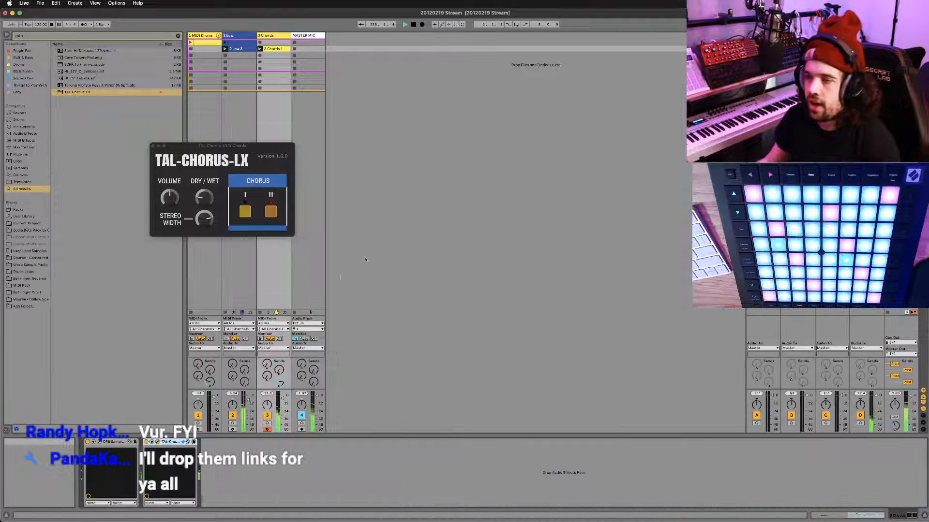
pyautogui.click(103, 444)
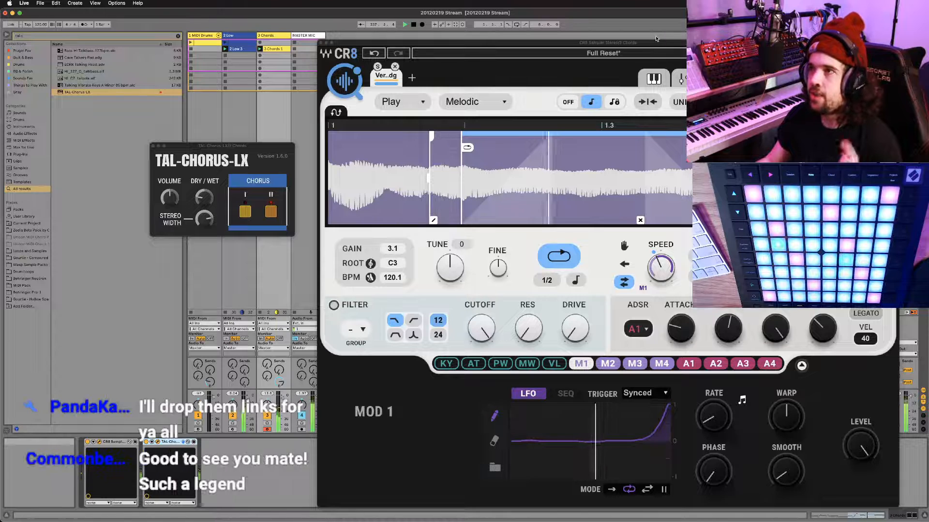
pyautogui.moveTo(655, 41); pyautogui.dragTo(648, 34)
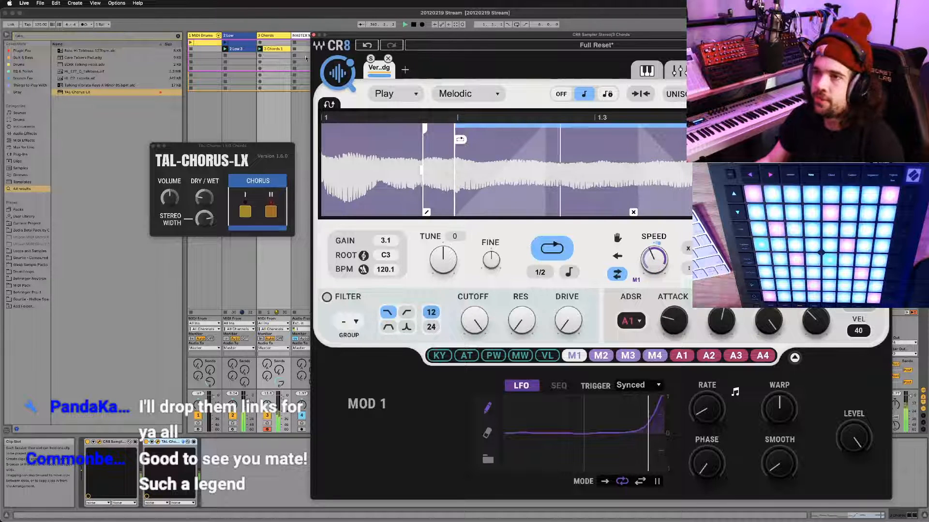
# Insert a new MIDI track and place it between the Chords and MASTER MIC tracks
pyautogui.click(300, 37)
pyautogui.press('super+shift+t')
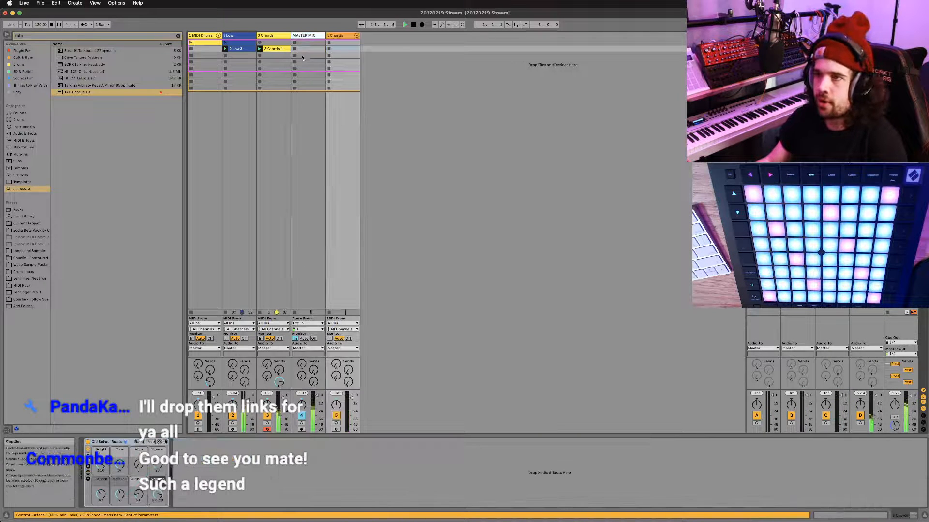
pyautogui.moveTo(331, 40); pyautogui.dragTo(292, 55)
# Find Simpler in the browser and swap it in as the new MIDI track's instrument
pyautogui.press('q')
pyautogui.press('super+f')
pyautogui.write('simpler')
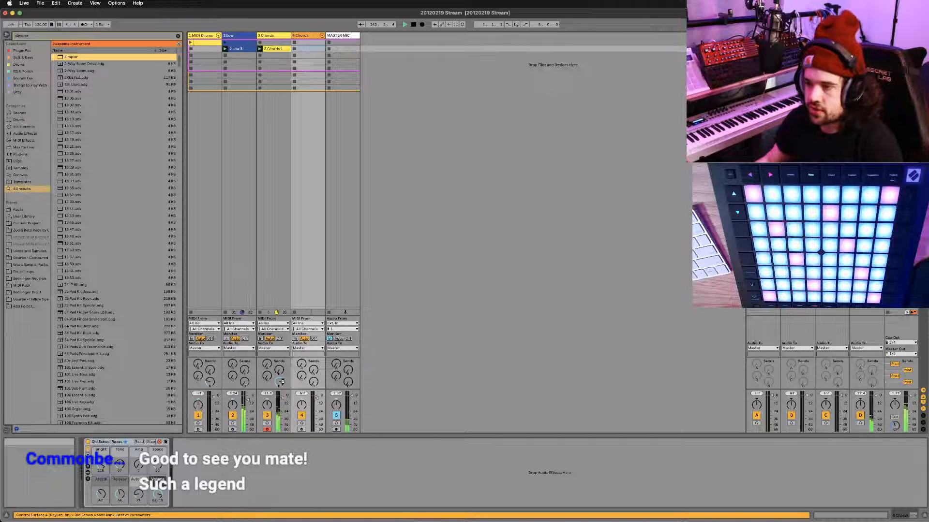
pyautogui.press('Return')
pyautogui.click(279, 384)
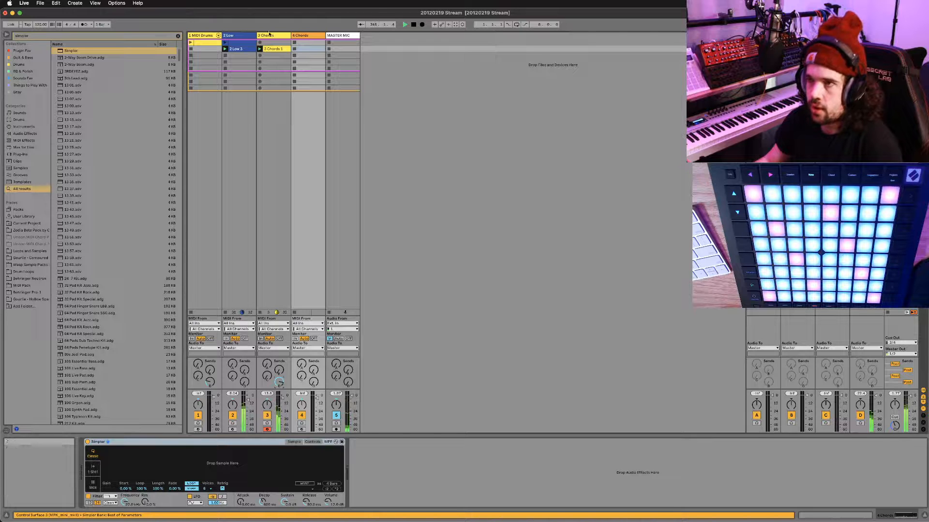
# Compare Simpler's One-Shot and Classic playback modes and view its Controls page
pyautogui.click(93, 469)
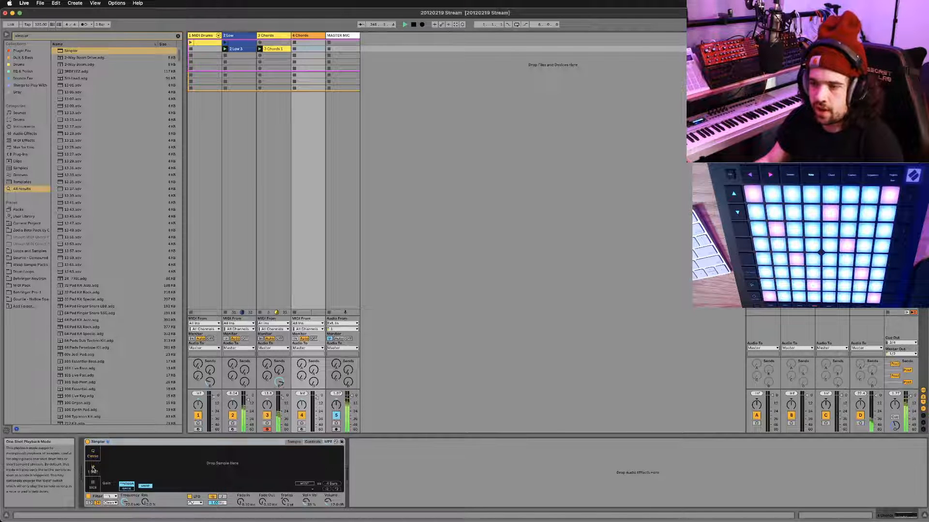
pyautogui.click(93, 454)
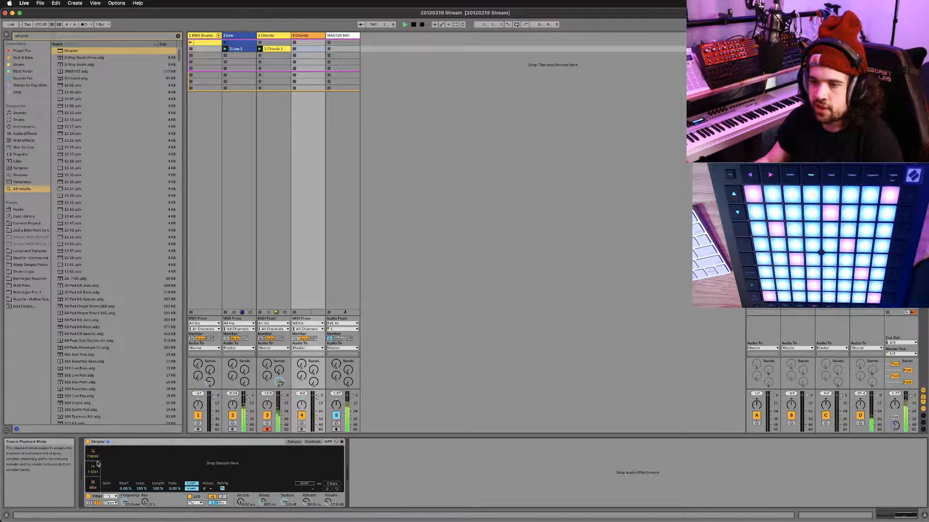
pyautogui.click(309, 442)
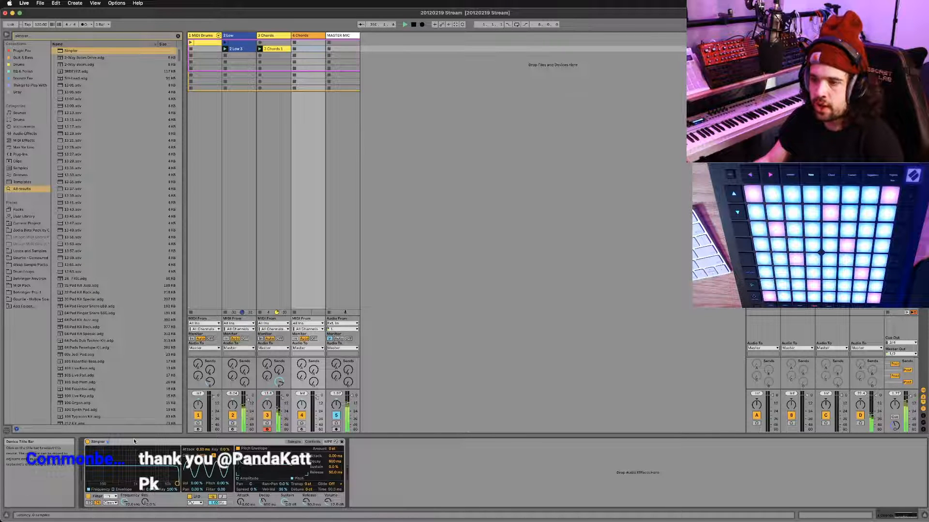
# Search the browser for Sampler and swap it in for Simpler on the new MIDI track
pyautogui.write('q')
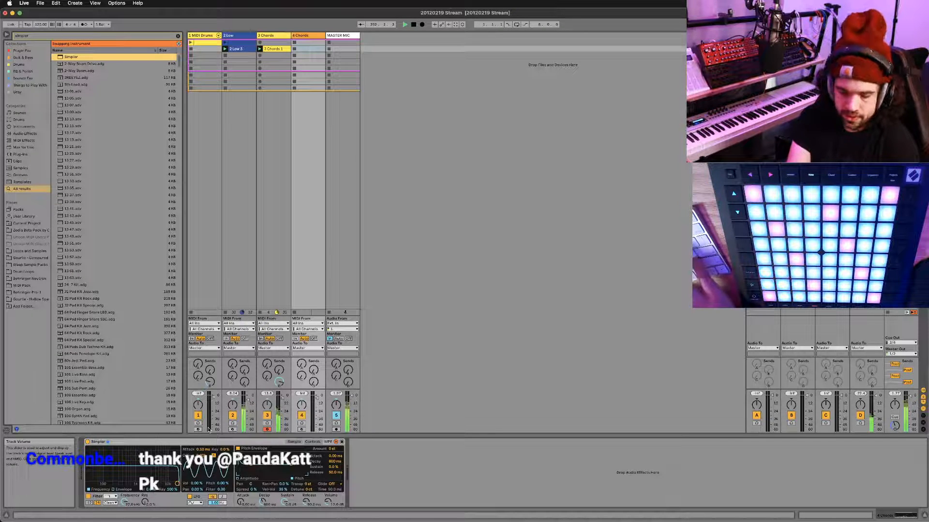
pyautogui.write('sampler')
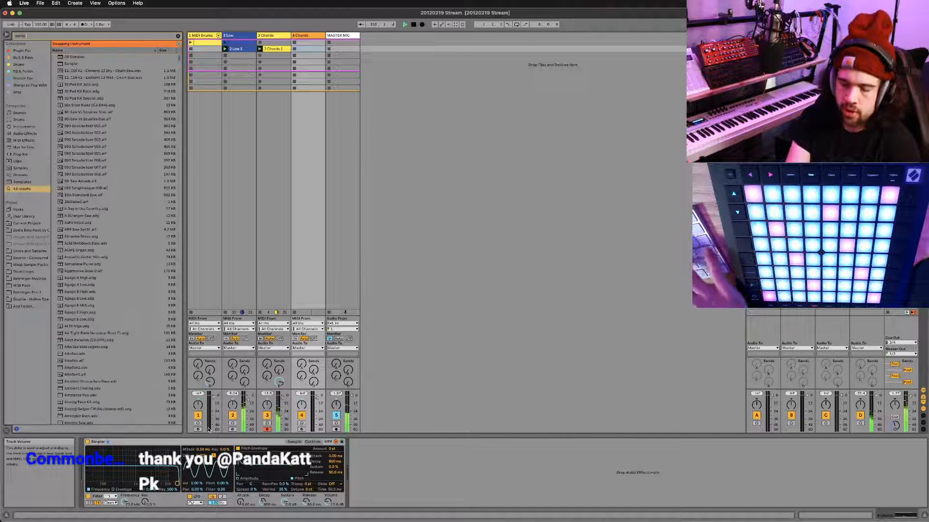
pyautogui.press('Down')
pyautogui.press('Down')
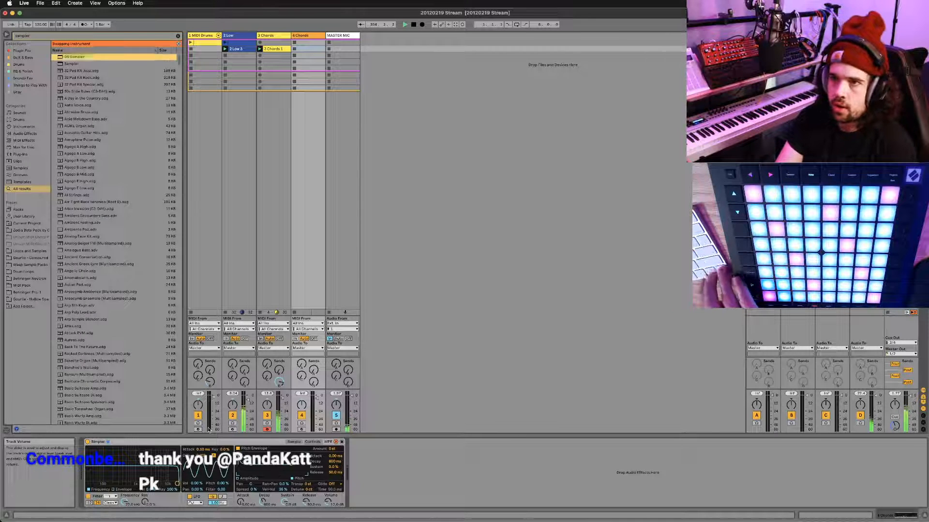
pyautogui.press('Return')
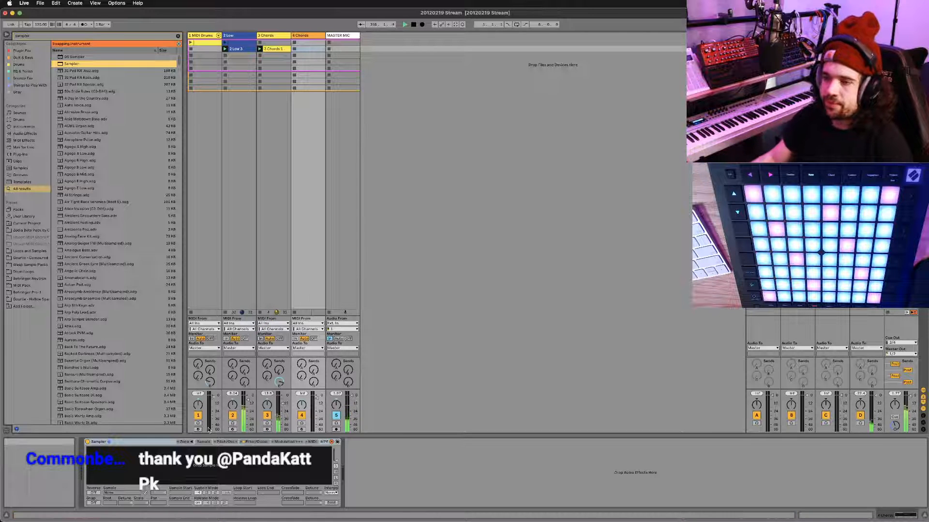
# Open Sampler's zone editor and look through its zone views
pyautogui.click(187, 442)
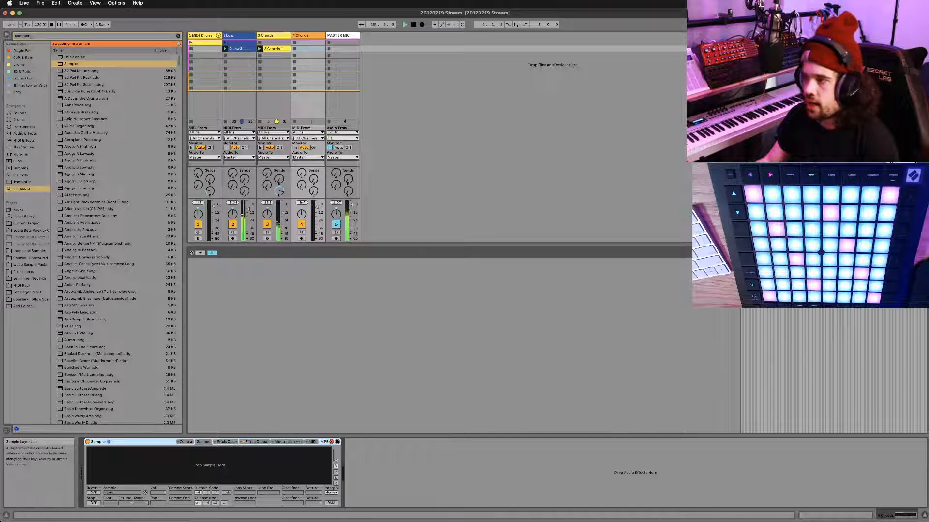
pyautogui.click(724, 253)
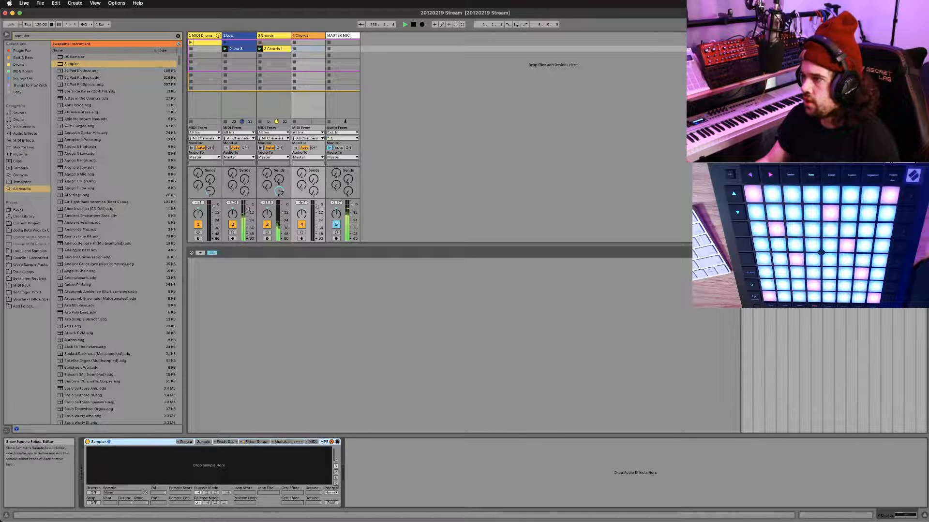
pyautogui.click(714, 253)
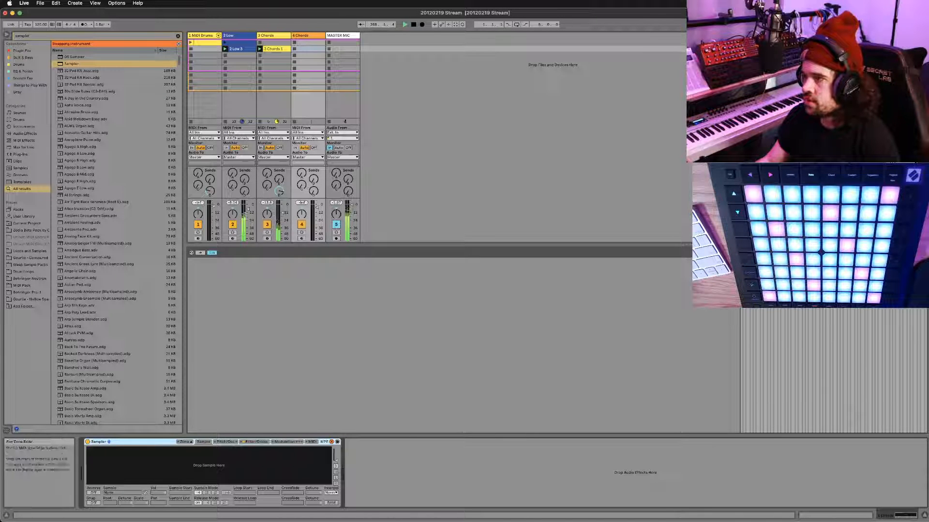
# Try F3 as the lowest note of the Chords sample in CR8's keyboard zones, restore C-2, and return to the sample view
pyautogui.click(261, 36)
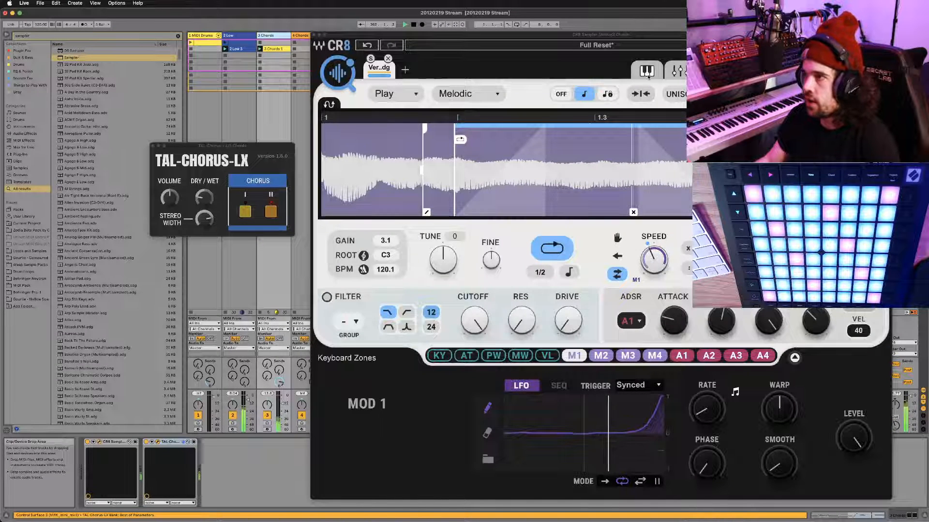
pyautogui.click(645, 72)
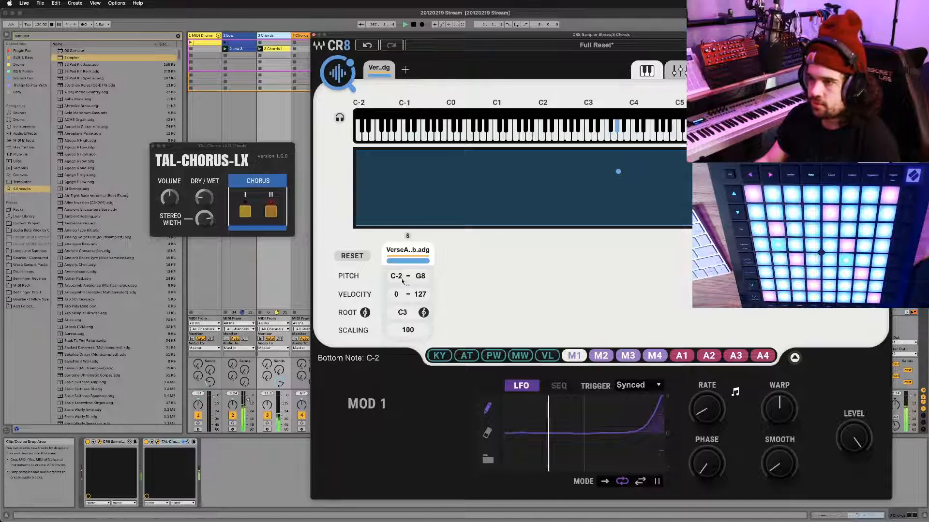
pyautogui.moveTo(399, 279); pyautogui.dragTo(398, 214)
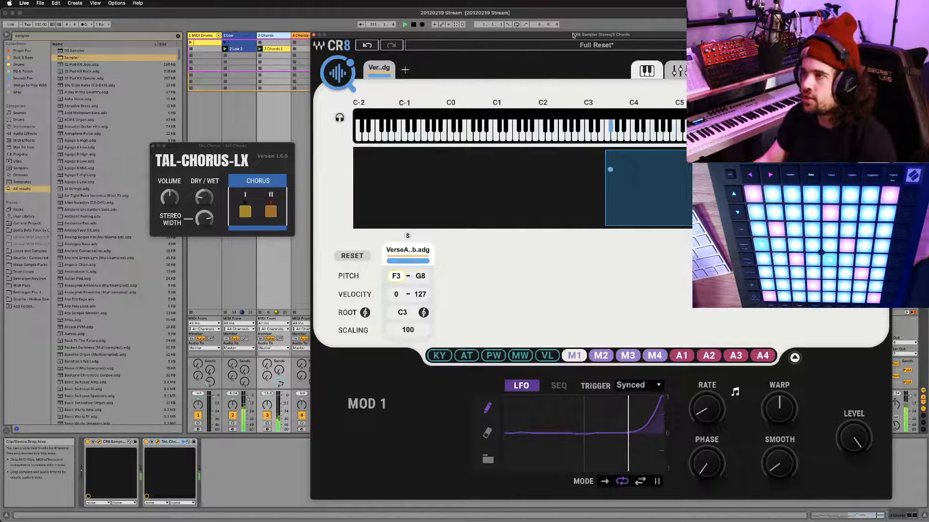
pyautogui.moveTo(573, 34); pyautogui.dragTo(351, 33)
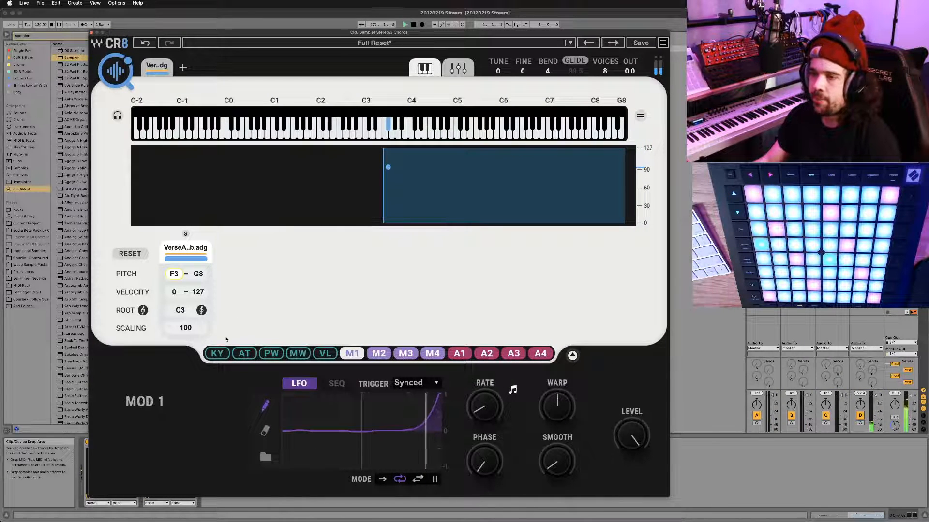
pyautogui.moveTo(176, 274); pyautogui.dragTo(176, 339)
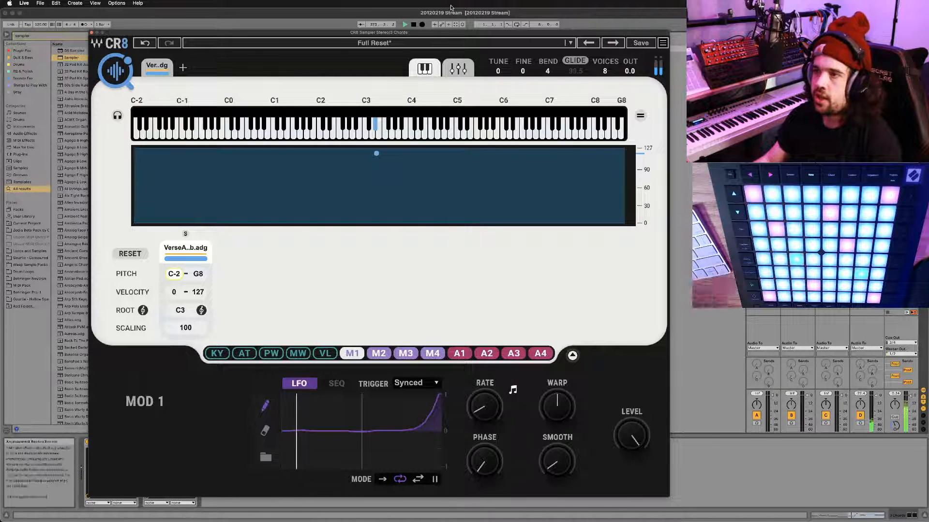
pyautogui.click(157, 66)
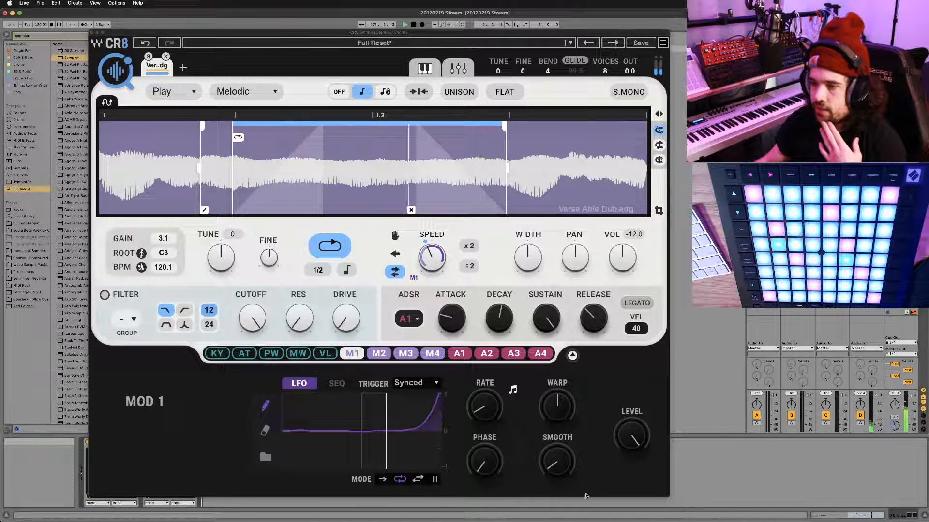
# Go back to Sampler on the new MIDI track and look through its Pitch/Osc, Filter/Global, MIDI and Modulation pages
pyautogui.moveTo(120, 33); pyautogui.dragTo(136, 13)
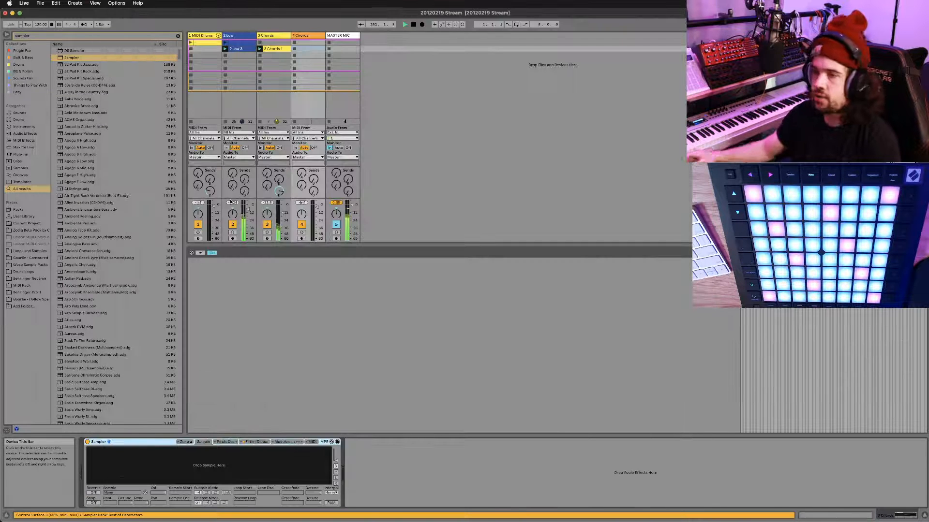
pyautogui.click(224, 442)
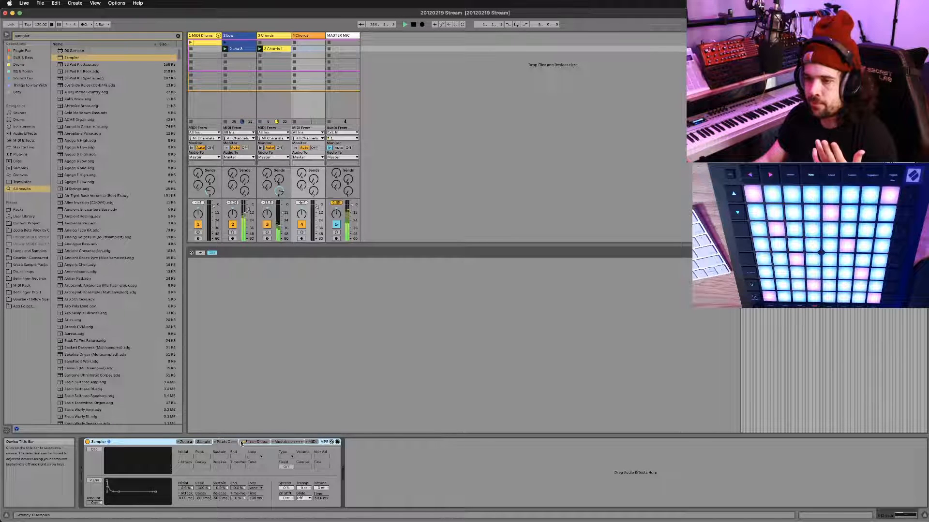
pyautogui.click(242, 442)
pyautogui.click(279, 442)
pyautogui.click(310, 442)
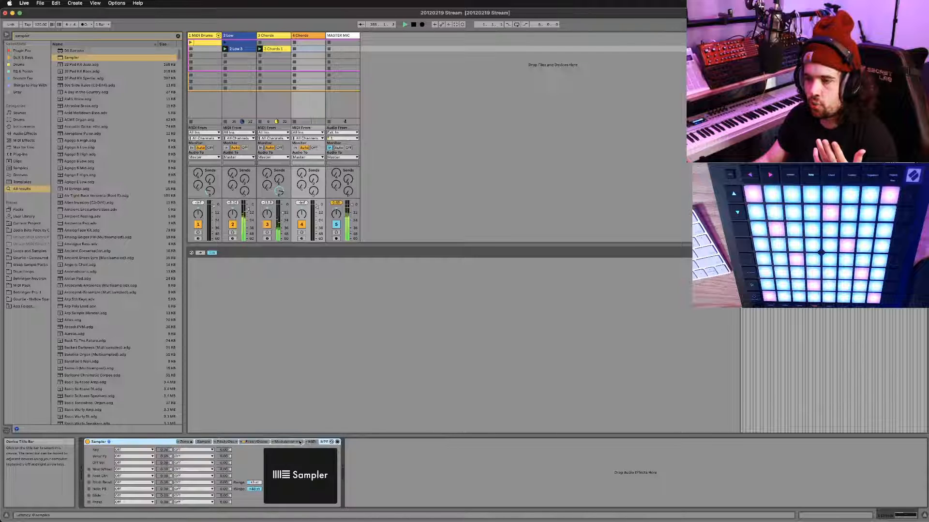
pyautogui.click(289, 442)
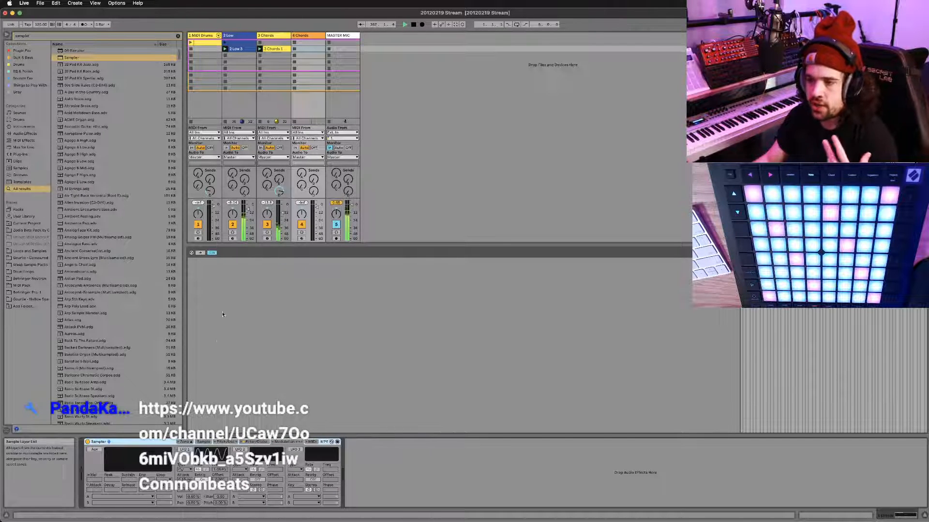
# Open CR8 Sampler on the Low track and look over its two samples and the MOD 1 LFO
pyautogui.click(236, 35)
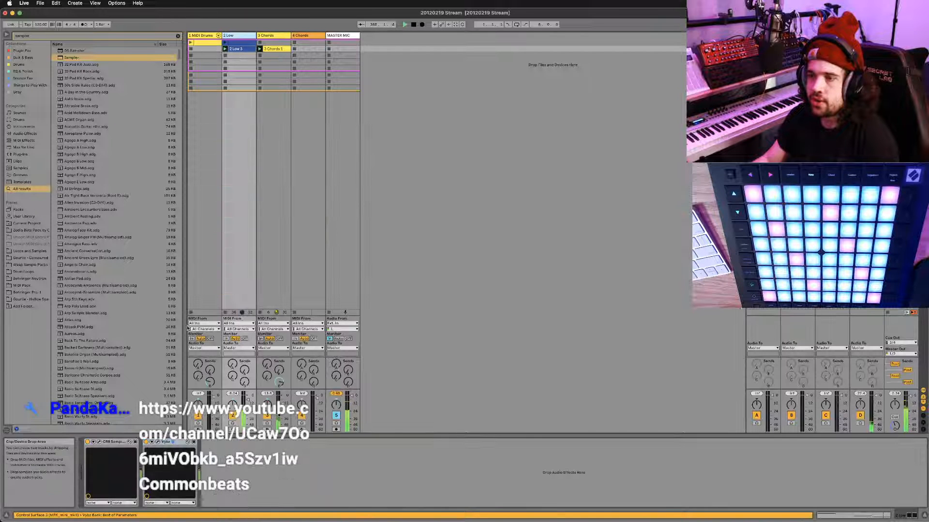
pyautogui.click(99, 442)
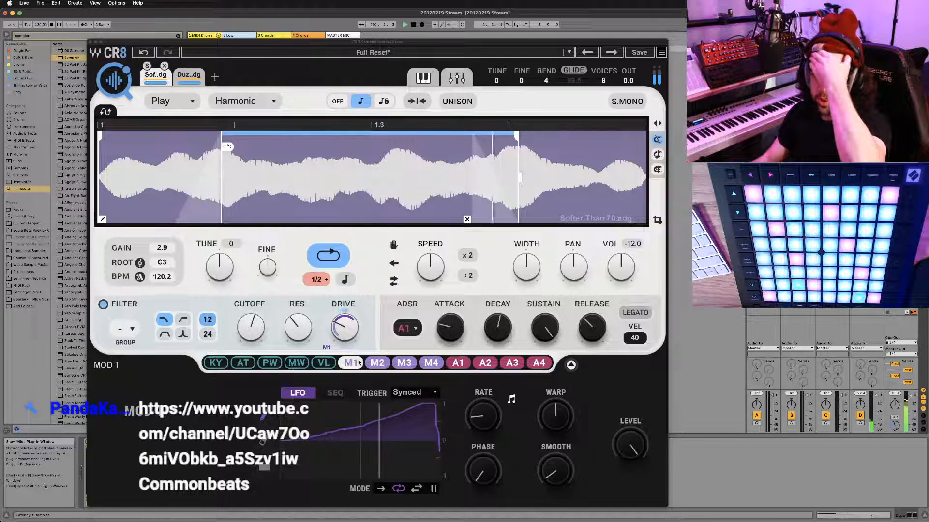
pyautogui.moveTo(297, 363)
pyautogui.mouseDown()
pyautogui.moveTo(298, 323)
pyautogui.moveTo(289, 380)
pyautogui.mouseUp()
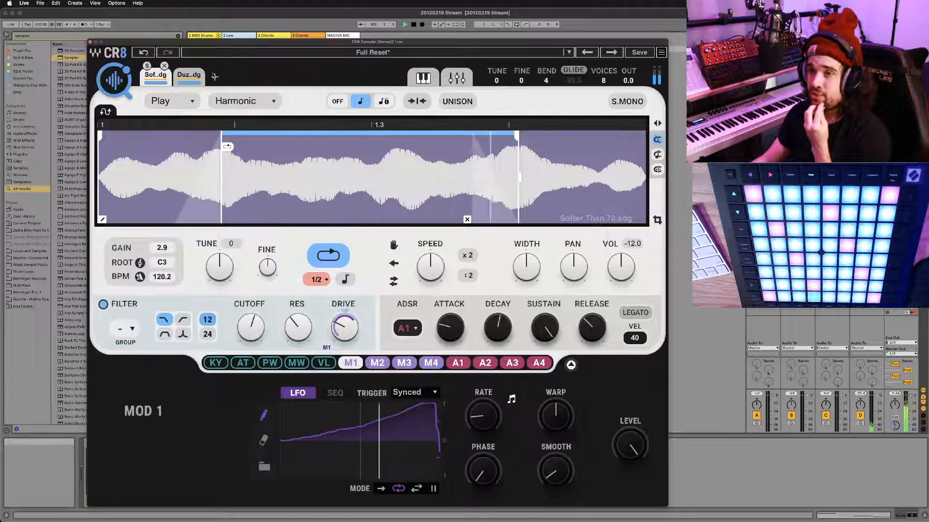
pyautogui.click(190, 75)
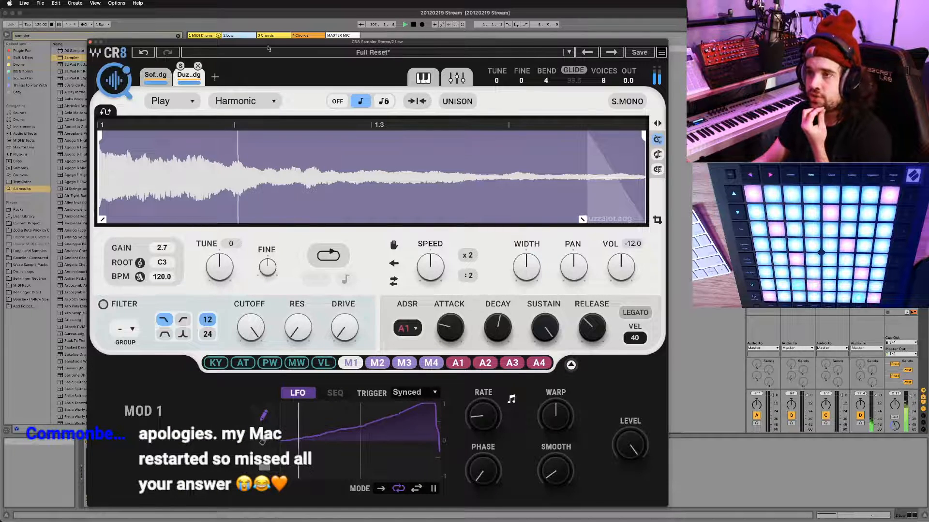
# Close the CR8 and TAL-Chorus-LX windows on the first Chords track and add RC-20 Retro Color to that track
pyautogui.click(305, 36)
pyautogui.moveTo(301, 11); pyautogui.dragTo(346, 71)
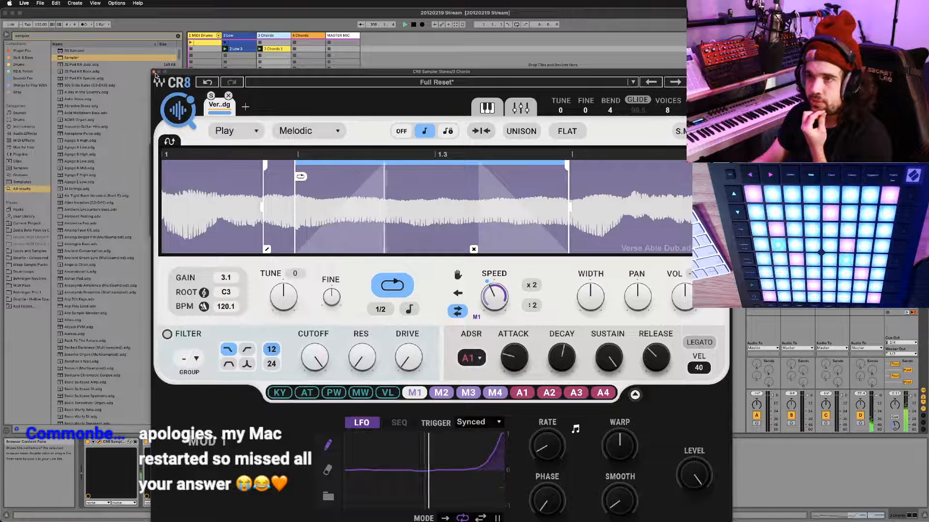
pyautogui.click(154, 73)
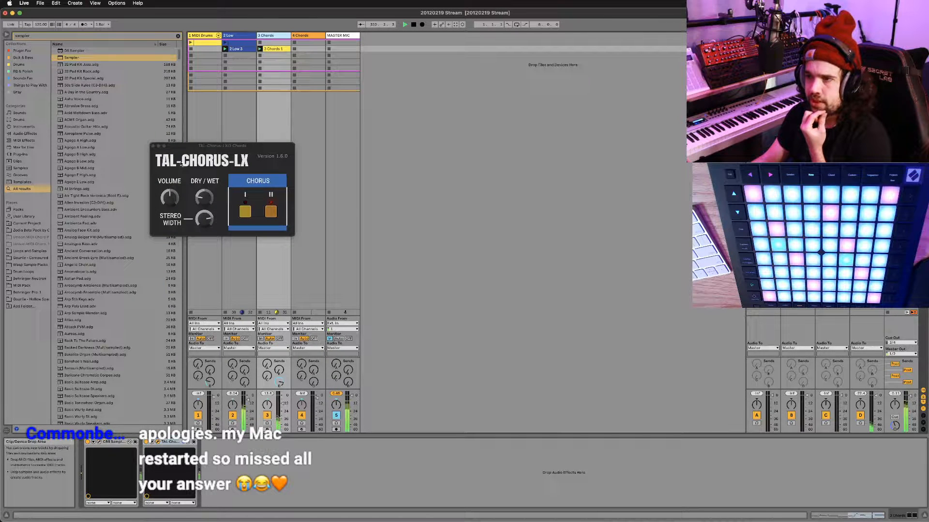
pyautogui.click(153, 146)
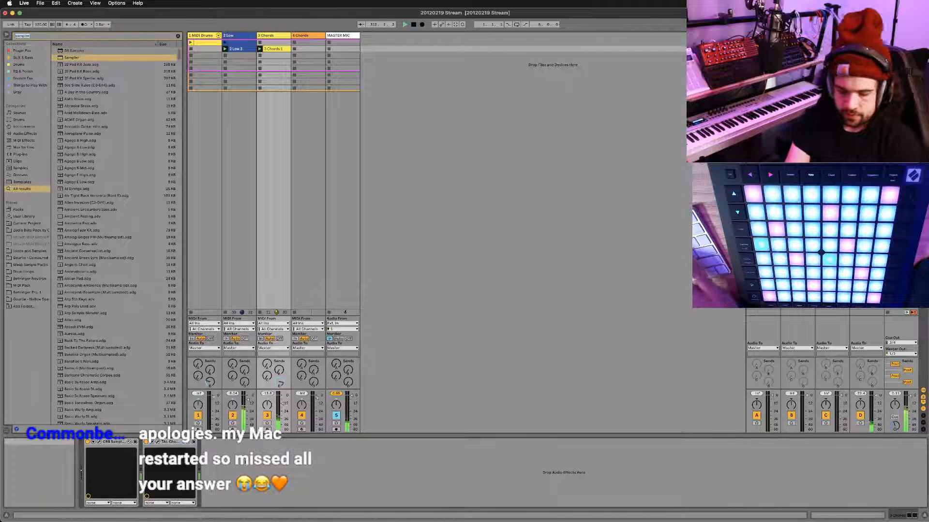
pyautogui.press('super+f')
pyautogui.write('cr-20')
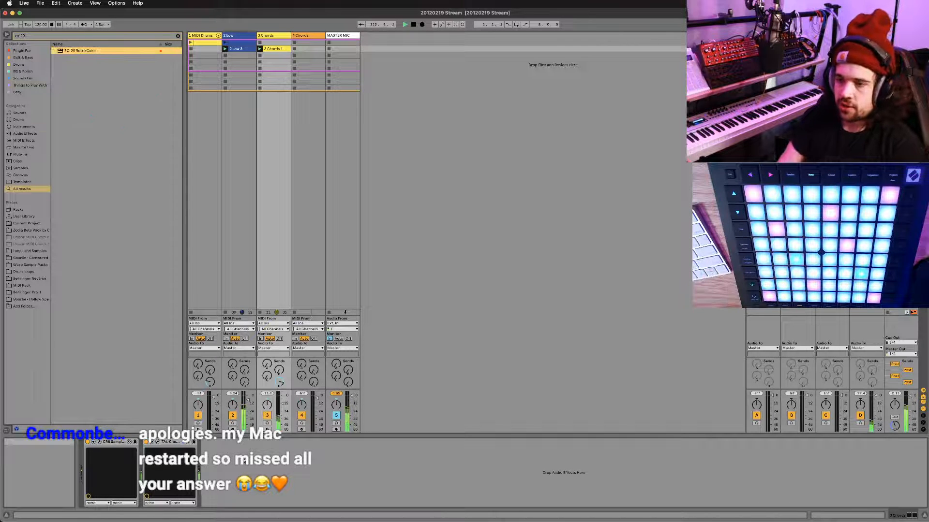
pyautogui.press('Return')
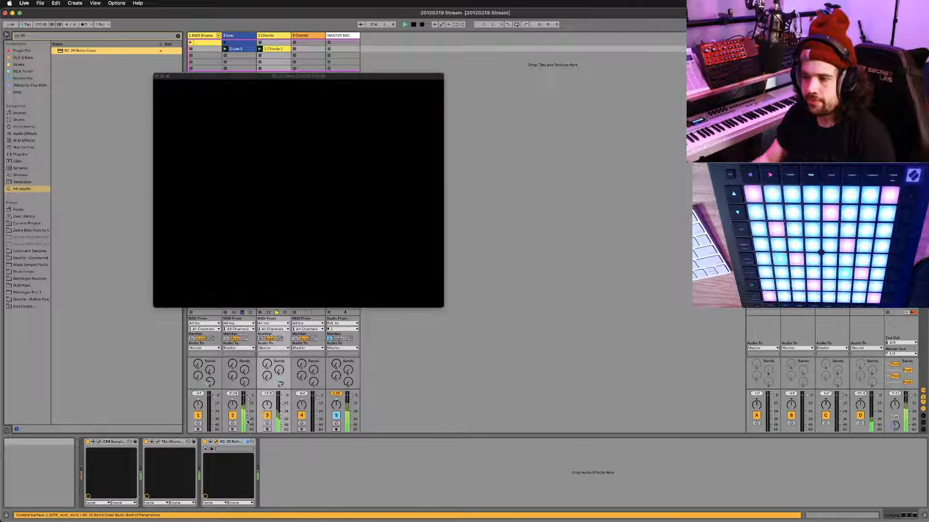
# In RC-20 Retro Color on the first Chords track, enable and adjust Space, and turn off Distort and Noise
pyautogui.press('super+alt+p')
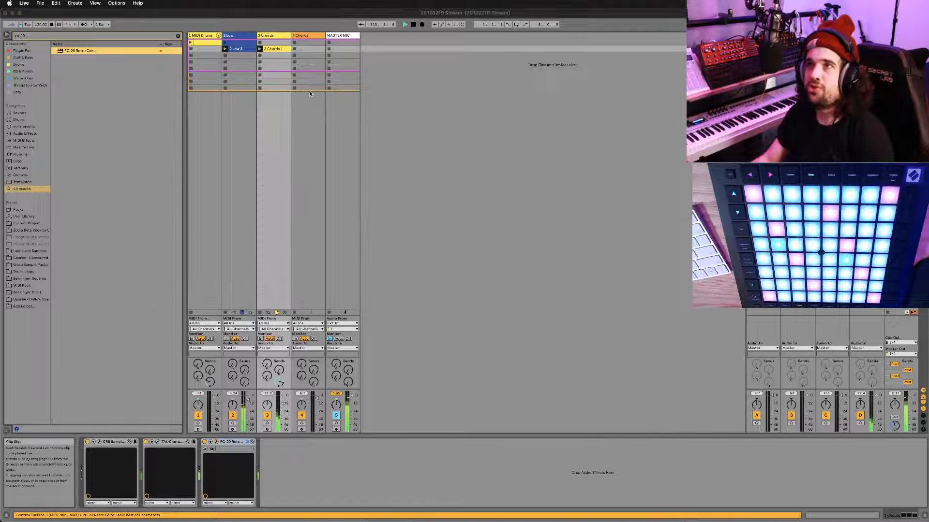
pyautogui.click(216, 442)
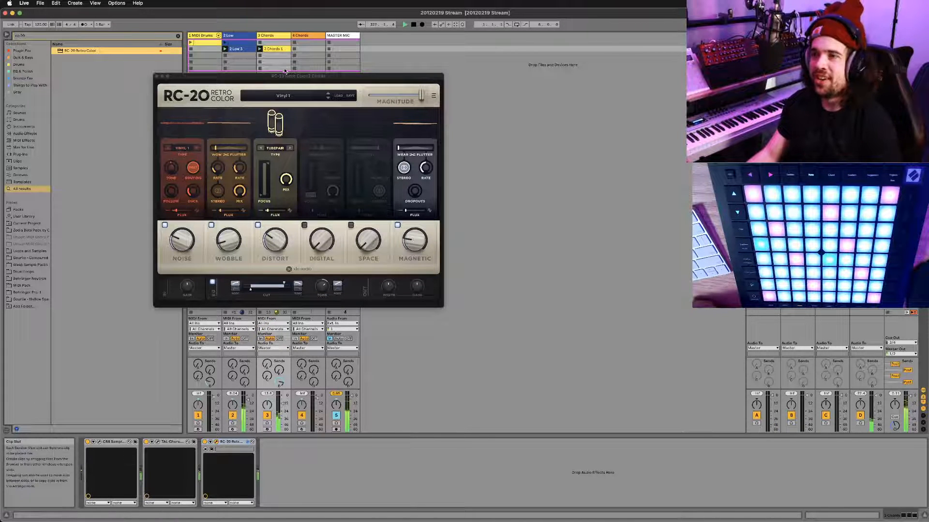
pyautogui.moveTo(287, 75); pyautogui.dragTo(277, 84)
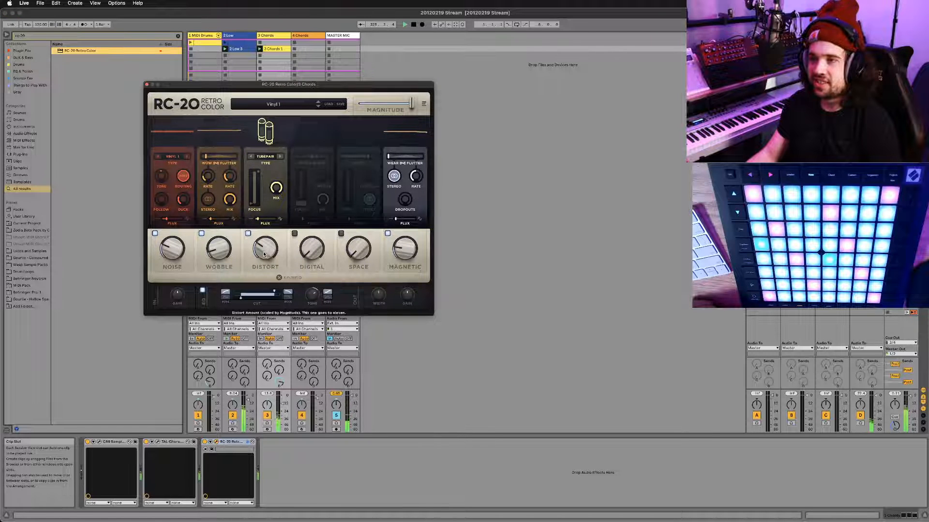
pyautogui.moveTo(264, 255); pyautogui.dragTo(264, 250)
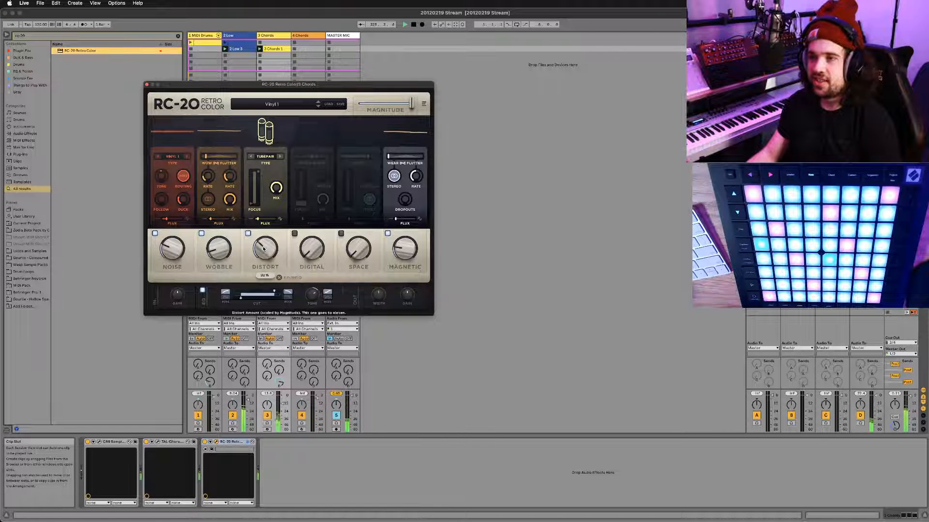
pyautogui.click(341, 234)
pyautogui.moveTo(356, 235); pyautogui.dragTo(352, 180)
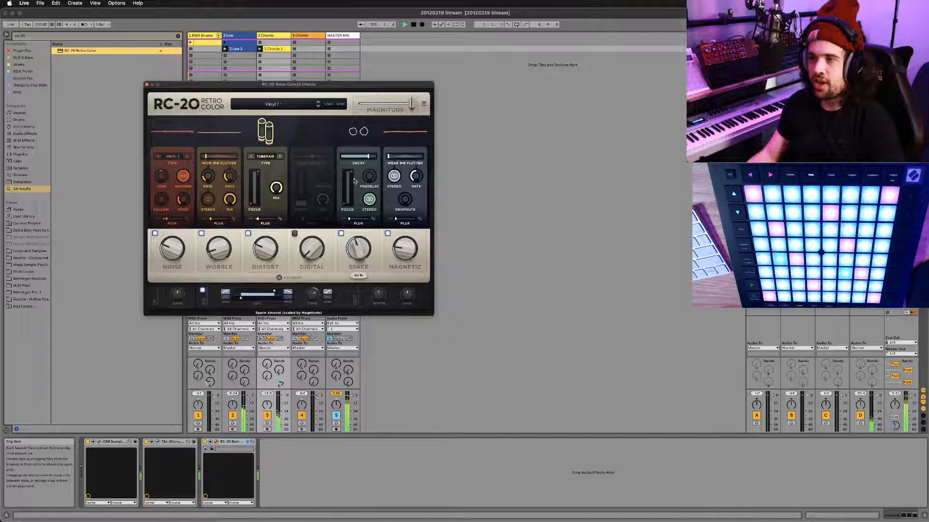
pyautogui.click(247, 233)
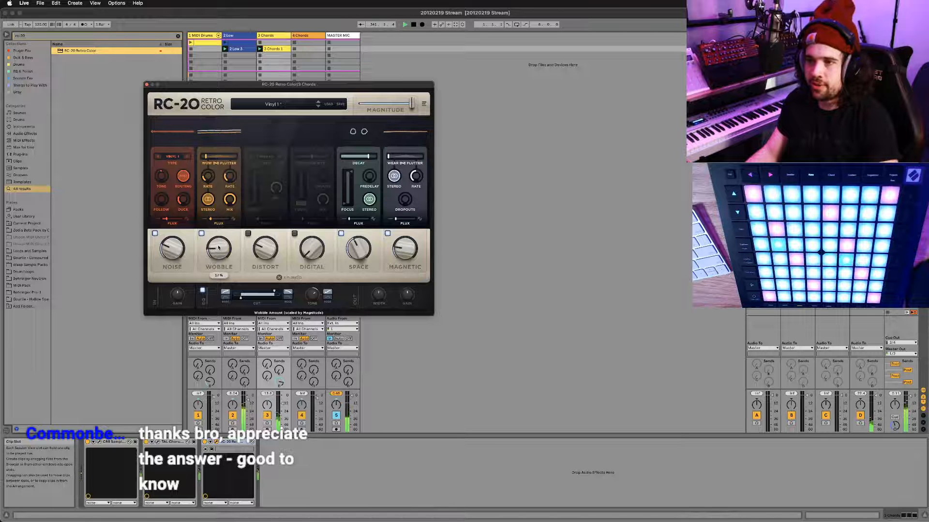
pyautogui.click(155, 233)
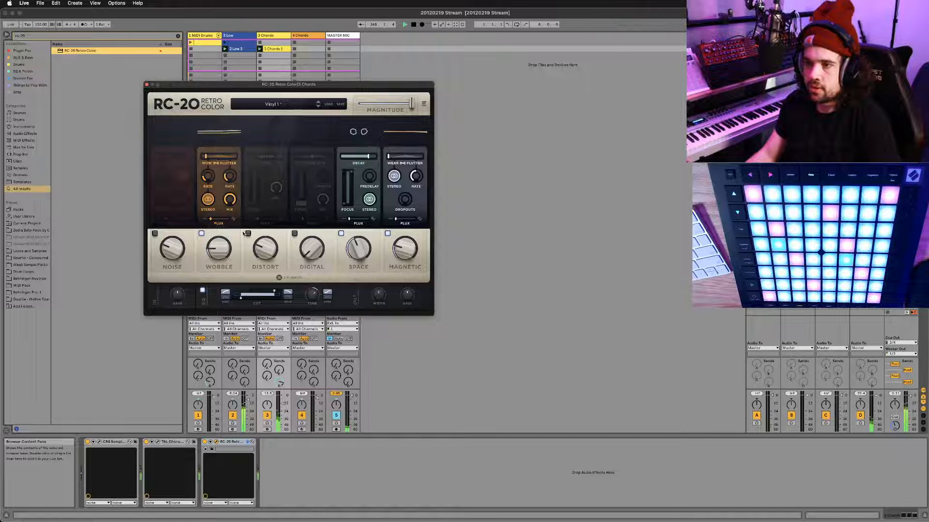
pyautogui.click(147, 86)
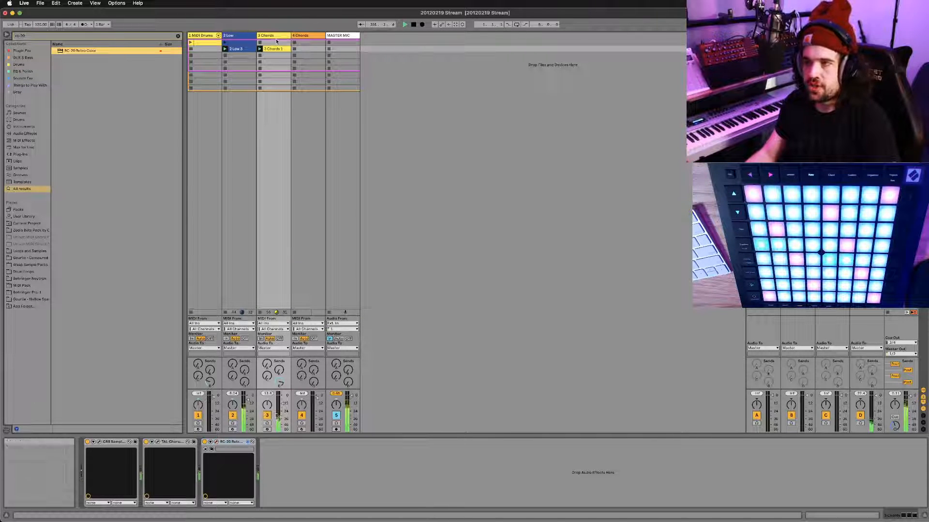
# Search the browser for CR8 and replace Sampler on the second Chords track with CR8 Sampler Stereo
pyautogui.click(302, 36)
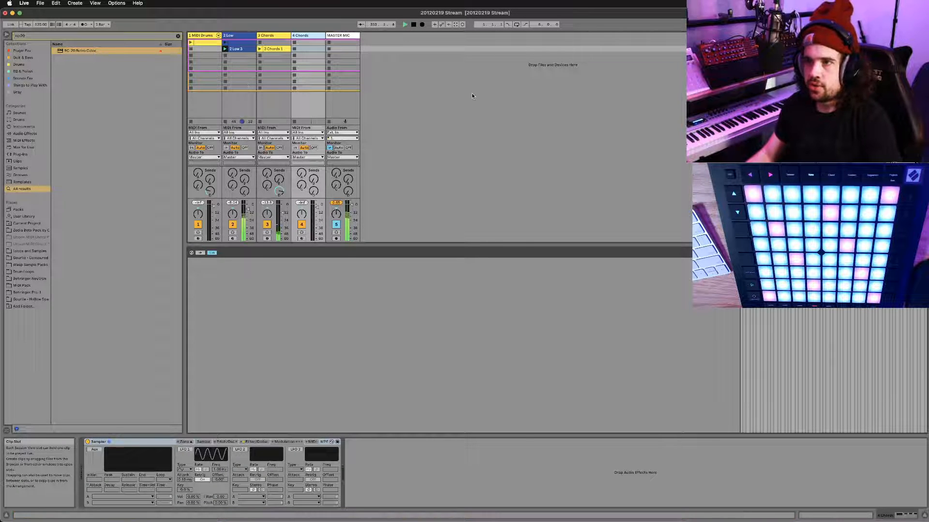
pyautogui.write('r8')
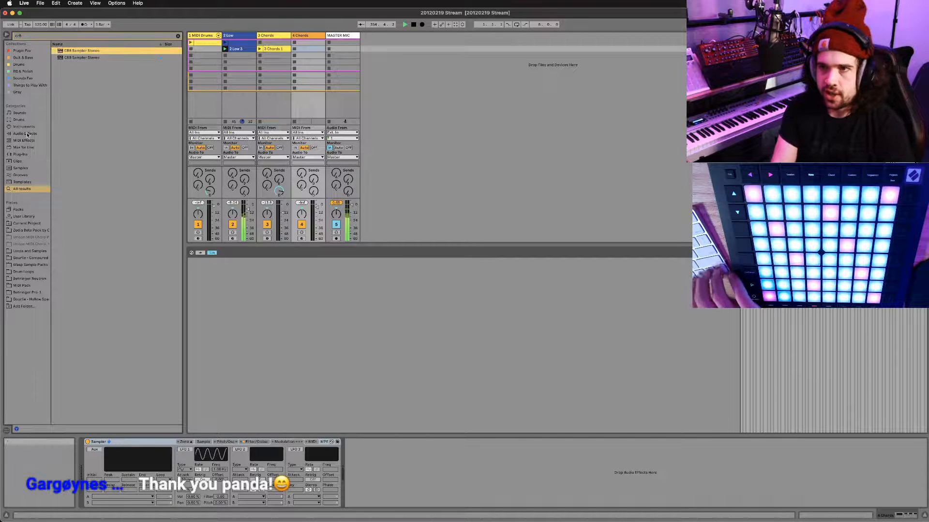
pyautogui.press('Down')
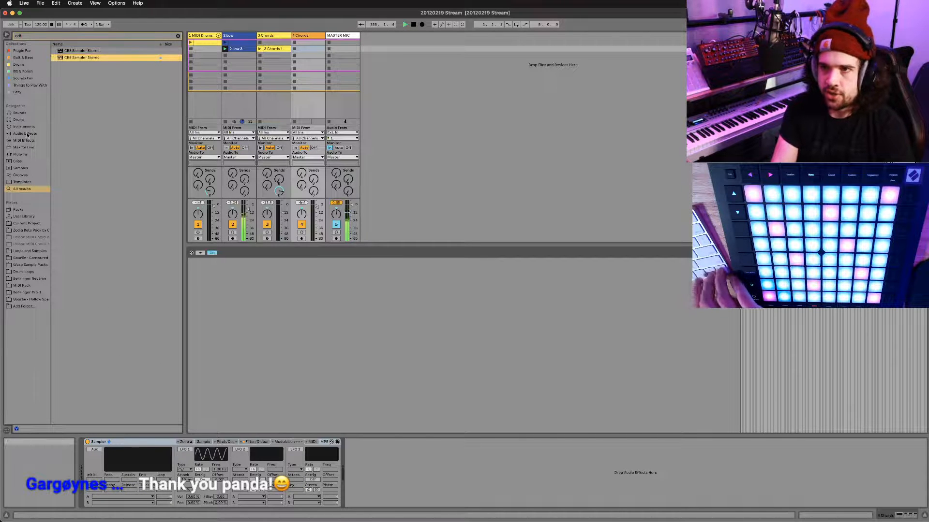
pyautogui.press('Return')
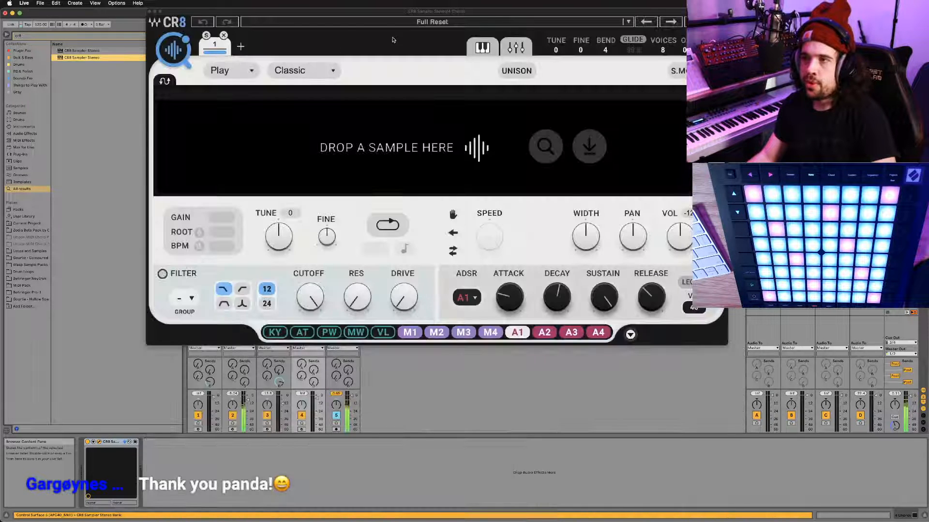
pyautogui.moveTo(387, 8); pyautogui.dragTo(317, 61)
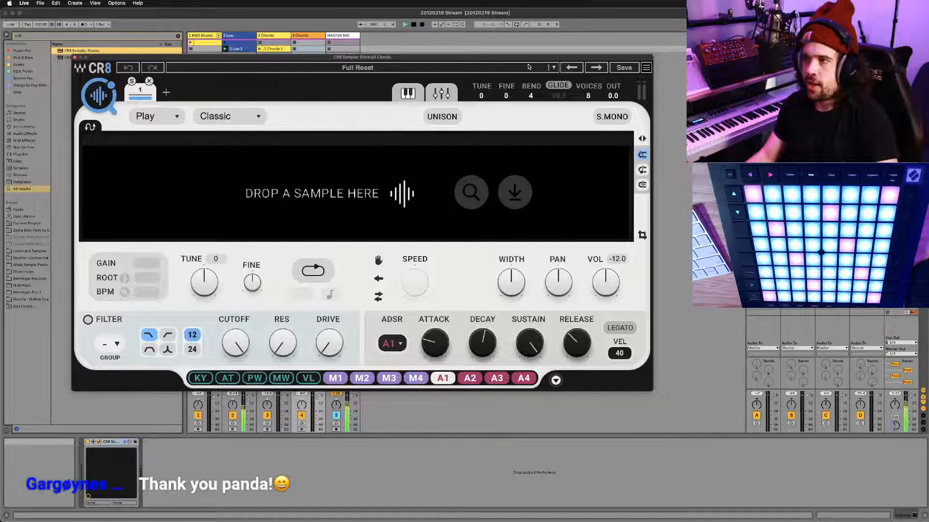
# Load the Gourlie - Lush Times user preset in the new CR8 Sampler
pyautogui.click(551, 68)
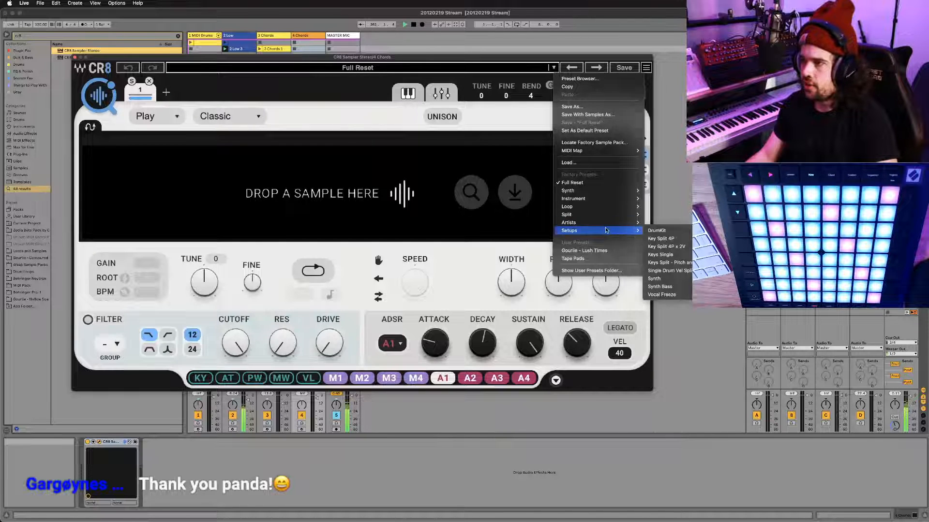
pyautogui.click(606, 252)
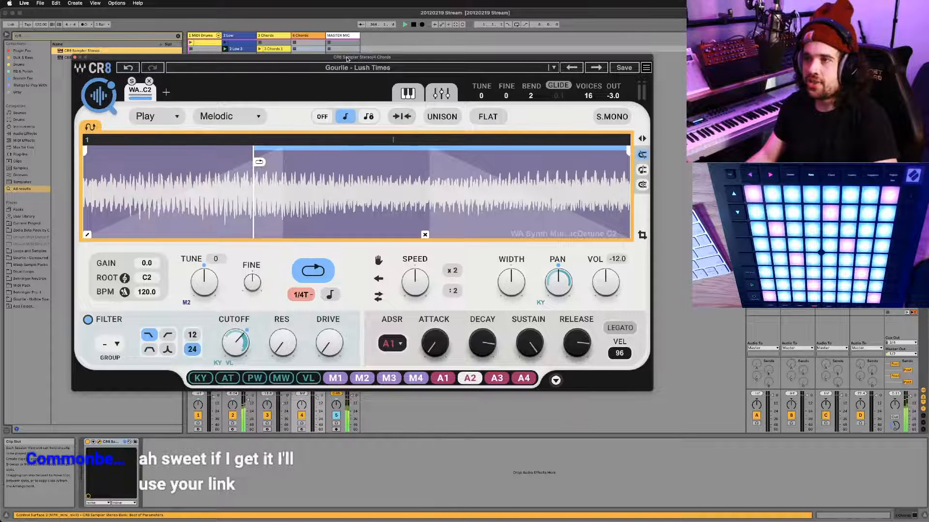
pyautogui.moveTo(347, 59); pyautogui.dragTo(358, 92)
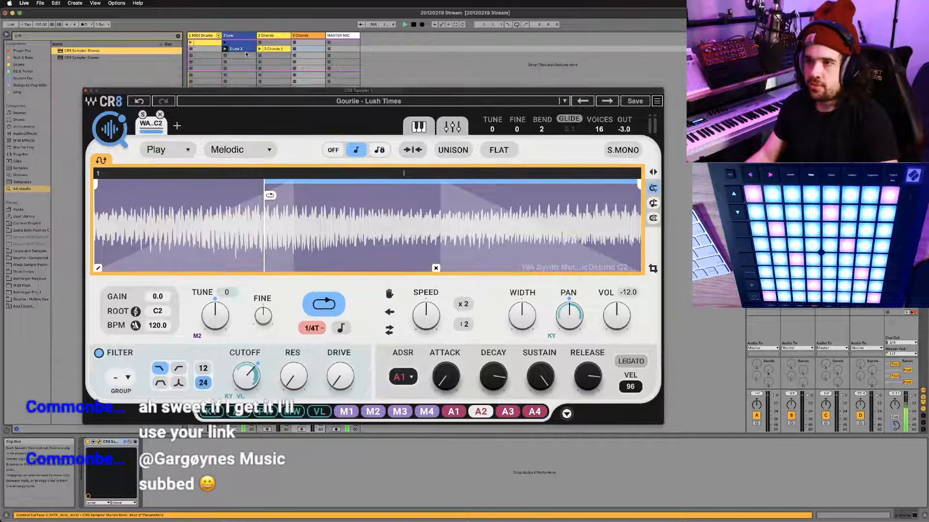
# View the notes of the playing Low clip, and return to CR8 on the second Chords track
pyautogui.click(245, 54)
pyautogui.click(219, 38)
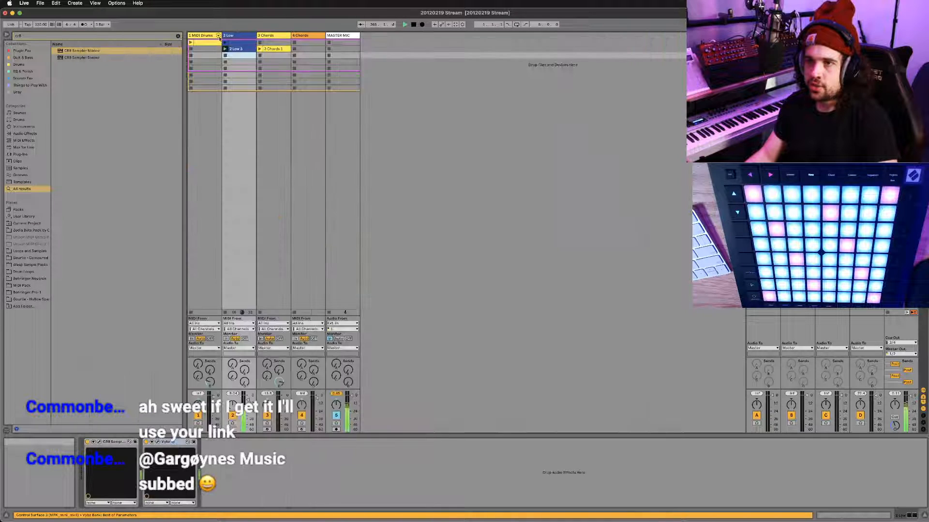
pyautogui.click(236, 49)
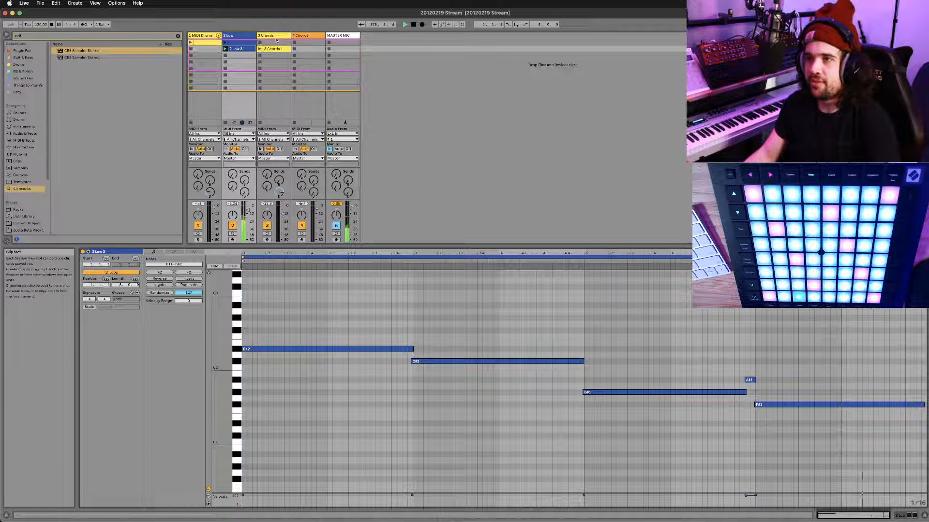
pyautogui.click(304, 36)
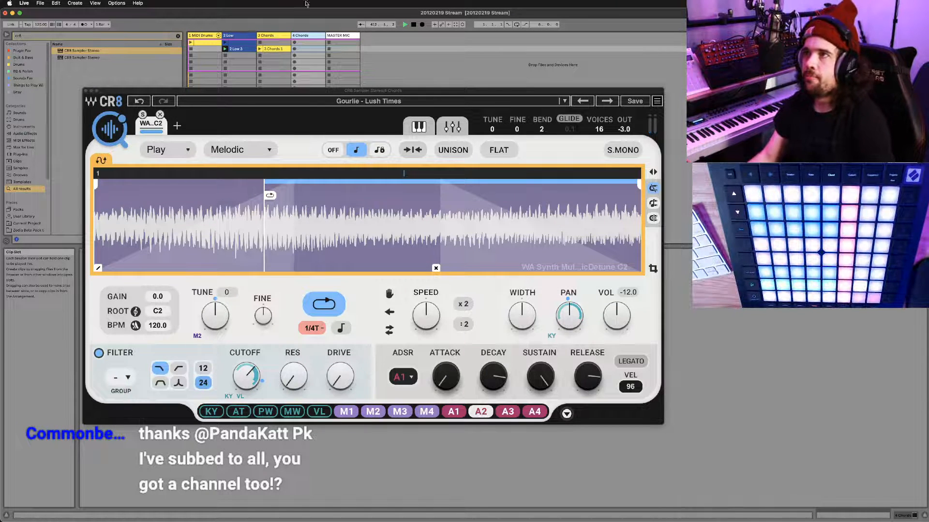
pyautogui.moveTo(320, 93); pyautogui.dragTo(327, 94)
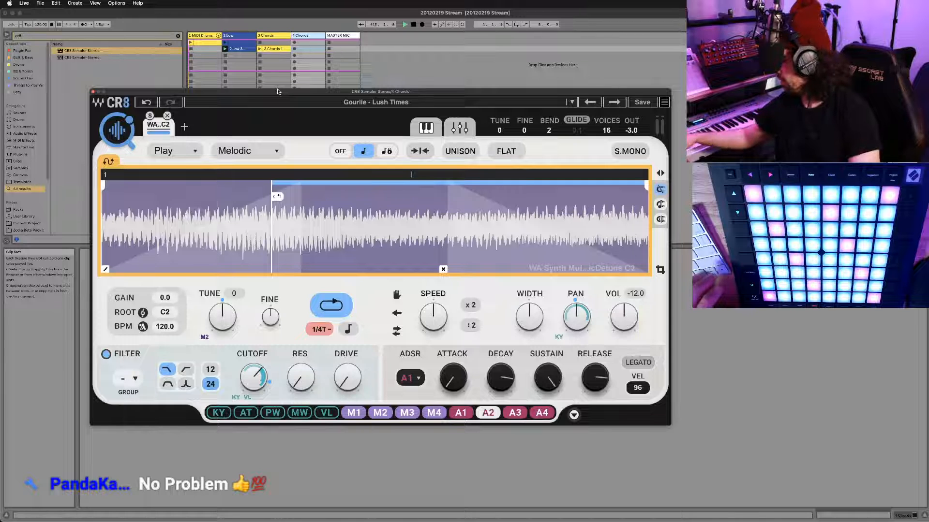
# Record new MIDI clips on the second Chords track with the Lush Times sound, and stop playback
pyautogui.press('Left')
pyautogui.press('Return')
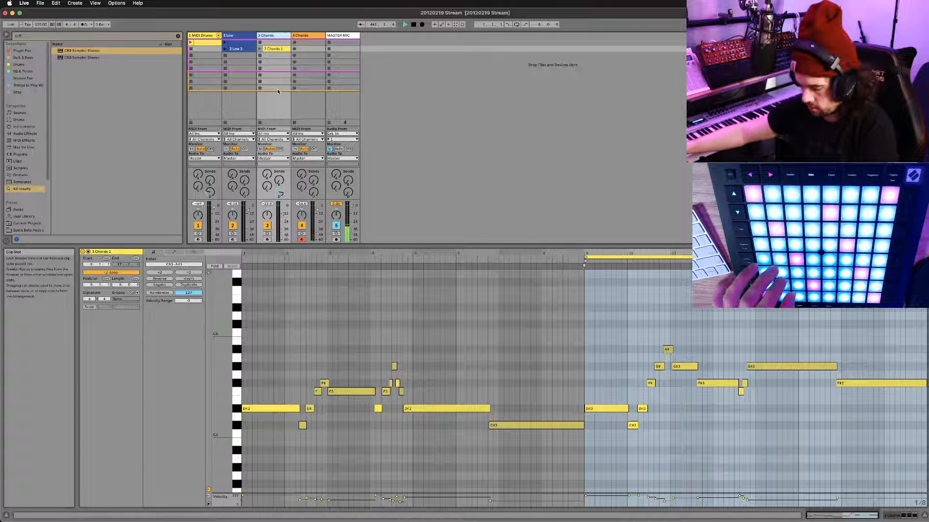
pyautogui.press('Right')
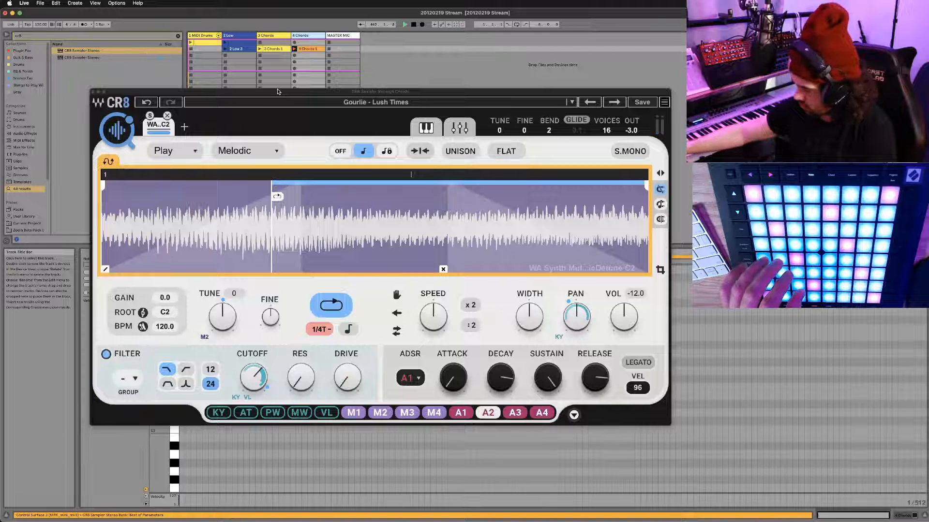
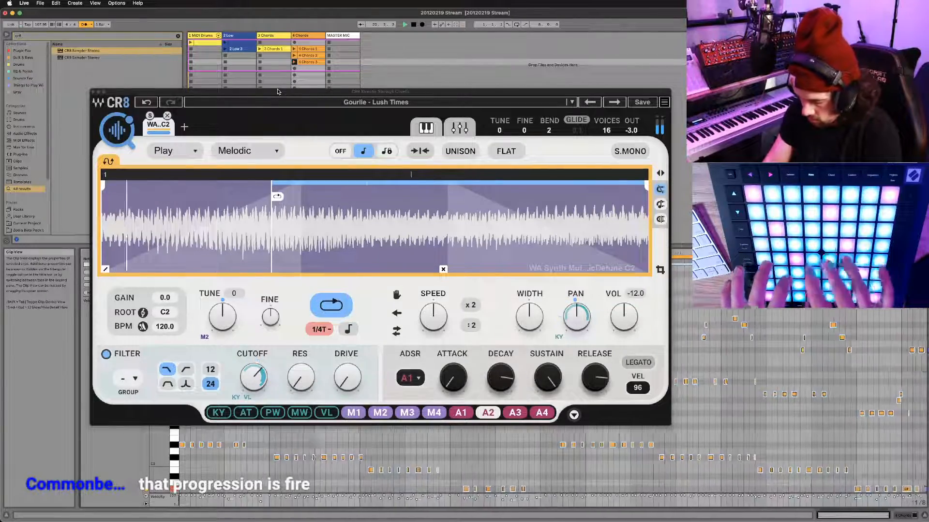
pyautogui.press('space')
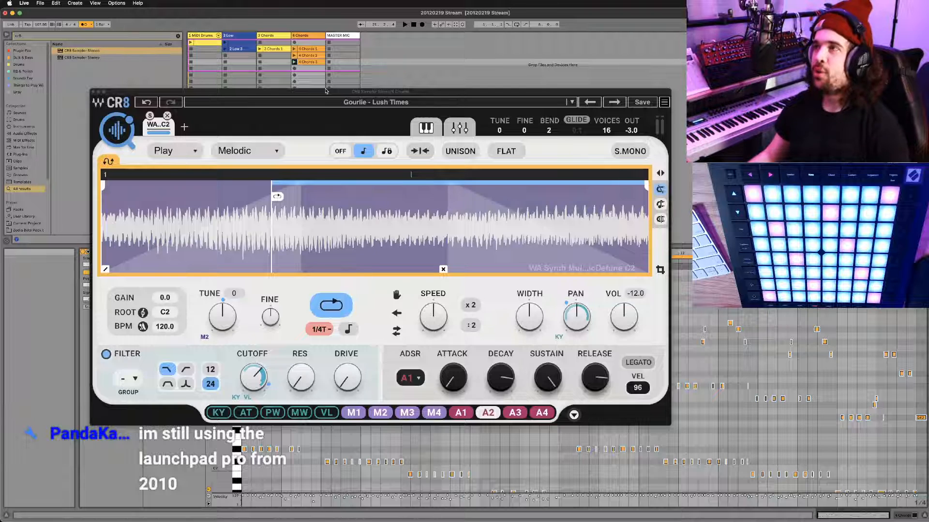
# In the arrangement, extend the loop region to span bars 1 to 17 and turn looping on
pyautogui.press('Tab')
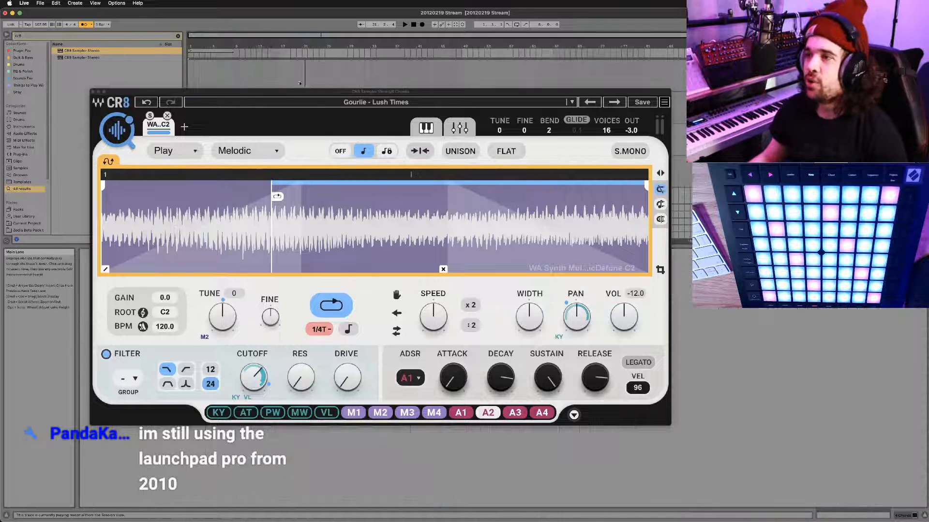
pyautogui.moveTo(211, 91); pyautogui.dragTo(312, 165)
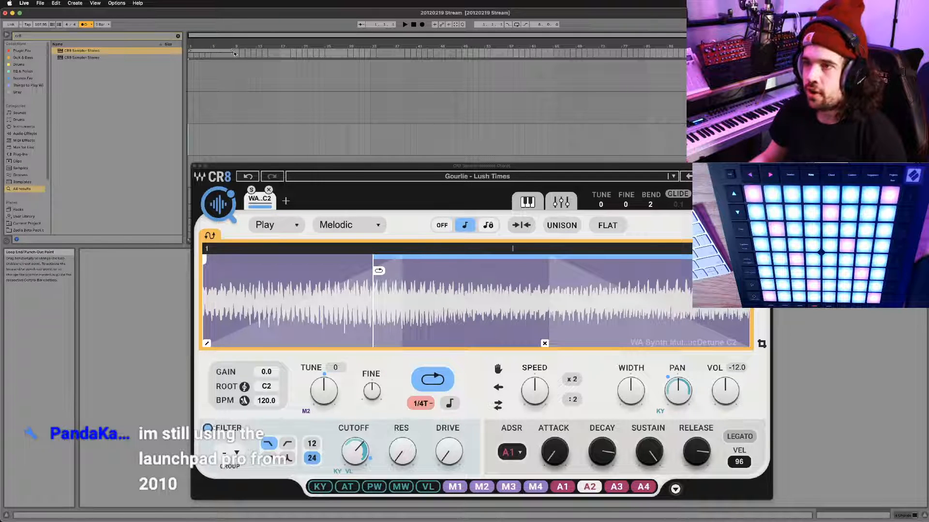
pyautogui.moveTo(232, 50); pyautogui.dragTo(288, 56)
pyautogui.scroll(3, 272, 52)
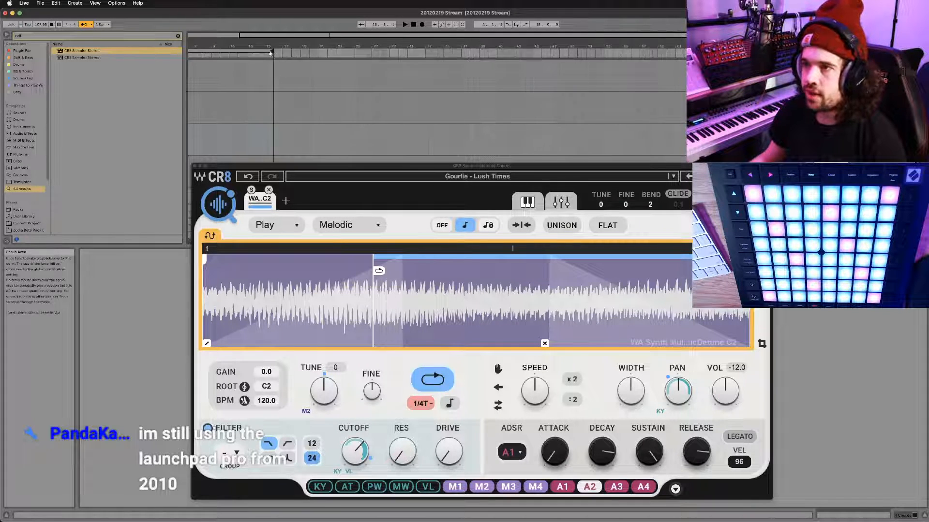
pyautogui.scroll(10, 280, 51)
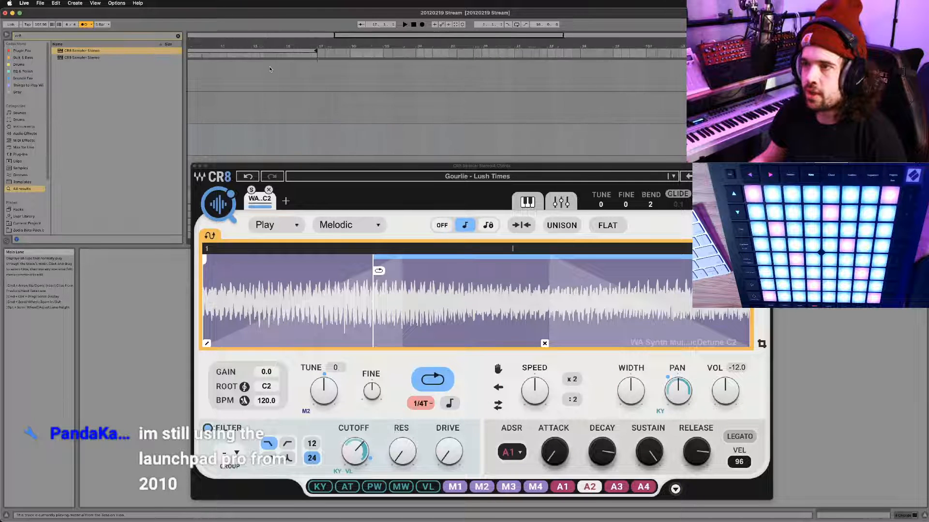
pyautogui.scroll(-4, 276, 58)
pyautogui.hscroll(-4, 271, 68)
pyautogui.scroll(-5, 278, 72)
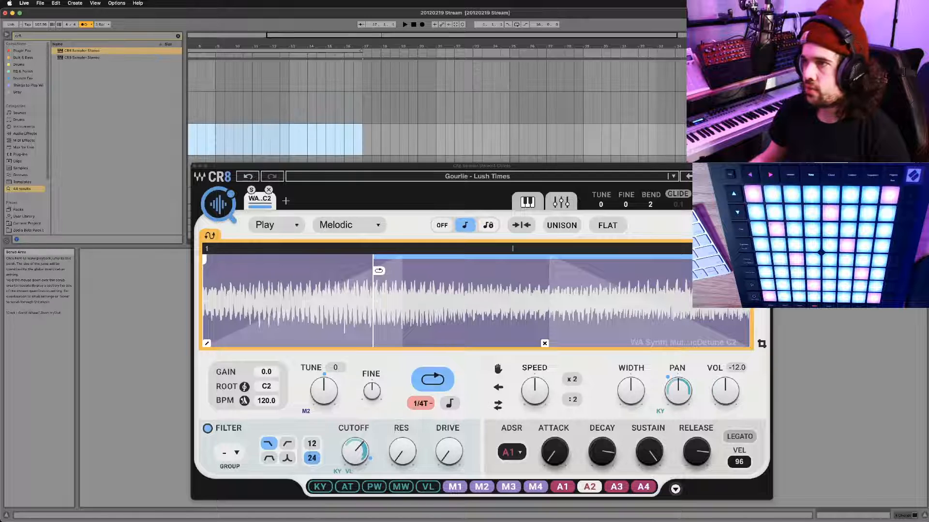
pyautogui.scroll(-3, 287, 90)
pyautogui.hscroll(-5, 287, 90)
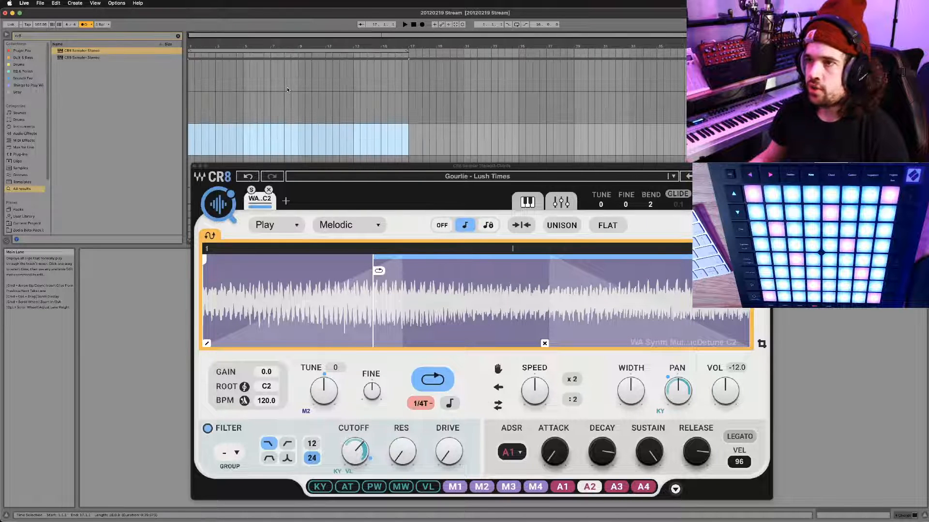
pyautogui.click(413, 25)
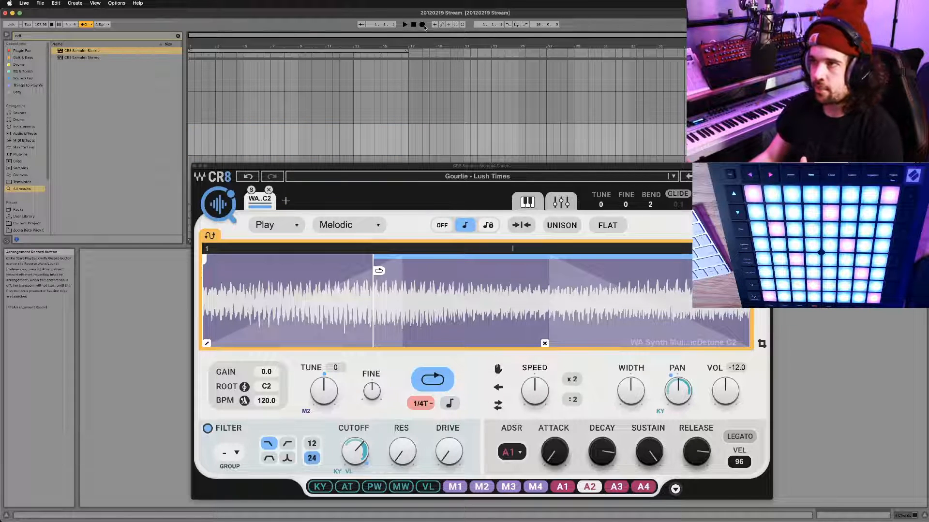
pyautogui.click(517, 24)
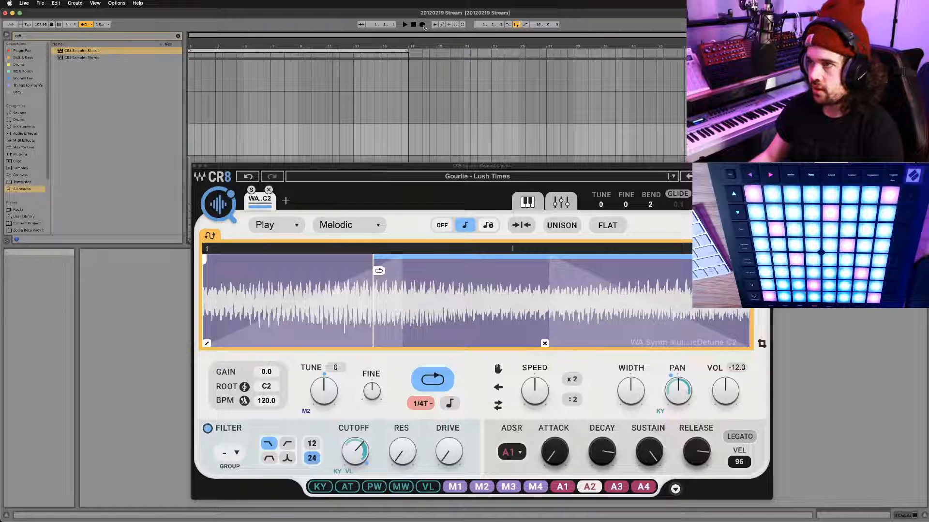
# Try recording a chord take on the second Chords track in the arrangement, and delete the recorded clip
pyautogui.click(423, 25)
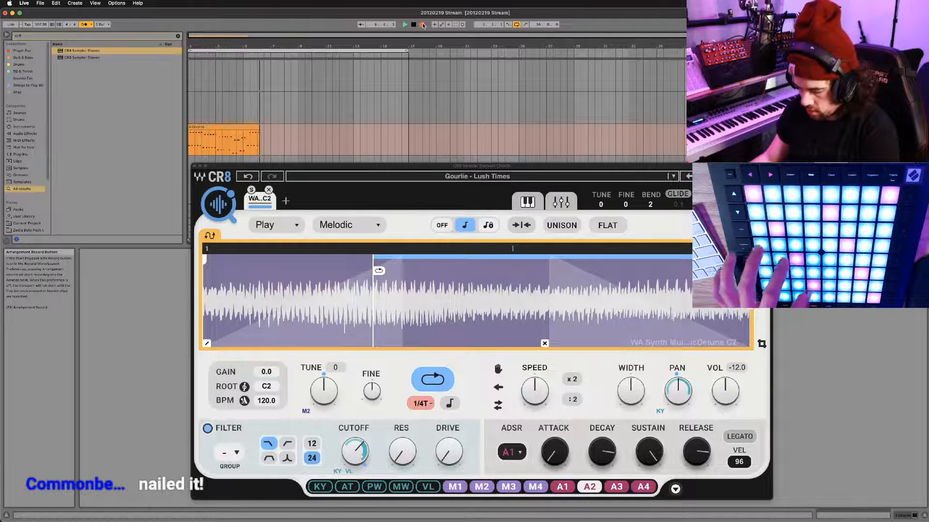
pyautogui.click(422, 25)
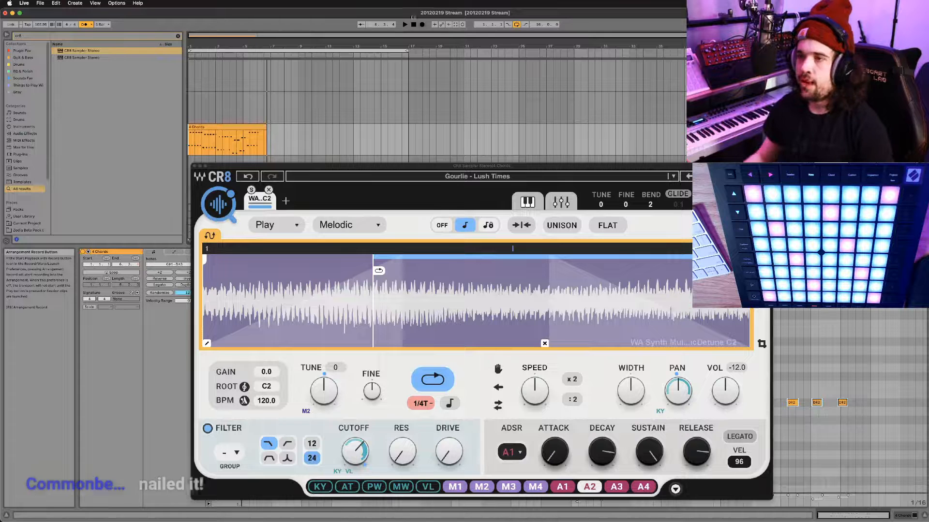
pyautogui.click(244, 126)
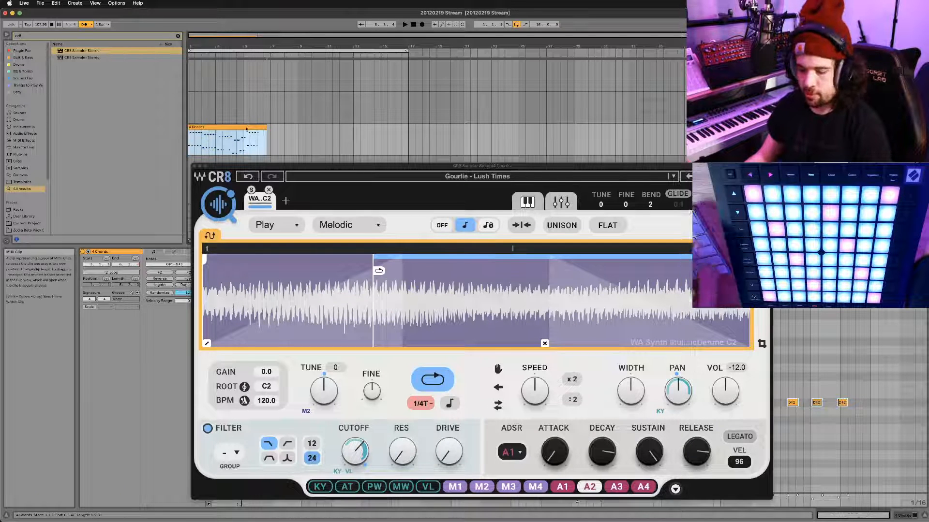
pyautogui.press('Delete')
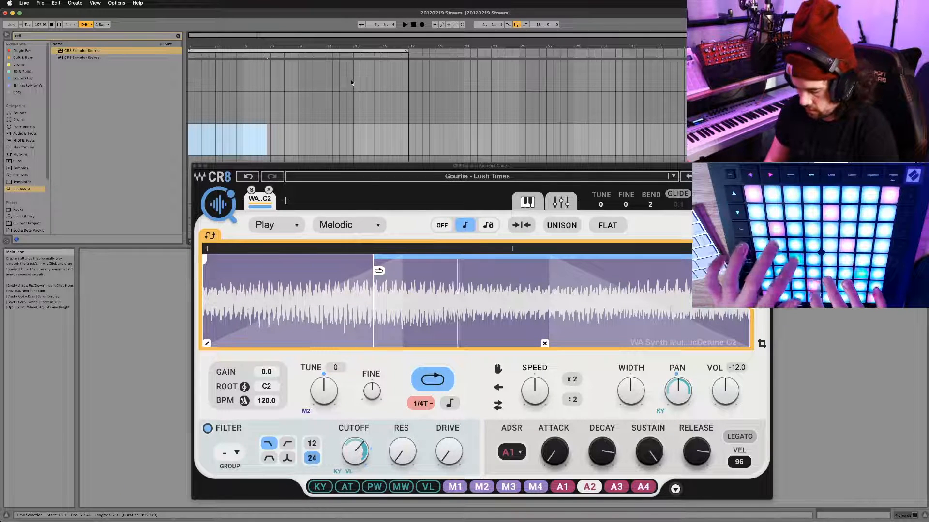
# Return to Session View and capture the chords just played as a MIDI clip in the second Chords track's fifth slot
pyautogui.press('Tab')
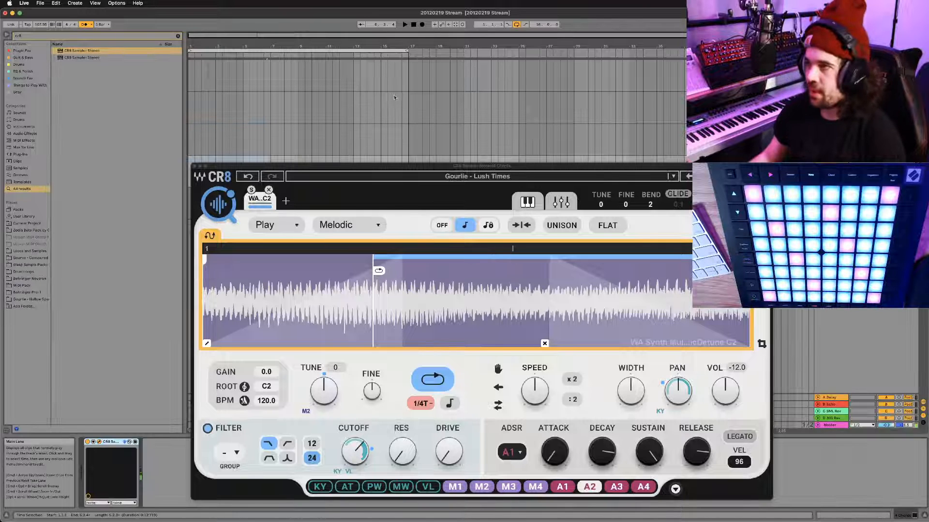
pyautogui.click(314, 69)
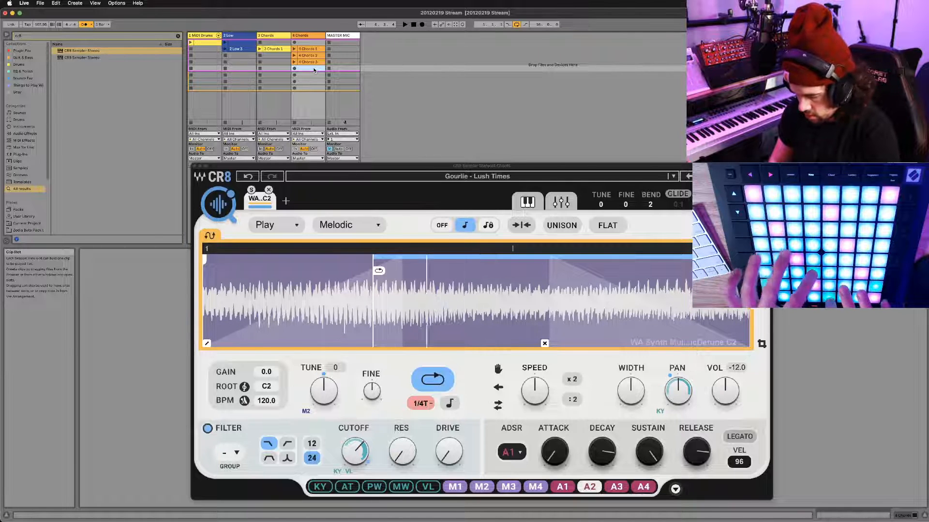
pyautogui.press('super+shift+c')
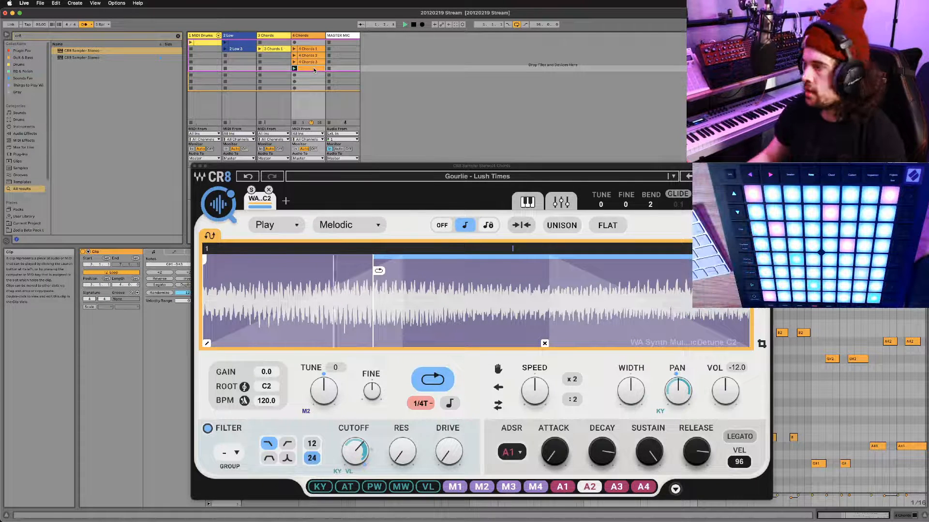
# Move the CR8 window clear of the clip slots and delete the second and third clips on the second Chords track
pyautogui.moveTo(406, 169); pyautogui.dragTo(407, 114)
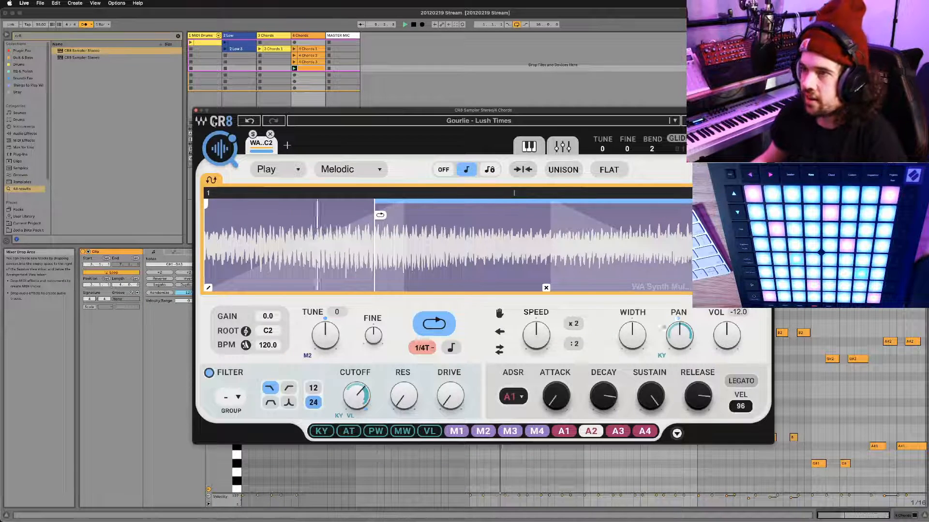
pyautogui.moveTo(249, 111); pyautogui.dragTo(256, 143)
pyautogui.keyDown('shift'); pyautogui.click(312, 57); pyautogui.keyUp('shift')
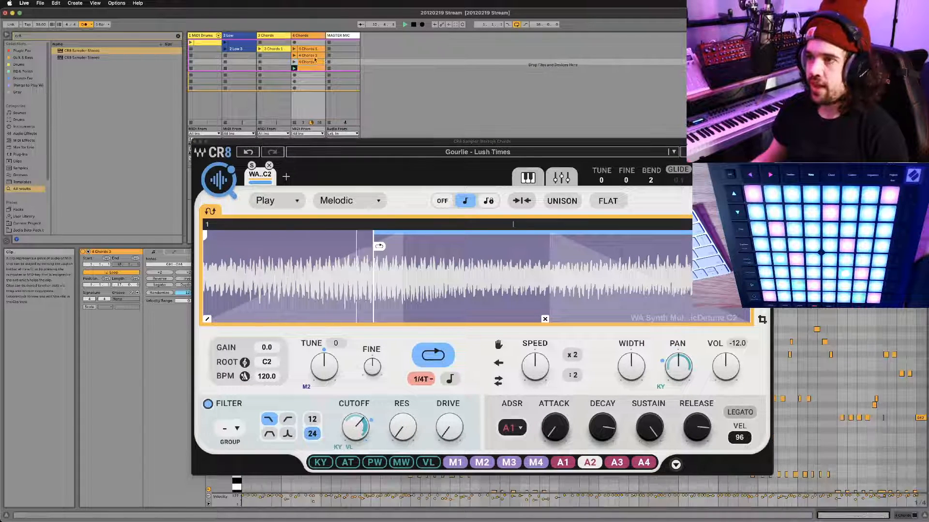
pyautogui.press('Delete')
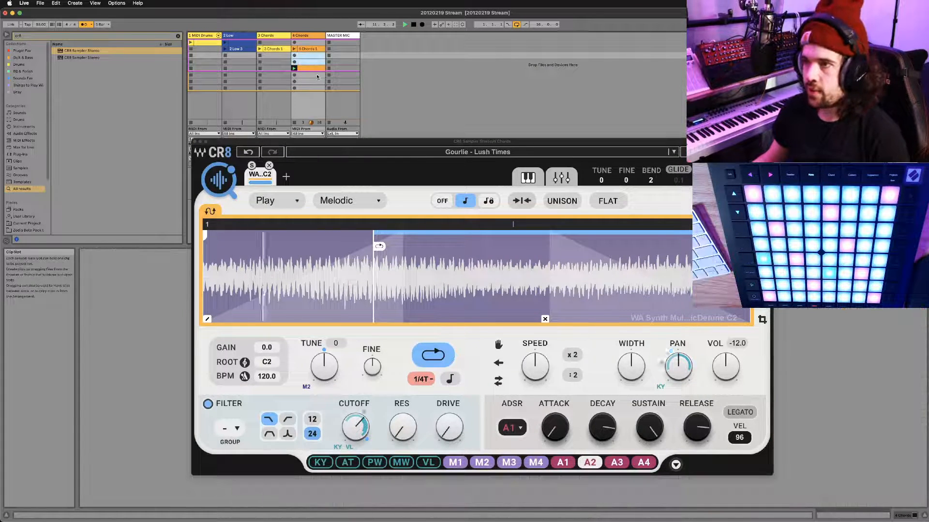
# Stop playback, close the CR8 window and delete the two overdubbed high notes from the captured chord clip
pyautogui.click(316, 68)
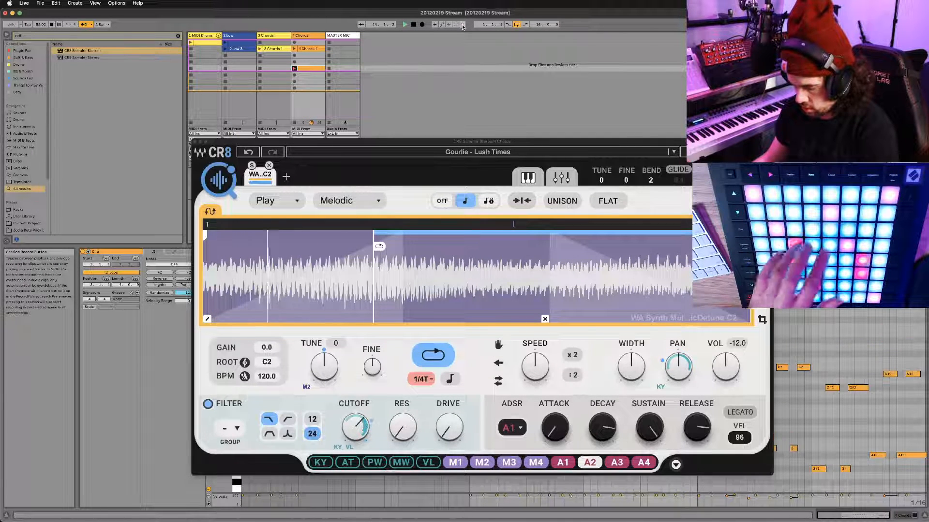
pyautogui.press('space')
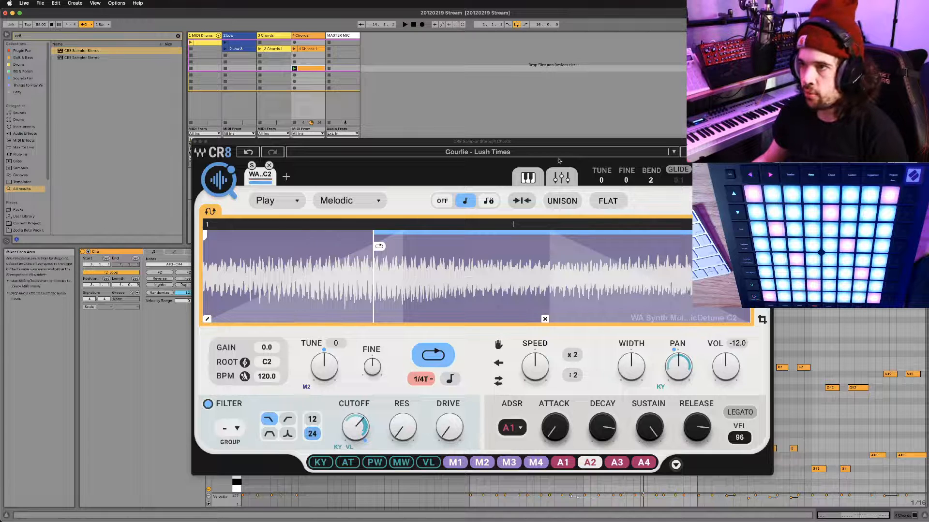
pyautogui.click(194, 141)
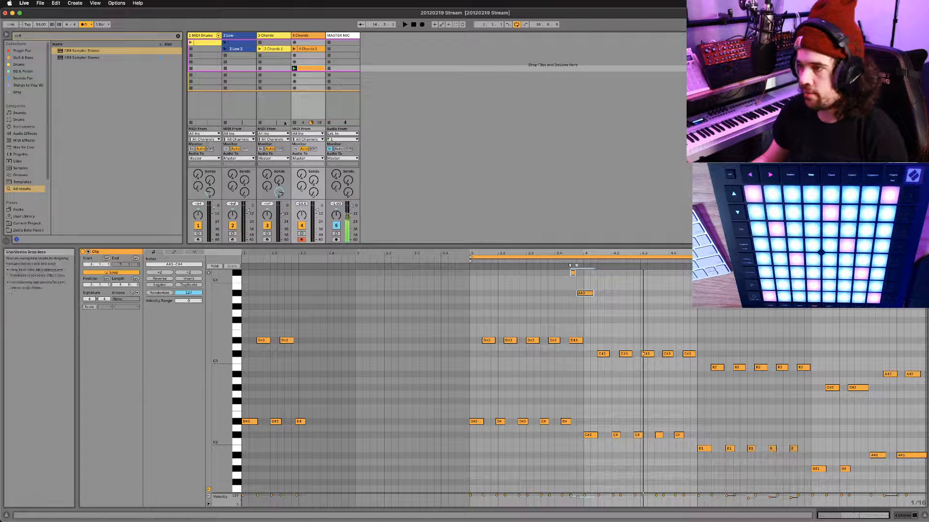
pyautogui.moveTo(613, 306); pyautogui.dragTo(563, 265)
pyautogui.press('Delete')
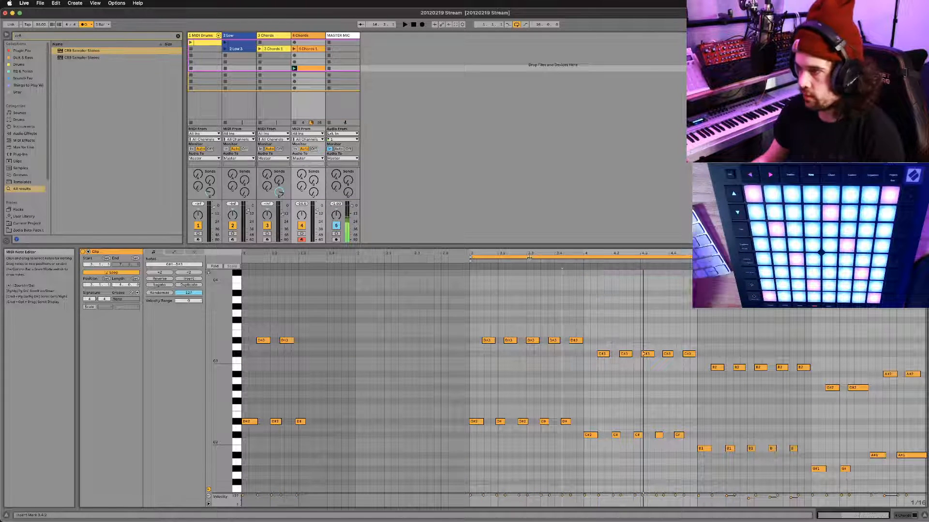
# Rename the captured chord clip with a title beginning "D#" and duplicate it into the slot below
pyautogui.click(309, 56)
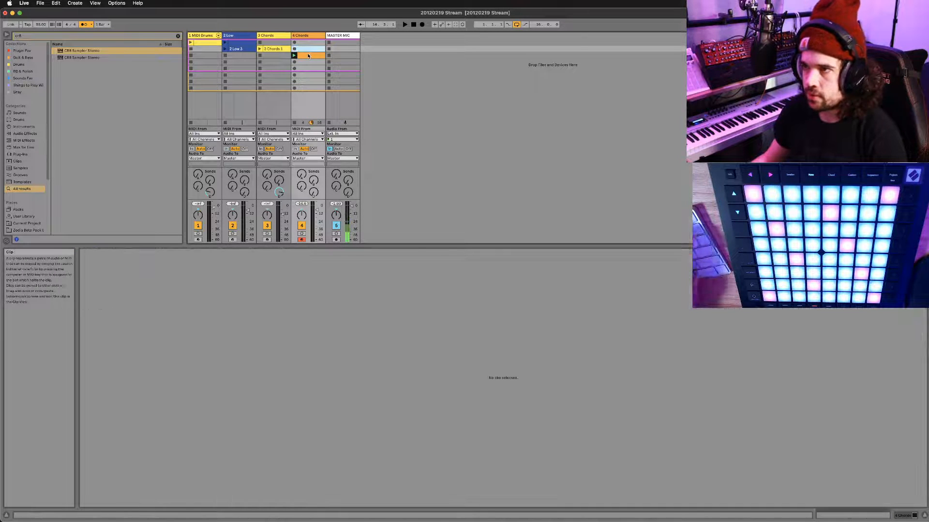
pyautogui.click(309, 56)
pyautogui.write('# Susas')
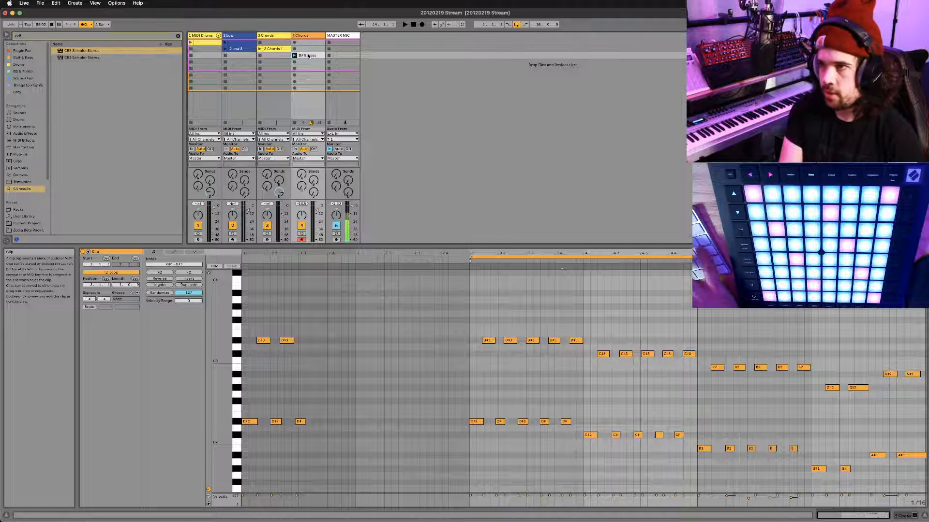
pyautogui.press('Return')
pyautogui.press('super+d')
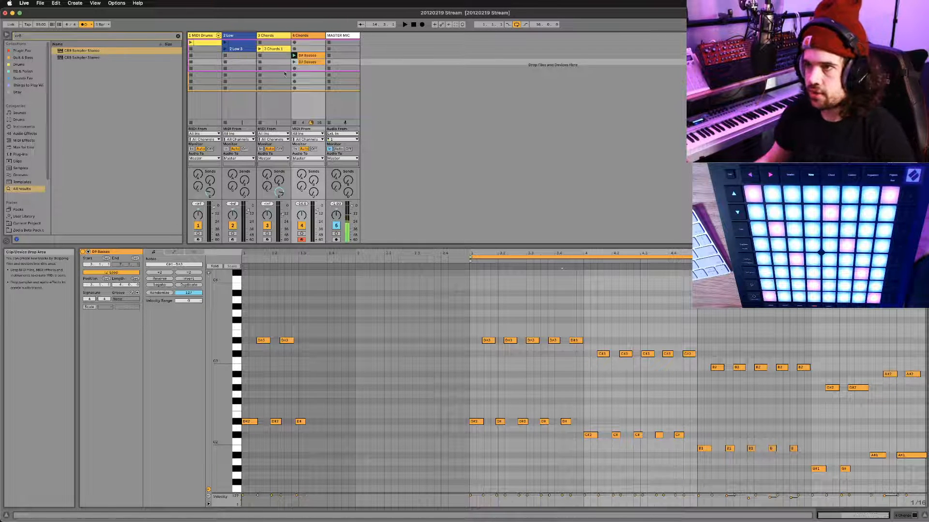
# Overdub high notes into the duplicated D# clip, delete the original, and move the duplicate into the second slot
pyautogui.press('Return')
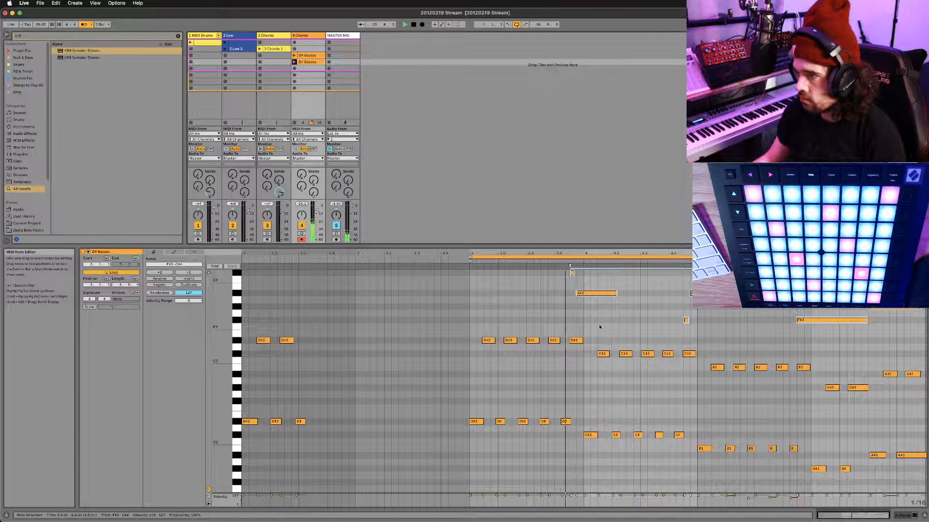
pyautogui.click(309, 57)
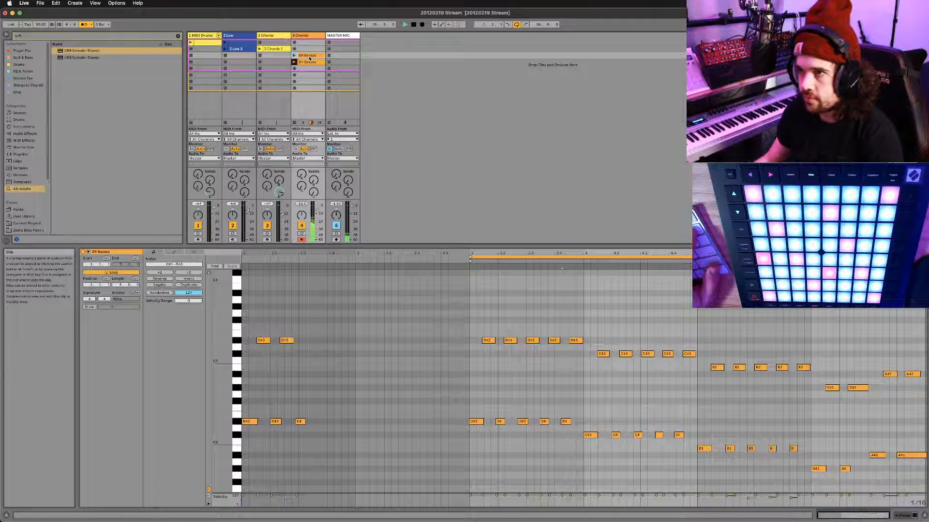
pyautogui.press('Delete')
pyautogui.click(308, 62)
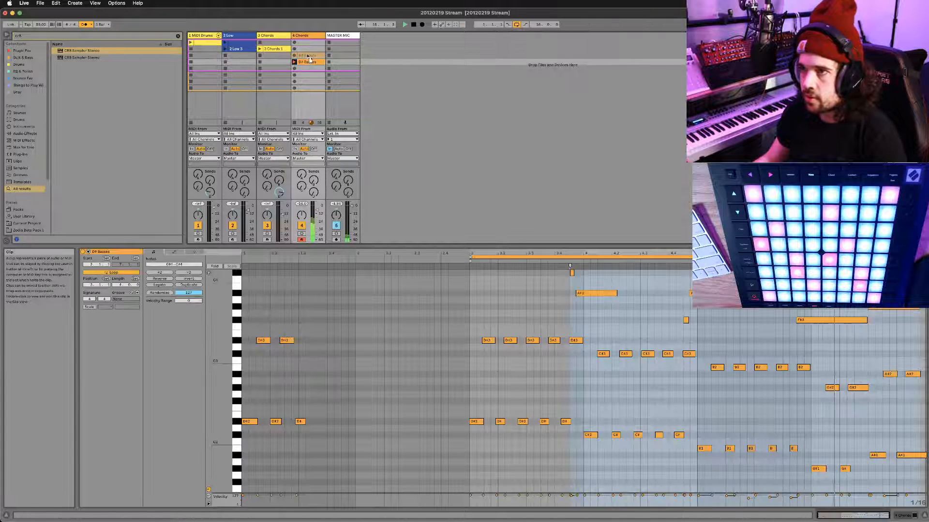
pyautogui.moveTo(310, 58); pyautogui.dragTo(309, 50)
# Adjust the second Chords track's send to return D and move its D# clip down to the third slot
pyautogui.hotkey('shift', 'Tab')
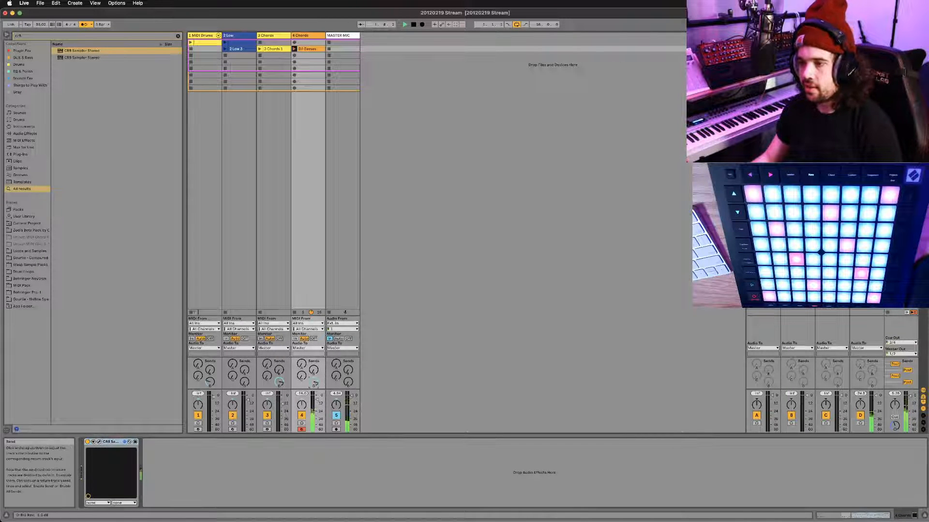
pyautogui.moveTo(315, 384); pyautogui.dragTo(316, 385)
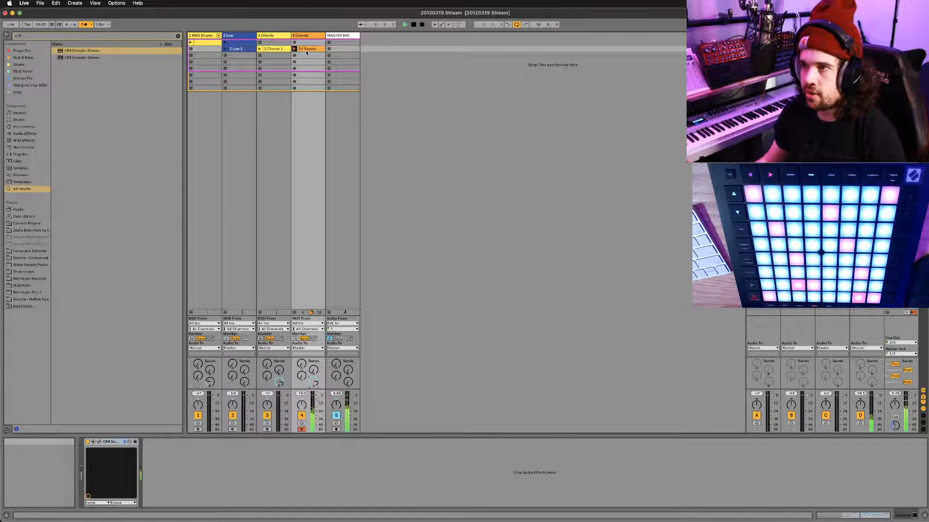
pyautogui.moveTo(309, 57); pyautogui.dragTo(309, 57)
# Record a long held note into the Low track's third slot and open the new clip's notes
pyautogui.click(236, 55)
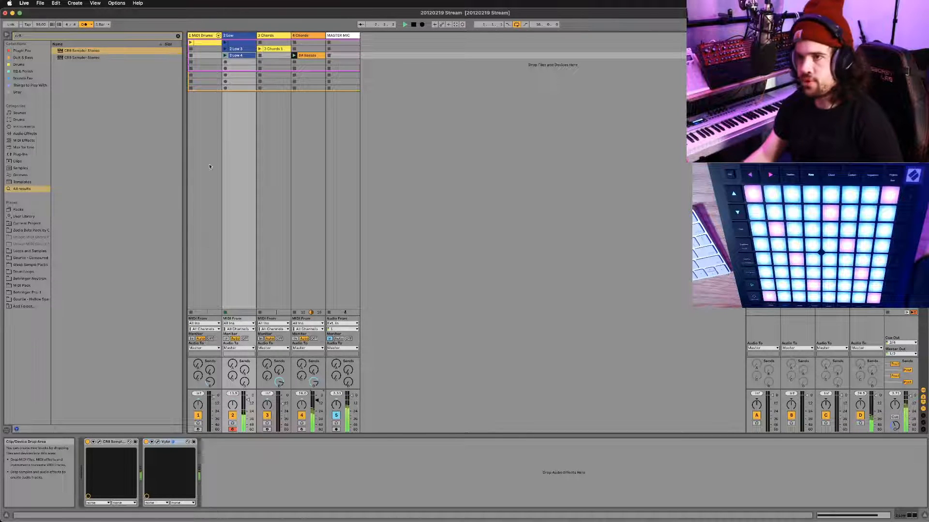
pyautogui.doubleClick(238, 56)
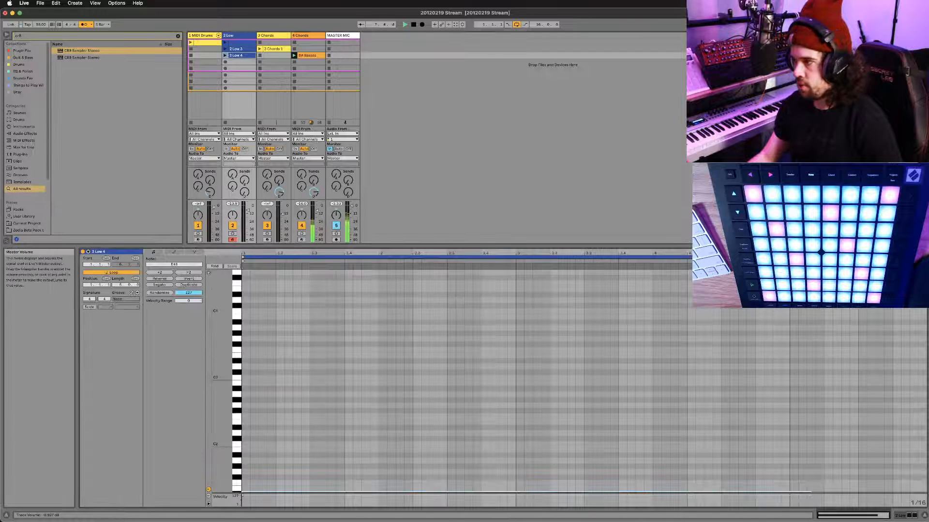
pyautogui.scroll(-5, 464, 382)
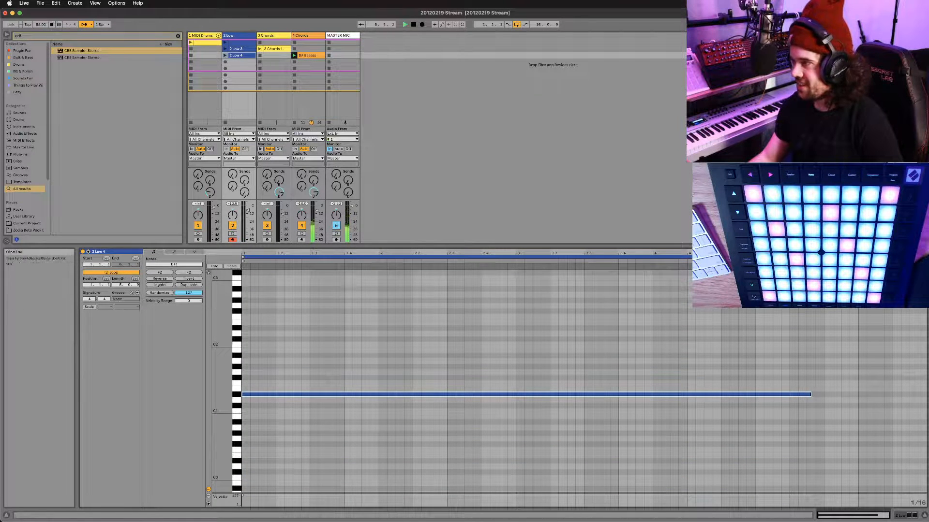
# Shorten the new Low clip's loop to 4 bars and trim the held note to end with it
pyautogui.moveTo(926, 258); pyautogui.dragTo(790, 257)
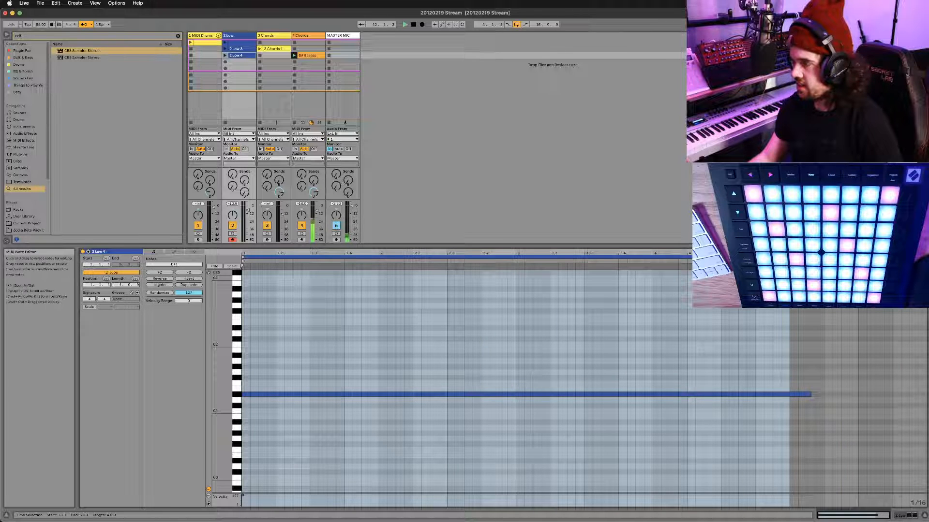
pyautogui.click(809, 394)
pyautogui.moveTo(810, 394); pyautogui.dragTo(791, 396)
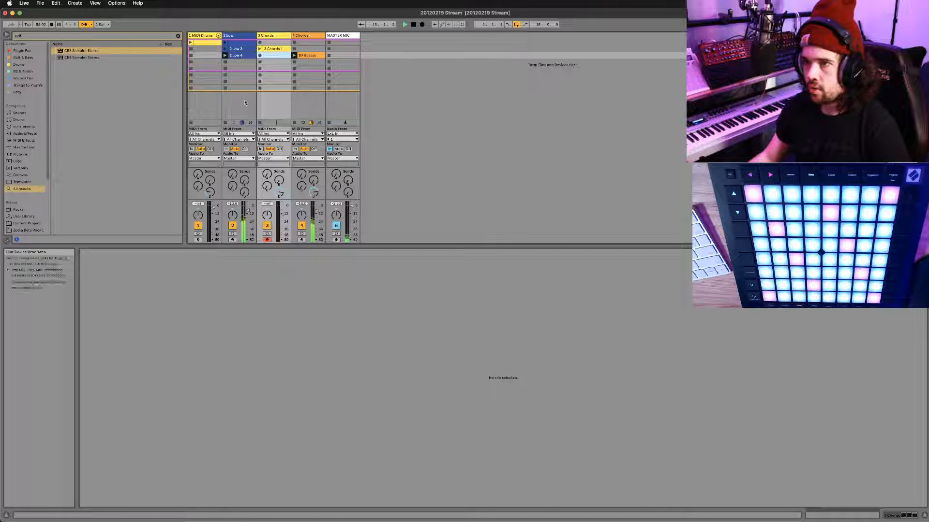
# Inspect the device chains of the Low and second Chords tracks, including the latter's CR8 Sampler
pyautogui.click(236, 41)
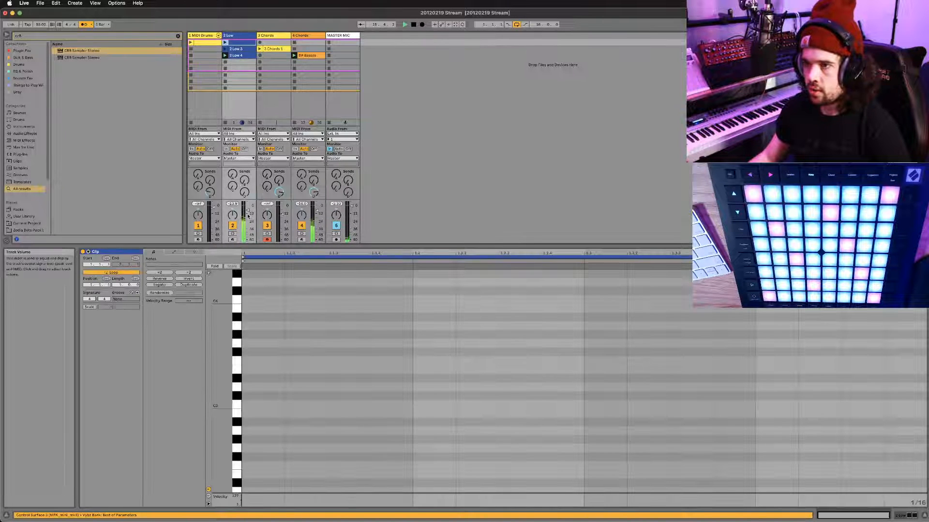
pyautogui.hotkey('shift', 'Tab')
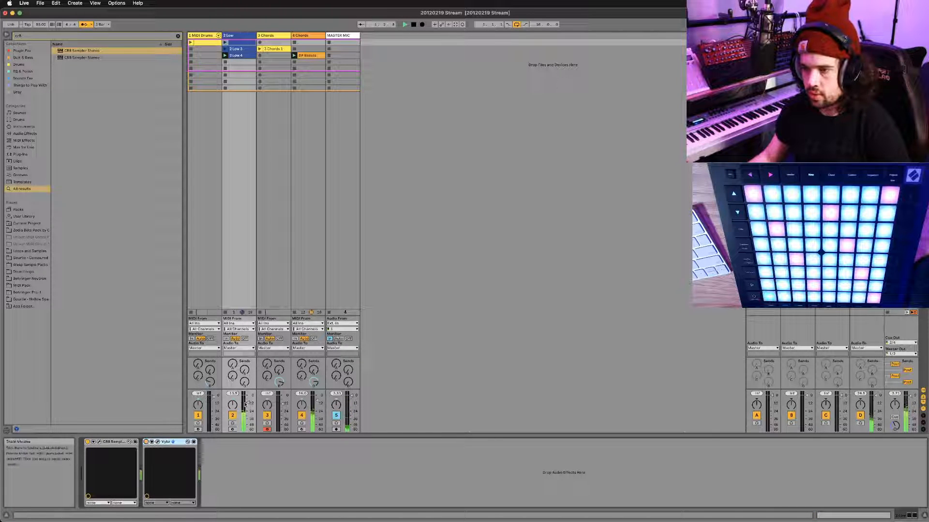
pyautogui.click(311, 145)
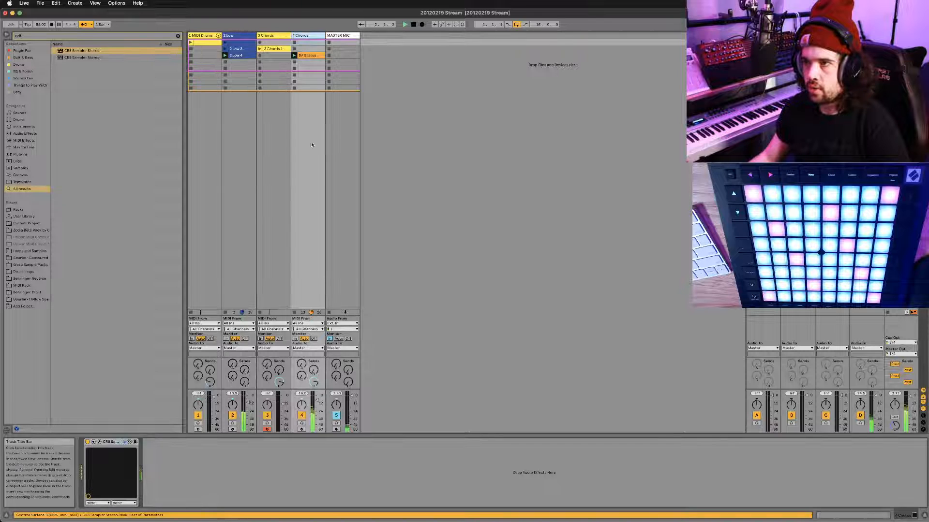
pyautogui.click(99, 442)
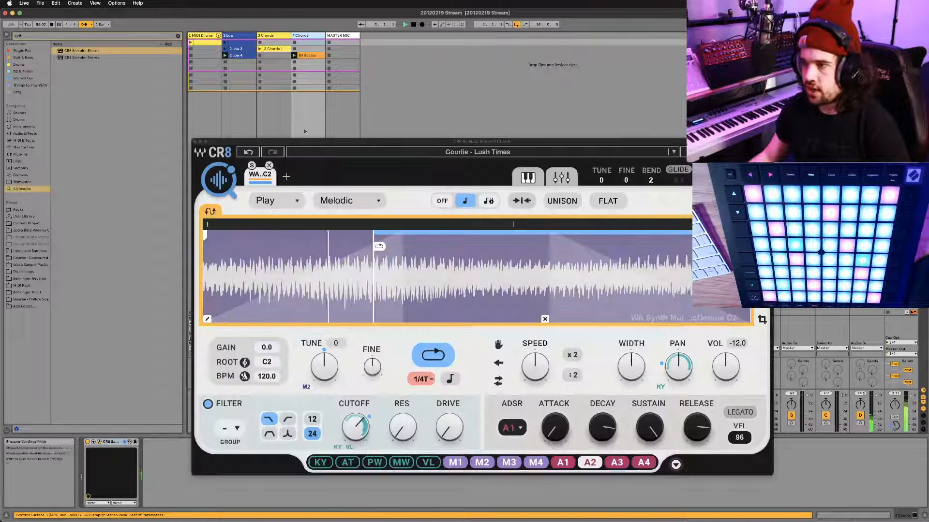
pyautogui.click(195, 143)
# Duplicate the second Chords track's D# clip into the fourth slot and delete the high notes from the third-slot clip
pyautogui.moveTo(307, 63); pyautogui.dragTo(308, 62)
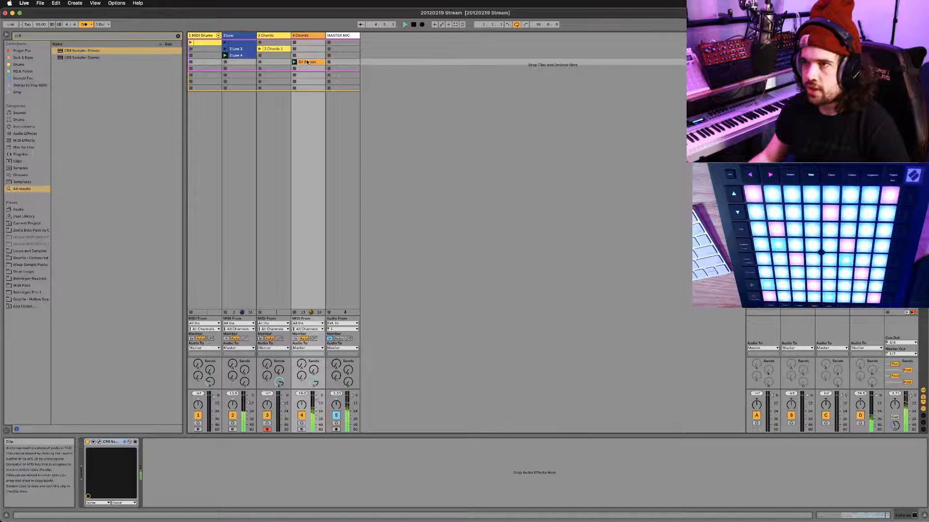
pyautogui.doubleClick(305, 57)
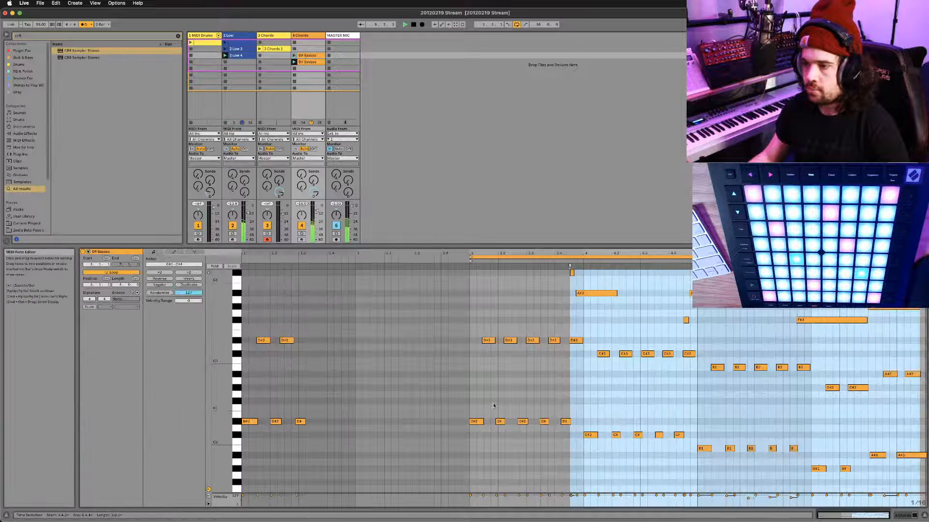
pyautogui.click(558, 303)
pyautogui.moveTo(534, 298); pyautogui.dragTo(849, 314)
pyautogui.click(590, 274)
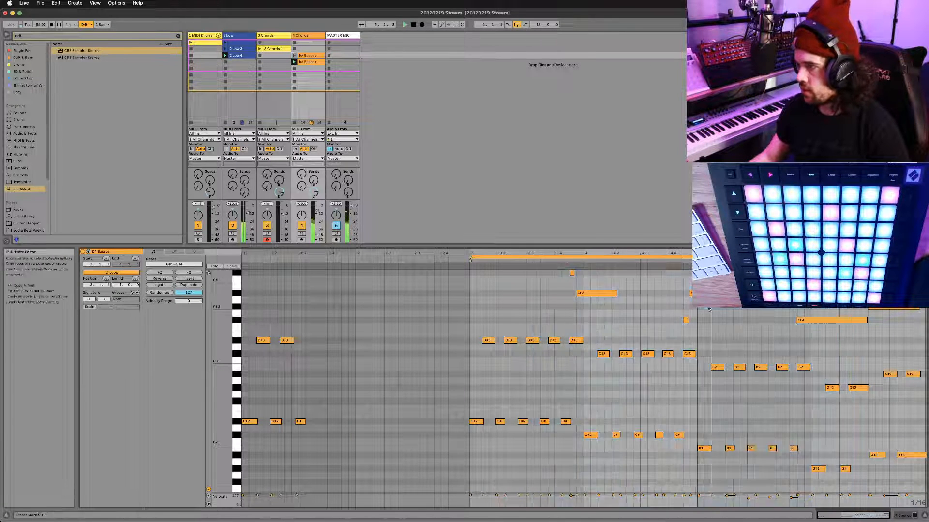
pyautogui.click(573, 273)
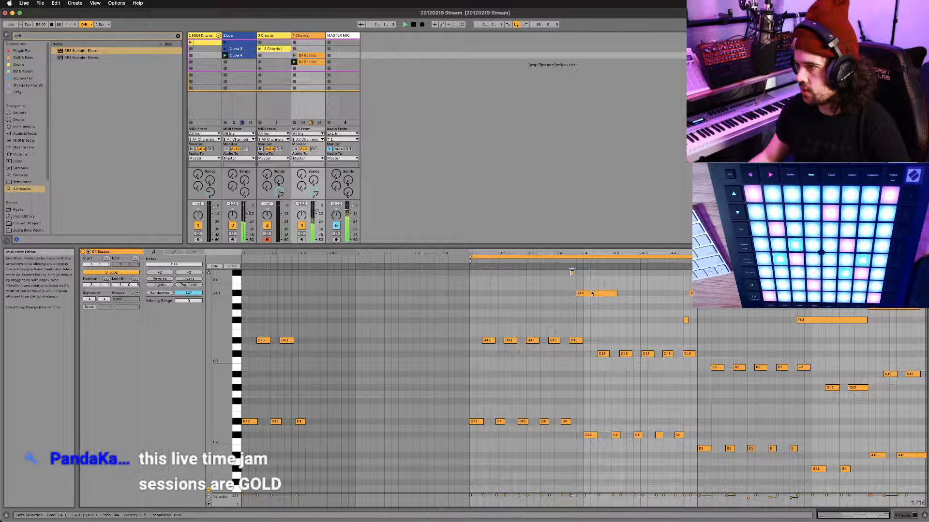
pyautogui.keyDown('shift'); pyautogui.click(583, 293); pyautogui.keyUp('shift')
pyautogui.press('Delete')
pyautogui.moveTo(692, 312); pyautogui.dragTo(891, 329)
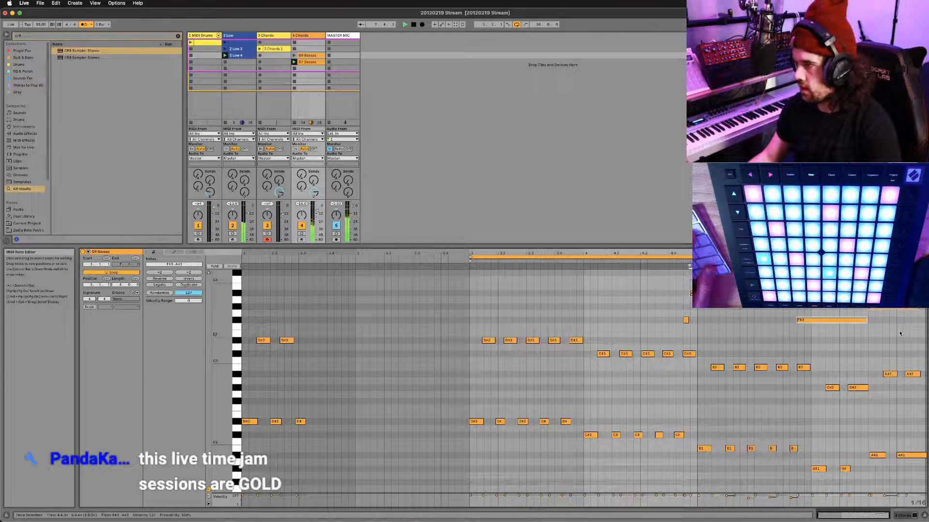
pyautogui.press('Delete')
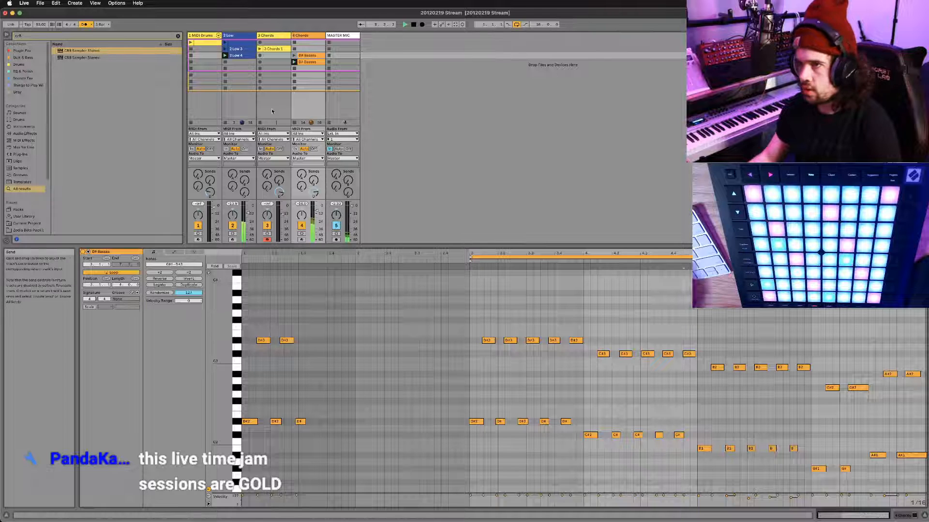
# Delete the new take in the Low track's fourth slot and record a line of long descending notes in its place
pyautogui.click(241, 56)
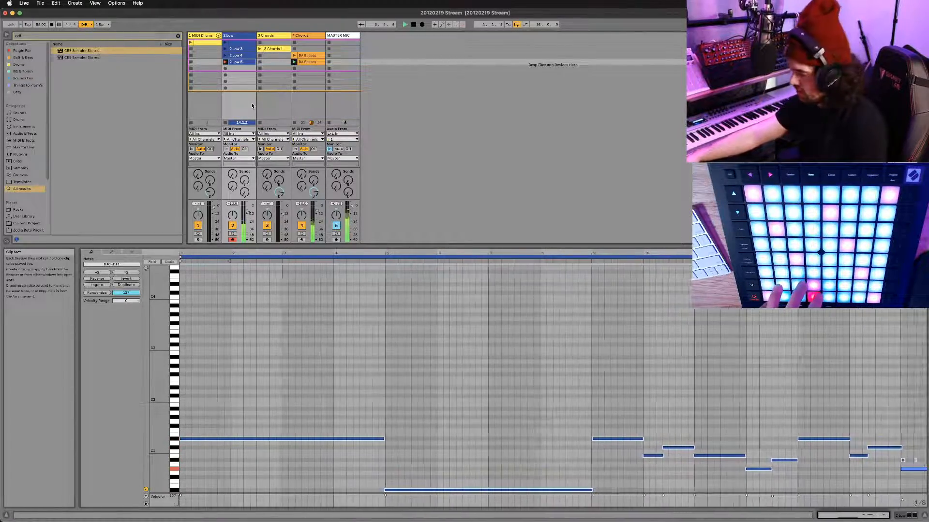
pyautogui.click(241, 64)
pyautogui.press('Delete')
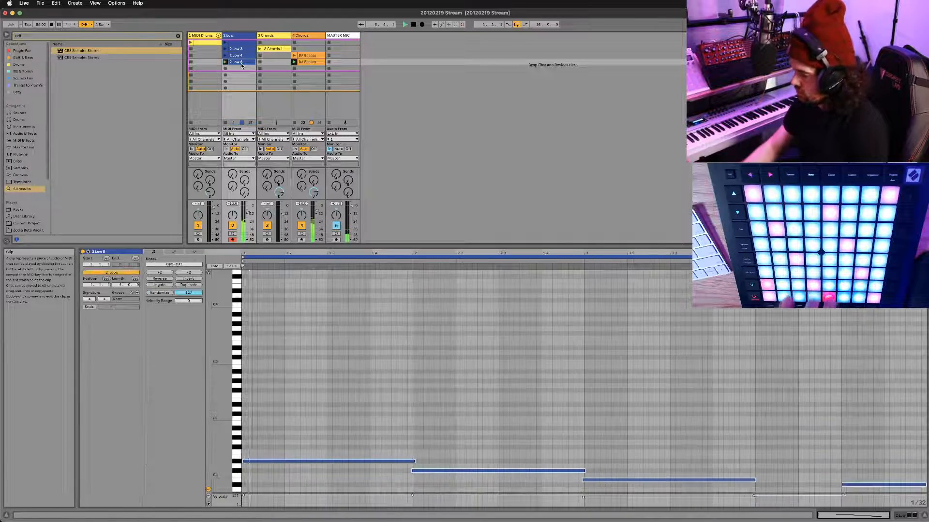
# Launch the second Chords track's third-slot clip alongside the new Low clip
pyautogui.click(273, 62)
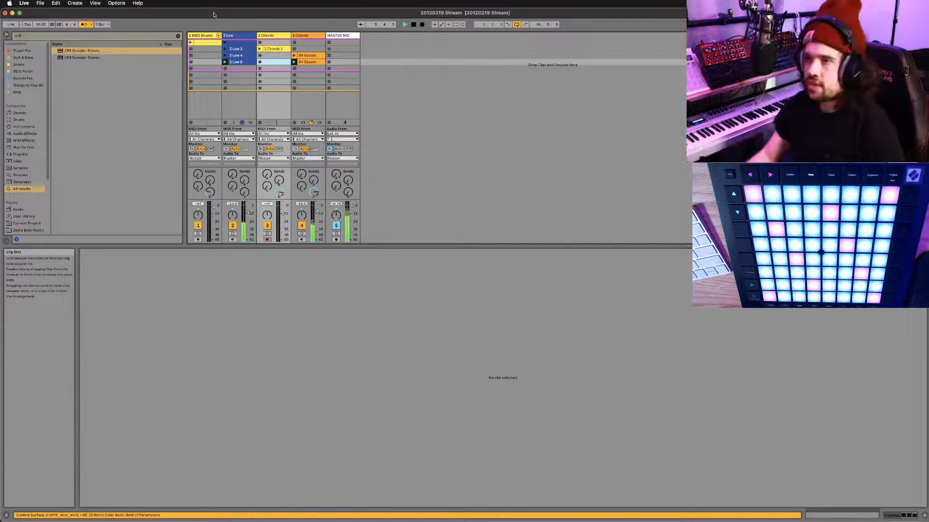
pyautogui.click(240, 42)
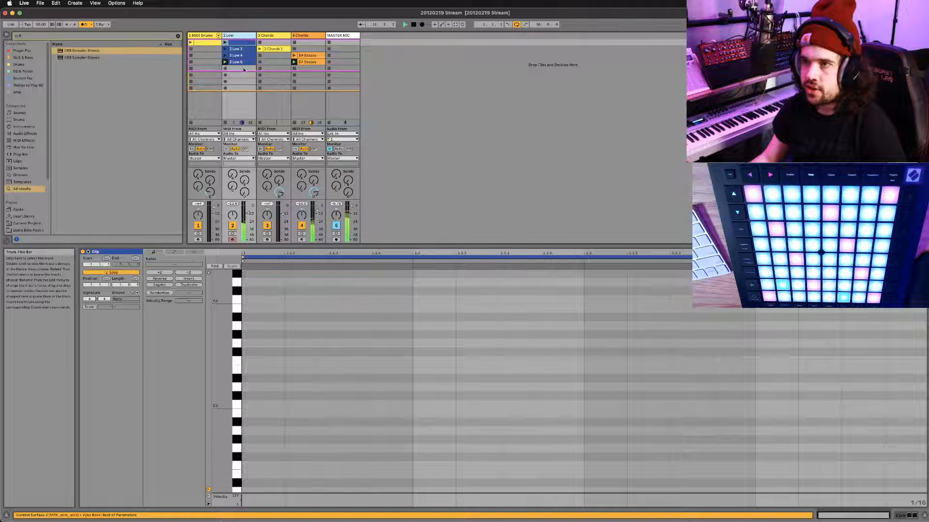
pyautogui.click(240, 62)
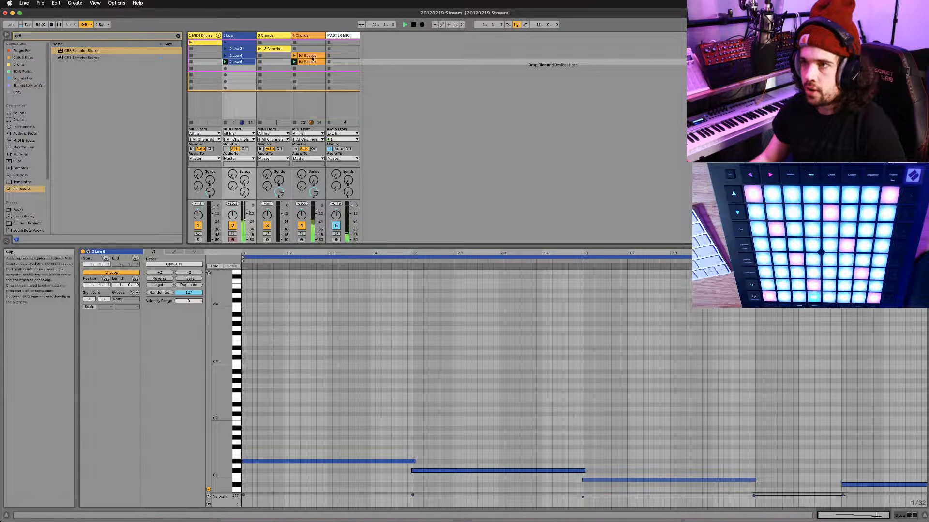
pyautogui.click(311, 57)
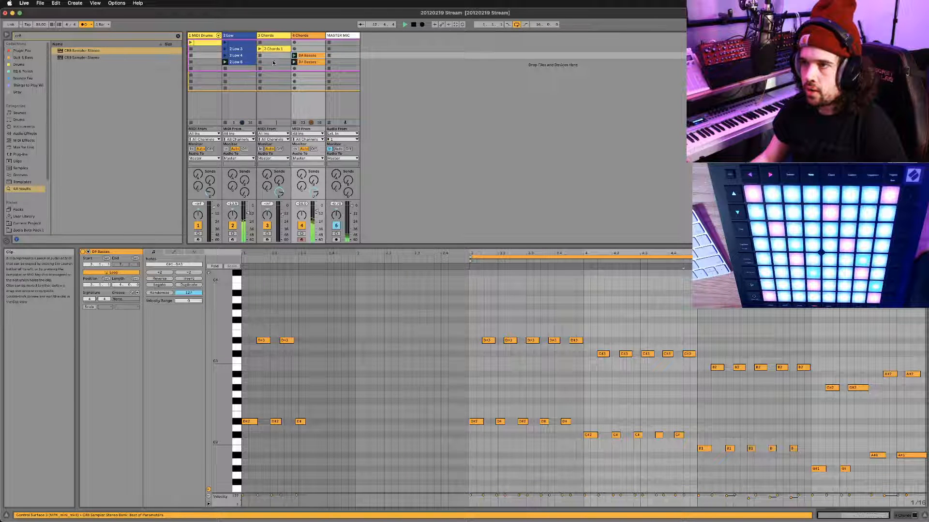
pyautogui.click(241, 62)
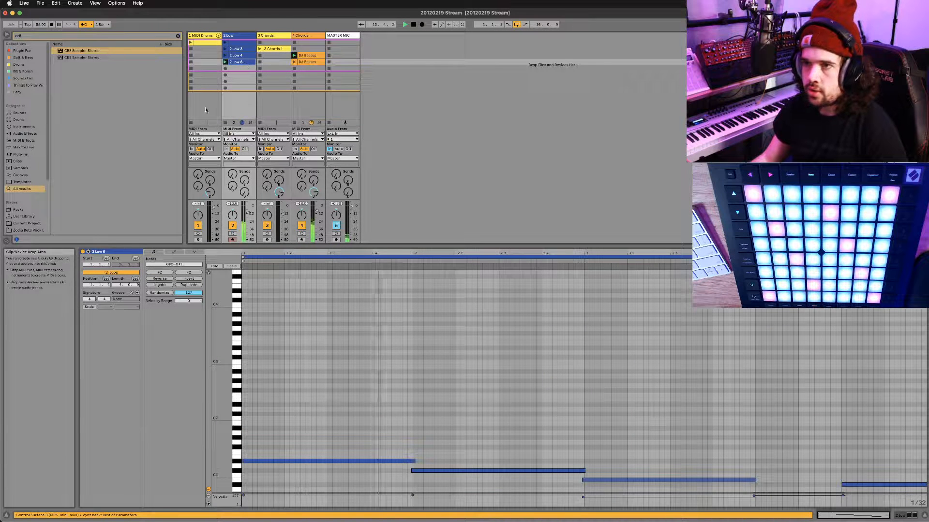
# Search the browser for "lfo", load the LFO Pumper preset onto the Low track and choose its 1/8 variation
pyautogui.hotkey('shift', 'Tab')
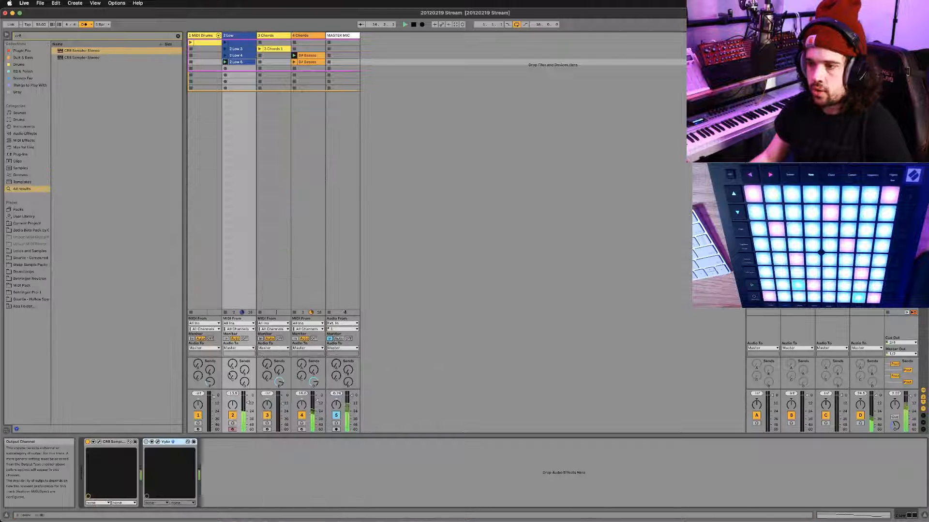
pyautogui.press('super+f')
pyautogui.write('lfo')
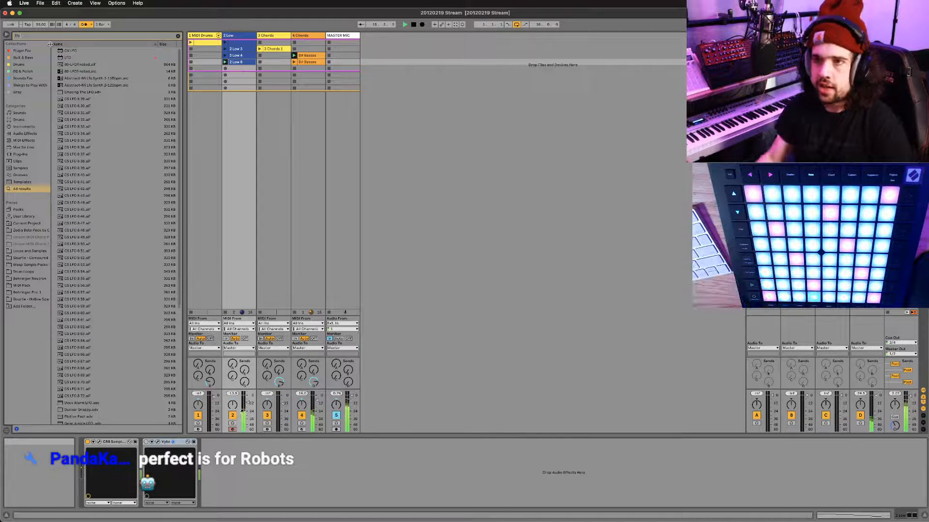
pyautogui.click(22, 51)
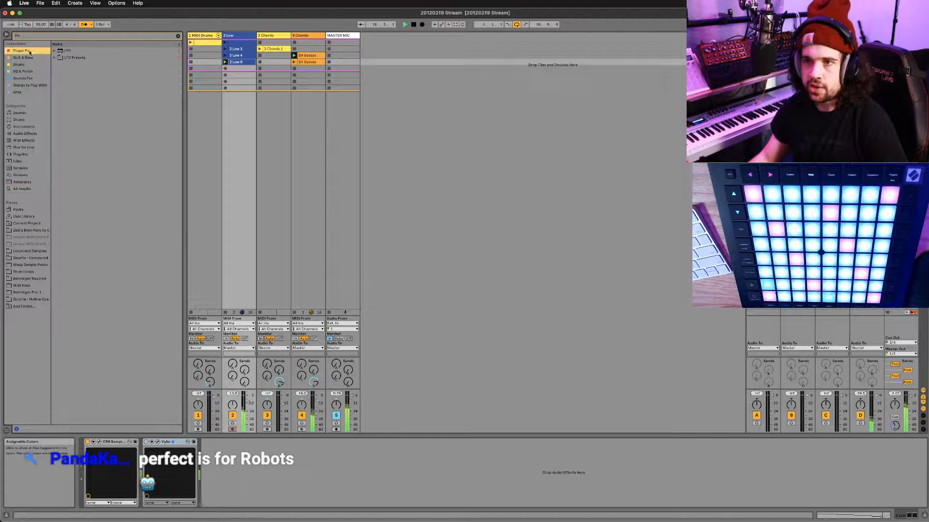
pyautogui.click(53, 58)
pyautogui.click(77, 71)
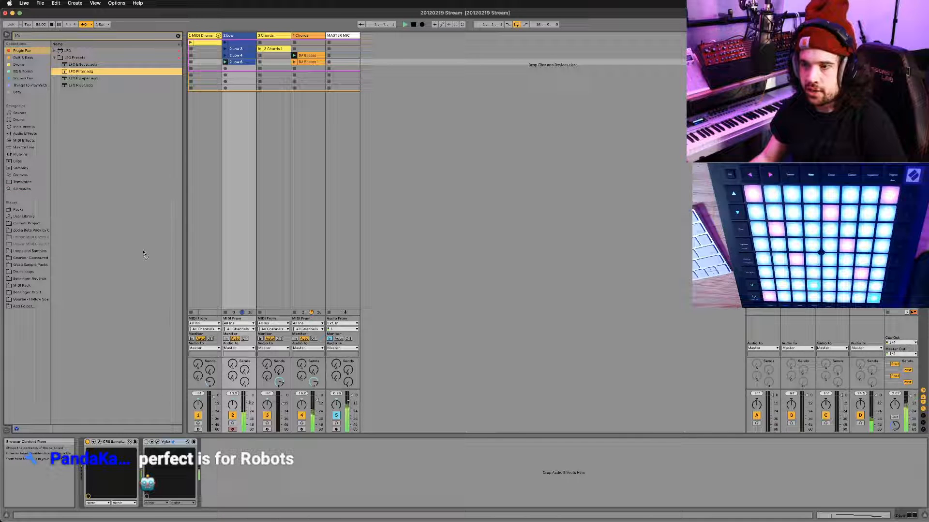
pyautogui.press('Down')
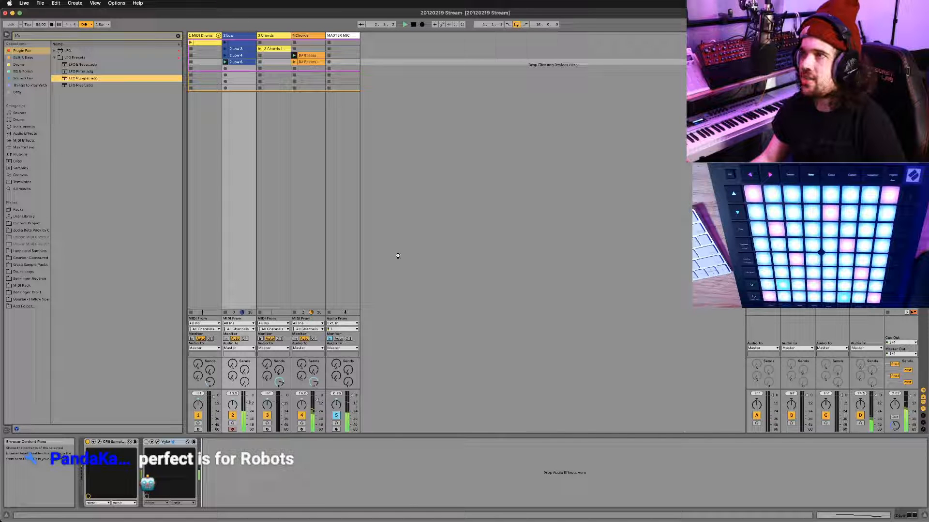
pyautogui.press('Return')
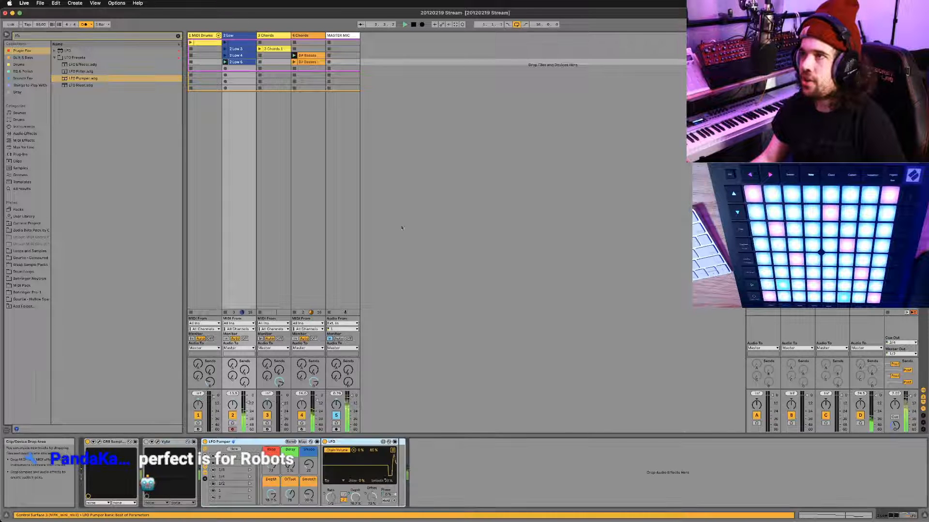
pyautogui.click(250, 470)
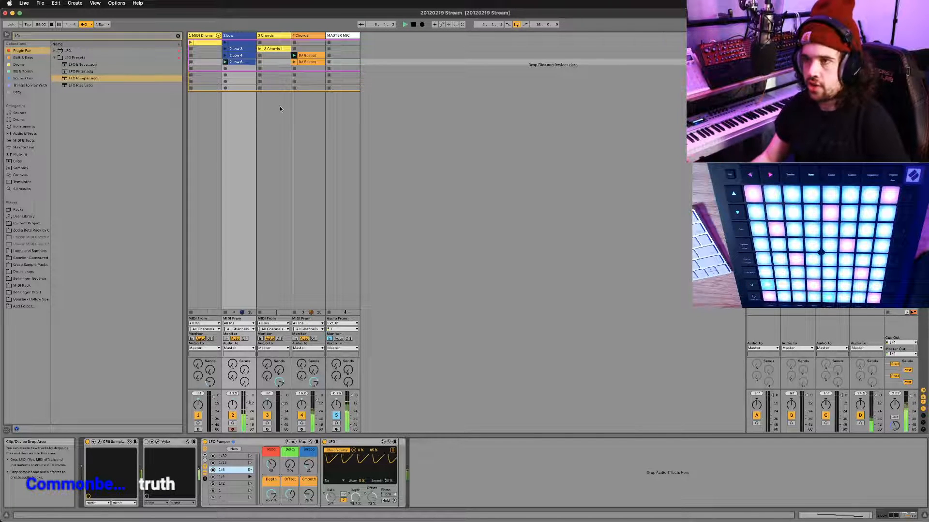
# Bypass TAL-Chorus on the newly armed first Chords track and open its CR8 Sampler
pyautogui.click(265, 429)
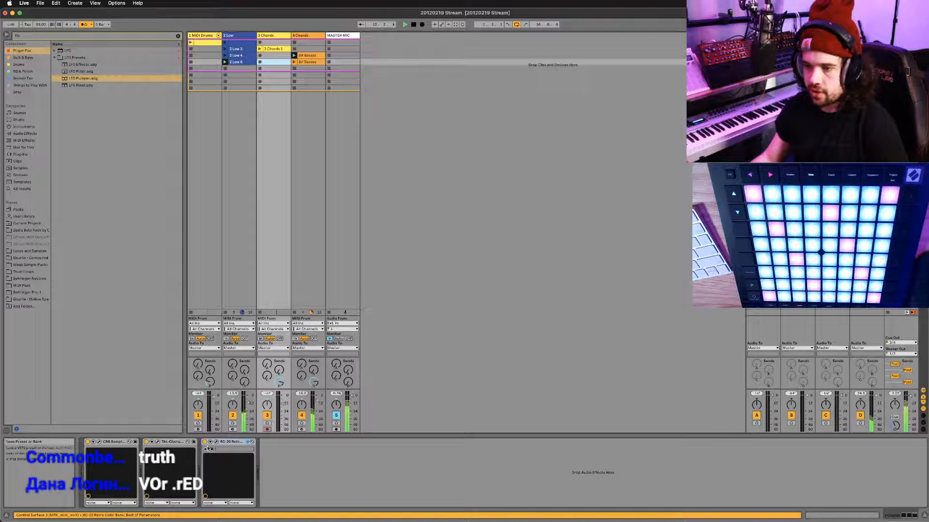
pyautogui.click(144, 442)
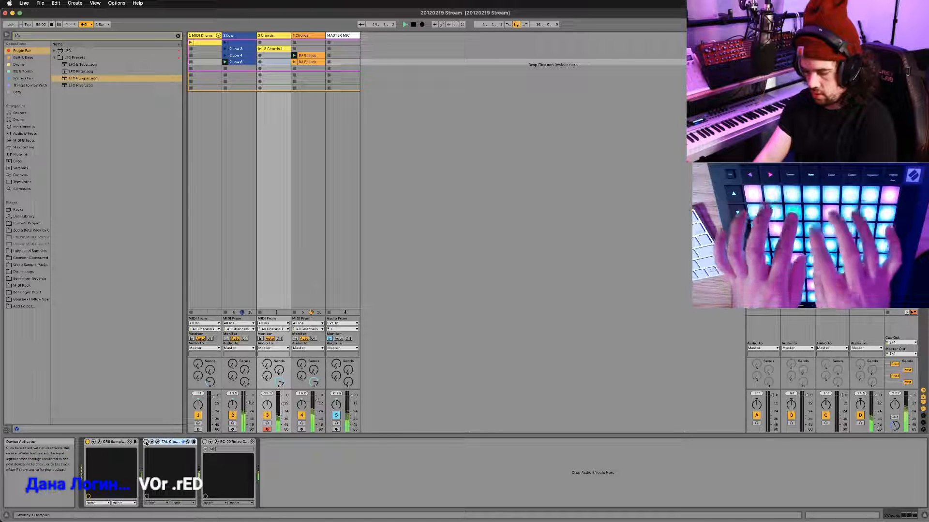
pyautogui.click(99, 442)
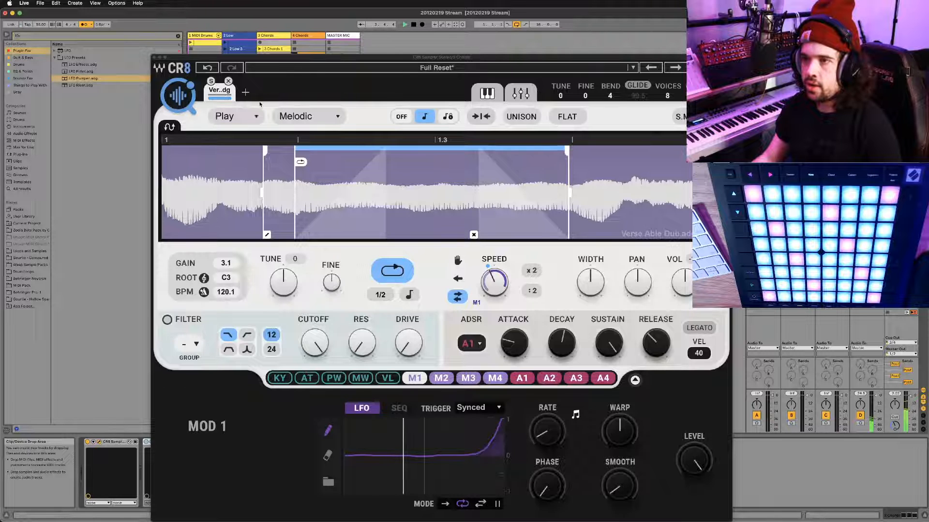
# Add a second sampler to CR8 and switch off the first one
pyautogui.click(245, 92)
pyautogui.click(220, 91)
pyautogui.click(225, 98)
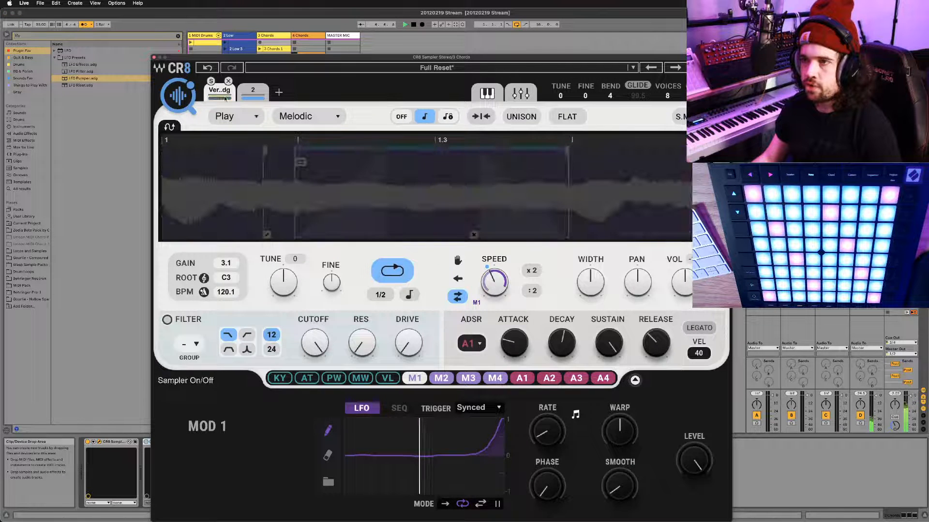
pyautogui.click(252, 91)
# Find a synth bass one-shot in COSMOS and load Phatskweek Bass.adg into the second sampler
pyautogui.click(549, 190)
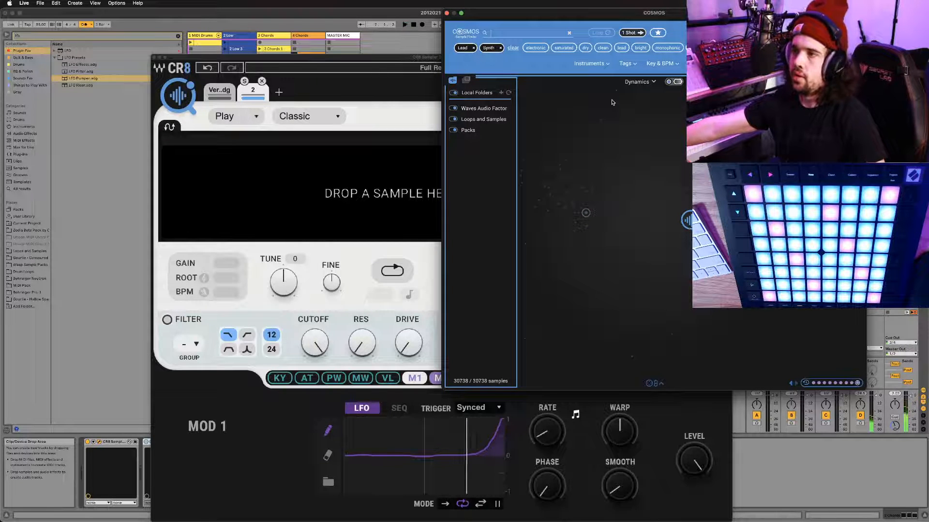
pyautogui.write('ss')
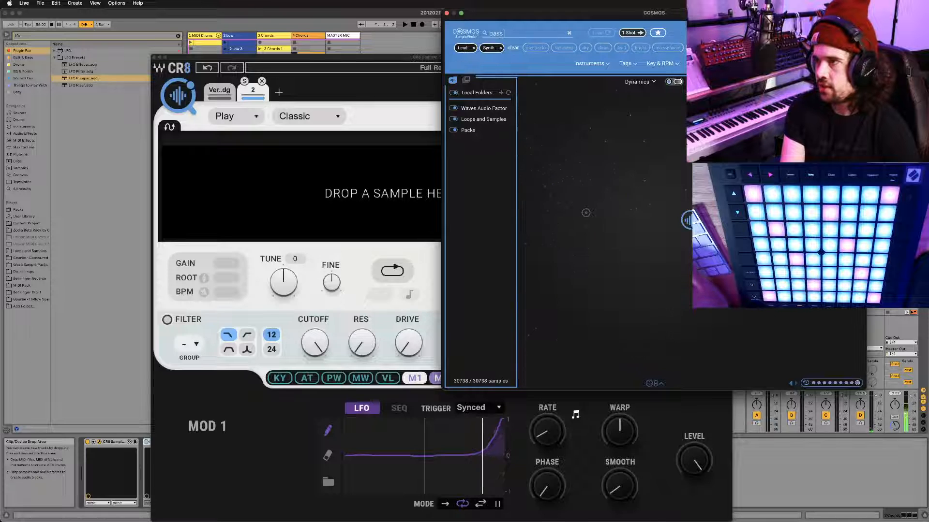
pyautogui.click(473, 49)
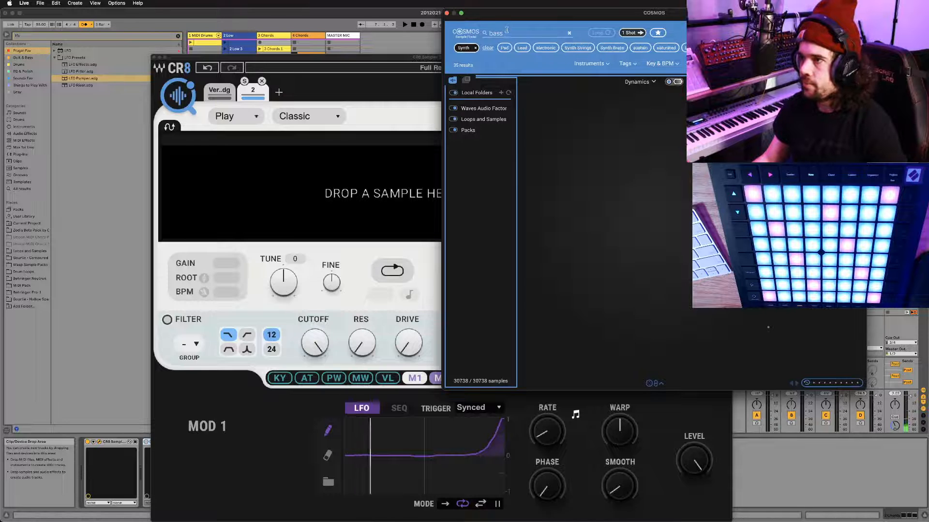
pyautogui.press('Return')
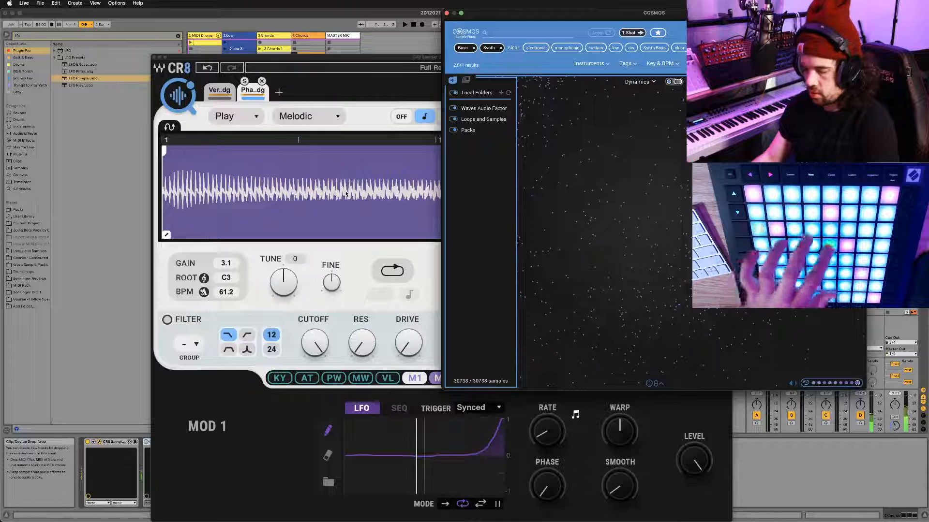
pyautogui.moveTo(358, 57); pyautogui.dragTo(228, 57)
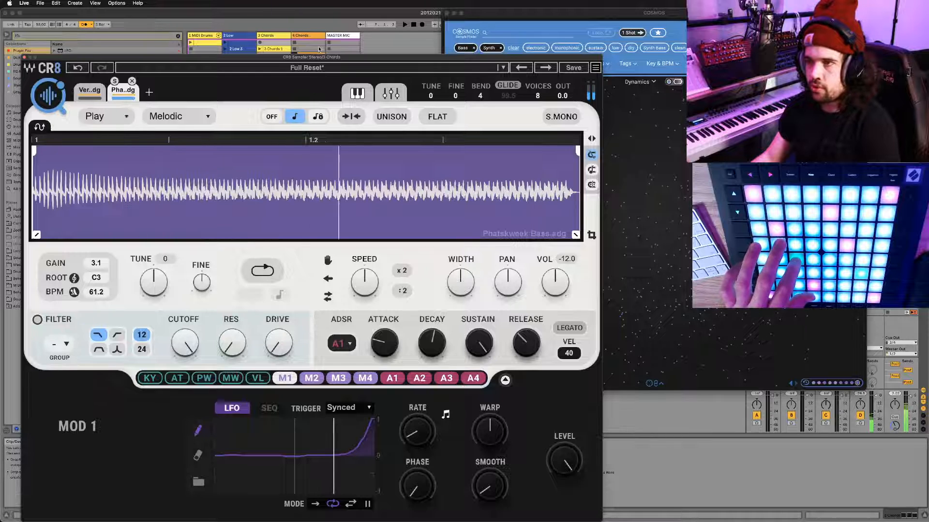
pyautogui.moveTo(318, 57); pyautogui.dragTo(302, 14)
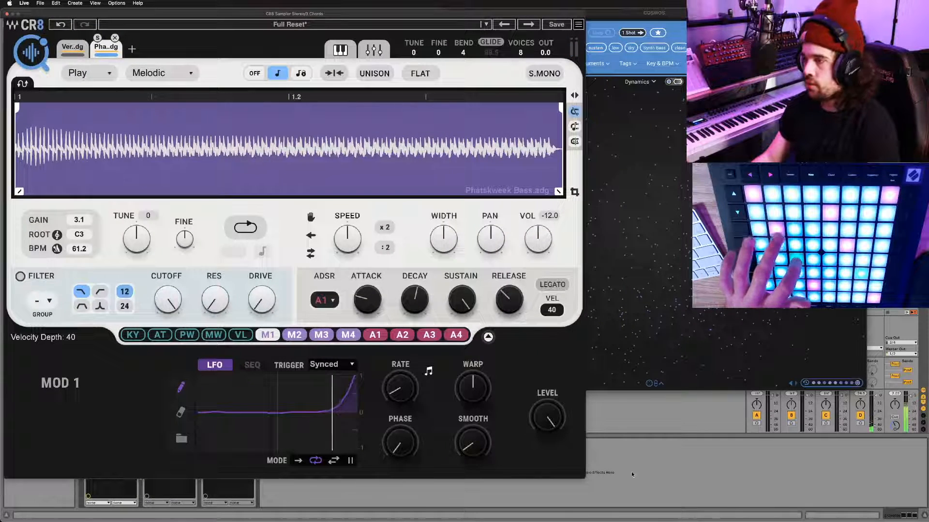
# Search the browser for "spect", load Spectrum after RC-20 on the first Chords track and expand its display
pyautogui.click(7, 15)
pyautogui.press('super+f')
pyautogui.write('spect')
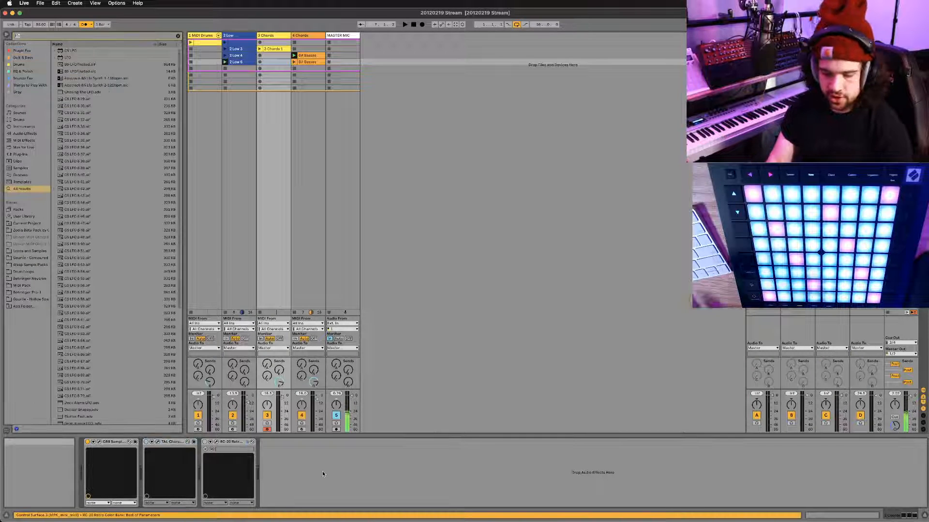
pyautogui.press('Down')
pyautogui.press('Down')
pyautogui.press('Down')
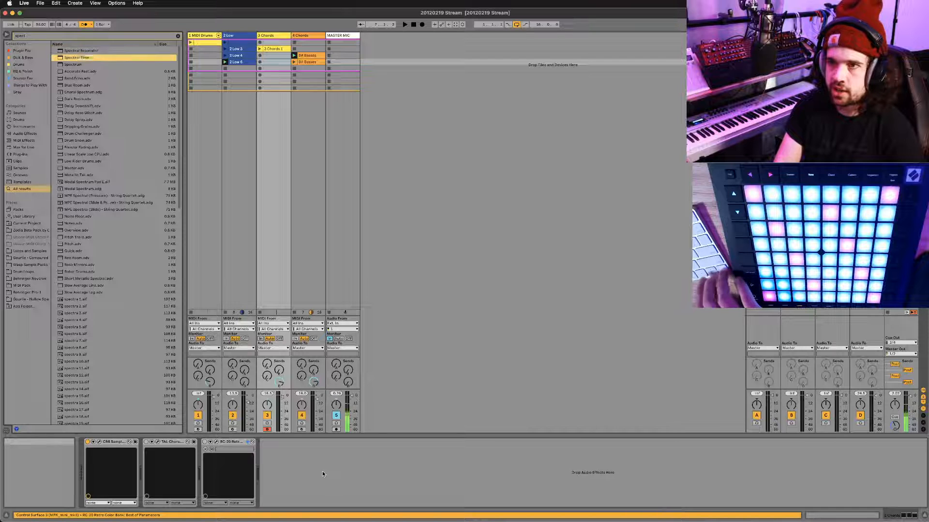
pyautogui.press('Return')
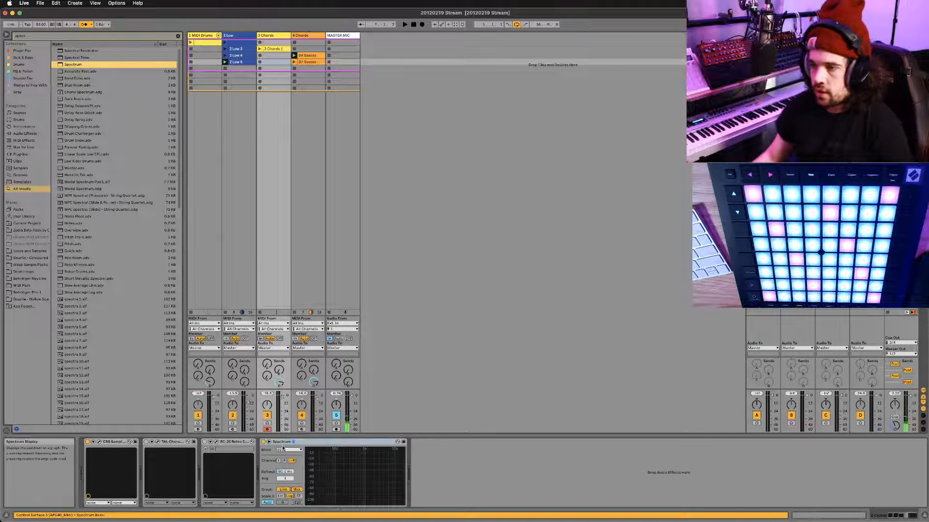
pyautogui.click(269, 442)
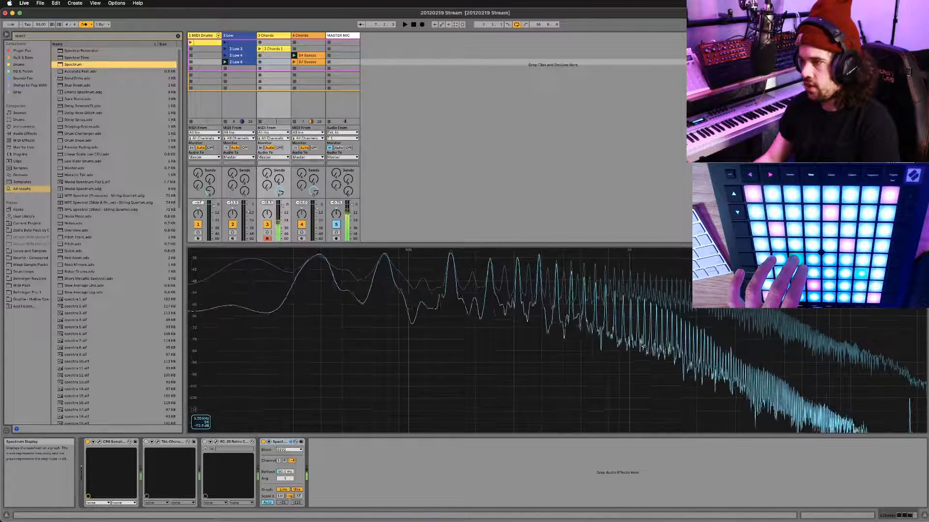
# Open the Chords track's CR8 Sampler, enable looping on Phatskweek Bass and narrow the loop to about 1/16
pyautogui.click(99, 442)
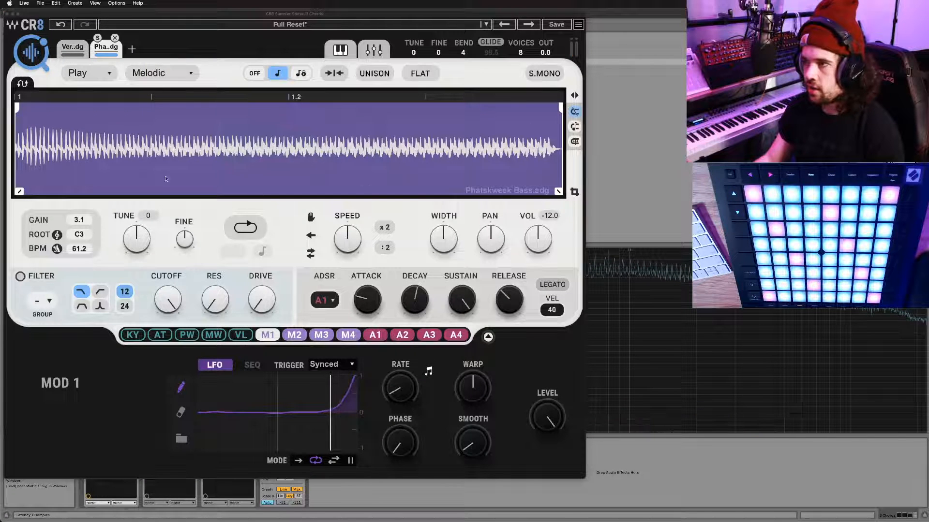
pyautogui.click(248, 229)
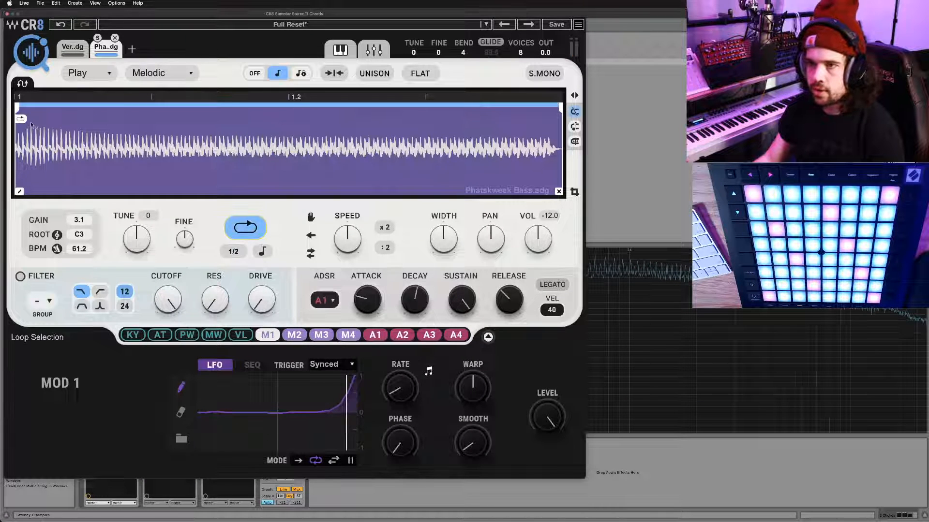
pyautogui.moveTo(31, 125); pyautogui.dragTo(189, 125)
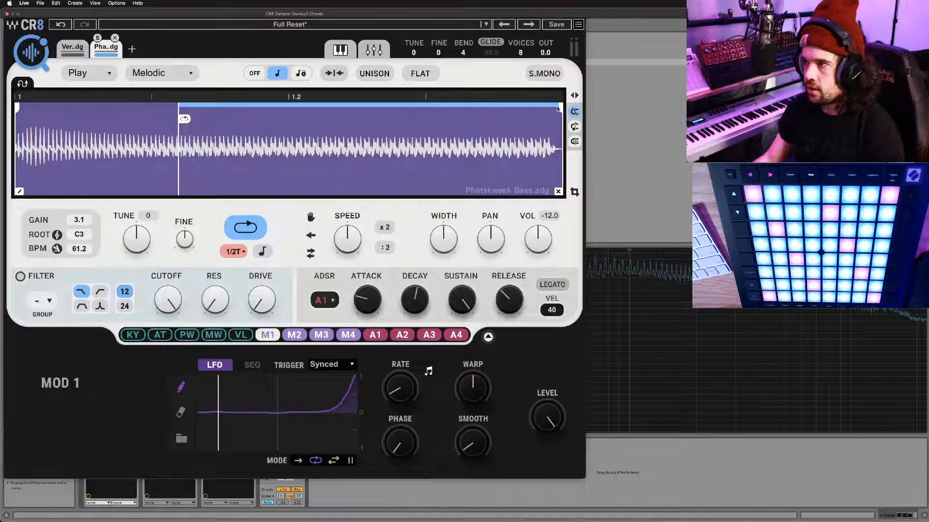
pyautogui.moveTo(557, 108); pyautogui.dragTo(462, 116)
pyautogui.moveTo(440, 192)
pyautogui.mouseDown()
pyautogui.moveTo(310, 192)
pyautogui.moveTo(441, 192)
pyautogui.mouseUp()
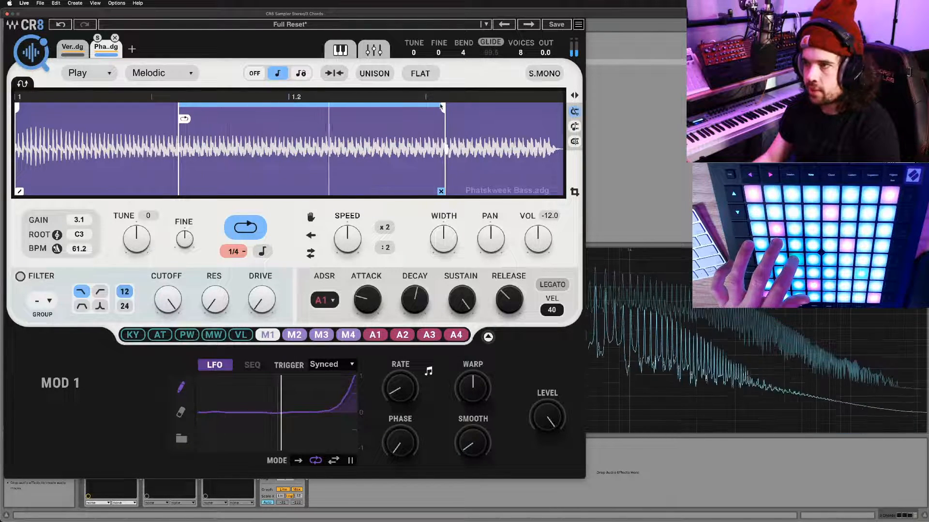
pyautogui.moveTo(445, 107); pyautogui.dragTo(201, 136)
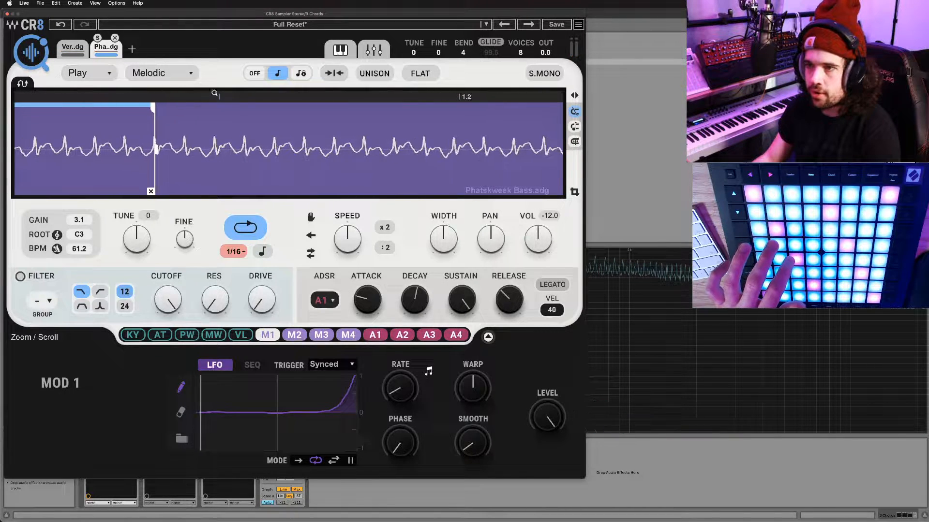
# Shorten the Phatskweek Bass loop to a single waveform cycle, about 1/64T long
pyautogui.moveTo(215, 93); pyautogui.dragTo(198, 105)
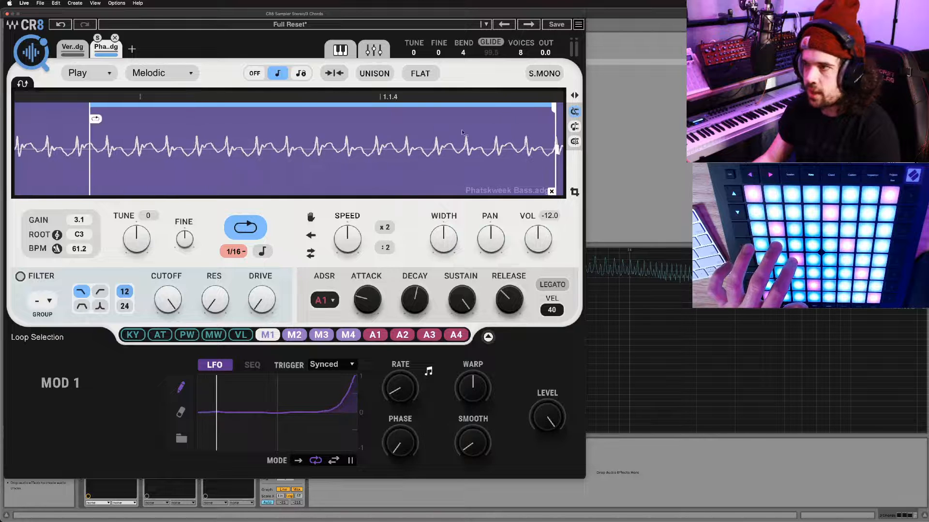
pyautogui.moveTo(554, 110); pyautogui.dragTo(198, 106)
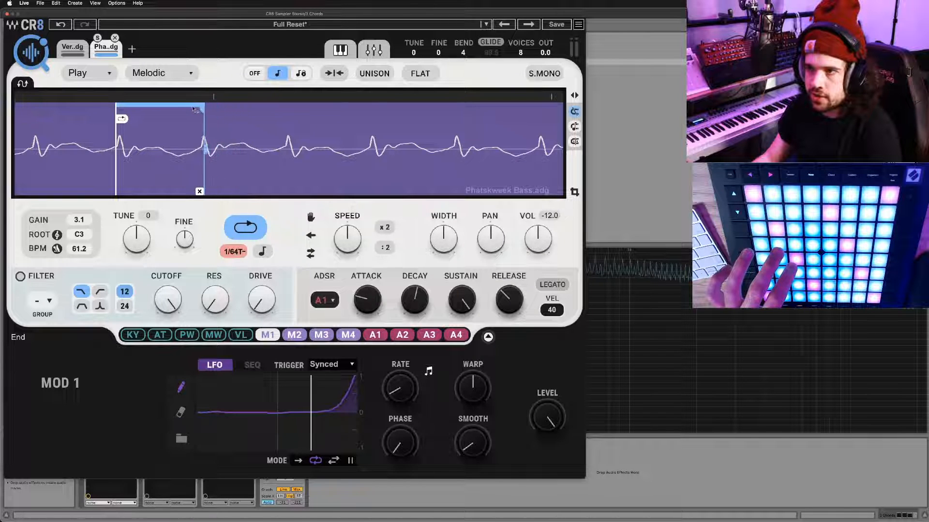
pyautogui.moveTo(188, 106); pyautogui.dragTo(188, 109)
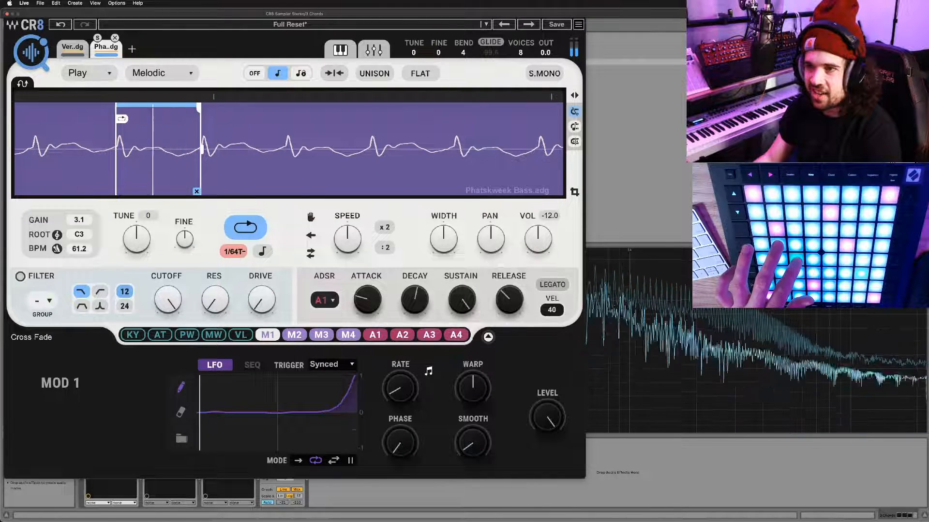
# Lengthen the Phatskweek Bass loop to about 1/4, start it further into the sample and add a loop crossfade
pyautogui.moveTo(200, 107); pyautogui.dragTo(407, 110)
pyautogui.moveTo(296, 97); pyautogui.dragTo(296, 53)
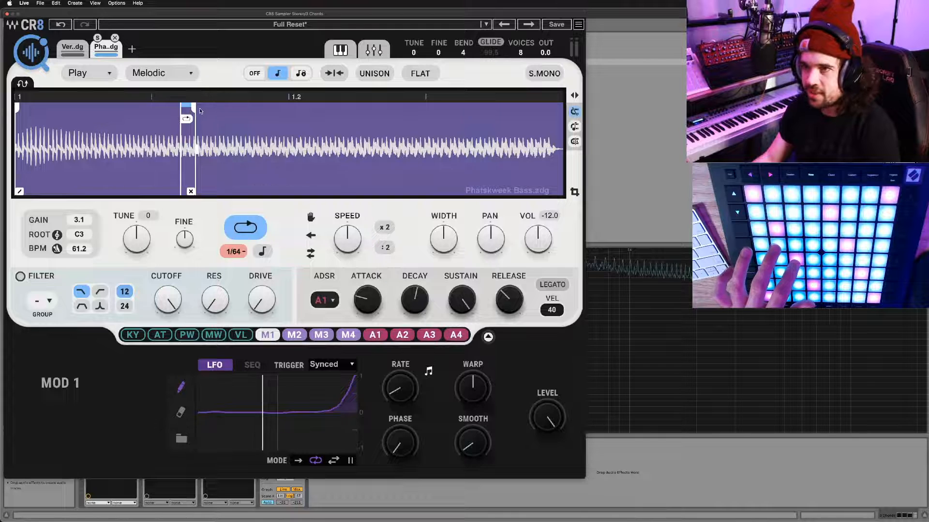
pyautogui.moveTo(198, 112); pyautogui.dragTo(480, 111)
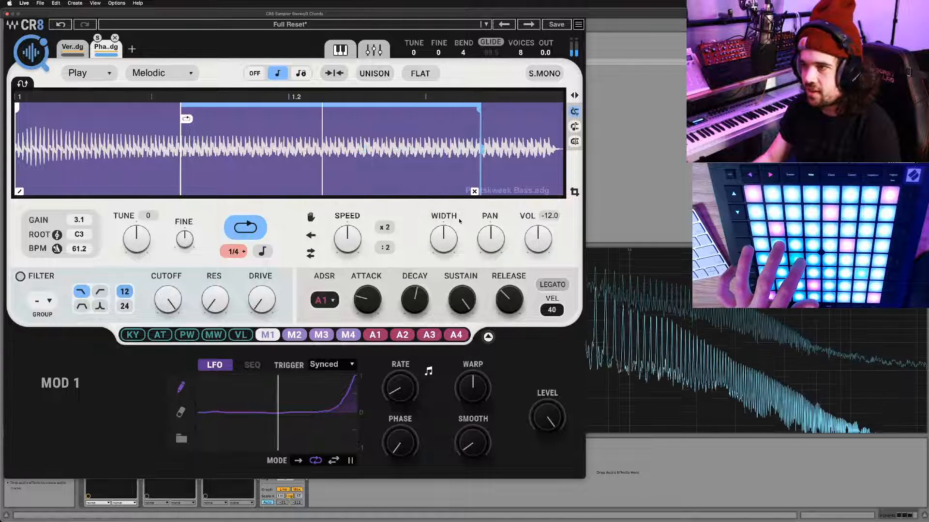
pyautogui.moveTo(469, 195); pyautogui.dragTo(371, 193)
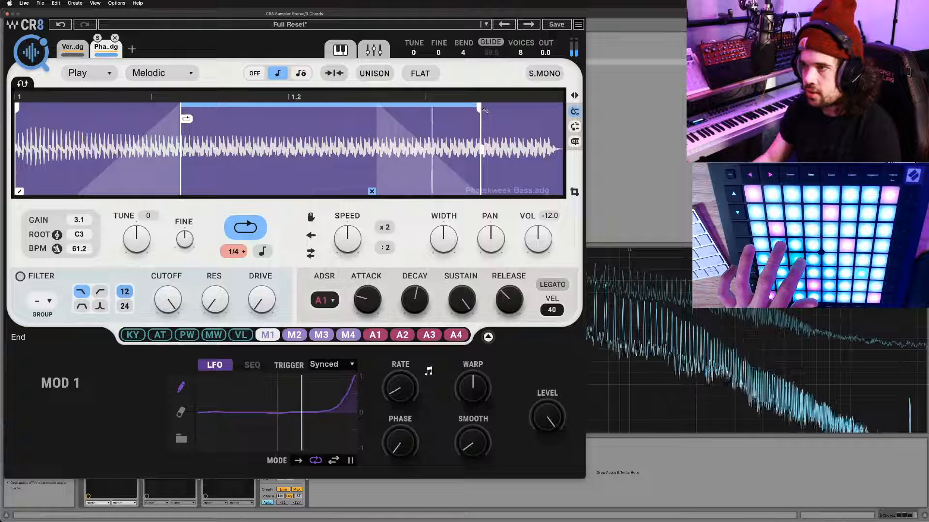
pyautogui.moveTo(485, 110); pyautogui.dragTo(516, 111)
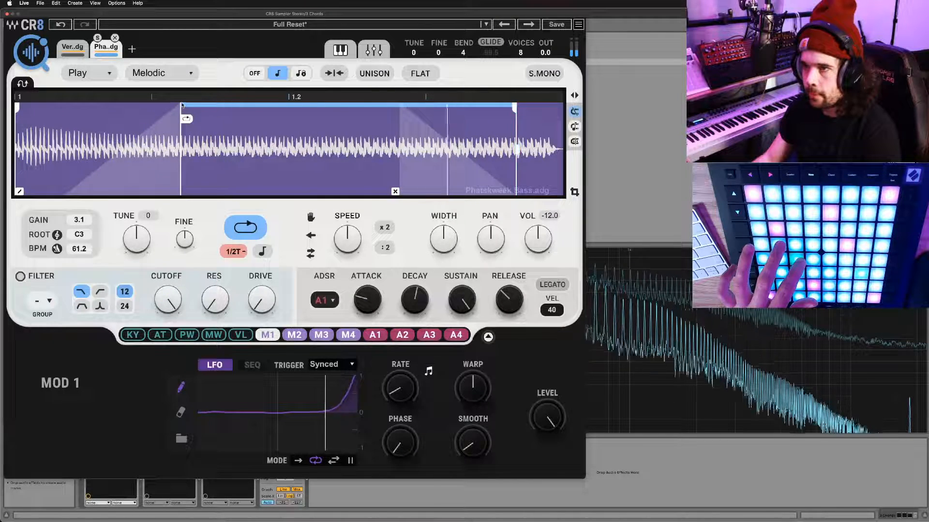
pyautogui.moveTo(181, 106); pyautogui.dragTo(224, 105)
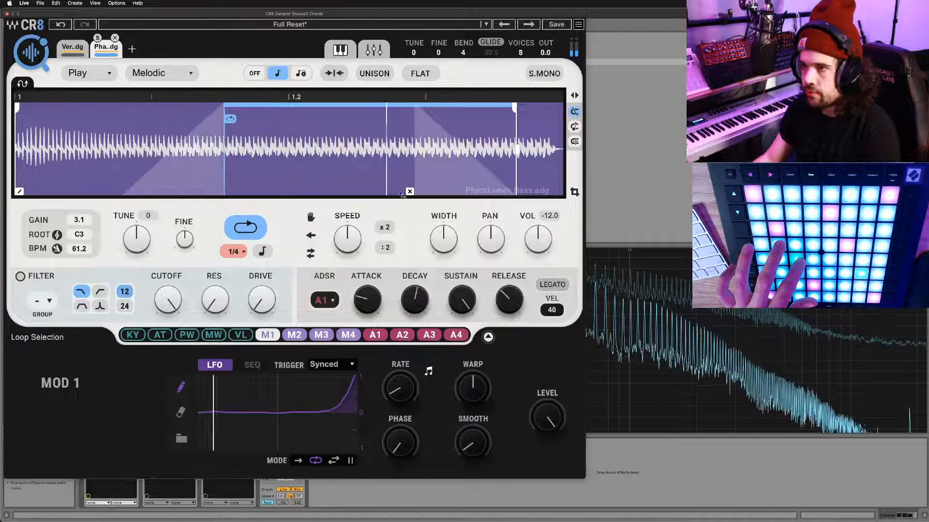
pyautogui.moveTo(401, 195)
pyautogui.mouseDown()
pyautogui.moveTo(271, 192)
pyautogui.moveTo(482, 192)
pyautogui.moveTo(451, 191)
pyautogui.mouseUp()
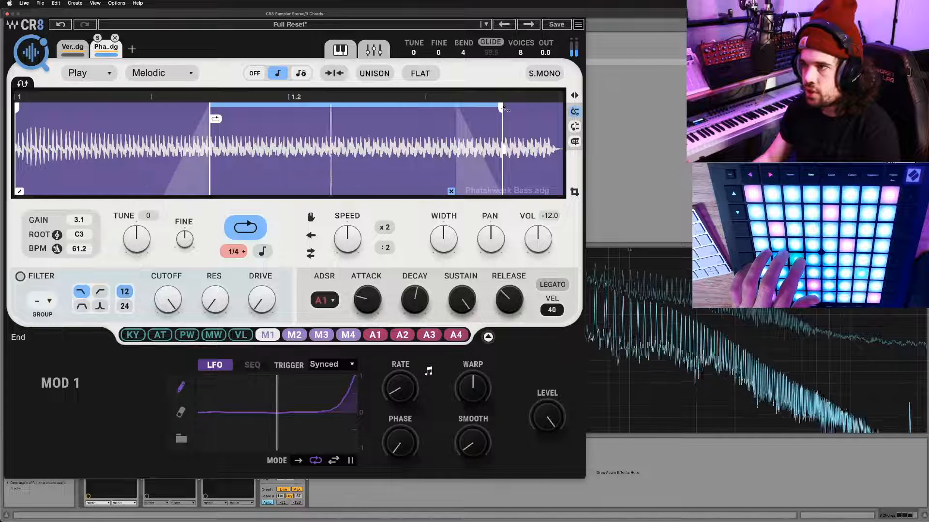
# Set the loop length to 1/4, shift the loop further into Phatskweek Bass and adjust its crossfade
pyautogui.moveTo(502, 107); pyautogui.dragTo(425, 110)
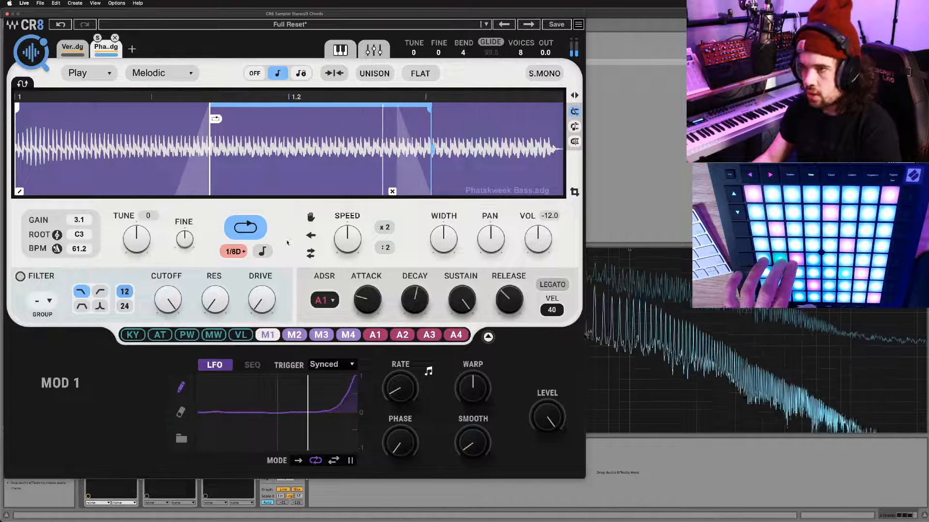
pyautogui.click(233, 251)
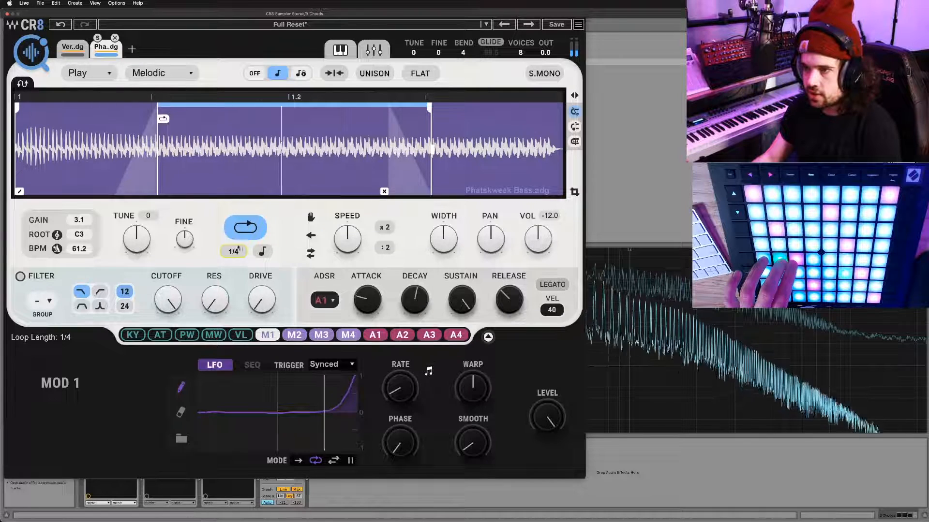
pyautogui.moveTo(264, 108); pyautogui.dragTo(303, 101)
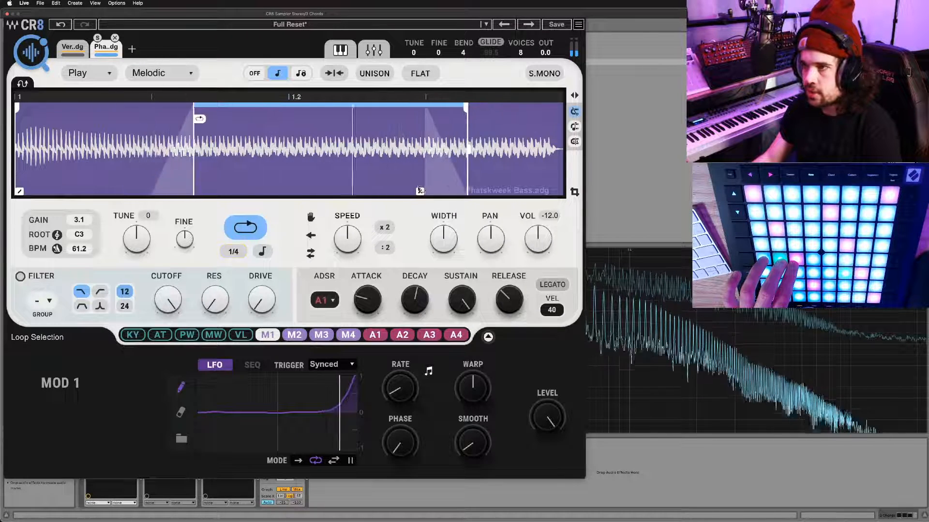
pyautogui.moveTo(420, 191); pyautogui.dragTo(447, 191)
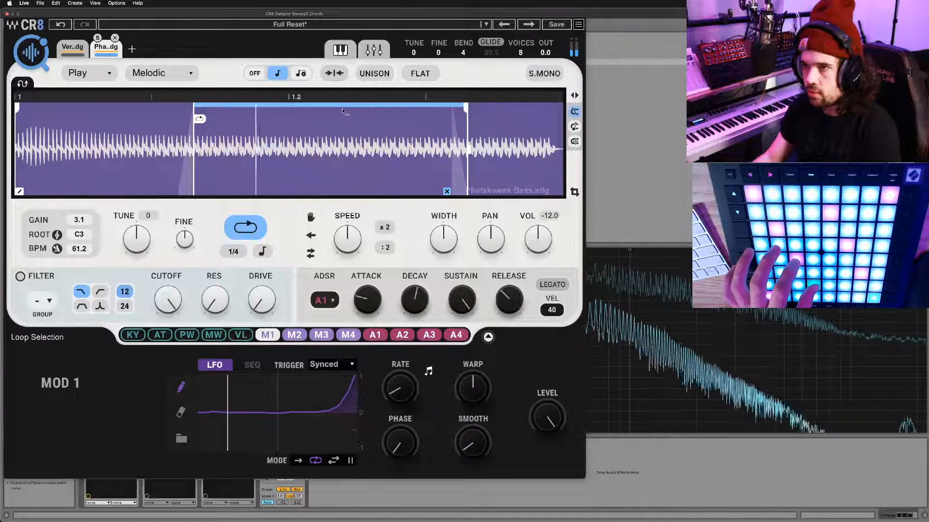
pyautogui.moveTo(342, 106); pyautogui.dragTo(352, 106)
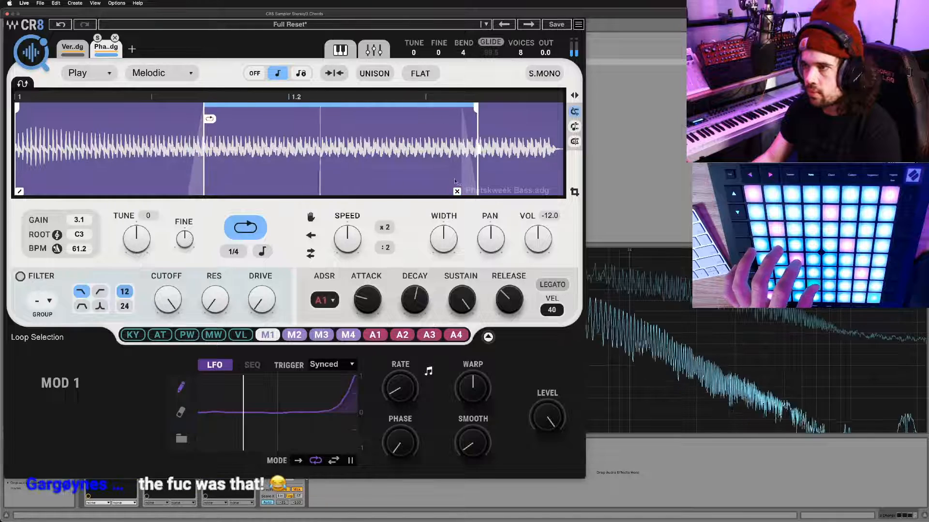
pyautogui.moveTo(456, 192); pyautogui.dragTo(425, 191)
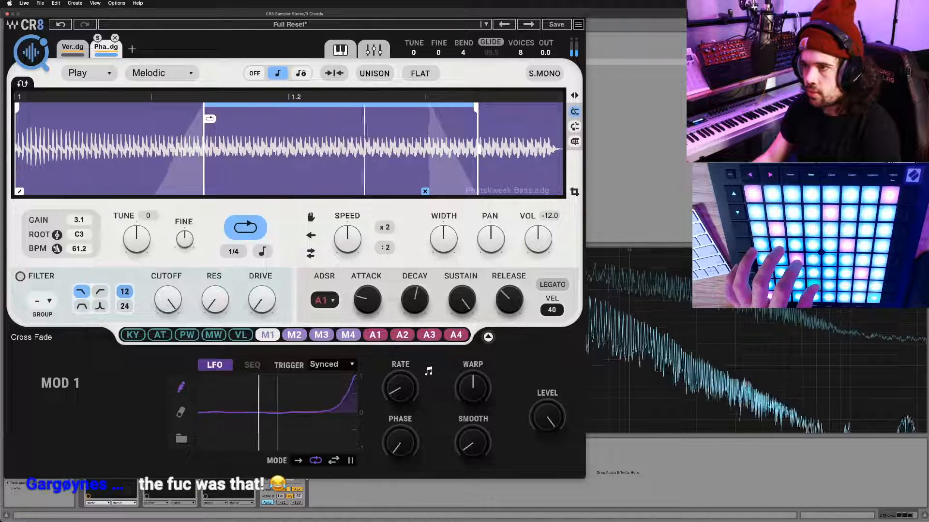
# Uncover the browser and expand the consolidated samples of the Pro-1 Sounds Project in the Behringer Pro-1 folder
pyautogui.moveTo(178, 17); pyautogui.dragTo(402, 22)
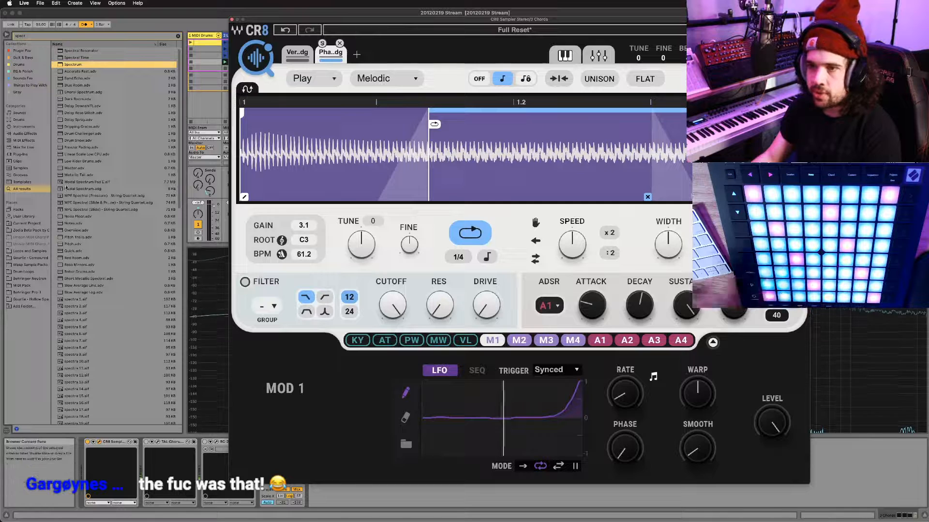
pyautogui.click(32, 292)
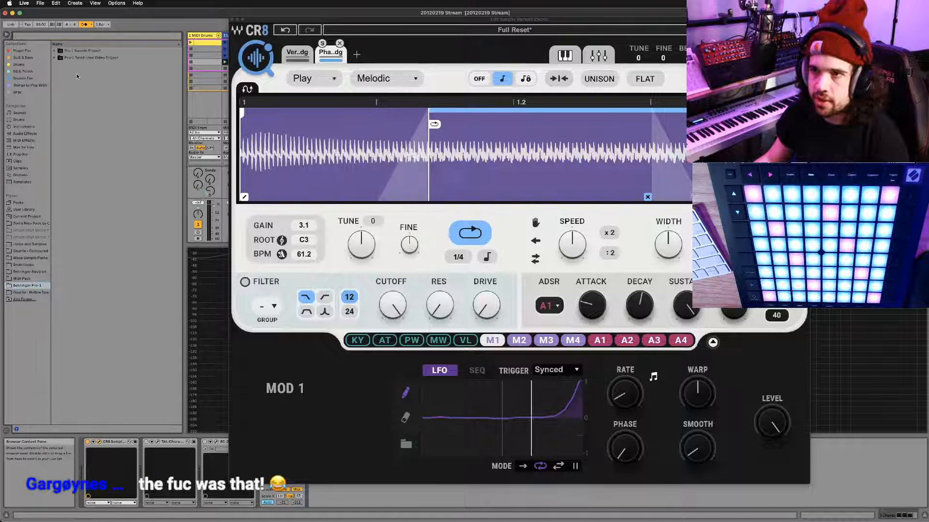
pyautogui.click(54, 52)
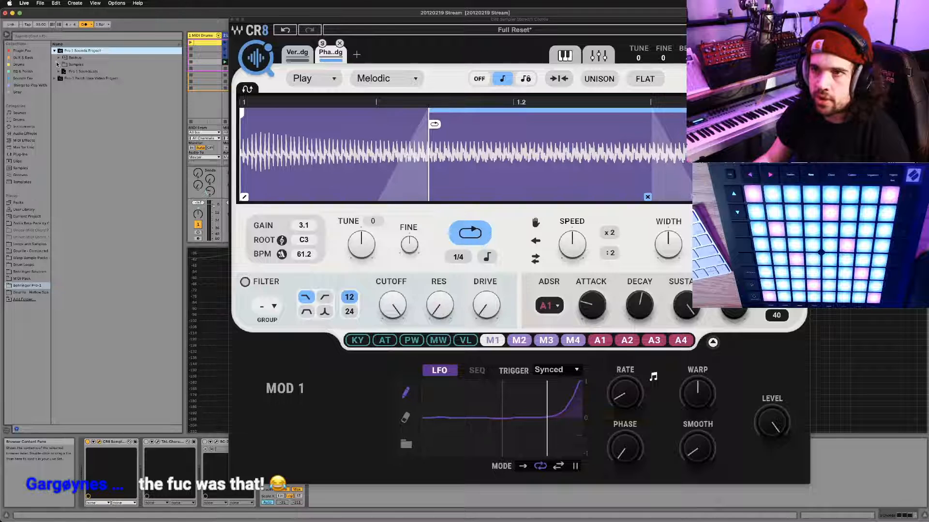
pyautogui.click(58, 64)
pyautogui.click(63, 71)
pyautogui.click(67, 79)
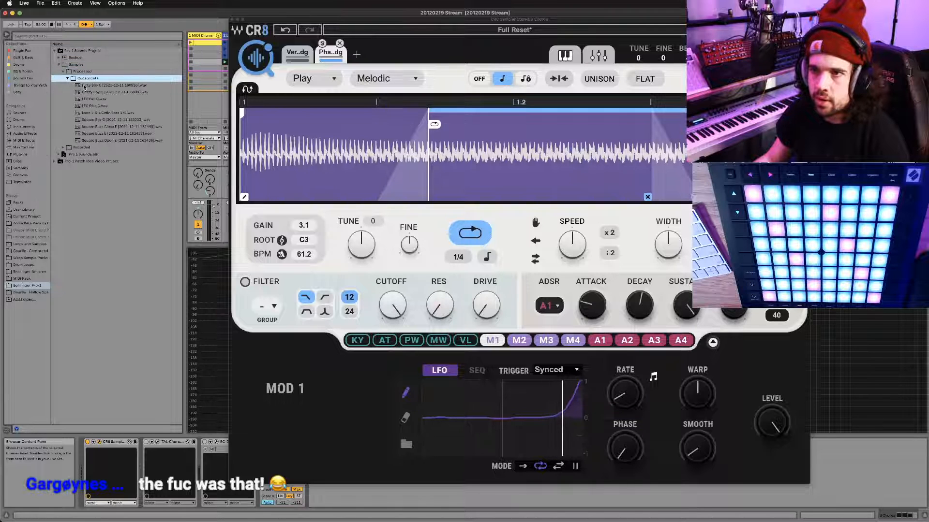
# Audition the Square Buzz samples and load the plain Square Buzz recording into CR8's second sampler in place of Phatskweek Bass
pyautogui.click(85, 128)
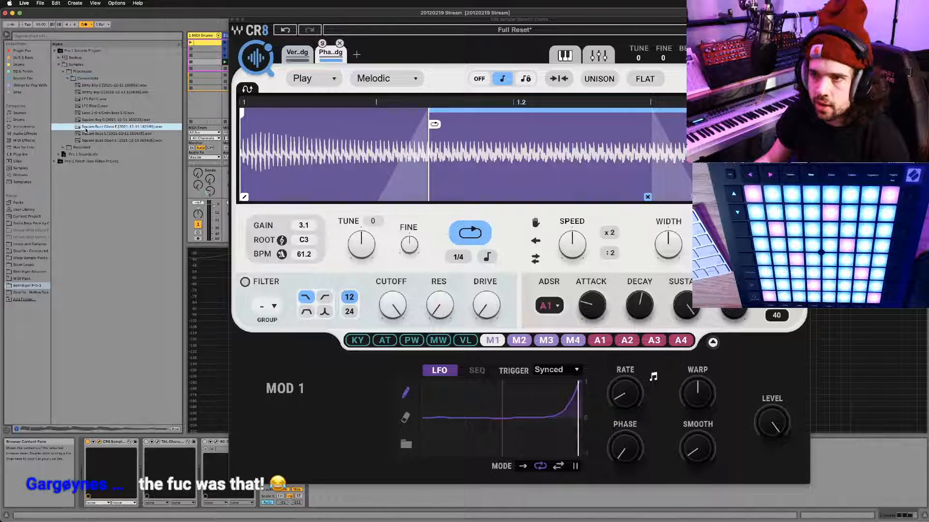
pyautogui.click(88, 134)
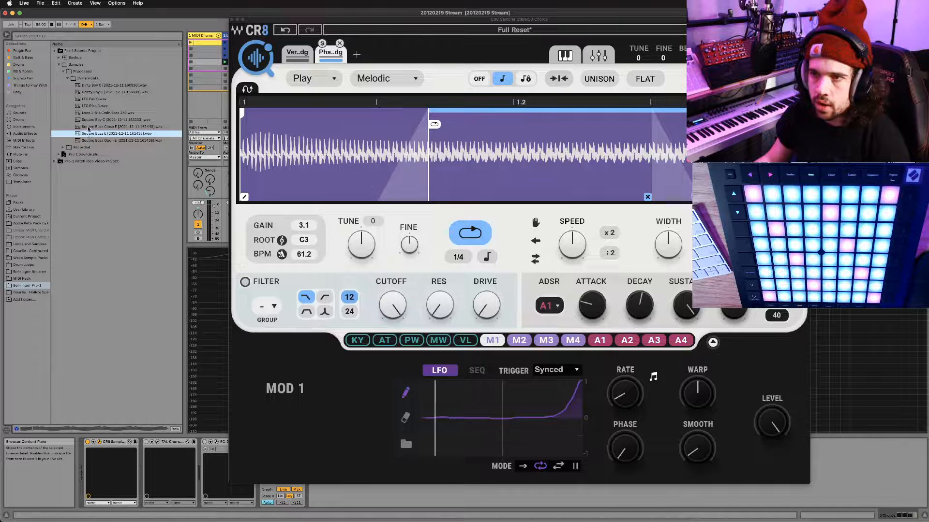
pyautogui.click(89, 121)
pyautogui.click(114, 134)
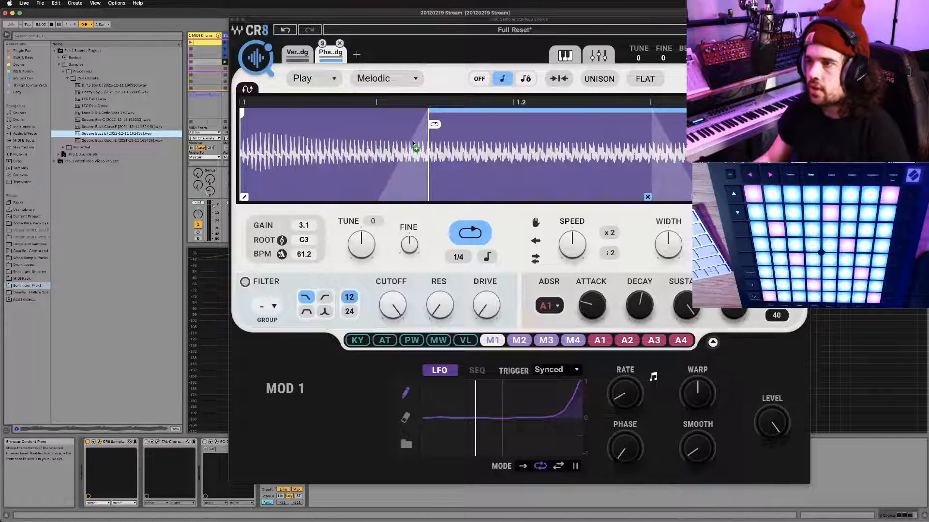
pyautogui.moveTo(413, 143); pyautogui.dragTo(413, 144)
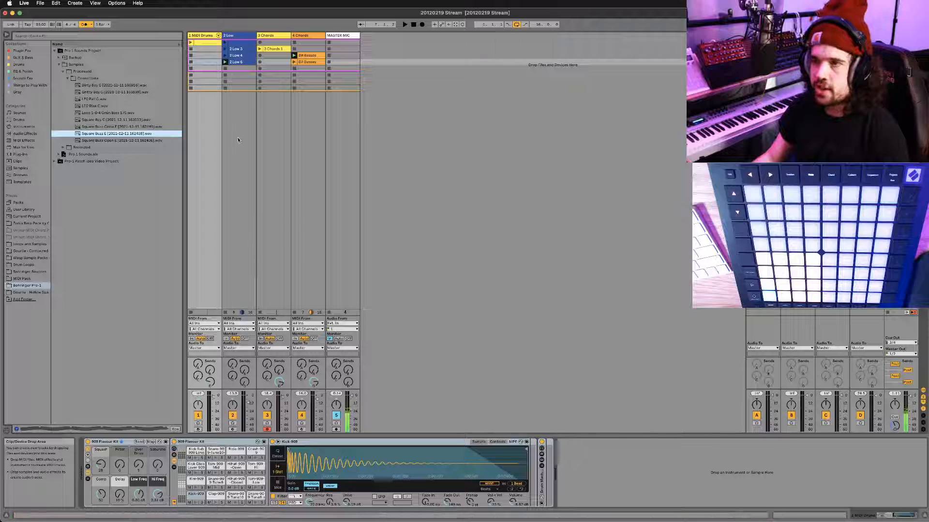
# Return to the first Chords track's CR8 Sampler and move the Square Buzz sample's start point slightly later
pyautogui.click(267, 122)
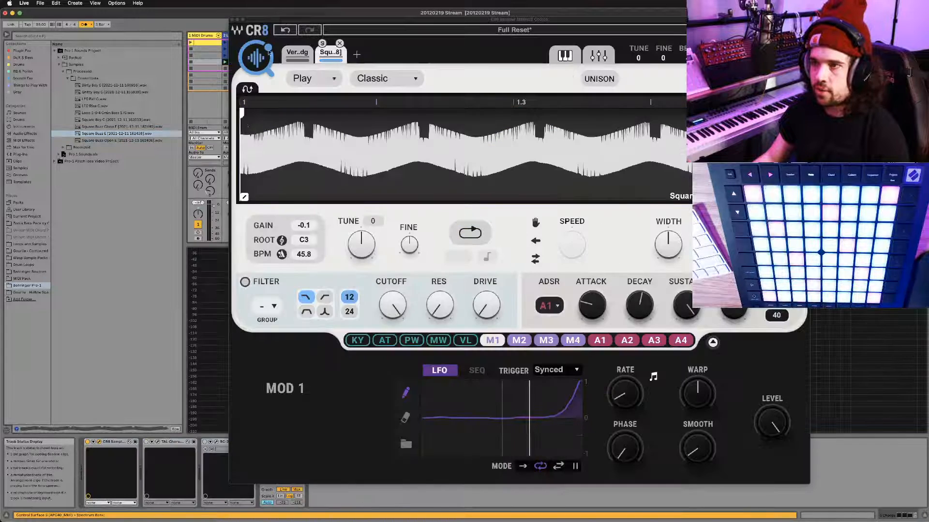
pyautogui.moveTo(320, 22); pyautogui.dragTo(272, 90)
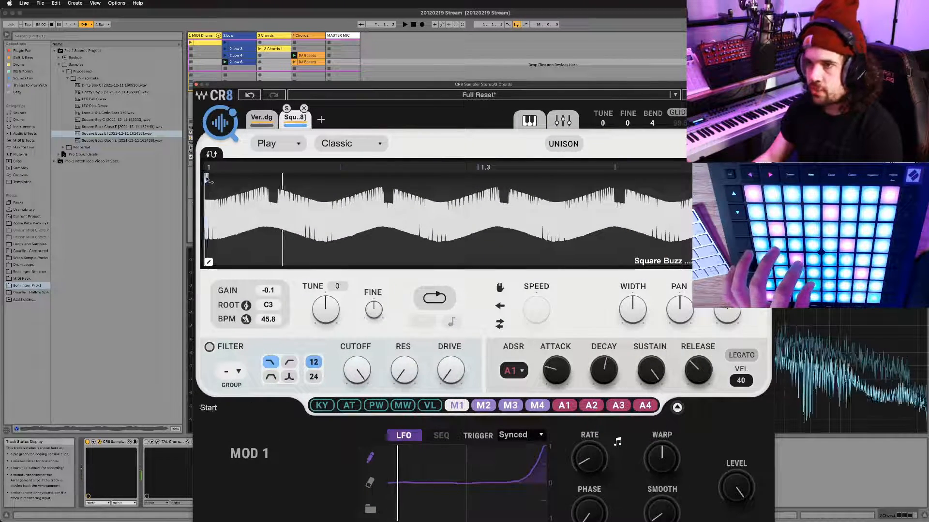
pyautogui.moveTo(211, 178)
pyautogui.mouseDown()
pyautogui.moveTo(242, 179)
pyautogui.moveTo(223, 180)
pyautogui.mouseUp()
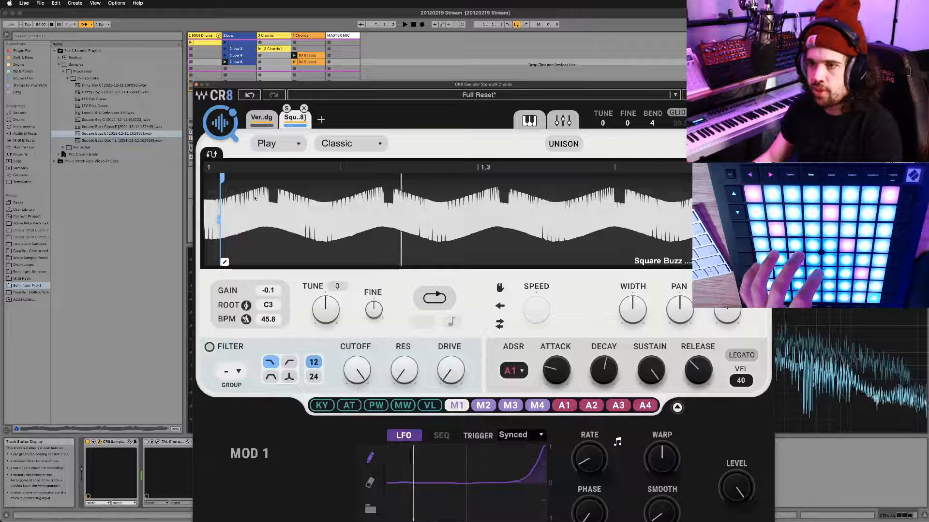
# Return the Square Buzz sample's start point to the beginning and enable a loop that starts about a third into the waveform
pyautogui.moveTo(222, 186); pyautogui.dragTo(205, 183)
pyautogui.click(435, 298)
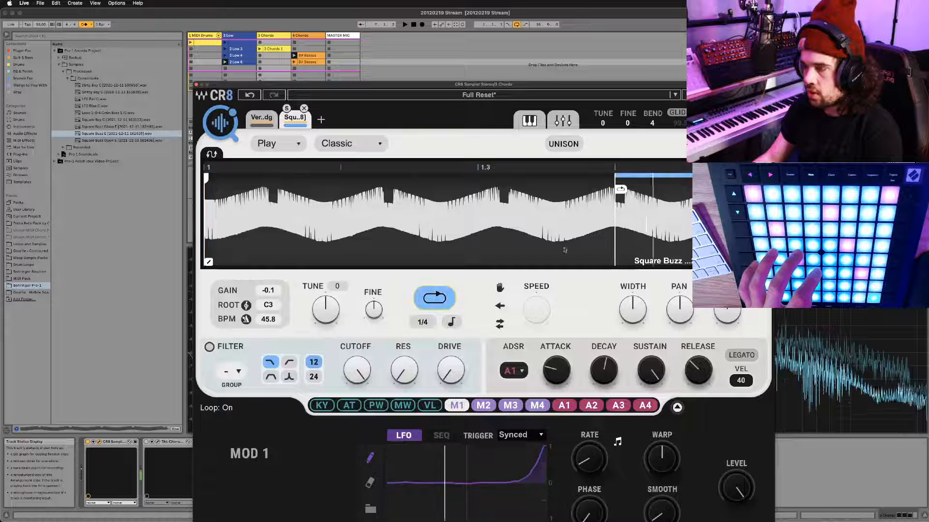
pyautogui.moveTo(606, 188); pyautogui.dragTo(392, 187)
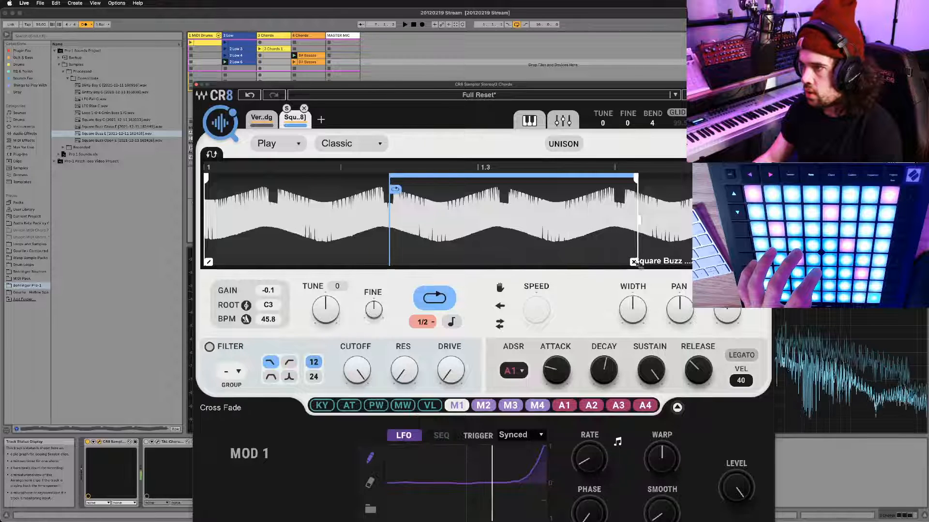
# Shorten the Square Buzz loop to 1/4D by moving its end point earlier and give it a short crossfade
pyautogui.moveTo(633, 261); pyautogui.dragTo(568, 262)
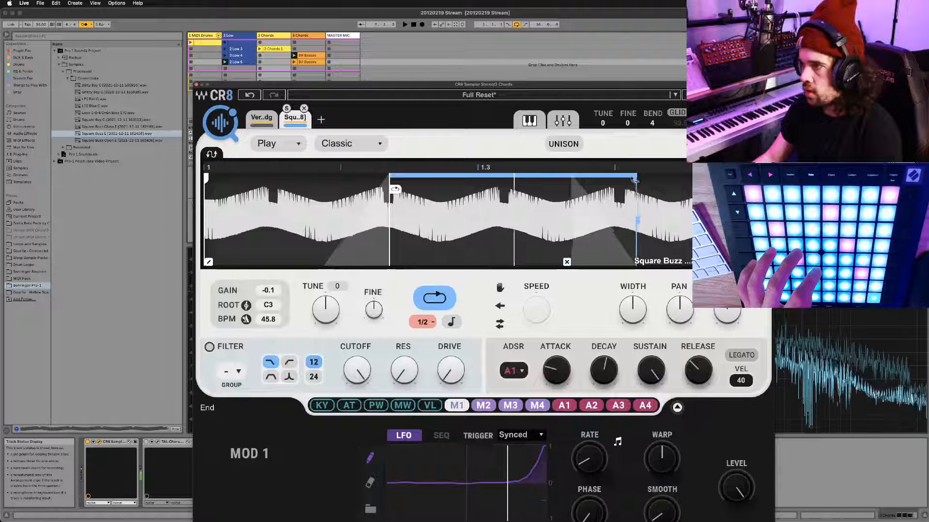
pyautogui.moveTo(638, 181)
pyautogui.mouseDown()
pyautogui.moveTo(605, 180)
pyautogui.moveTo(615, 180)
pyautogui.mouseUp()
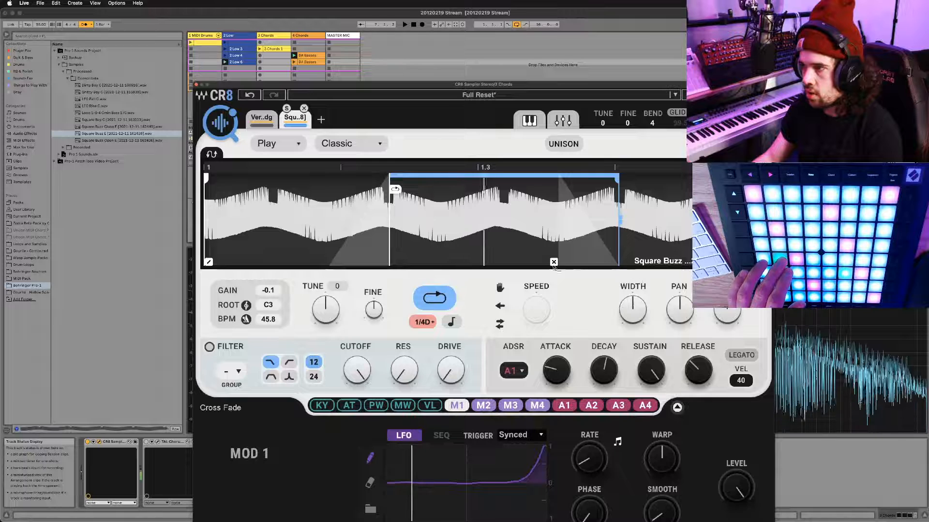
pyautogui.moveTo(554, 263); pyautogui.dragTo(598, 262)
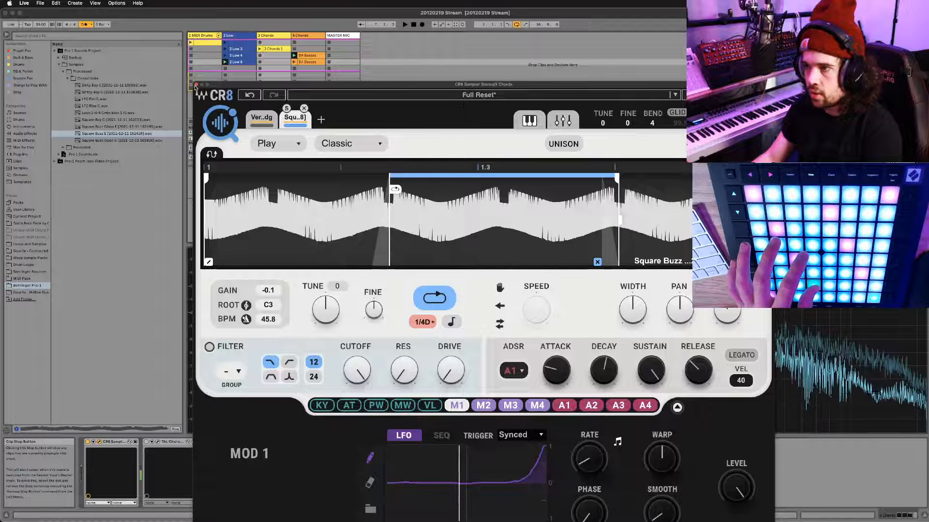
# Enable the low-pass filter for Square Buzz, lower its cutoff to just below midway and add a little drive
pyautogui.moveTo(698, 370); pyautogui.dragTo(697, 370)
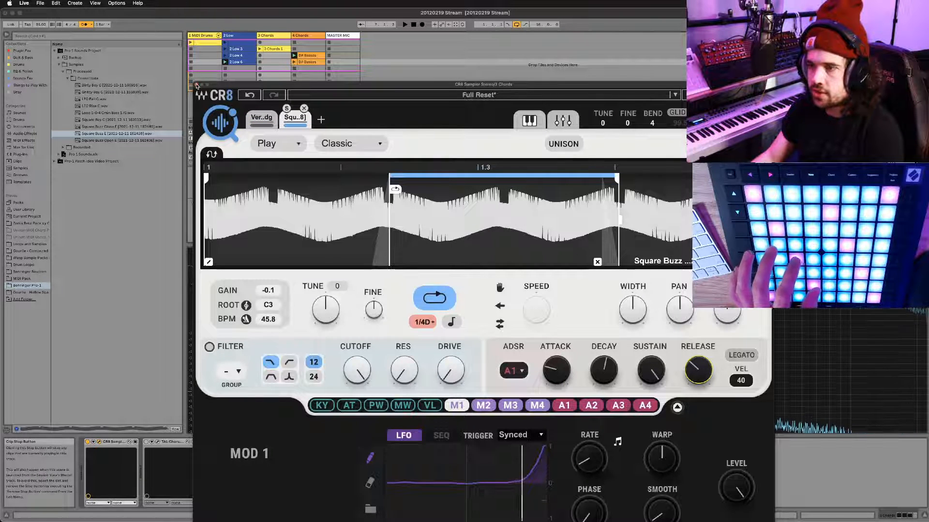
pyautogui.moveTo(359, 380); pyautogui.dragTo(358, 408)
pyautogui.click(209, 347)
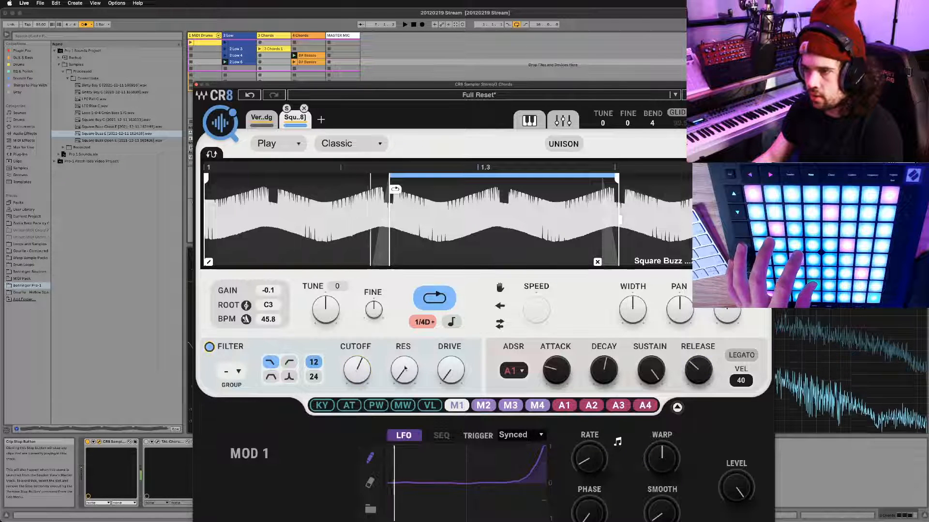
pyautogui.moveTo(357, 361); pyautogui.dragTo(451, 371)
pyautogui.click(450, 370)
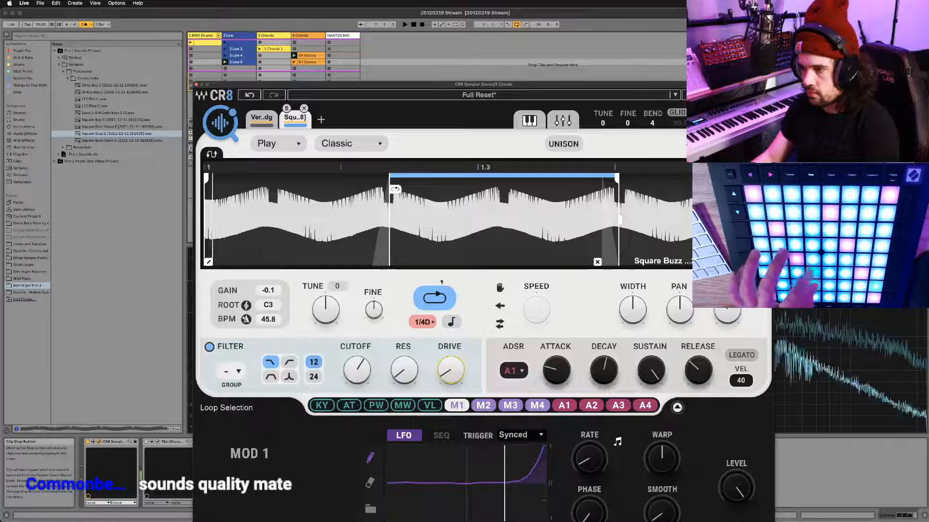
pyautogui.moveTo(356, 370)
pyautogui.mouseDown()
pyautogui.moveTo(356, 385)
pyautogui.moveTo(357, 368)
pyautogui.moveTo(357, 375)
pyautogui.mouseUp()
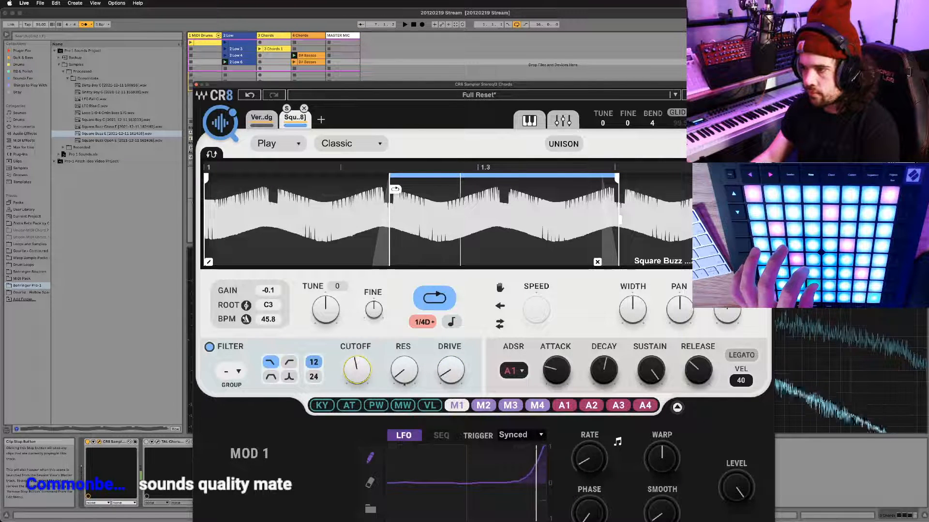
# Assign Mod 2 to the Square Buzz filter cutoff with an amount of 28 and slow the LFO's synced rate
pyautogui.moveTo(485, 407); pyautogui.dragTo(341, 358)
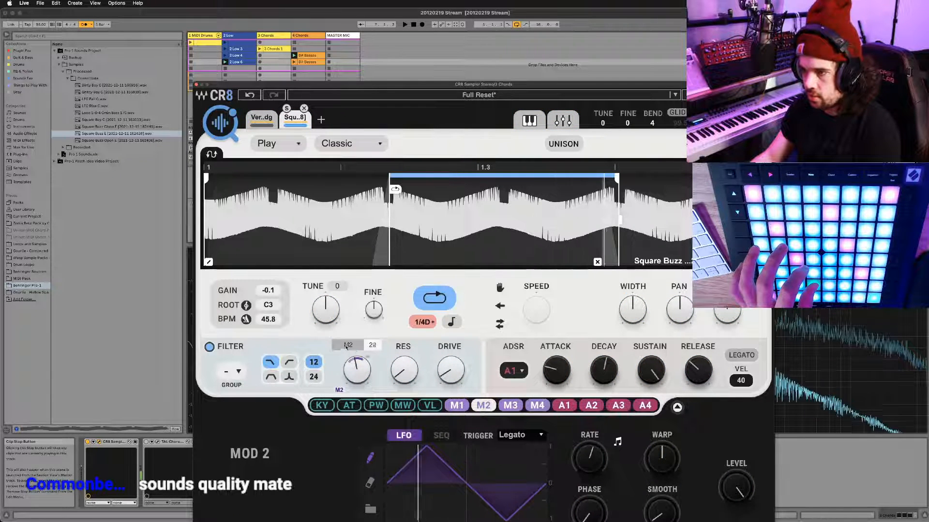
pyautogui.moveTo(590, 458); pyautogui.dragTo(589, 472)
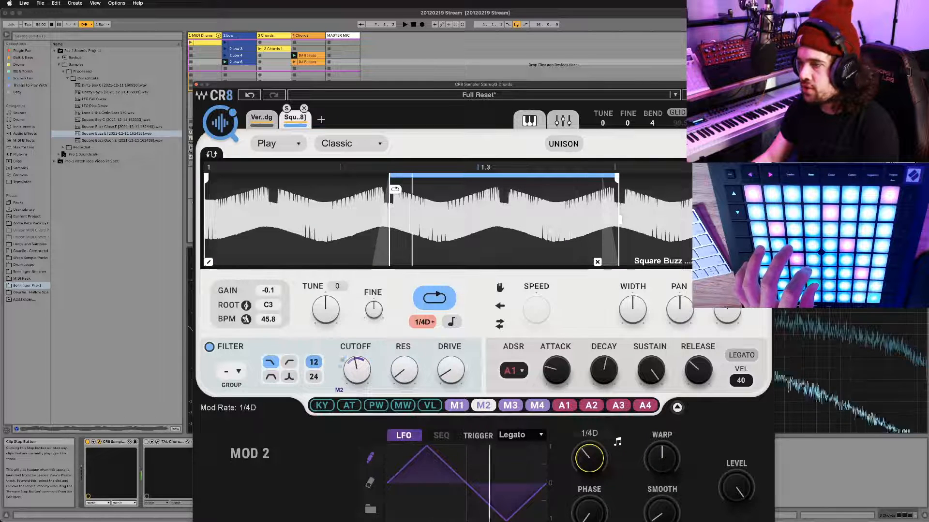
pyautogui.moveTo(583, 453); pyautogui.dragTo(583, 458)
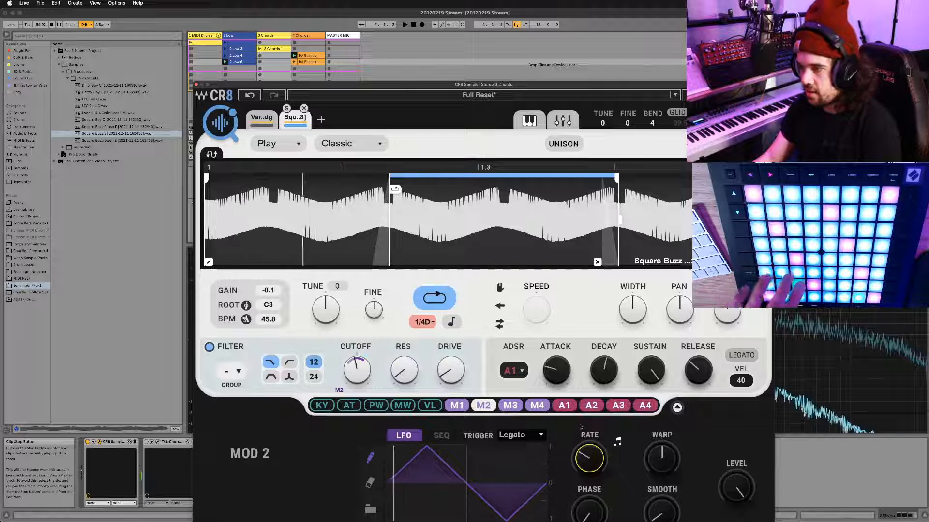
pyautogui.moveTo(584, 455); pyautogui.dragTo(588, 458)
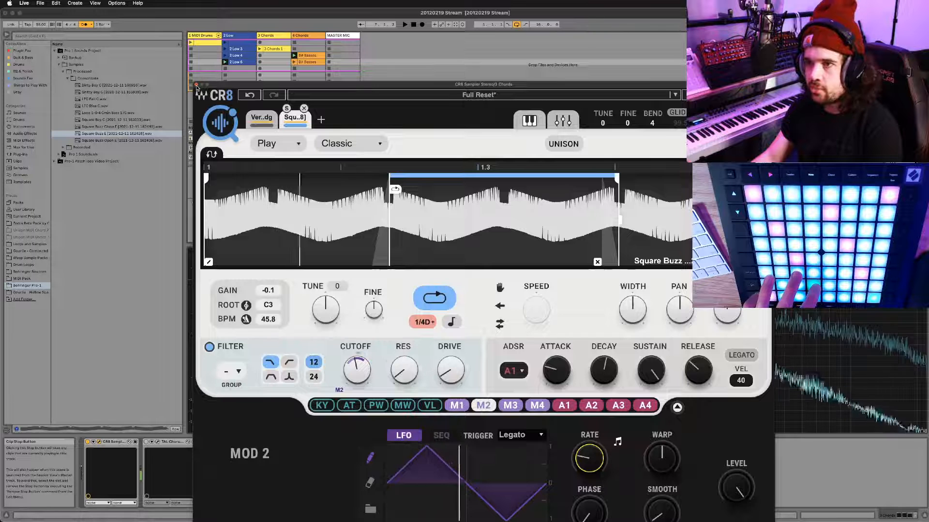
# Try the TAL-Chorus-LX effect on the first Chords track with a higher dry/wet mix
pyautogui.click(574, 145)
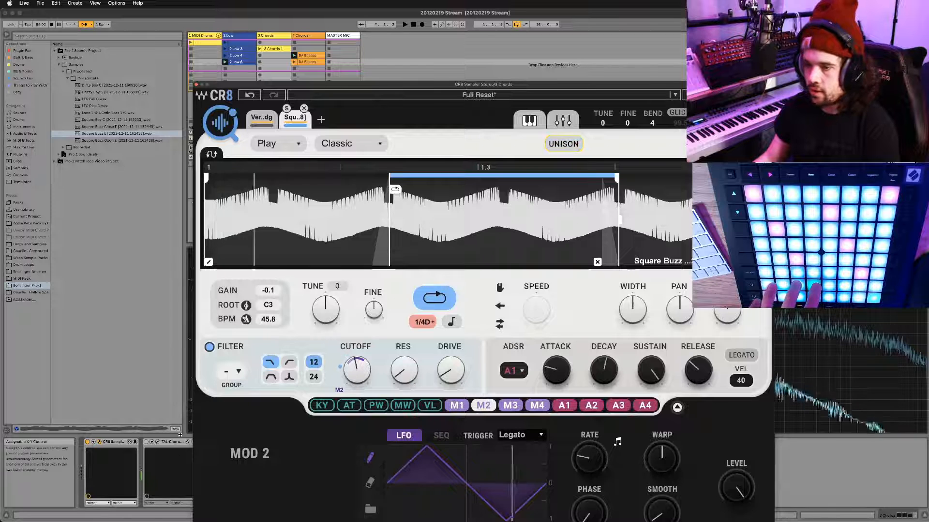
pyautogui.click(147, 443)
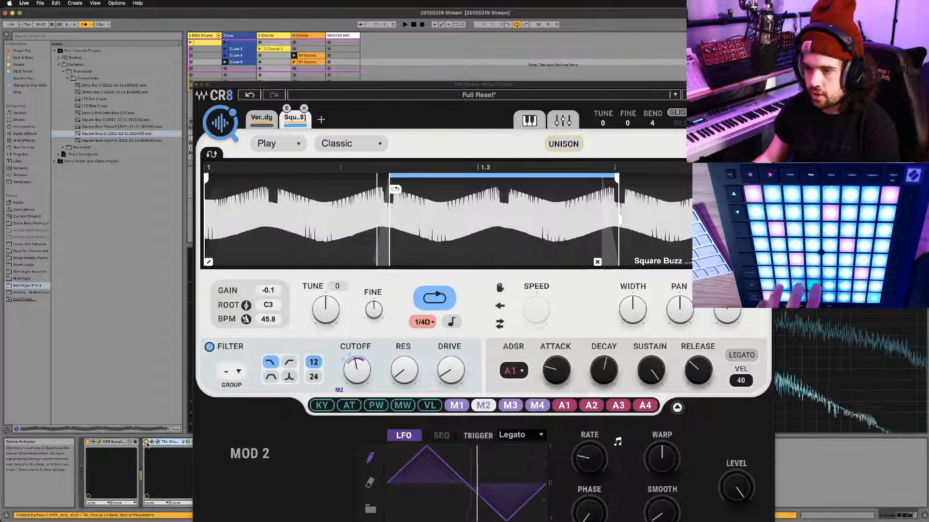
pyautogui.click(157, 442)
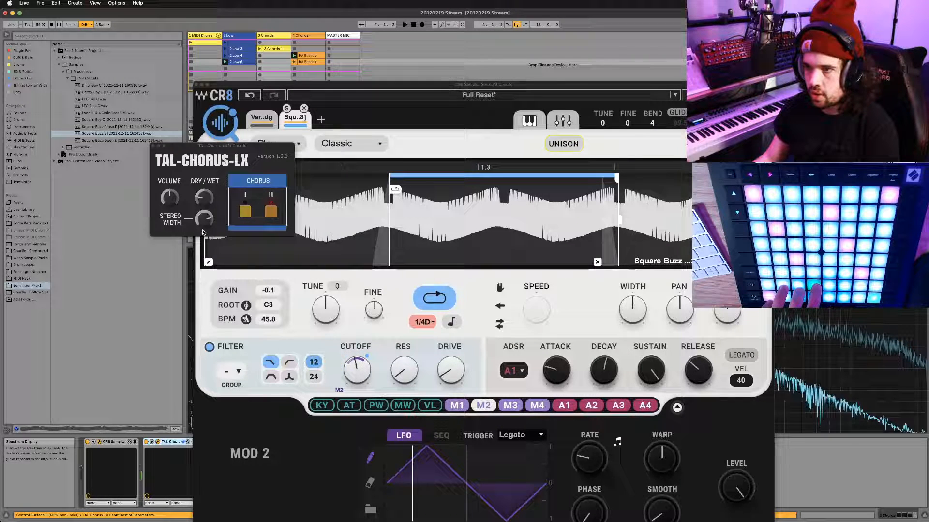
pyautogui.click(207, 195)
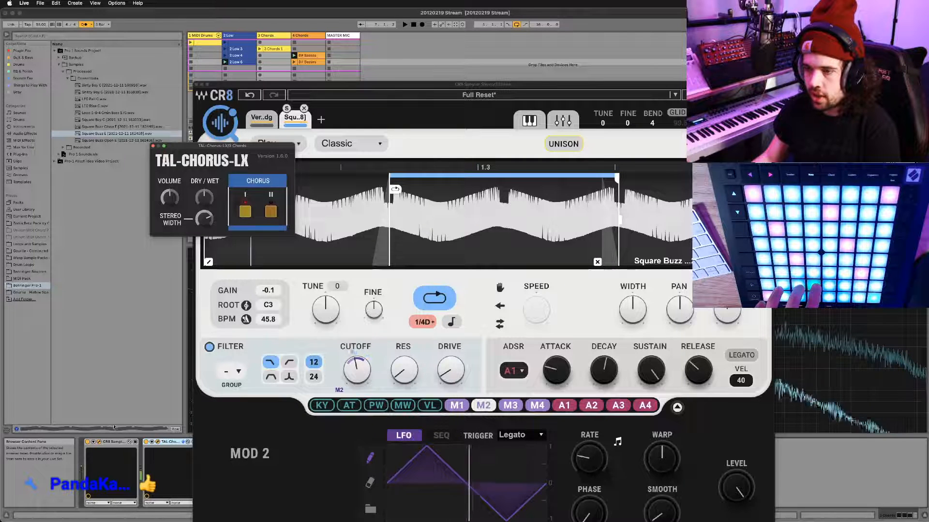
# Turn on Unison for the Square Buzz sample and close the TAL-Chorus-LX and CR8 Sampler windows
pyautogui.click(559, 147)
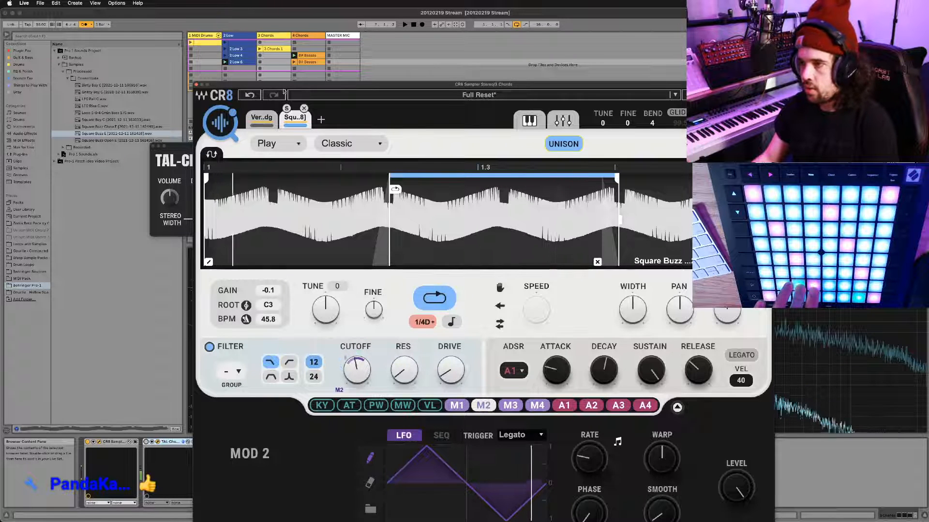
pyautogui.click(153, 149)
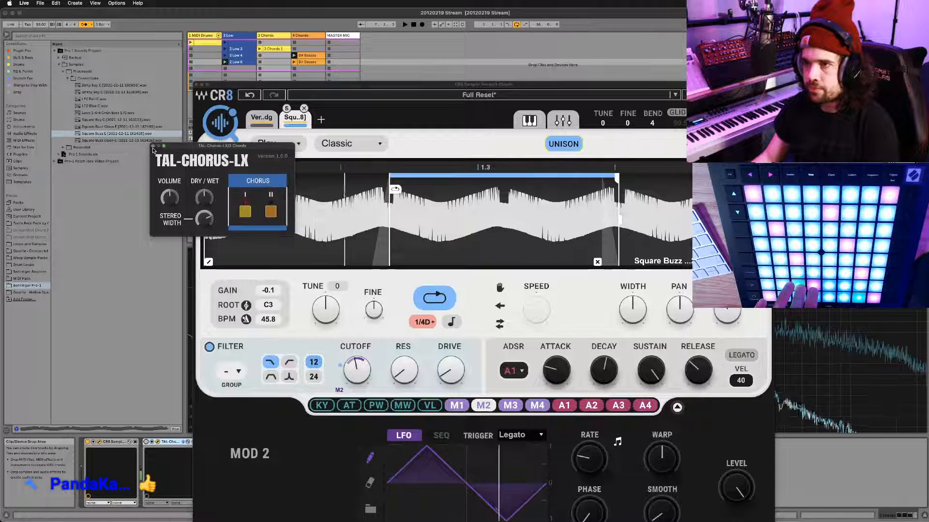
pyautogui.click(153, 147)
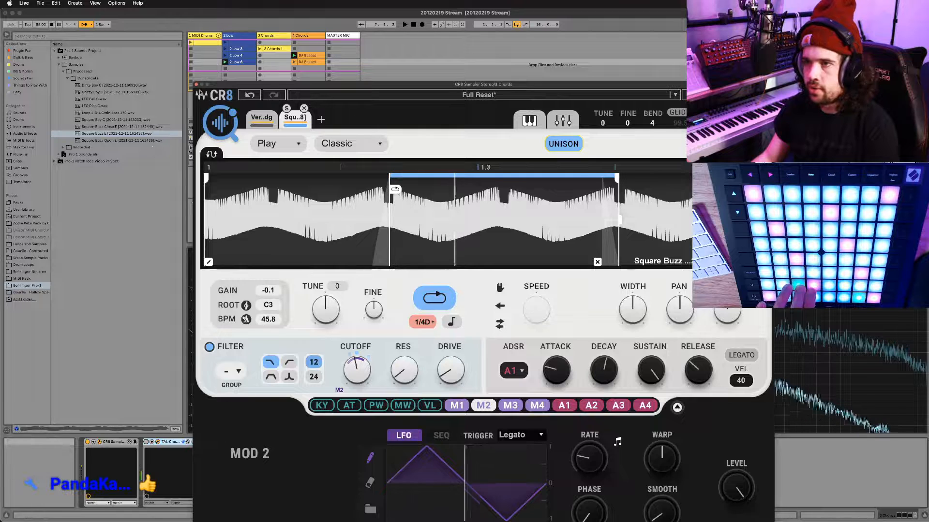
pyautogui.click(197, 85)
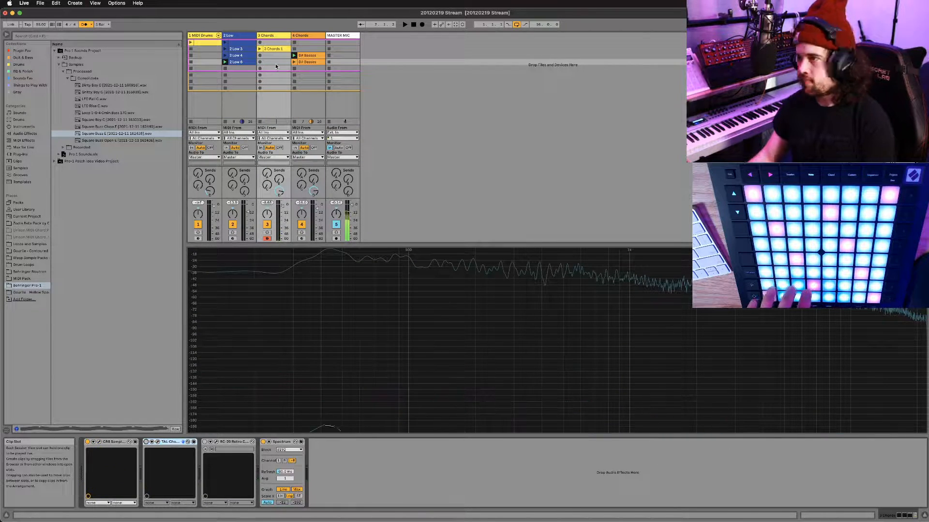
# Reopen the first Chords track's CR8 Sampler and set the Square Buzz sample's root note to E1 with automatic detection
pyautogui.press('space')
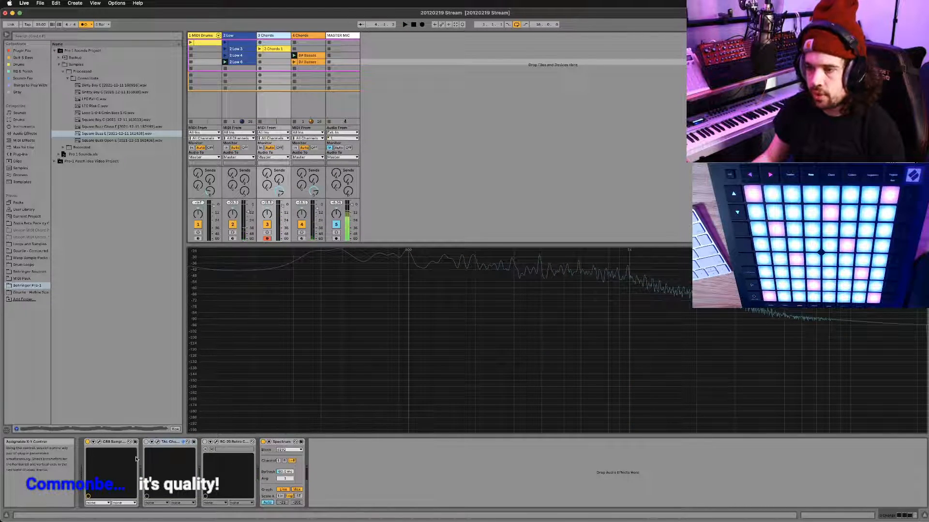
pyautogui.click(98, 443)
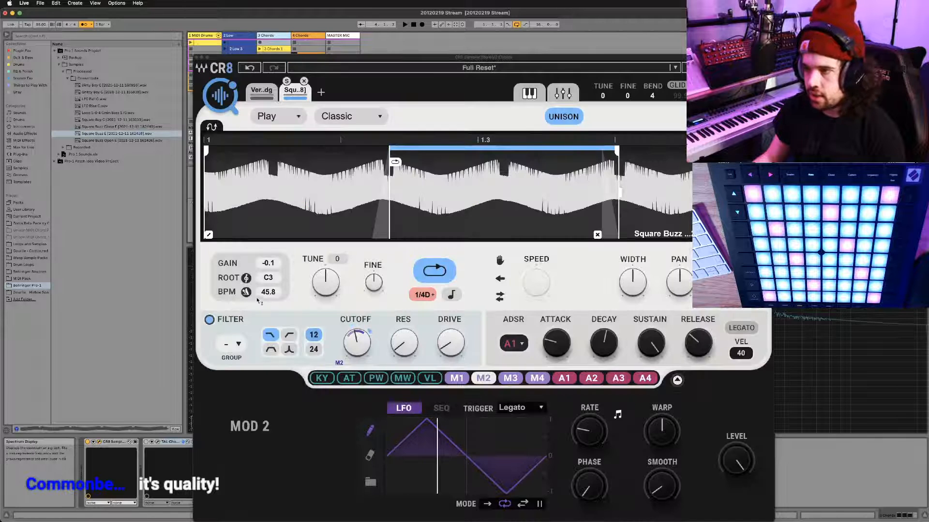
pyautogui.click(248, 277)
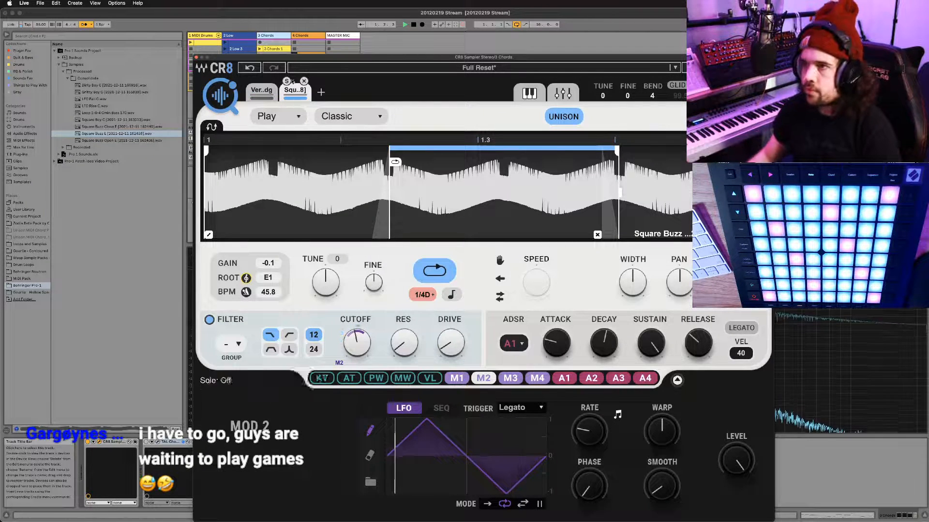
# Stop playback and open the newly recorded 3 Chords 2 clip's notes, closing the CR8 Sampler window covering them
pyautogui.moveTo(290, 57); pyautogui.dragTo(327, 127)
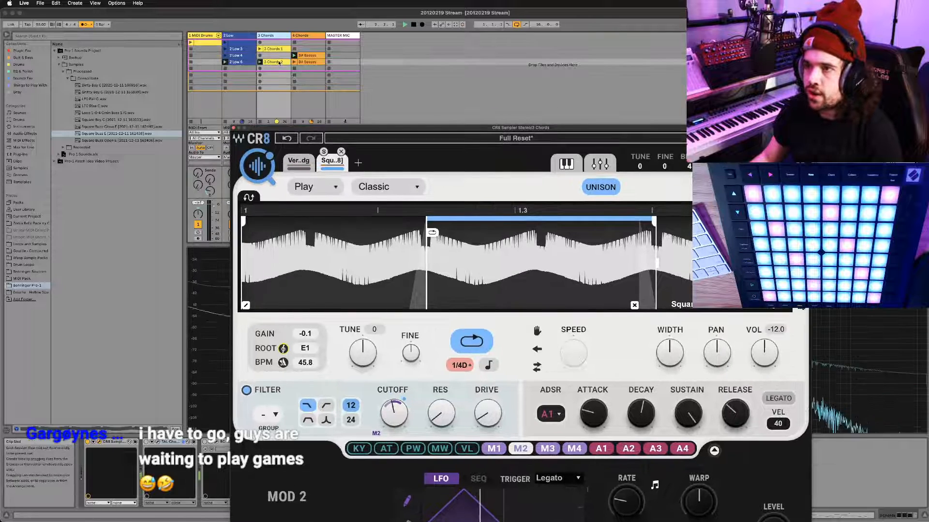
pyautogui.press('space')
pyautogui.doubleClick(277, 63)
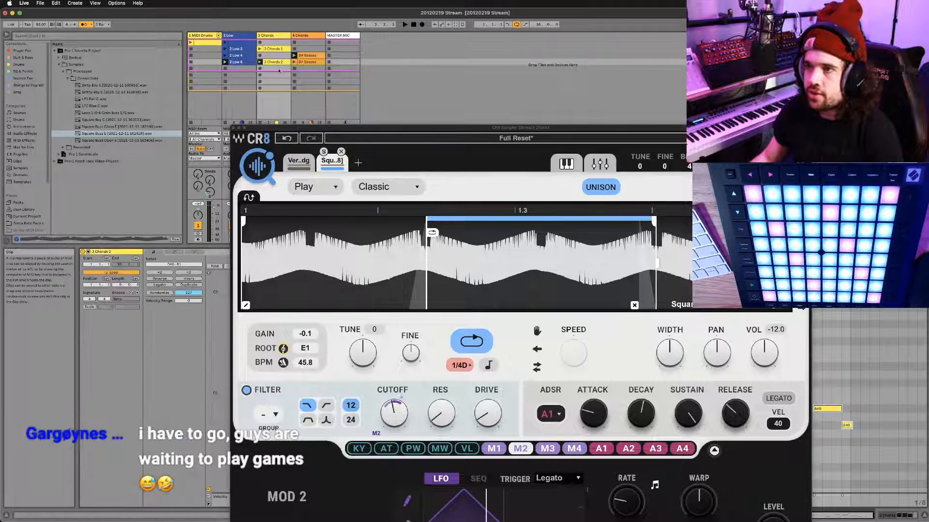
pyautogui.click(235, 128)
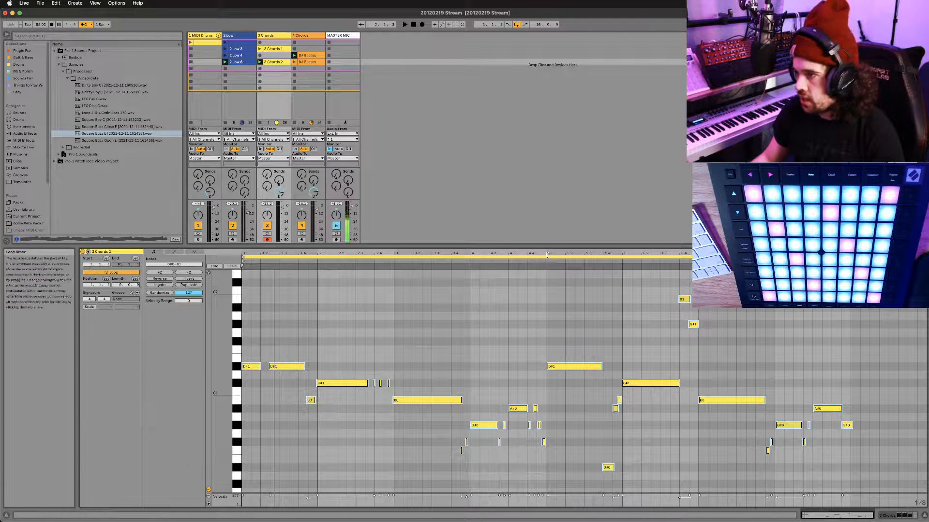
# Set the 3 Chords 2 clip's loop to run from 5.1.1 to 9.1.1 and save the set
pyautogui.moveTo(243, 258); pyautogui.dragTo(547, 258)
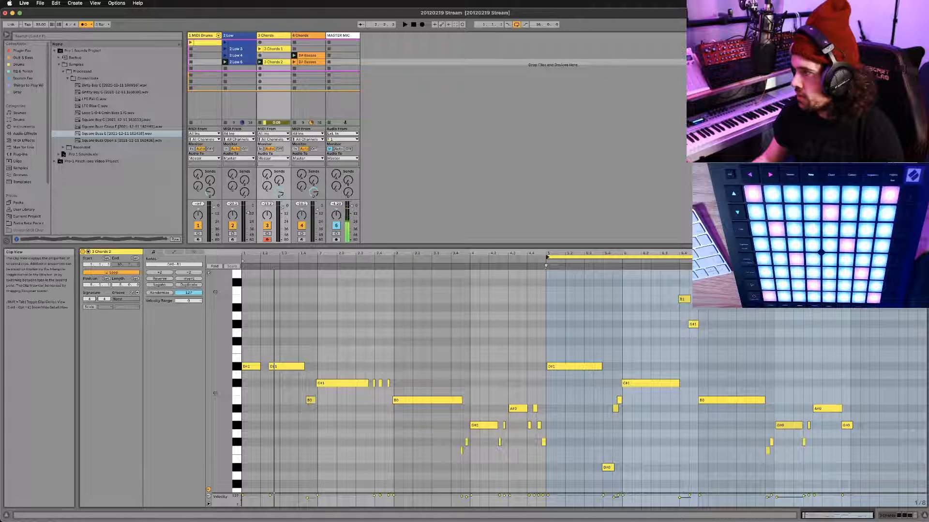
pyautogui.moveTo(926, 256); pyautogui.dragTo(851, 257)
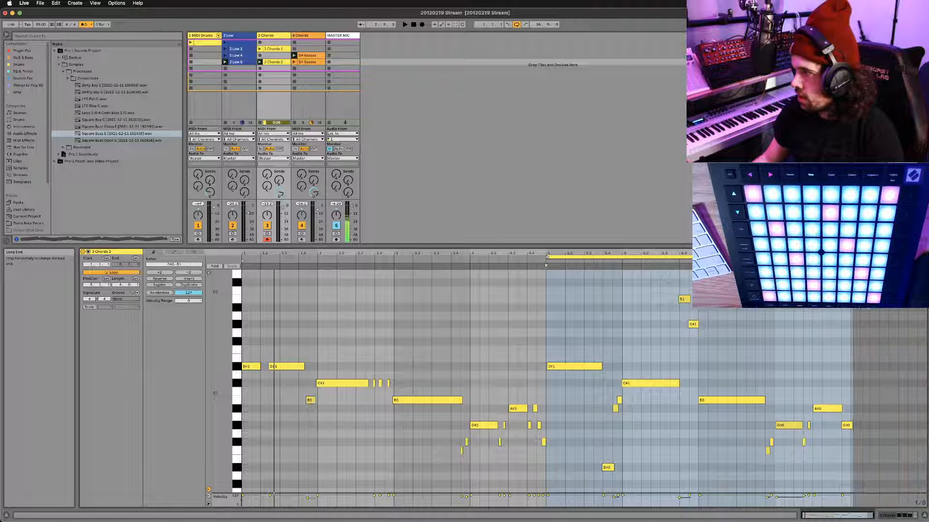
pyautogui.press('super+s')
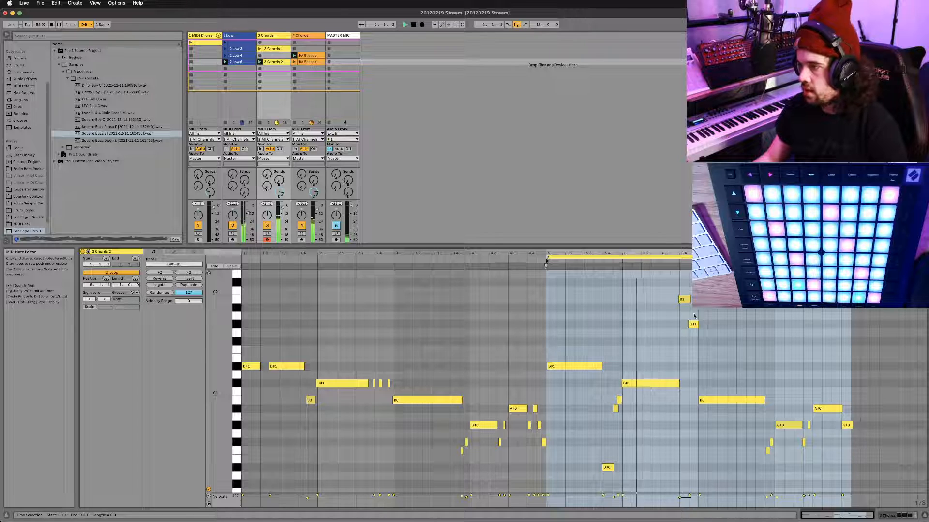
# Show the second Chords track's device chain and check the available Cue Out routings without changing them
pyautogui.click(302, 61)
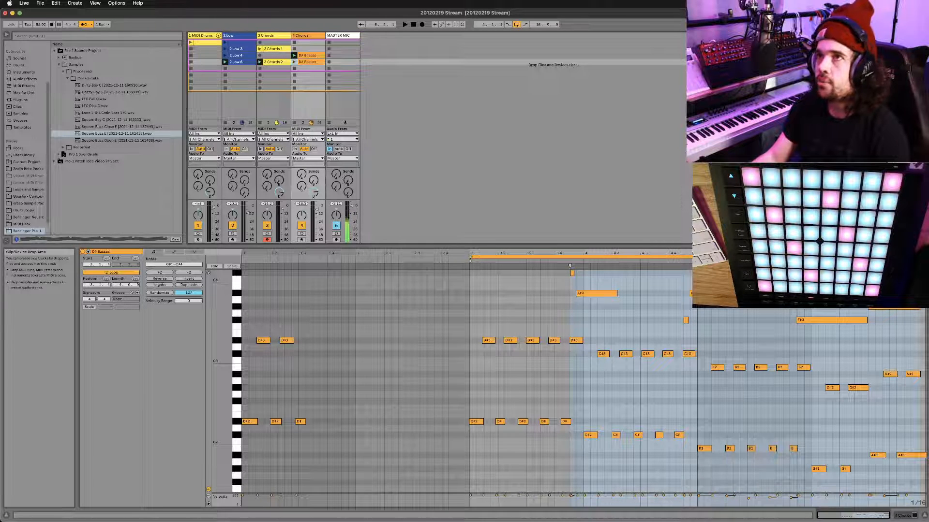
pyautogui.hotkey('shift', 'Tab')
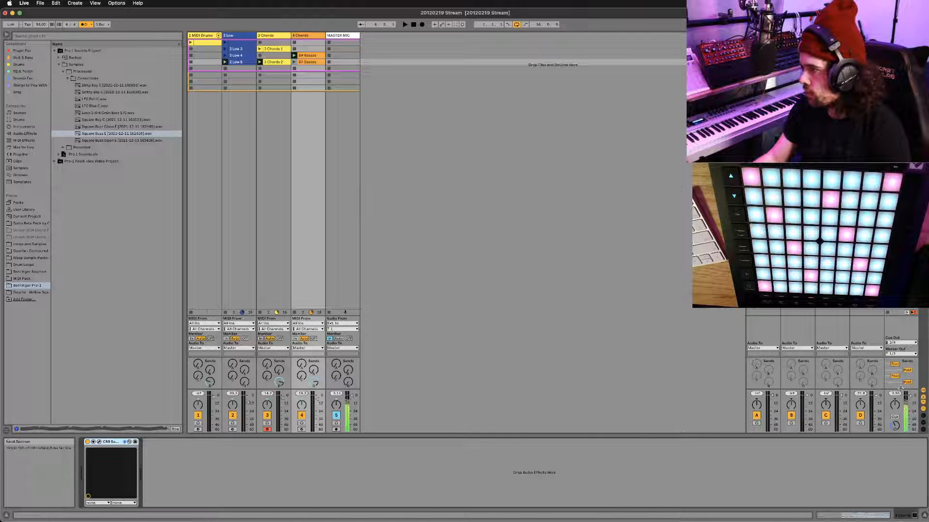
pyautogui.click(898, 342)
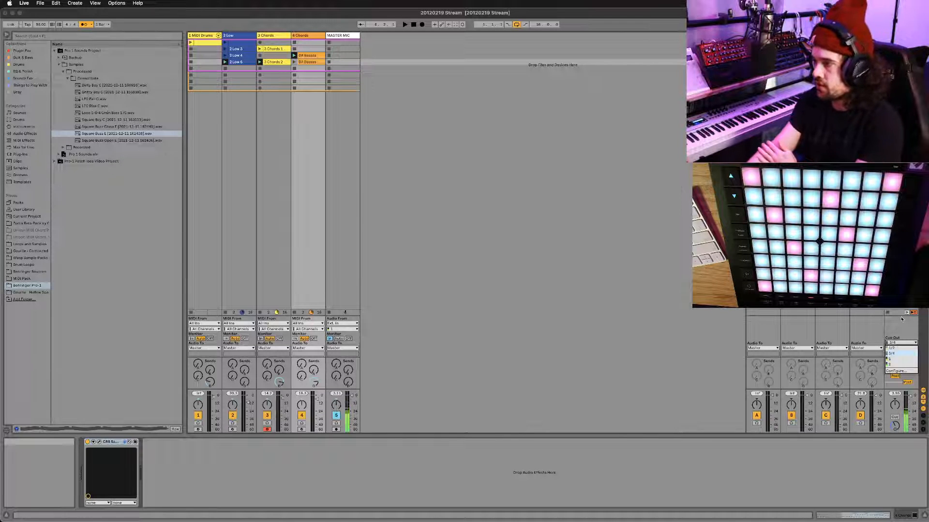
pyautogui.click(901, 318)
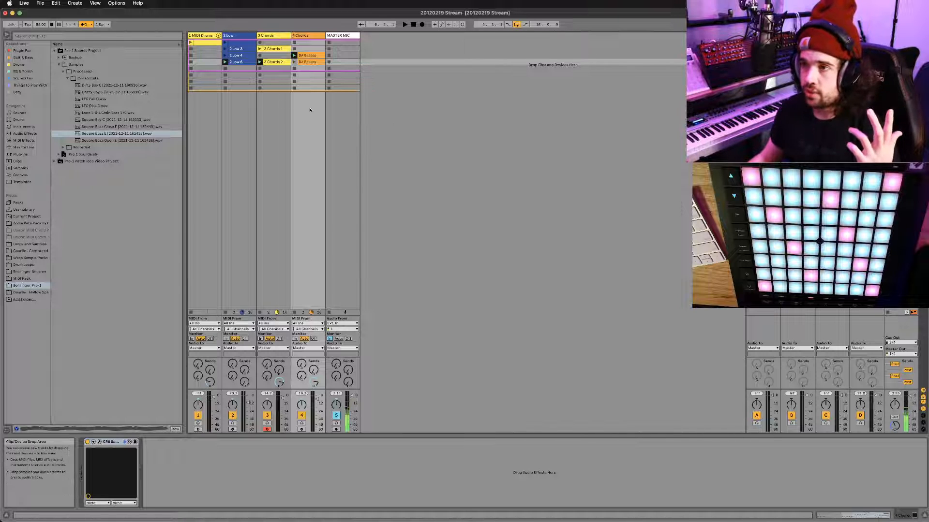
# Look over the device chains of the Low track and both Chords tracks
pyautogui.click(246, 66)
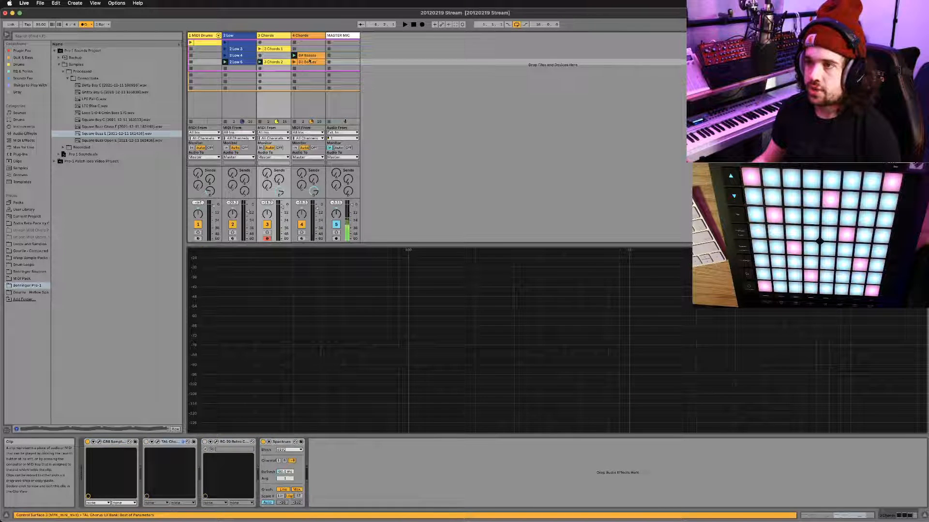
pyautogui.click(312, 62)
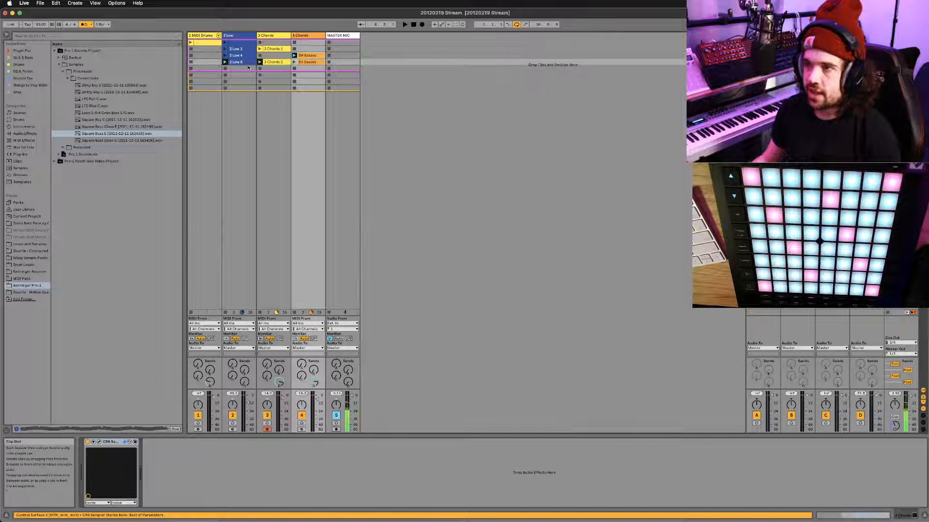
pyautogui.click(277, 63)
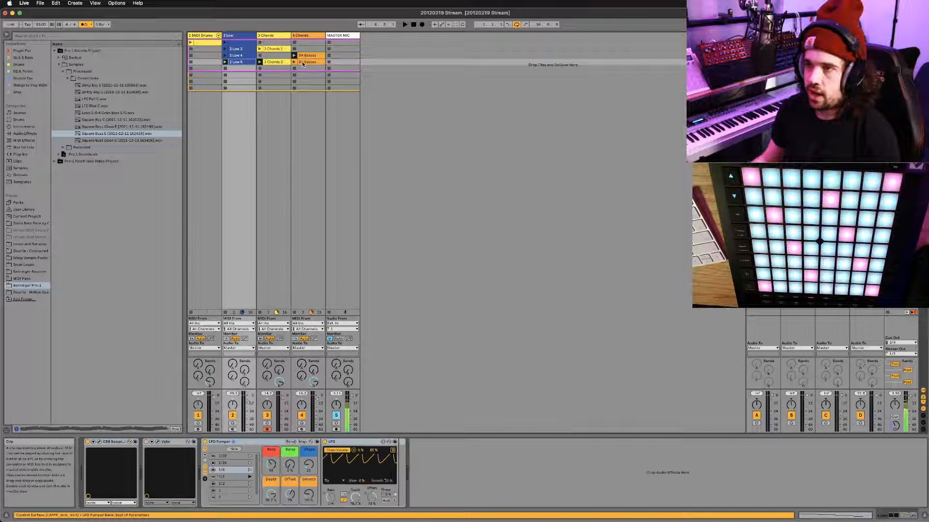
pyautogui.click(231, 63)
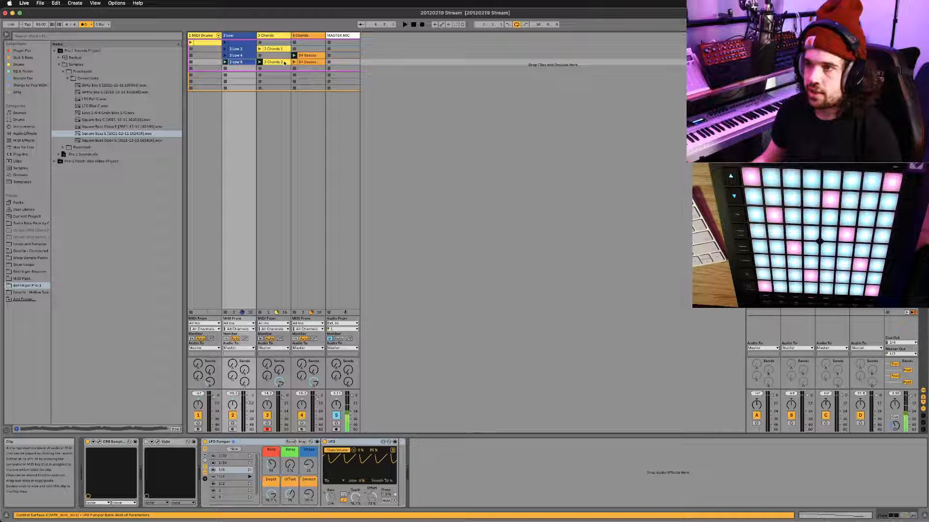
pyautogui.click(307, 63)
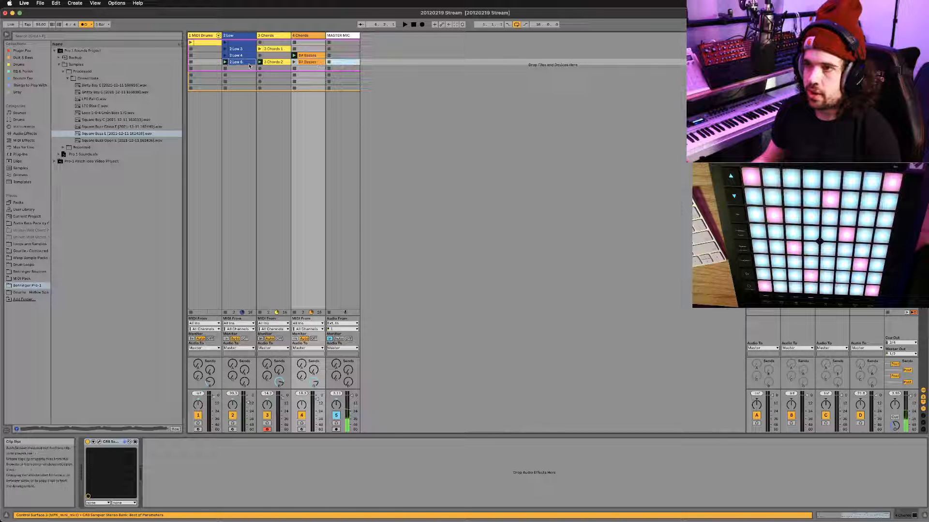
# Copy the Low 6, Chords 2 and neighbouring orange clip from the session to the start of the arrangement and return to session view
pyautogui.press('Tab')
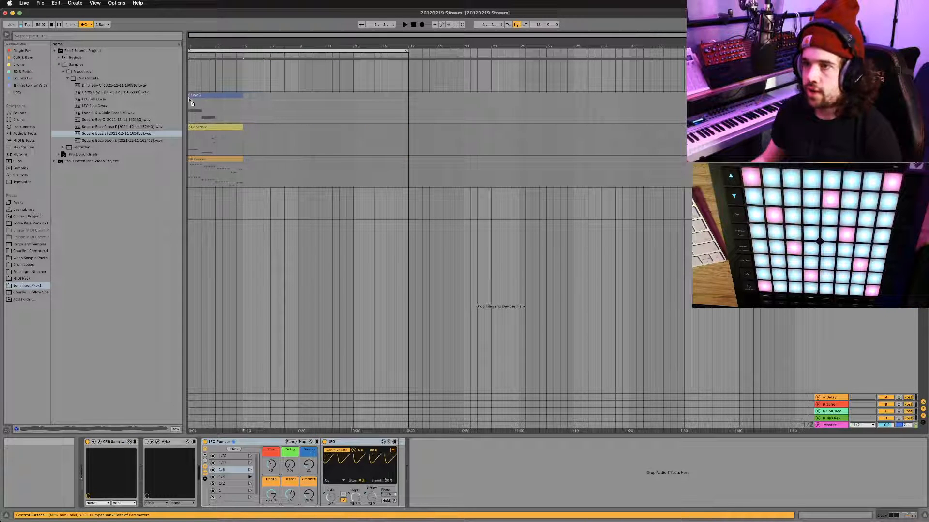
pyautogui.moveTo(189, 98); pyautogui.dragTo(190, 99)
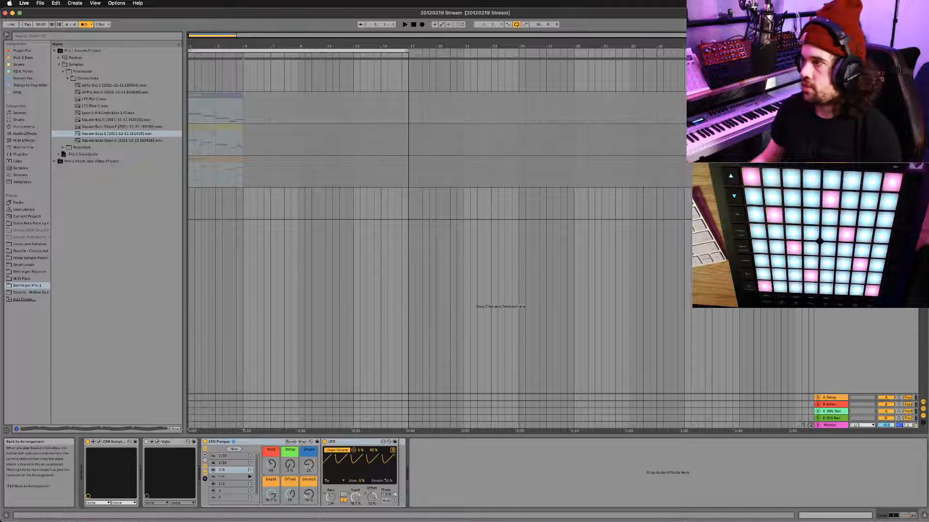
pyautogui.press('Tab')
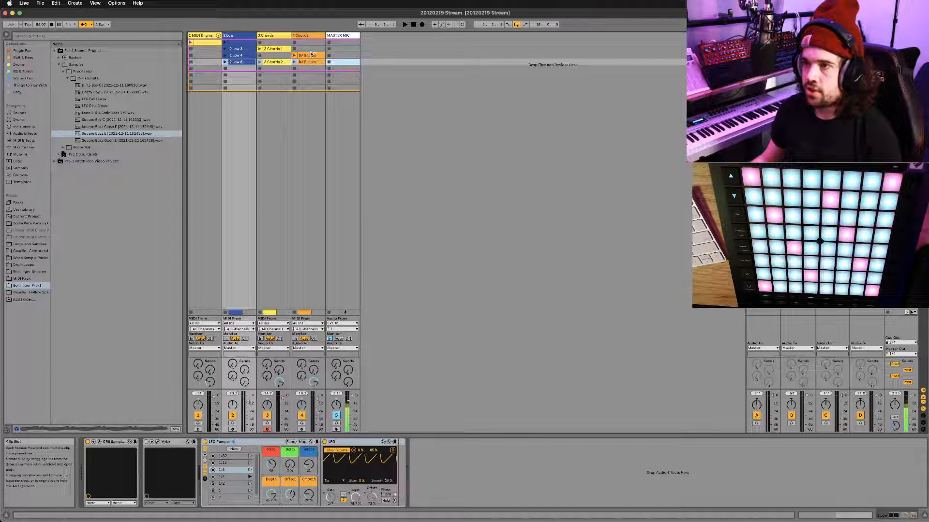
# Add the other orange session clip to the arrangement at bar 1, shifting the existing orange clip to bar 15
pyautogui.moveTo(311, 55); pyautogui.dragTo(272, 183)
pyautogui.press('Tab')
pyautogui.moveTo(226, 159); pyautogui.dragTo(418, 160)
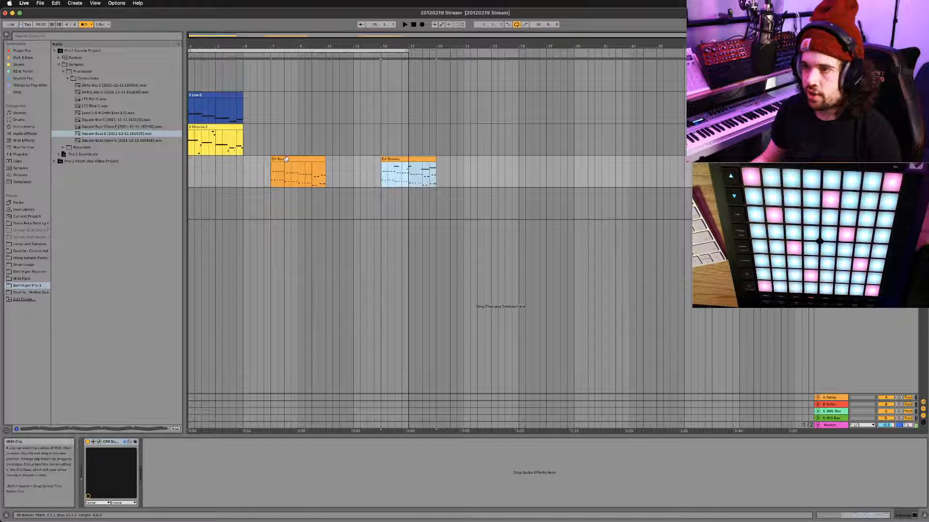
pyautogui.moveTo(286, 158); pyautogui.dragTo(201, 161)
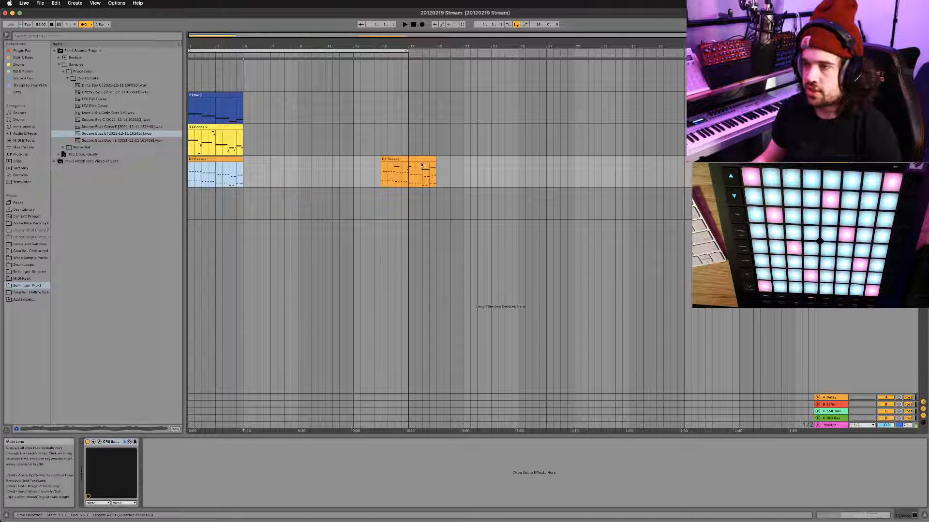
# Move the second orange clip in the arrangement to bar 13
pyautogui.moveTo(421, 165); pyautogui.dragTo(353, 165)
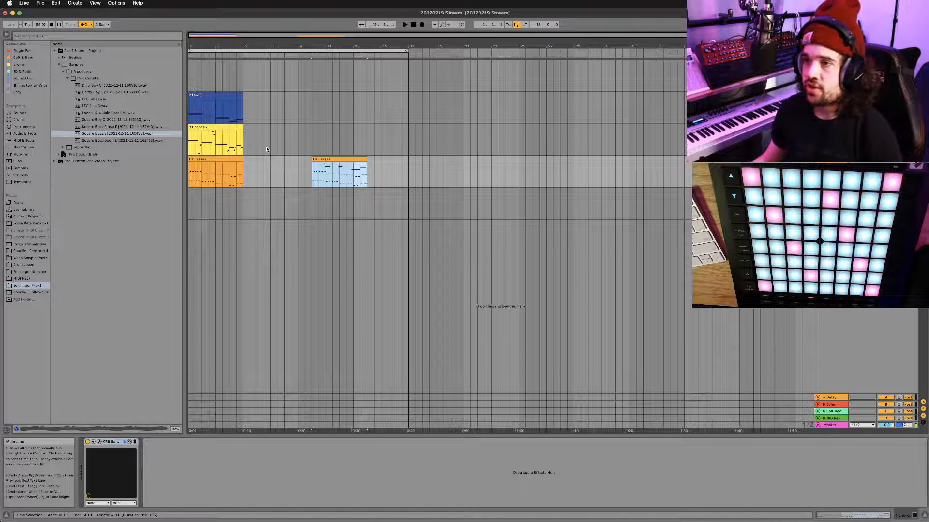
pyautogui.click(227, 134)
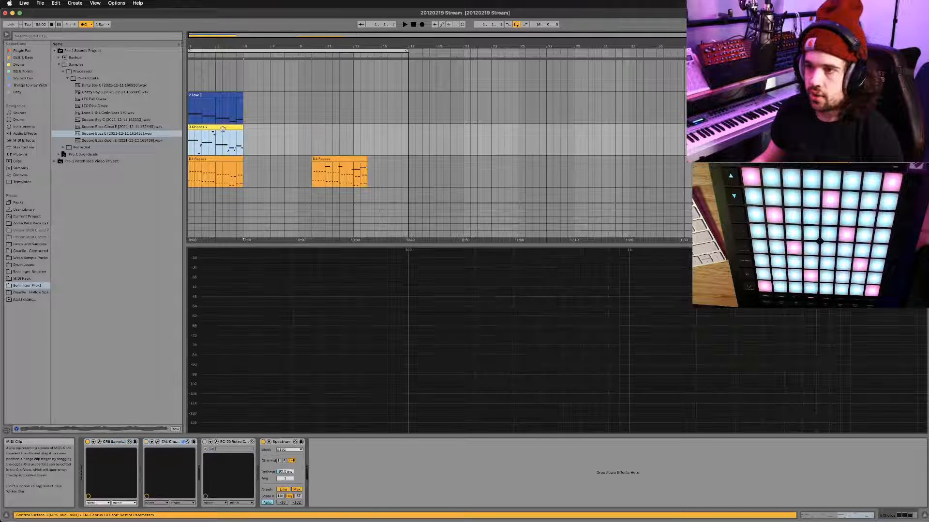
pyautogui.click(323, 163)
pyautogui.moveTo(286, 163); pyautogui.dragTo(380, 169)
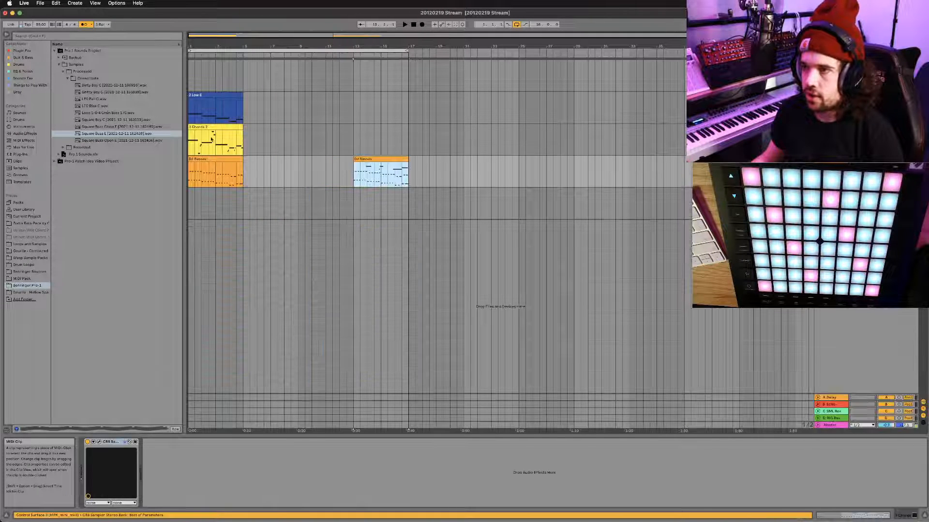
# Rename the blue low track Bass 2, the yellow chords track Bass, and the orange track Lead Pad
pyautogui.click(832, 126)
pyautogui.click(832, 126)
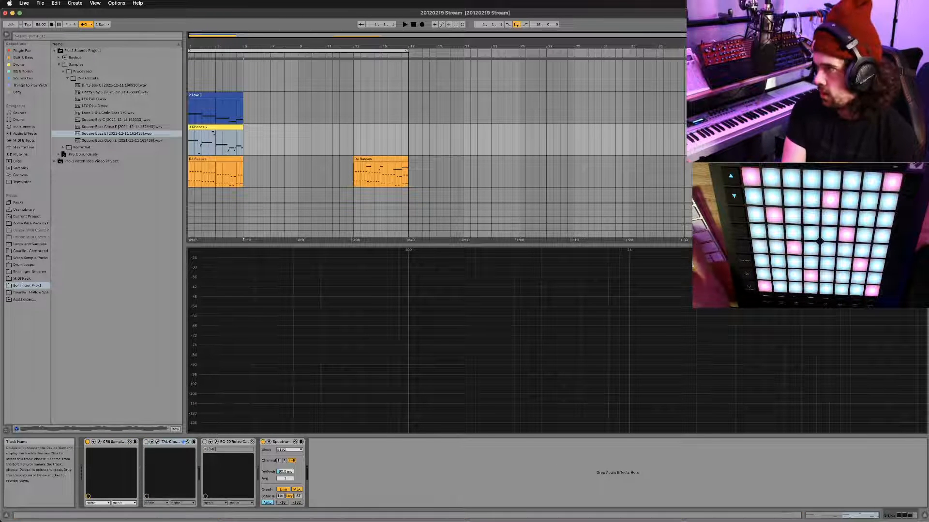
pyautogui.click(831, 96)
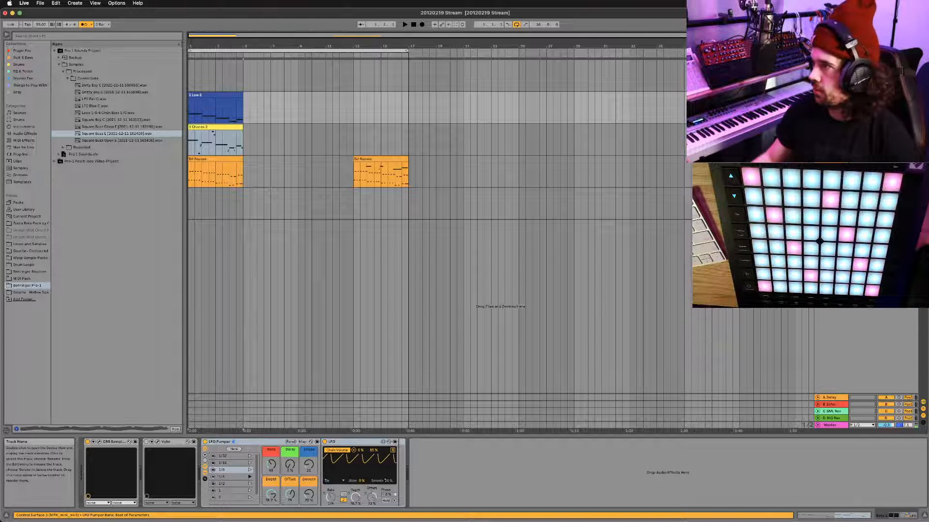
pyautogui.click(832, 172)
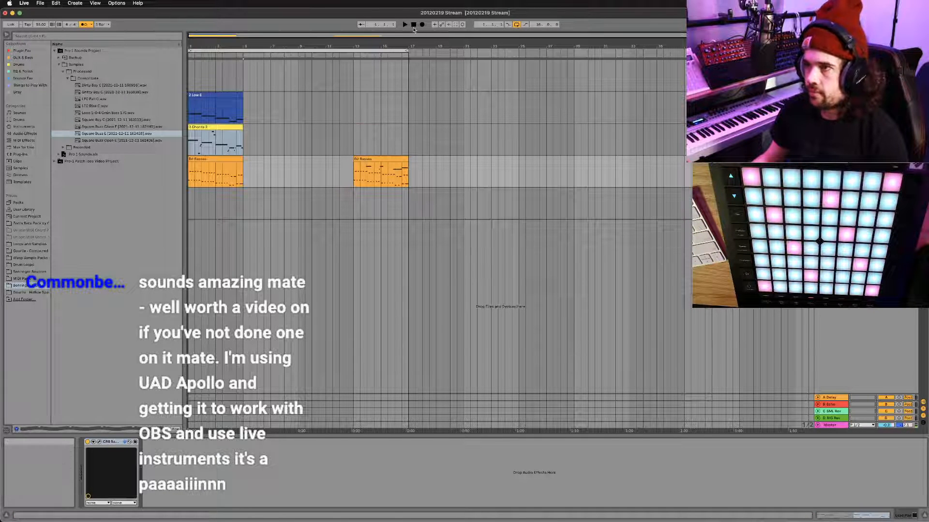
# Play the arrangement from the beginning and move the first orange clip to bar 5
pyautogui.click(413, 26)
pyautogui.press('space')
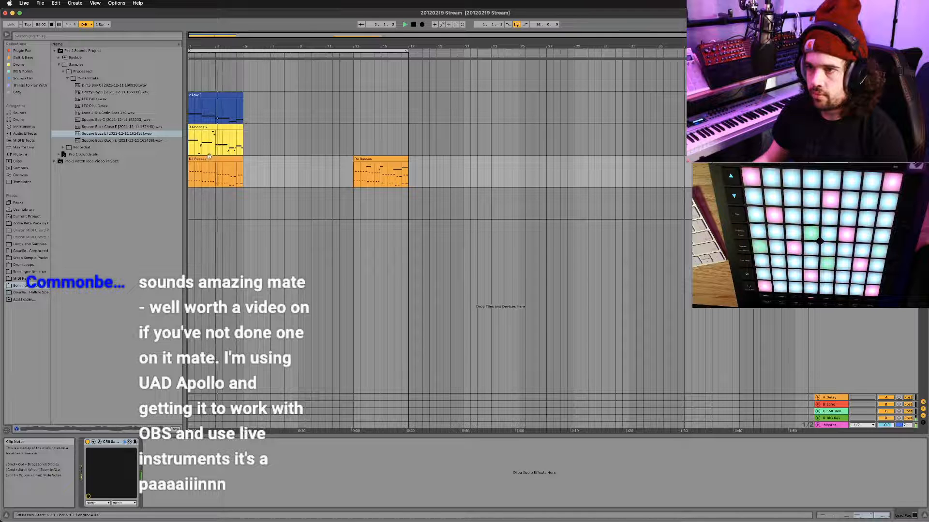
pyautogui.moveTo(213, 159); pyautogui.dragTo(269, 161)
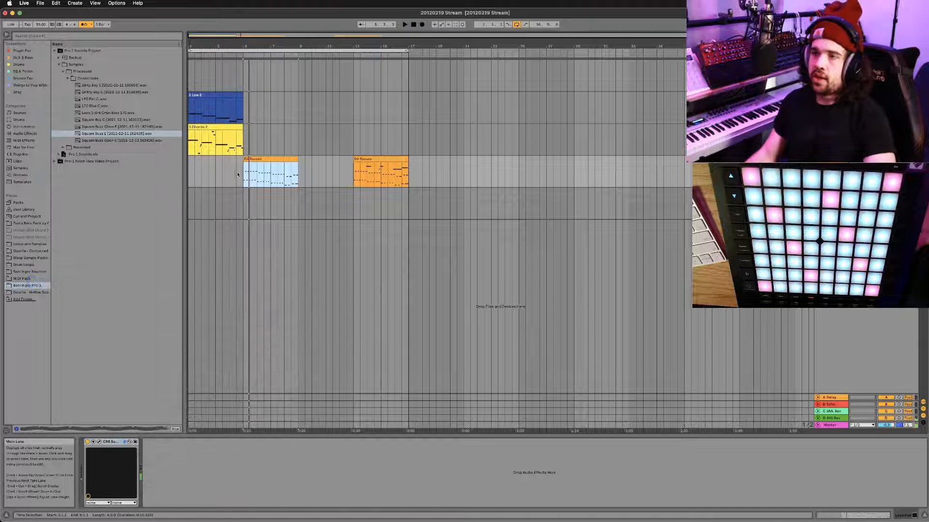
# Duplicate the yellow Chords 2 clip and the blue Low 6 clip to bar 5
pyautogui.click(226, 128)
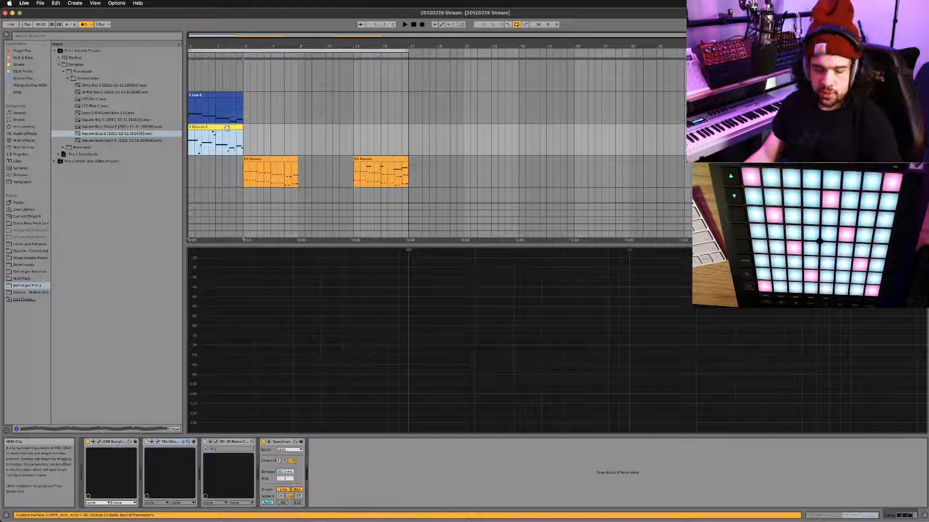
pyautogui.press('super+d')
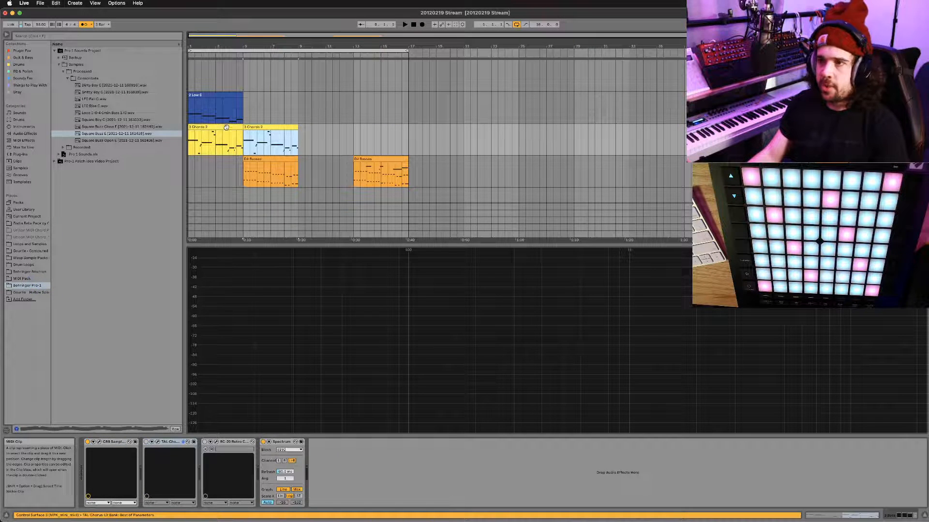
pyautogui.click(227, 97)
pyautogui.press('super+d')
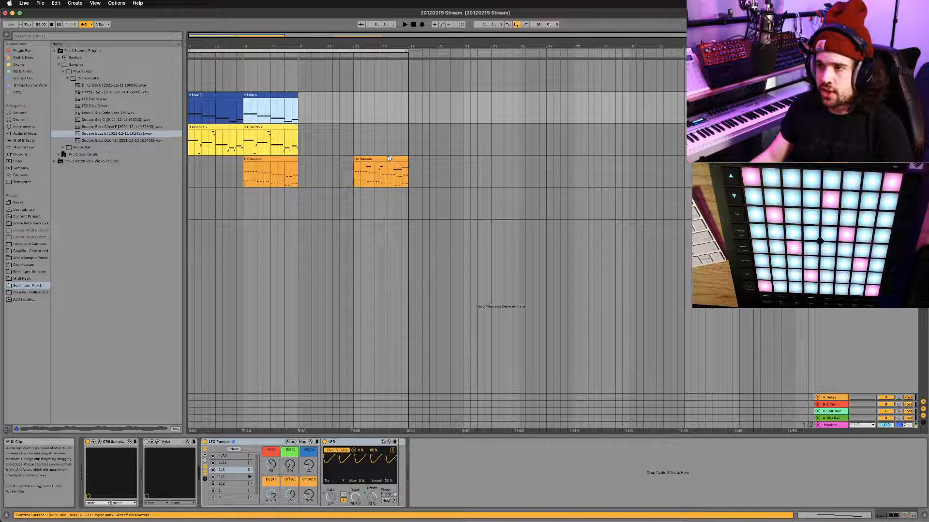
# Duplicate the blue, yellow and orange clips at bar 5 together to bar 9
pyautogui.moveTo(389, 159)
pyautogui.mouseDown()
pyautogui.moveTo(337, 163)
pyautogui.moveTo(459, 133)
pyautogui.moveTo(392, 184)
pyautogui.moveTo(386, 175)
pyautogui.mouseUp()
pyautogui.click(289, 160)
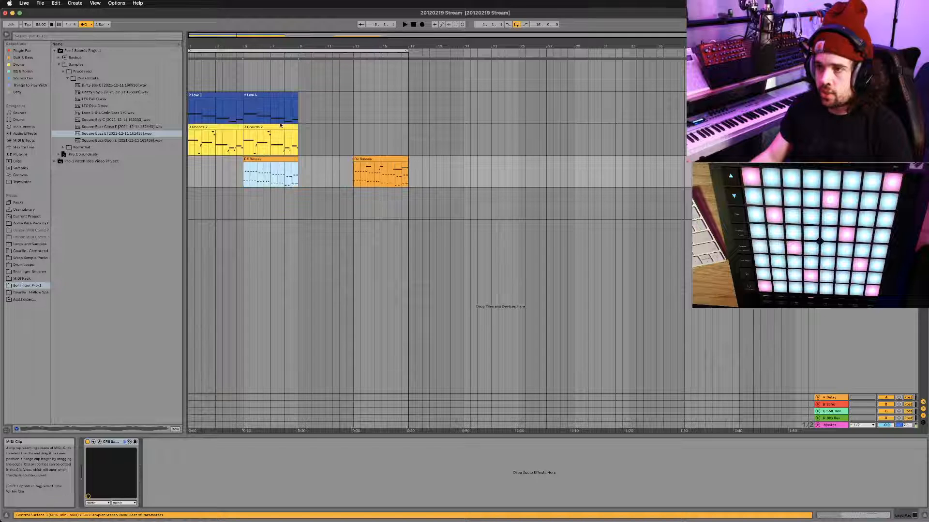
pyautogui.keyDown('shift'); pyautogui.click(281, 106); pyautogui.keyUp('shift')
pyautogui.press('super+d')
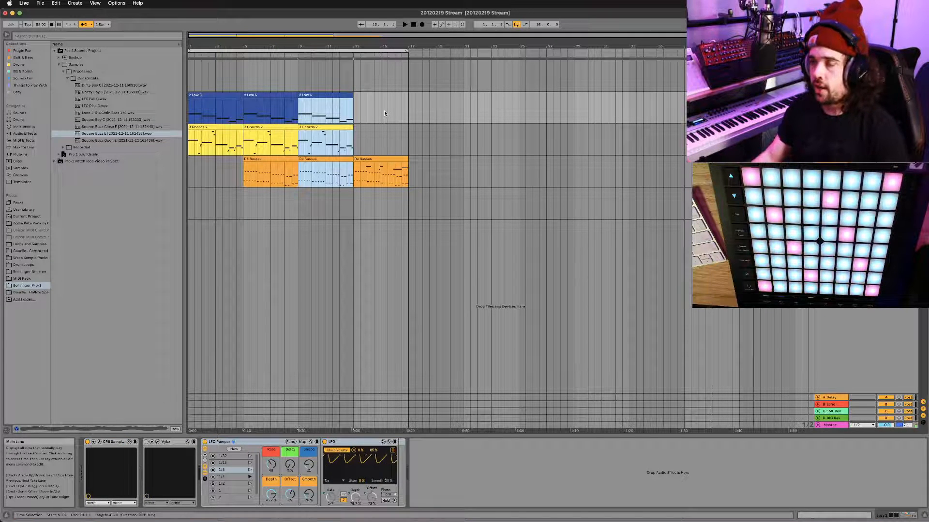
# Play the arrangement from the start to listen to the clip sequence, and stop playback
pyautogui.click(384, 113)
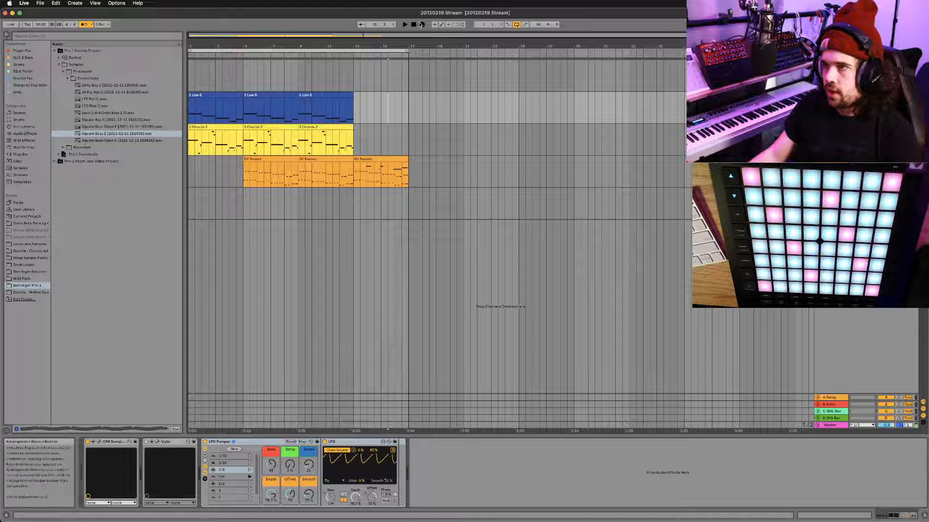
pyautogui.click(414, 25)
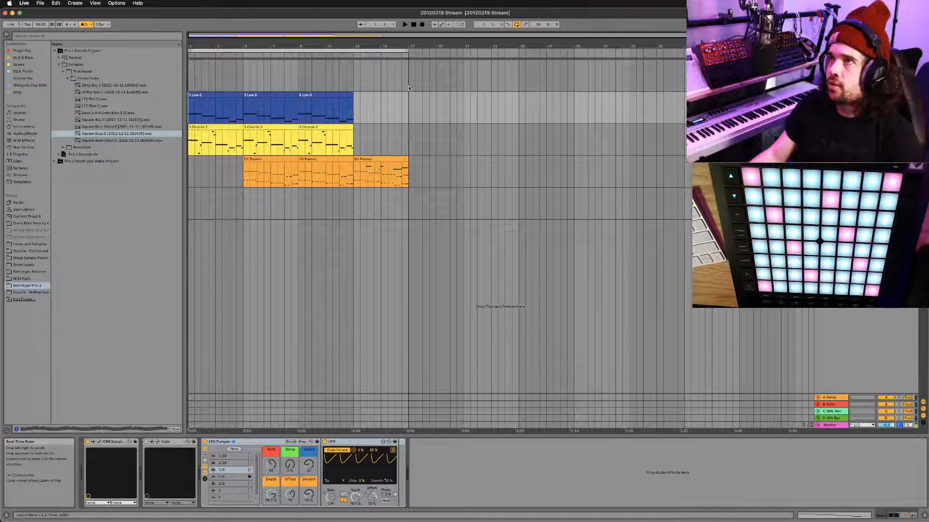
pyautogui.press('space')
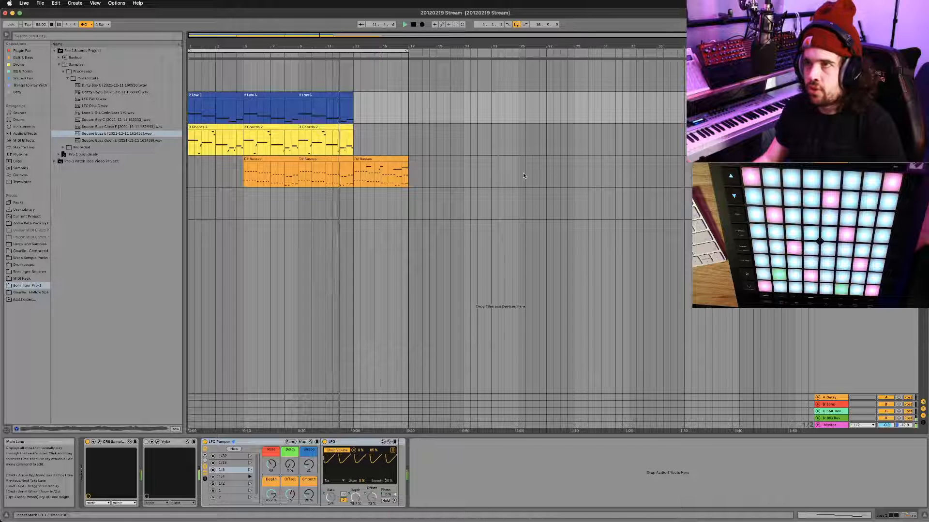
pyautogui.press('space')
# Duplicate the bar 13 orange clip to bar 17, and the last blue and yellow clips to bars 13 and 17
pyautogui.click(366, 165)
pyautogui.hotkey('ctrl', 'd')
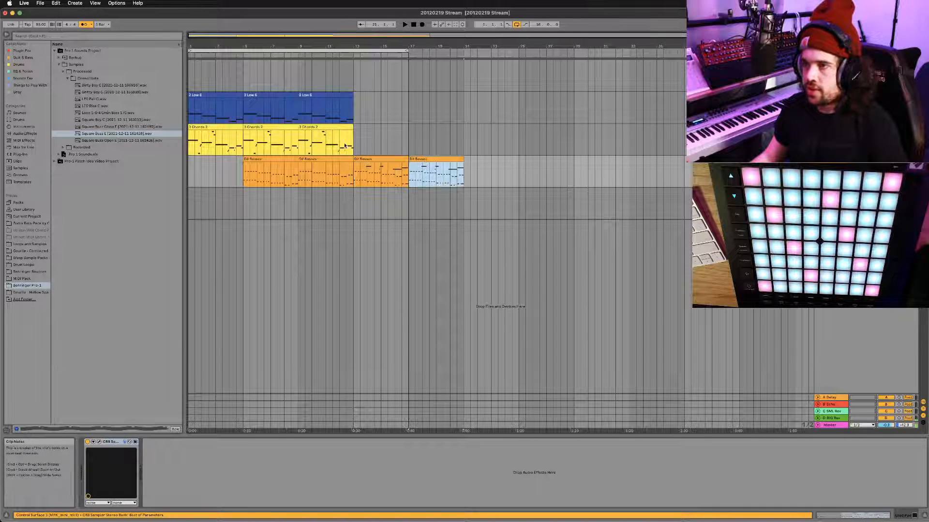
pyautogui.click(345, 145)
pyautogui.keyDown('shift'); pyautogui.click(323, 92); pyautogui.keyUp('shift')
pyautogui.hotkey('ctrl', 'd')
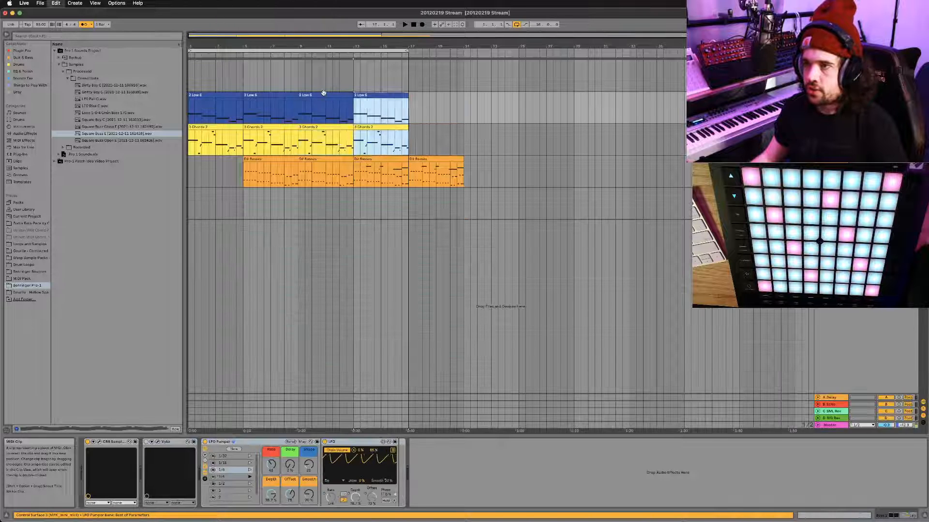
pyautogui.hotkey('ctrl', 'd')
pyautogui.click(488, 104)
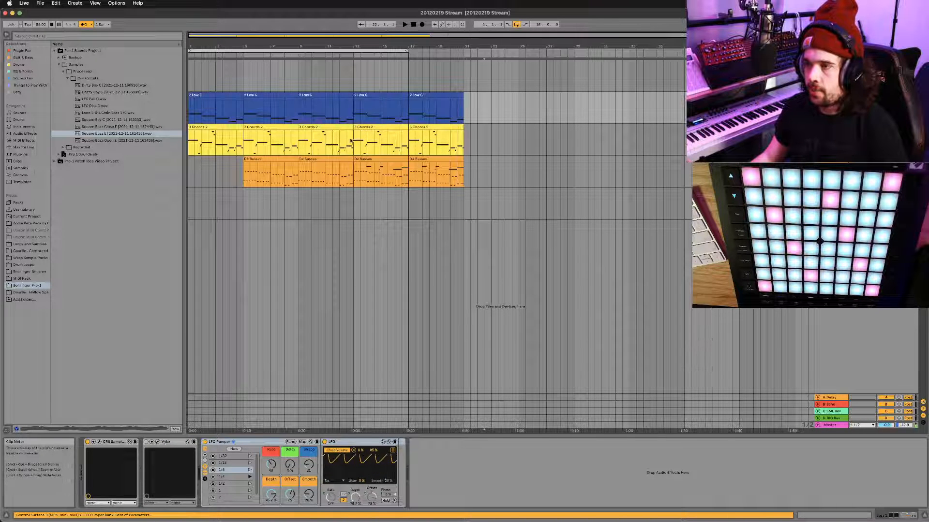
pyautogui.click(352, 142)
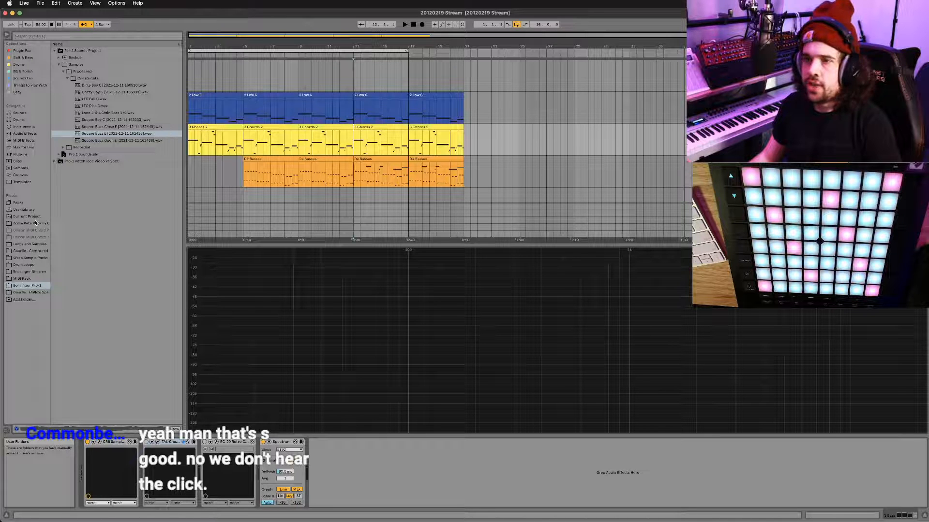
# Load the Drum Monkey group from the ROUTED INSTRUMENTS template into the set and show the session view
pyautogui.click(30, 181)
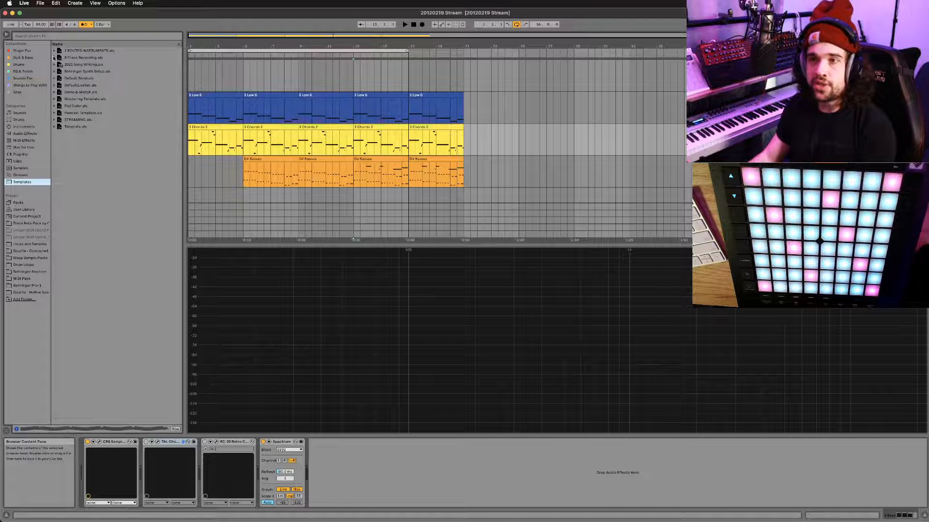
pyautogui.click(54, 51)
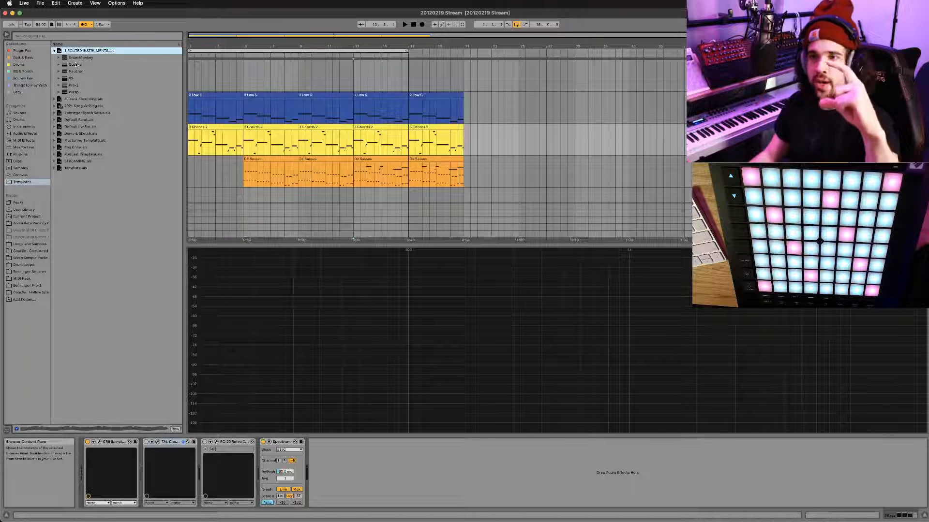
pyautogui.click(76, 59)
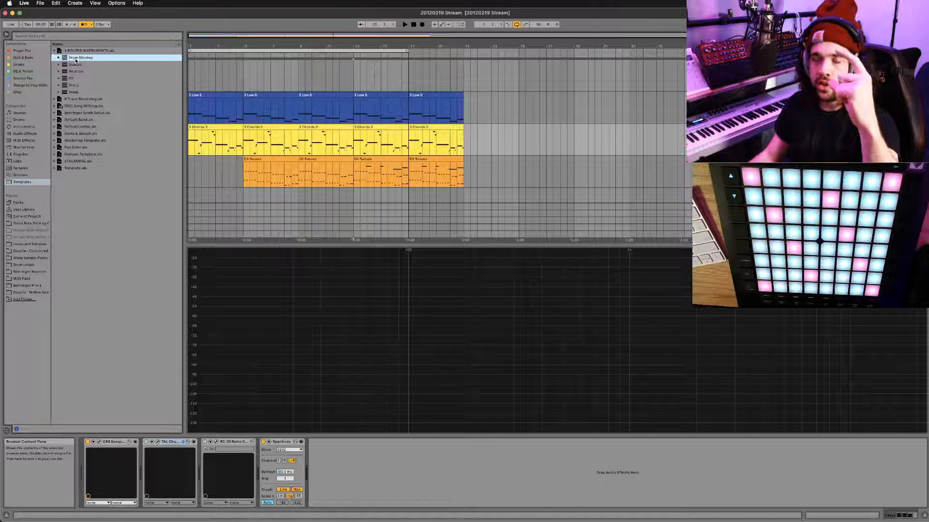
pyautogui.click(59, 58)
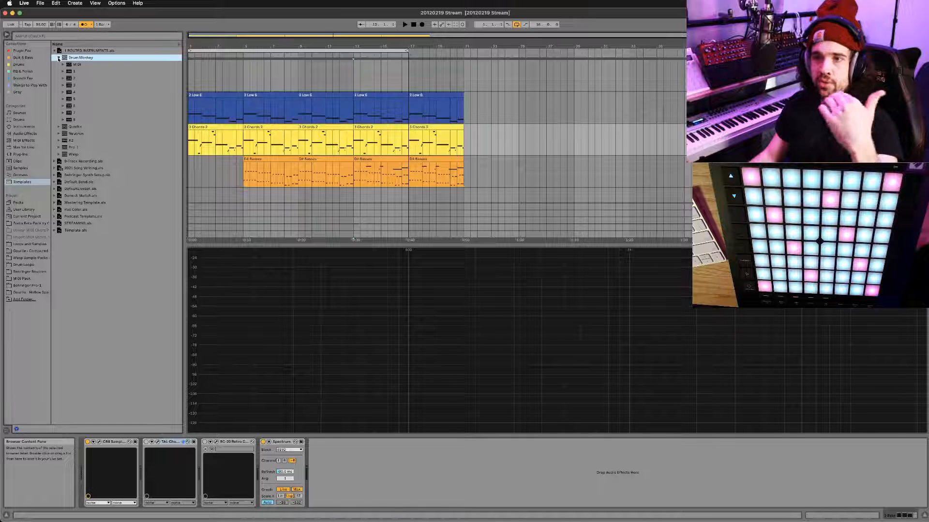
pyautogui.click(58, 58)
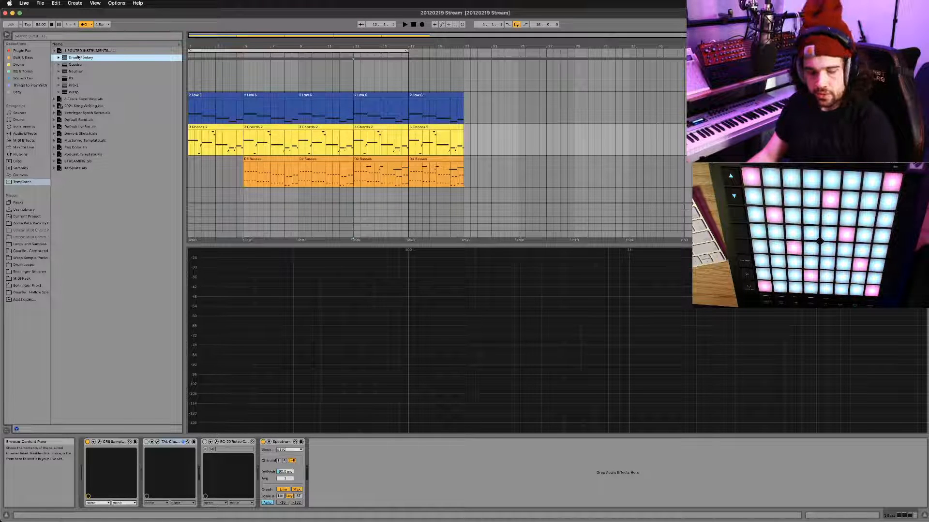
pyautogui.press('Tab')
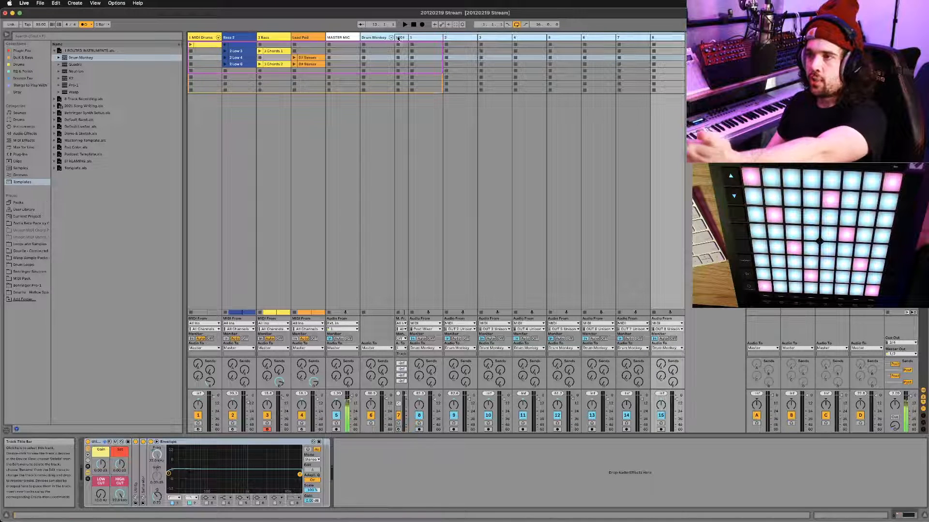
# Move the folded Drum Monkey group directly after the MIDI Drums track, and unfold it to select its MIDI track
pyautogui.click(435, 38)
pyautogui.click(655, 39)
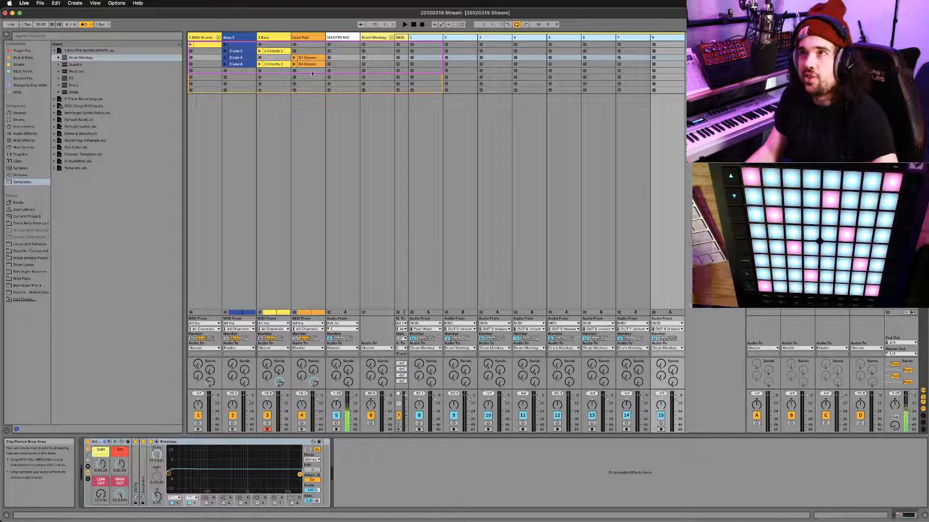
pyautogui.press('Delete')
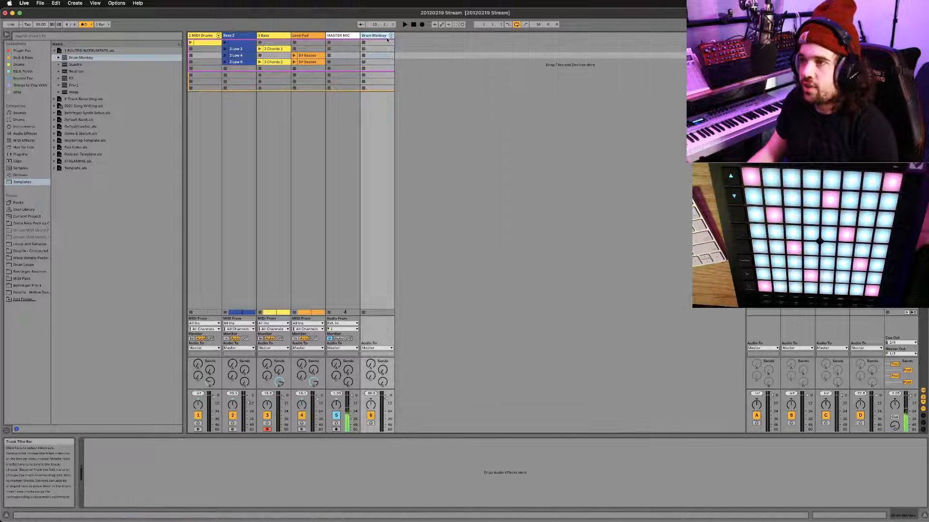
pyautogui.moveTo(381, 36); pyautogui.dragTo(238, 39)
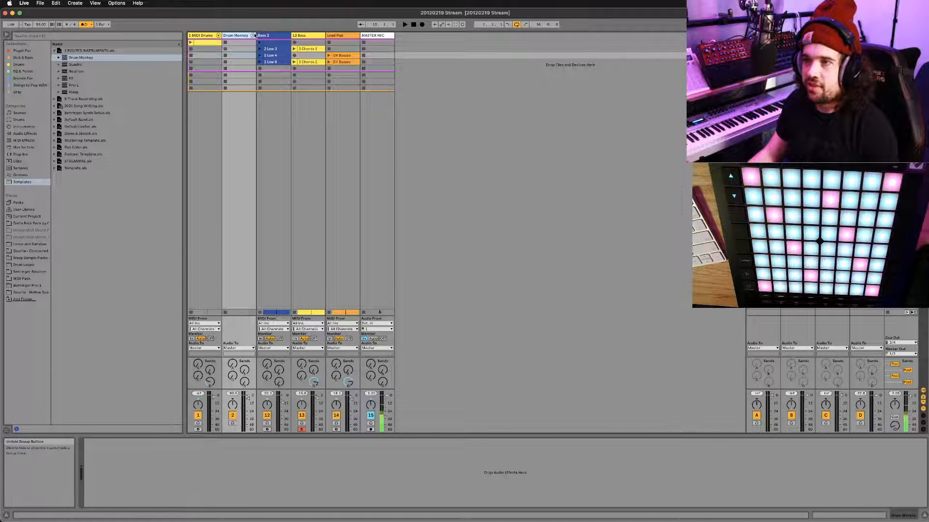
pyautogui.click(253, 36)
pyautogui.click(260, 38)
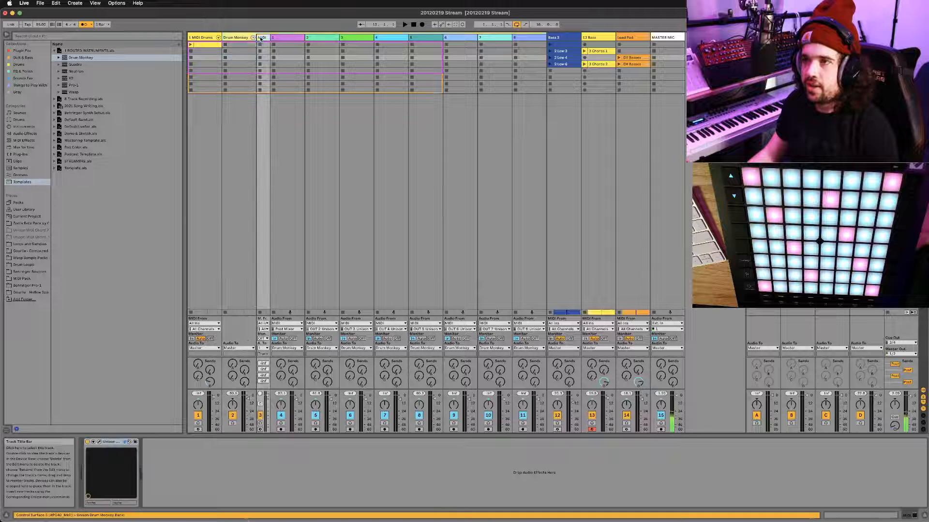
# Open the Drum Monkey plugin window, reposition it, and play the song to audition its drum pattern, stopping playback at the end
pyautogui.click(99, 443)
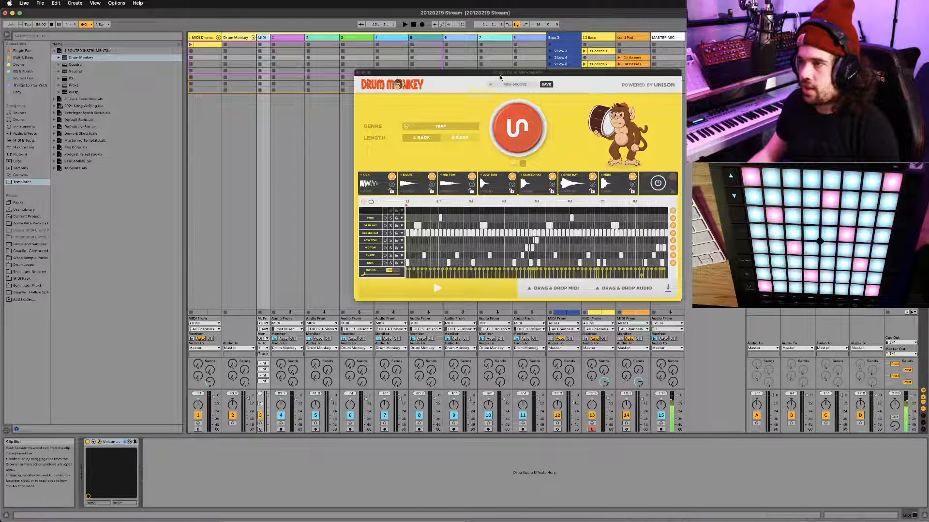
pyautogui.moveTo(499, 76); pyautogui.dragTo(534, 153)
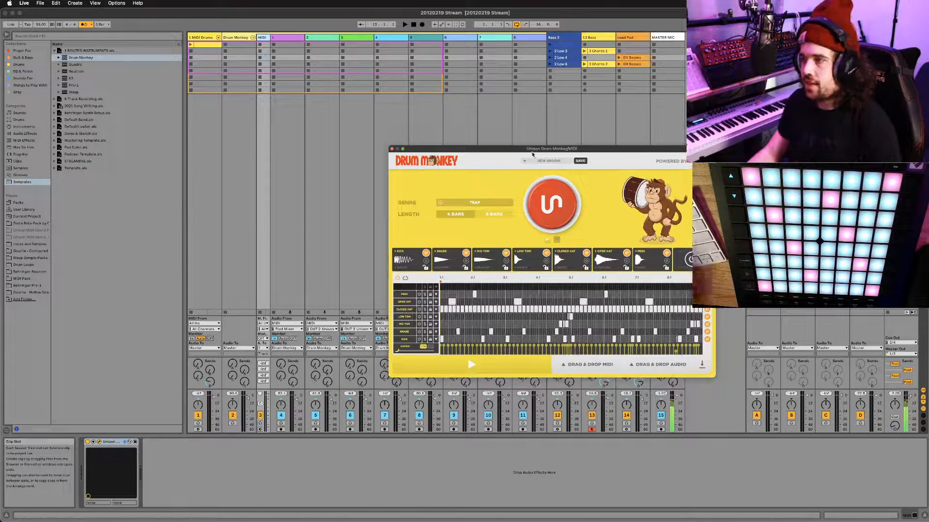
pyautogui.press('space')
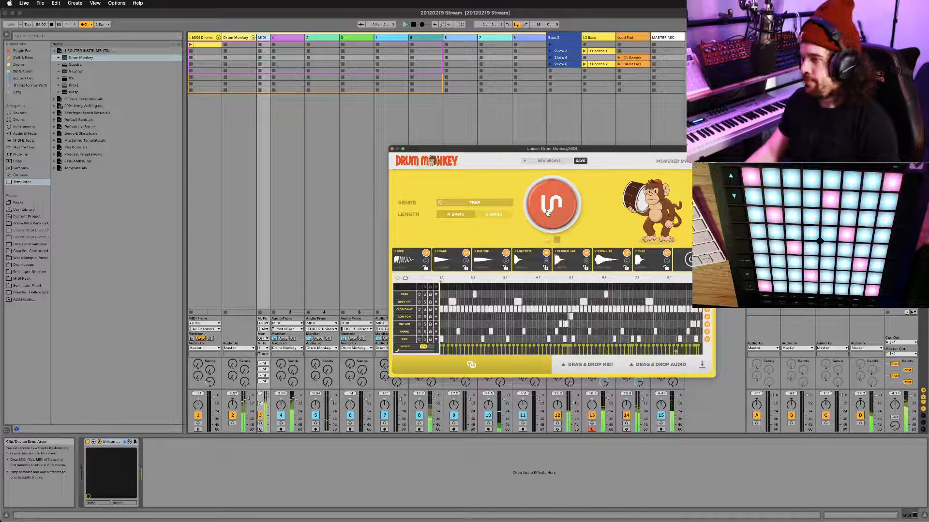
pyautogui.press('space')
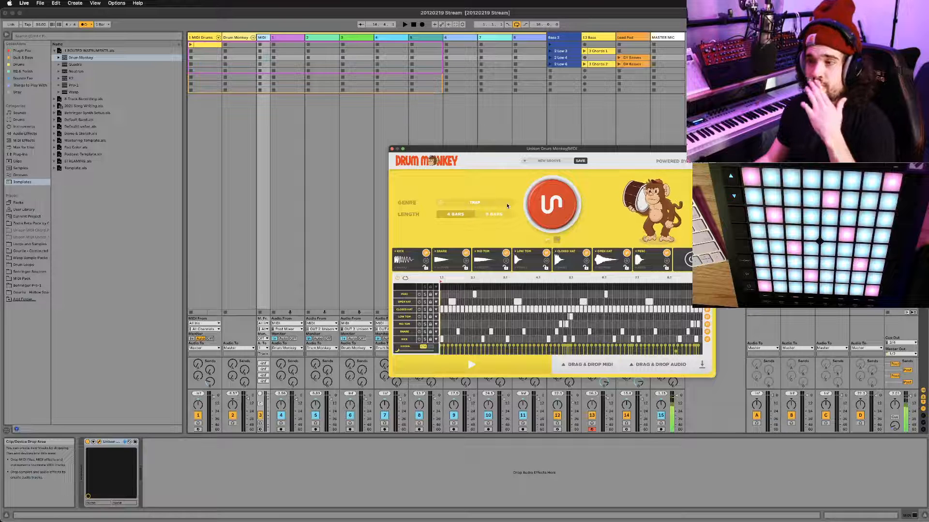
# Keep Drum Monkey's genre on Trap and generate two new drum patterns while the song plays
pyautogui.click(507, 206)
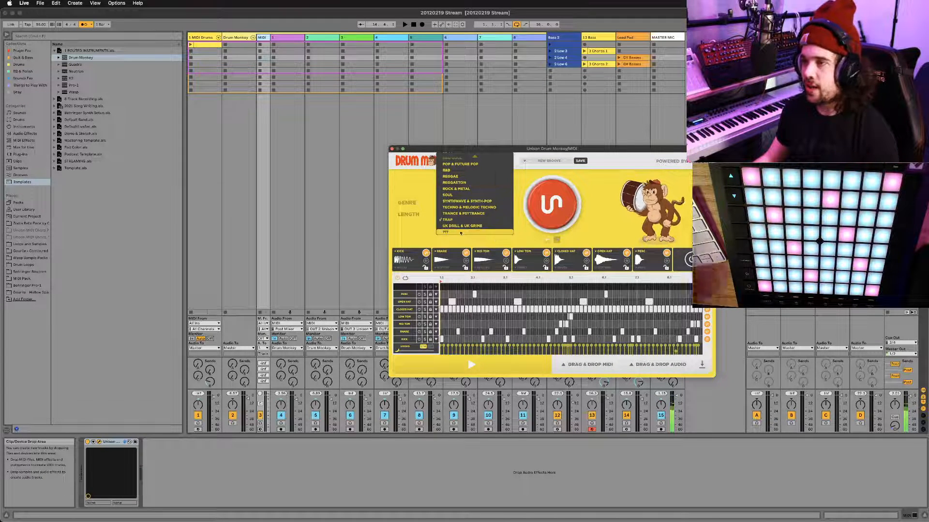
pyautogui.click(518, 239)
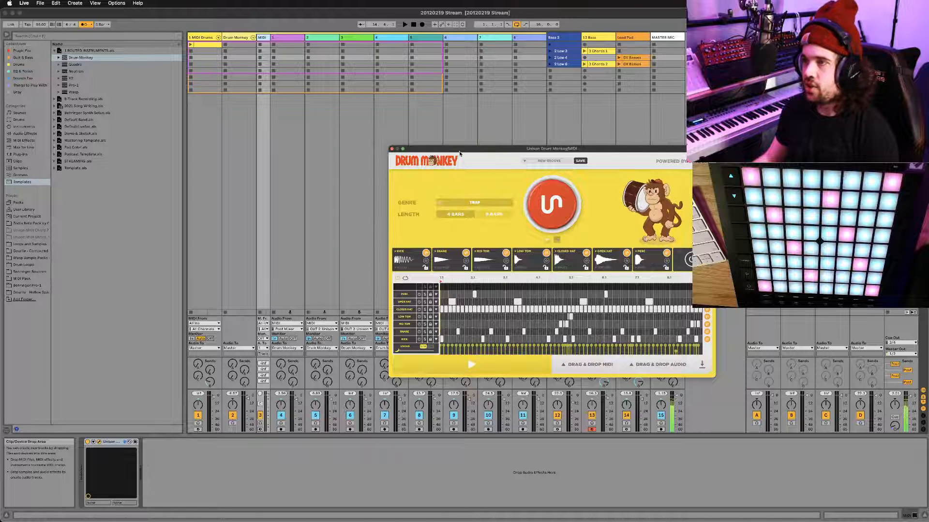
pyautogui.press('space')
pyautogui.click(551, 209)
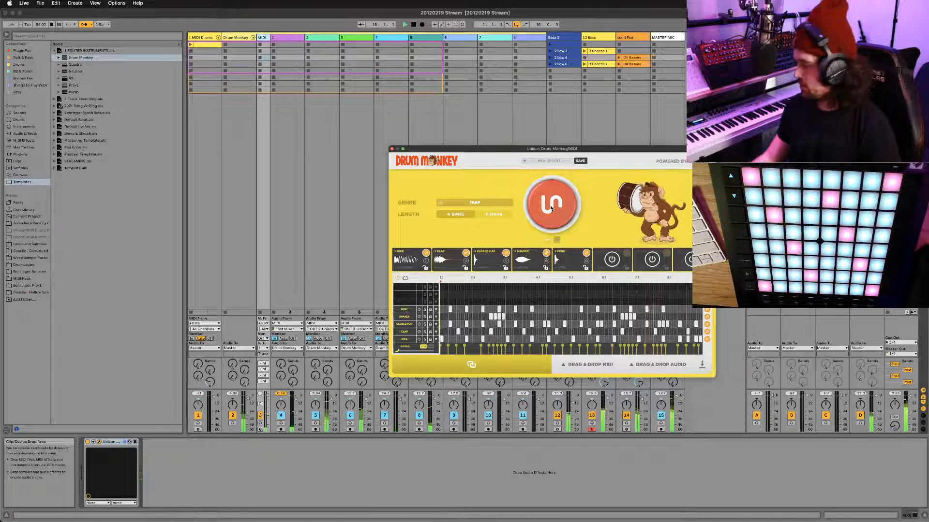
pyautogui.click(550, 208)
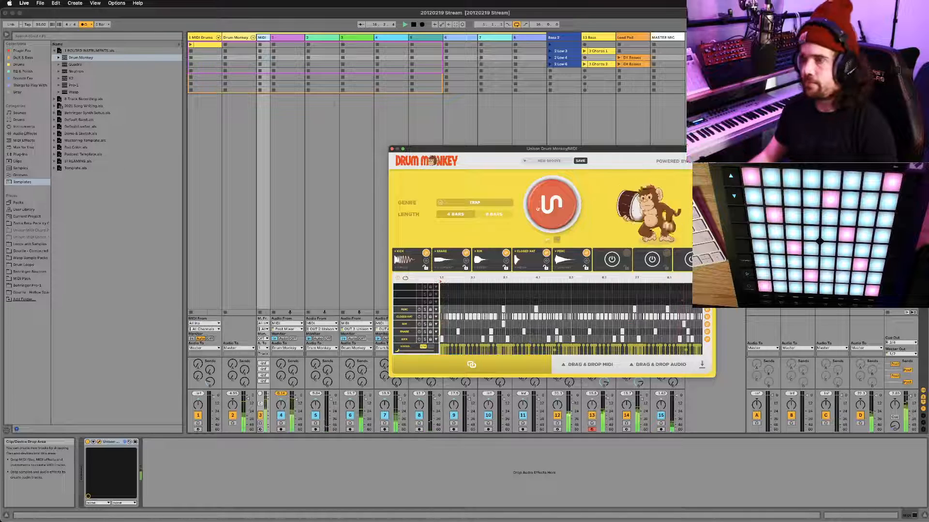
# Lower the Lead Pad track's volume slightly in the session mixer
pyautogui.click(559, 92)
pyautogui.press('Tab')
pyautogui.press('Tab')
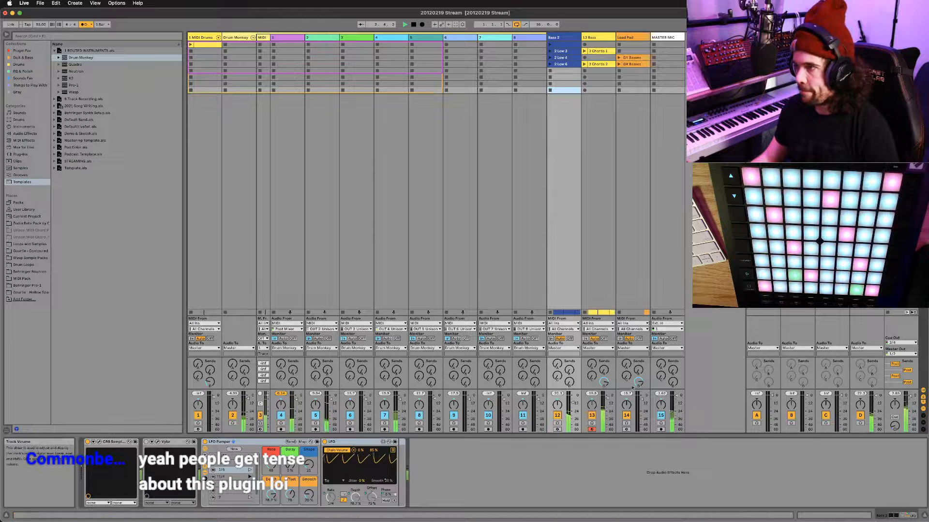
pyautogui.moveTo(640, 400); pyautogui.dragTo(641, 403)
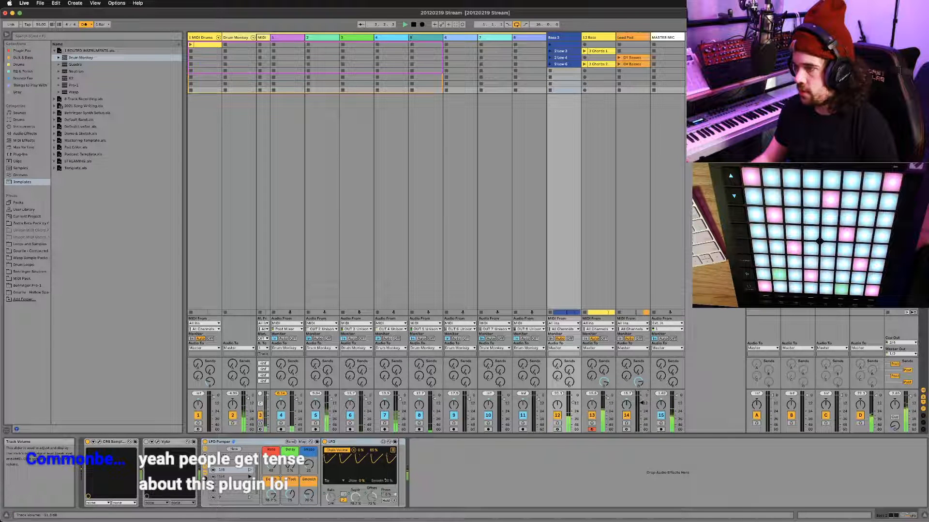
# View the bass, chord and lead clips in the arrangement, and return to the session view
pyautogui.press('Tab')
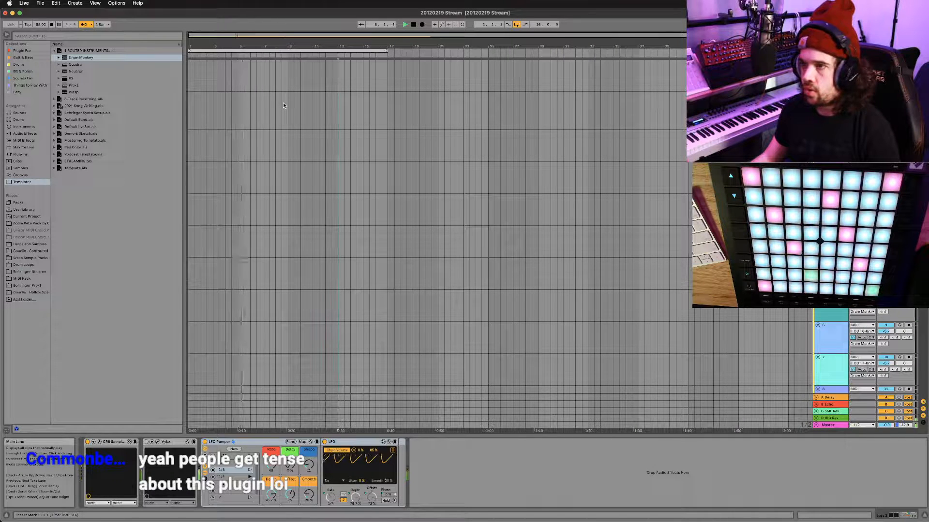
pyautogui.scroll(-3, 284, 121)
pyautogui.scroll(-2, 286, 138)
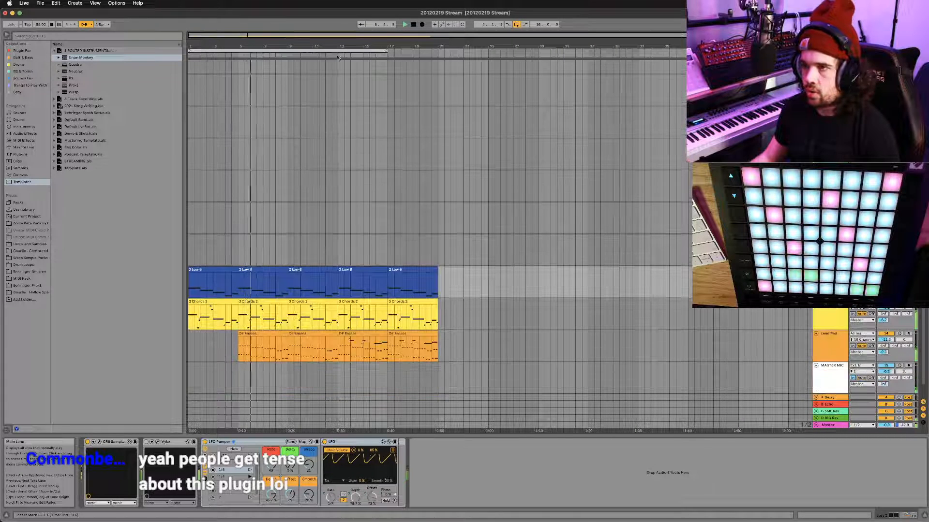
pyautogui.press('Tab')
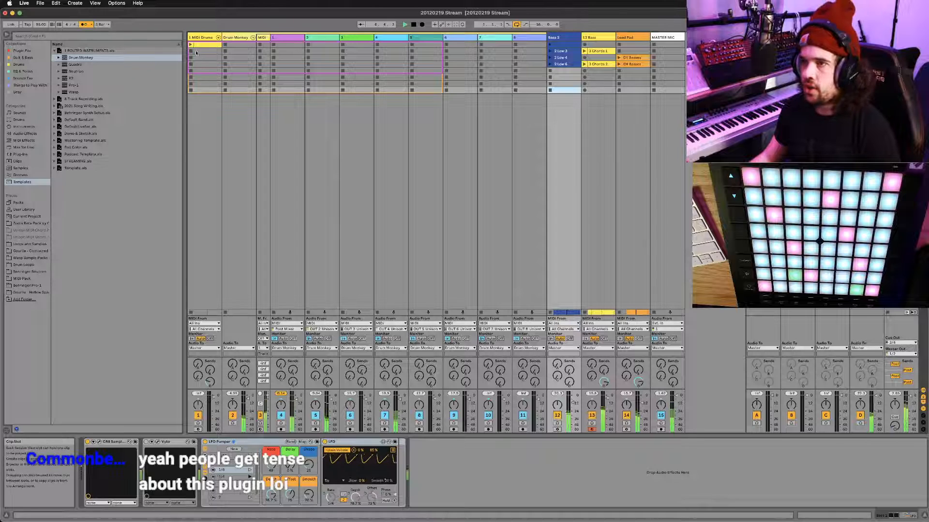
# Bring back the Drum Monkey plugin window and move it over the session grid so the whole interface is unobstructed
pyautogui.click(241, 38)
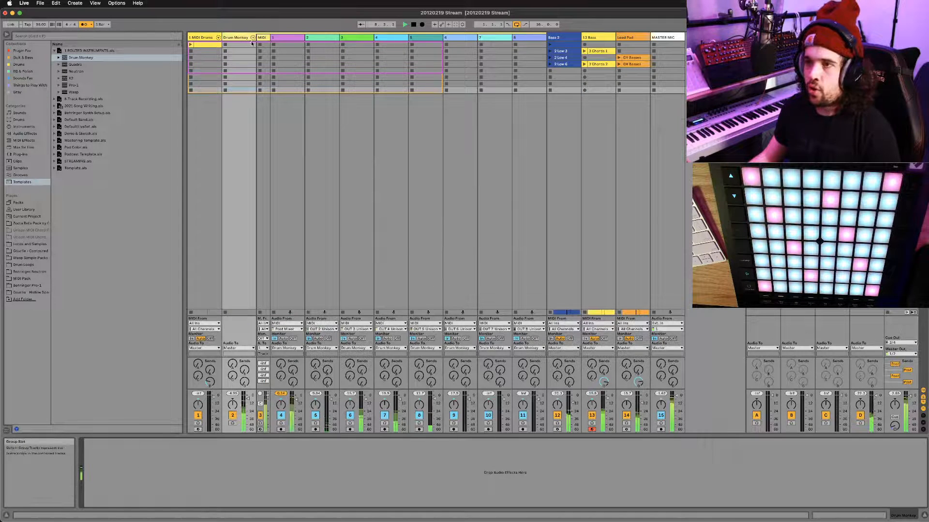
pyautogui.press('Return')
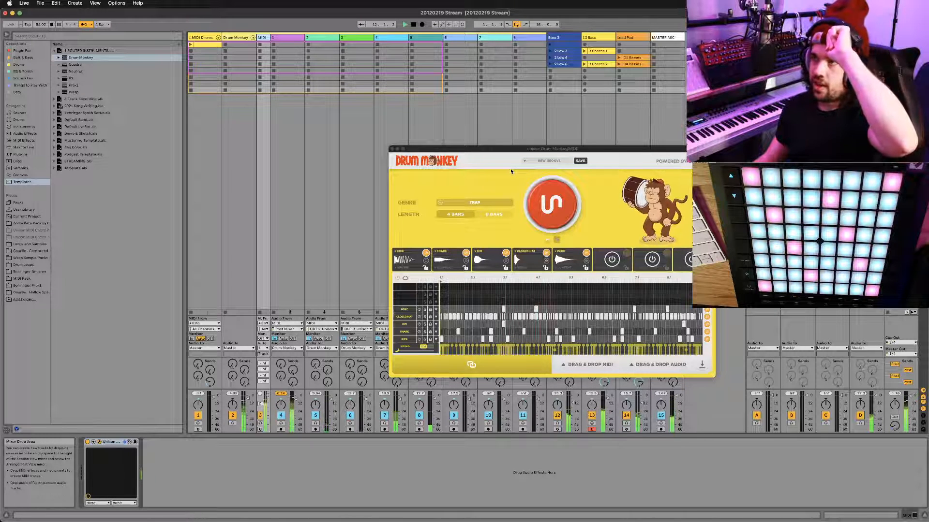
pyautogui.moveTo(515, 150); pyautogui.dragTo(513, 149)
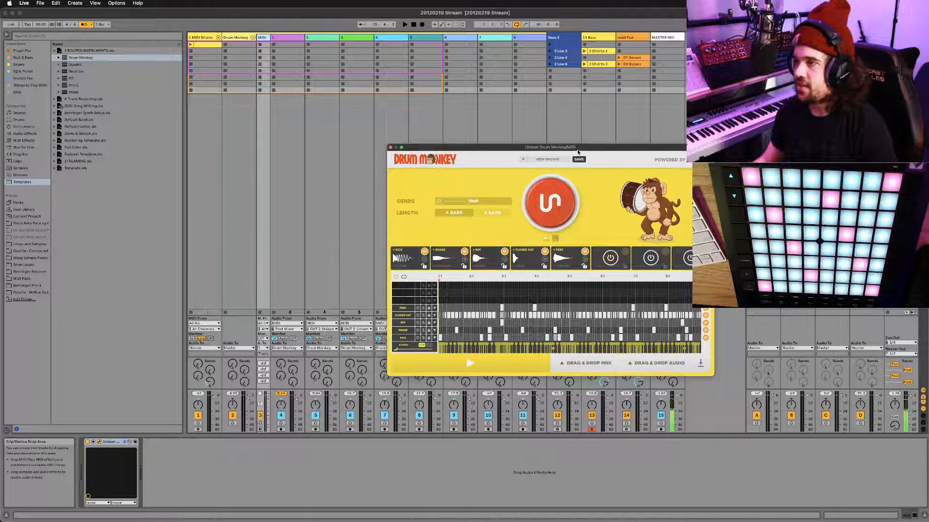
pyautogui.moveTo(578, 152); pyautogui.dragTo(426, 125)
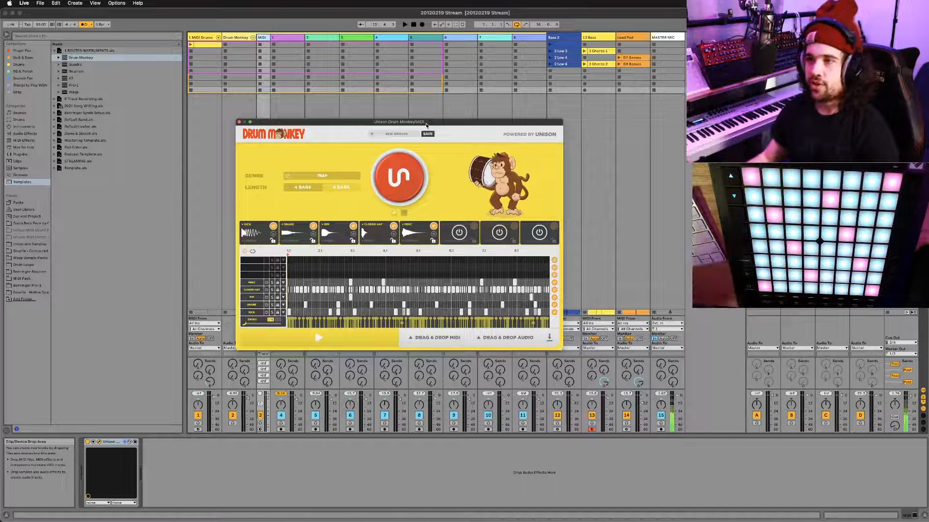
pyautogui.moveTo(418, 127); pyautogui.dragTo(411, 117)
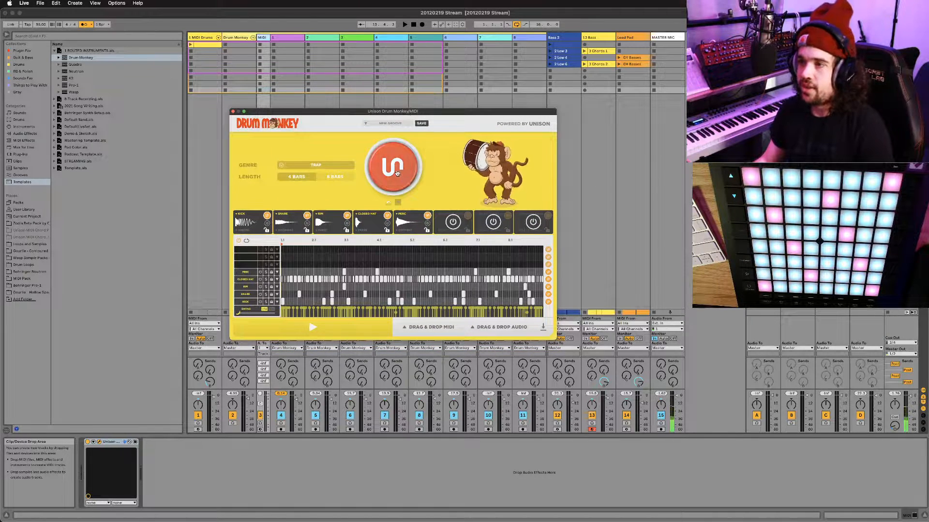
# Set Drum Monkey's genre to Lo-Fi and generate a new drum pattern while the song plays
pyautogui.click(333, 167)
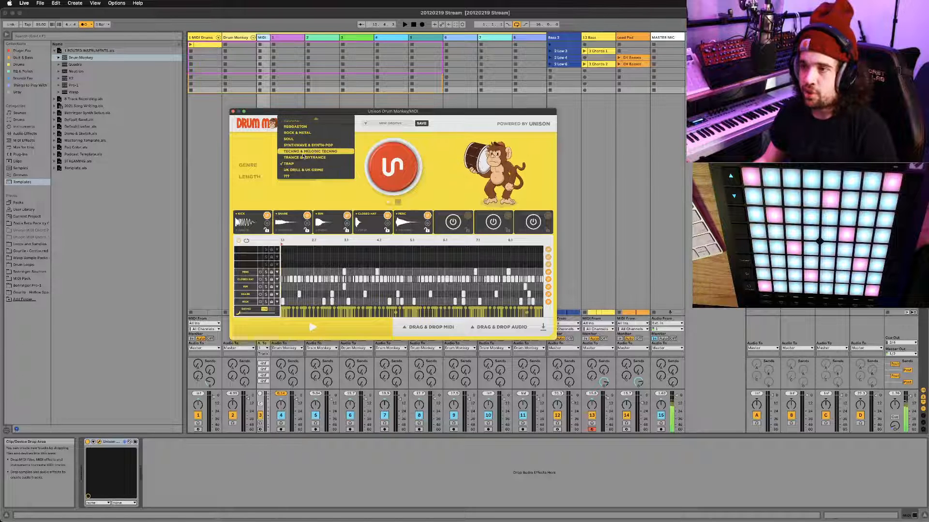
pyautogui.scroll(10, 303, 156)
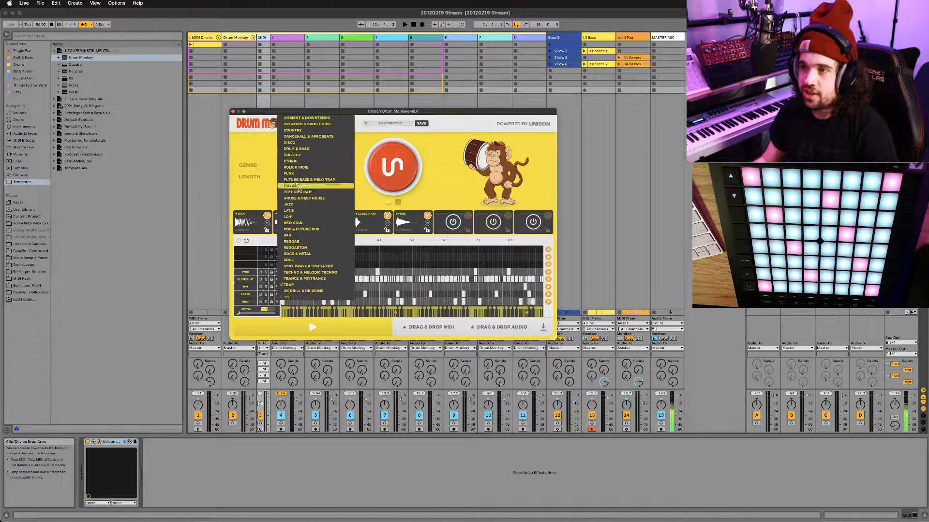
pyautogui.click(296, 216)
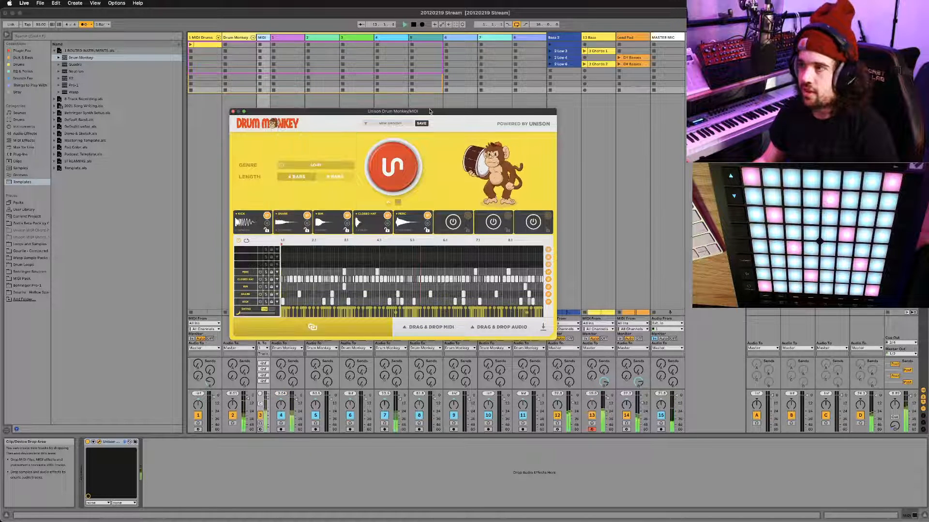
pyautogui.click(399, 165)
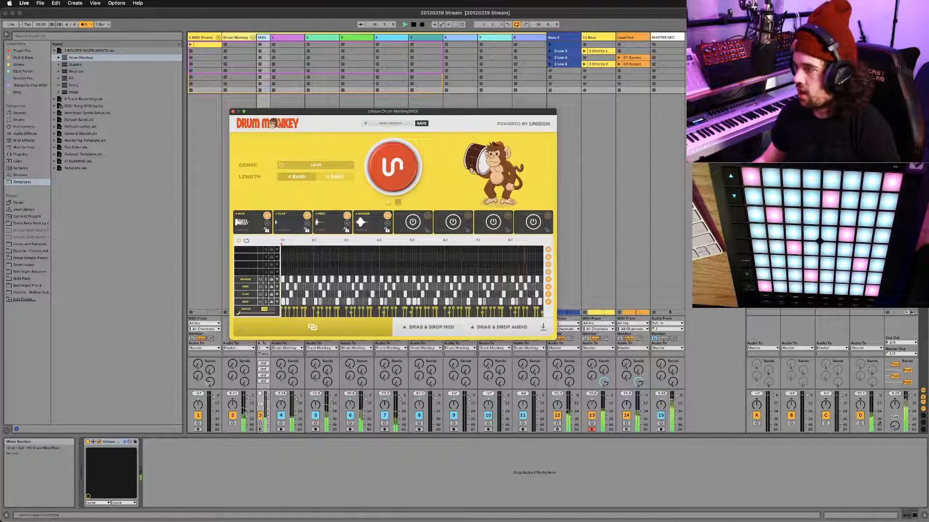
# Solo the Drum Monkey group instead of its MIDI track, and generate another Lo-Fi pattern
pyautogui.click(894, 418)
pyautogui.click(262, 423)
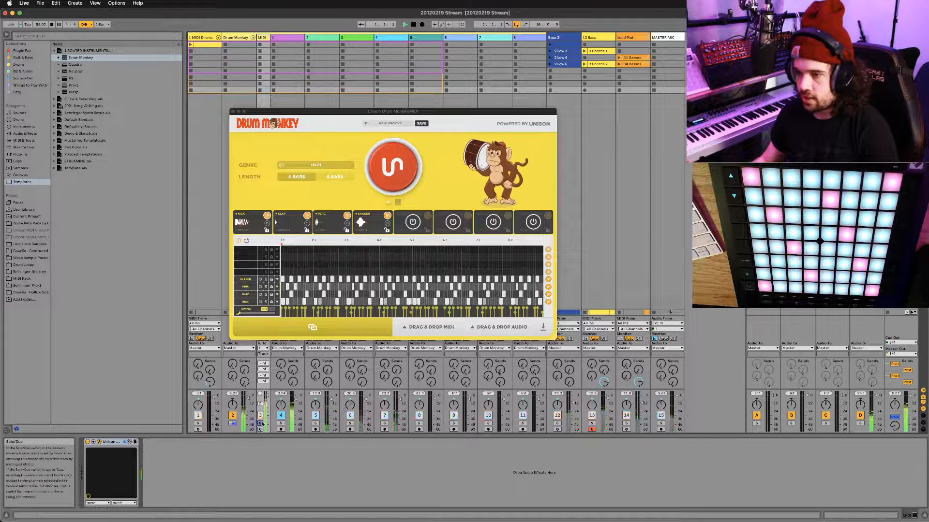
pyautogui.click(262, 424)
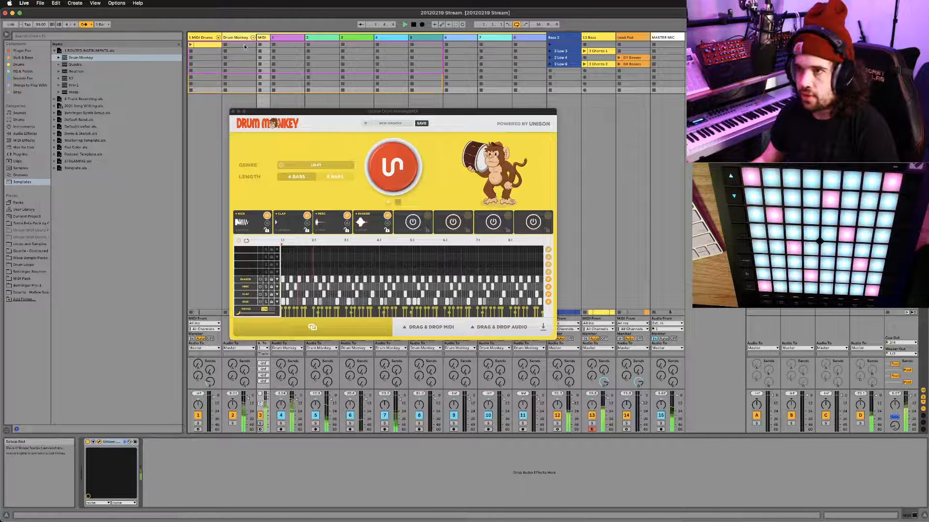
pyautogui.click(233, 424)
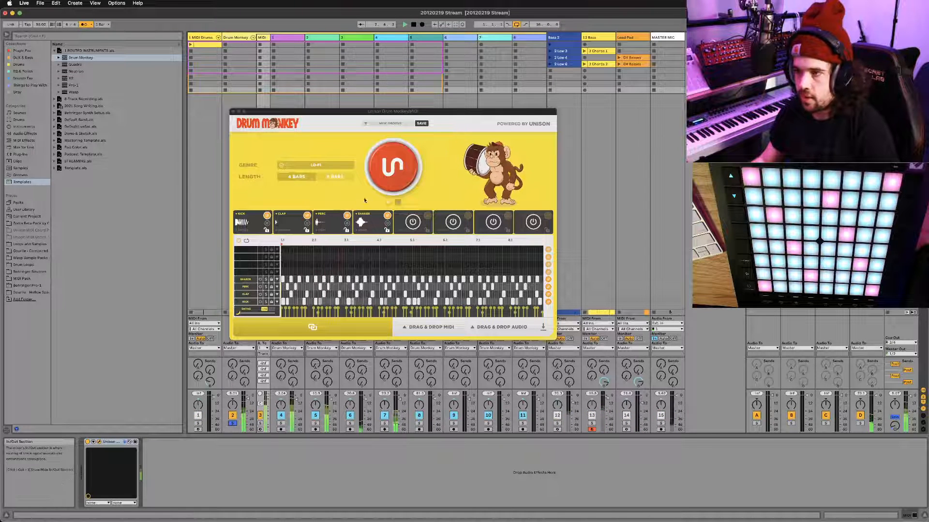
pyautogui.click(383, 190)
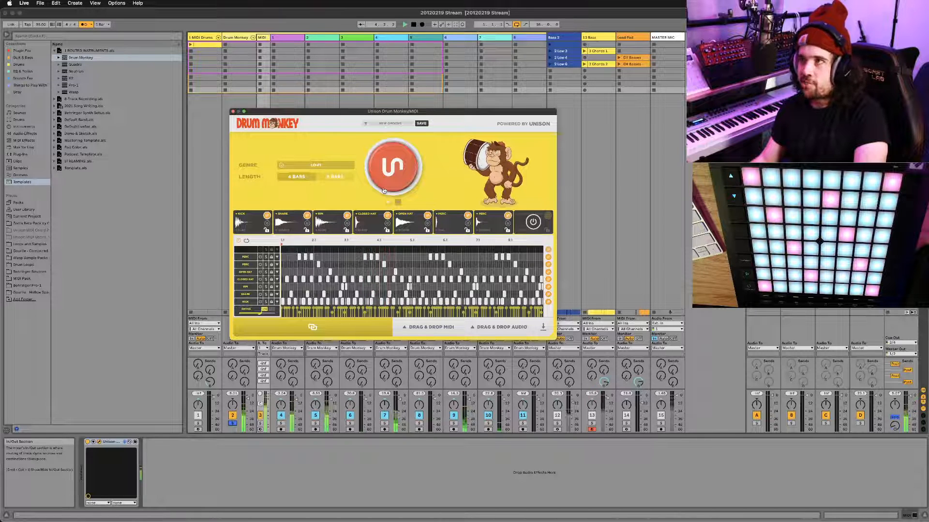
# Solo the MASTER MIC track along with the Drum Monkey group, and generate two more Lo-Fi patterns in the plugin
pyautogui.click(659, 388)
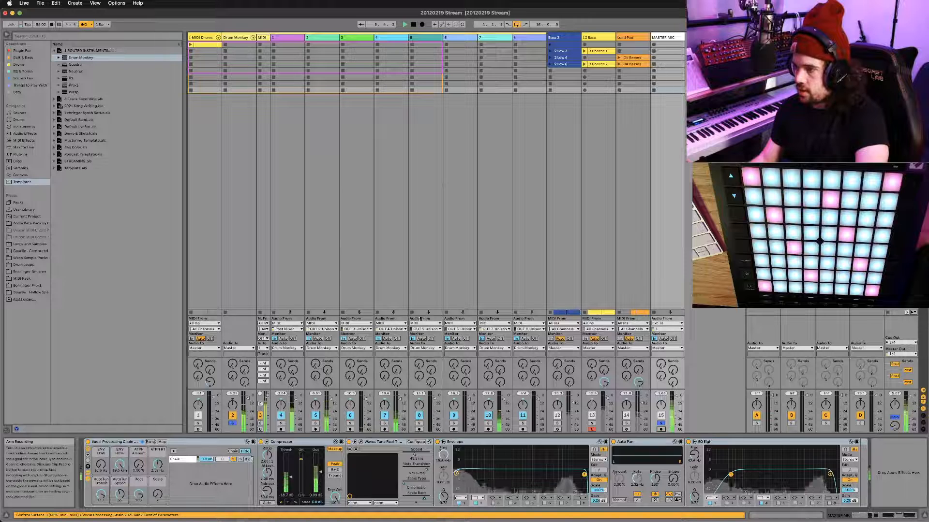
pyautogui.click(236, 38)
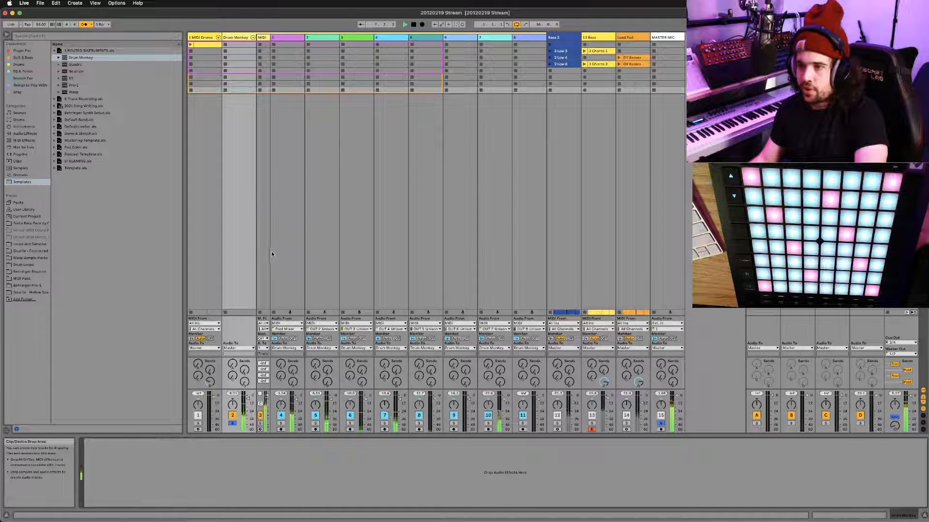
pyautogui.click(265, 253)
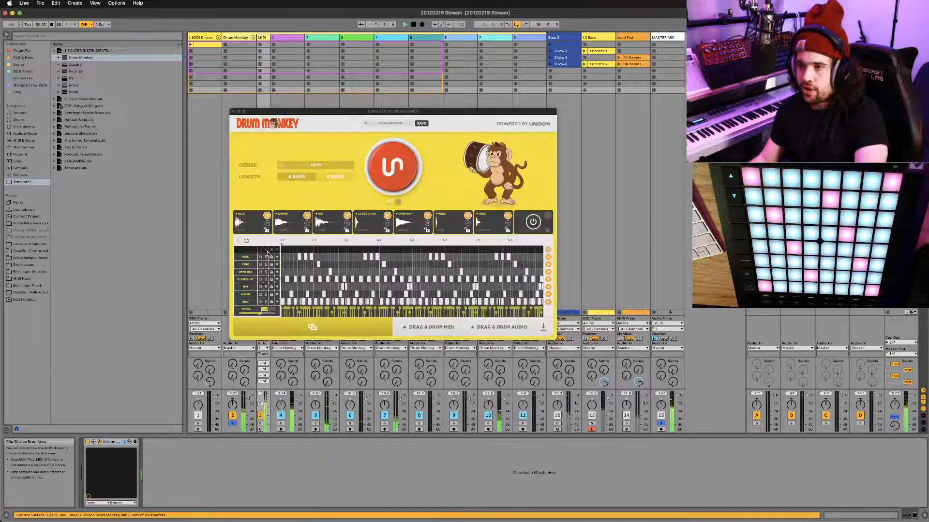
pyautogui.click(387, 183)
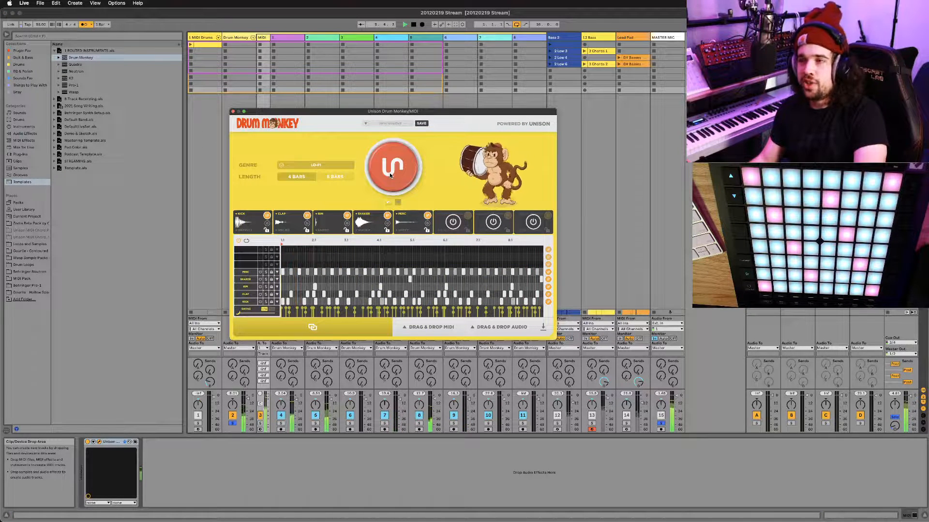
pyautogui.click(390, 173)
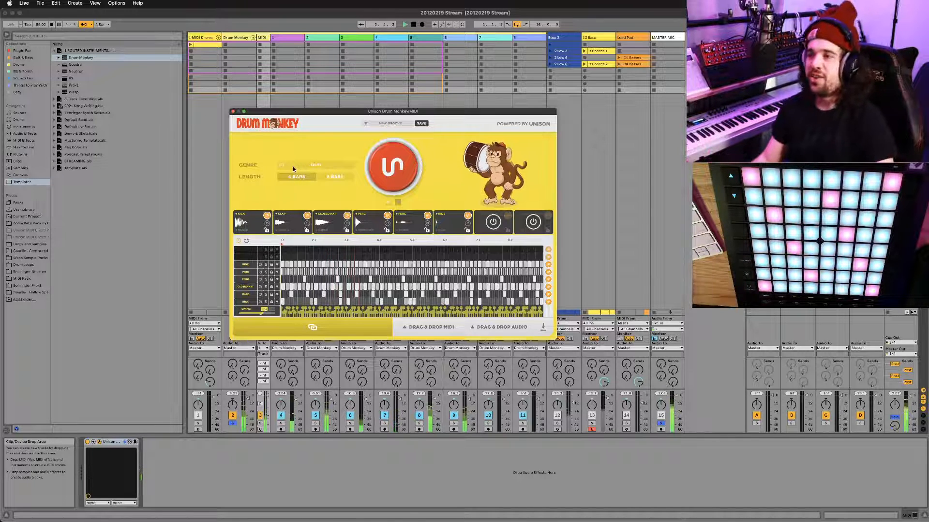
# Set Drum Monkey's genre to Synthwave & Synth-Pop, generate a pattern, and turn off the track solos to hear the full mix
pyautogui.click(313, 163)
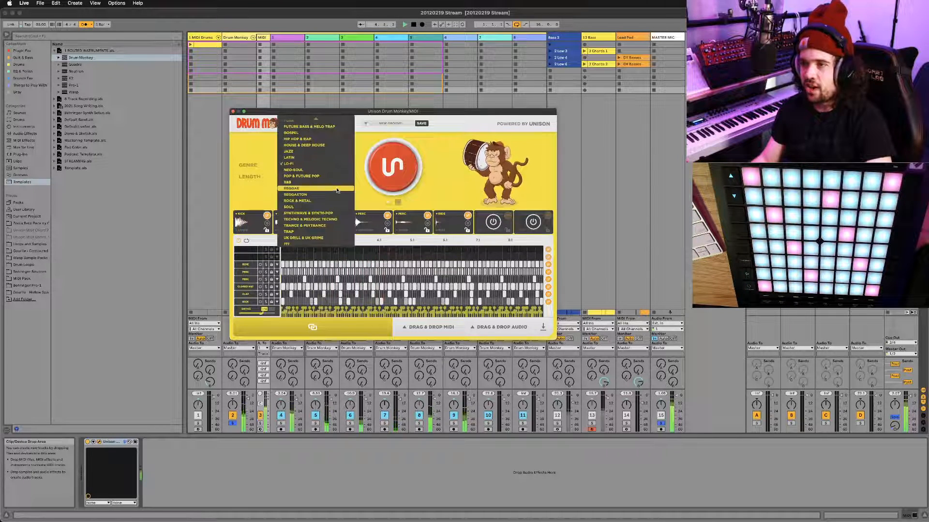
pyautogui.click(324, 213)
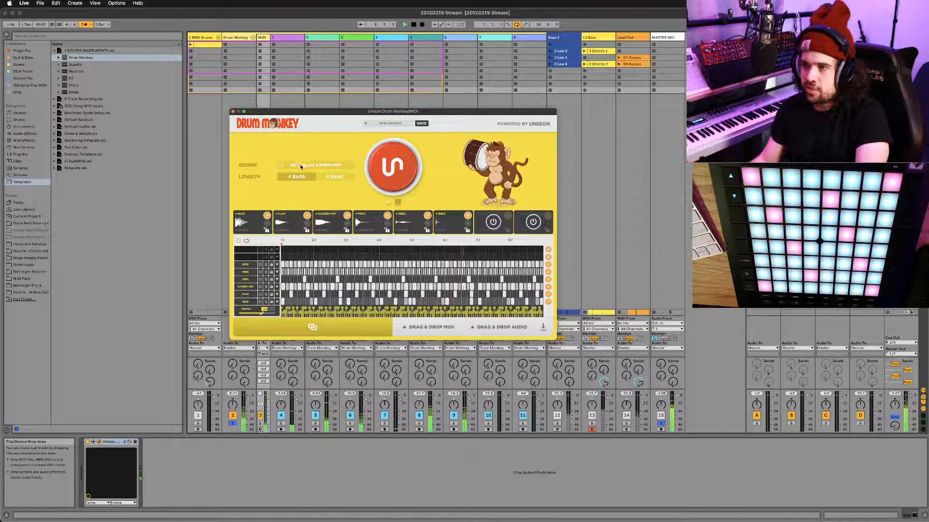
pyautogui.click(408, 175)
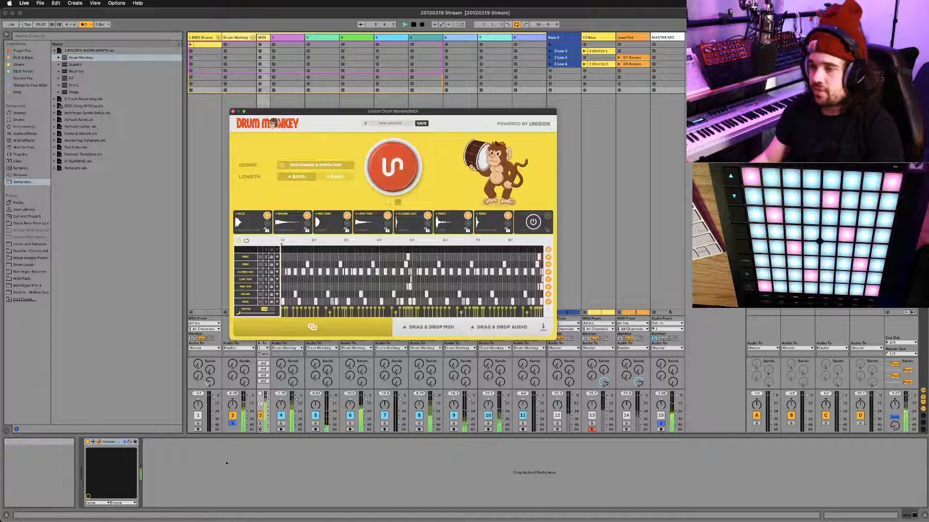
pyautogui.click(662, 425)
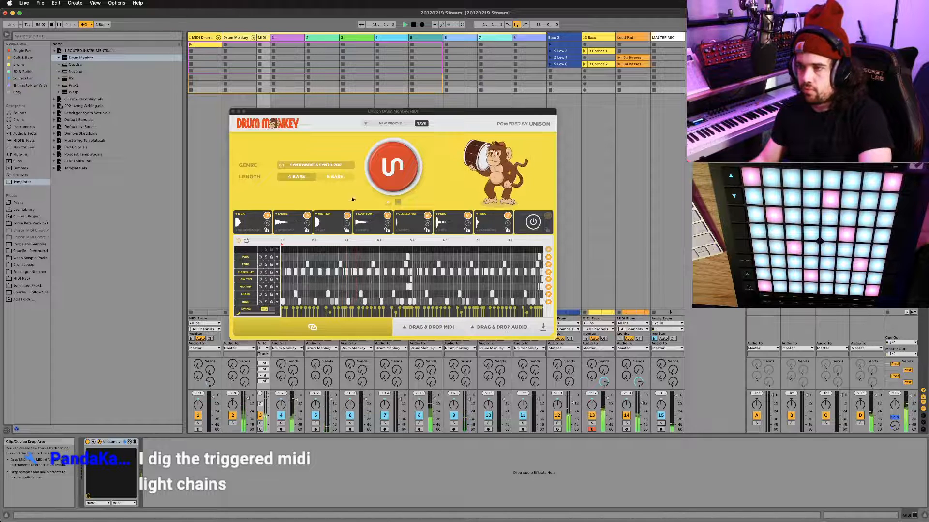
# Generate two more Synthwave & Synth-Pop drum patterns in Drum Monkey while the song plays
pyautogui.click(387, 176)
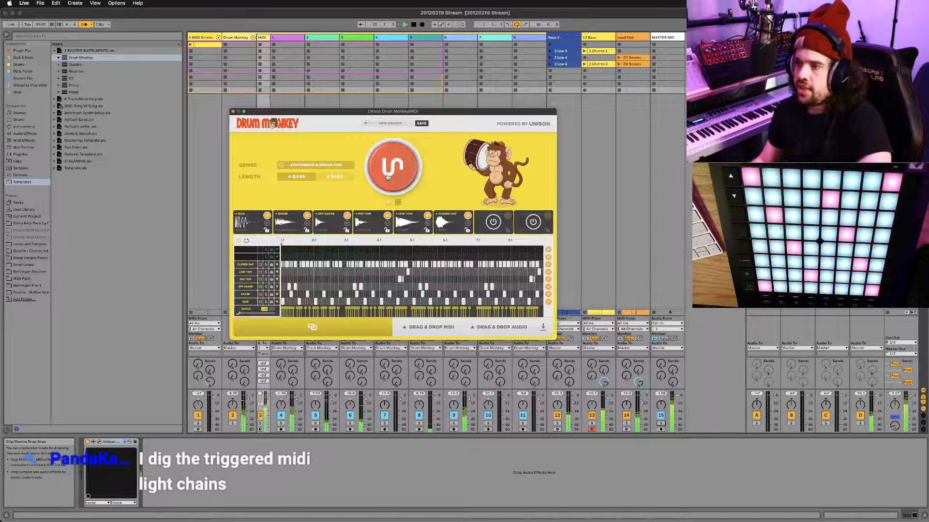
pyautogui.click(387, 174)
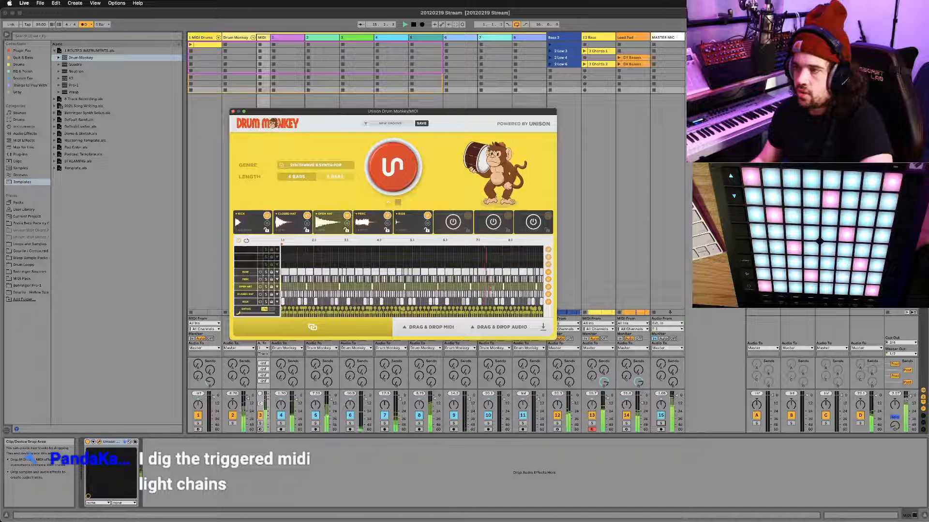
# Regenerate the perc, ride and open hat lanes individually, and switch off the ride lane
pyautogui.click(548, 280)
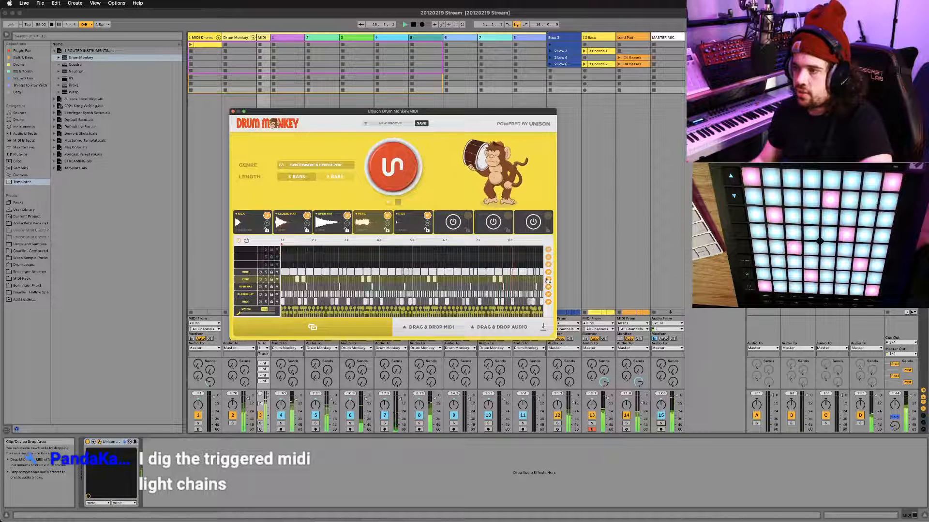
pyautogui.click(548, 271)
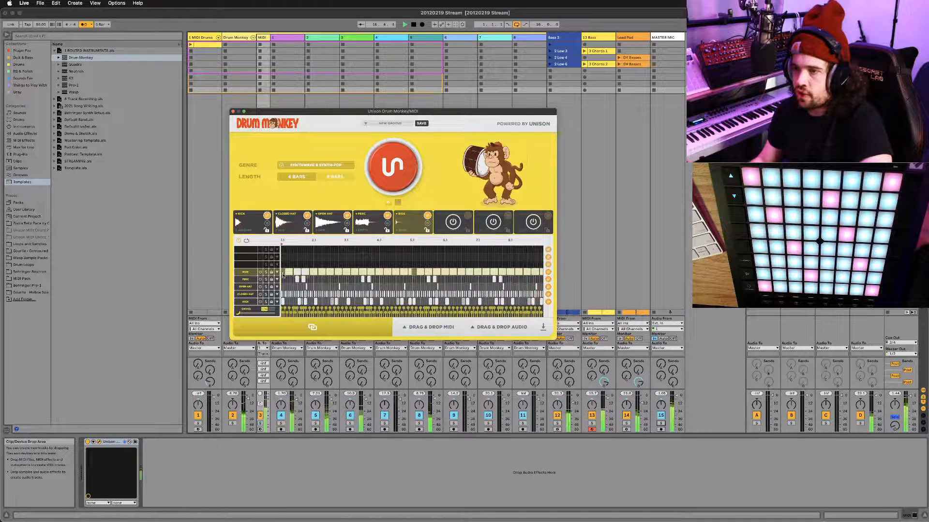
pyautogui.click(262, 274)
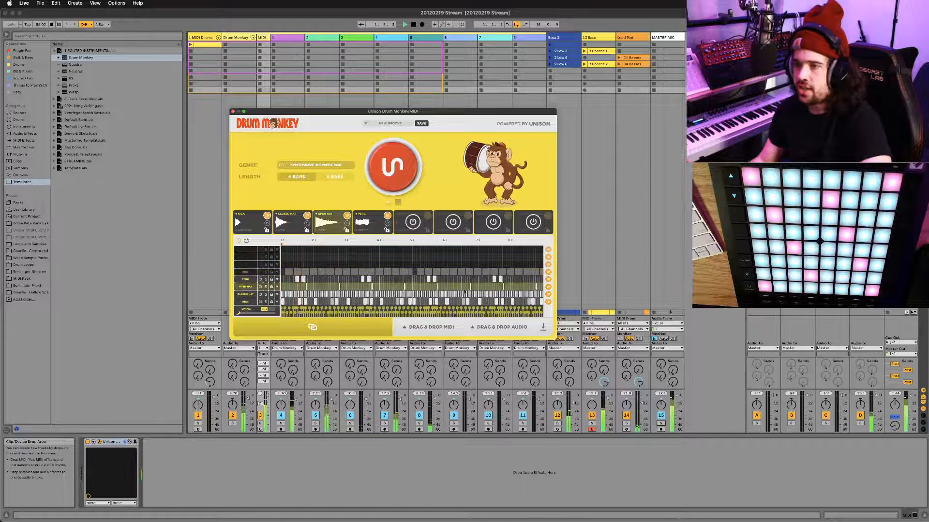
pyautogui.click(548, 287)
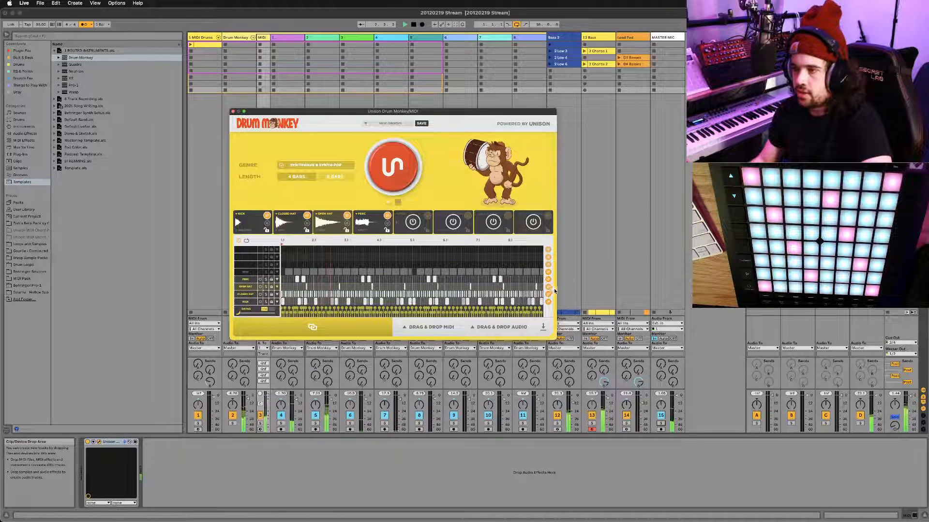
pyautogui.click(476, 274)
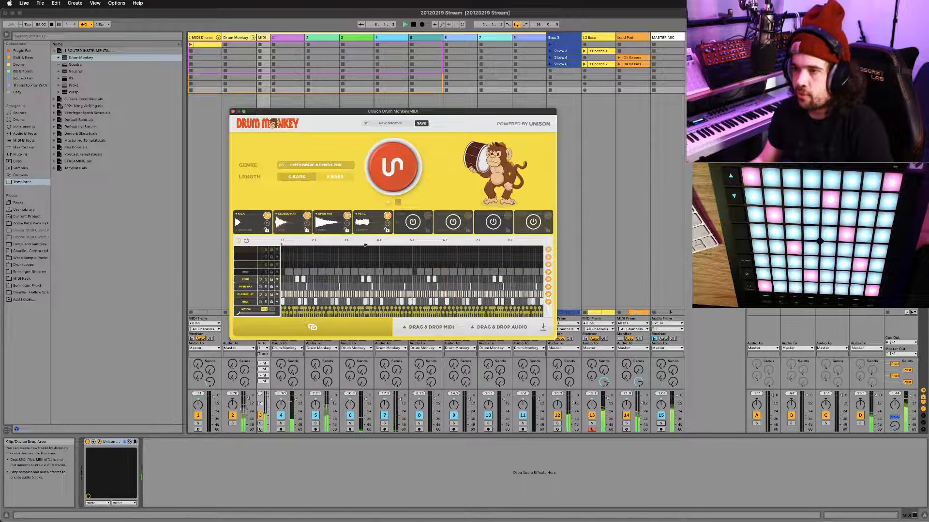
pyautogui.click(409, 222)
pyautogui.click(404, 221)
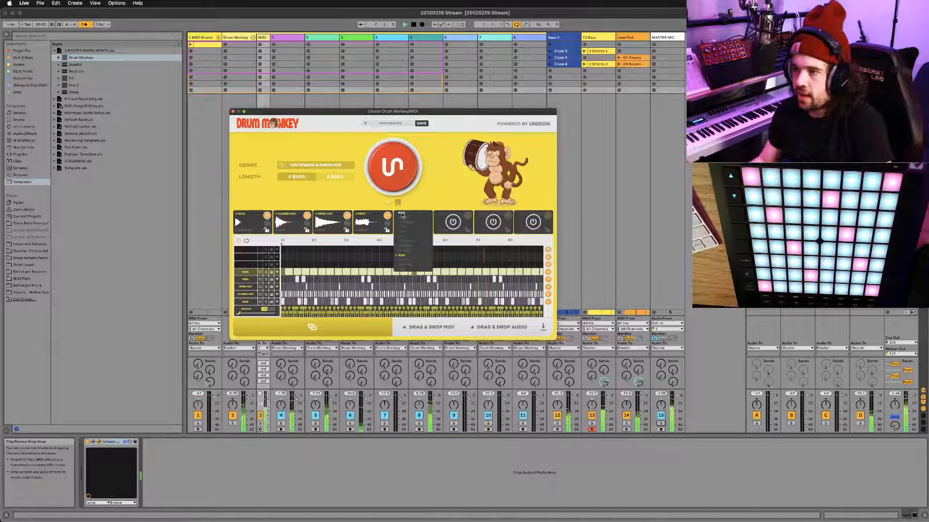
pyautogui.click(410, 217)
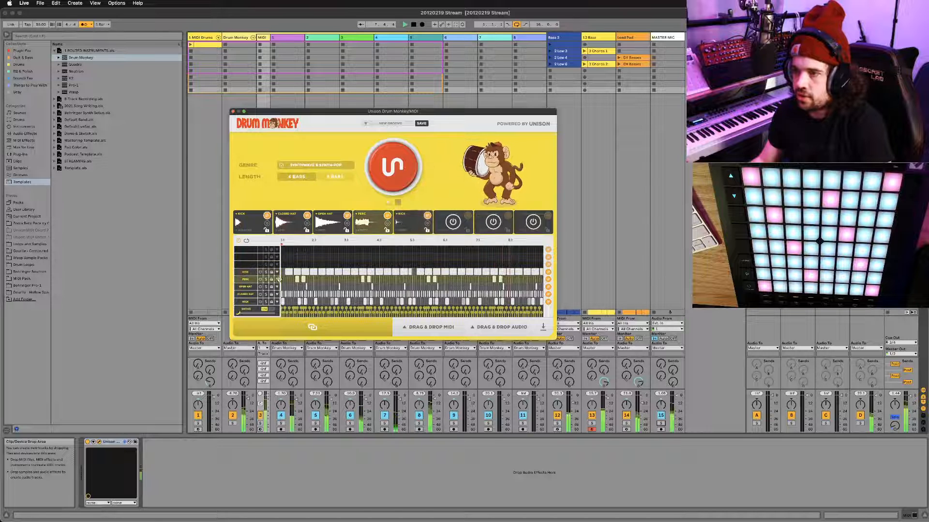
pyautogui.click(426, 216)
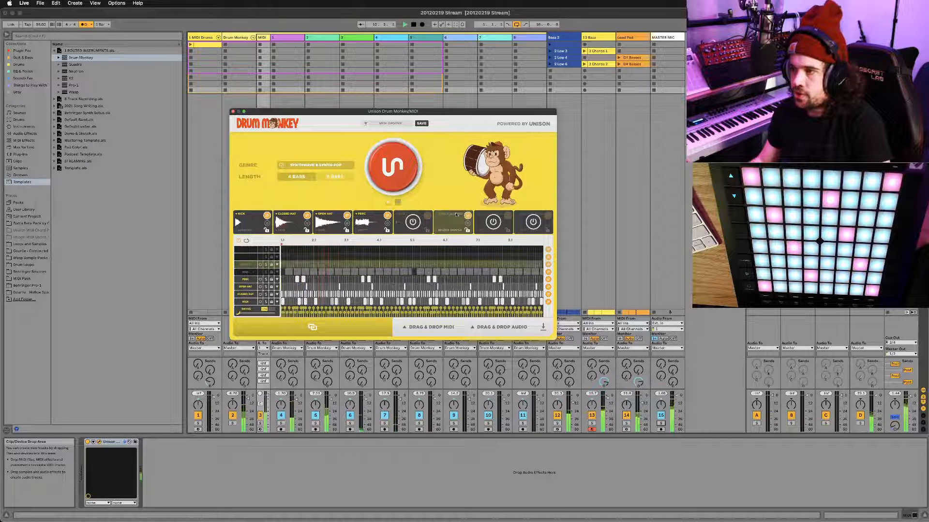
# Assign mid tom and low tom to the sixth and seventh drum slots, and generate a pattern for each tom lane
pyautogui.click(440, 213)
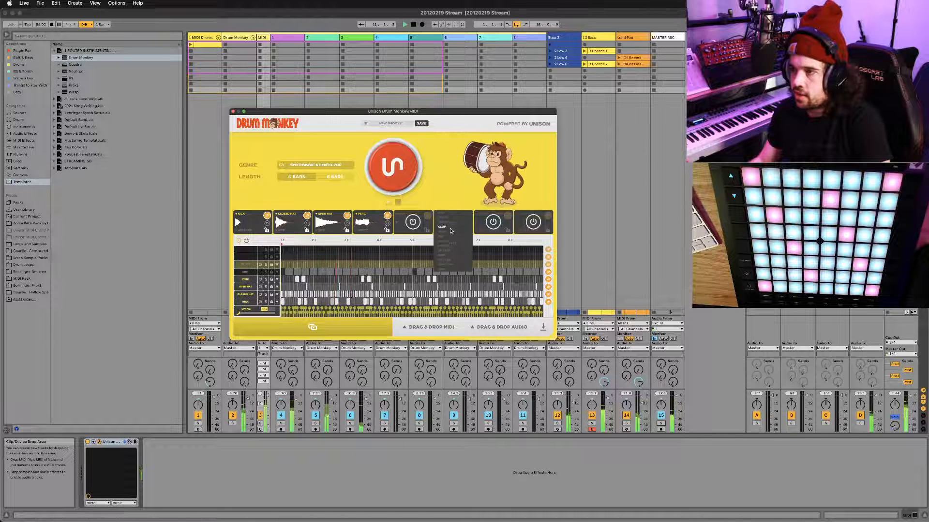
pyautogui.click(447, 260)
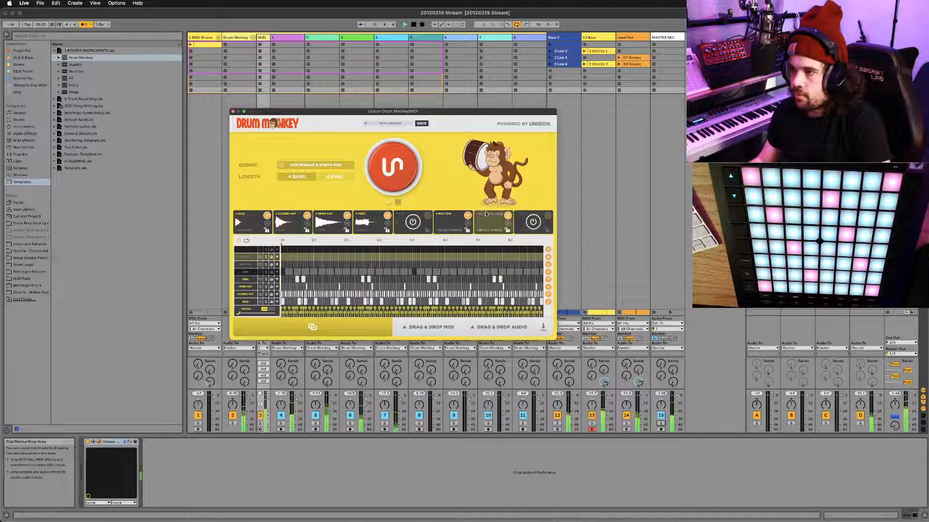
pyautogui.click(482, 214)
pyautogui.click(490, 264)
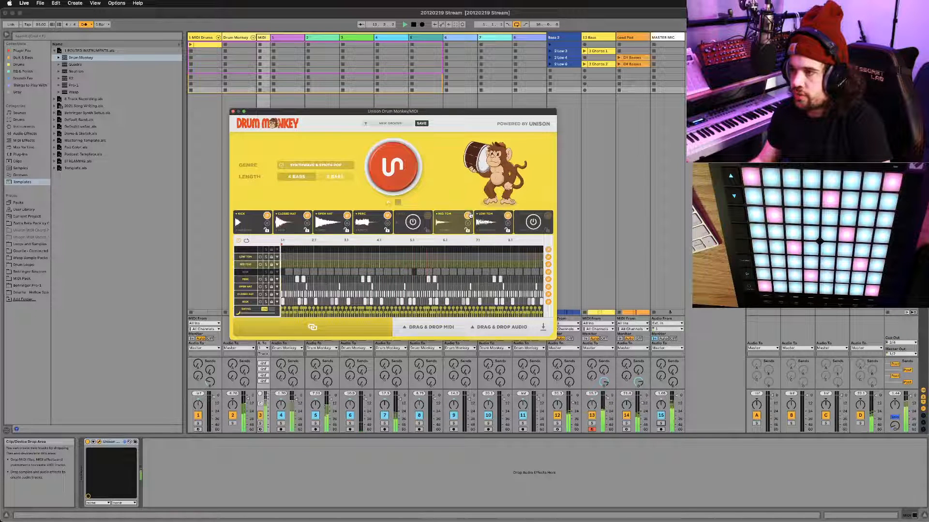
pyautogui.click(548, 264)
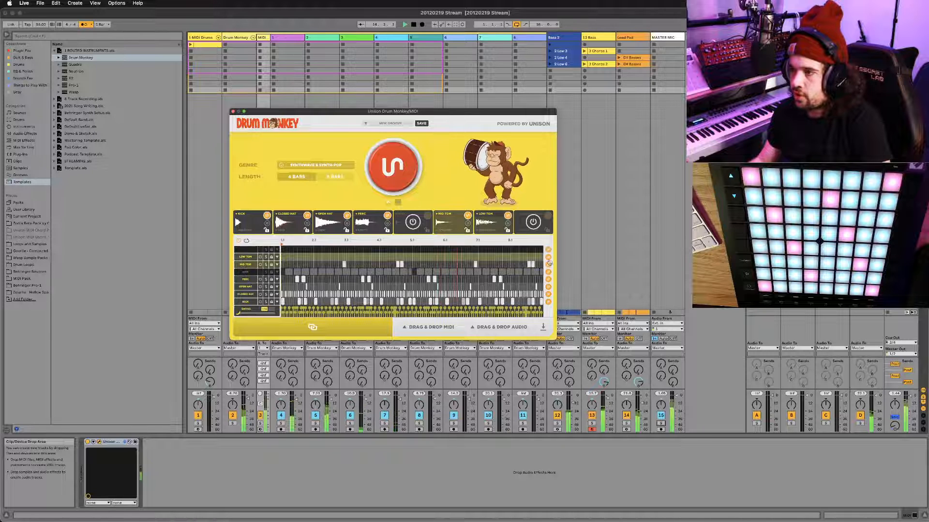
pyautogui.click(549, 258)
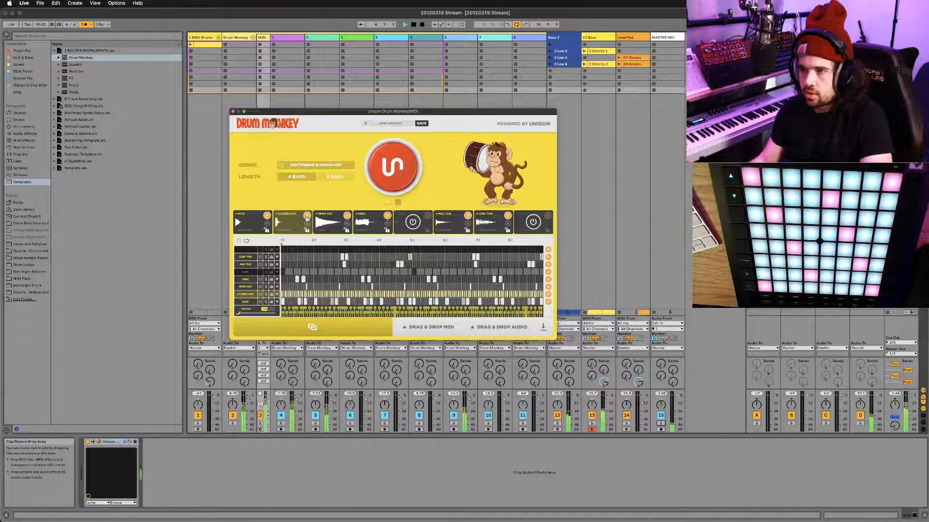
# Move the Drum Monkey window clear of the drum tracks, and adjust the panning of drum track 3 in the mixer
pyautogui.moveTo(296, 112); pyautogui.dragTo(536, 101)
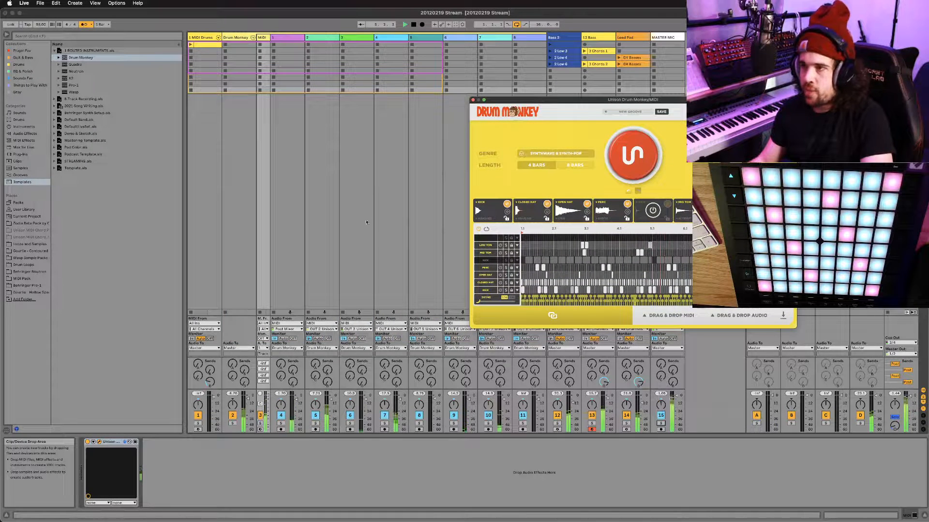
pyautogui.click(332, 403)
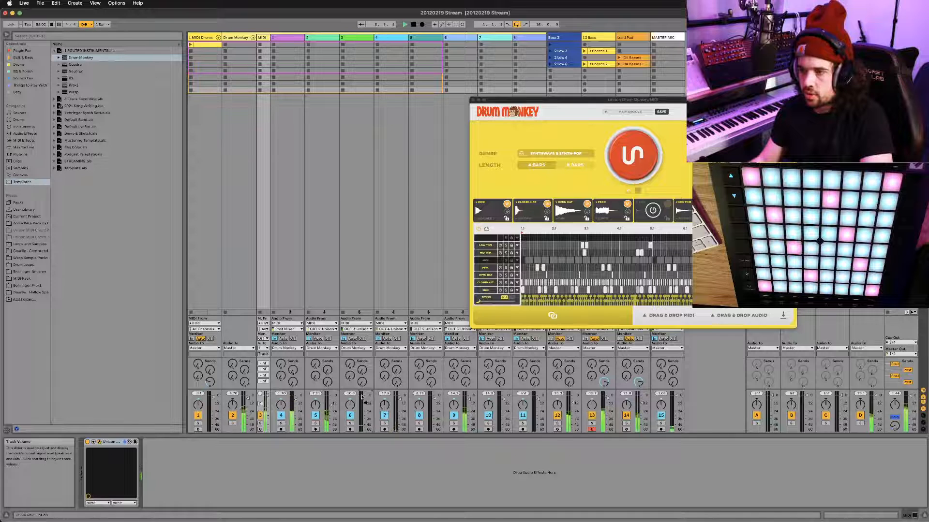
pyautogui.moveTo(354, 409); pyautogui.dragTo(314, 410)
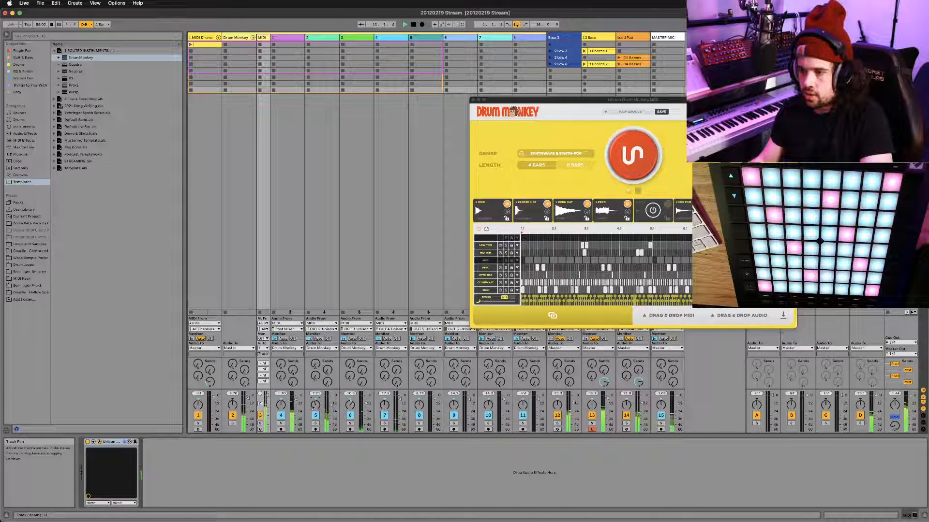
# Search the browser for Auto Pan and add it to the Drum Monkey MIDI track
pyautogui.press('super+f')
pyautogui.write('autopan')
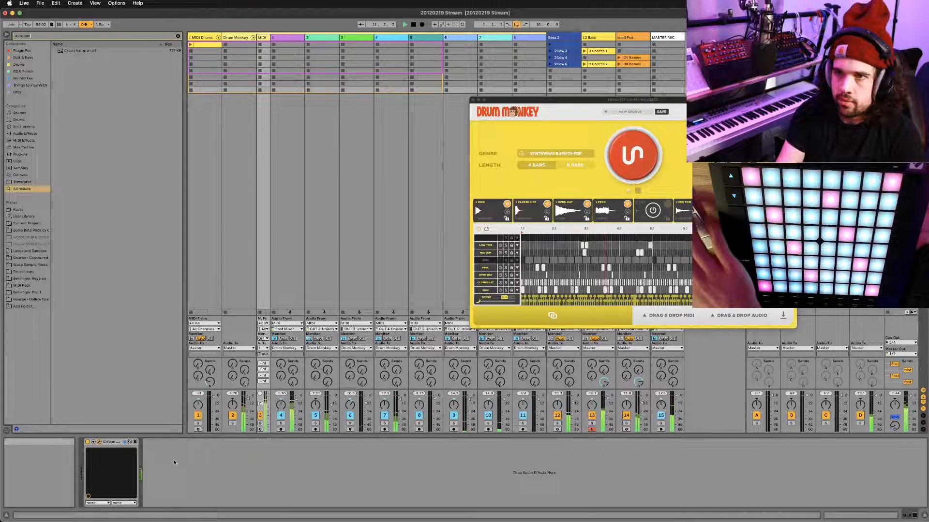
pyautogui.press('BackSpace')
pyautogui.write('pa')
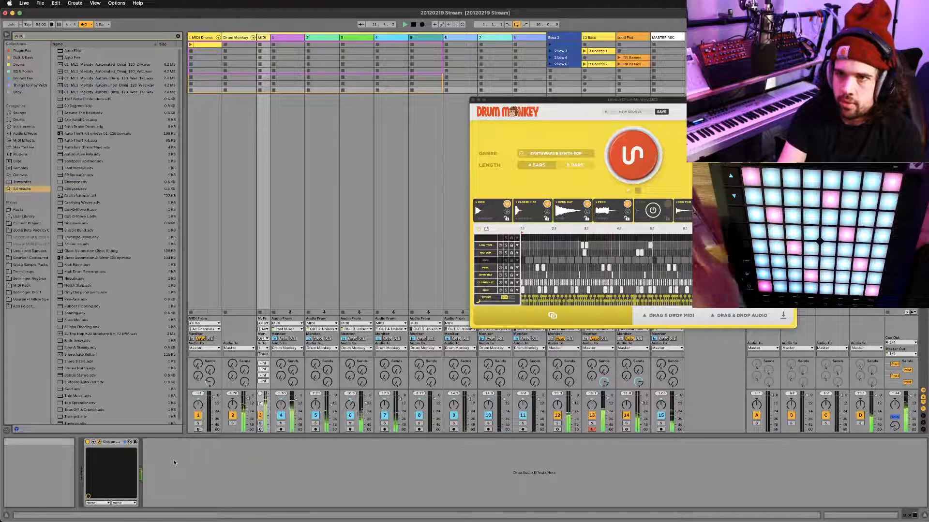
pyautogui.press('Down')
pyautogui.press('Return')
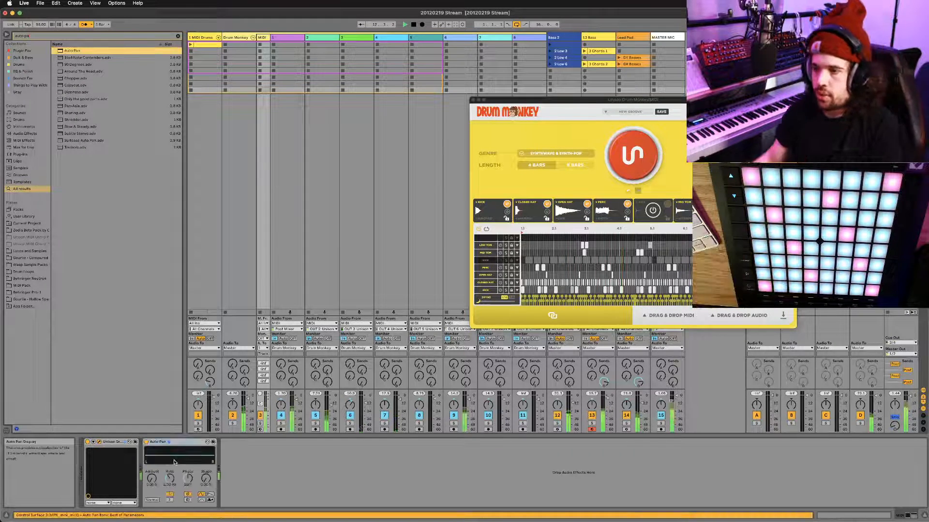
# Raise Auto Pan's amount, sync its rate to the tempo, and move it to drum track 2 with an adjusted rate
pyautogui.moveTo(152, 479); pyautogui.dragTo(151, 467)
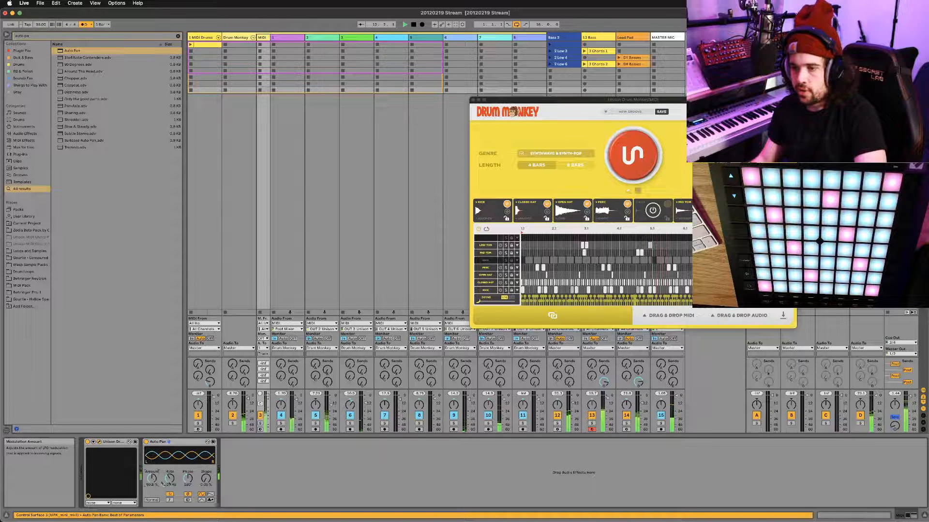
pyautogui.click(170, 499)
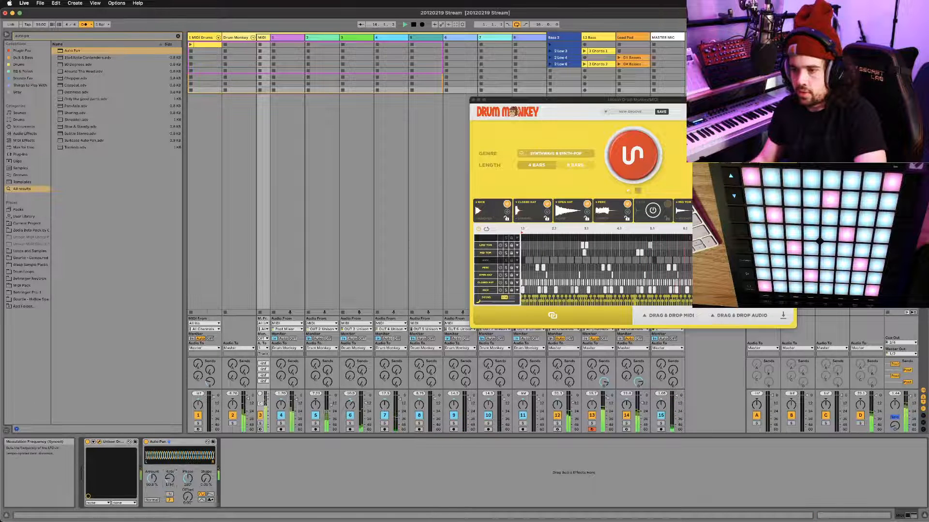
pyautogui.moveTo(169, 479); pyautogui.dragTo(170, 486)
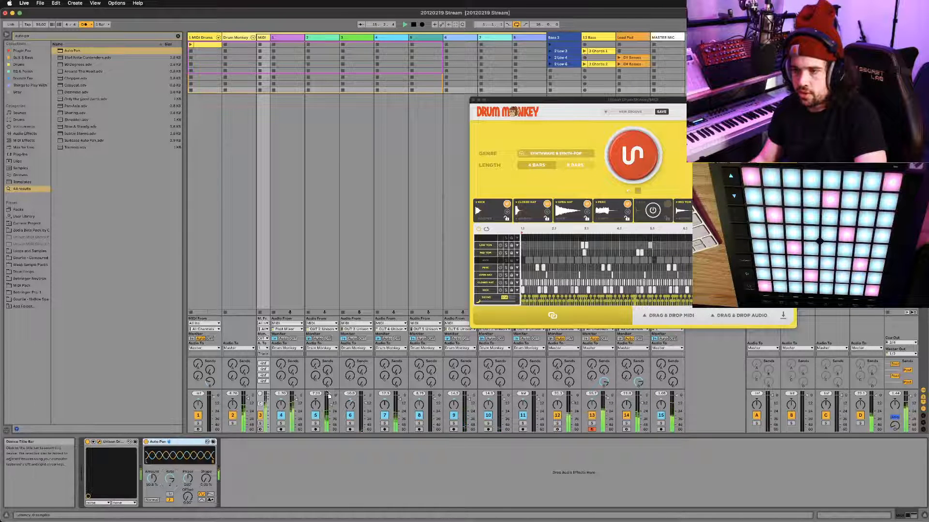
pyautogui.click(328, 297)
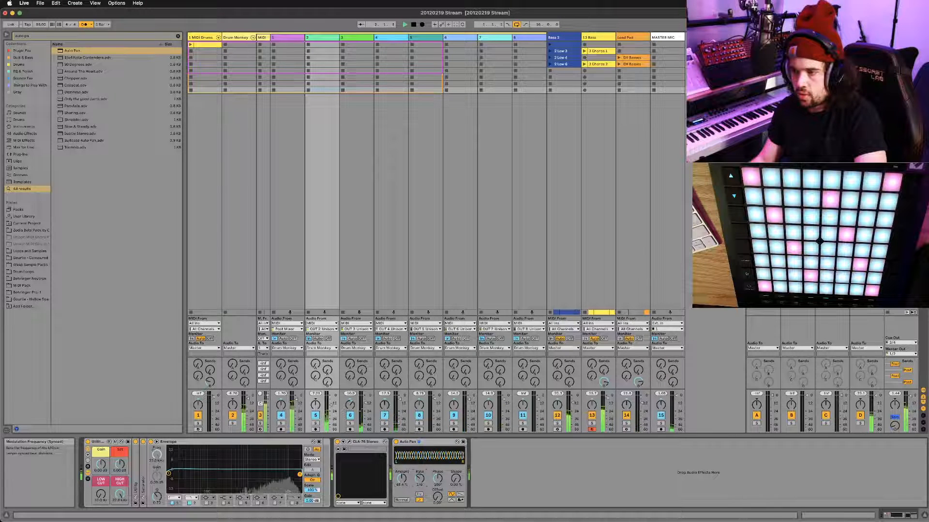
pyautogui.moveTo(419, 478)
pyautogui.mouseDown()
pyautogui.moveTo(420, 490)
pyautogui.moveTo(419, 475)
pyautogui.mouseUp()
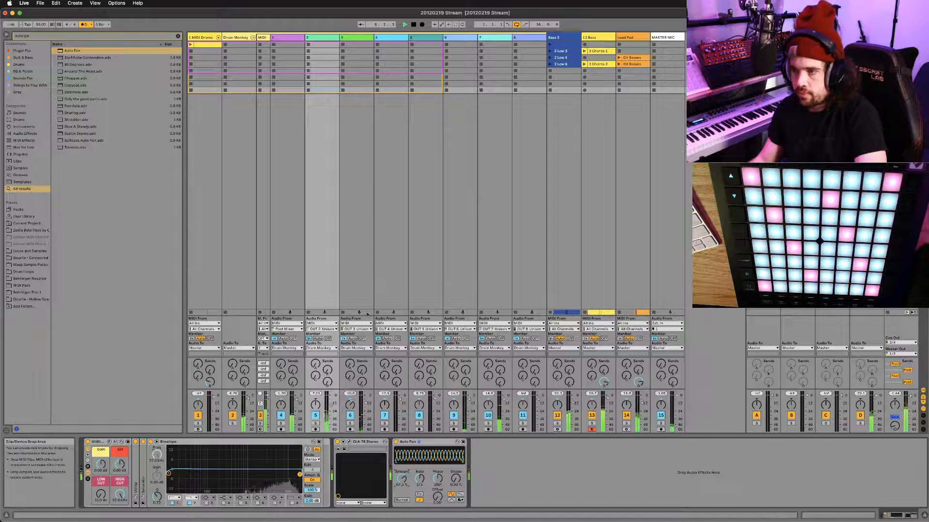
# Return to the Drum Monkey MIDI track and swap the plugin's kick sample for another one
pyautogui.click(403, 222)
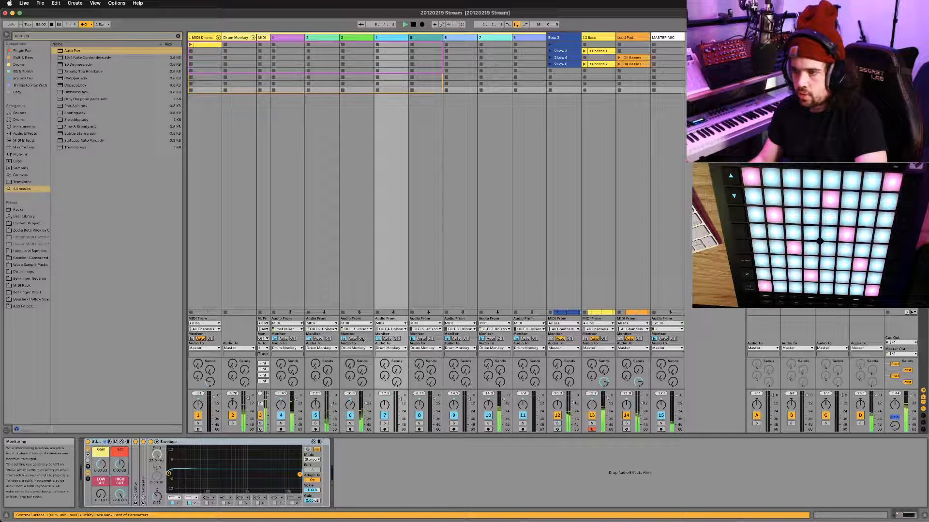
pyautogui.click(289, 290)
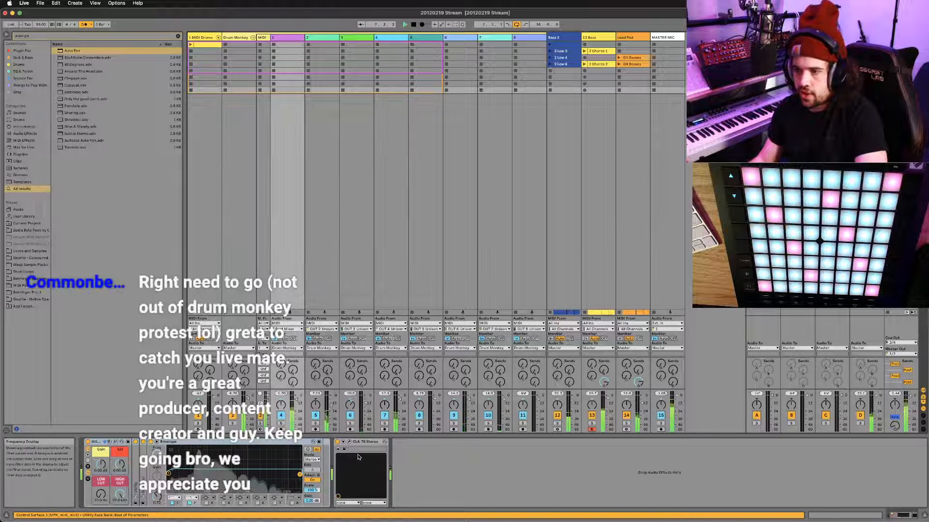
pyautogui.click(264, 148)
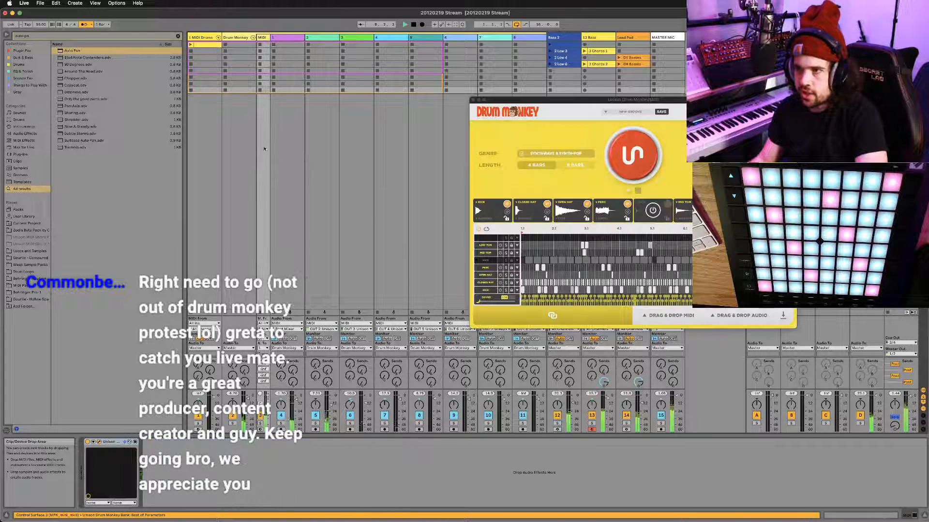
pyautogui.click(505, 205)
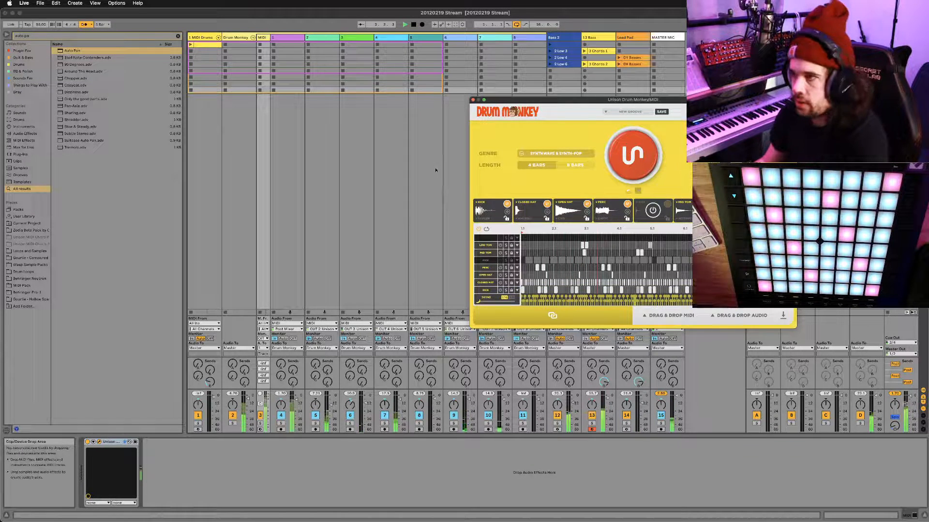
# Check the CLA-76 compressor on drum track 1, and bring Drum Monkey back up from its MIDI track
pyautogui.click(473, 99)
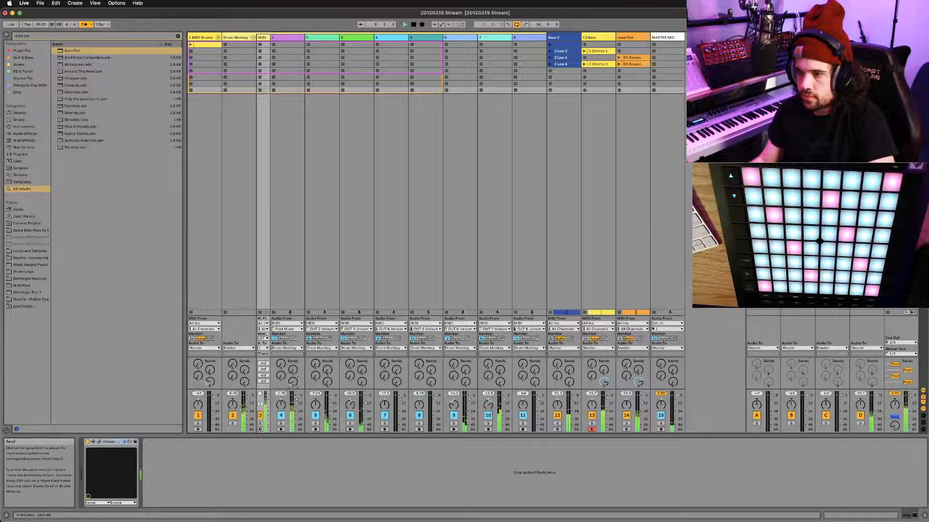
pyautogui.click(283, 388)
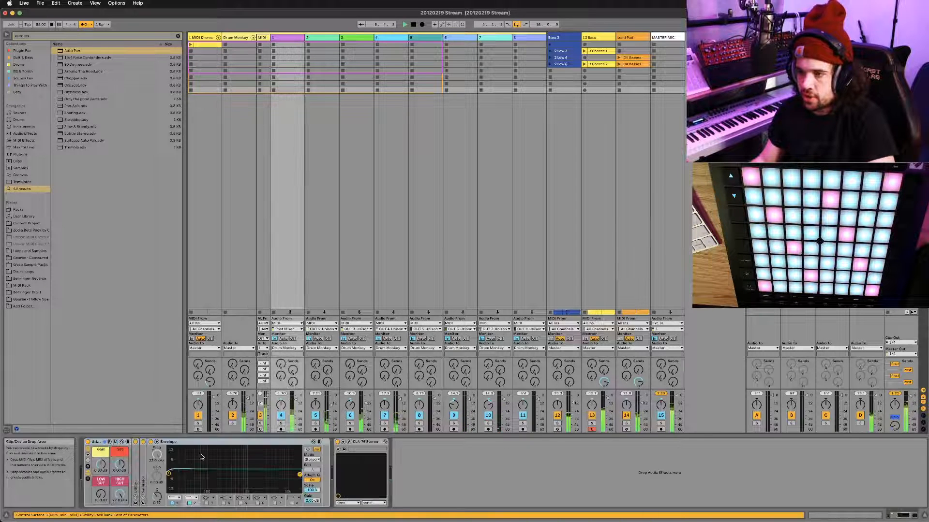
pyautogui.click(349, 441)
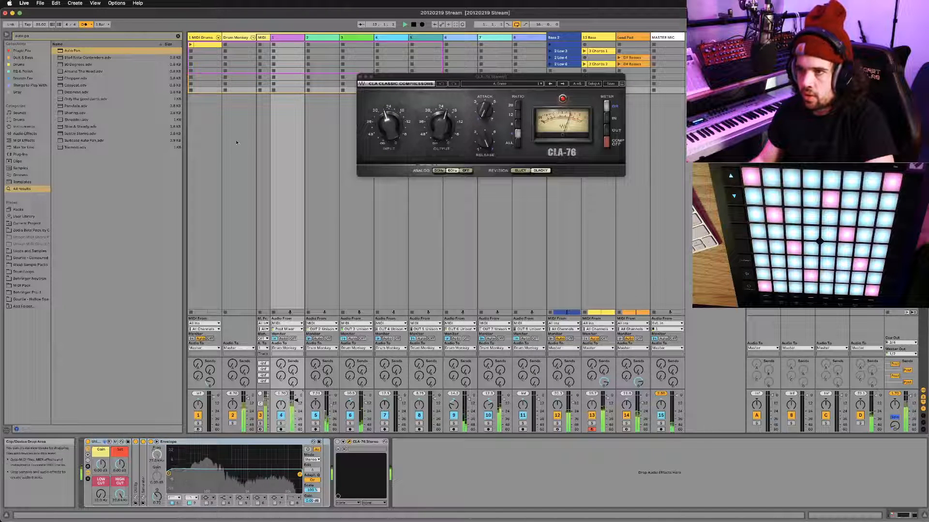
pyautogui.click(277, 169)
pyautogui.click(268, 161)
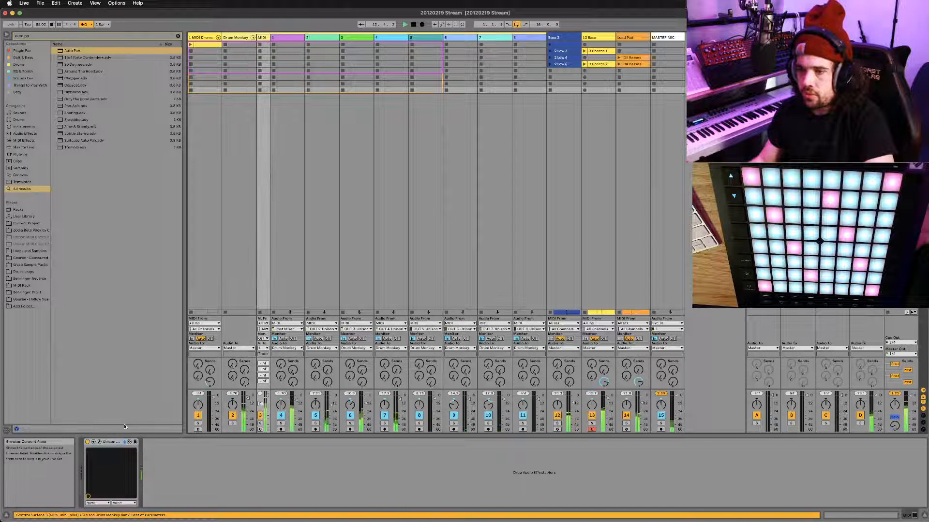
pyautogui.click(100, 441)
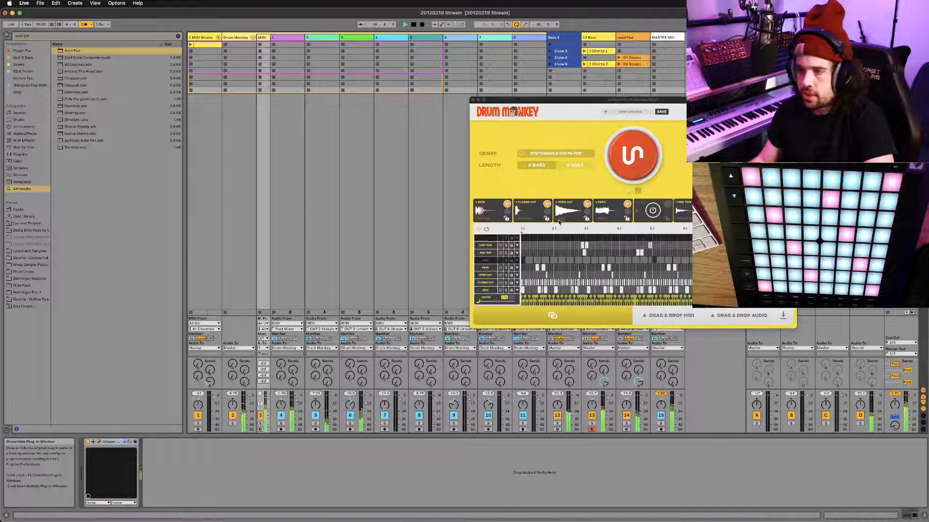
# Swap Drum Monkey's kick sample for other ones, lower drum track 1's volume slightly, and close the plugin
pyautogui.click(507, 205)
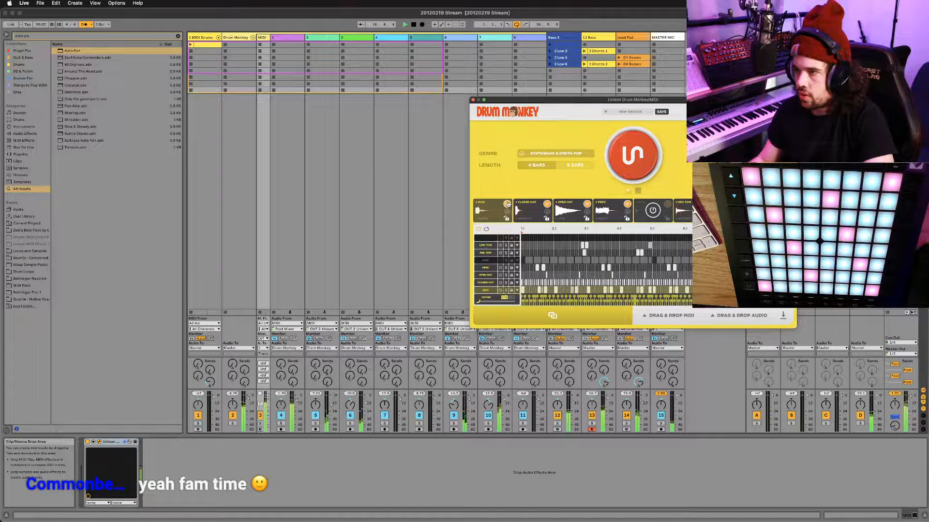
pyautogui.click(508, 204)
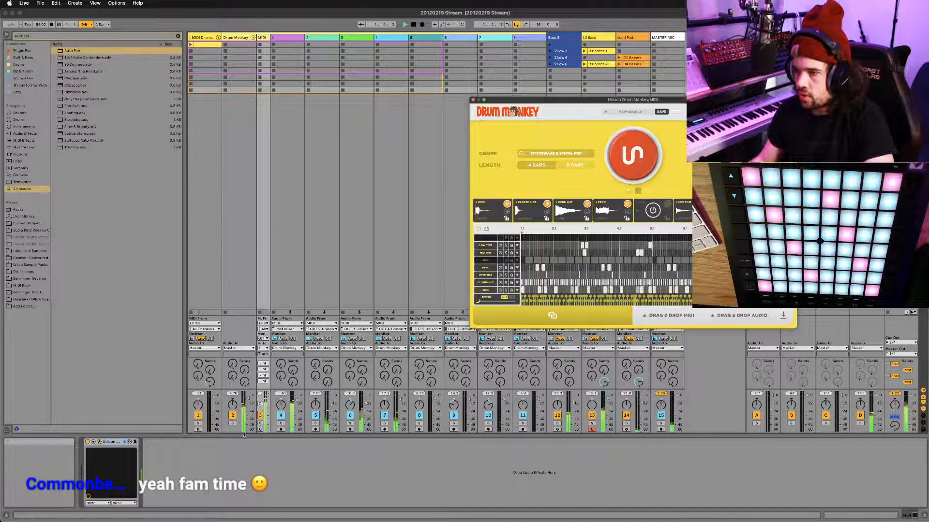
pyautogui.moveTo(296, 403); pyautogui.dragTo(295, 407)
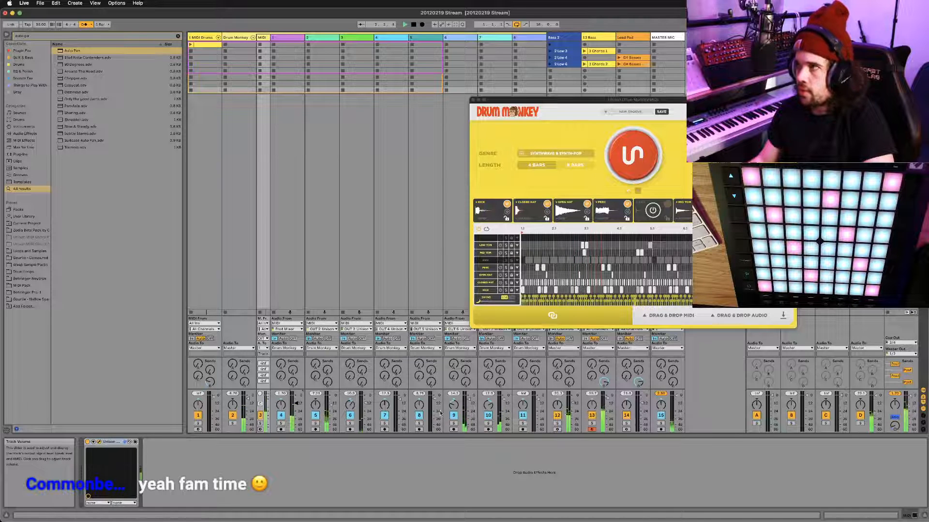
pyautogui.click(507, 204)
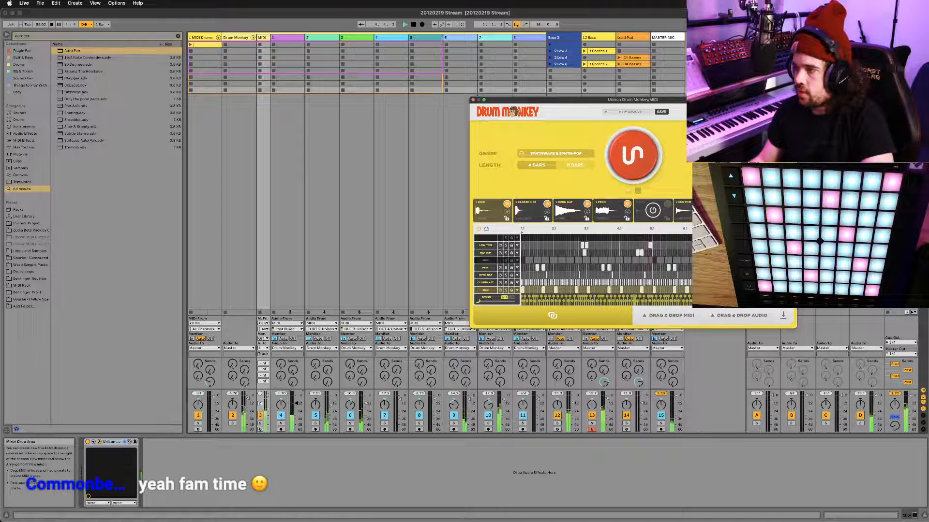
pyautogui.click(472, 100)
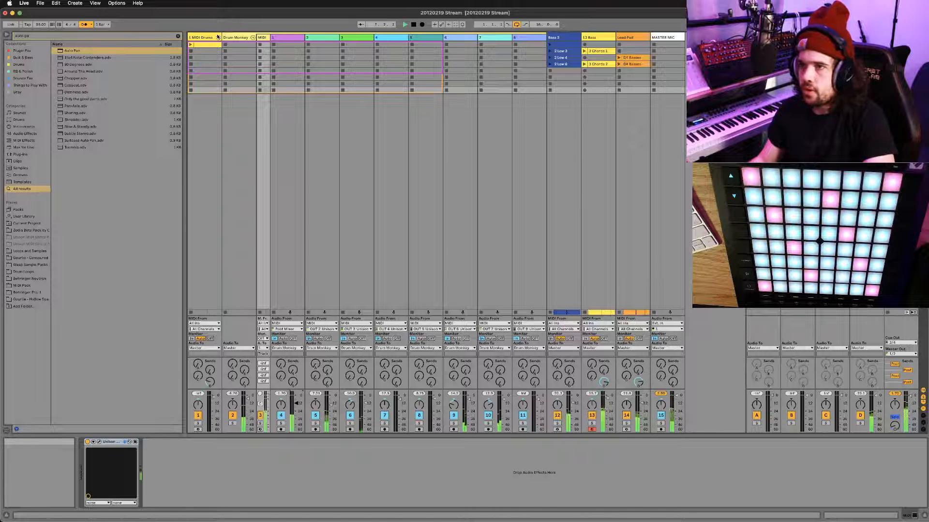
# Remove the 909 Flavour Kit from the MIDI Drums track
pyautogui.click(203, 41)
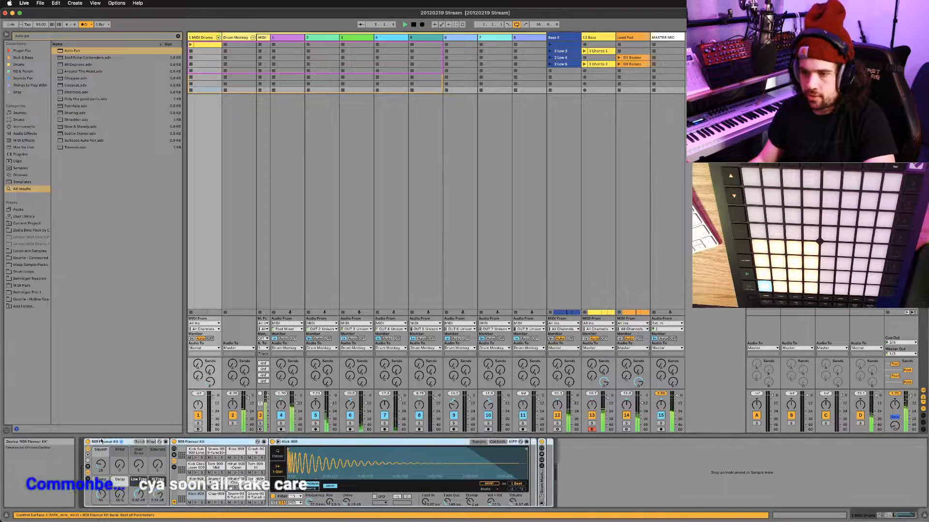
pyautogui.click(102, 441)
pyautogui.press('Delete')
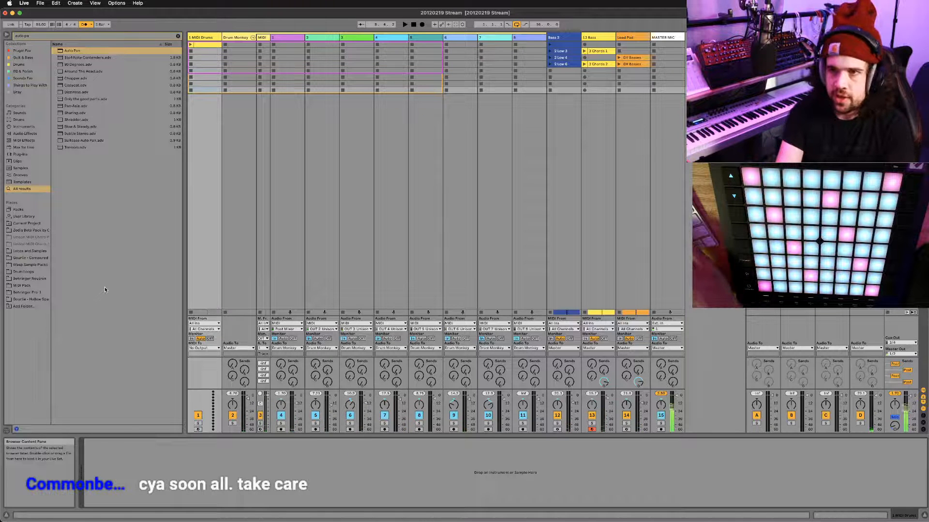
# Search the browser for cr8 and load CR8 Sampler Stereo onto the MIDI Drums track
pyautogui.press('super+f')
pyautogui.write('cr8')
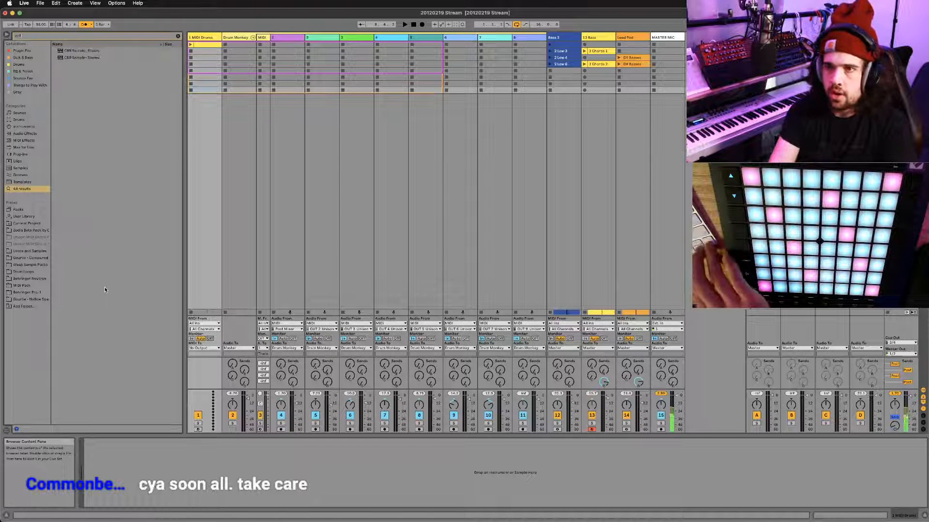
pyautogui.press('Down')
pyautogui.press('Down')
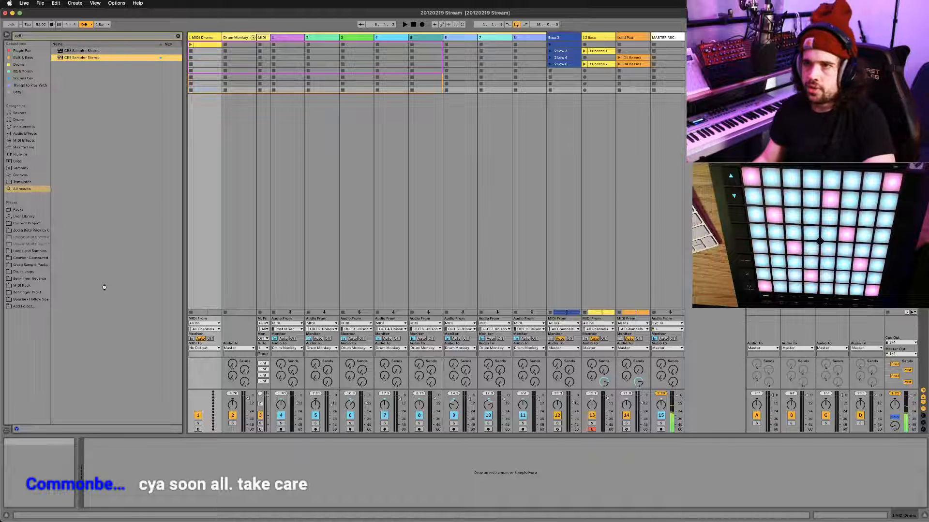
pyautogui.press('Return')
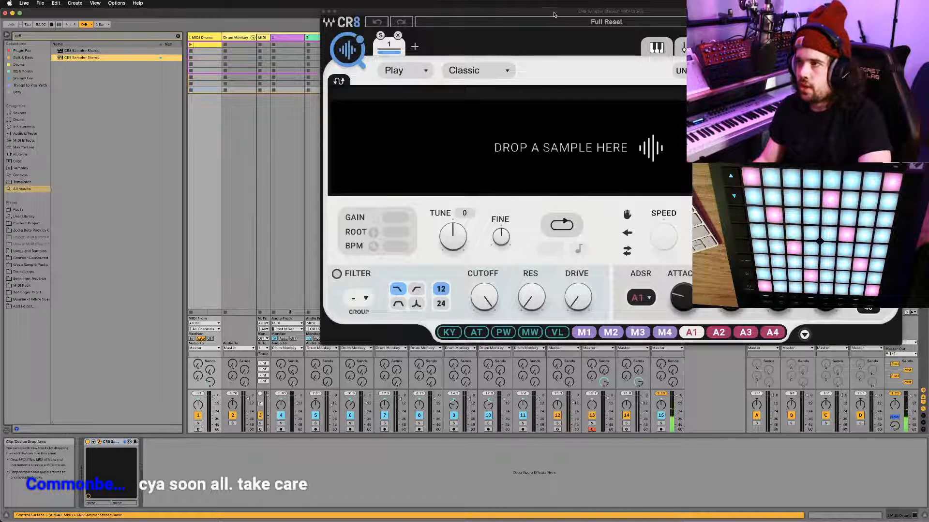
pyautogui.moveTo(554, 15); pyautogui.dragTo(477, 101)
# Bring up Drum Monkey and transfer its full drum loop into the CR8 sampler on the MIDI Drums track
pyautogui.click(260, 38)
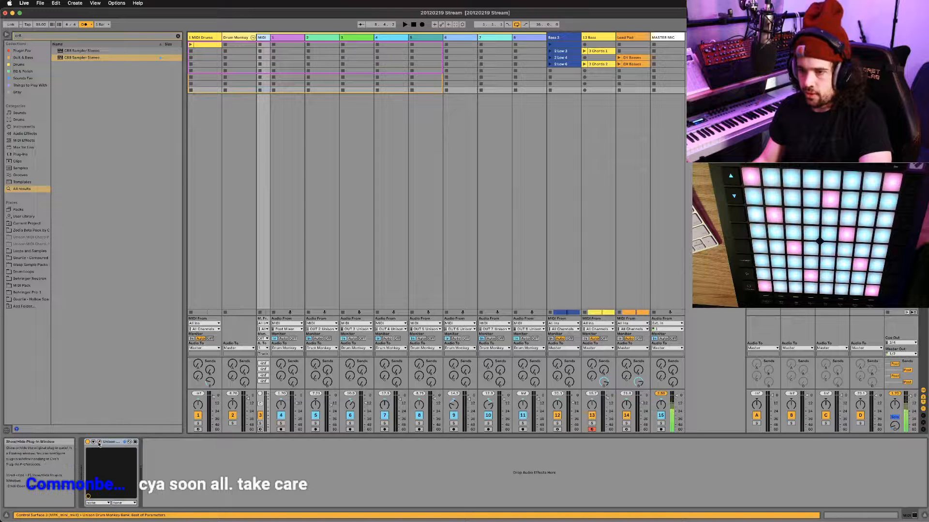
pyautogui.click(99, 444)
pyautogui.click(100, 443)
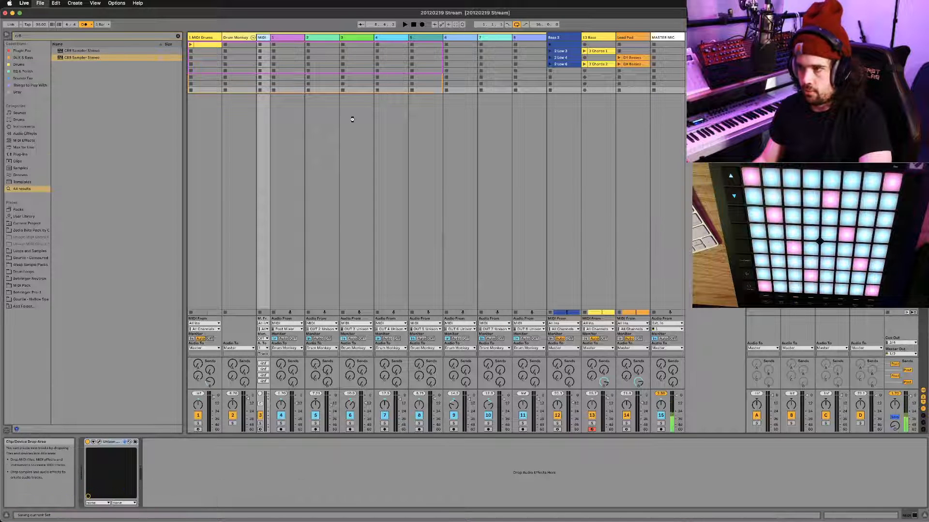
pyautogui.click(99, 442)
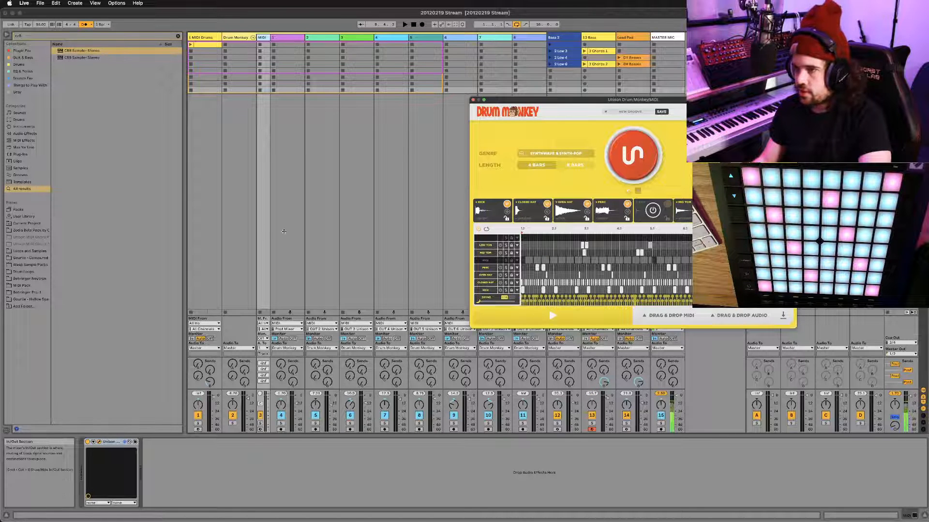
pyautogui.moveTo(671, 315); pyautogui.dragTo(260, 139)
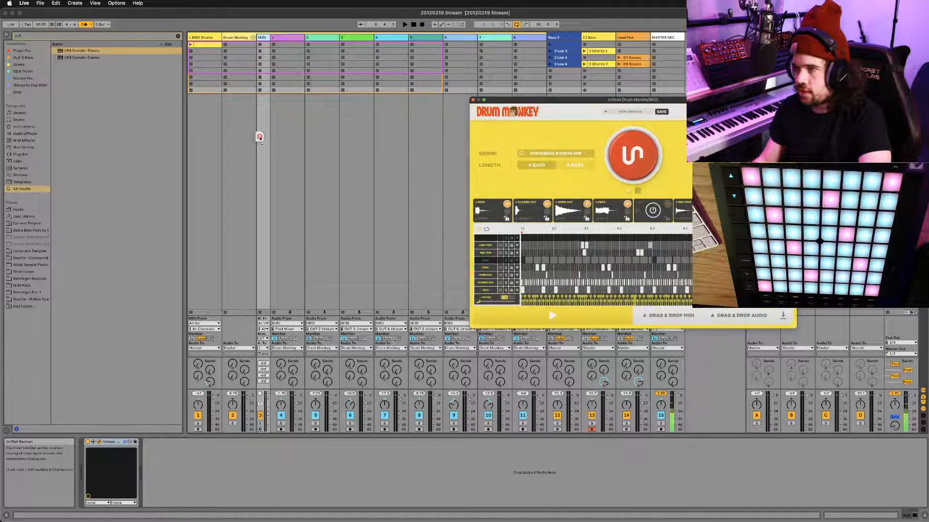
pyautogui.moveTo(196, 74); pyautogui.dragTo(201, 37)
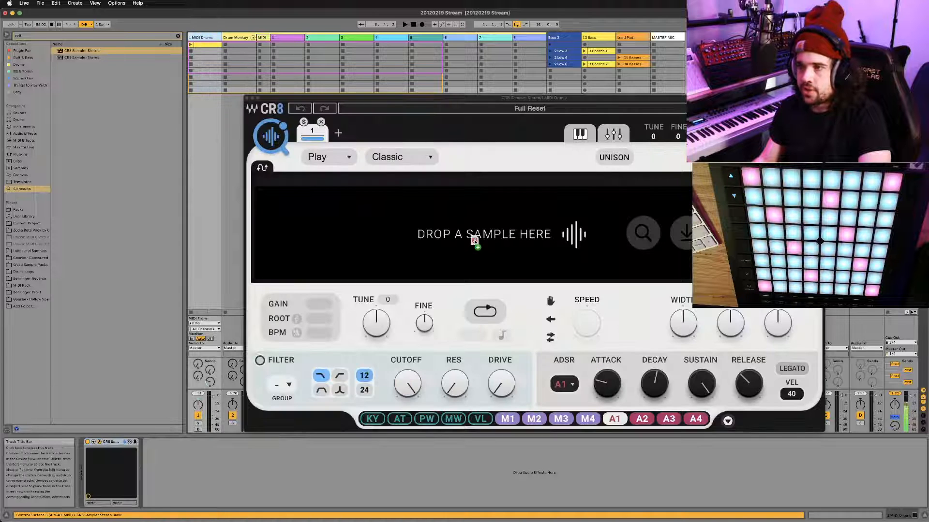
pyautogui.moveTo(492, 235); pyautogui.dragTo(506, 236)
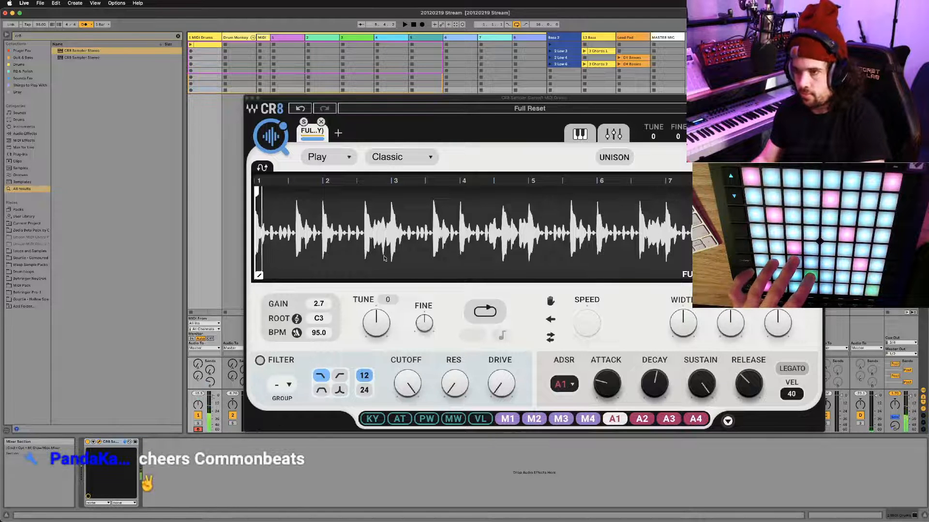
# Set the CR8 sampler's playback algorithm to Beats for the drum loop
pyautogui.click(429, 158)
pyautogui.click(385, 180)
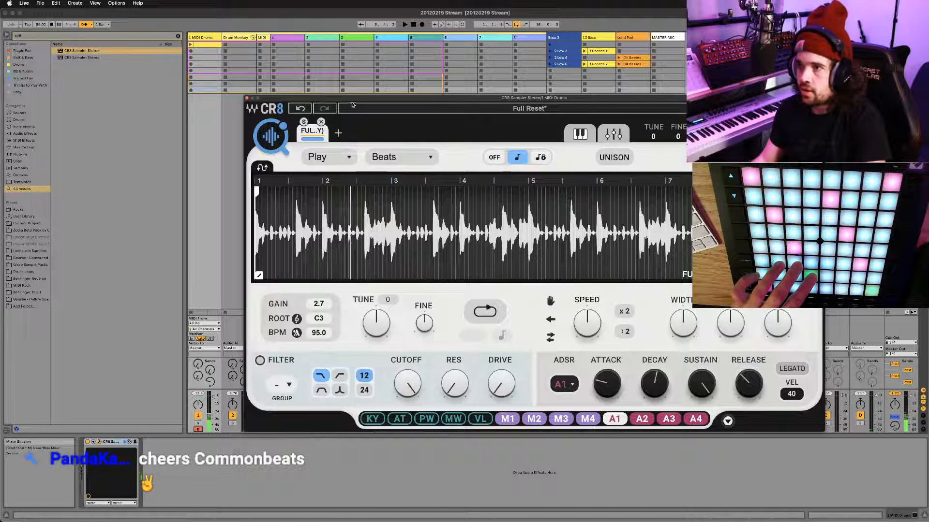
pyautogui.moveTo(353, 101); pyautogui.dragTo(344, 123)
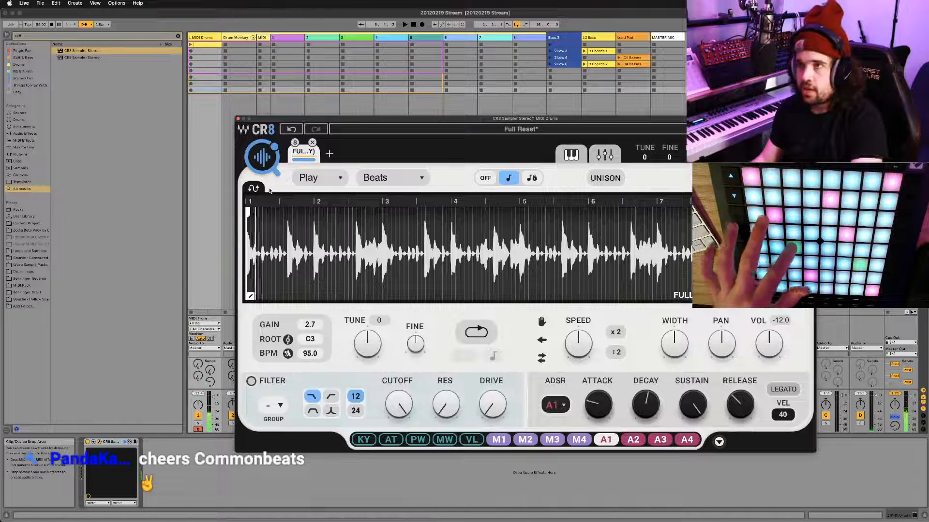
# Fold the Drum Monkey group, switch to the Arrangement, and play it with the loop range set from bar 9 to bar 17
pyautogui.click(251, 39)
pyautogui.click(252, 38)
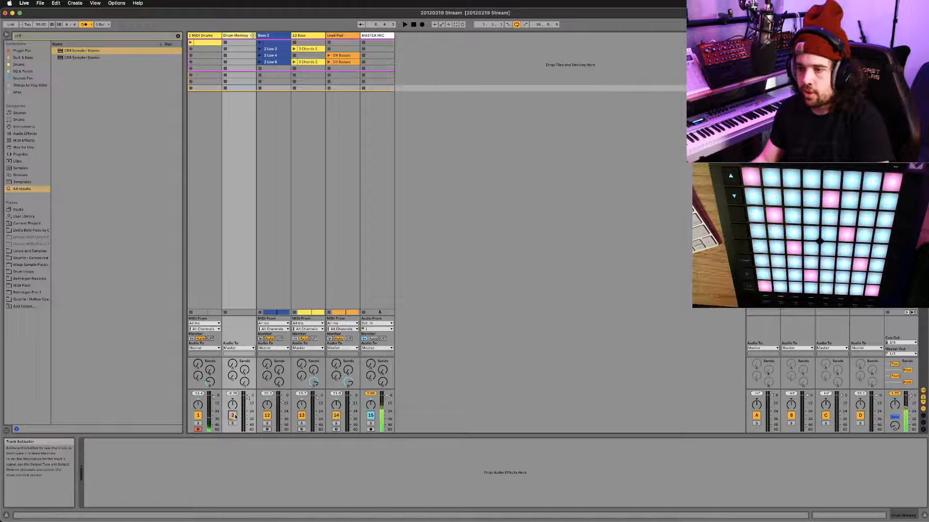
pyautogui.press('Tab')
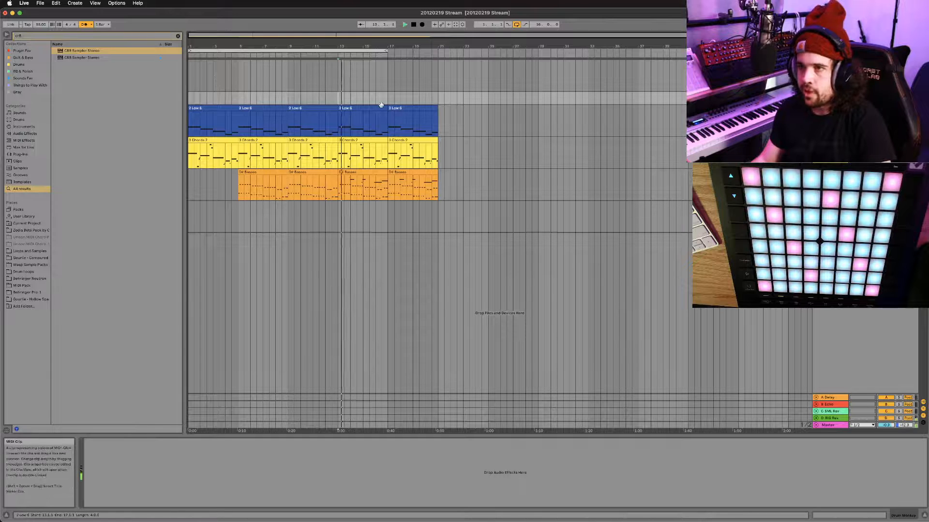
pyautogui.press('space')
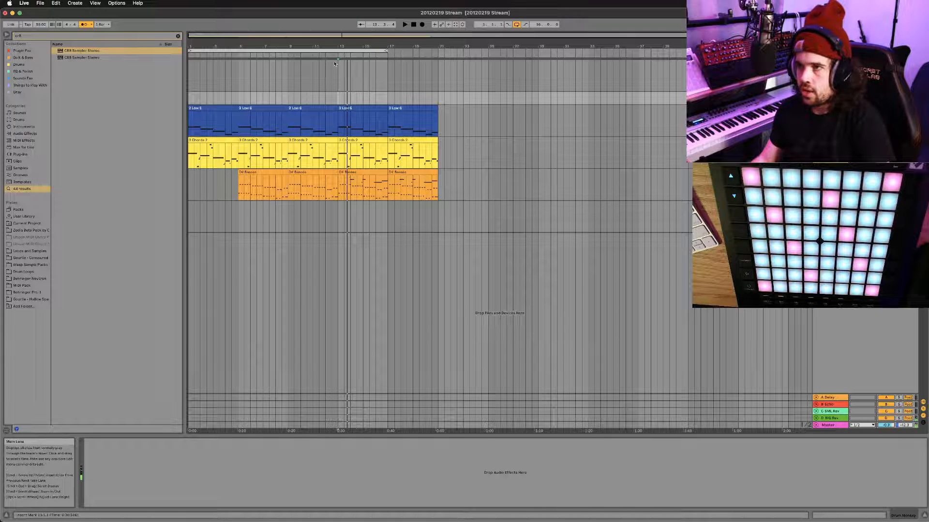
pyautogui.click(288, 94)
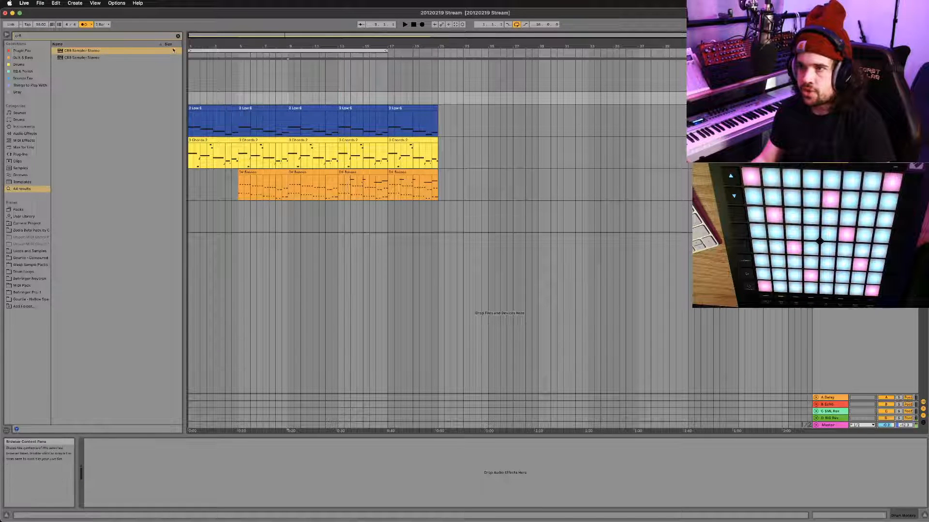
pyautogui.moveTo(194, 49); pyautogui.dragTo(290, 49)
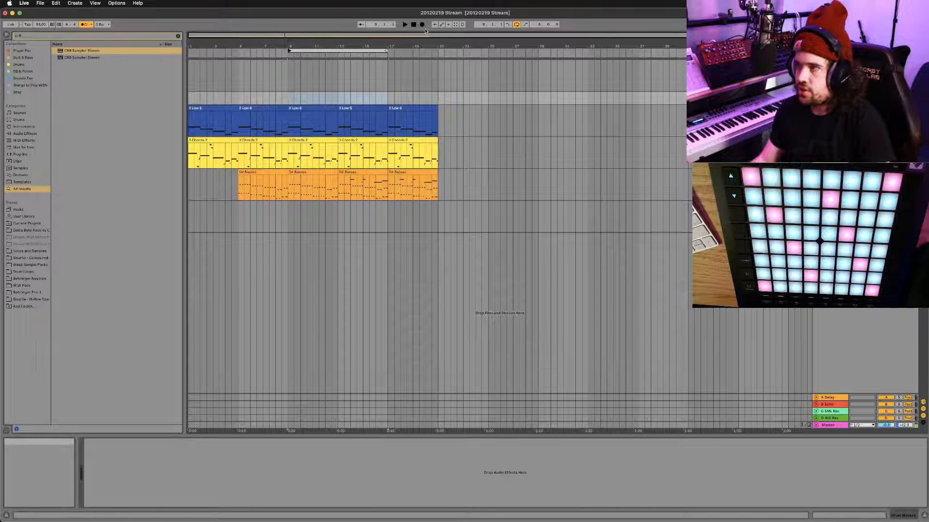
pyautogui.press('space')
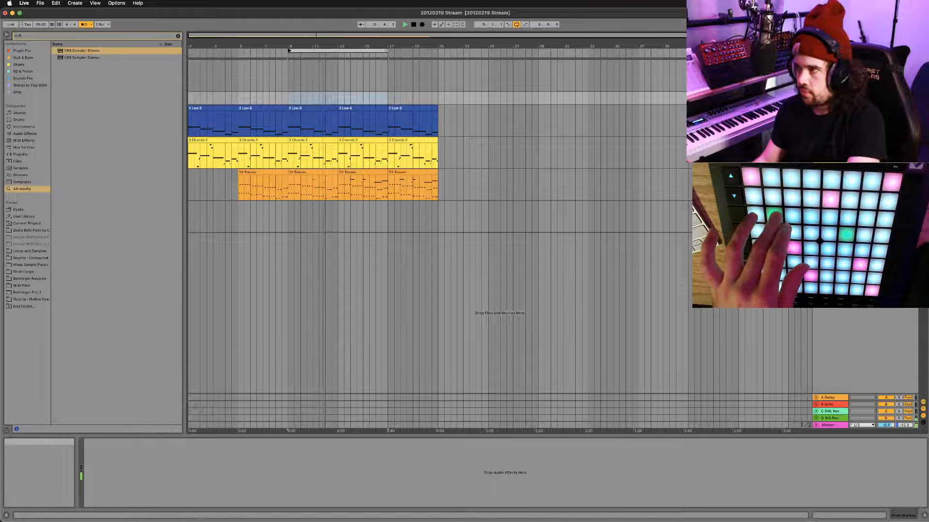
# Turn on looping for the drum sample in CR8, try slower playback speeds such as :6 and :3, and double the speed again
pyautogui.press('Return')
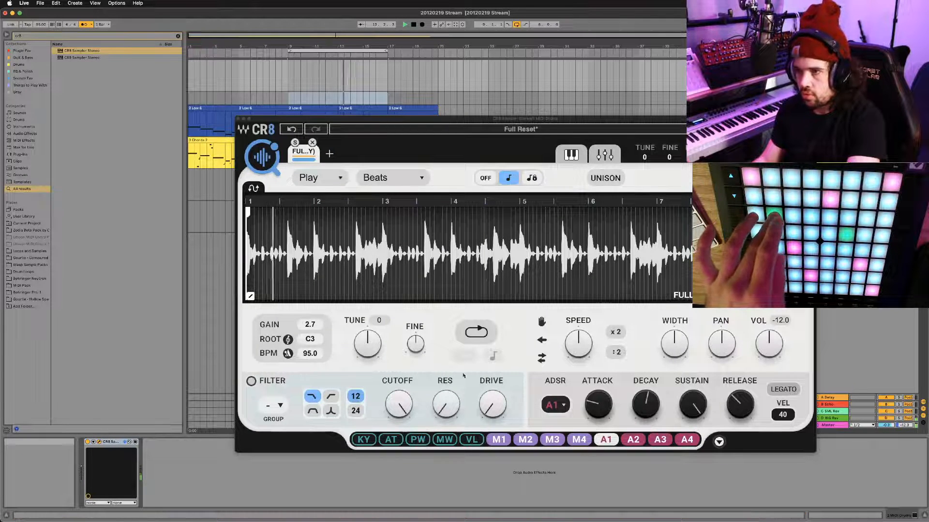
pyautogui.moveTo(578, 343)
pyautogui.mouseDown()
pyautogui.moveTo(578, 319)
pyautogui.moveTo(578, 344)
pyautogui.mouseUp()
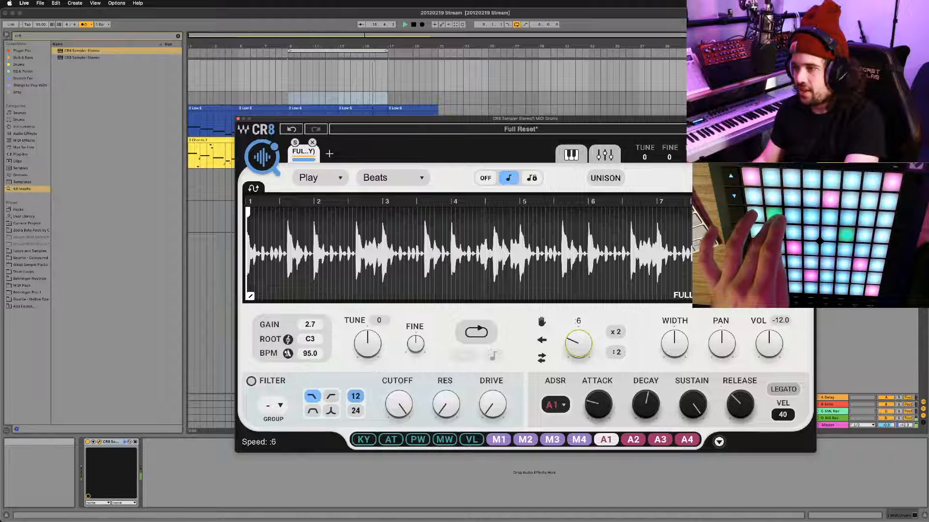
pyautogui.click(487, 333)
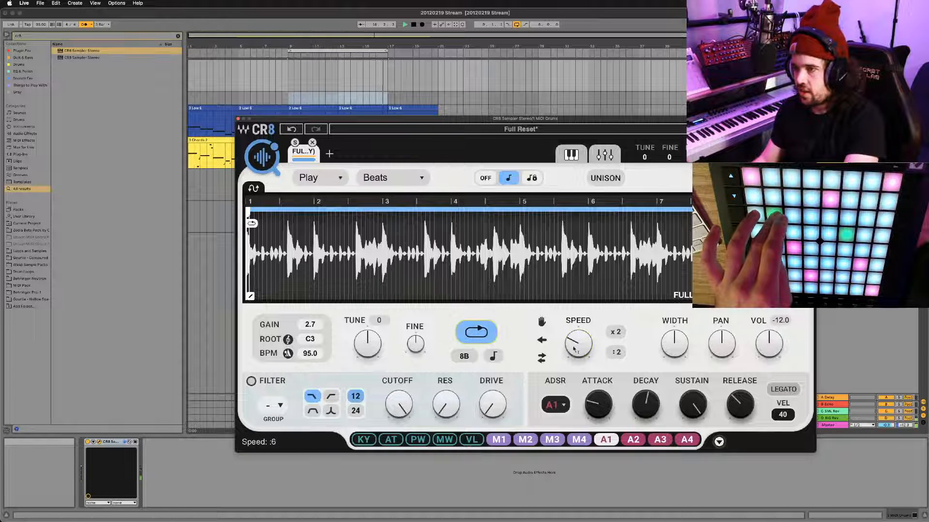
pyautogui.moveTo(575, 347); pyautogui.dragTo(576, 342)
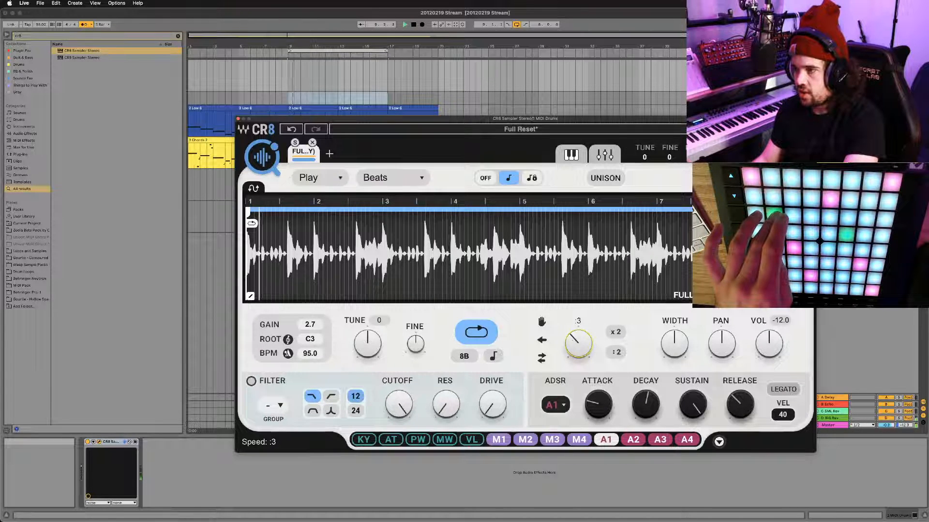
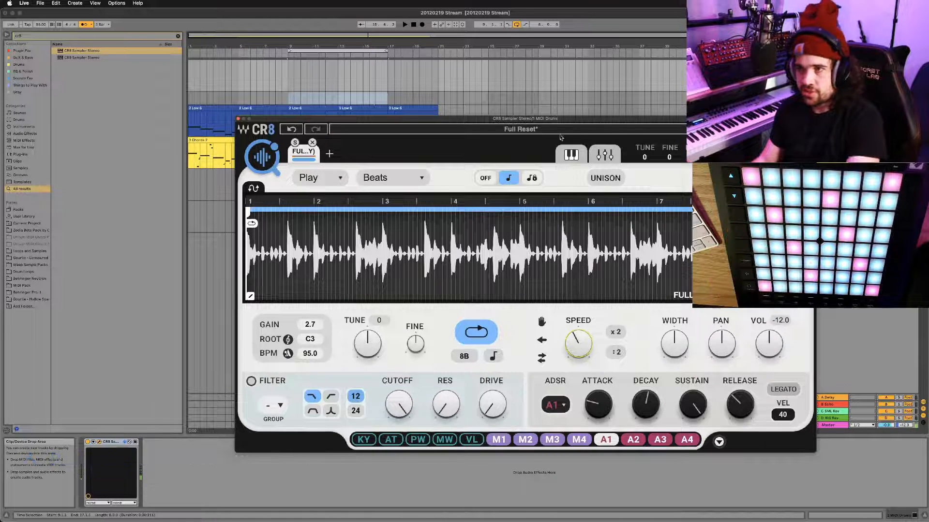
pyautogui.moveTo(404, 122); pyautogui.dragTo(407, 136)
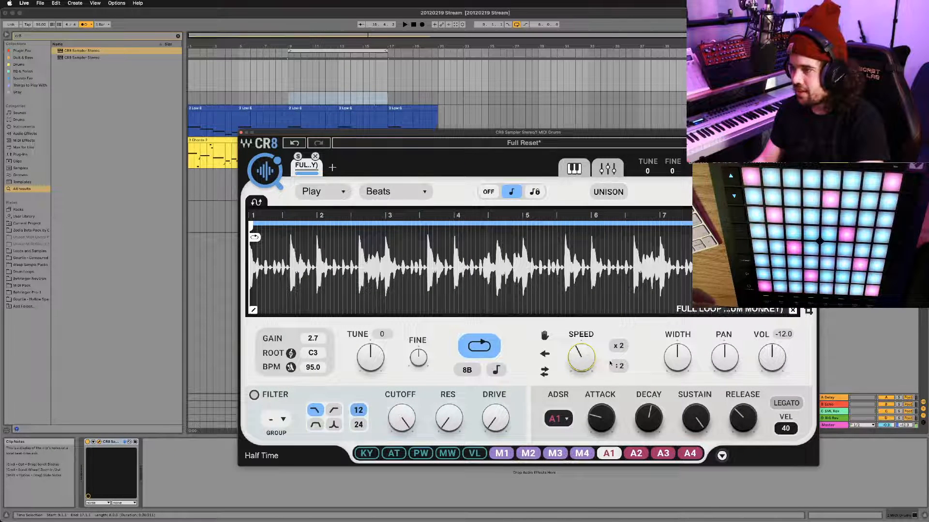
pyautogui.click(615, 346)
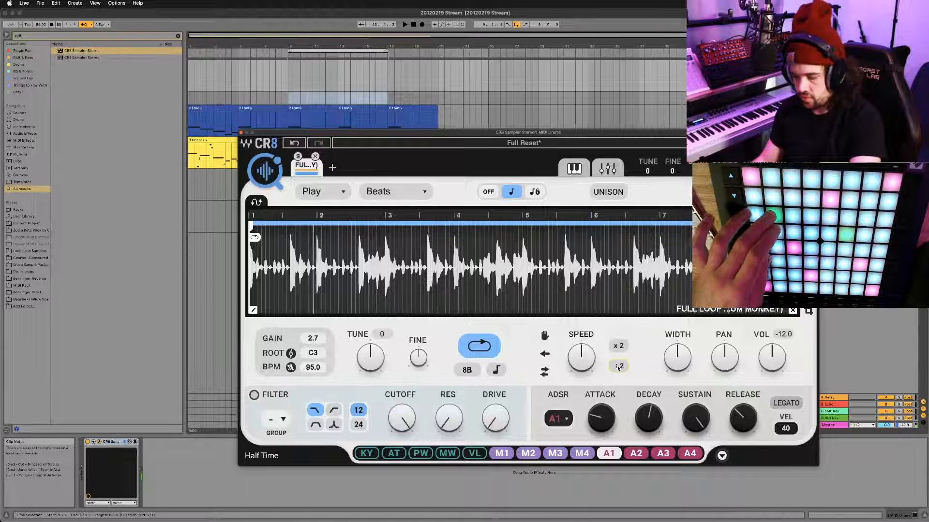
pyautogui.click(241, 132)
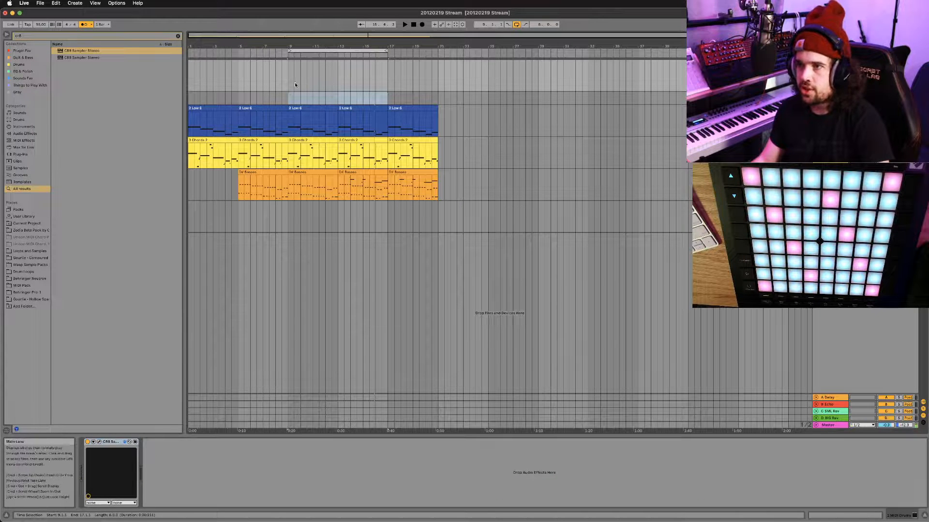
# Record about four bars of the sampled drum loop on the MIDI Drums track, starting at bar 9
pyautogui.click(290, 82)
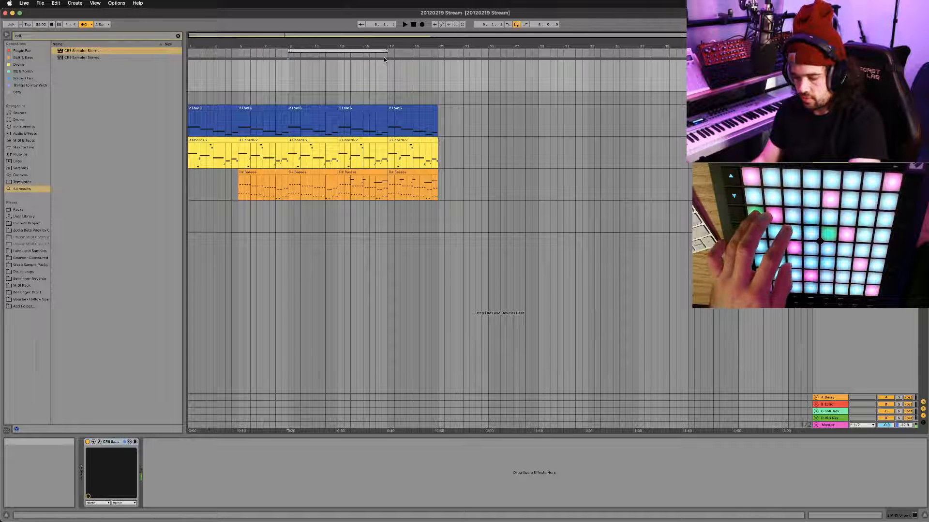
pyautogui.click(422, 25)
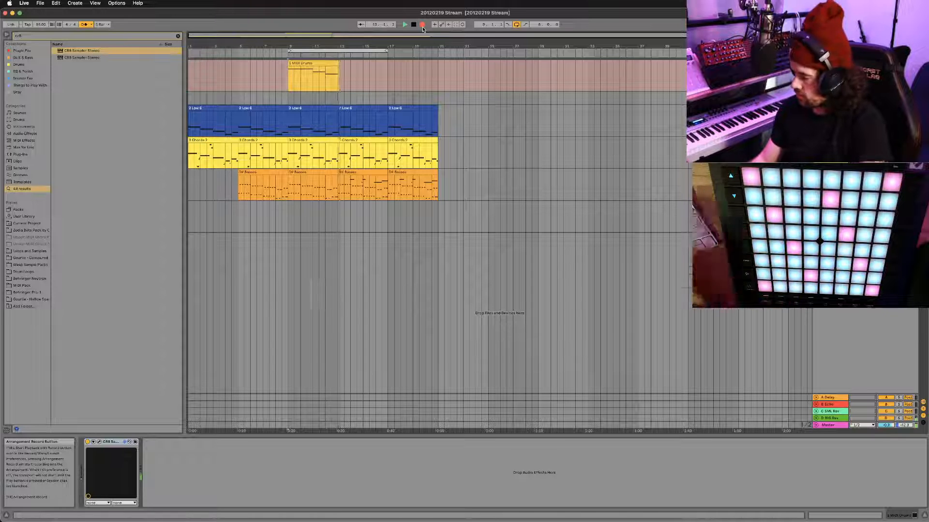
pyautogui.press('space')
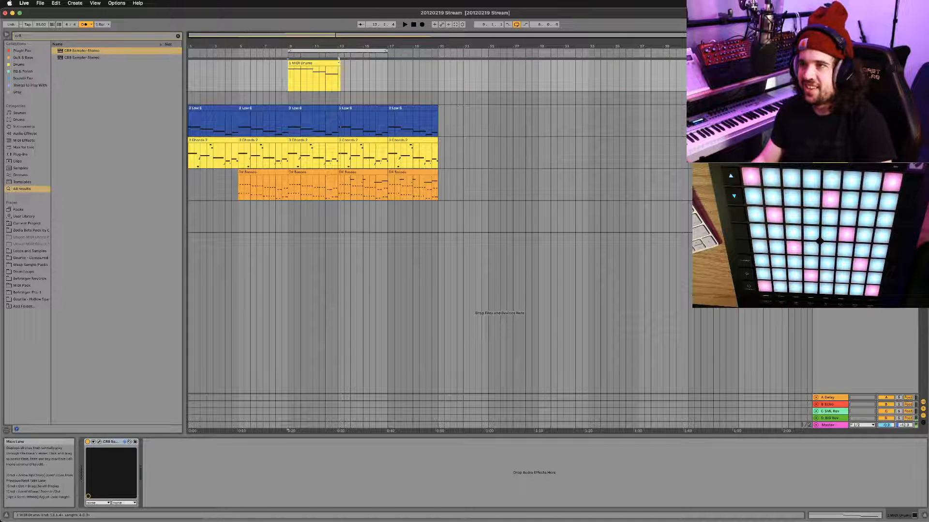
# Trim the recorded MIDI Drums clip to end at bar 13 and duplicate it so the drums run from bar 9 to 17
pyautogui.moveTo(338, 60); pyautogui.dragTo(337, 60)
pyautogui.press('space')
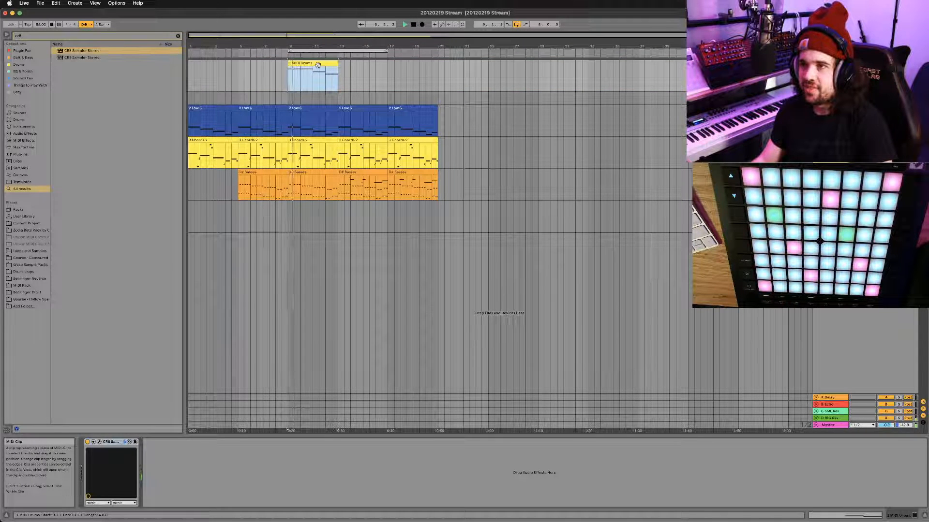
pyautogui.doubleClick(327, 64)
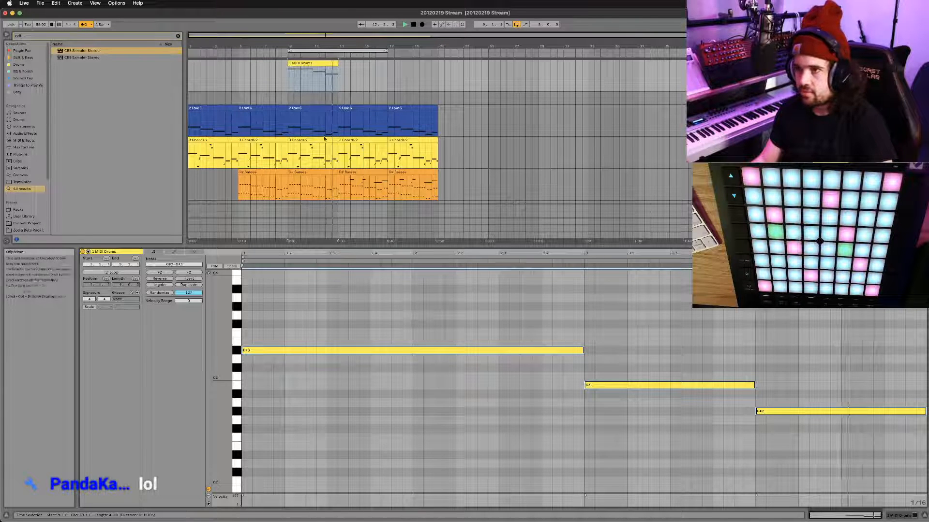
pyautogui.hotkey('shift', 'Tab')
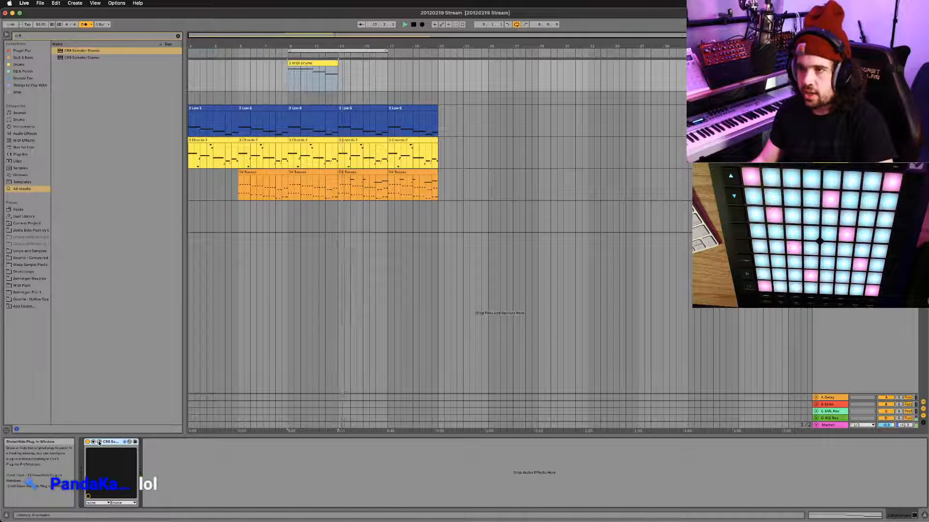
pyautogui.click(123, 442)
pyautogui.click(316, 60)
pyautogui.press('super+d')
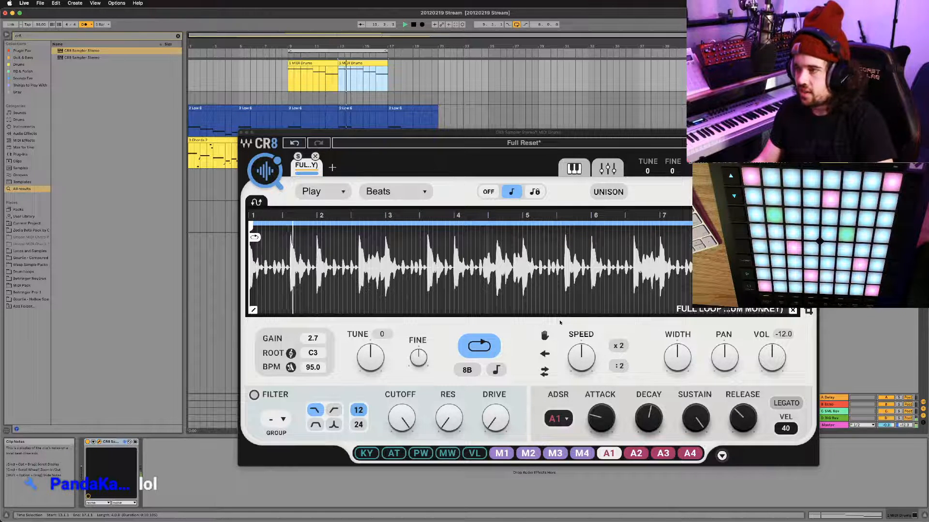
# Audition the drum loop with the Classic algorithm and other playback speeds, returning to Beats at x1 speed
pyautogui.click(425, 193)
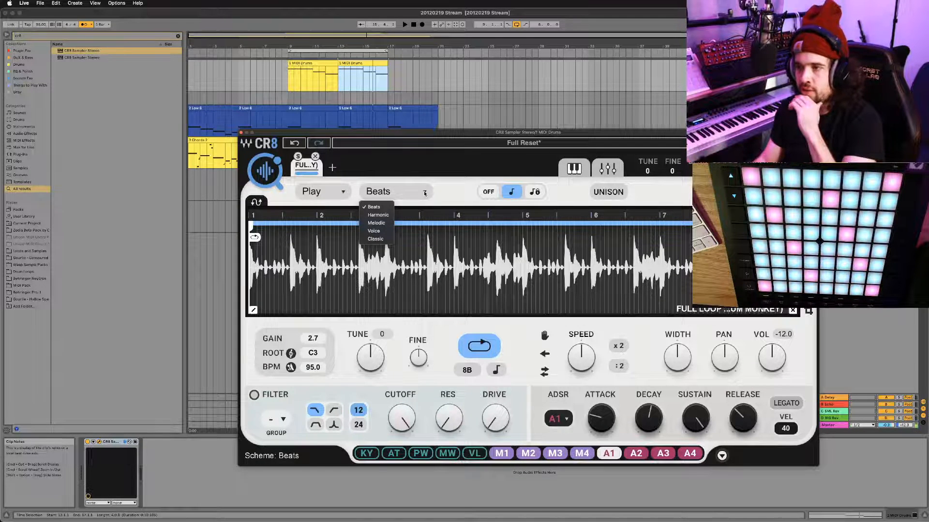
pyautogui.click(381, 238)
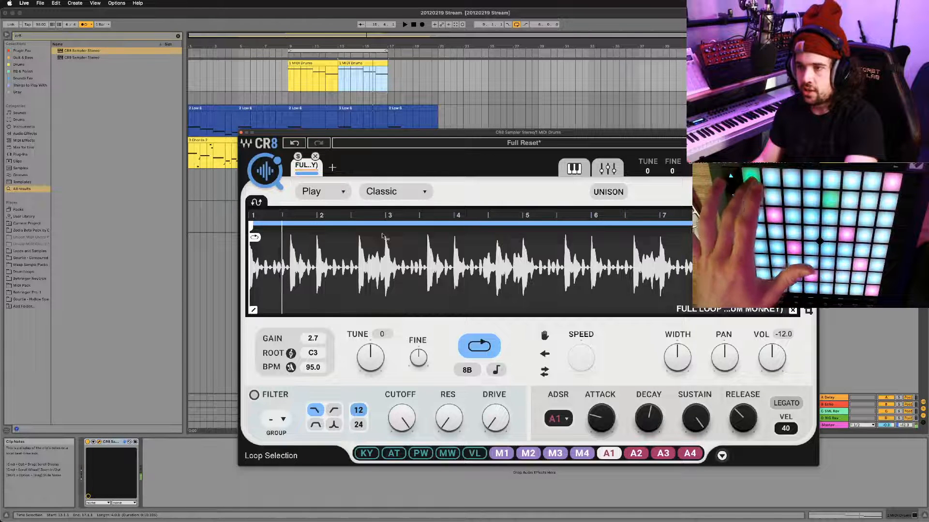
pyautogui.click(422, 191)
pyautogui.click(373, 207)
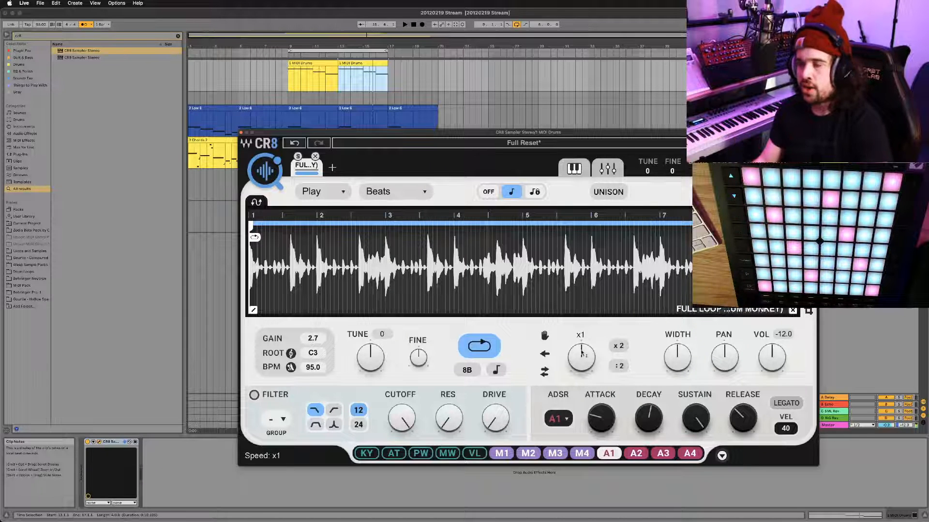
pyautogui.press('space')
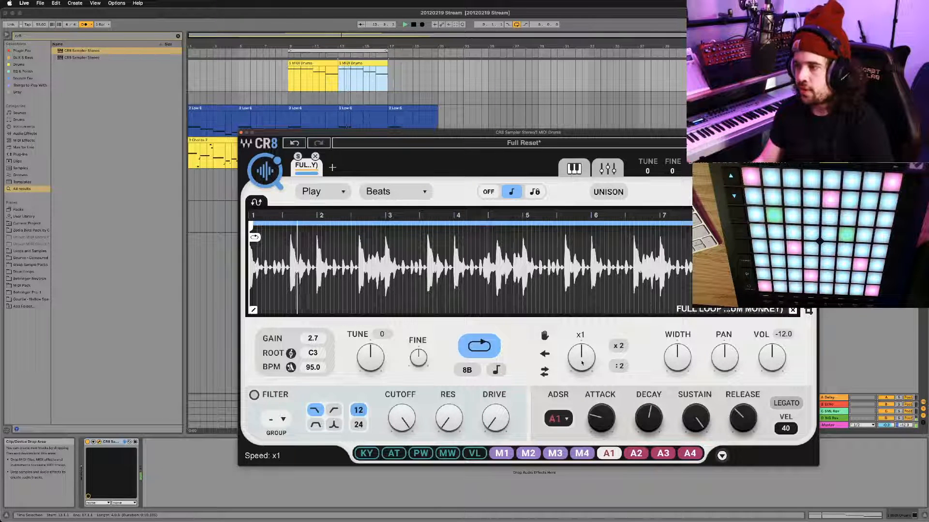
pyautogui.moveTo(582, 363); pyautogui.dragTo(582, 353)
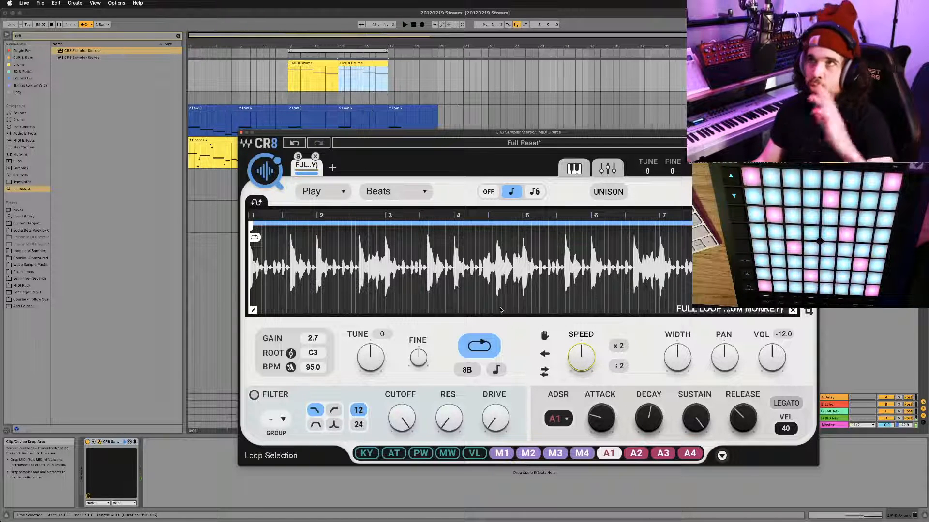
# Open modulator M2 in CR8, switch it from LFO to a step sequence, and set its rate to 1B
pyautogui.moveTo(573, 137); pyautogui.dragTo(451, 138)
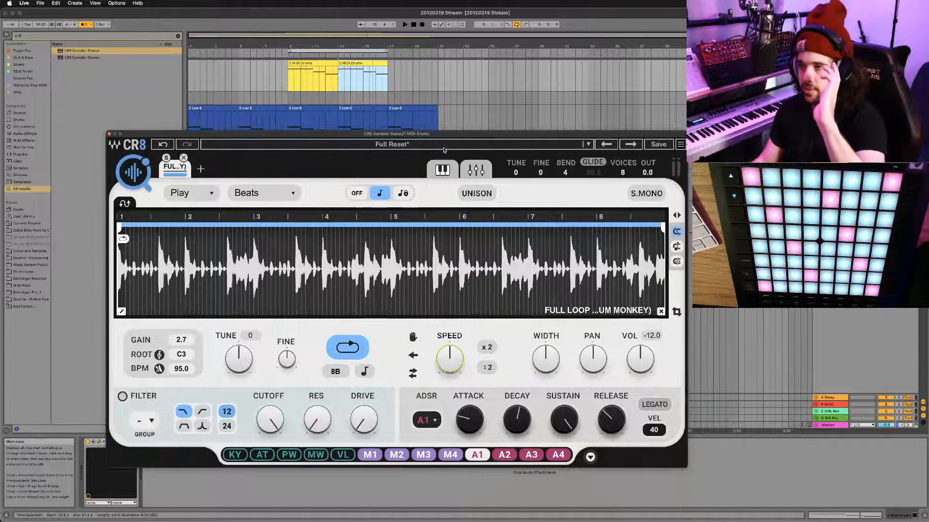
pyautogui.click(396, 454)
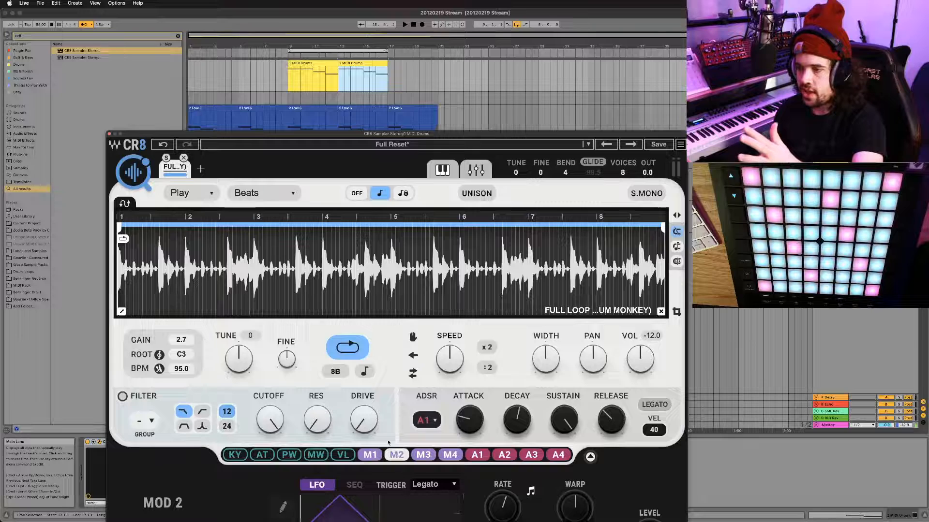
pyautogui.moveTo(394, 131); pyautogui.dragTo(362, 54)
pyautogui.click(323, 409)
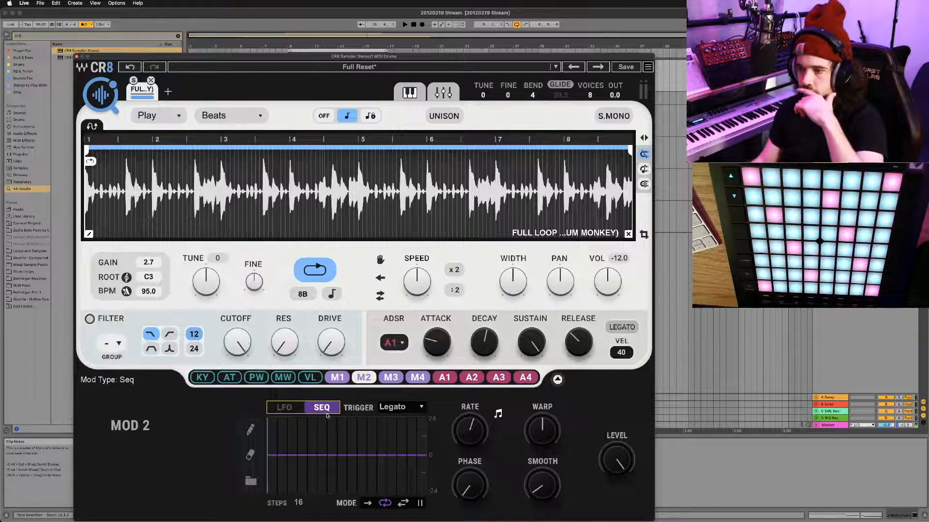
pyautogui.moveTo(469, 430); pyautogui.dragTo(469, 426)
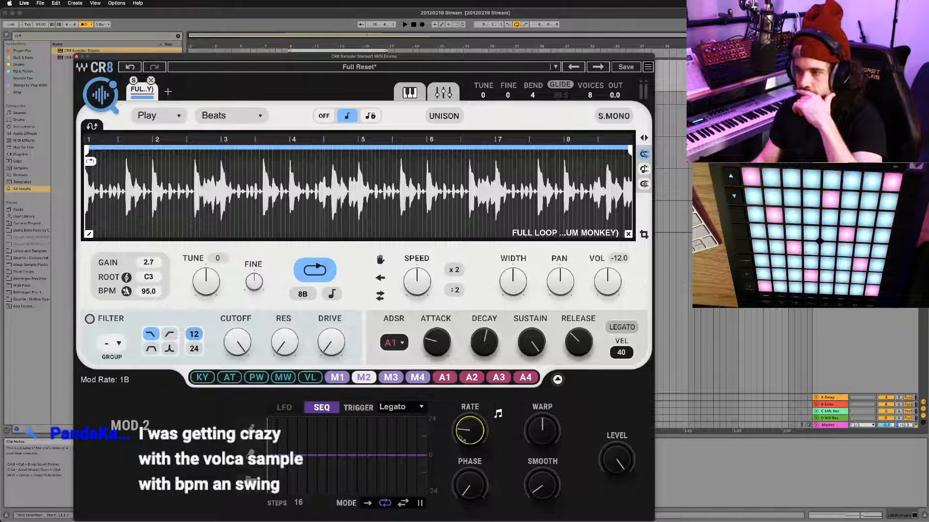
# Draw a small rising staircase across the last four of the 16 steps in Mod 2's sequence, leaving playback speed at x1
pyautogui.moveTo(461, 437)
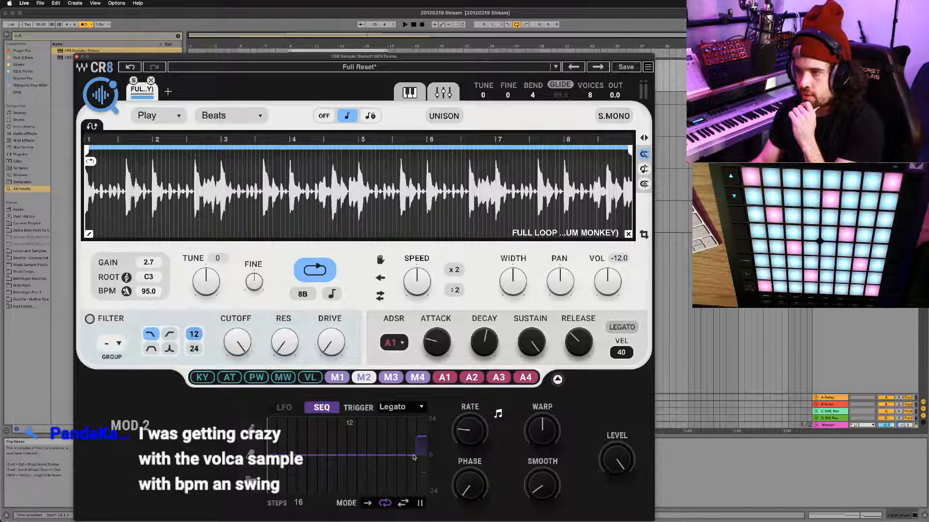
pyautogui.moveTo(411, 435); pyautogui.dragTo(411, 441)
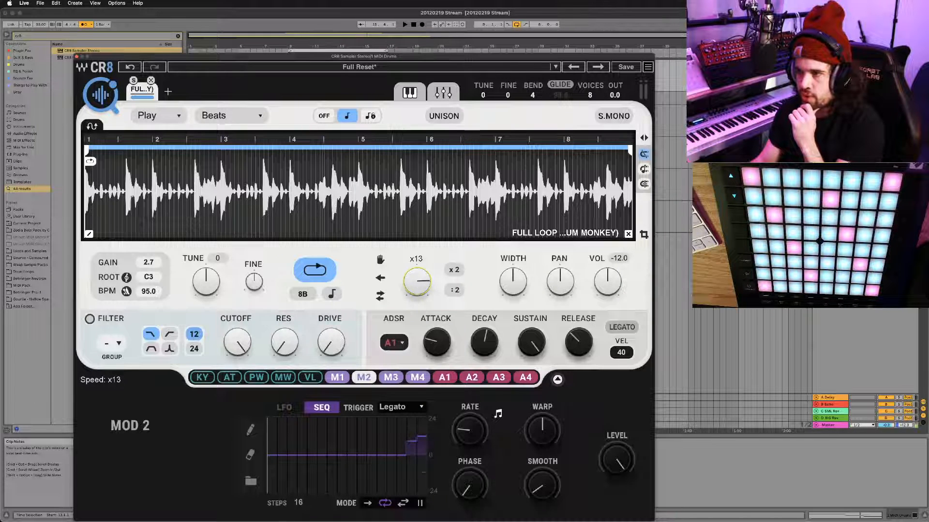
pyautogui.moveTo(417, 281); pyautogui.dragTo(417, 295)
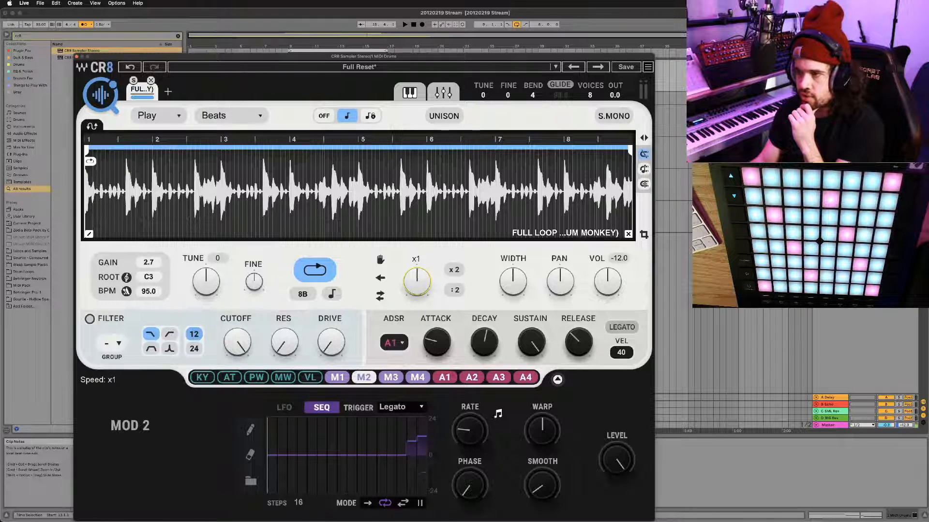
pyautogui.click(425, 447)
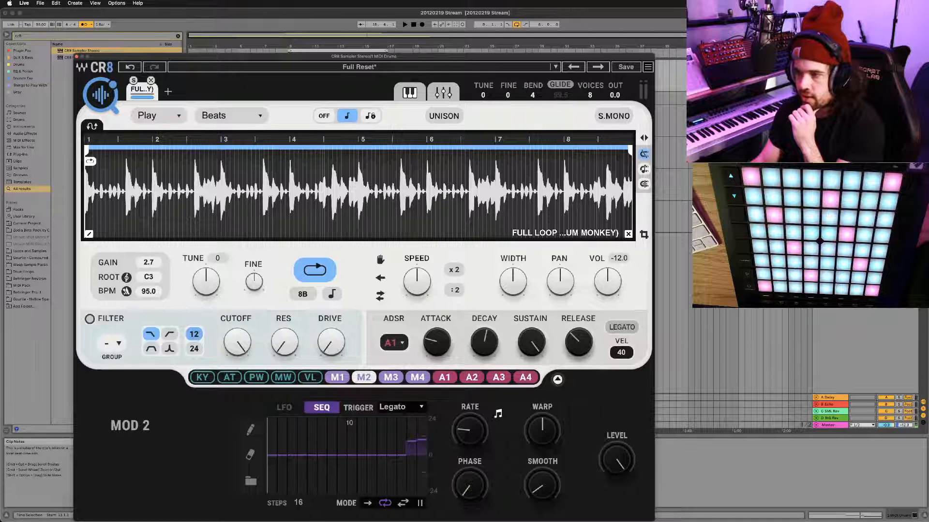
pyautogui.moveTo(421, 440); pyautogui.dragTo(422, 441)
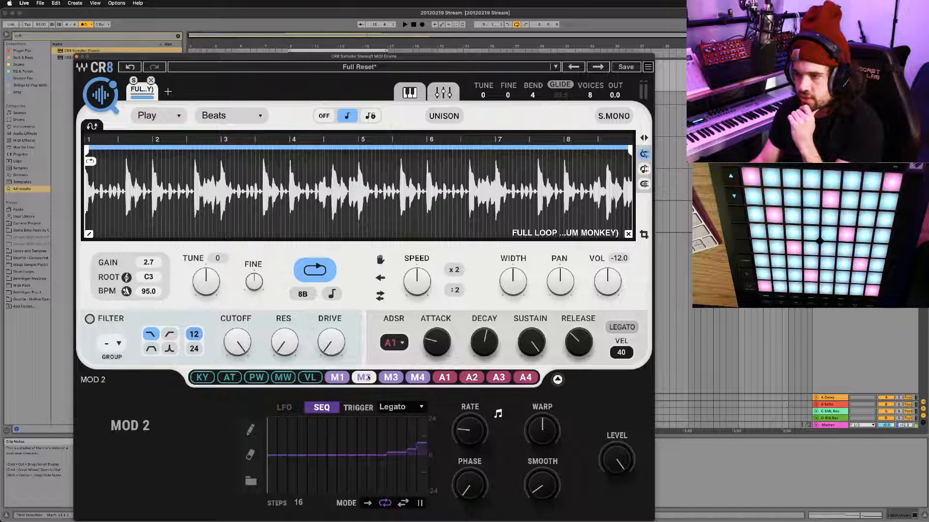
# Assign Mod 2 to the sample's Speed, set its trigger to Sync, and audition the modulated drum loop
pyautogui.moveTo(367, 377); pyautogui.dragTo(416, 288)
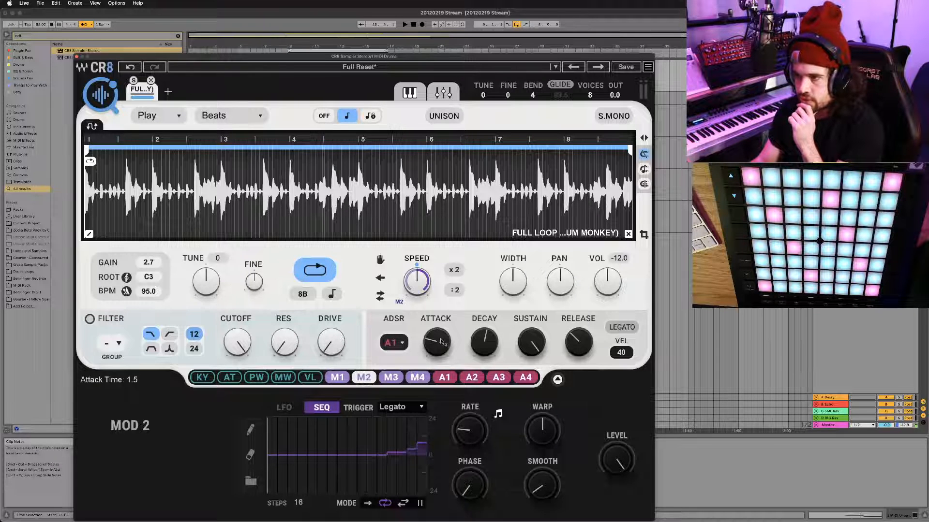
pyautogui.press('space')
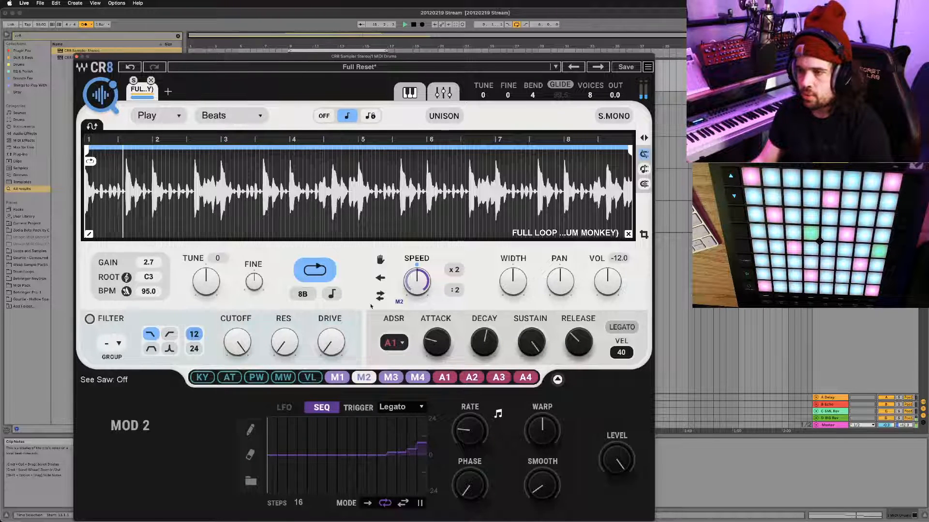
pyautogui.click(393, 411)
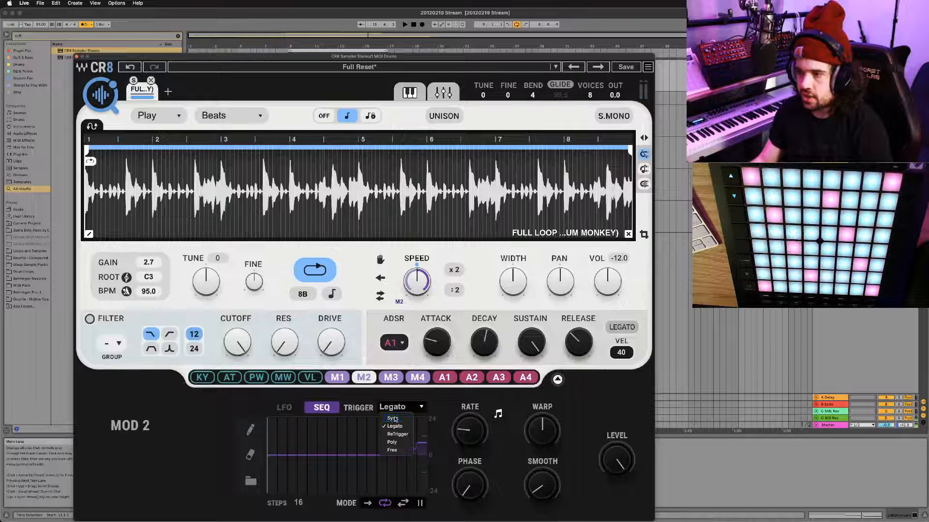
pyautogui.click(393, 418)
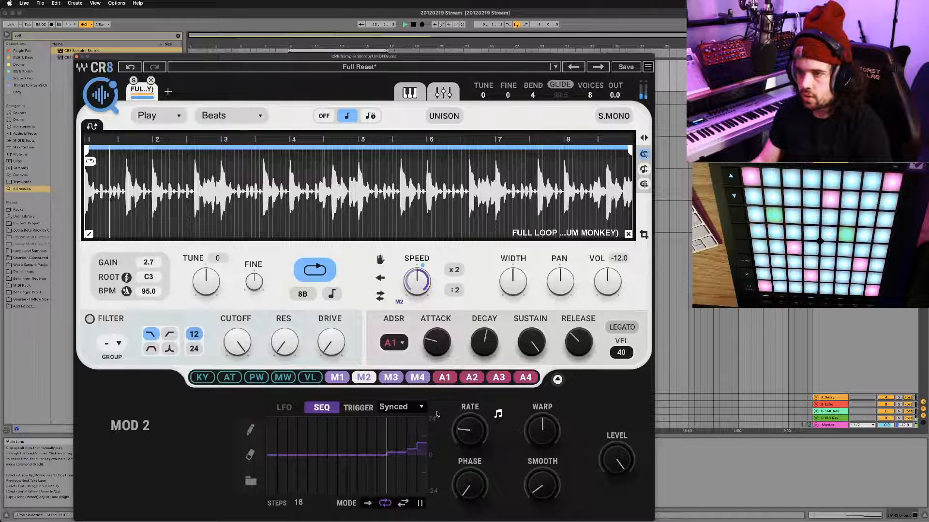
pyautogui.press('space')
# Play the drum clips from bar 9 and set Mod 2's rate to 1/4, keeping the trigger synced
pyautogui.moveTo(356, 59); pyautogui.dragTo(438, 97)
pyautogui.click(289, 74)
pyautogui.press('space')
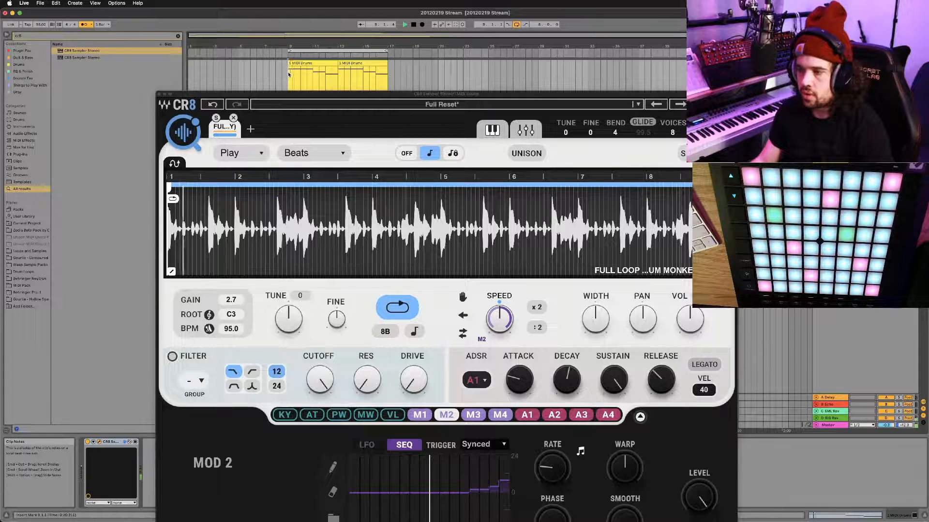
pyautogui.moveTo(339, 94); pyautogui.dragTo(343, 71)
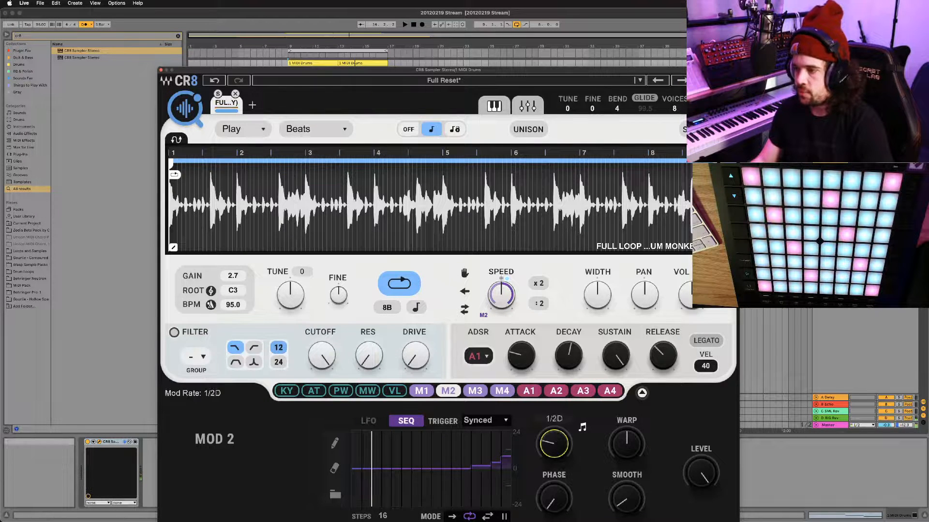
pyautogui.moveTo(554, 444); pyautogui.dragTo(553, 439)
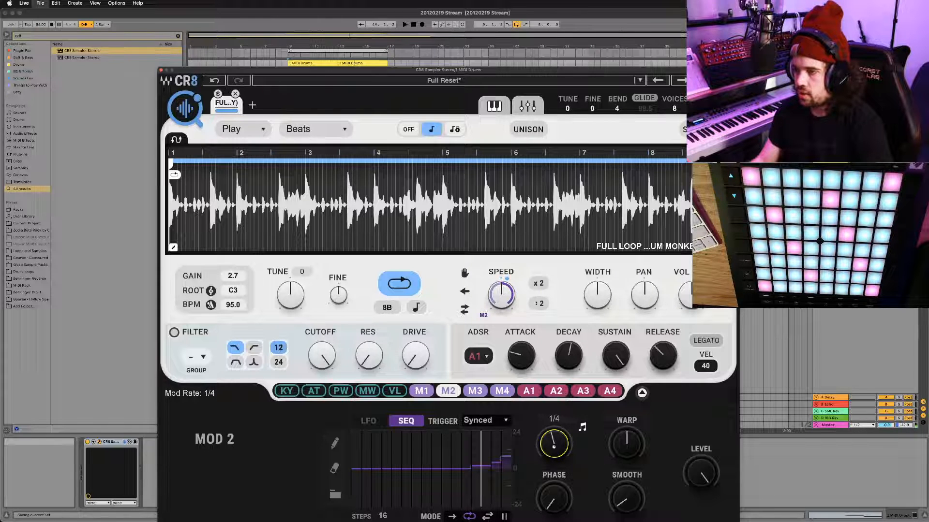
pyautogui.click(503, 419)
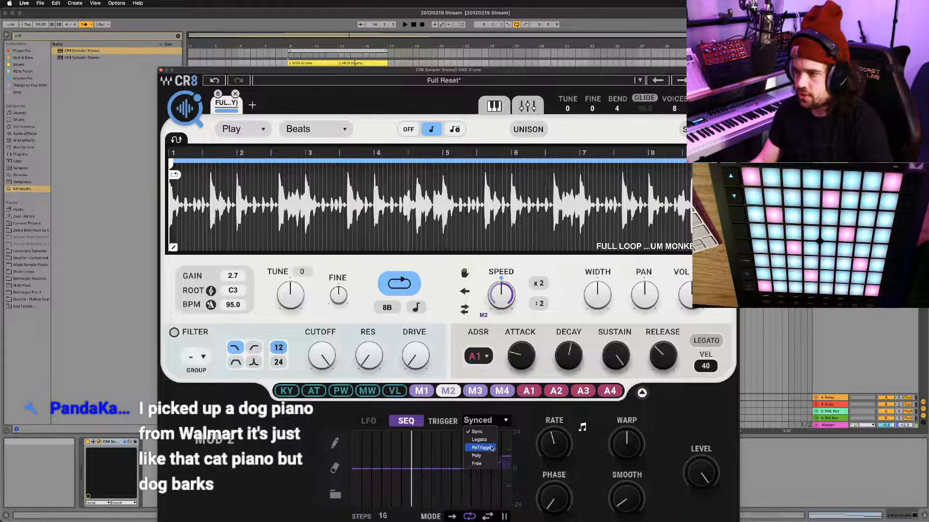
pyautogui.click(505, 420)
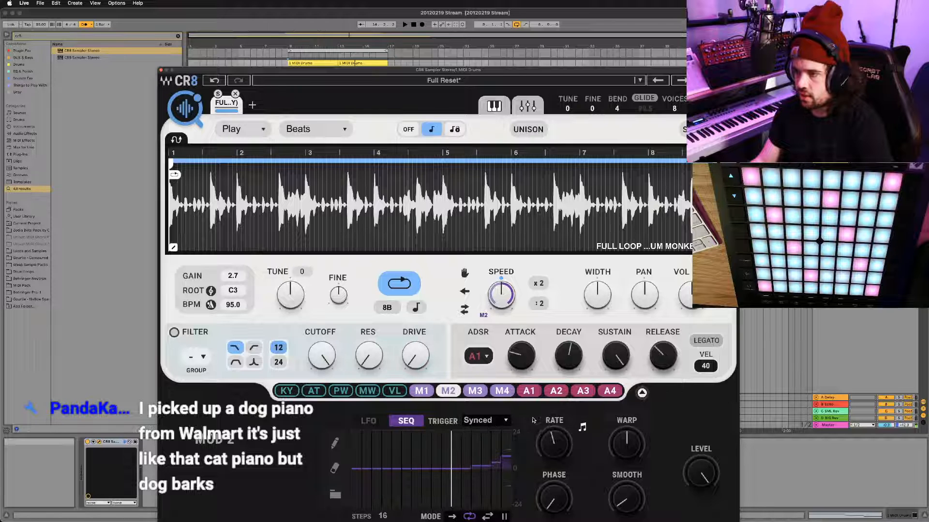
pyautogui.press('space')
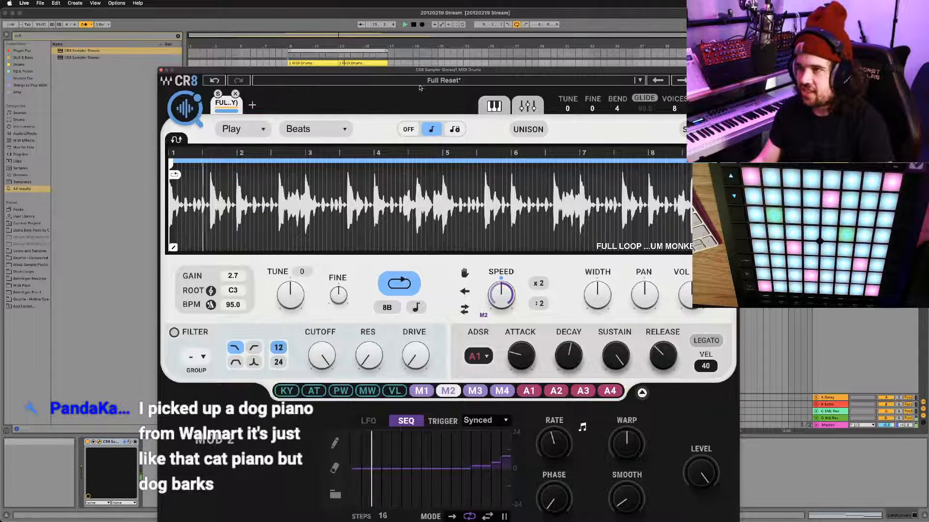
# Redraw Mod 2's sequence during playback in rising levels of 2, 4 and 8, with the last step dropped below zero
pyautogui.moveTo(422, 72); pyautogui.dragTo(541, 59)
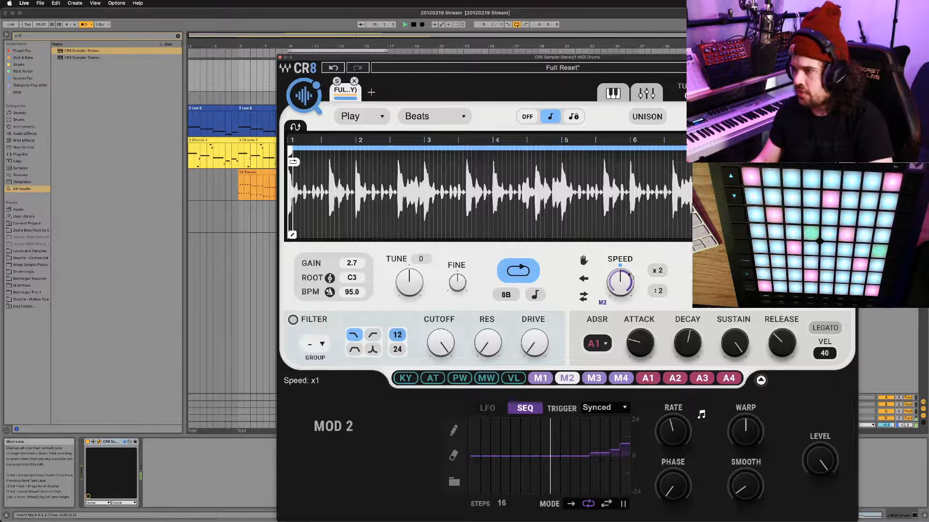
pyautogui.moveTo(628, 273)
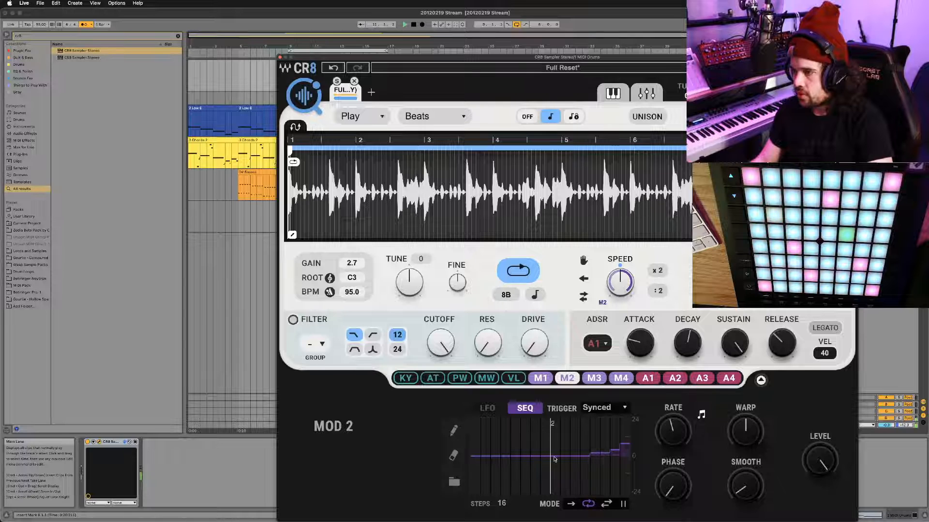
pyautogui.moveTo(555, 456); pyautogui.dragTo(574, 454)
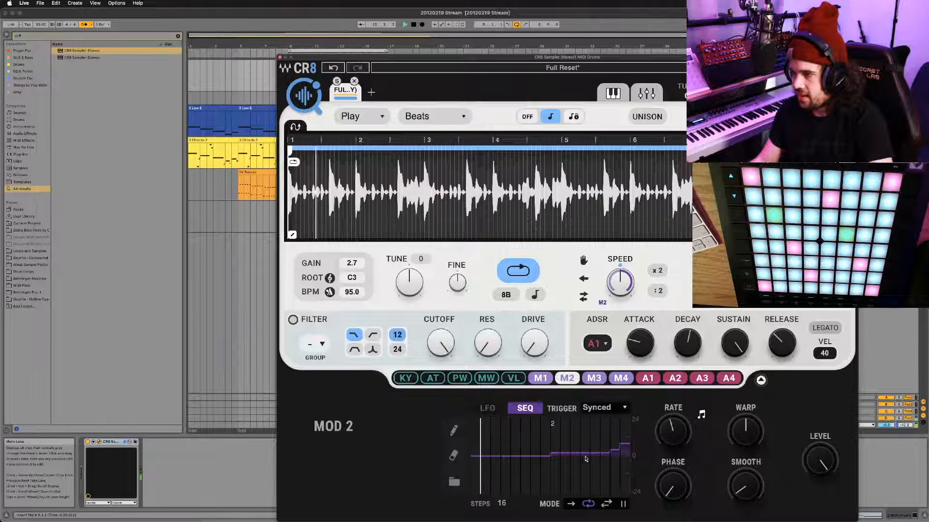
pyautogui.moveTo(607, 454); pyautogui.dragTo(607, 450)
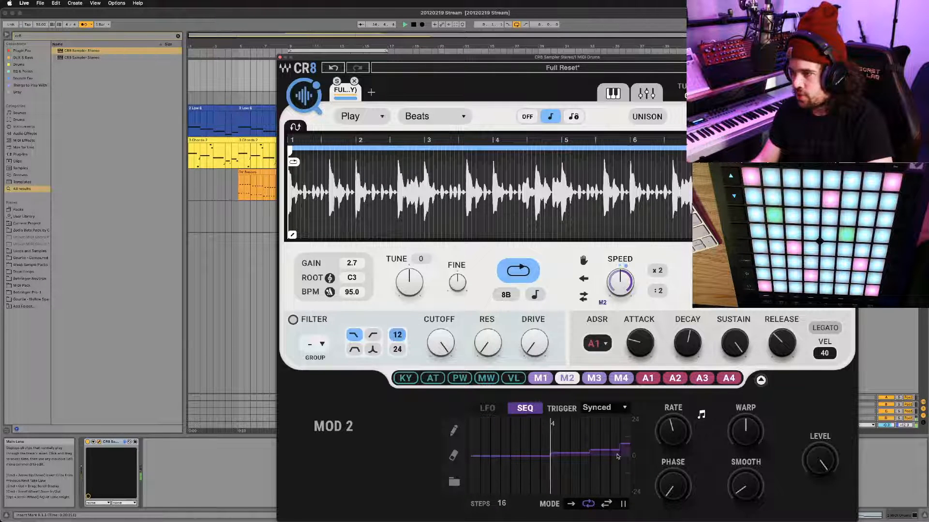
pyautogui.moveTo(617, 456); pyautogui.dragTo(616, 453)
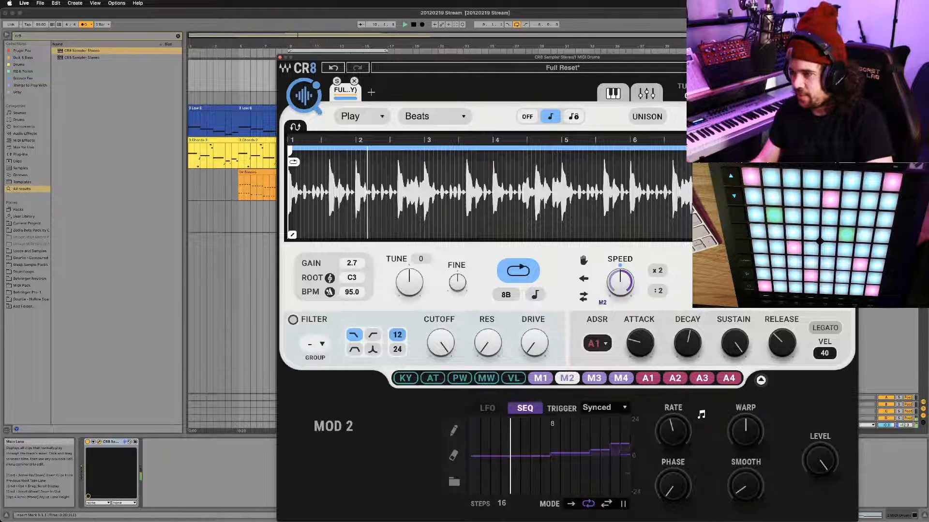
pyautogui.moveTo(625, 443); pyautogui.dragTo(625, 473)
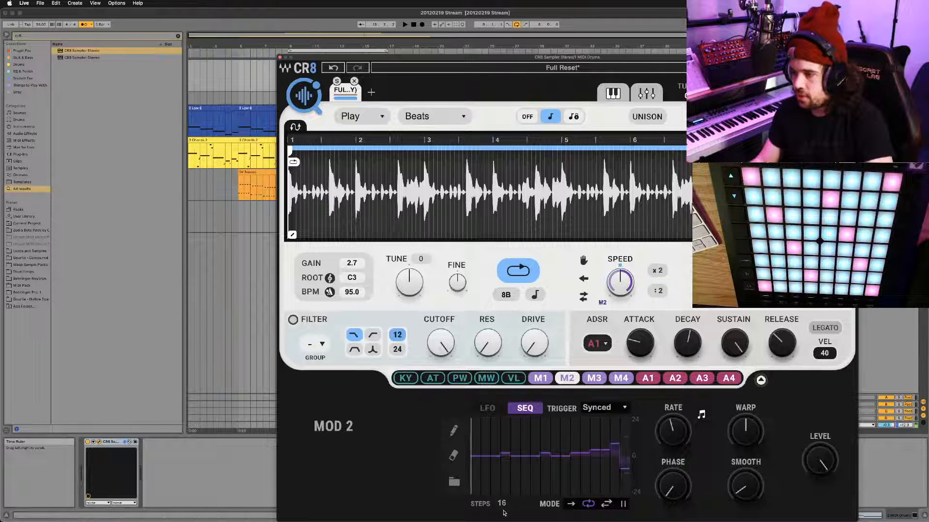
# Reduce Mod 2's sequence to 4 steps
pyautogui.moveTo(501, 503)
pyautogui.mouseDown()
pyautogui.moveTo(502, 521)
pyautogui.moveTo(495, 497)
pyautogui.mouseUp()
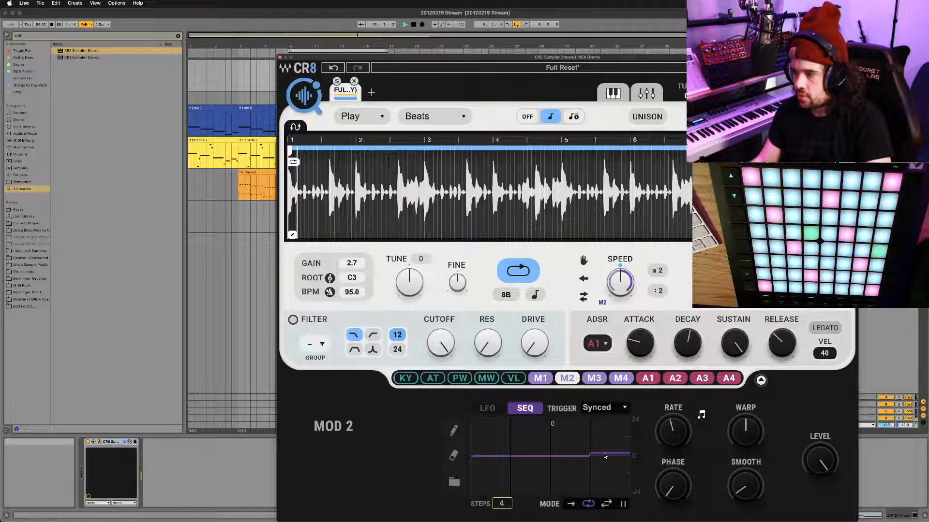
# Extend Mod 2's sequence to 8 steps and raise its rate while the drum loop plays
pyautogui.moveTo(499, 505); pyautogui.dragTo(499, 490)
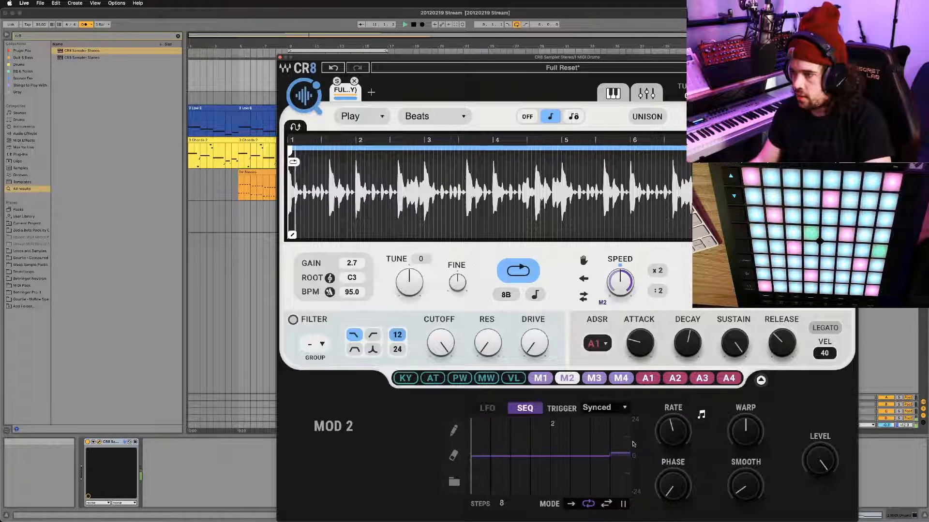
pyautogui.moveTo(673, 432); pyautogui.dragTo(673, 423)
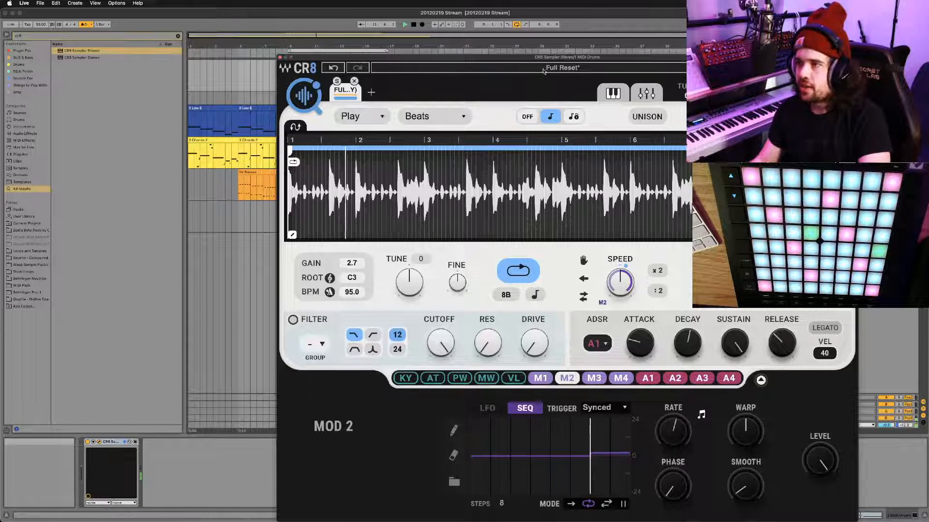
# Enable the sampler's filter as a band-pass with cutoff 3238 and resonance 18, and close the CR8 window
pyautogui.moveTo(543, 60); pyautogui.dragTo(361, 38)
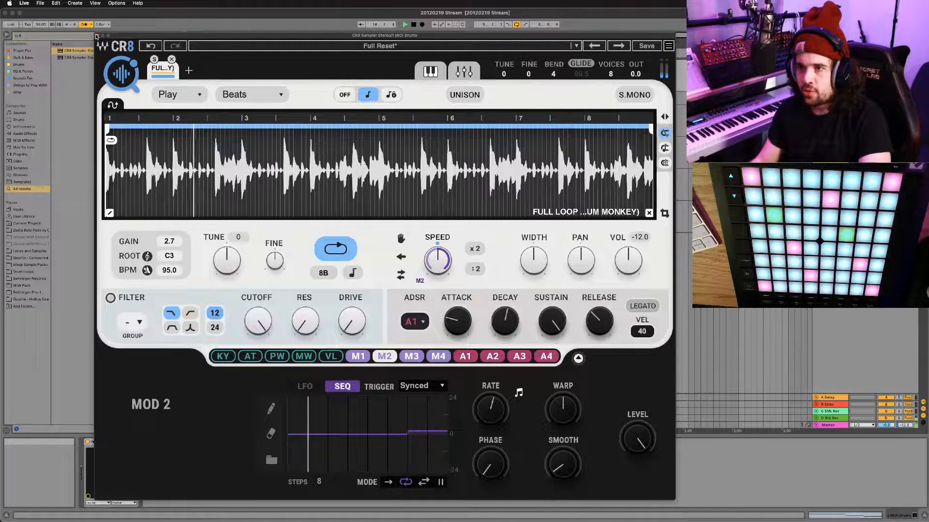
pyautogui.moveTo(254, 337); pyautogui.dragTo(143, 290)
pyautogui.click(110, 298)
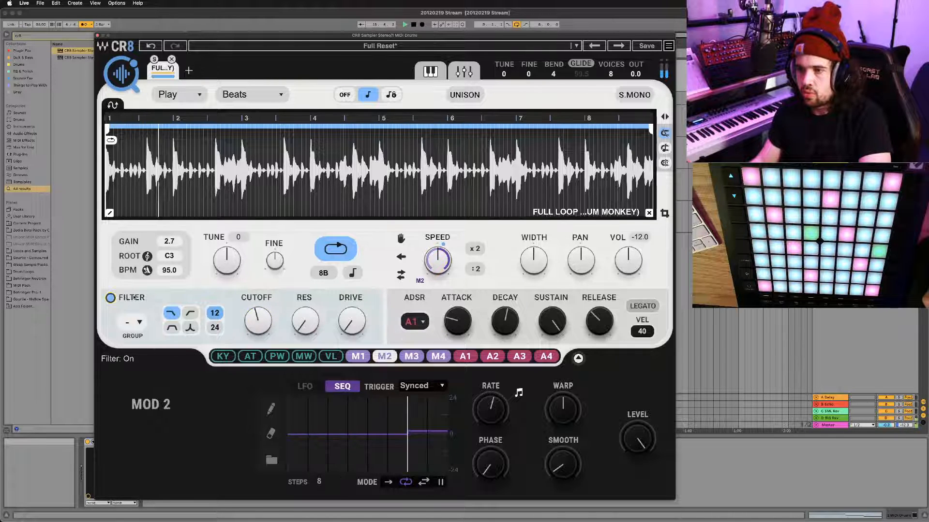
pyautogui.moveTo(258, 321); pyautogui.dragTo(257, 294)
pyautogui.click(172, 328)
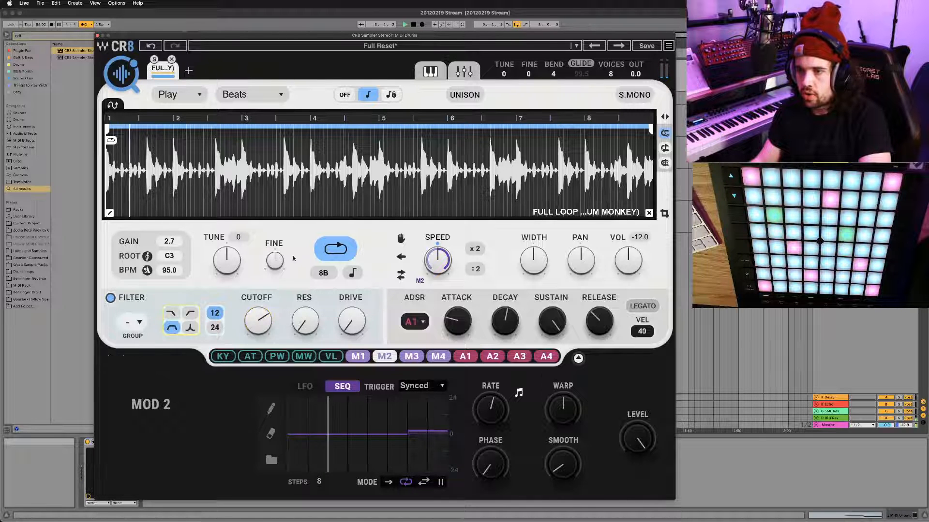
pyautogui.click(274, 347)
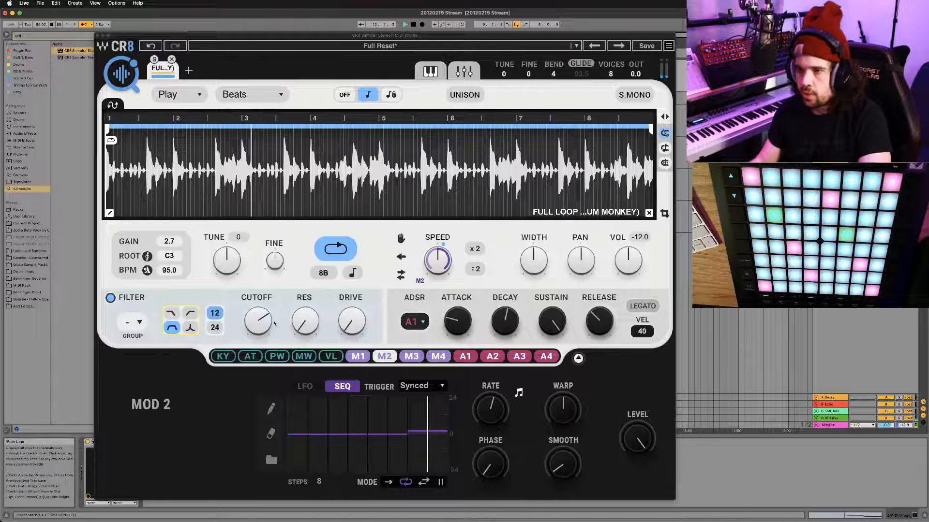
pyautogui.click(328, 332)
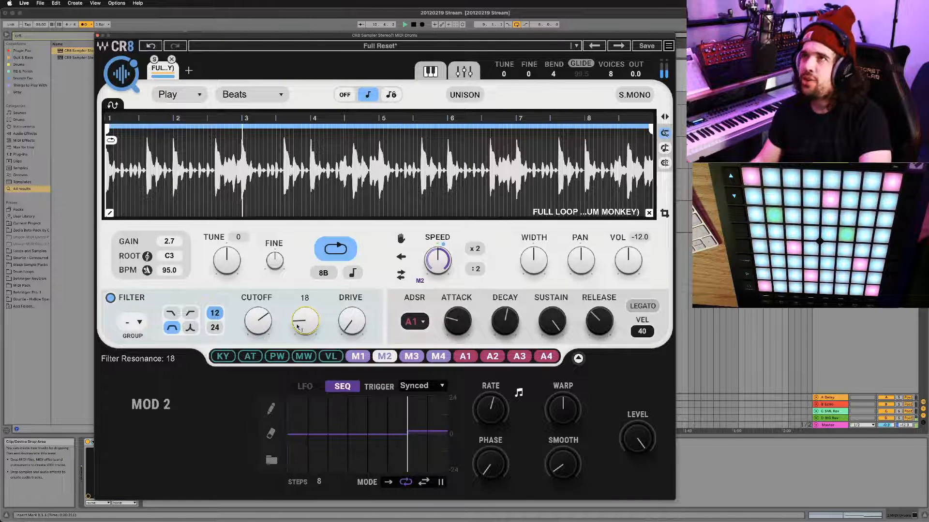
pyautogui.moveTo(266, 325)
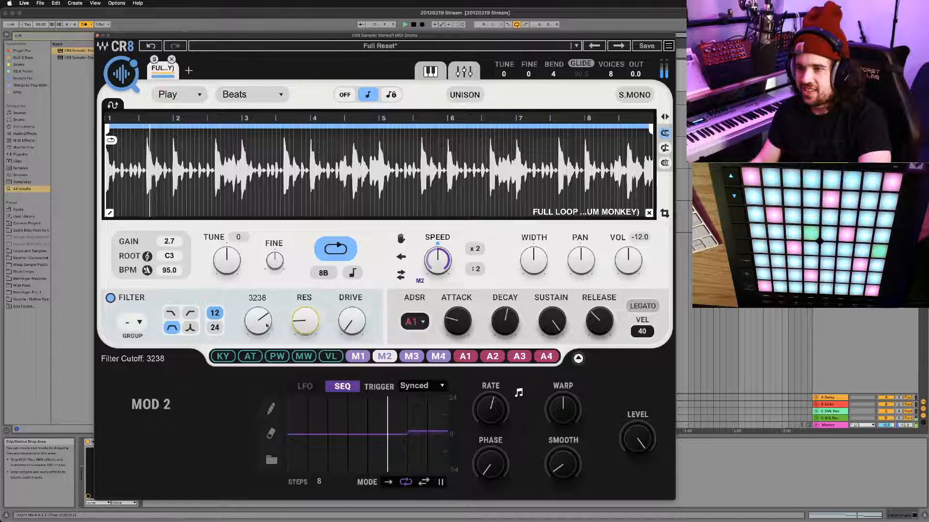
pyautogui.click(97, 36)
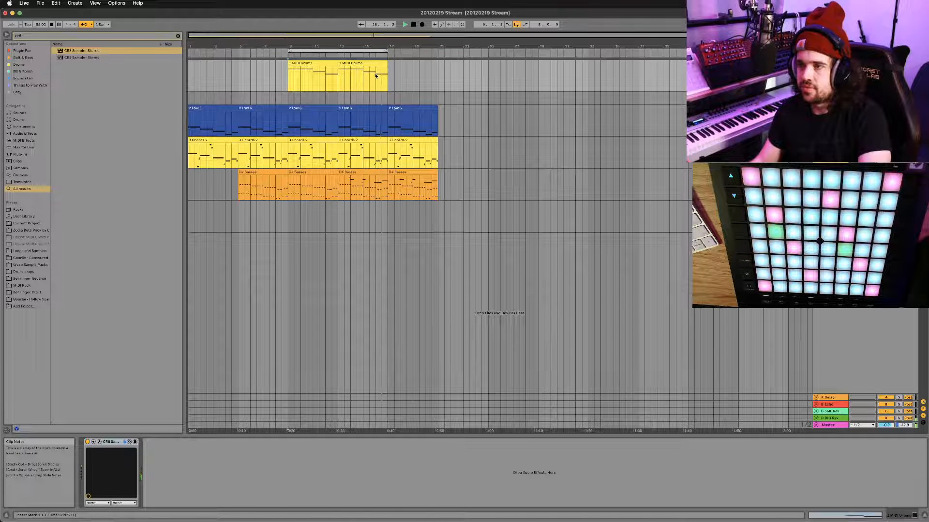
pyautogui.press('Tab')
pyautogui.press('Tab')
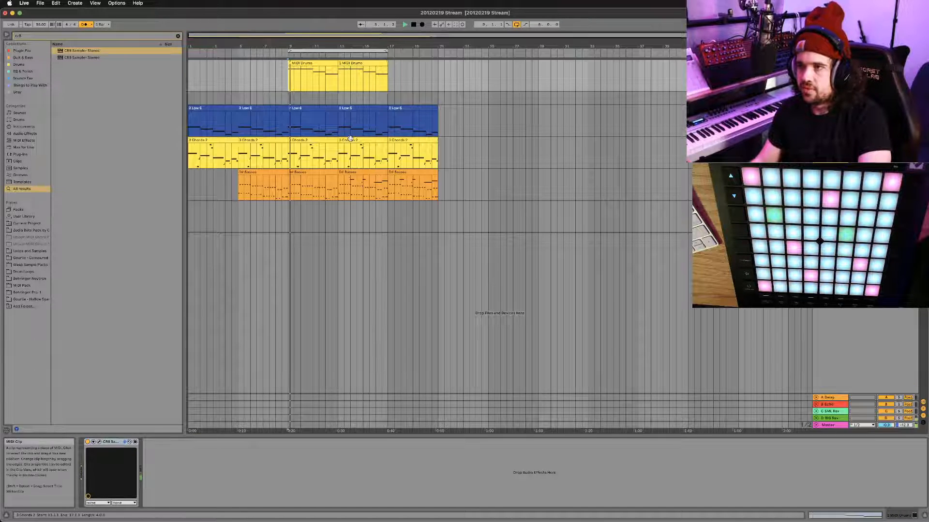
pyautogui.hotkey('shift', 'Tab')
pyautogui.hotkey('shift', 'Tab')
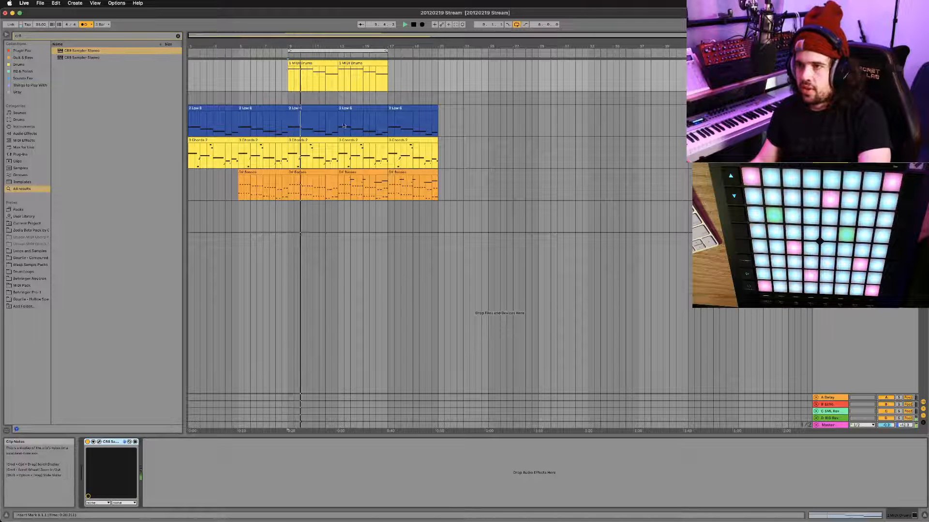
# Audition the two MIDI Drums clips at bar 1 and return them to bar 9
pyautogui.press('space')
pyautogui.click(330, 64)
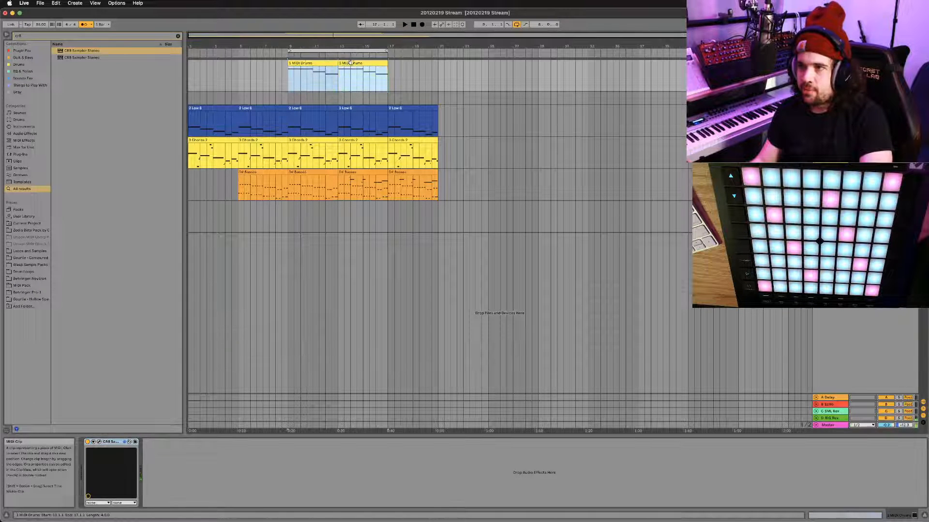
pyautogui.moveTo(350, 63); pyautogui.dragTo(251, 65)
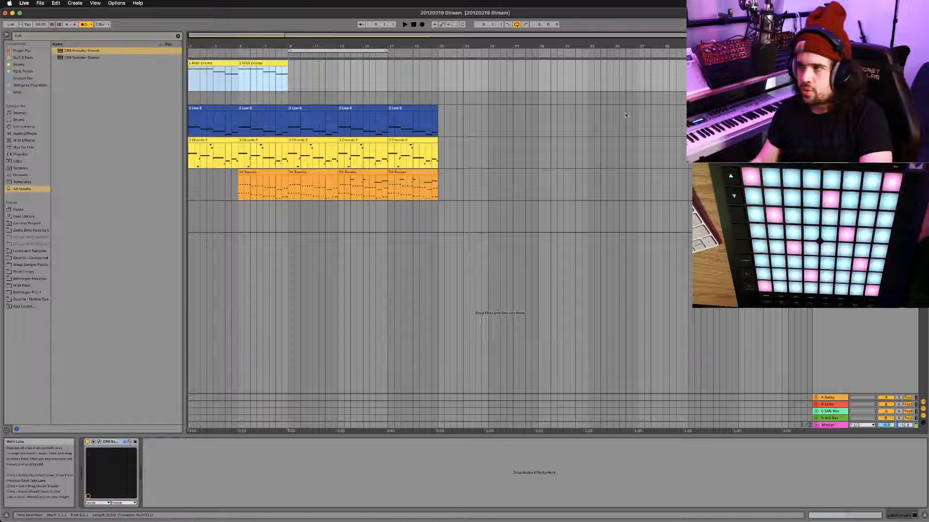
pyautogui.press('space')
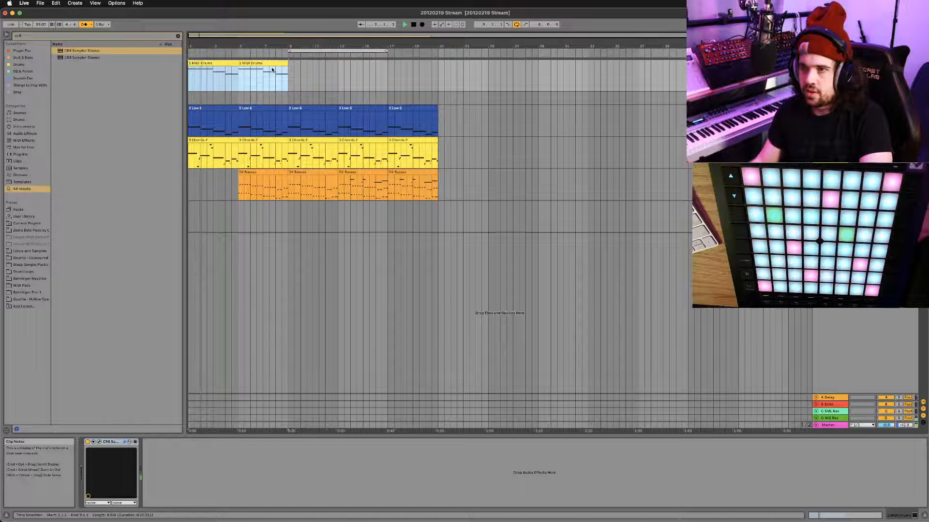
pyautogui.moveTo(243, 62); pyautogui.dragTo(345, 66)
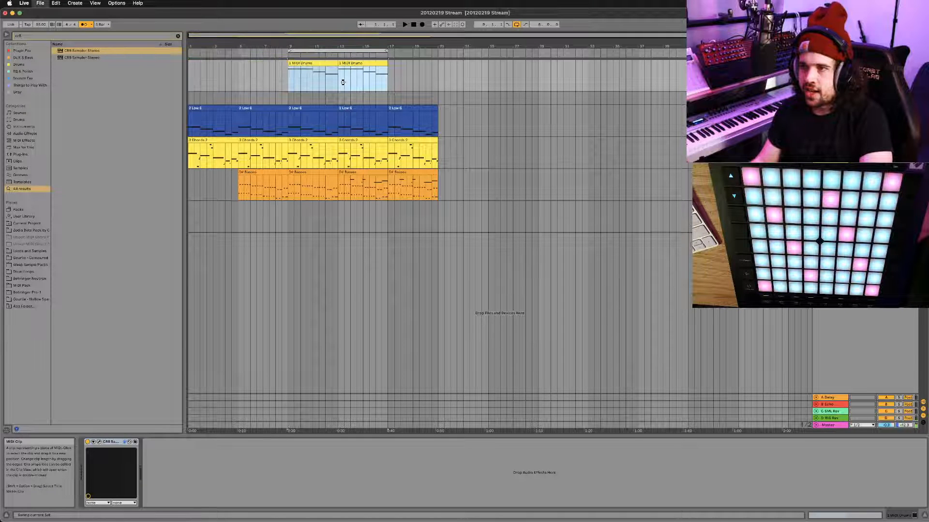
# Select the Lead Pad track at bar 21 and move the eight-bar arrangement loop to bars 21 to 29
pyautogui.click(340, 168)
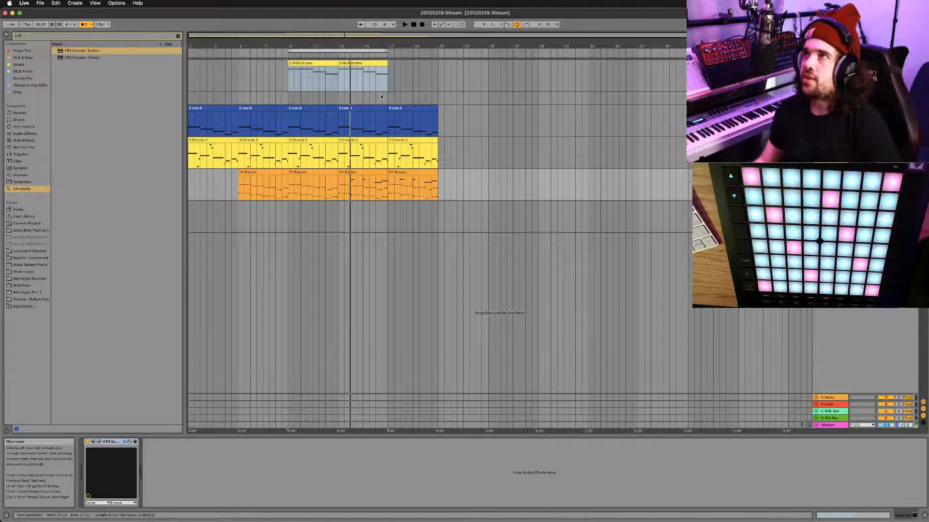
pyautogui.click(437, 124)
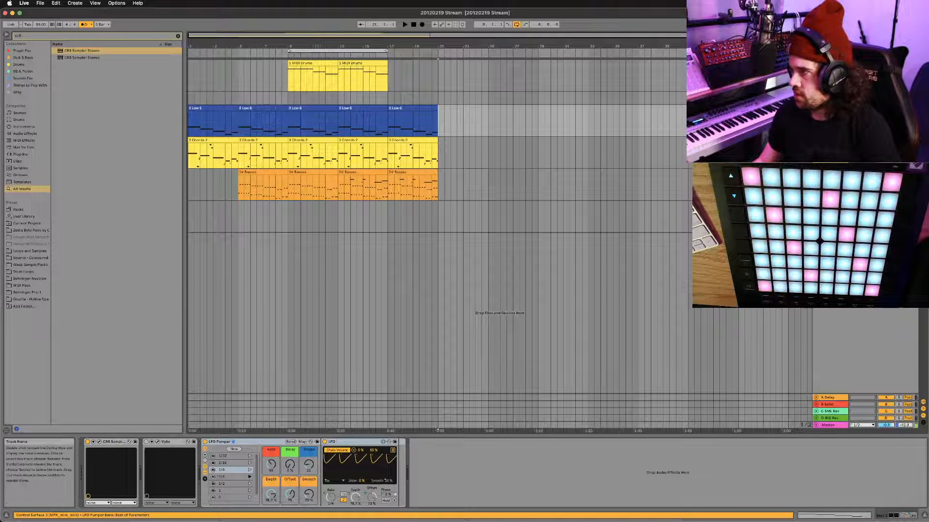
pyautogui.click(830, 172)
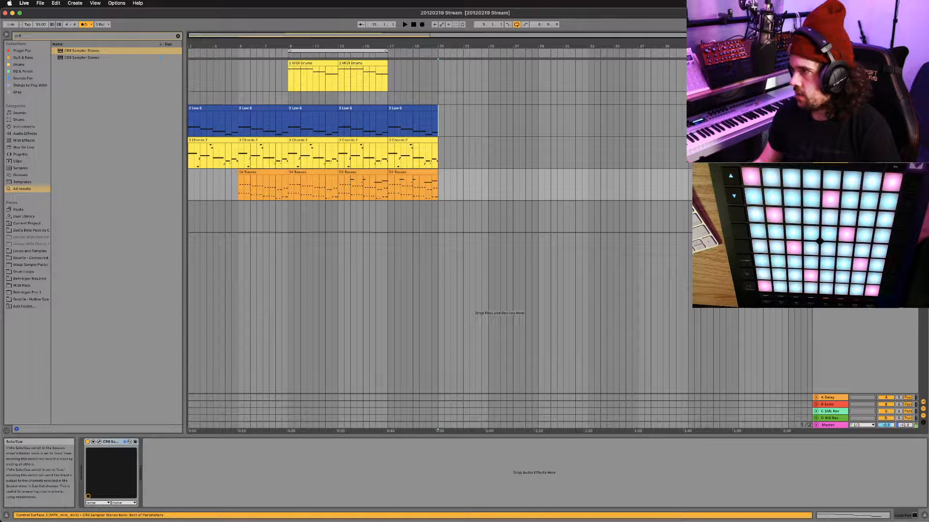
pyautogui.click(441, 179)
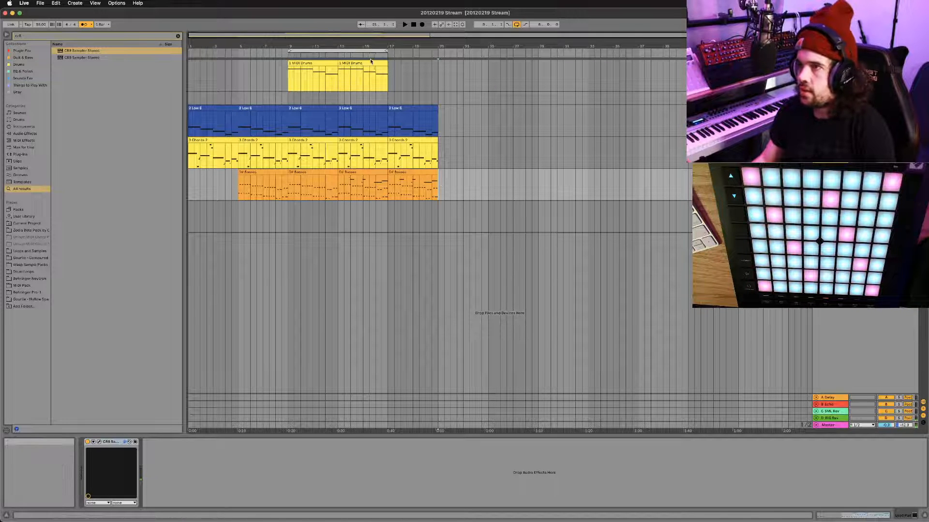
pyautogui.moveTo(371, 51); pyautogui.dragTo(522, 51)
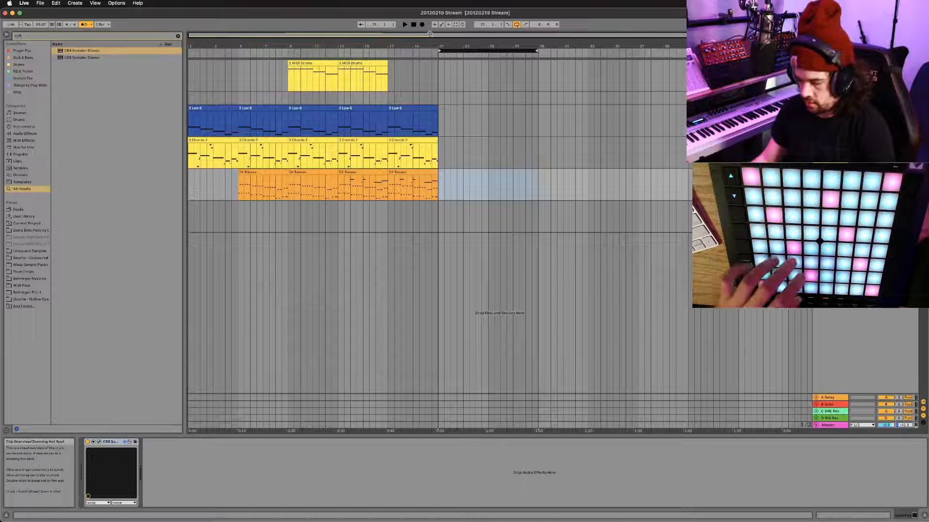
# Record an eight-bar Lead Pad part from bar 21 and delete the duplicate clip captured on the MIDI Drums track
pyautogui.click(423, 25)
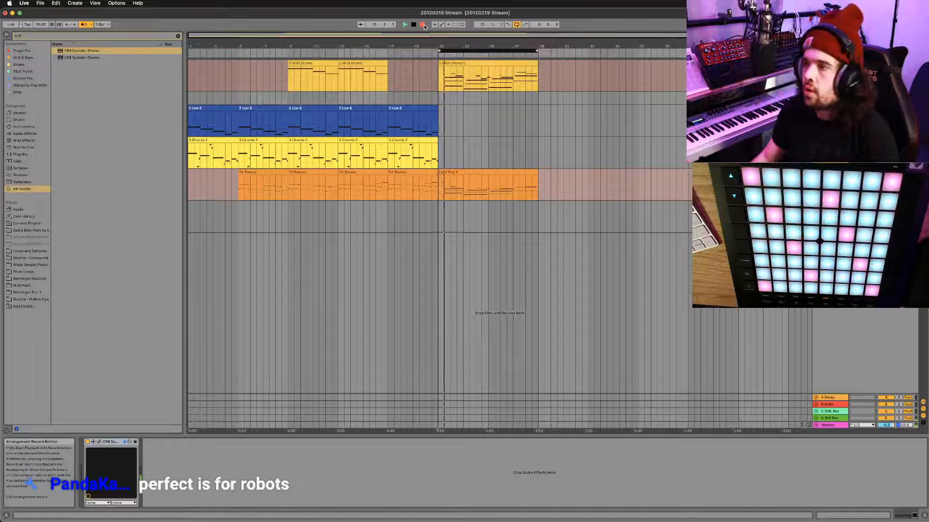
pyautogui.press('space')
pyautogui.press('space')
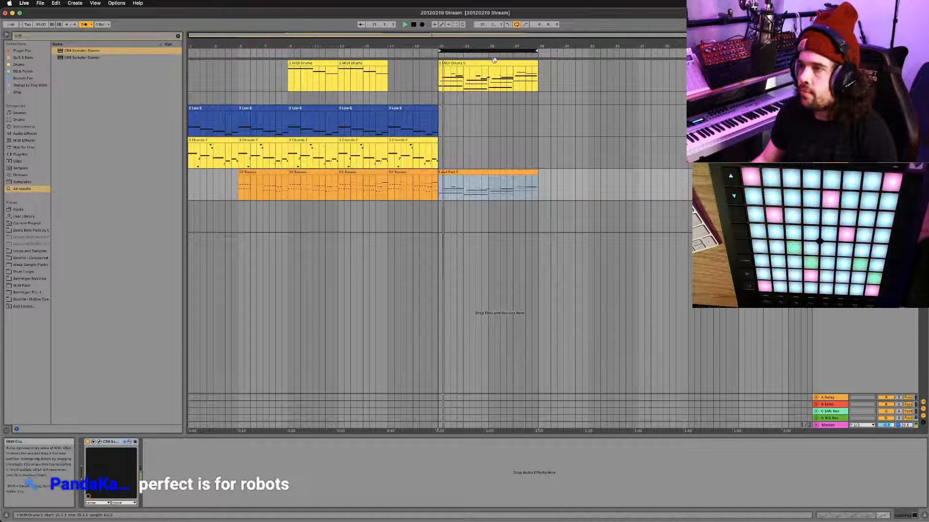
pyautogui.click(497, 75)
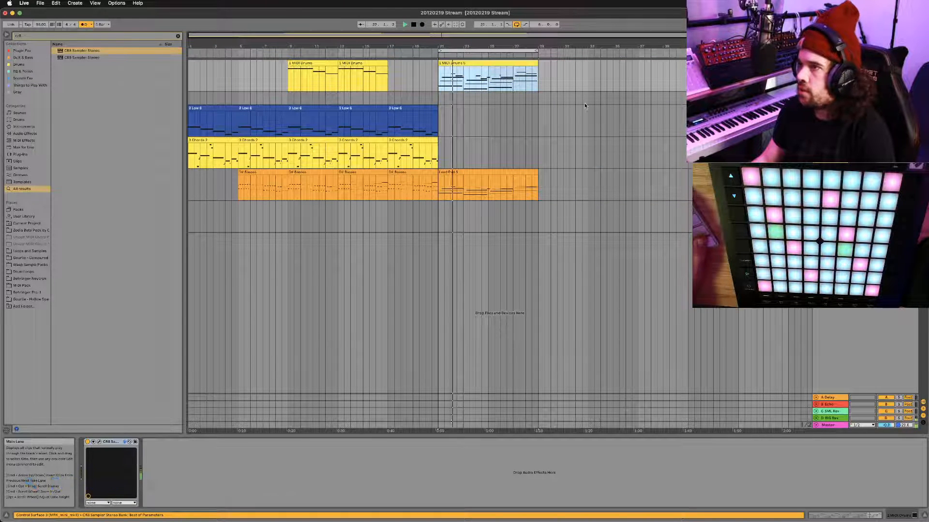
pyautogui.press('Delete')
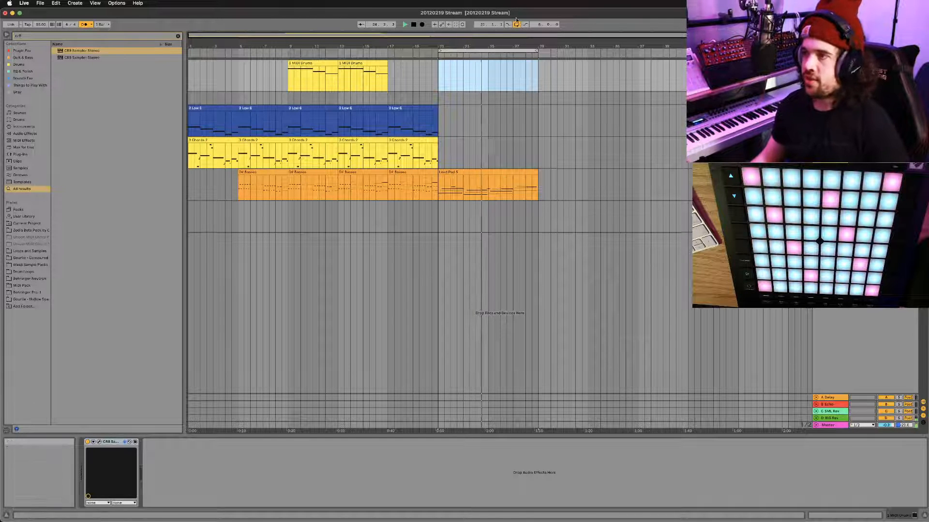
# Record an eight-bar bass line on the Bass 2 track from bar 21, alongside the new Lead Pad clip
pyautogui.click(473, 172)
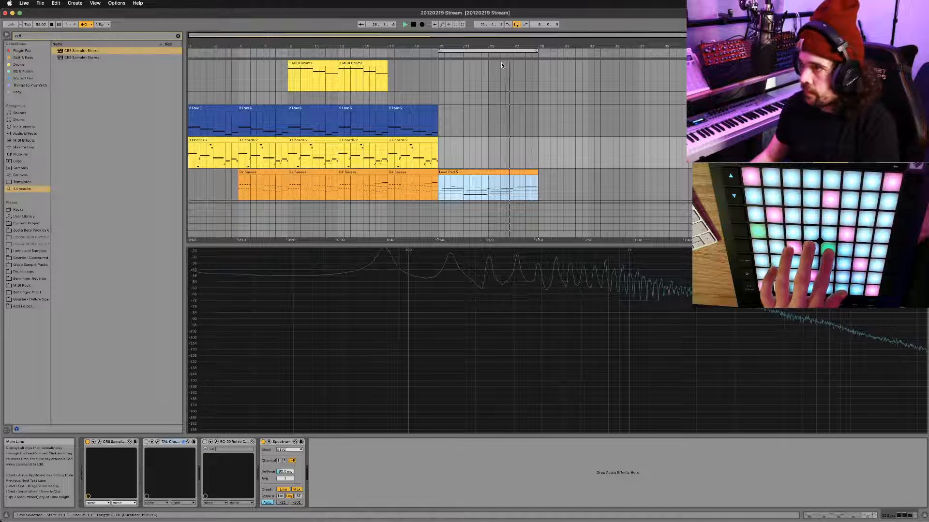
pyautogui.click(422, 25)
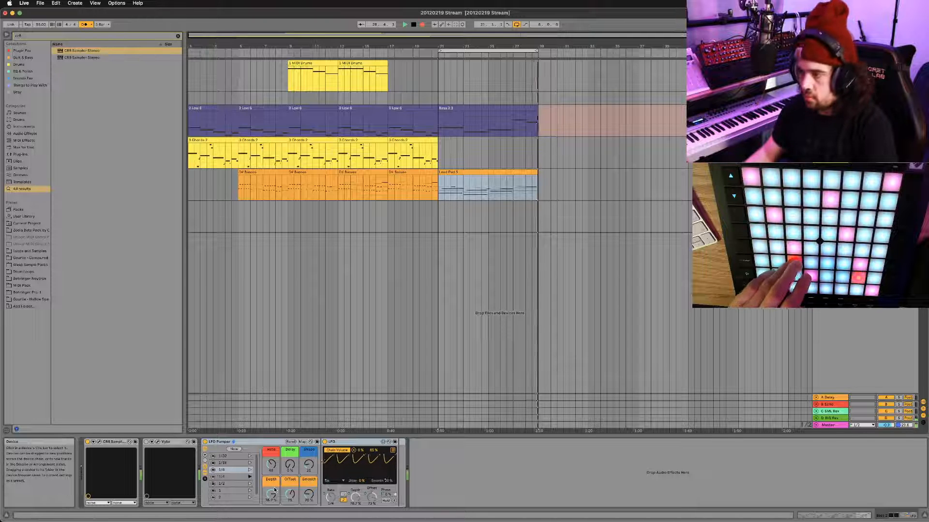
pyautogui.press('F9')
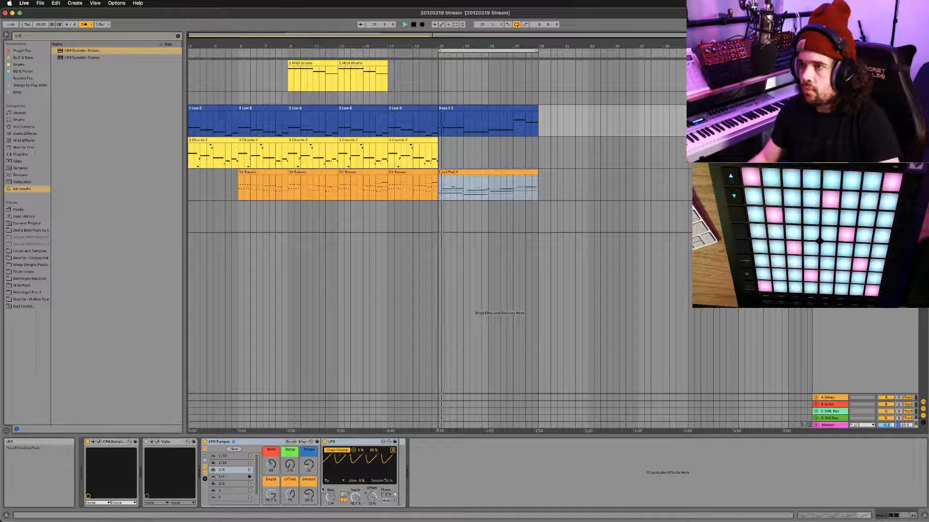
# Check the recorded bass clip's notes and lower the Depth of the LFO Pumper on the Bass 2 track
pyautogui.doubleClick(464, 110)
pyautogui.click(296, 425)
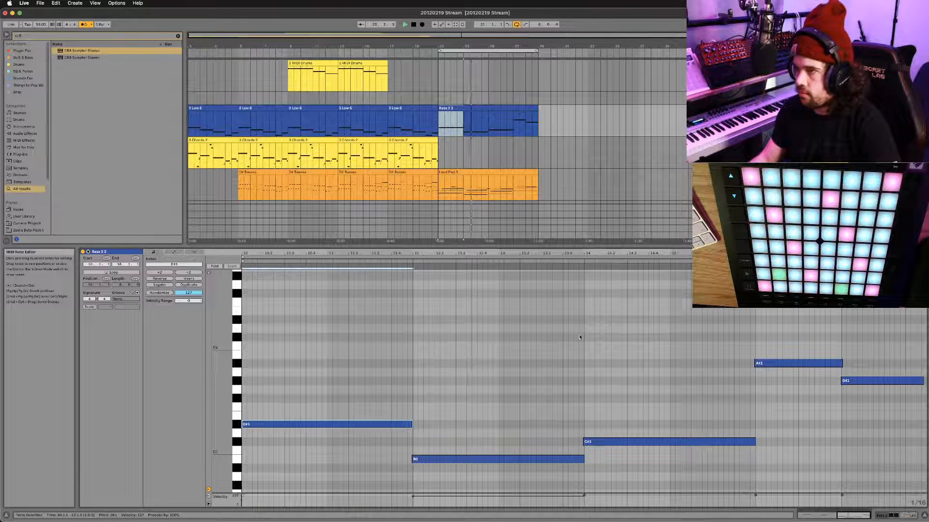
pyautogui.hotkey('shift', 'Tab')
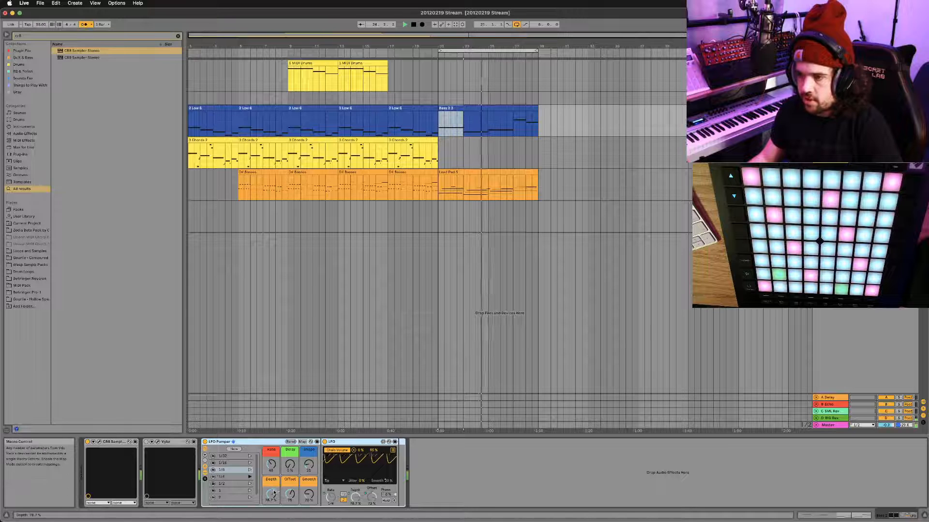
pyautogui.moveTo(271, 494); pyautogui.dragTo(271, 504)
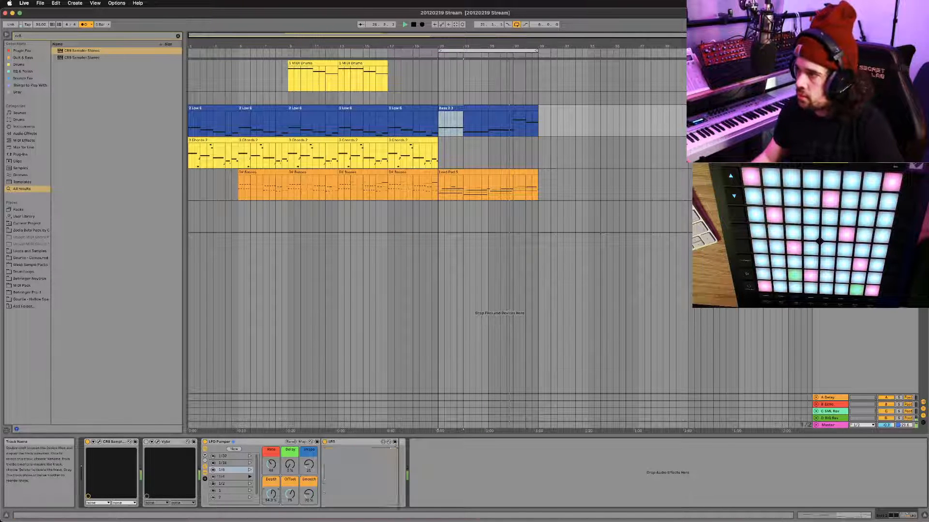
# Duplicate the MASTER MIC track and select the original microphone track
pyautogui.click(830, 205)
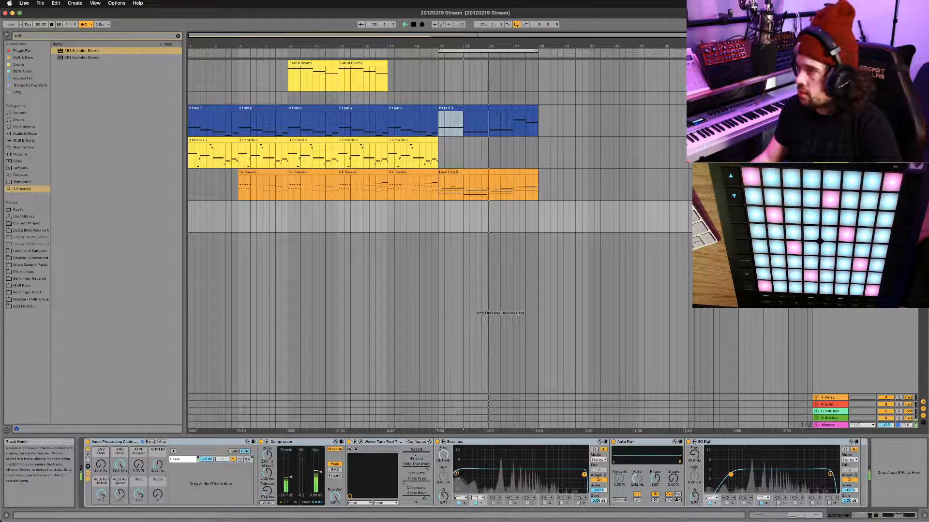
pyautogui.press('super+d')
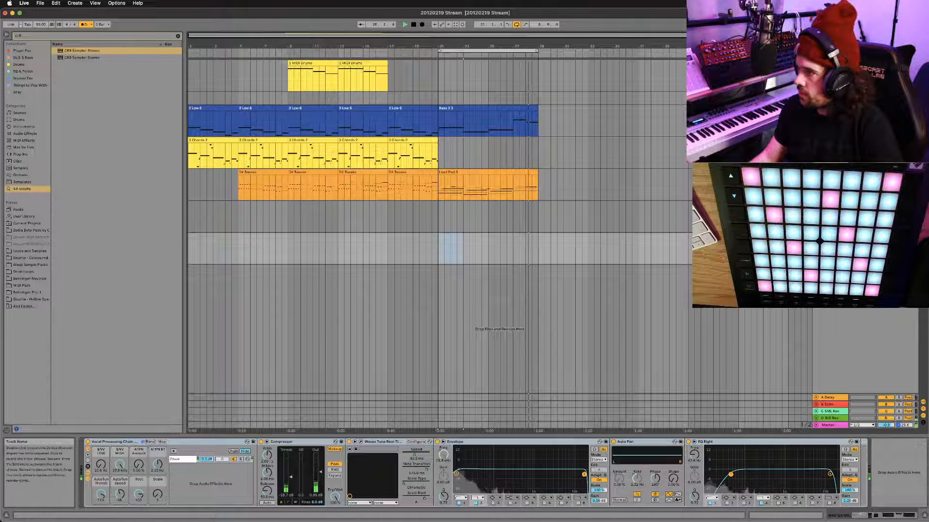
pyautogui.click(830, 204)
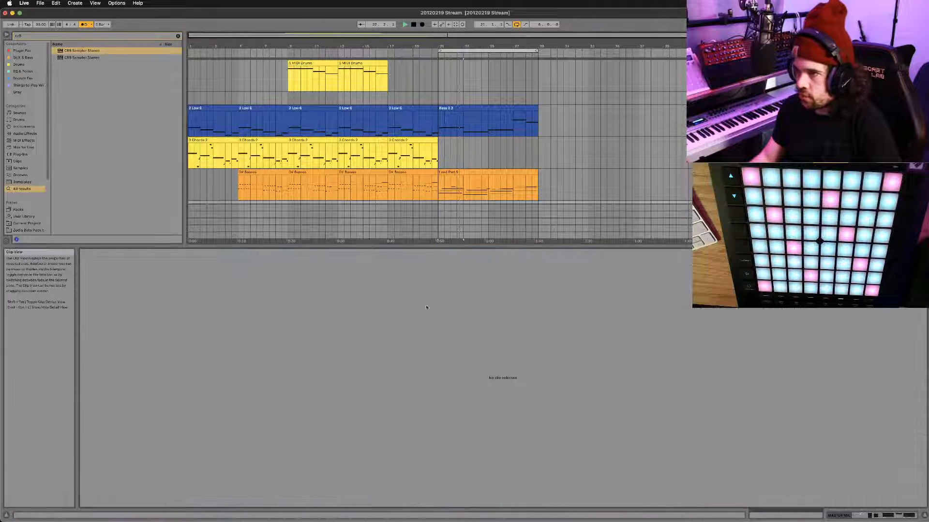
# Lower the AutoTune macros in the original mic track's Vocal Processing Chain and raise one of its send levels in Session View
pyautogui.press('Tab')
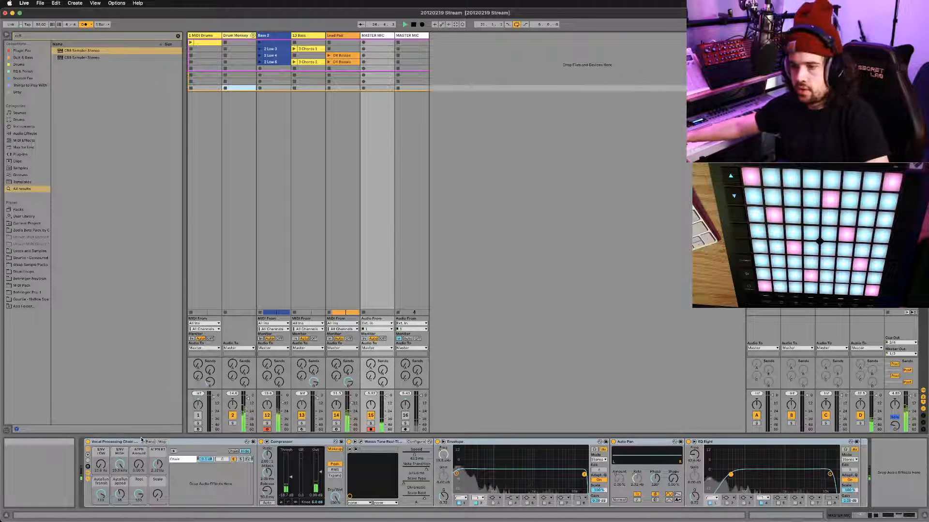
pyautogui.click(124, 442)
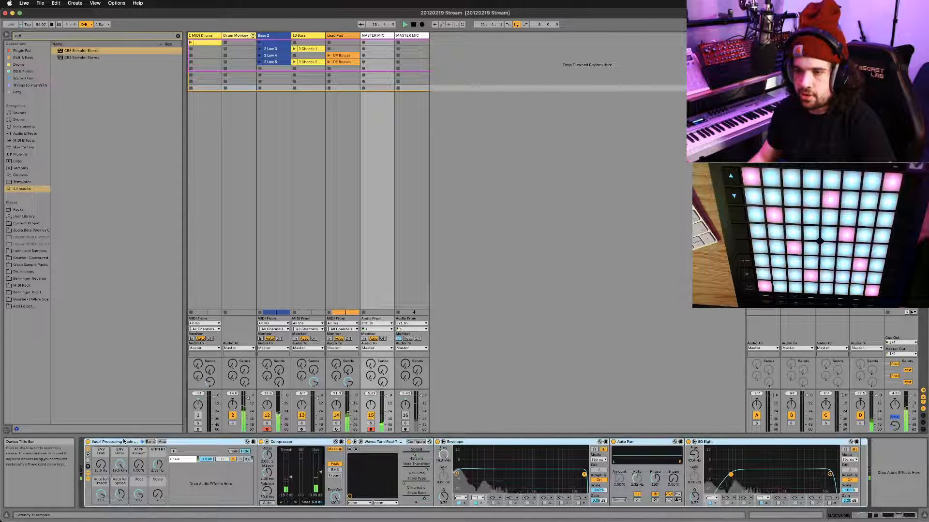
pyautogui.click(101, 496)
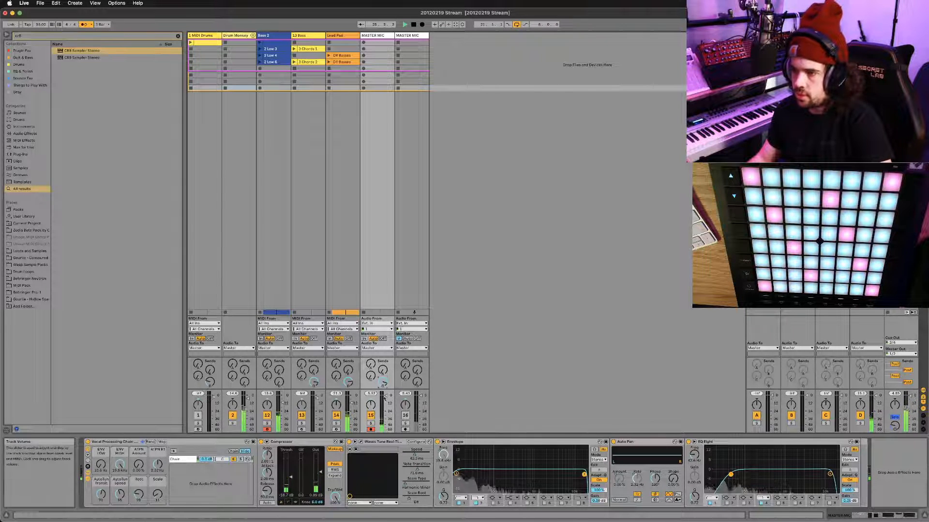
pyautogui.press('Tab')
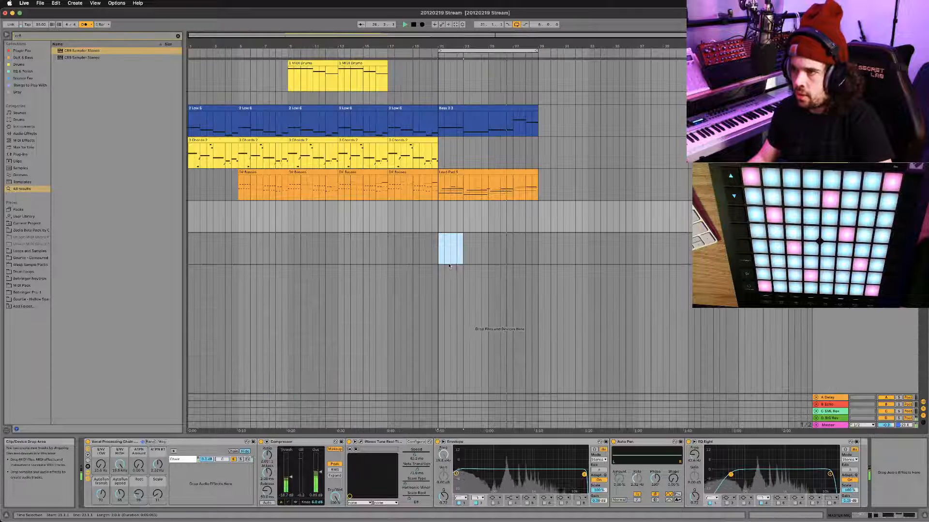
# Record a vocal take from bar 21 to 29 on the original MASTER MIC track
pyautogui.click(439, 220)
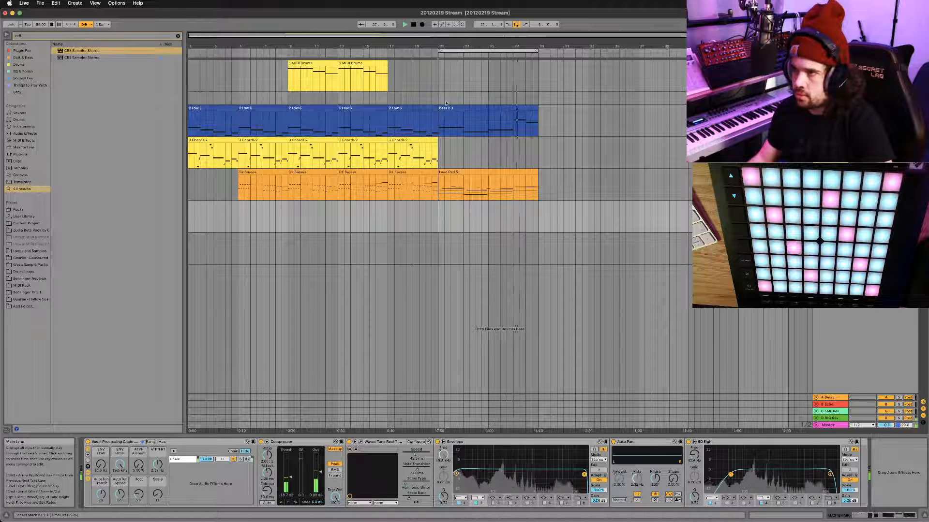
pyautogui.click(422, 26)
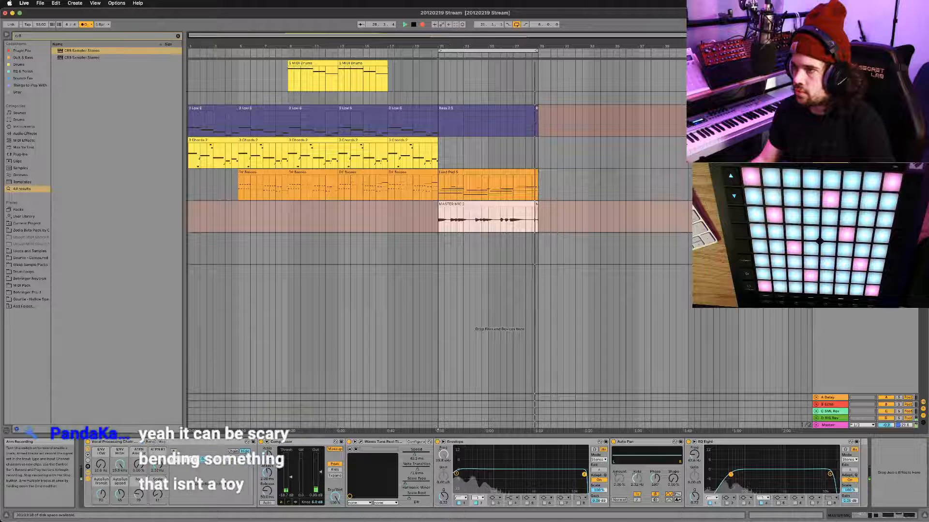
pyautogui.press('space')
# Show the Bass 2 take lanes and restore the earlier take with the bass notes to the main lane for bars 21 to 29
pyautogui.click(472, 120)
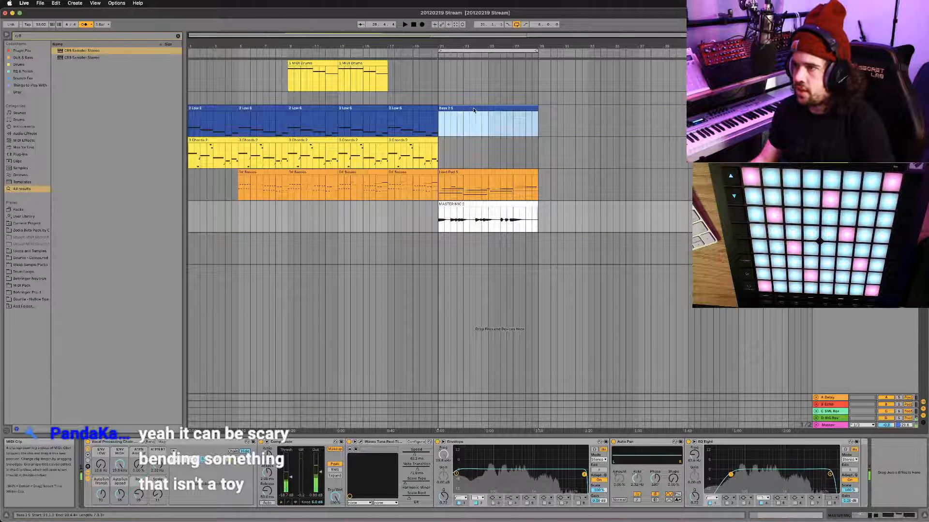
pyautogui.press('super+alt+u')
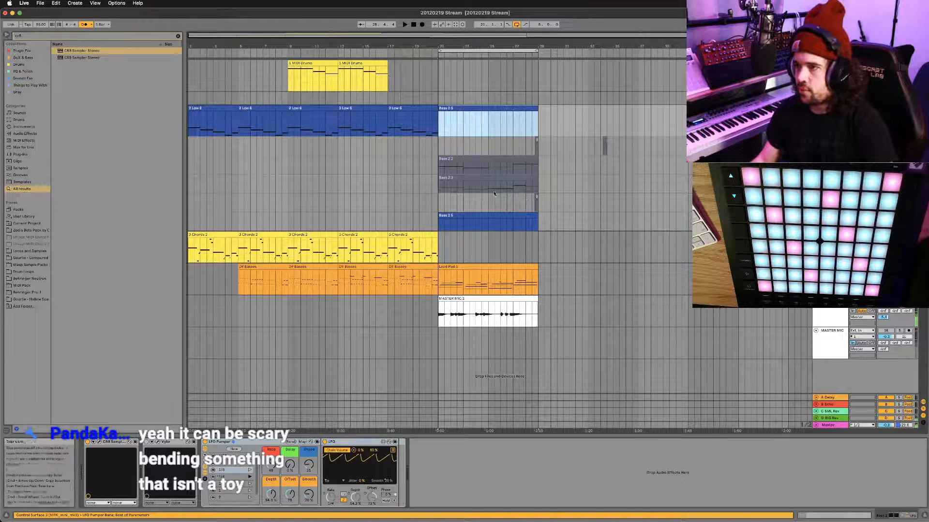
pyautogui.click(491, 180)
pyautogui.doubleClick(468, 180)
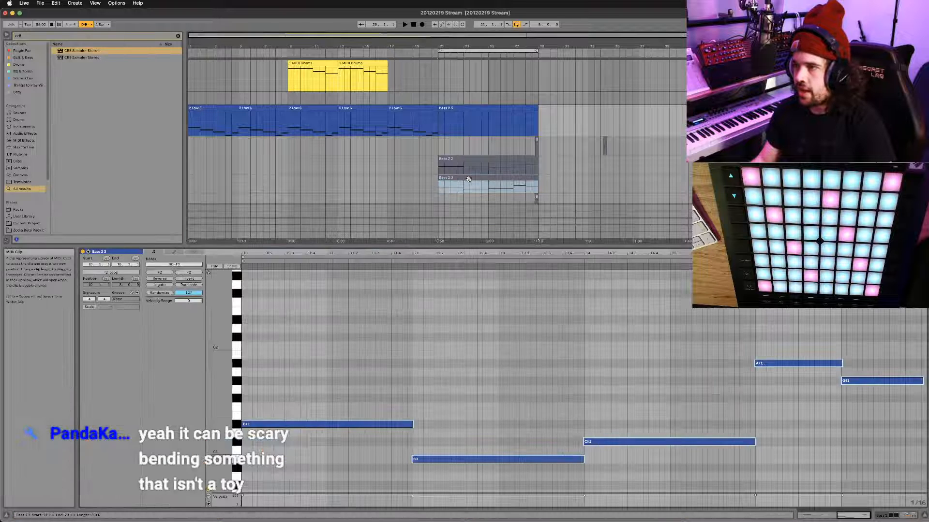
pyautogui.click(462, 174)
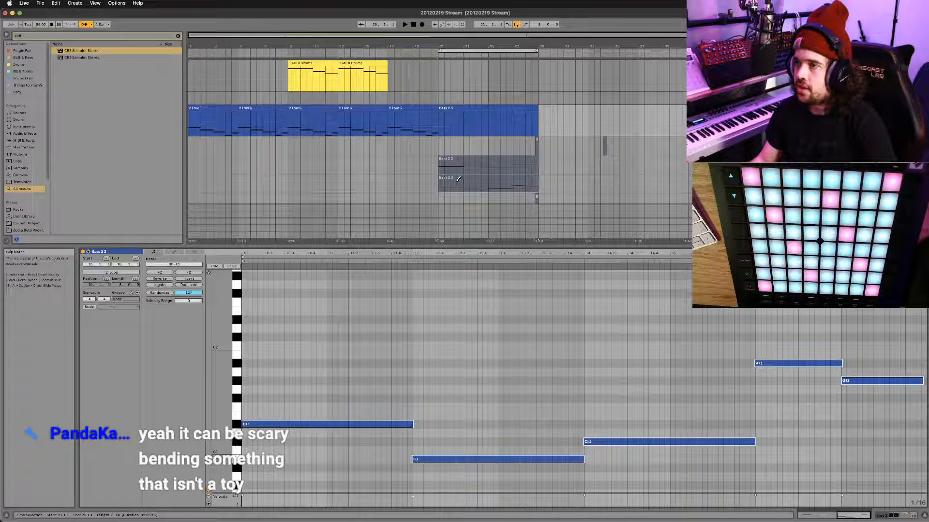
pyautogui.moveTo(440, 179); pyautogui.dragTo(538, 179)
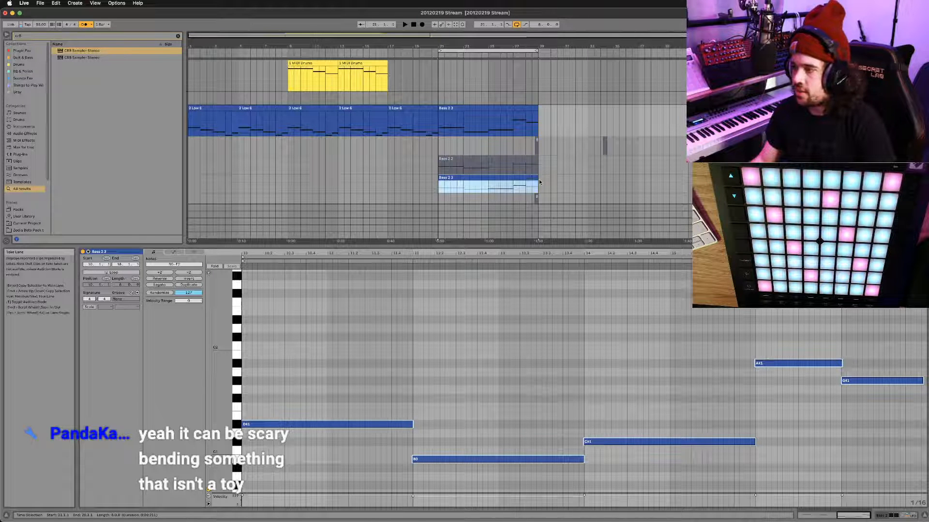
pyautogui.click(536, 182)
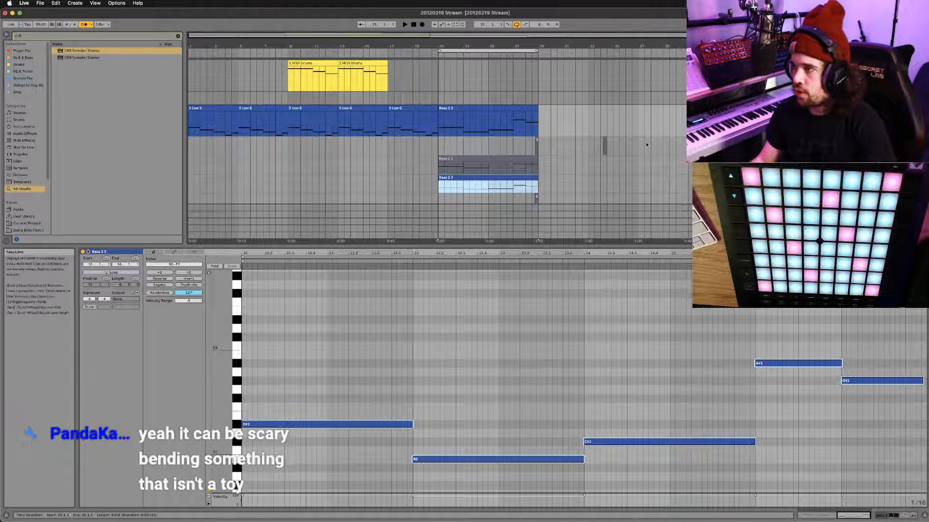
# Save the set, hide the Bass 2 take lanes and briefly play the loop from bar 21
pyautogui.click(695, 108)
pyautogui.press('super+s')
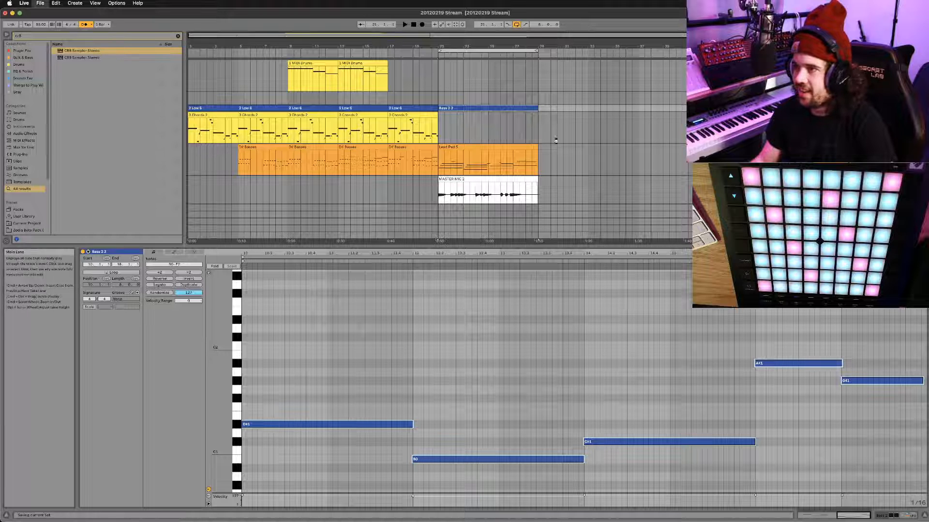
pyautogui.press('super+alt+u')
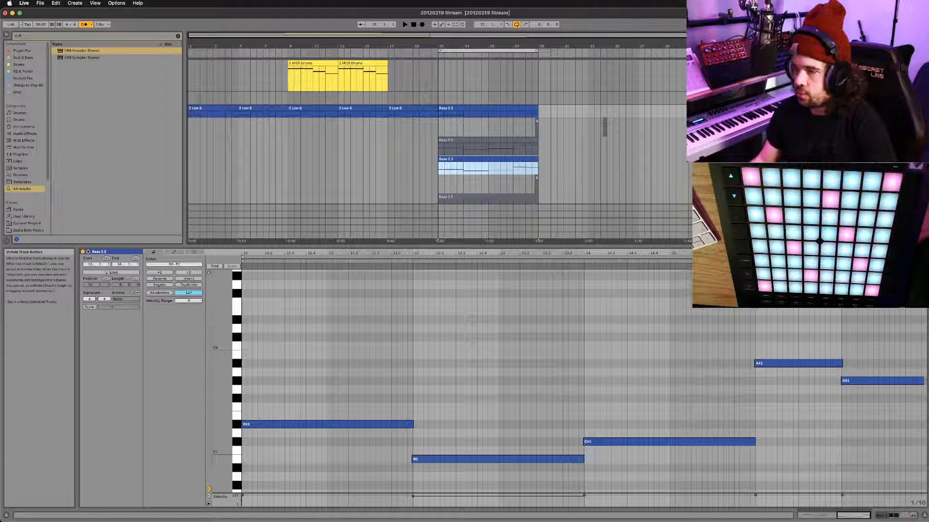
pyautogui.press('super+alt+u')
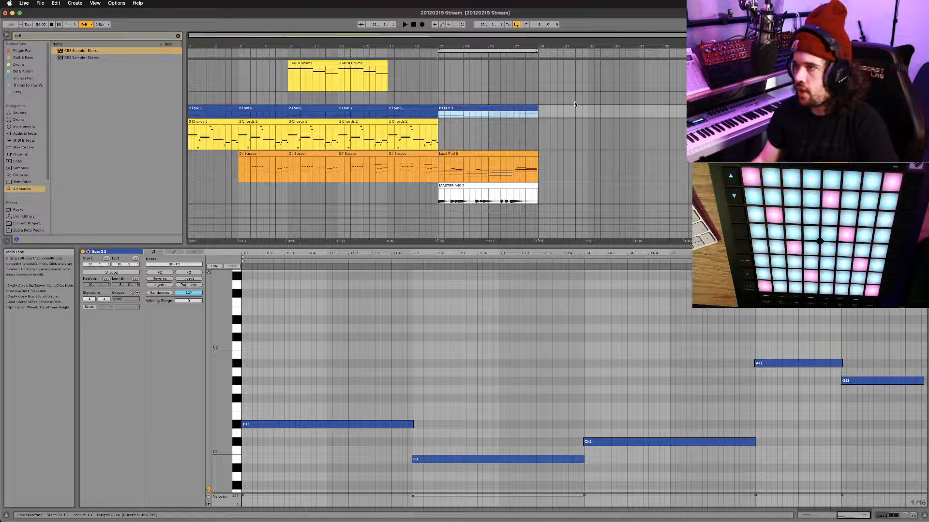
pyautogui.scroll(-2, 484, 121)
pyautogui.press('space')
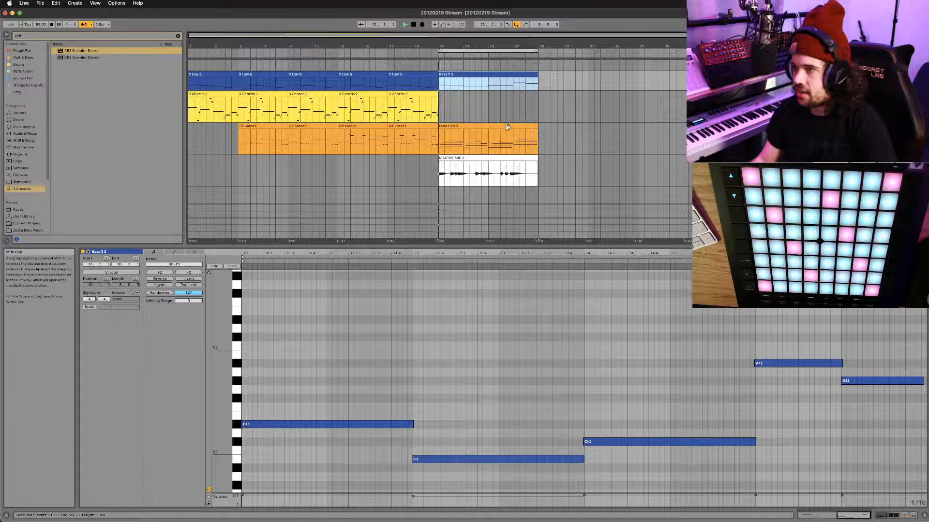
pyautogui.press('space')
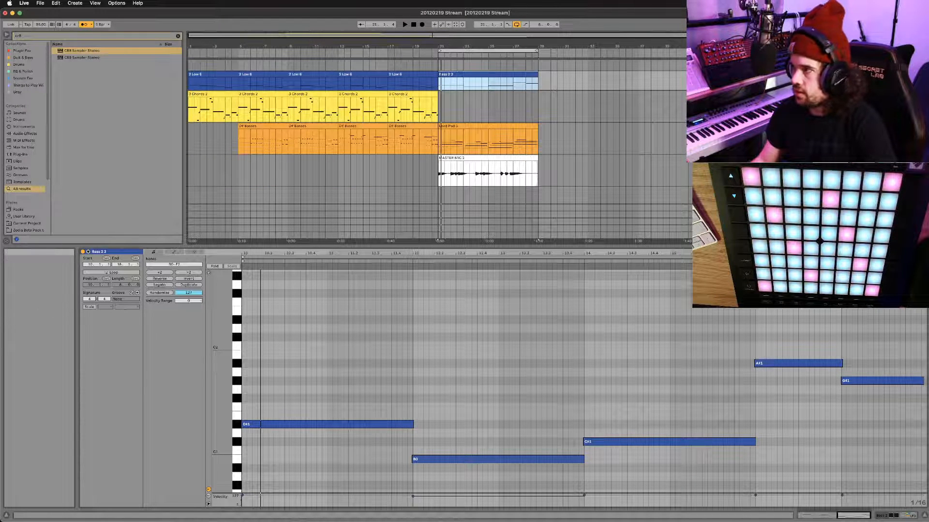
# Disarm the Bass 2 track and delete the vocal clip from bar 21 on the MASTER MIC track
pyautogui.click(915, 74)
pyautogui.click(472, 159)
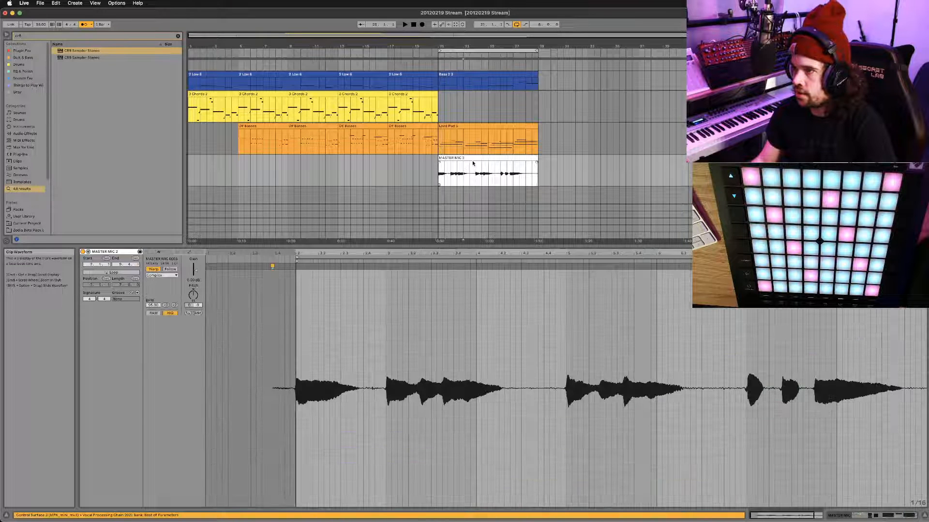
pyautogui.press('Delete')
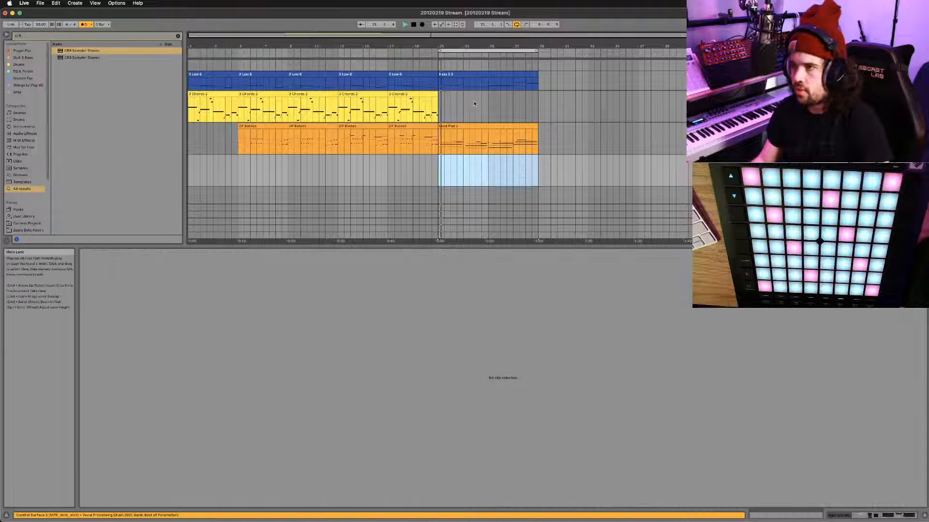
# Play the section from bar 21 and check the notes of its bass and Lead Pad clips
pyautogui.press('space')
pyautogui.scroll(1, 465, 82)
pyautogui.click(464, 80)
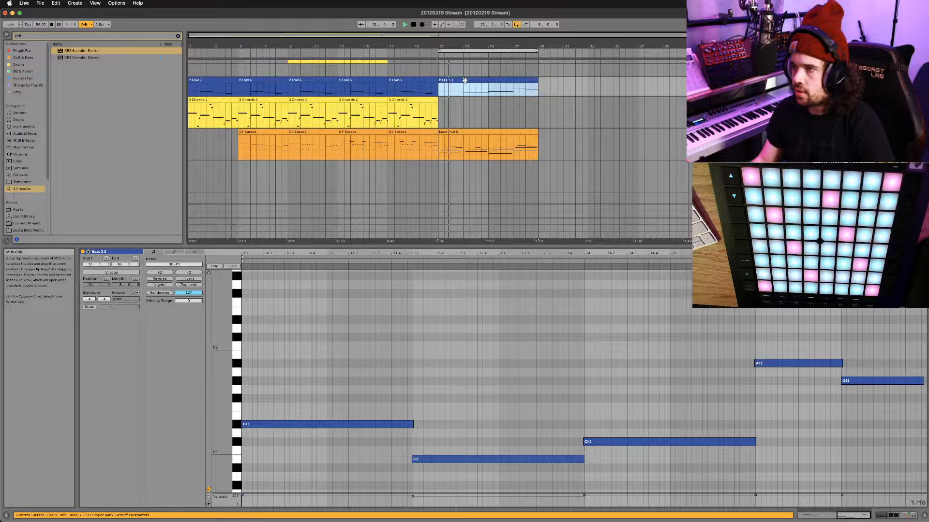
pyautogui.click(381, 426)
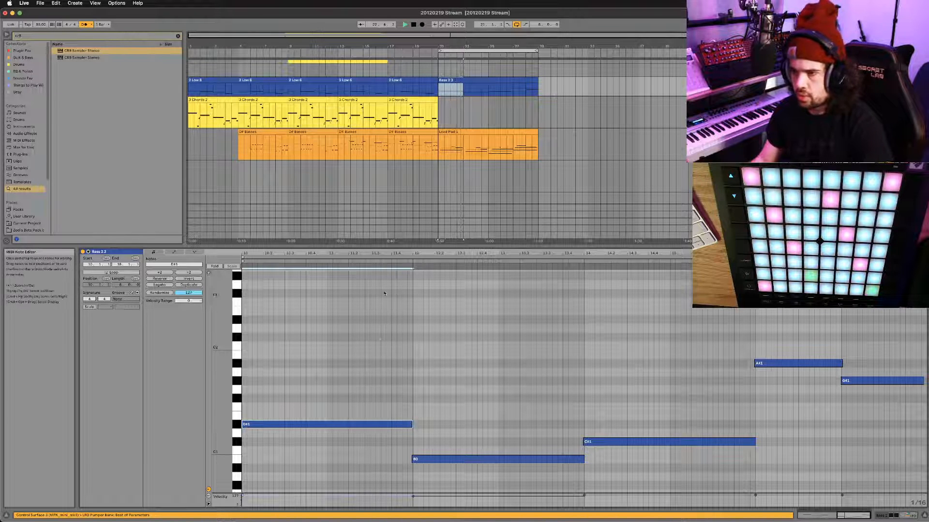
pyautogui.click(466, 130)
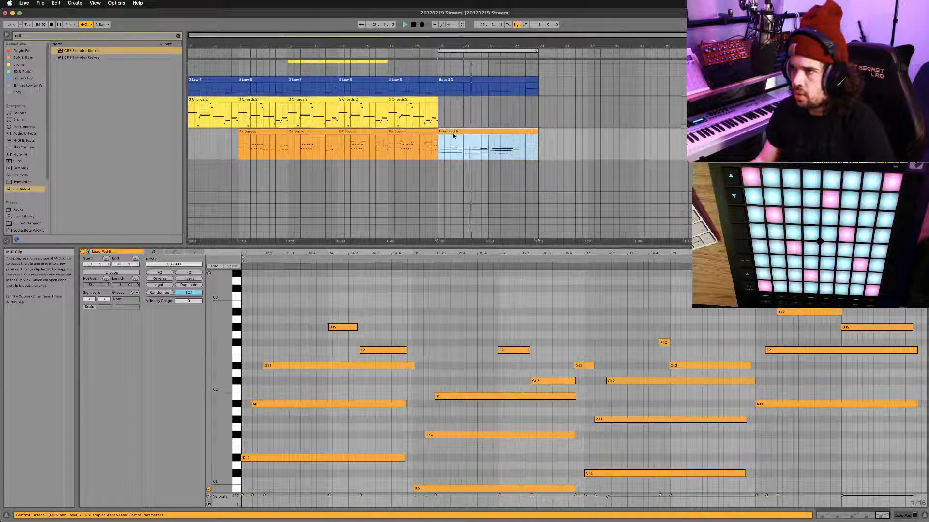
# Record a new eight-bar vocal take on the MASTER MIC track from bar 21 and open the recorded clip
pyautogui.scroll(-2, 443, 140)
pyautogui.click(439, 158)
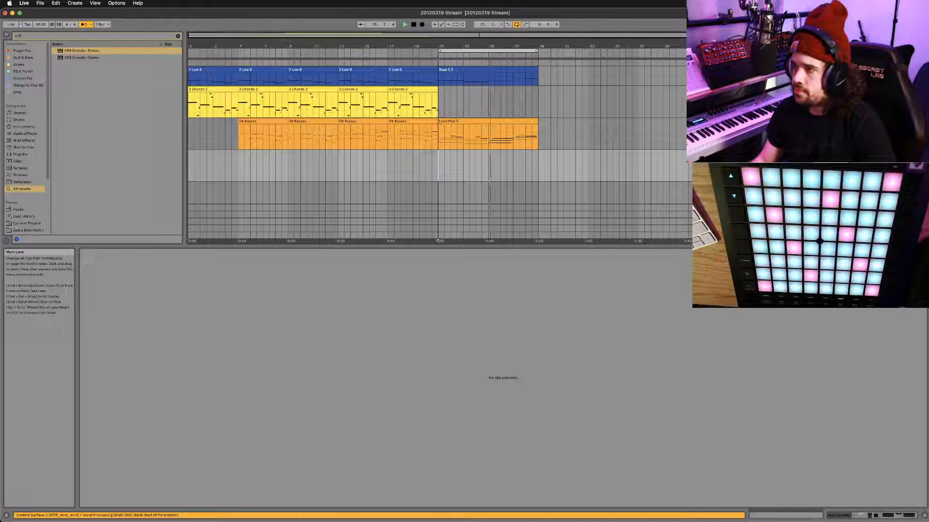
pyautogui.scroll(-1, 655, 149)
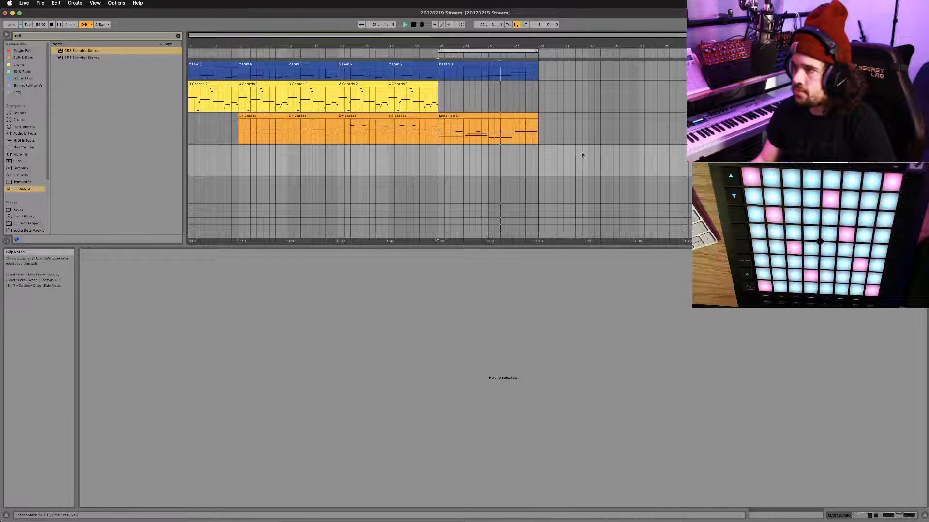
pyautogui.click(423, 25)
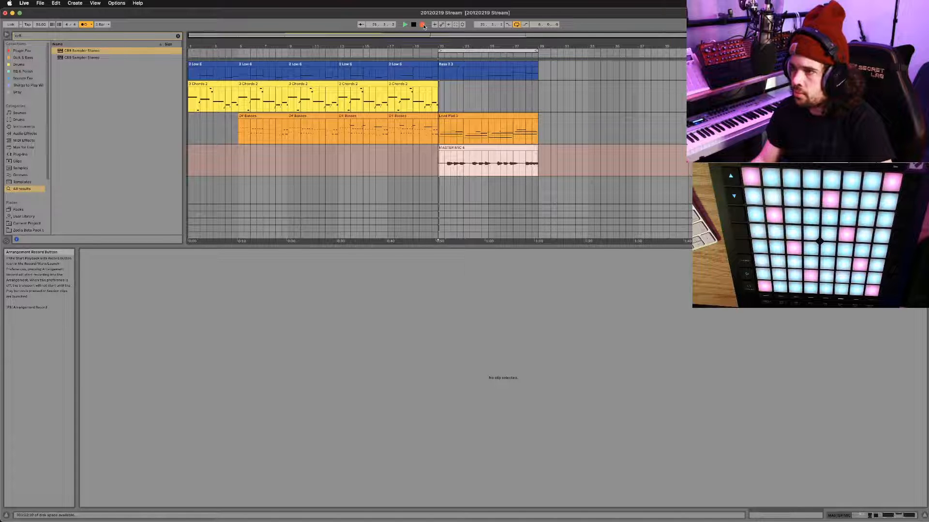
pyautogui.click(423, 24)
pyautogui.click(504, 147)
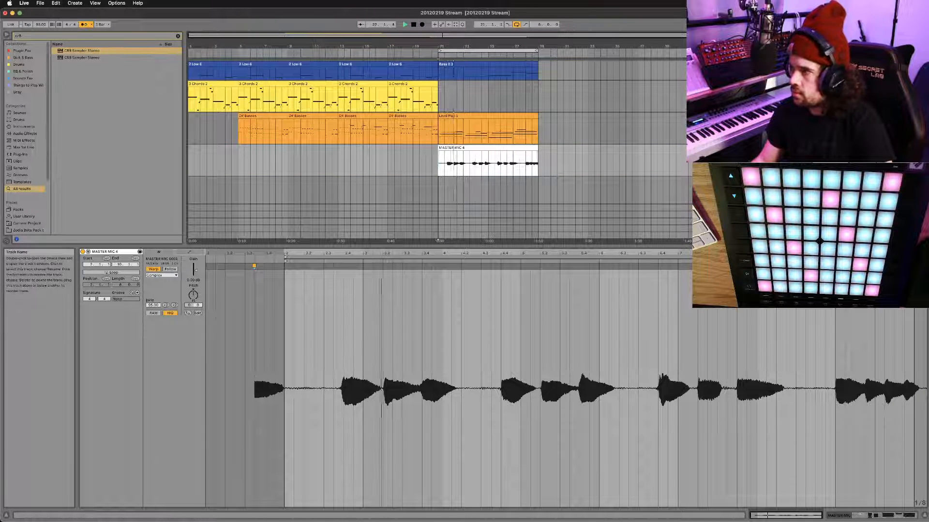
# Lower both AutoTune macros further in the mic track's Vocal Processing Chain while the take plays
pyautogui.hotkey('shift', 'Tab')
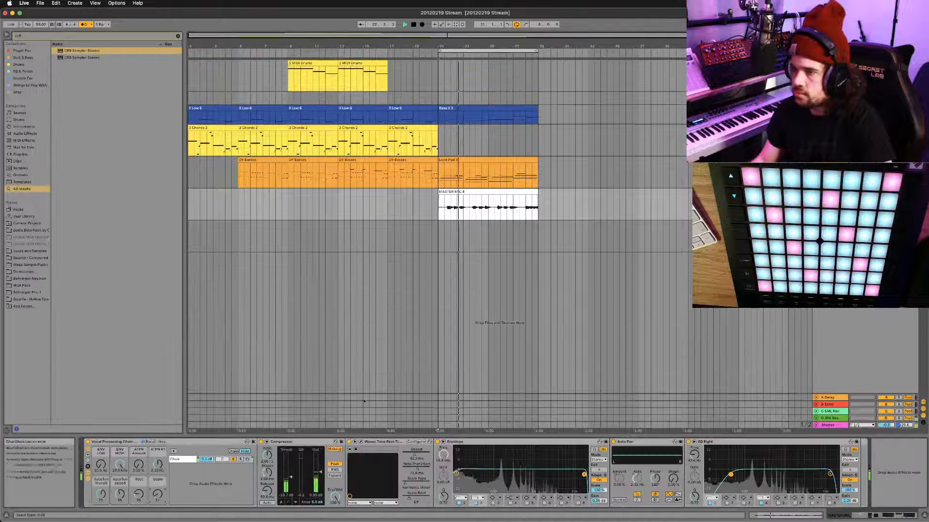
pyautogui.moveTo(100, 495); pyautogui.dragTo(119, 491)
pyautogui.click(101, 494)
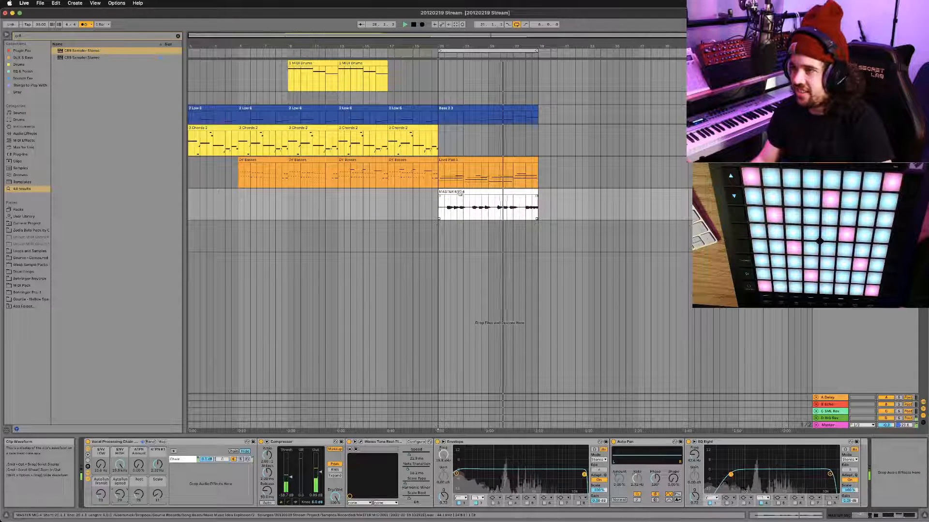
# Record another vocal take over the MASTER MIC clip in bars 21 to 29 and play it back
pyautogui.click(461, 197)
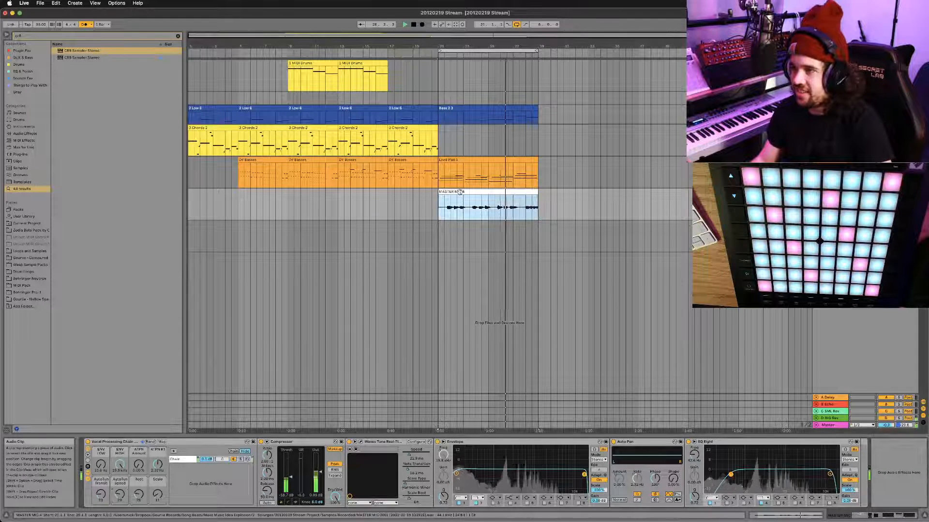
pyautogui.click(422, 26)
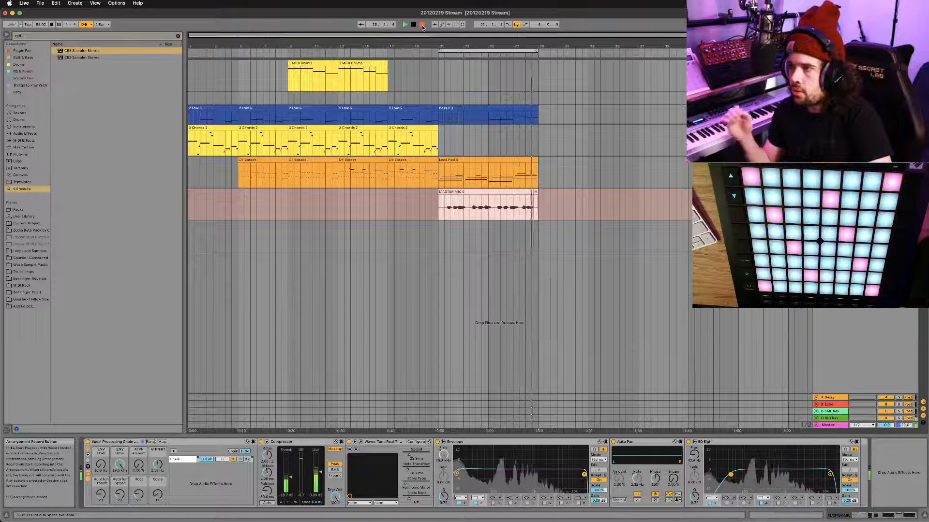
pyautogui.press('space')
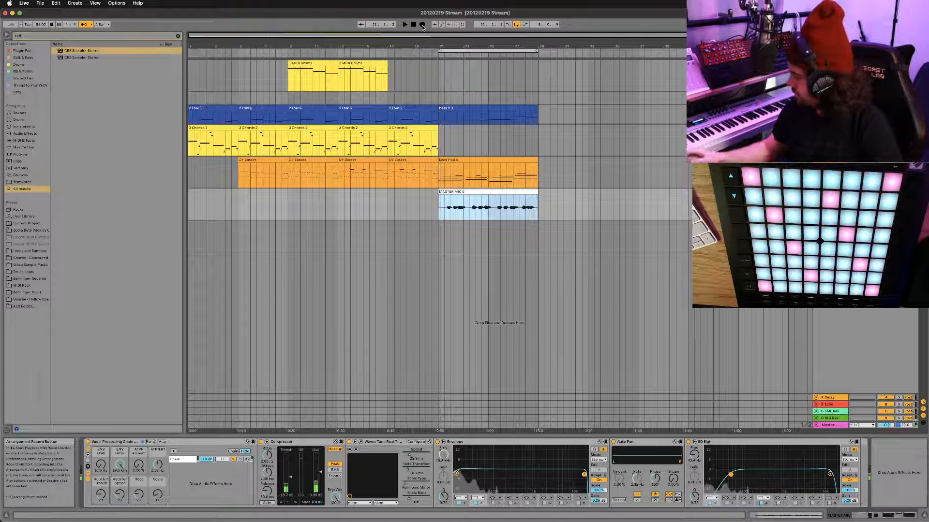
pyautogui.press('space')
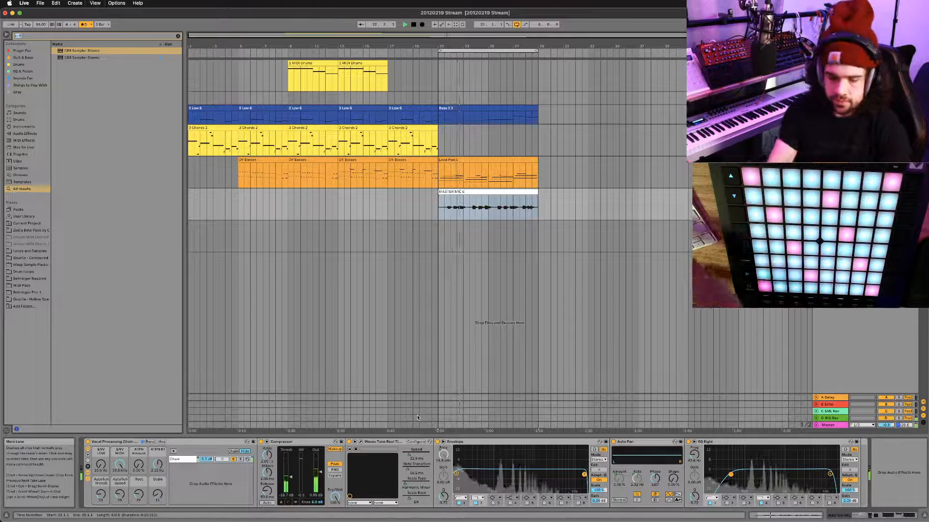
# Find Vocal Bender Stereo in the browser and add it to the end of the MASTER MIC track's effect chain
pyautogui.write('vocal')
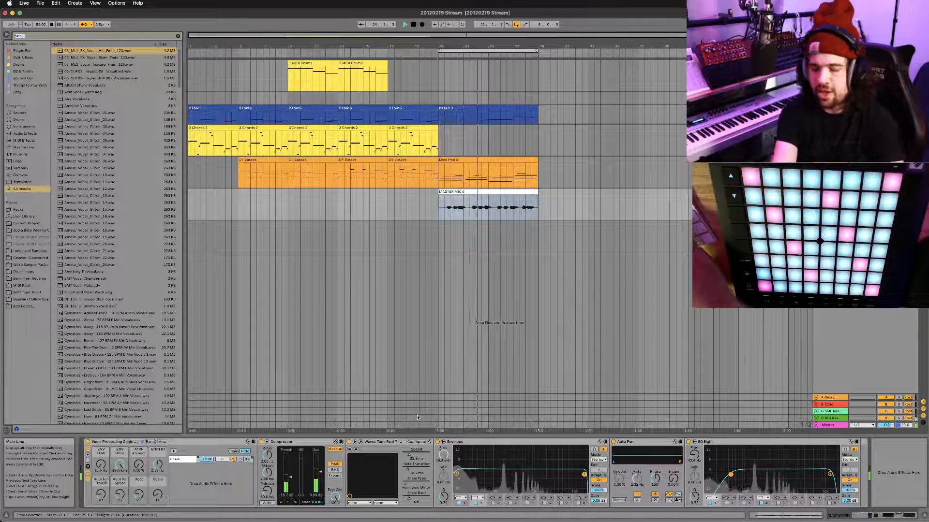
pyautogui.write(' bender')
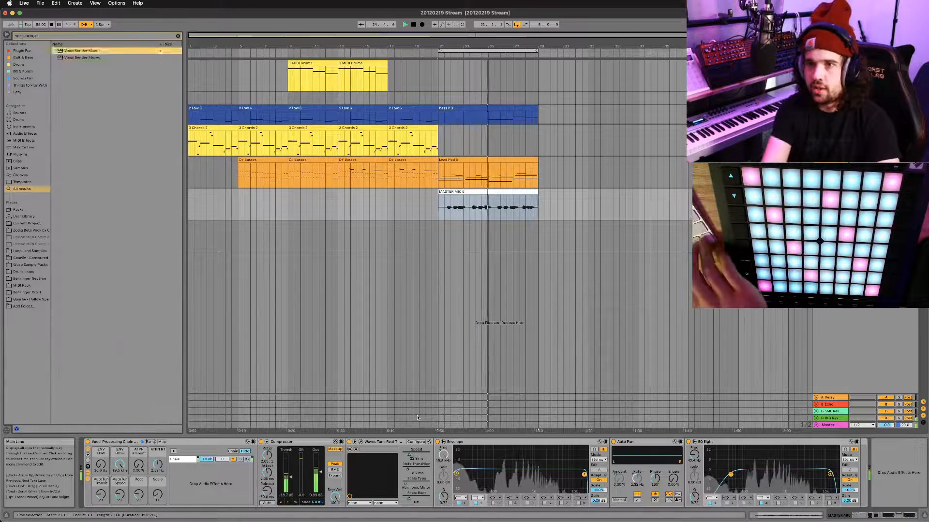
pyautogui.press('Down')
pyautogui.press('Down')
pyautogui.press('Return')
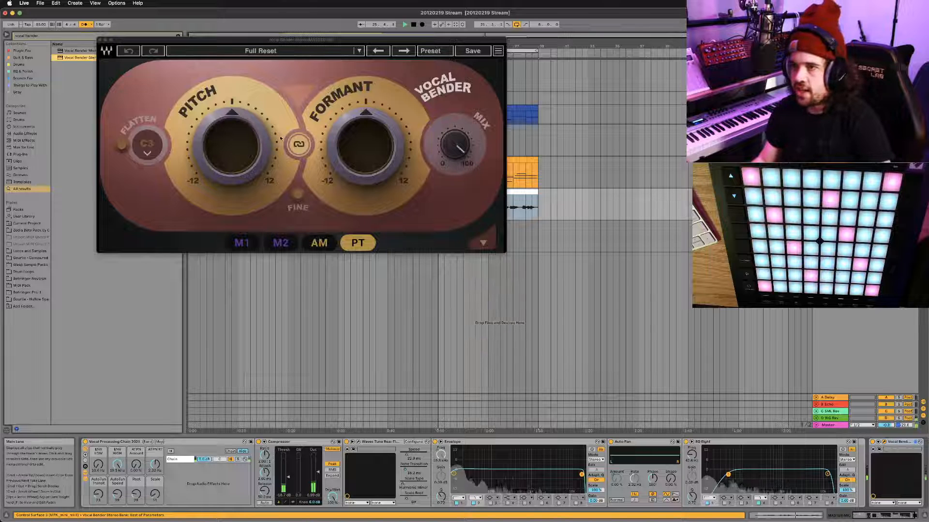
pyautogui.moveTo(310, 39); pyautogui.dragTo(361, 149)
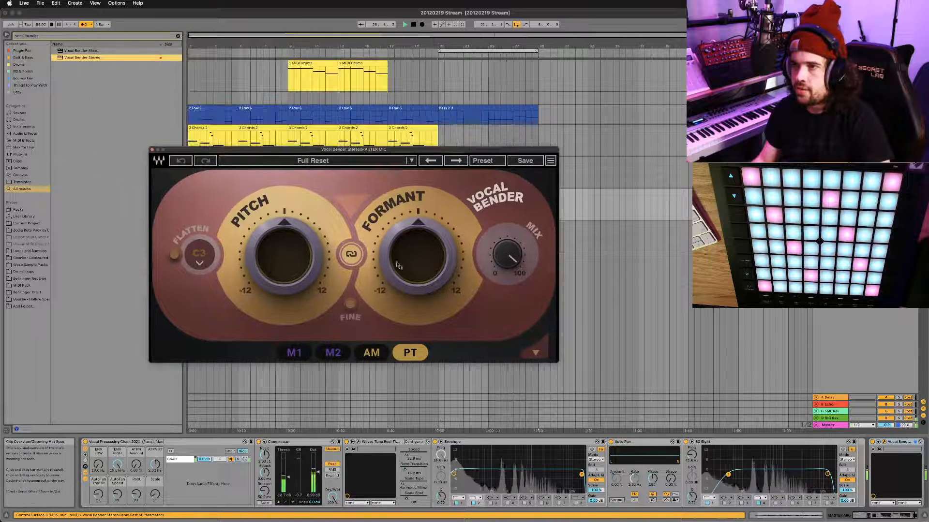
# Raise Vocal Bender's pitch to 12 semitones and try formant shifts of 4, 0 and -2 semitones during playback
pyautogui.moveTo(418, 255); pyautogui.dragTo(418, 247)
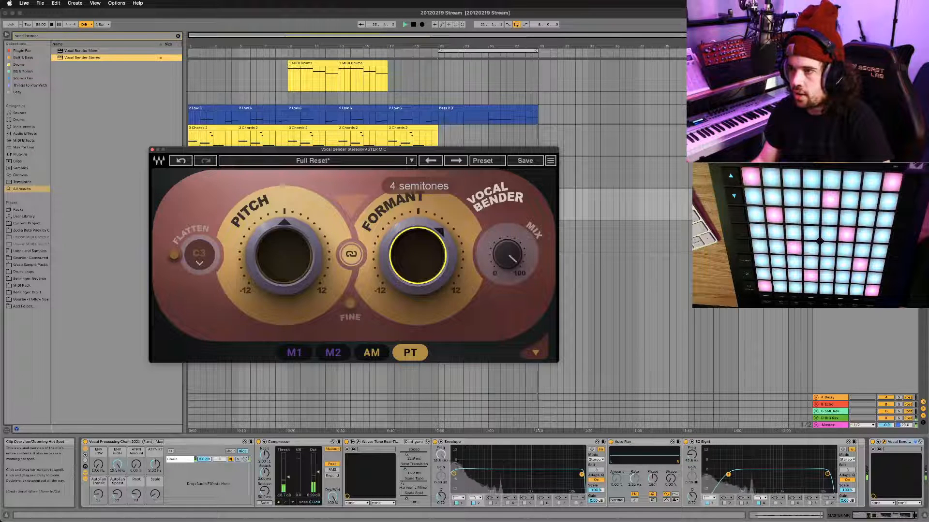
pyautogui.moveTo(277, 257); pyautogui.dragTo(277, 208)
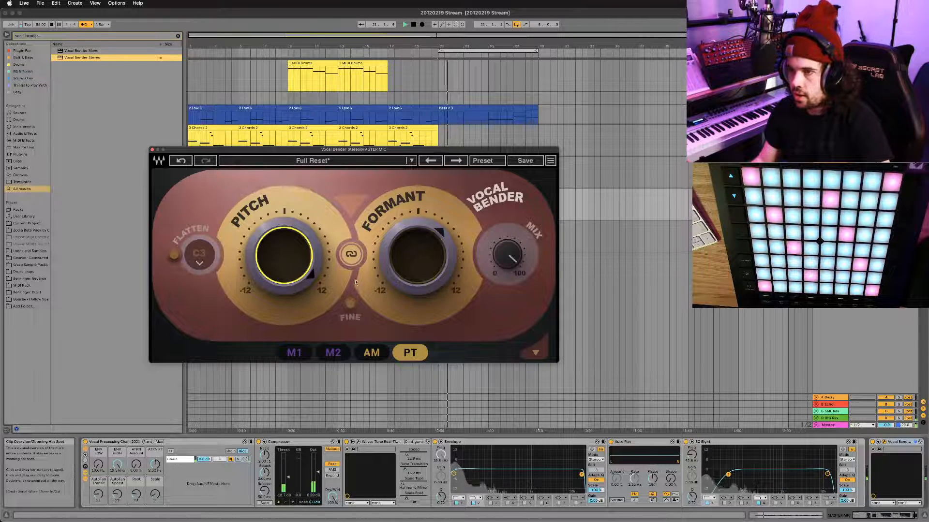
pyautogui.moveTo(418, 255); pyautogui.dragTo(418, 266)
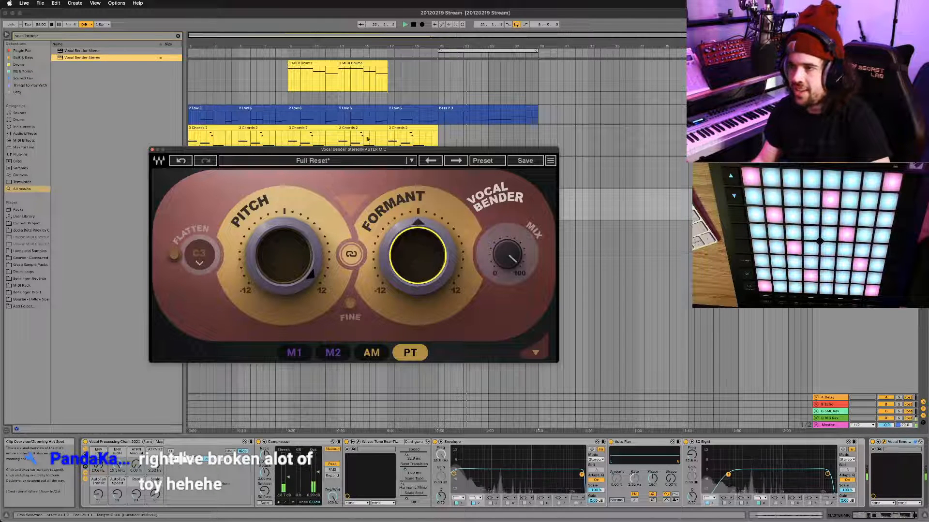
pyautogui.moveTo(354, 151); pyautogui.dragTo(356, 189)
pyautogui.moveTo(421, 291); pyautogui.dragTo(420, 299)
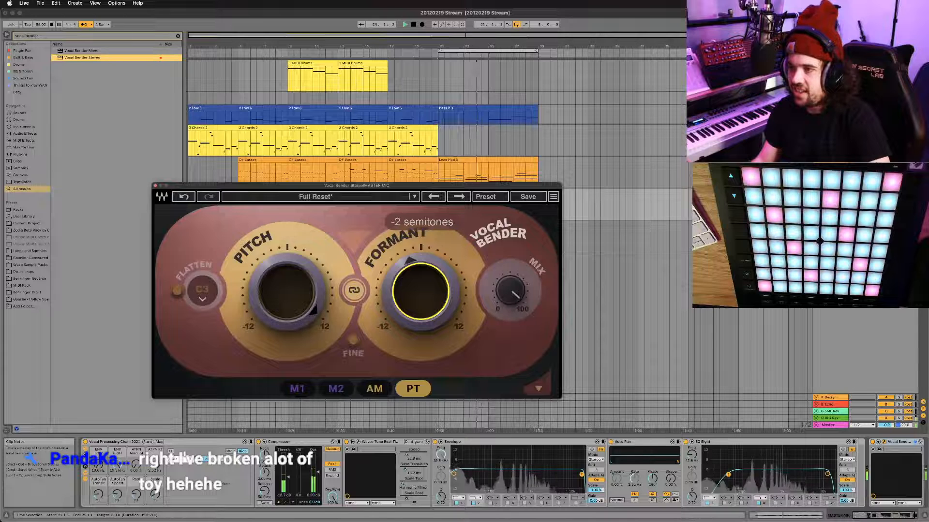
# Reset Vocal Bender's pitch to zero and try further formant shifts, including 1 semitone, while the vocal plays
pyautogui.doubleClick(313, 284)
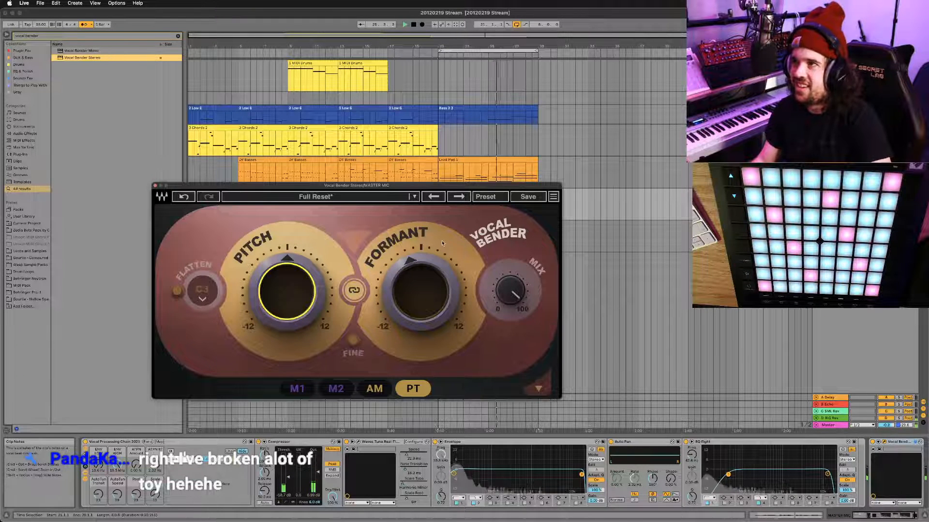
pyautogui.moveTo(421, 257); pyautogui.dragTo(421, 240)
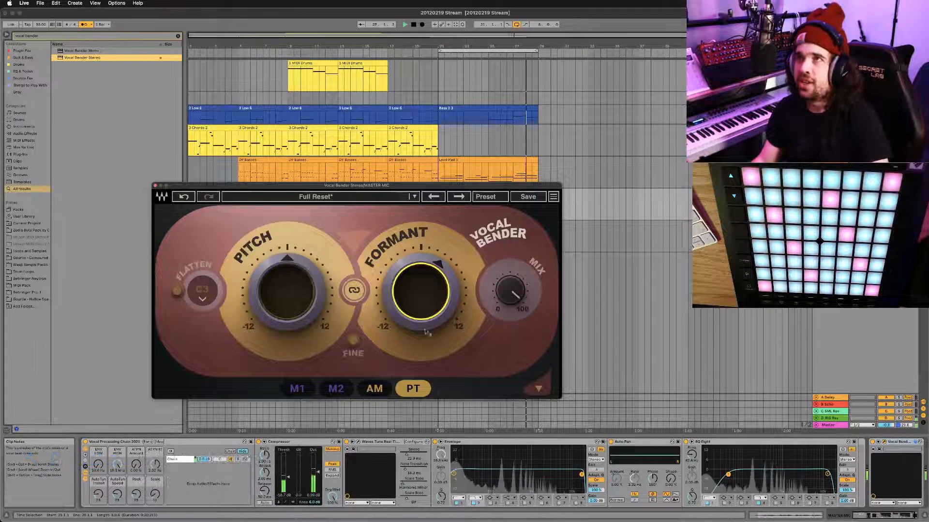
pyautogui.moveTo(430, 285)
pyautogui.mouseDown()
pyautogui.moveTo(430, 250)
pyautogui.moveTo(430, 295)
pyautogui.mouseUp()
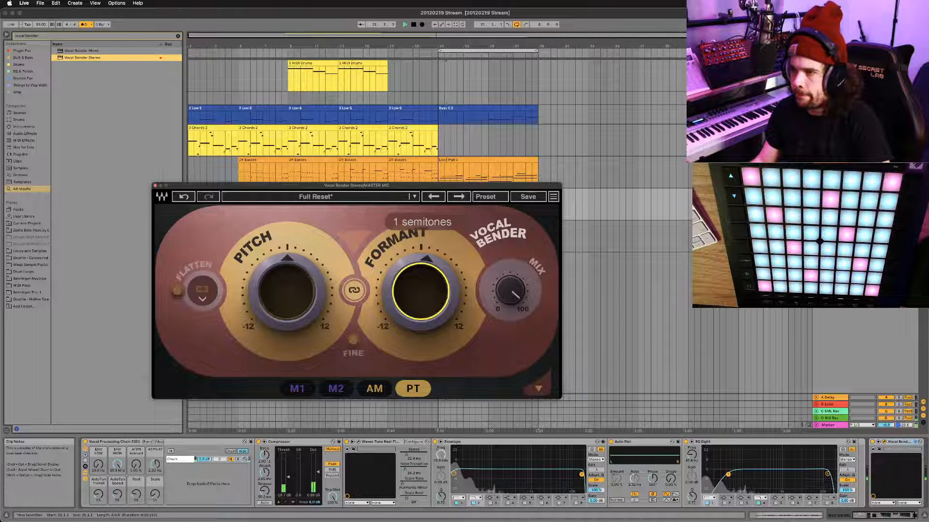
pyautogui.moveTo(429, 288); pyautogui.dragTo(429, 317)
pyautogui.doubleClick(426, 289)
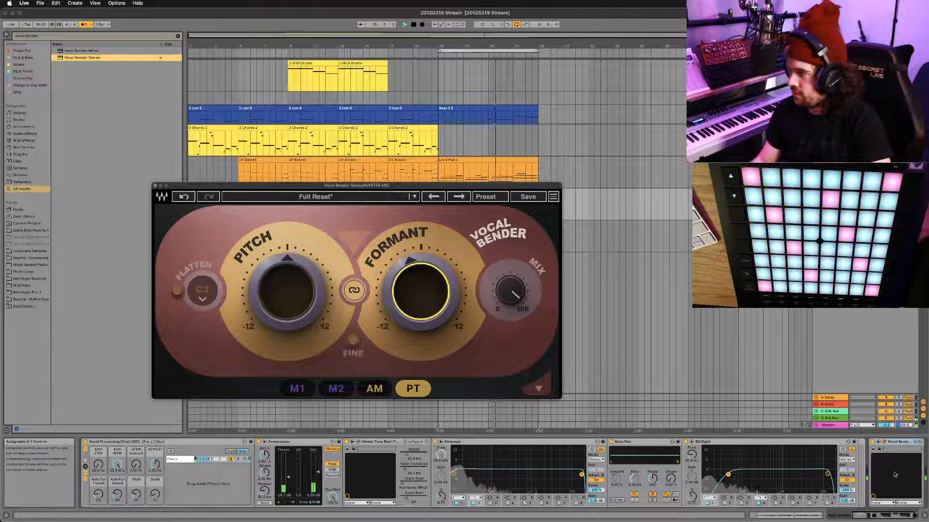
# Remove Vocal Bender from the MASTER MIC track and stop playback
pyautogui.click(896, 444)
pyautogui.press('Delete')
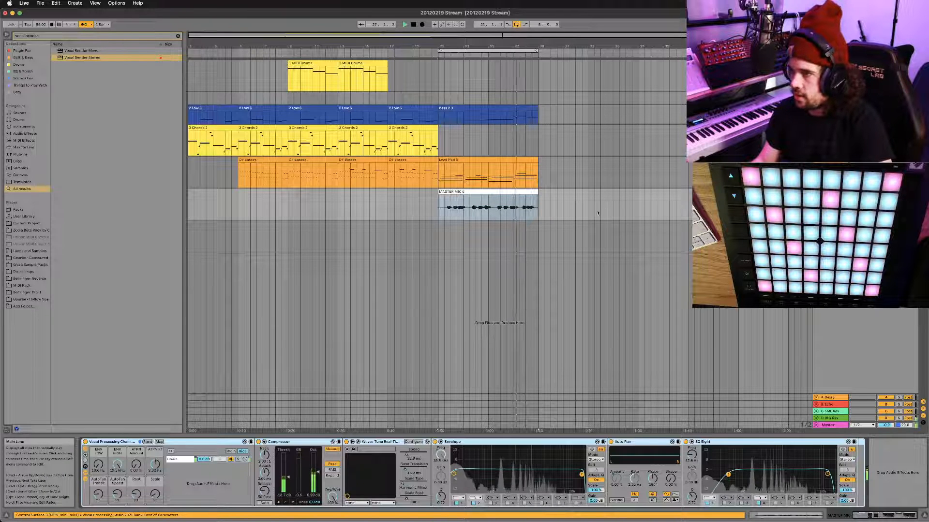
pyautogui.press('space')
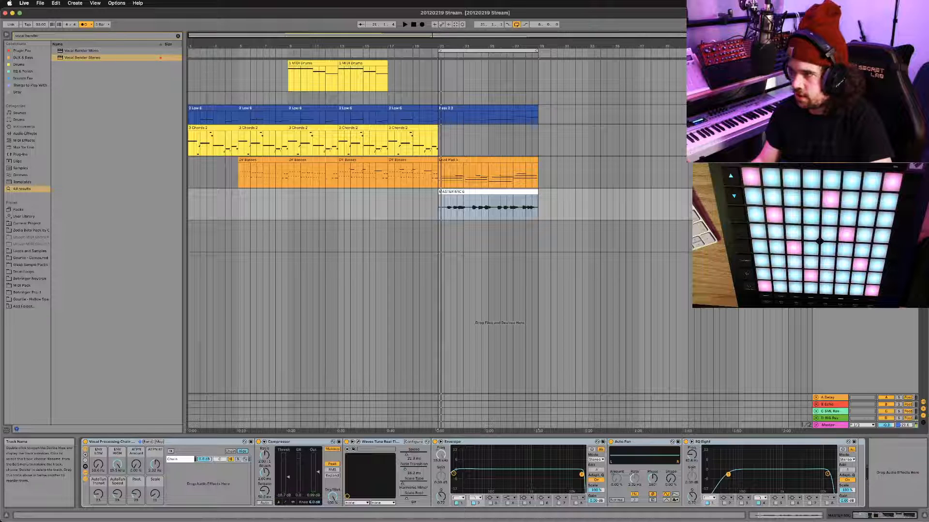
# Load the CR8 Sampler Stereo instrument onto the Chords track below MASTER MIC, replacing Old School Roads, and close its window
pyautogui.press('Down')
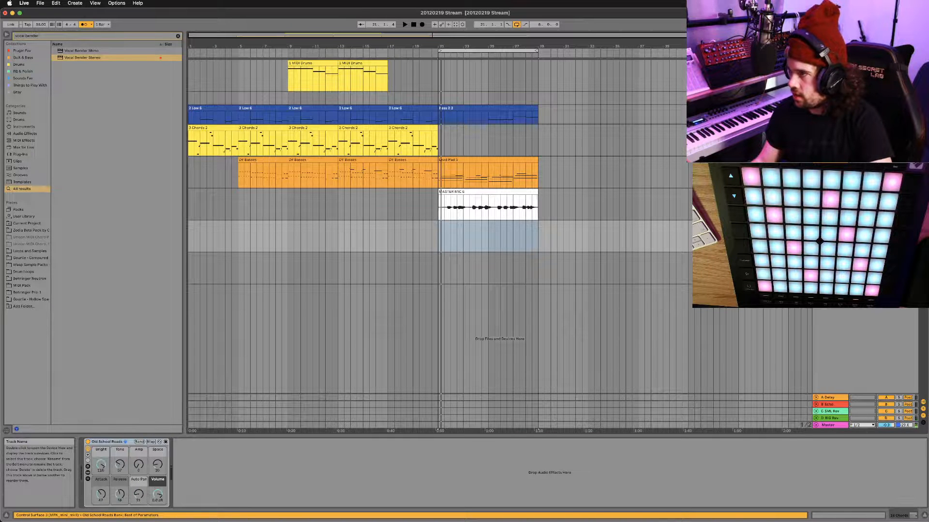
pyautogui.press('super+f')
pyautogui.write('cr')
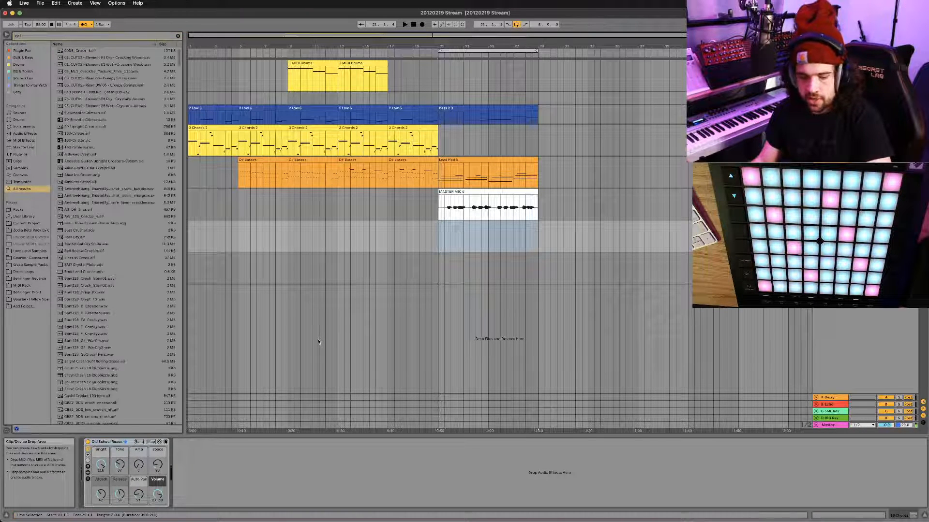
pyautogui.write('8')
pyautogui.click(78, 59)
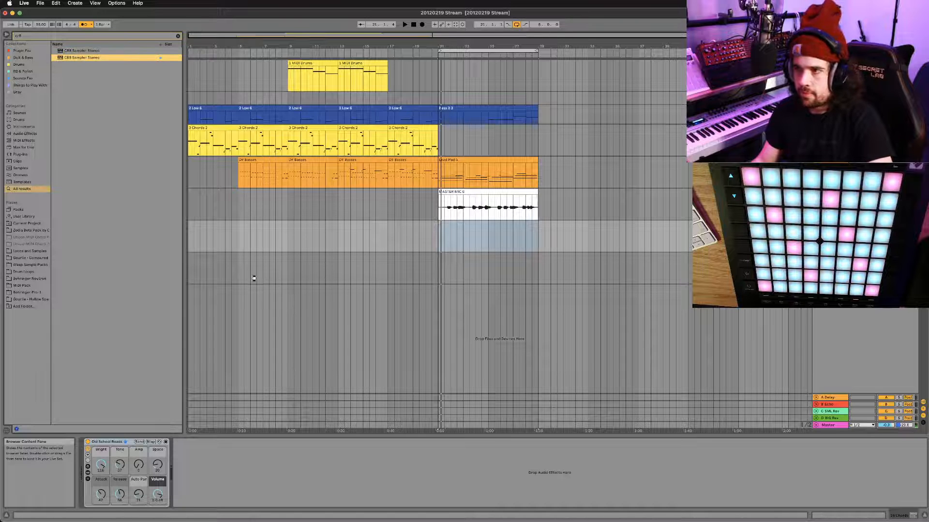
pyautogui.moveTo(369, 274); pyautogui.dragTo(369, 275)
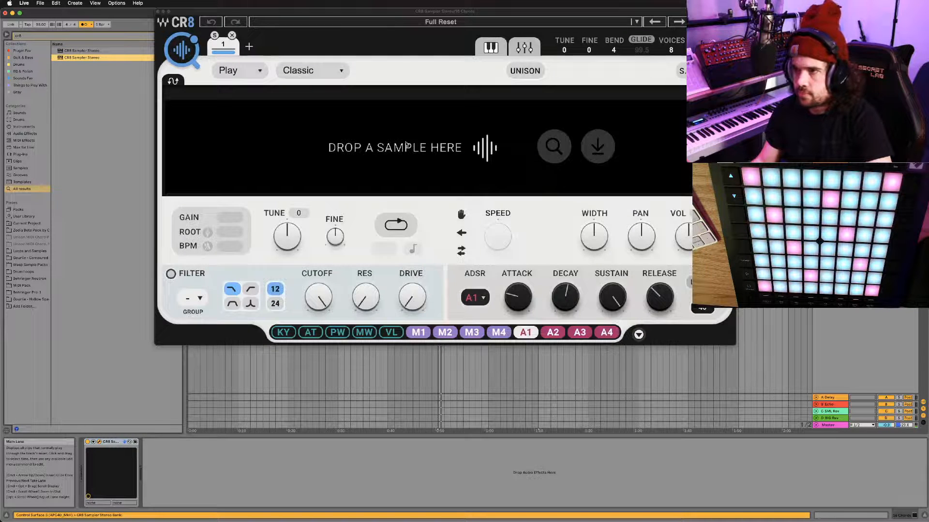
pyautogui.moveTo(390, 14); pyautogui.dragTo(414, 225)
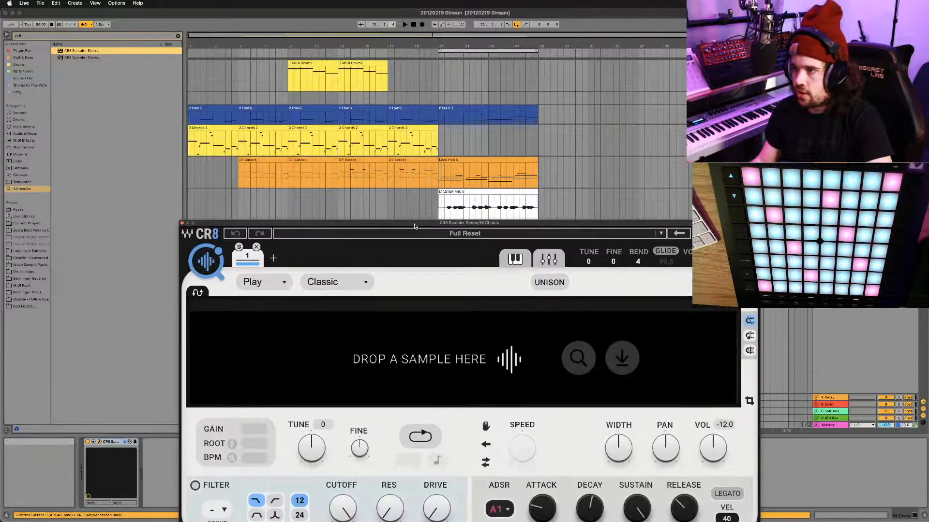
pyautogui.click(183, 223)
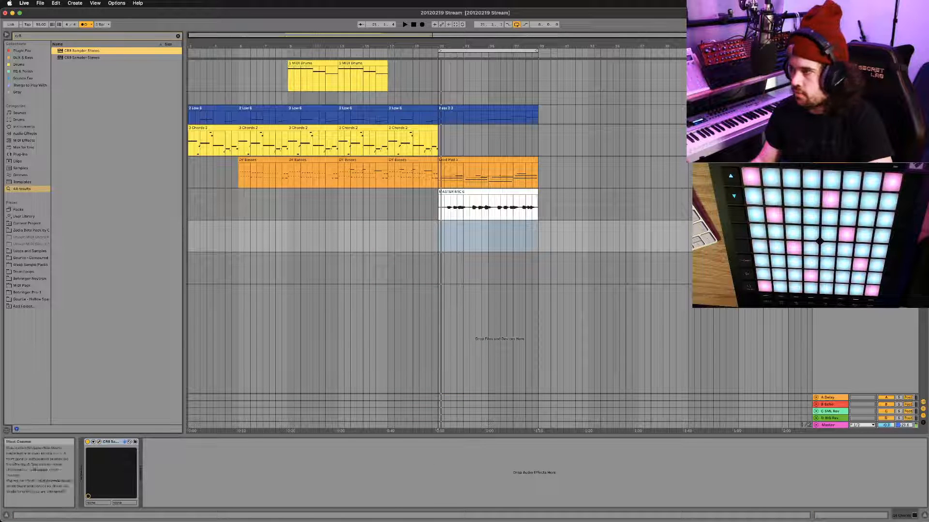
pyautogui.click(501, 190)
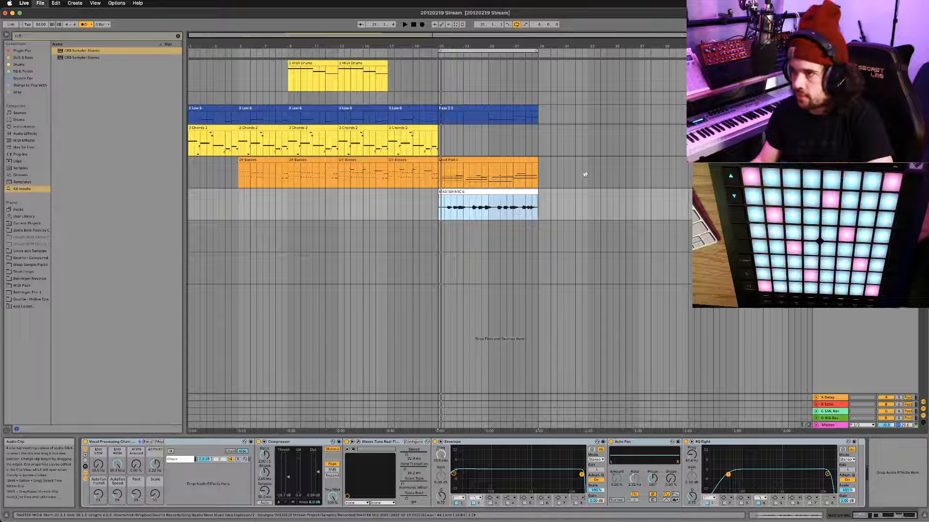
pyautogui.press('super+shift+r')
pyautogui.click(478, 371)
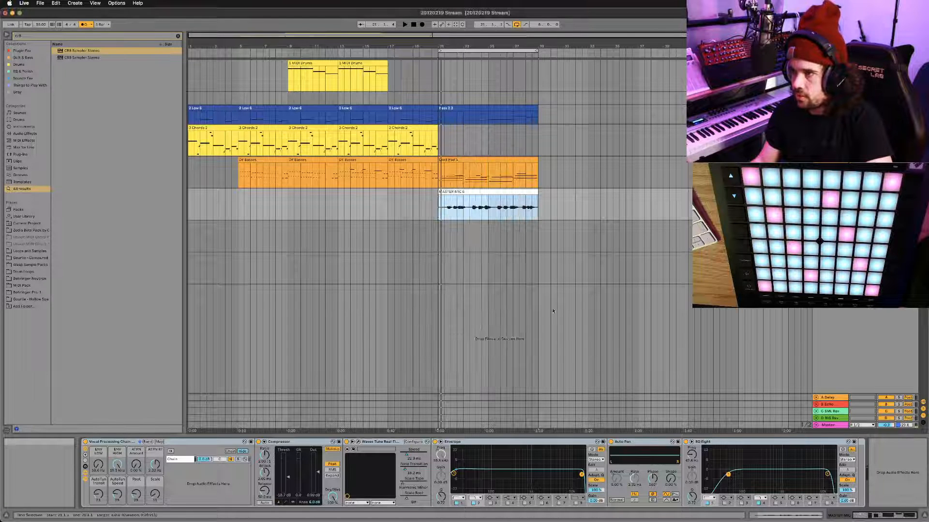
# Insert a new audio track directly below MASTER MIC and set its audio input to the MASTER MIC track
pyautogui.click(830, 223)
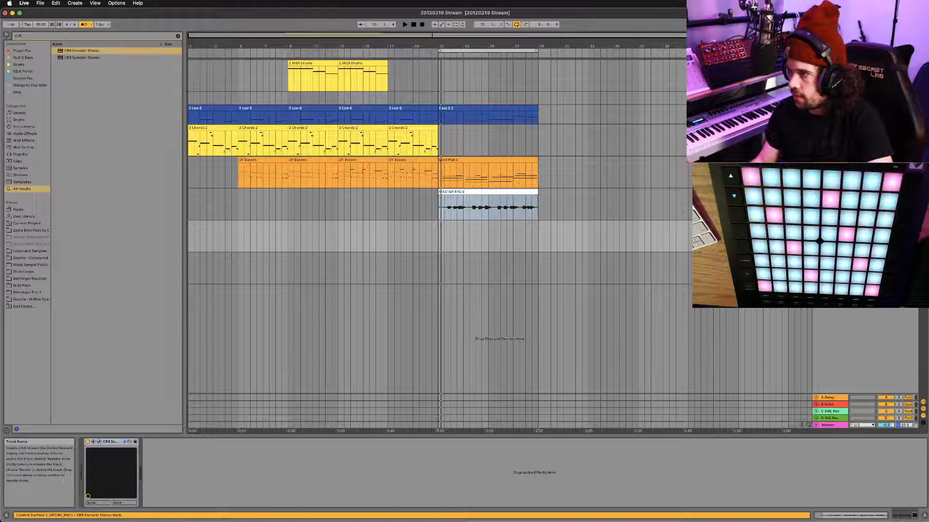
pyautogui.click(829, 192)
pyautogui.press('super+t')
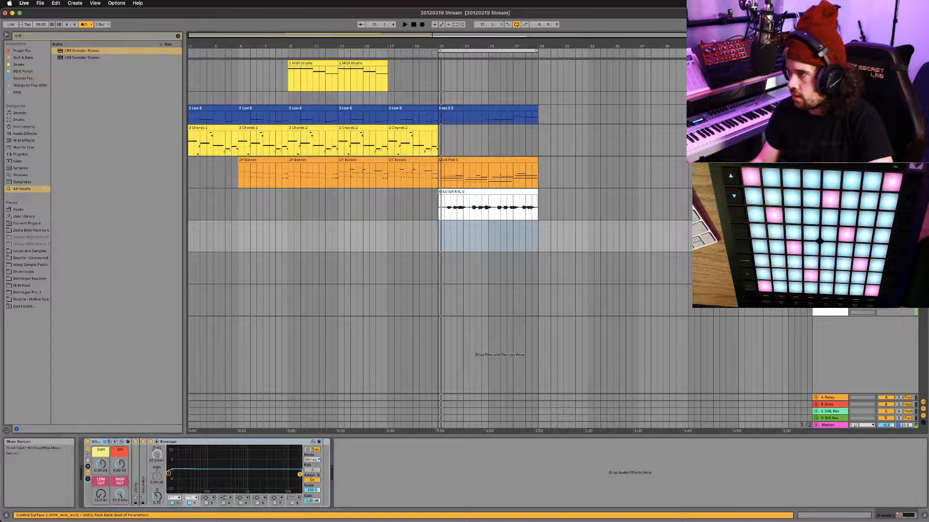
pyautogui.click(862, 312)
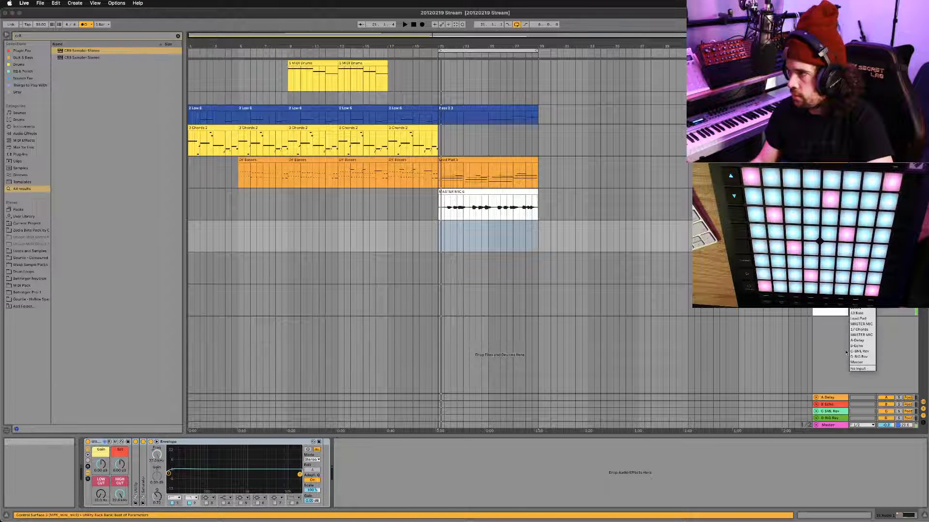
pyautogui.click(867, 328)
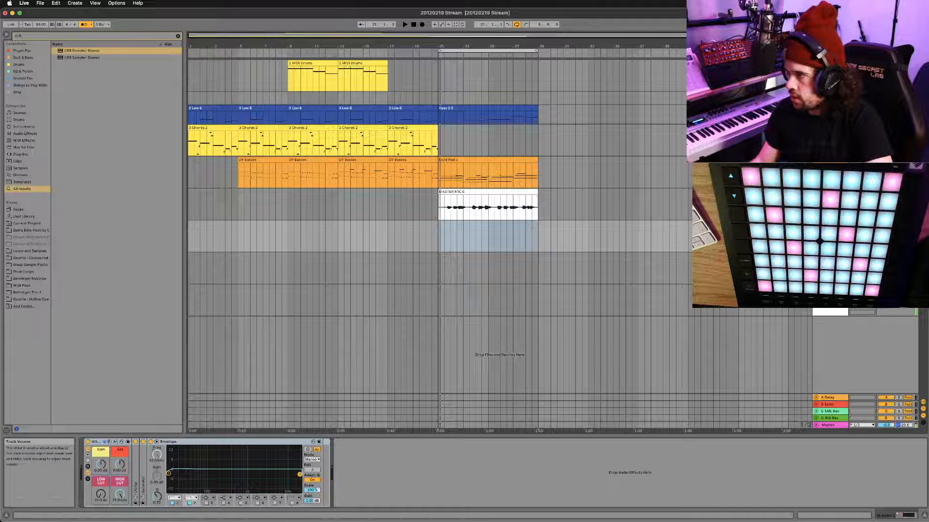
# Record the processed MASTER MIC vocal onto the new audio track from bar 21 to bar 29
pyautogui.press('space')
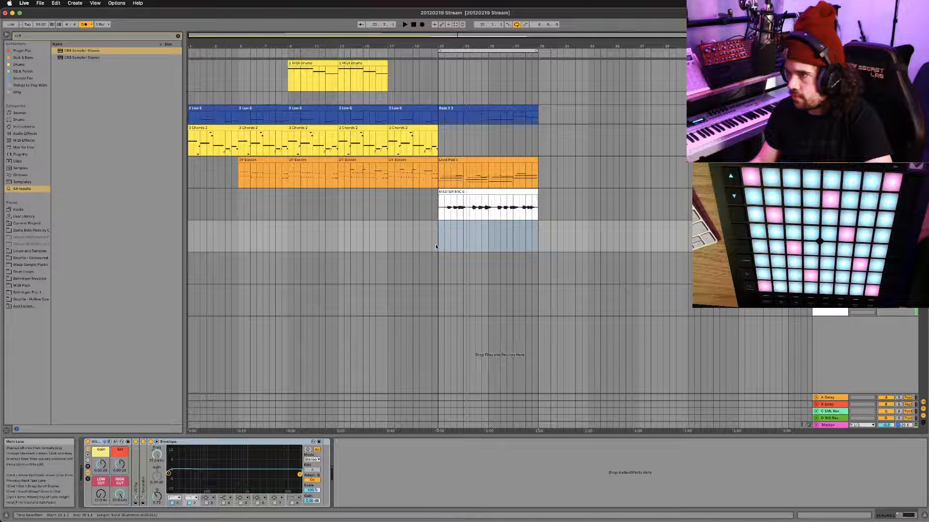
pyautogui.click(435, 246)
pyautogui.click(421, 25)
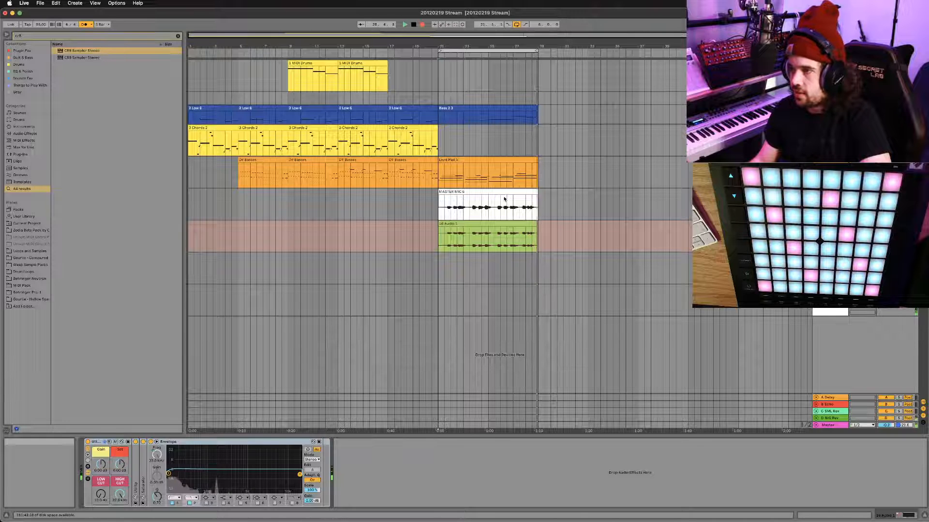
pyautogui.press('space')
# Open the CR8 Sampler on the Chords track and load the newly recorded vocal clip into it as its sample
pyautogui.click(492, 222)
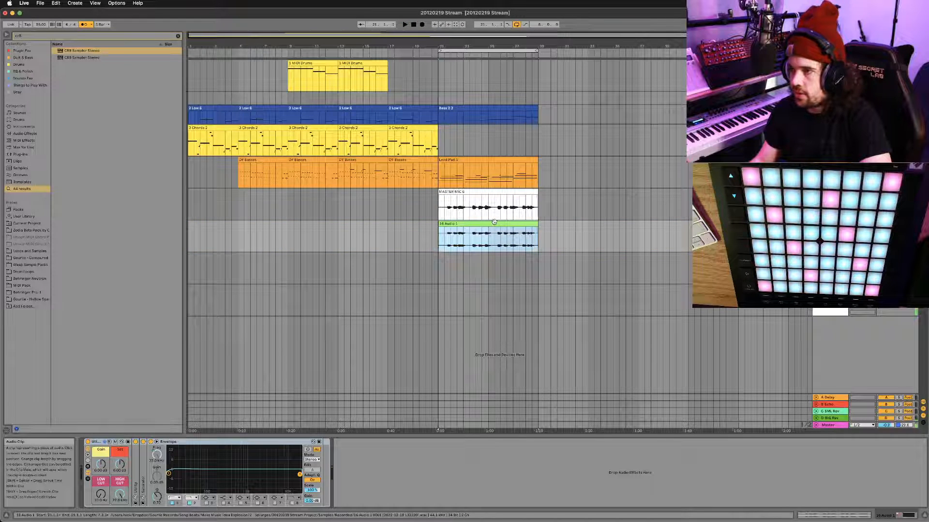
pyautogui.press('Down')
pyautogui.click(466, 222)
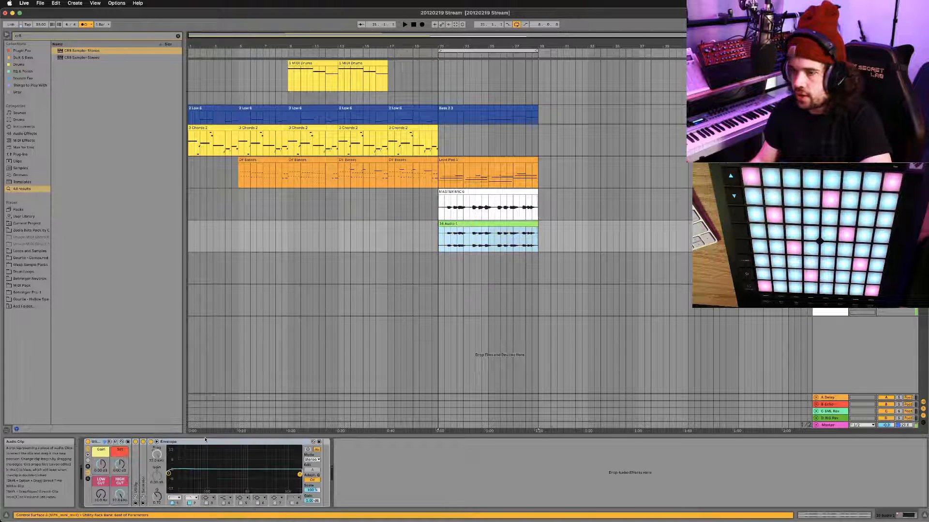
pyautogui.press('Down')
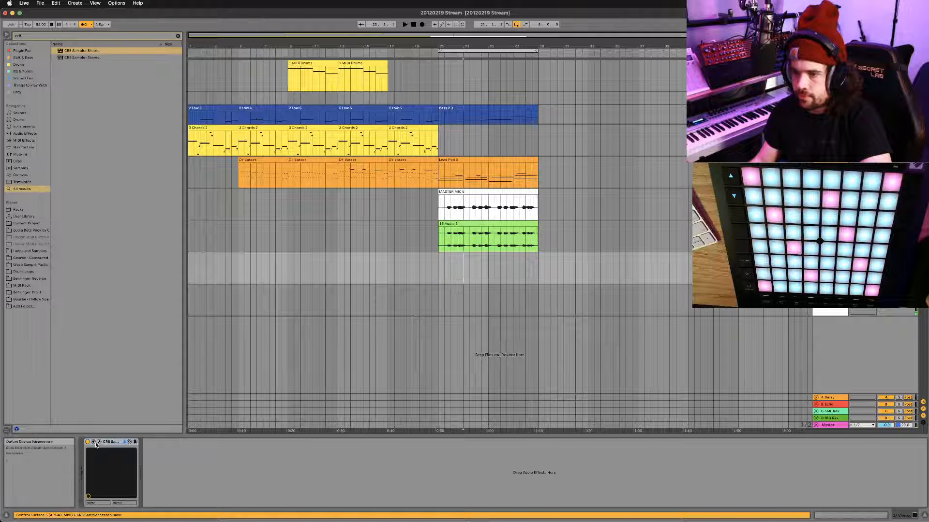
pyautogui.click(126, 442)
pyautogui.moveTo(434, 183); pyautogui.dragTo(506, 228)
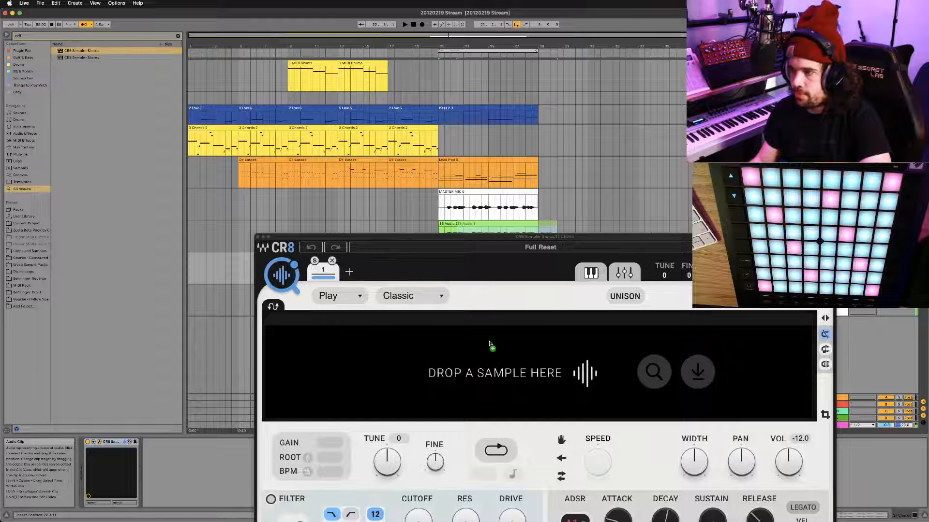
pyautogui.moveTo(489, 356); pyautogui.dragTo(490, 356)
pyautogui.moveTo(504, 240); pyautogui.dragTo(396, 318)
# Fold the audio track holding the bounced vocal and bring the CR8 Sampler window with the loaded sample fully into view
pyautogui.click(816, 224)
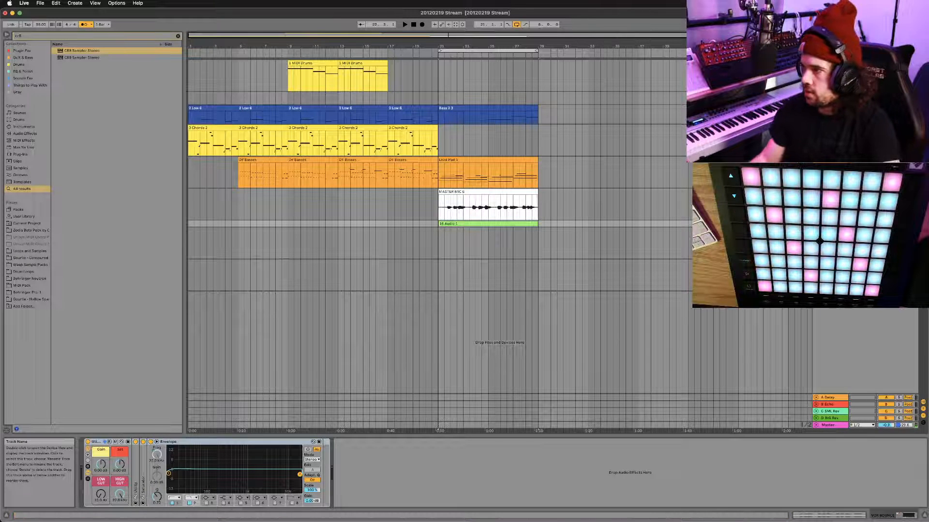
pyautogui.press('Return')
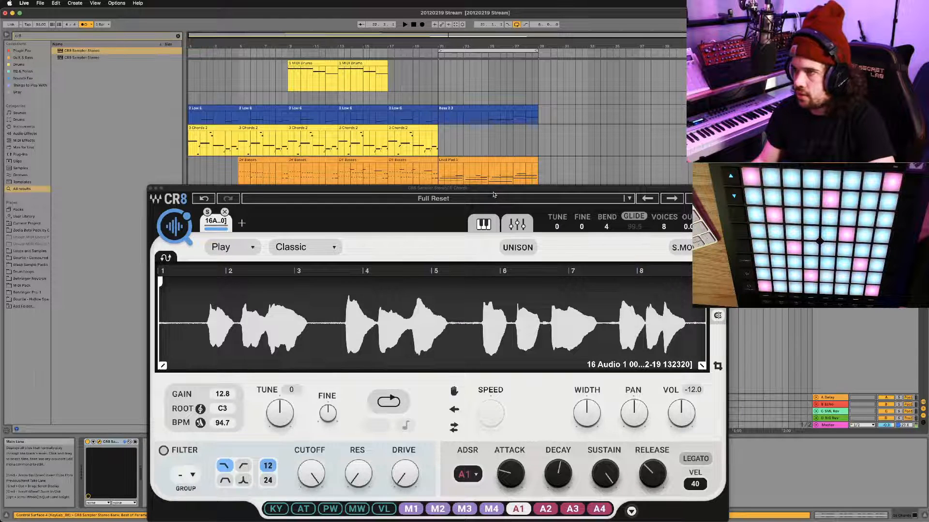
pyautogui.moveTo(392, 259); pyautogui.dragTo(438, 193)
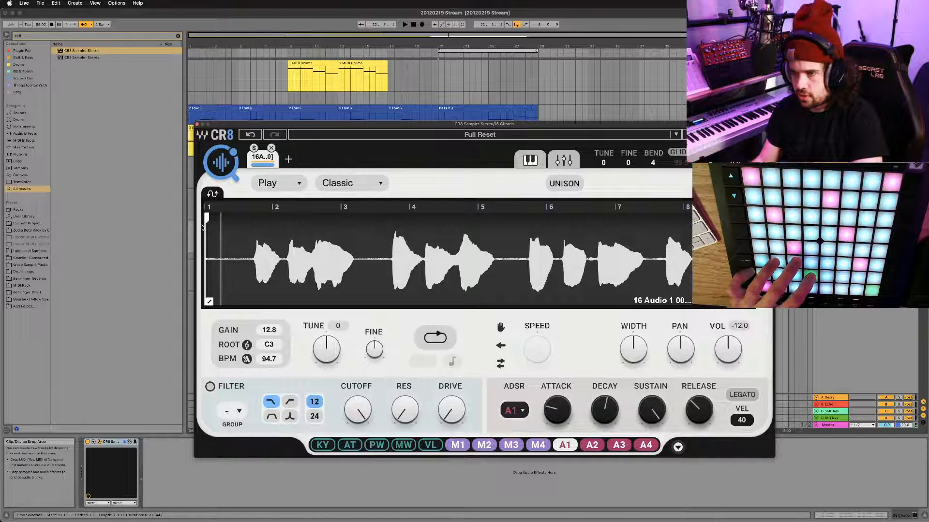
pyautogui.moveTo(207, 223); pyautogui.dragTo(252, 223)
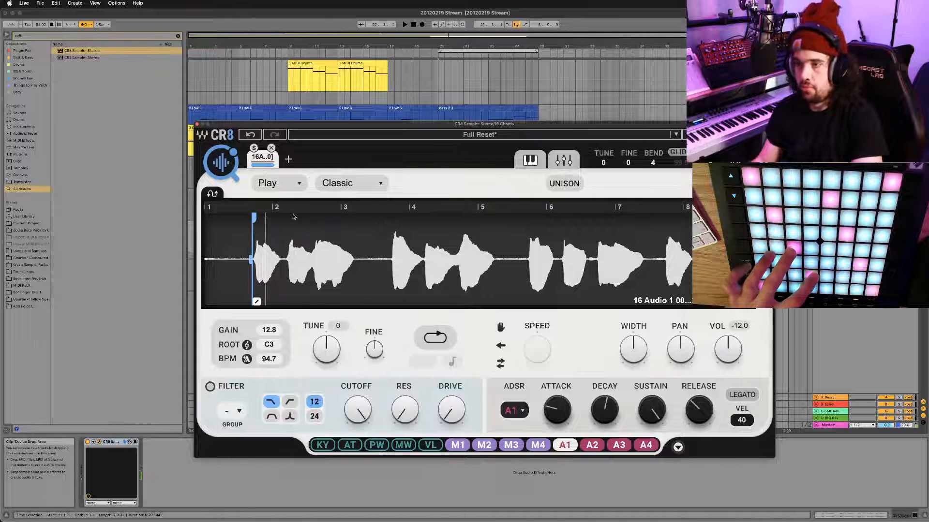
pyautogui.click(381, 185)
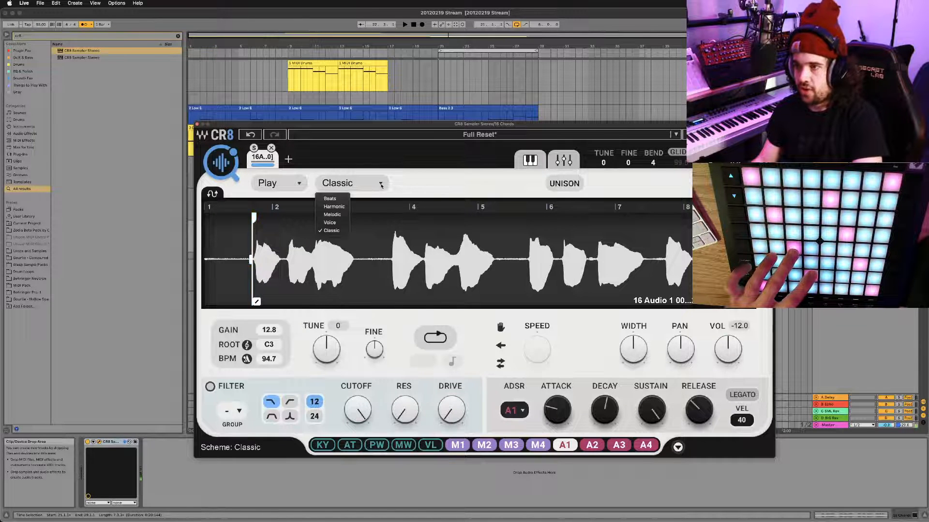
pyautogui.click(342, 219)
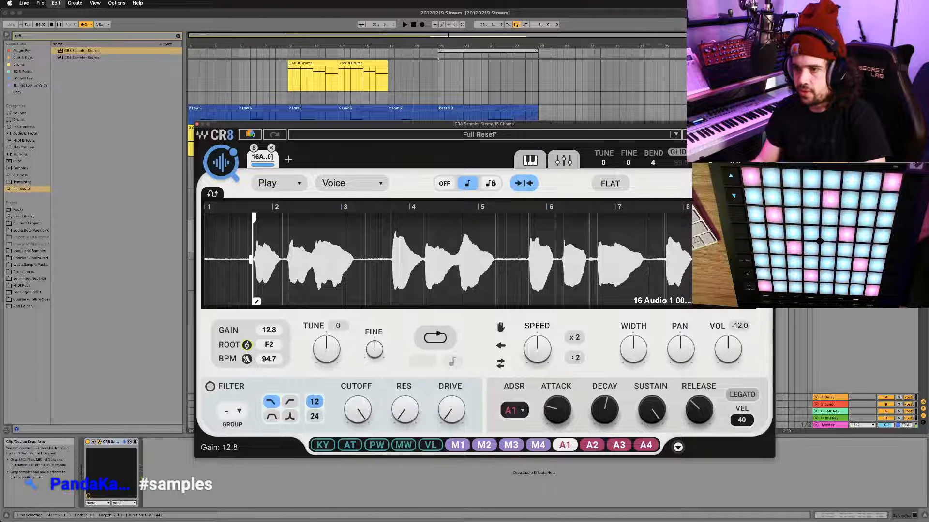
pyautogui.press('super+z')
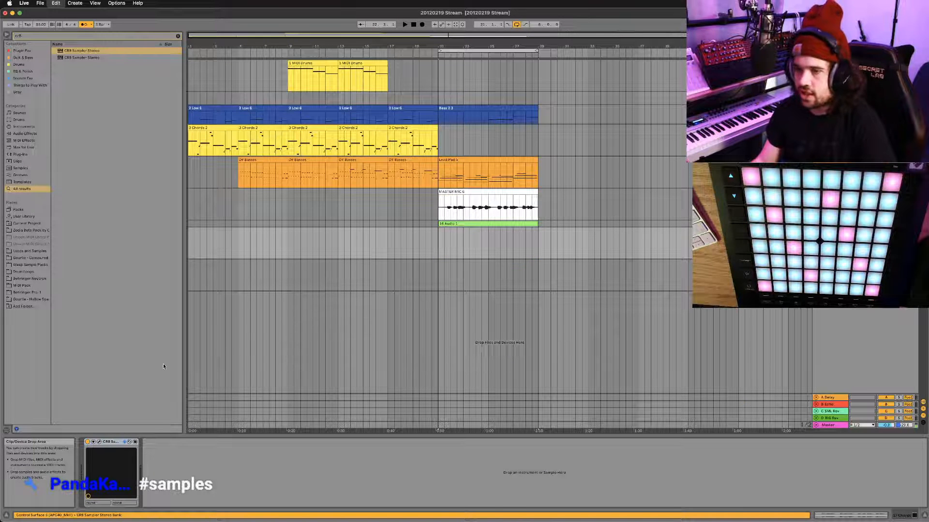
pyautogui.press('super+z')
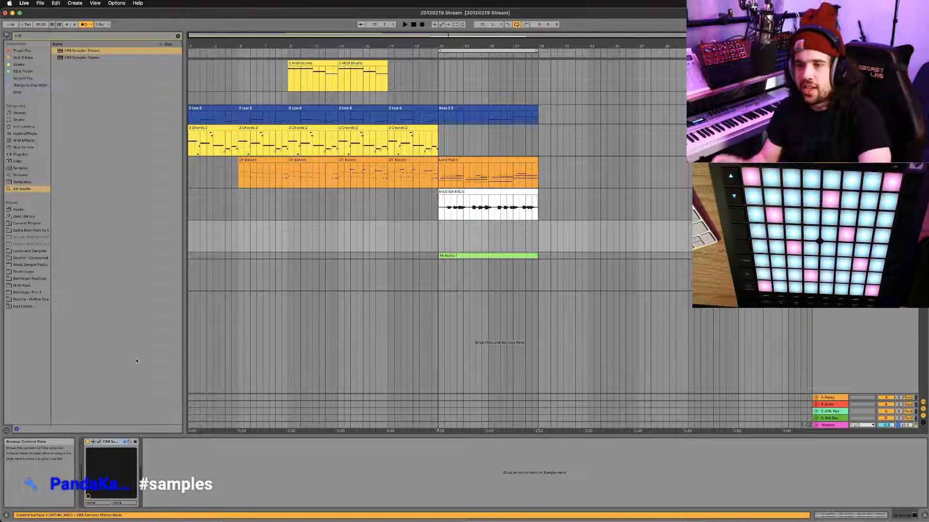
# Reopen the CR8 Sampler, move the sample start to the onset of the first vocal phrase and set the scheme to Harmonic
pyautogui.click(99, 442)
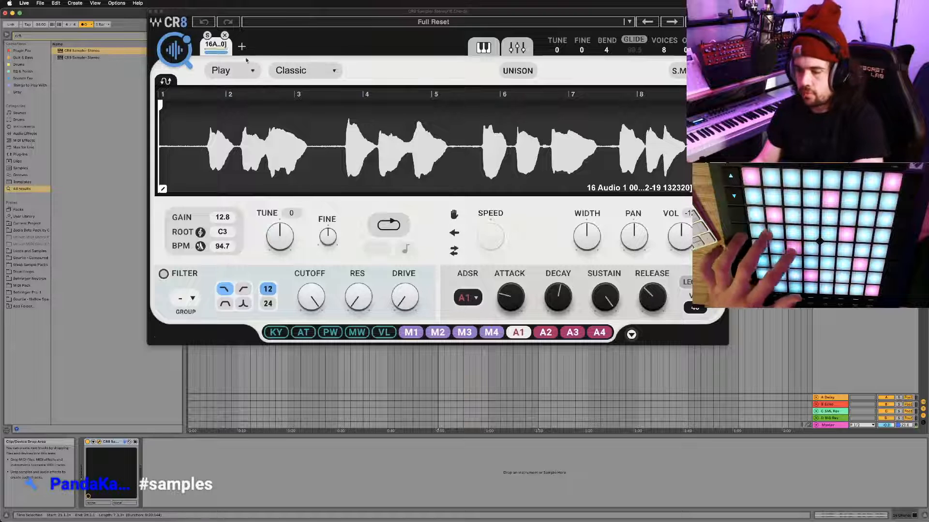
pyautogui.moveTo(163, 111)
pyautogui.mouseDown()
pyautogui.moveTo(237, 110)
pyautogui.moveTo(208, 110)
pyautogui.mouseUp()
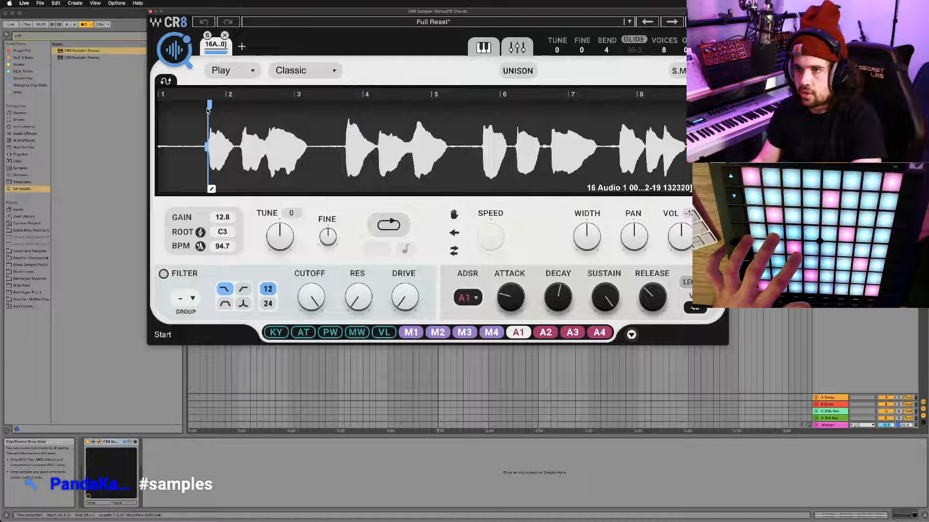
pyautogui.click(334, 71)
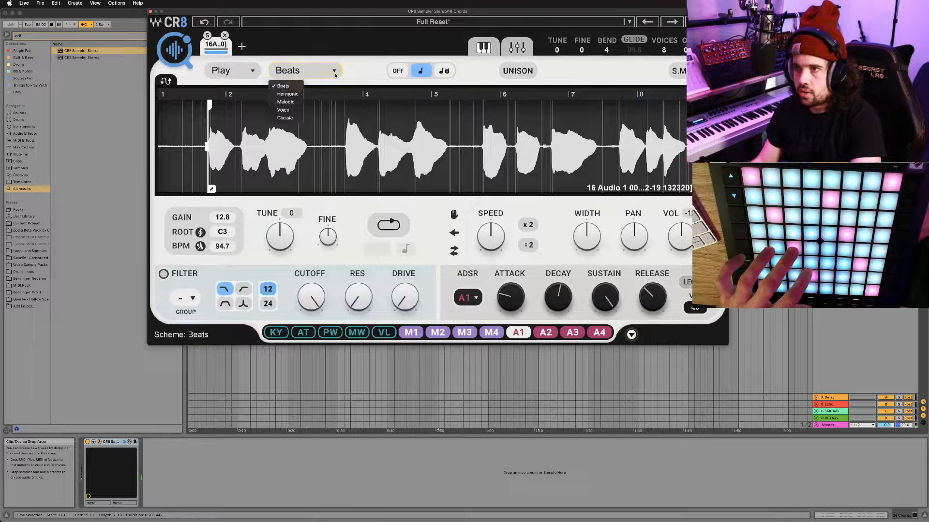
pyautogui.click(297, 94)
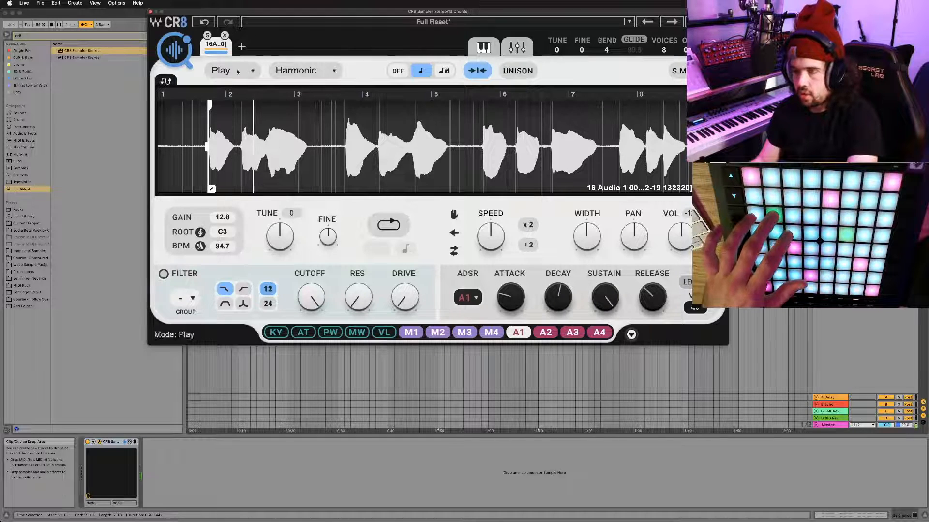
# Play the song from bar 21 and audition the vocal sample in the CR8 Sampler against it
pyautogui.moveTo(365, 16); pyautogui.dragTo(447, 240)
pyautogui.click(435, 207)
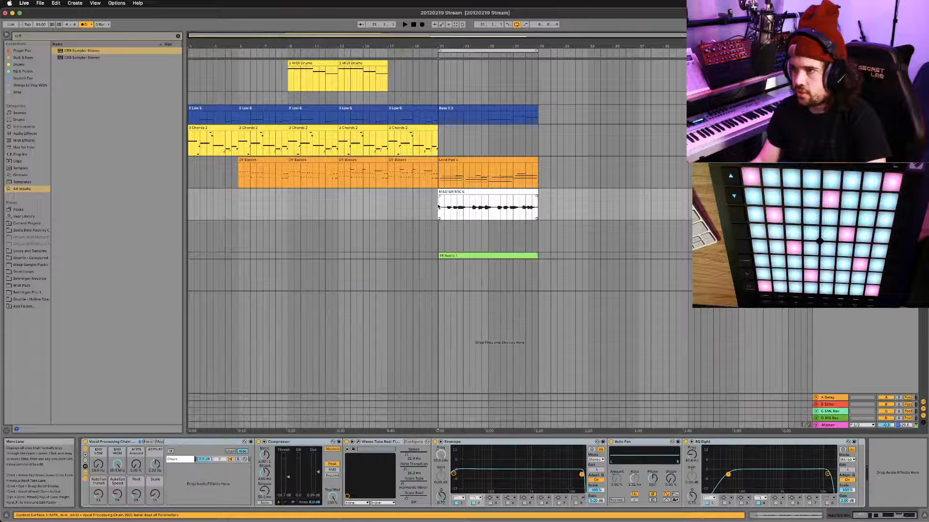
pyautogui.press('space')
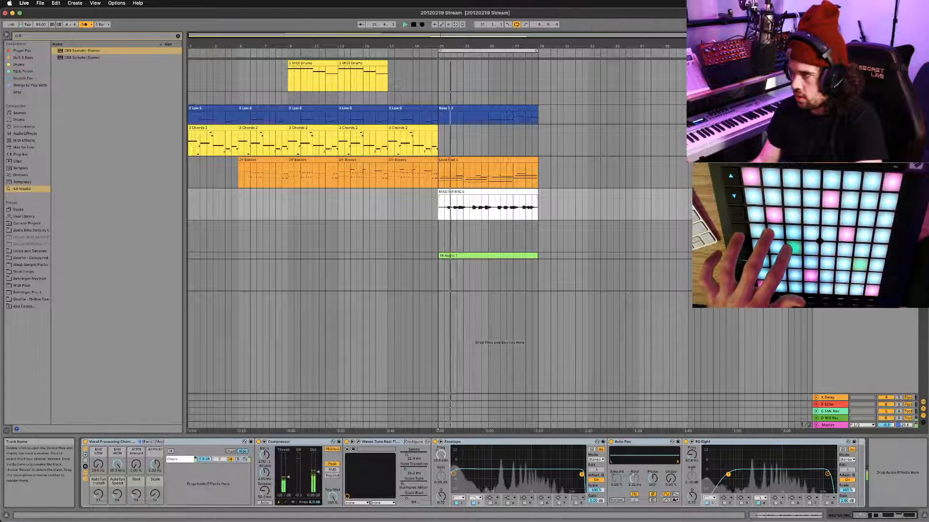
pyautogui.click(908, 223)
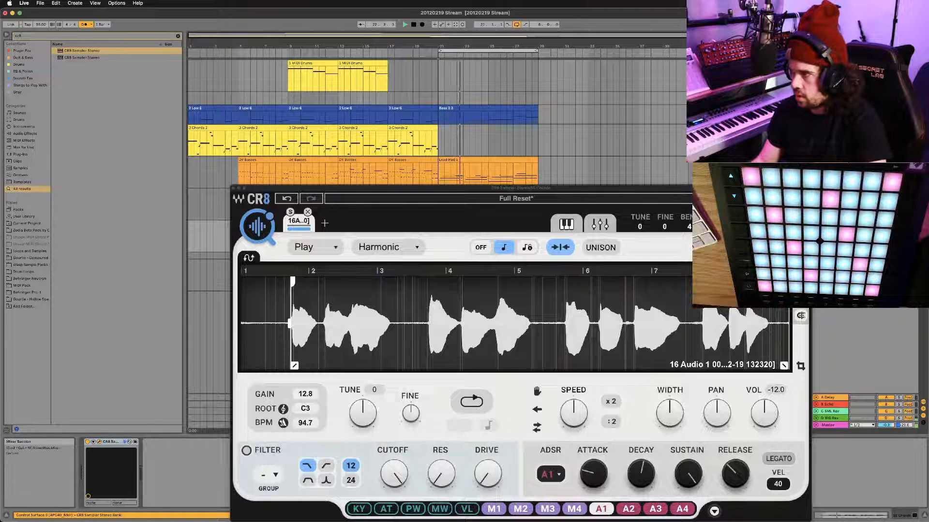
pyautogui.click(908, 256)
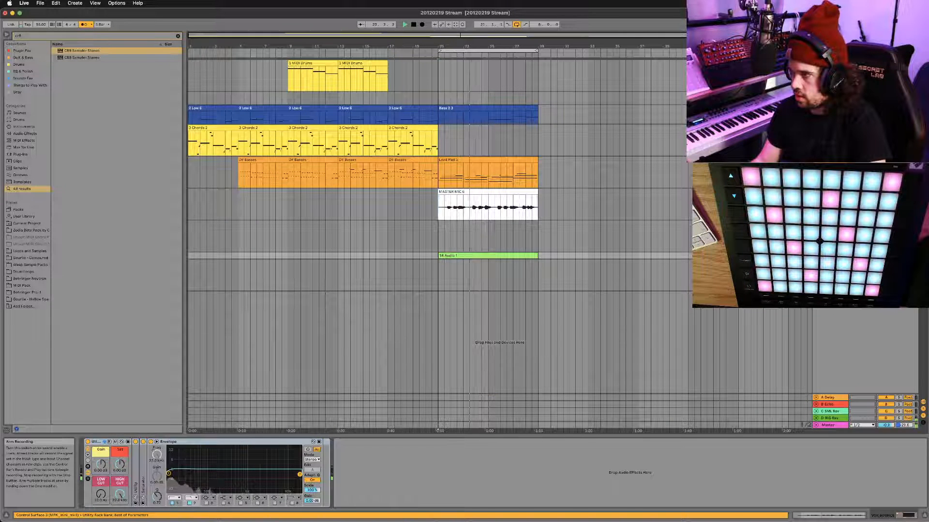
pyautogui.click(830, 224)
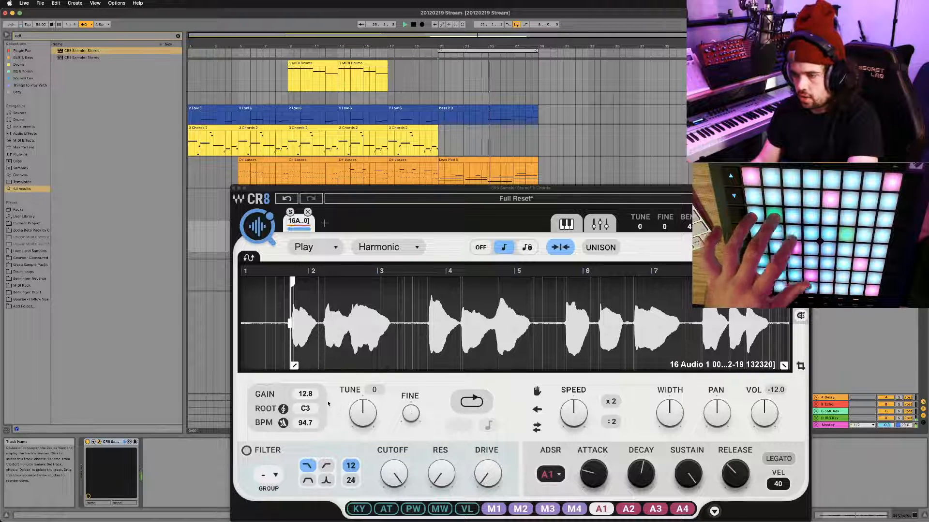
# Switch the sample's root note to the detected pitch F2 and turn on Unison in the CR8 Sampler
pyautogui.click(283, 409)
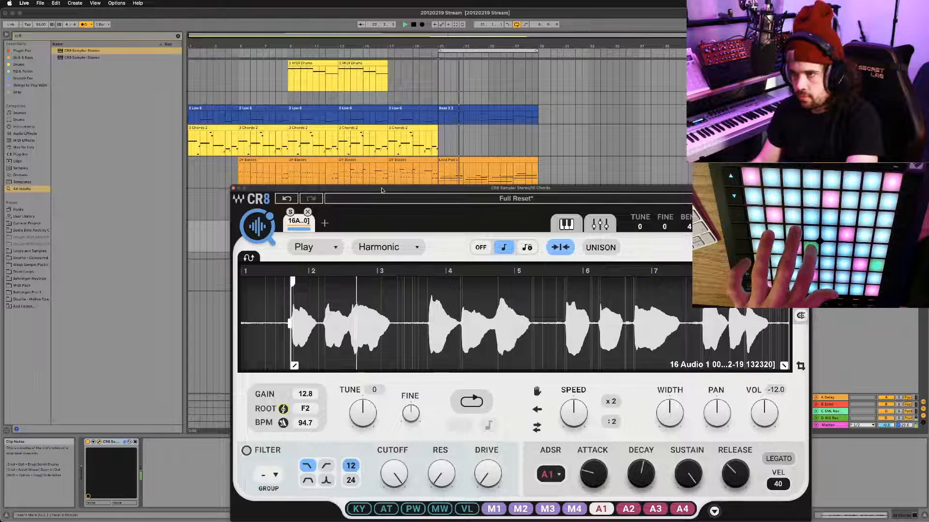
pyautogui.moveTo(382, 190); pyautogui.dragTo(391, 172)
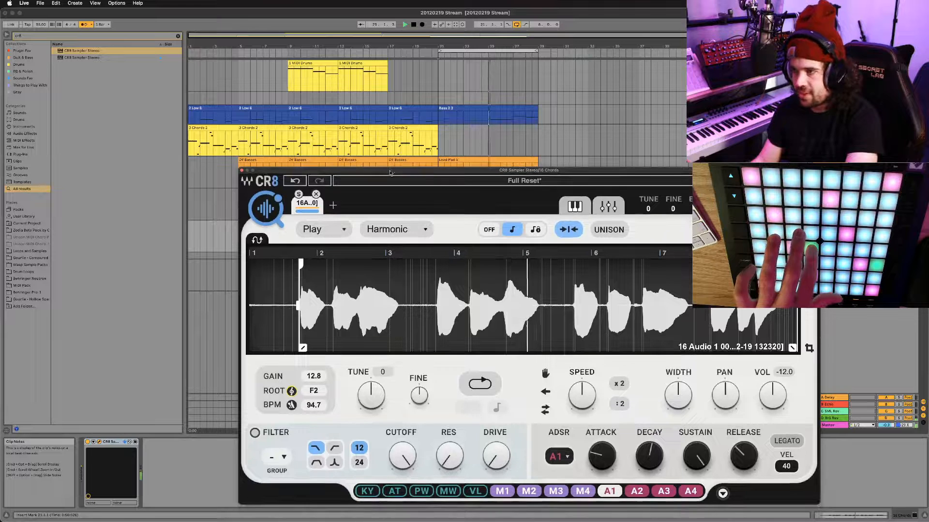
pyautogui.click(605, 229)
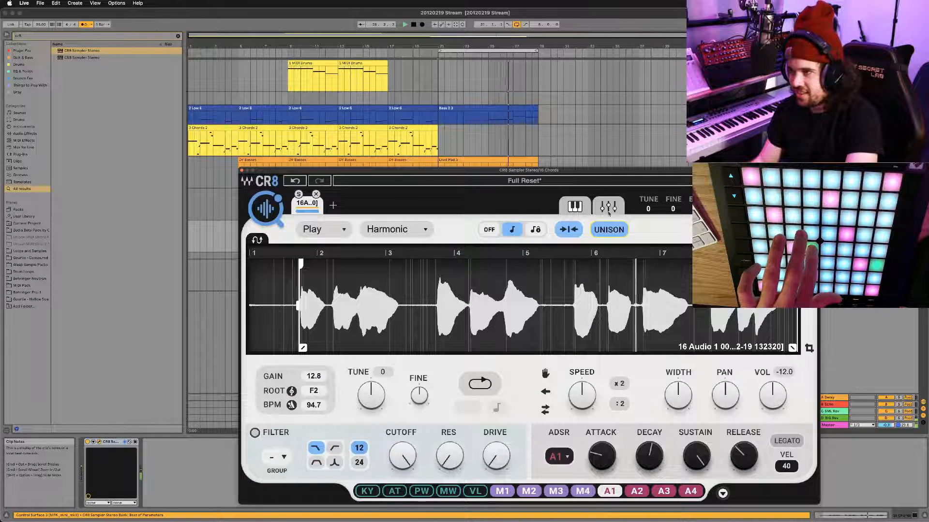
pyautogui.moveTo(577, 172)
pyautogui.mouseDown()
pyautogui.moveTo(576, 246)
pyautogui.moveTo(582, 167)
pyautogui.mouseUp()
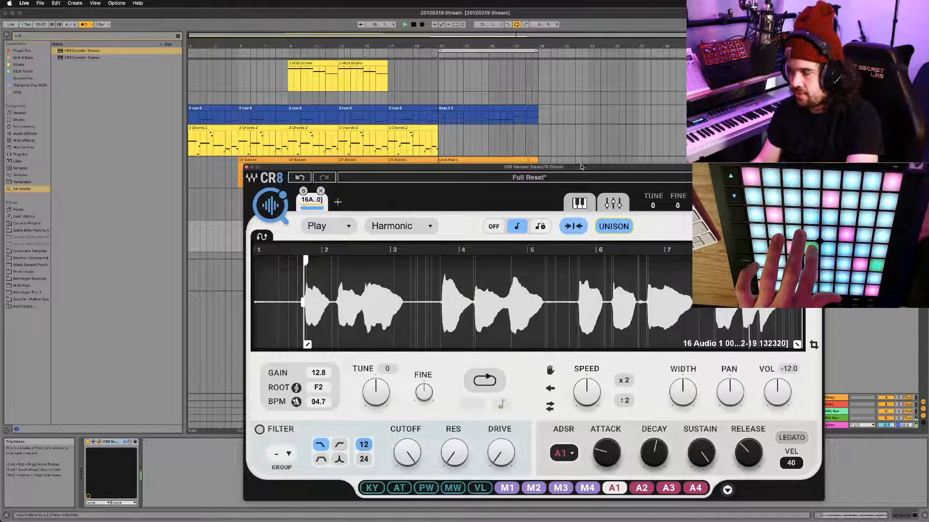
pyautogui.moveTo(581, 167); pyautogui.dragTo(581, 166)
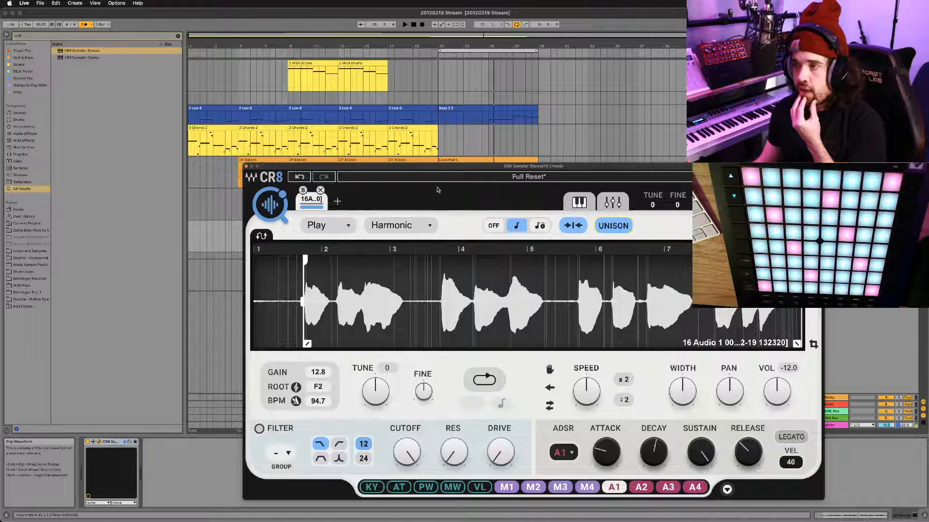
# Move the CR8 Sampler window fully into view to check its settings and close it
pyautogui.moveTo(449, 172); pyautogui.dragTo(299, 143)
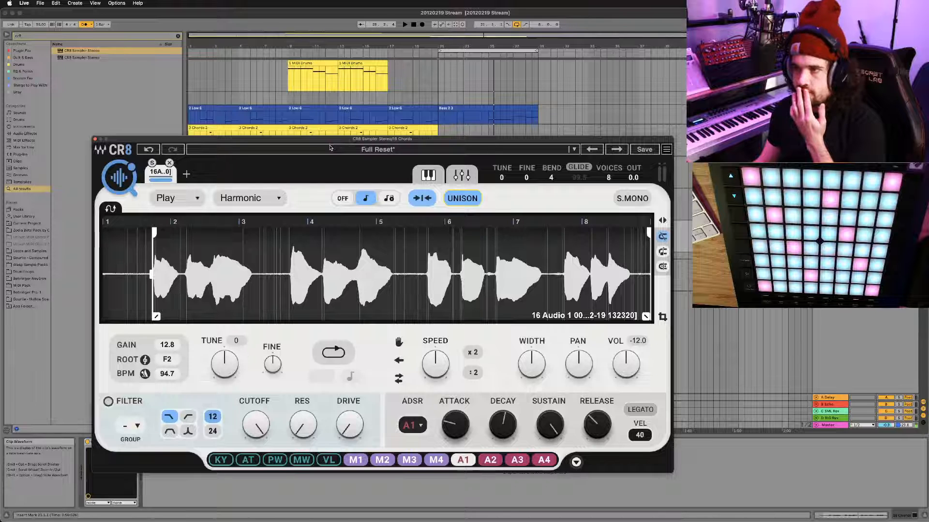
pyautogui.moveTo(323, 141); pyautogui.dragTo(409, 132)
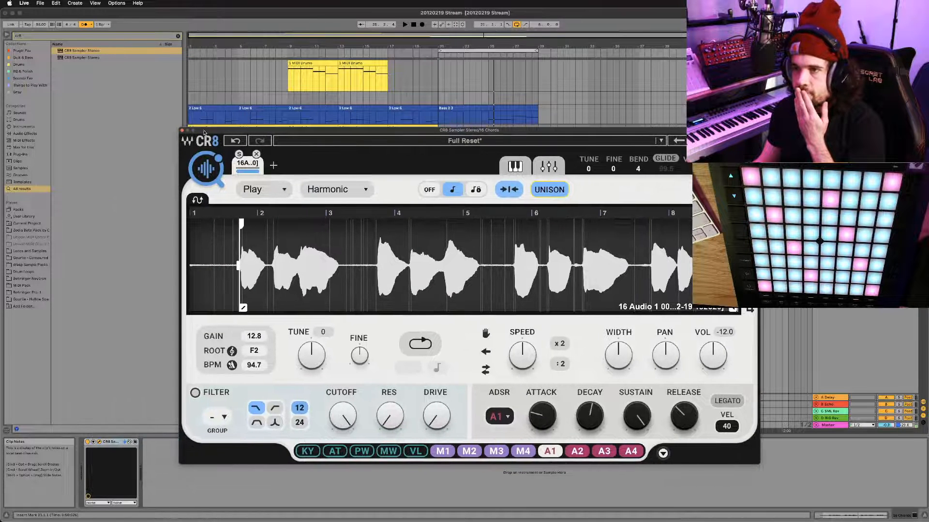
pyautogui.click(181, 131)
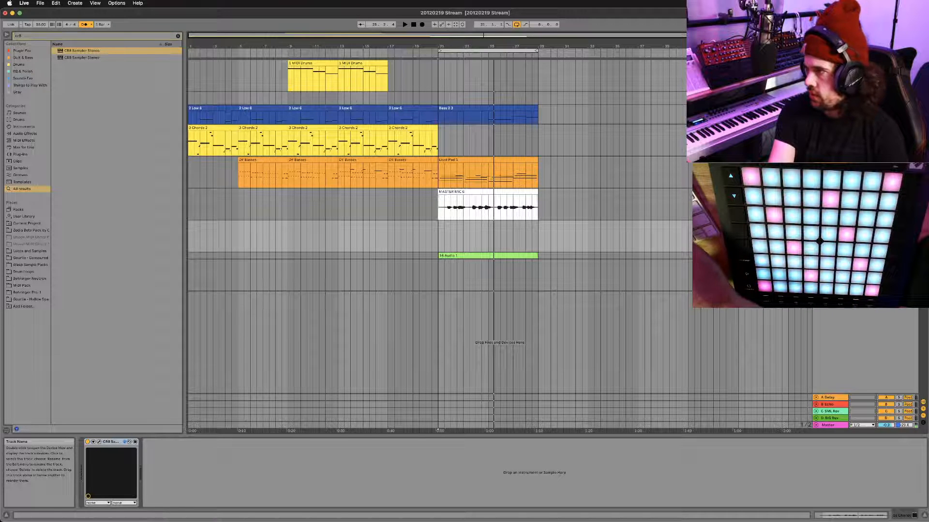
# Insert a new MIDI track below the CR8 Sampler track and swap its default instrument for Simpler
pyautogui.press('super+shift+t')
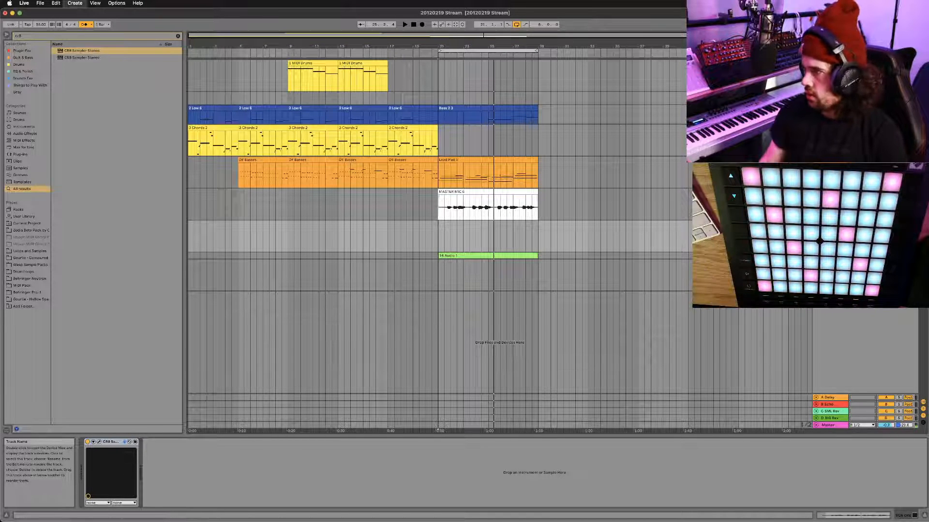
pyautogui.press('q')
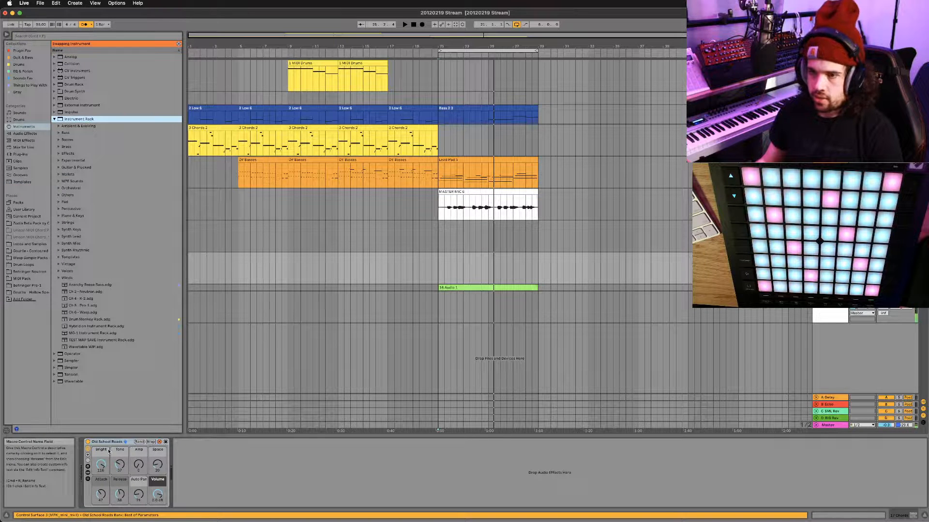
pyautogui.press('super+f')
pyautogui.write('simpler')
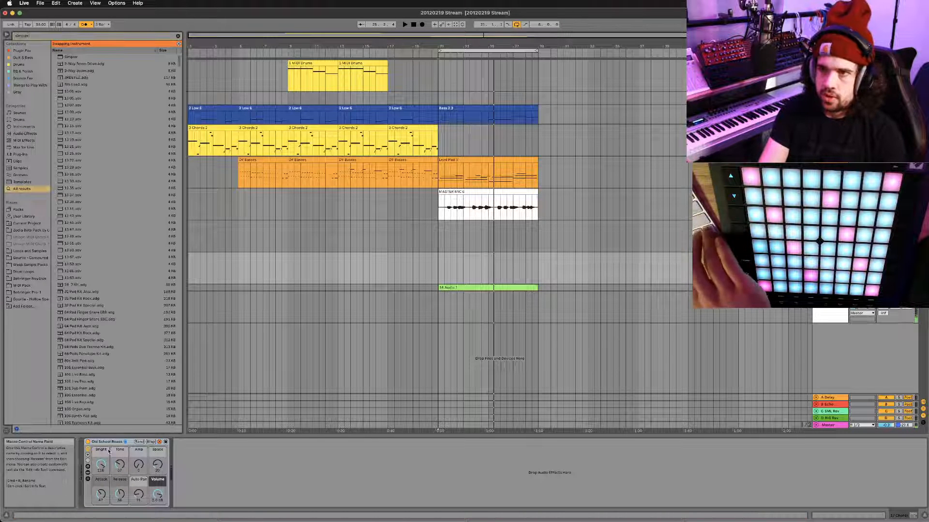
pyautogui.press('Down')
pyautogui.press('Return')
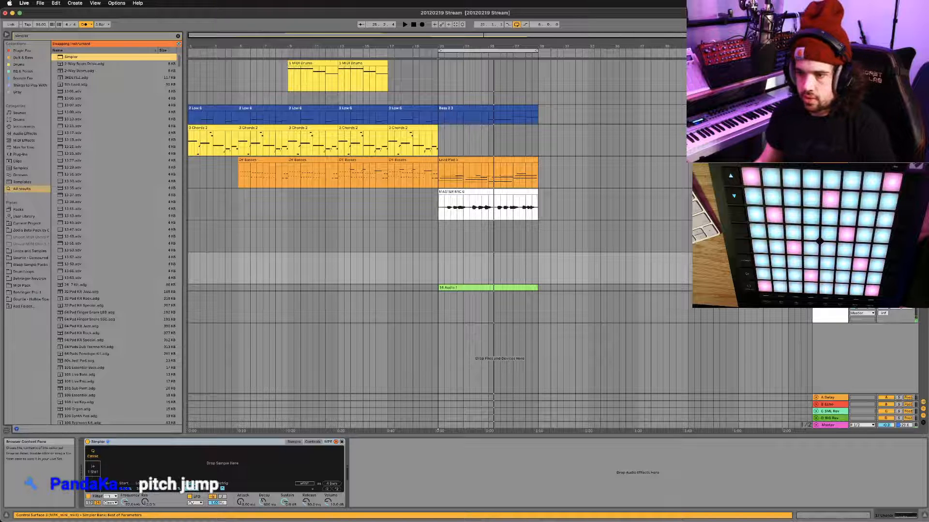
# Switch Simpler to Slice mode and load the bounced vocal clip from bar 21 as its sample
pyautogui.click(93, 485)
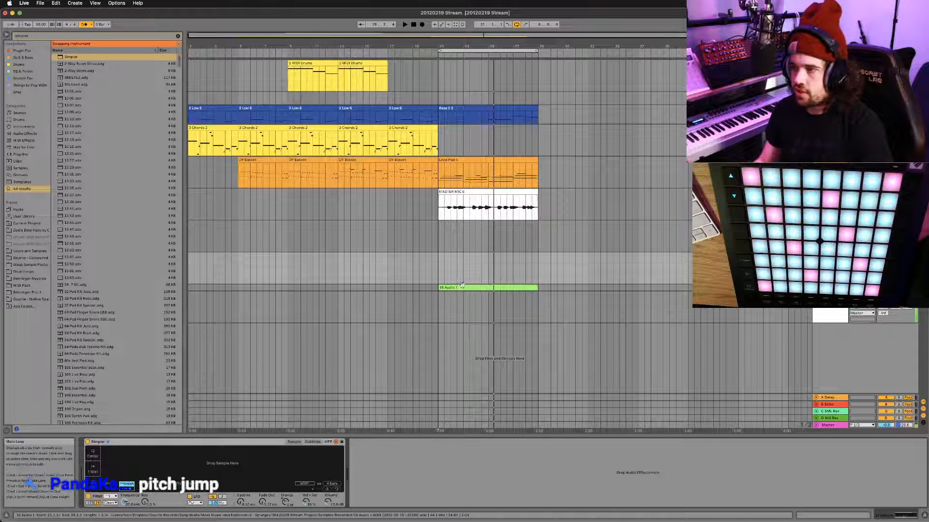
pyautogui.moveTo(461, 286); pyautogui.dragTo(414, 292)
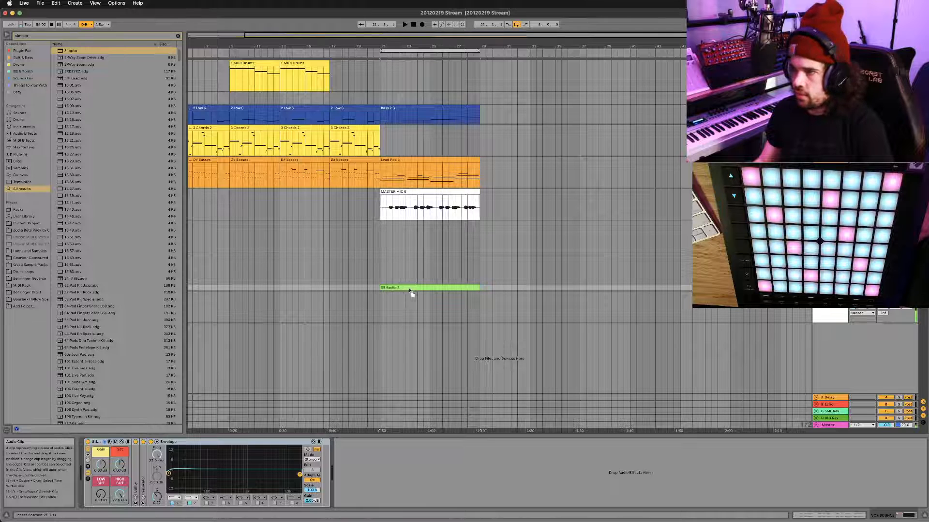
pyautogui.click(408, 260)
pyautogui.hscroll(-3, 276, 311)
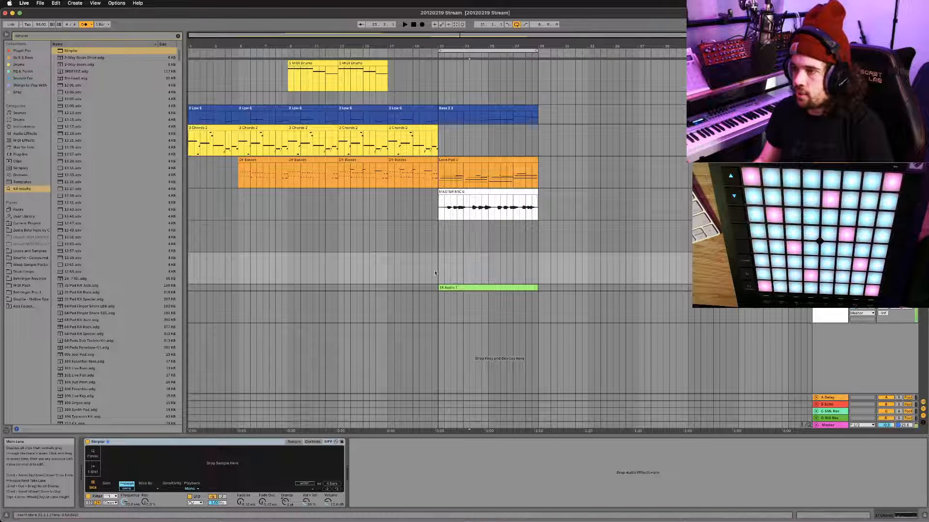
pyautogui.moveTo(477, 287); pyautogui.dragTo(205, 479)
pyautogui.click(464, 292)
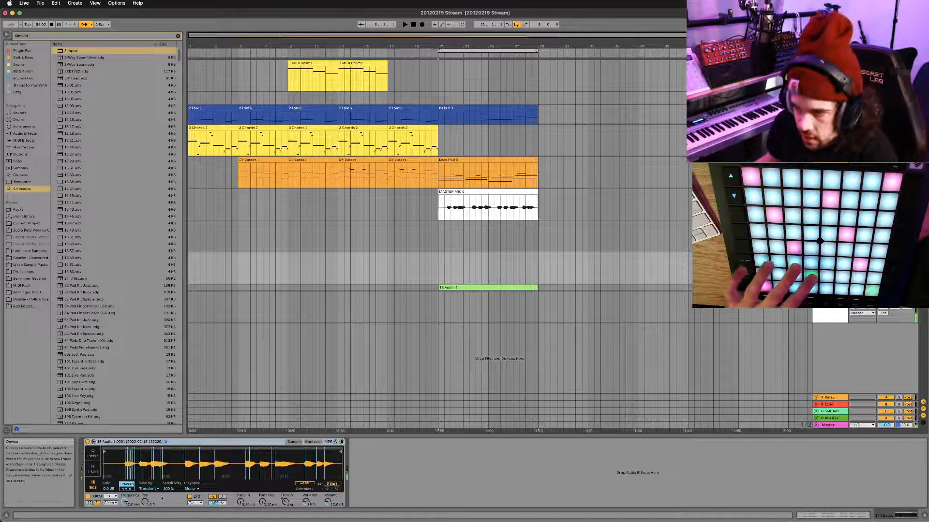
# Lower Simpler's slice sensitivity to about 76% and adjust its volume while the song plays
pyautogui.moveTo(169, 492); pyautogui.dragTo(169, 503)
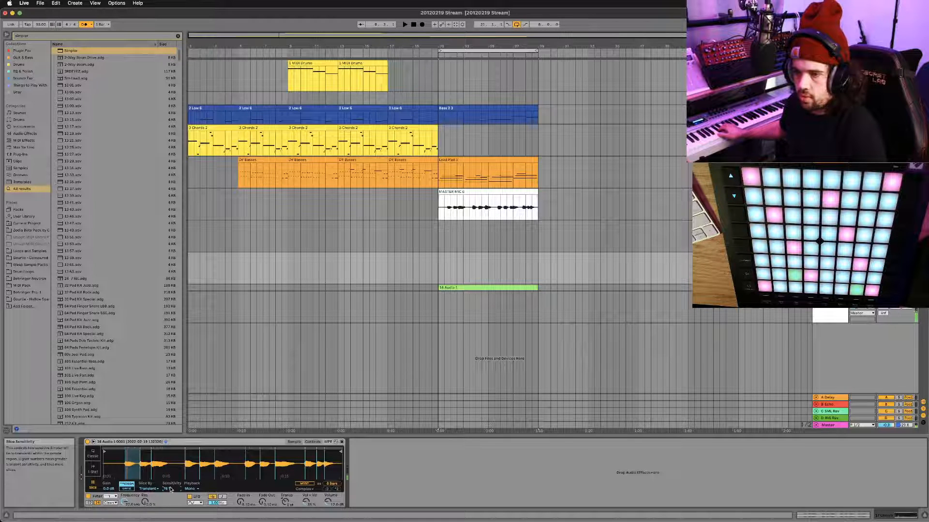
pyautogui.press('space')
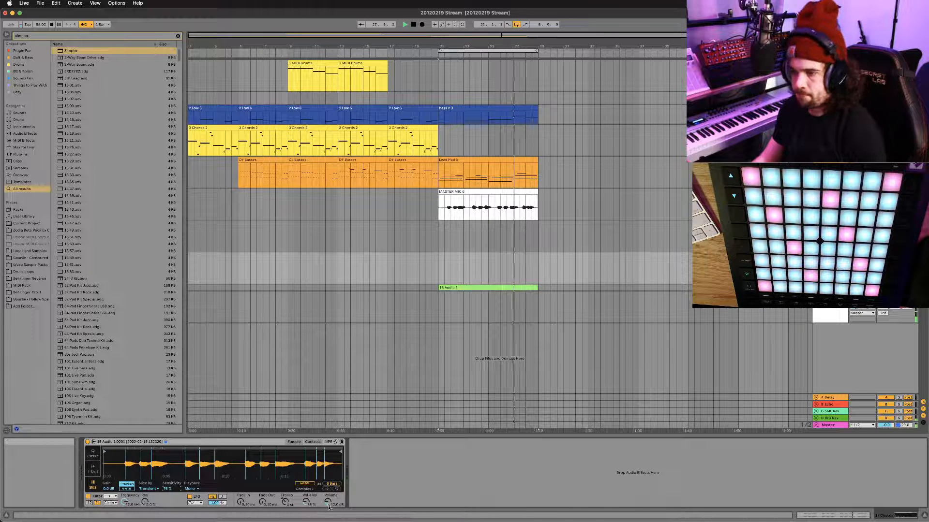
pyautogui.moveTo(329, 503); pyautogui.dragTo(329, 505)
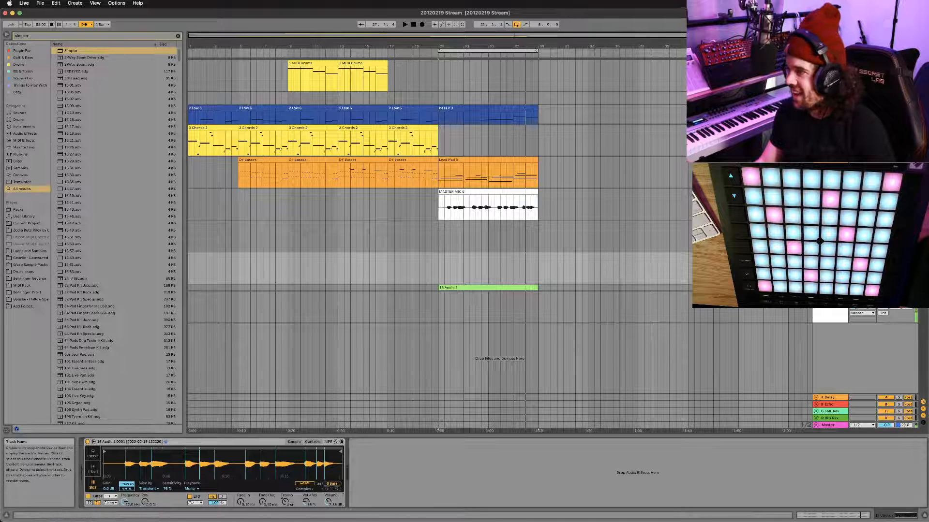
# Return to the CR8 Sampler track and play the section from bar 21 for auditioning it
pyautogui.click(830, 234)
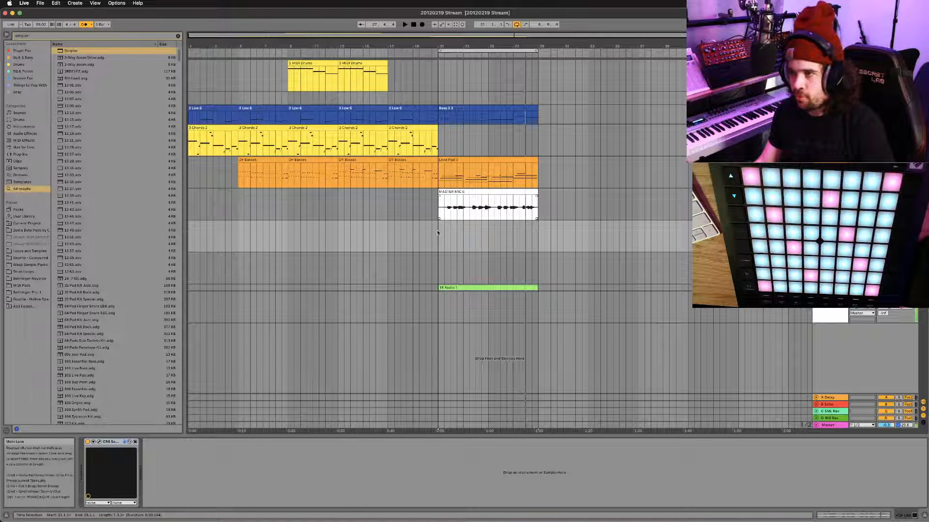
pyautogui.press('space')
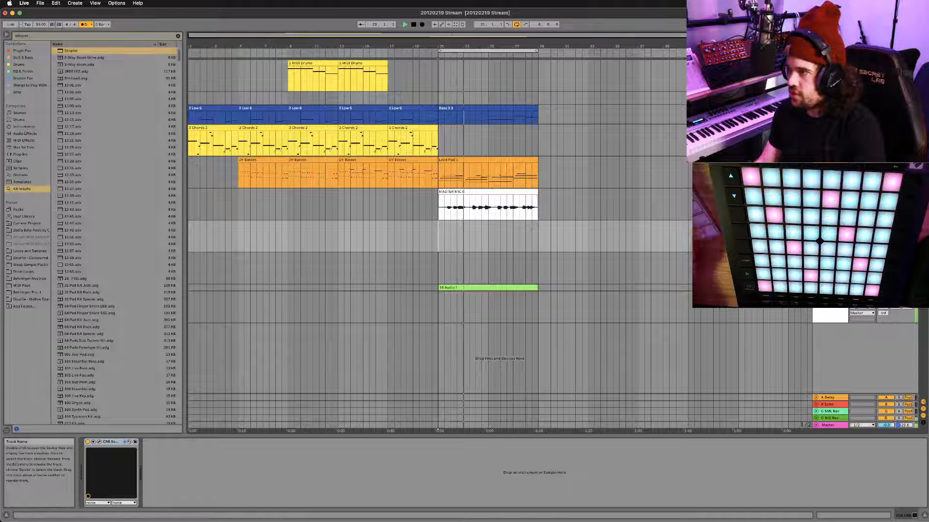
# Delete the CR8 Sampler track and extend the playback loop so it starts at bar 13
pyautogui.press('Delete')
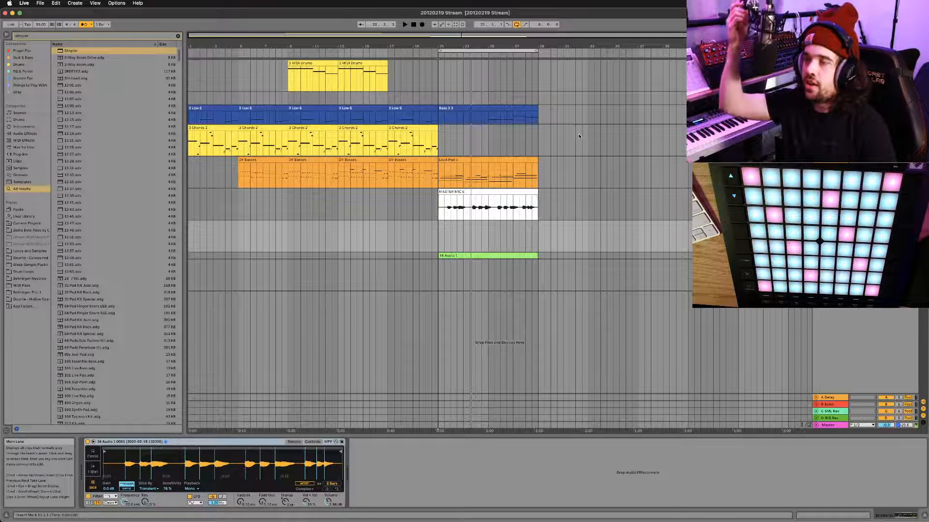
pyautogui.click(363, 173)
pyautogui.moveTo(438, 50); pyautogui.dragTo(343, 52)
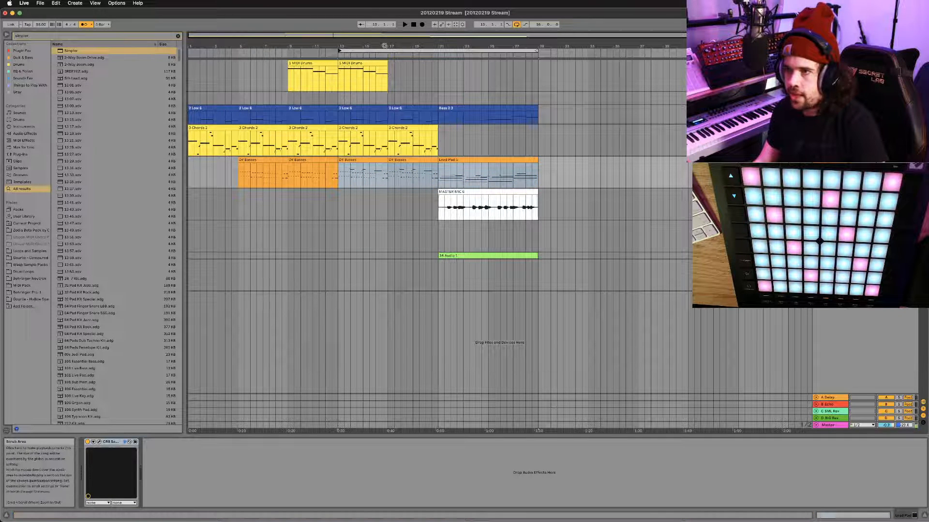
# Move the two MIDI Drums clips so they start at bar 5, and play the song from bar 21
pyautogui.click(352, 63)
pyautogui.keyDown('shift'); pyautogui.click(315, 64); pyautogui.keyUp('shift')
pyautogui.moveTo(316, 64); pyautogui.dragTo(272, 68)
pyautogui.click(403, 51)
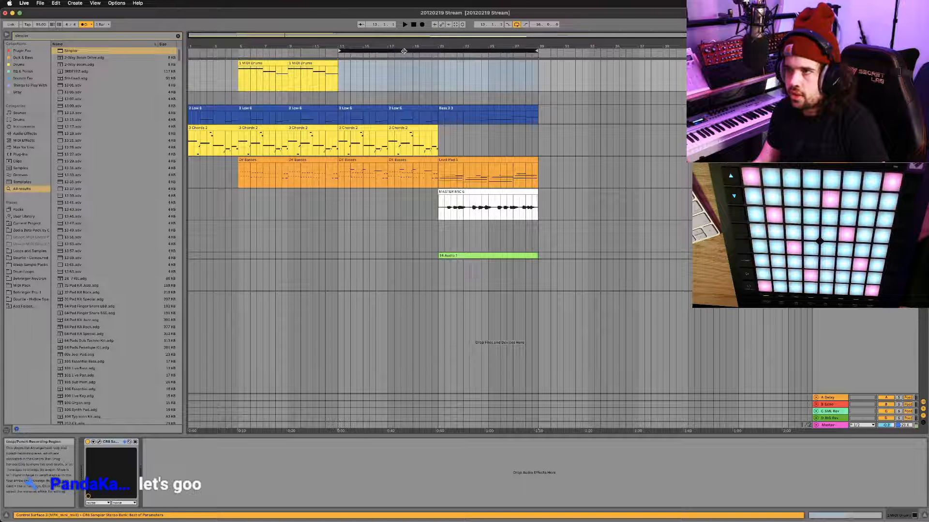
pyautogui.click(336, 180)
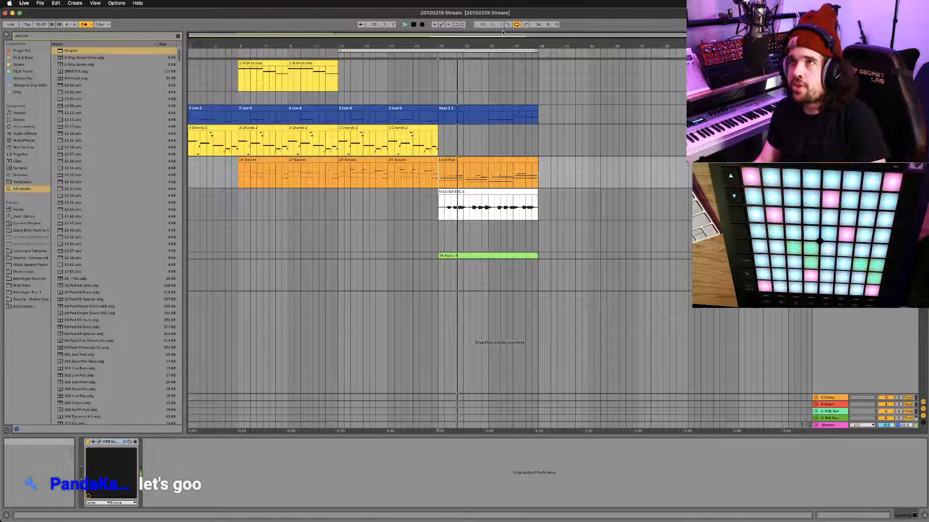
# Open the vocal clip at bar 21 and adjust its pitch setting while the song plays
pyautogui.click(829, 192)
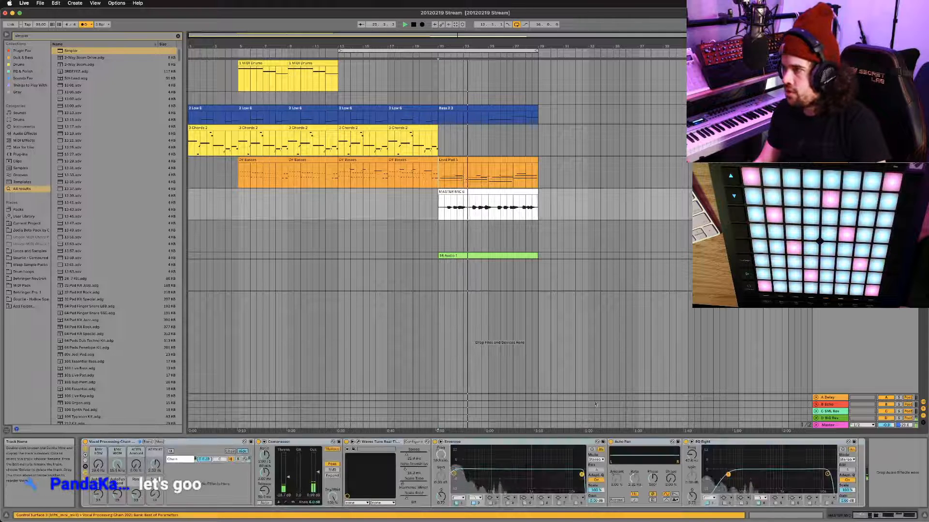
pyautogui.doubleClick(489, 192)
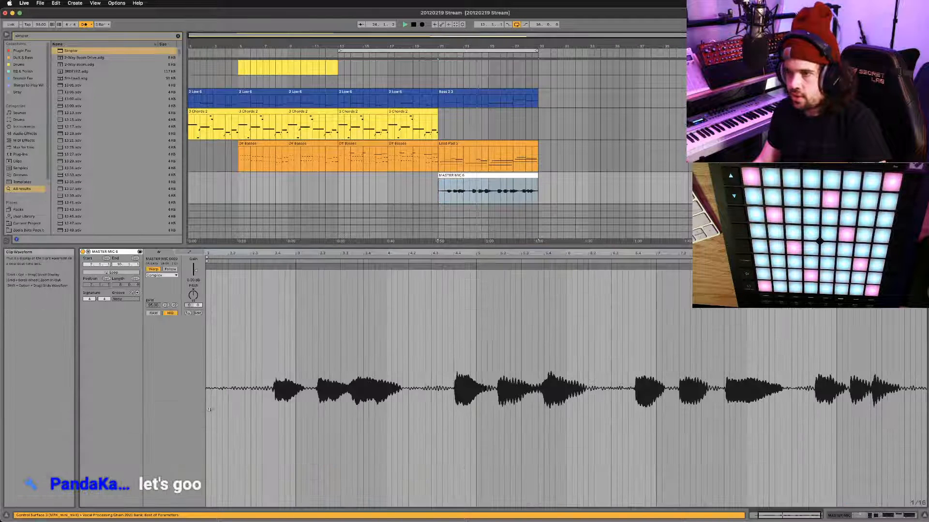
pyautogui.moveTo(192, 295); pyautogui.dragTo(193, 282)
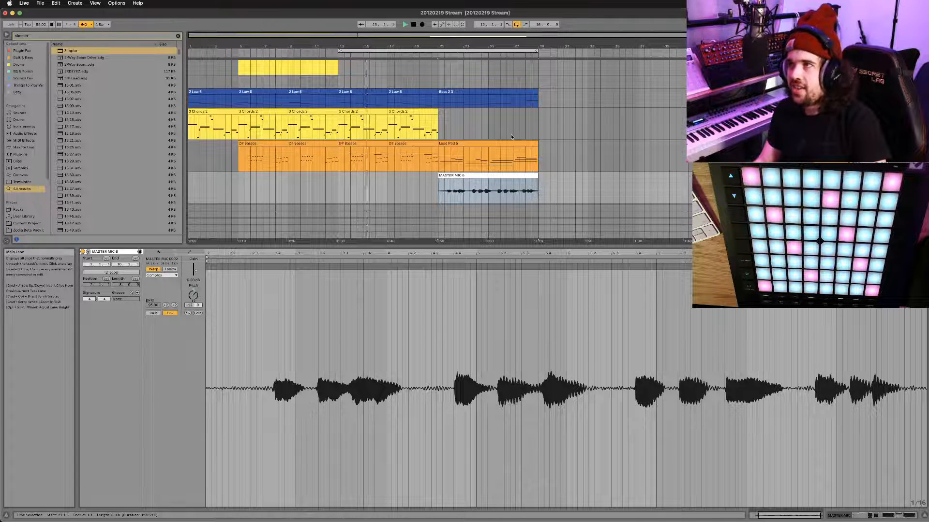
pyautogui.scroll(2, 511, 137)
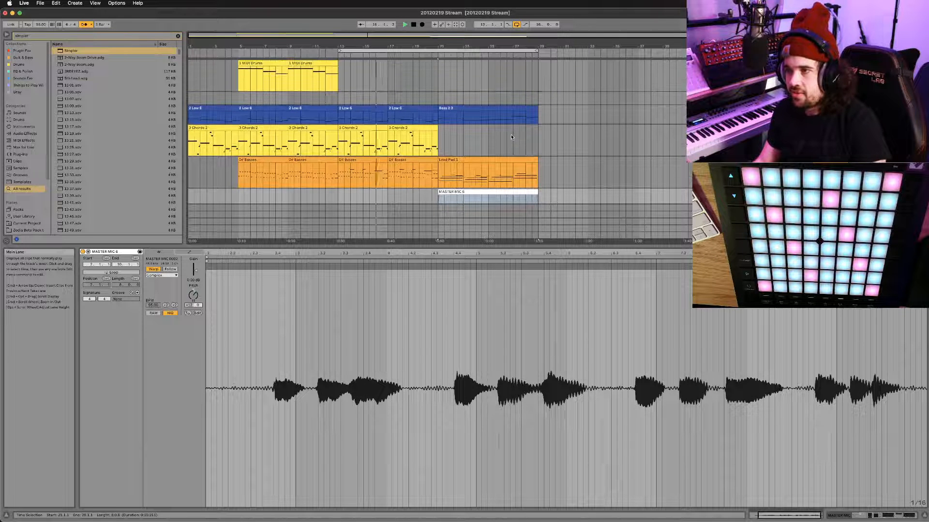
pyautogui.scroll(-1, 510, 136)
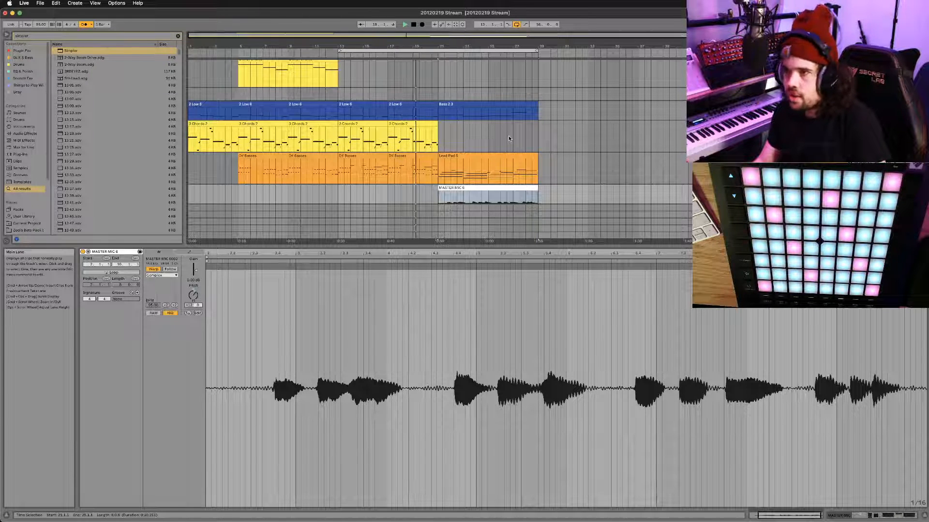
pyautogui.scroll(-2, 509, 138)
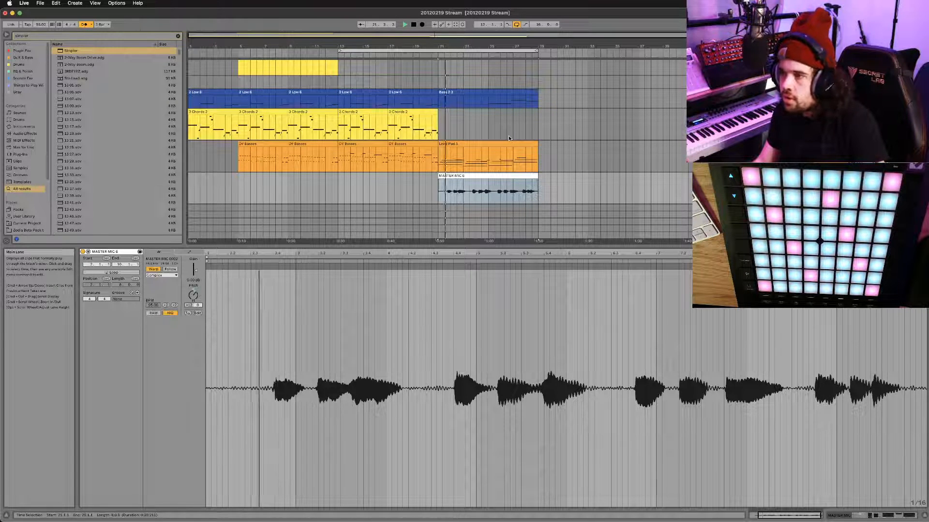
pyautogui.scroll(-1, 506, 147)
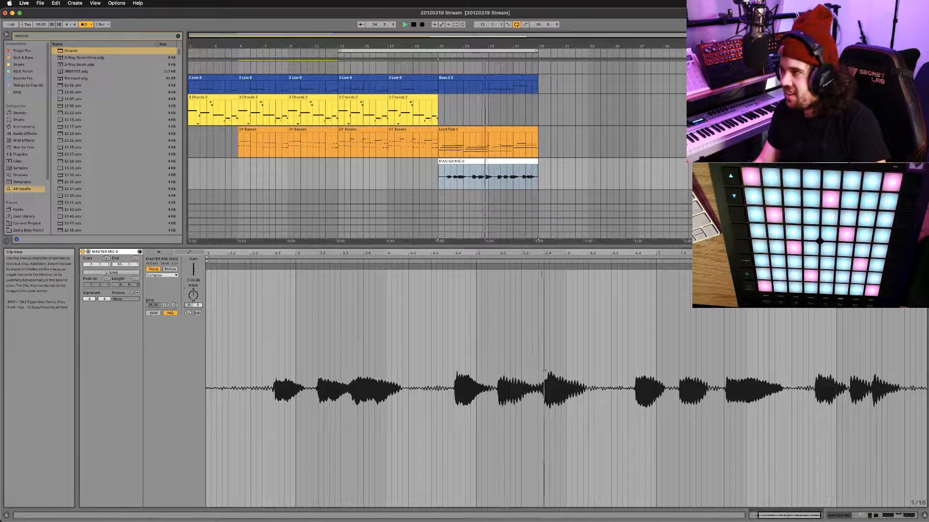
pyautogui.scroll(2, 498, 140)
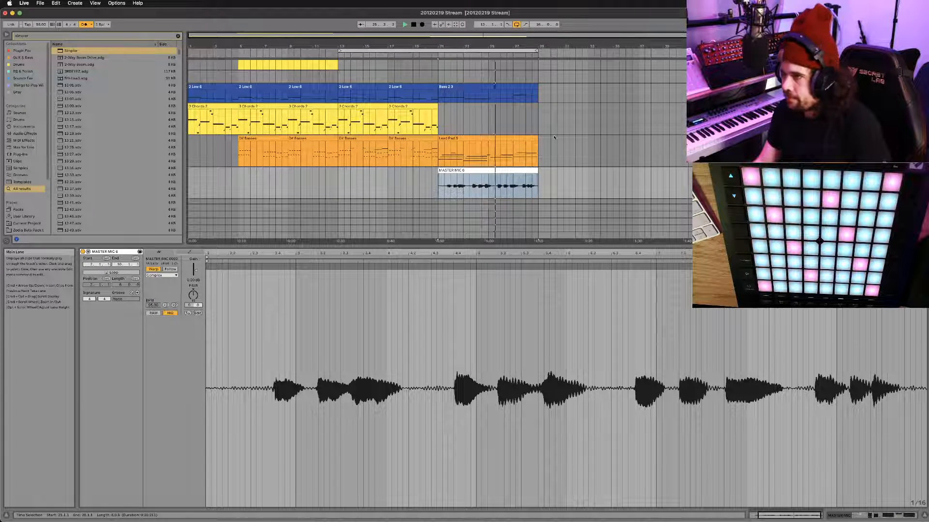
pyautogui.scroll(1, 520, 137)
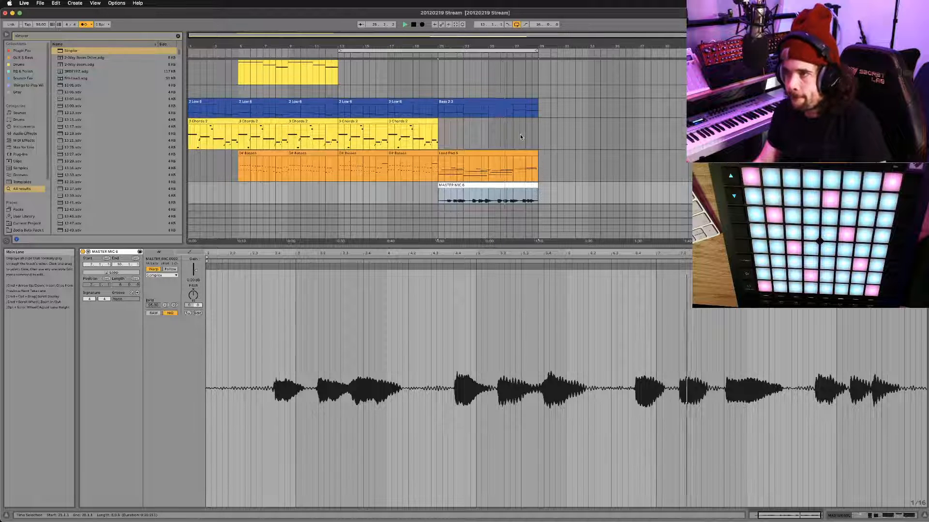
pyautogui.scroll(-1, 520, 137)
# Replace Simpler with the CR8 Sampler Stereo plug-in on the track below the vocal
pyautogui.doubleClick(829, 180)
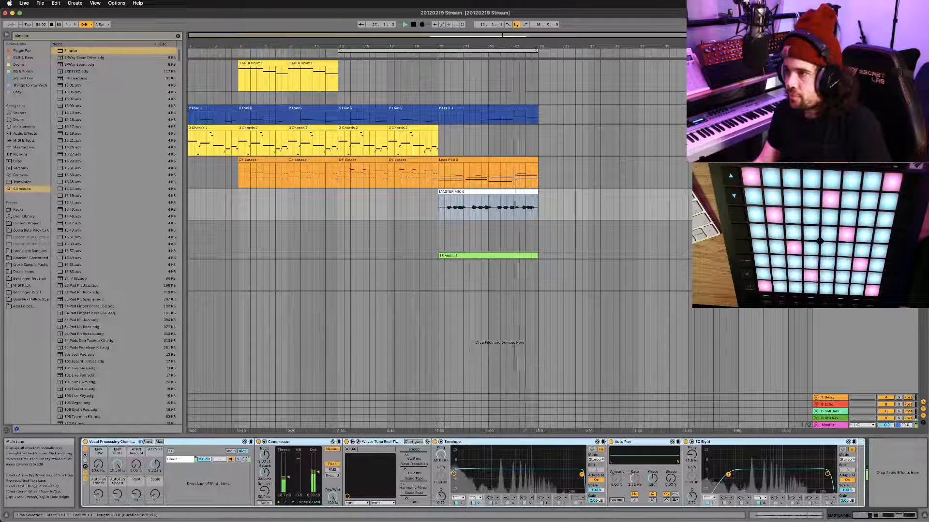
pyautogui.click(830, 224)
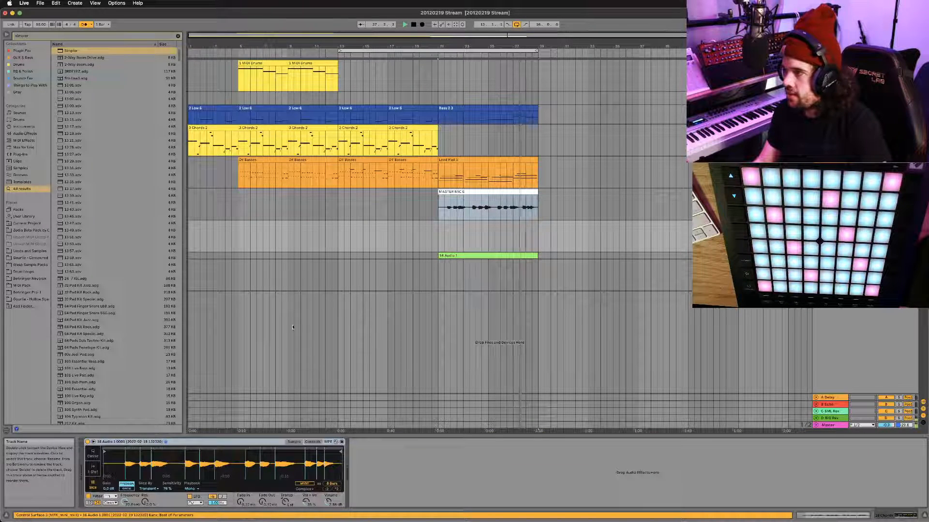
pyautogui.click(160, 442)
pyautogui.press('Delete')
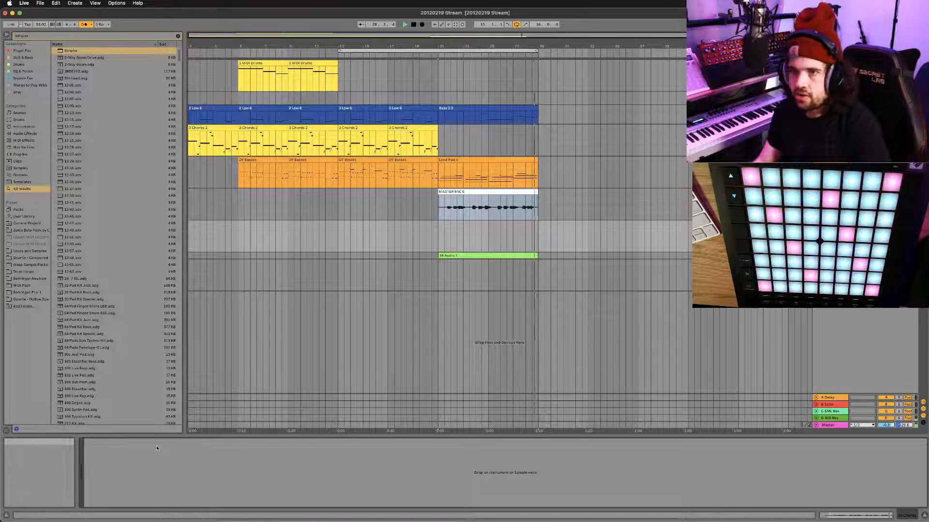
pyautogui.press('super+f')
pyautogui.write('cr8')
pyautogui.press('Down')
pyautogui.press('Down')
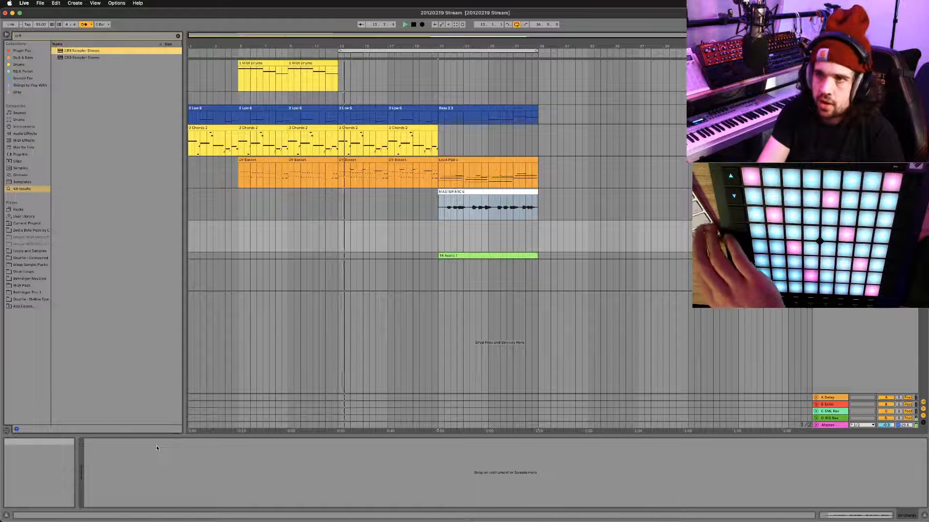
pyautogui.press('Return')
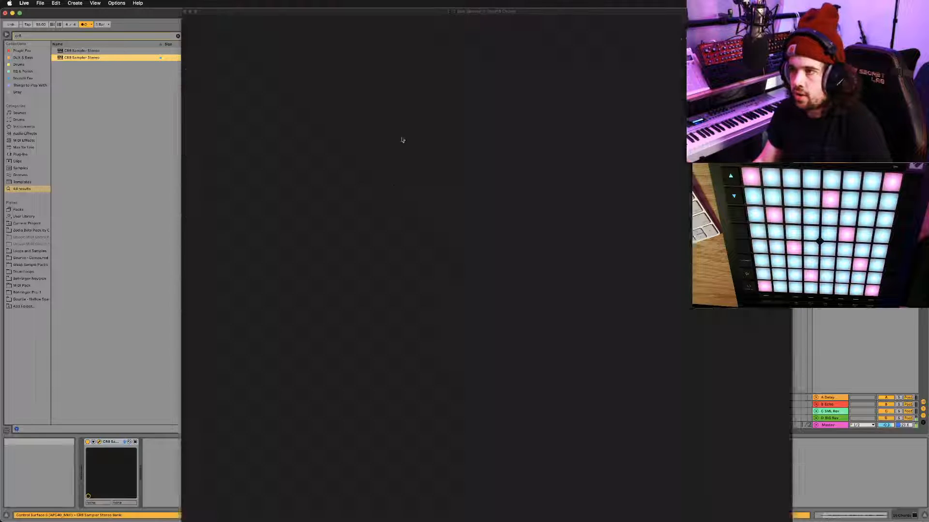
# Reposition the CR8 Sampler window clear of the arrangement and set the loop start to bar 21
pyautogui.moveTo(437, 16); pyautogui.dragTo(354, 250)
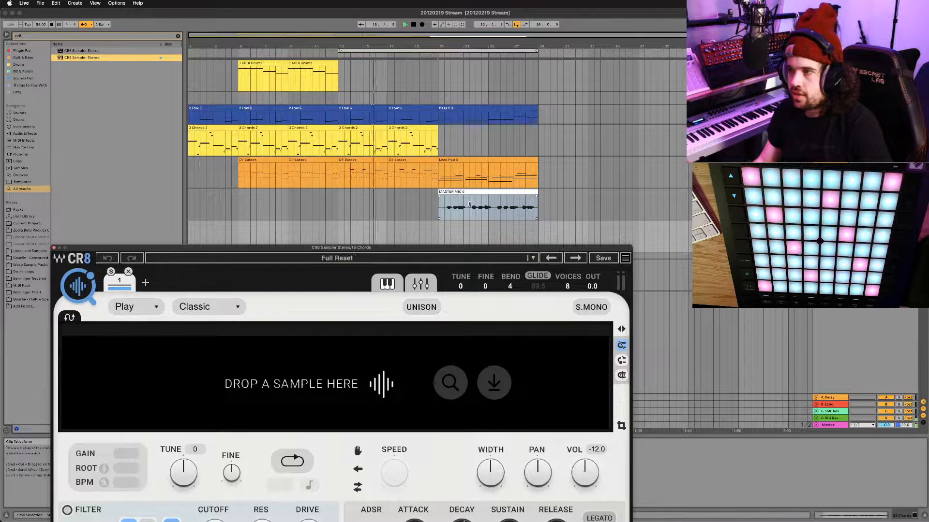
pyautogui.moveTo(296, 247); pyautogui.dragTo(567, 299)
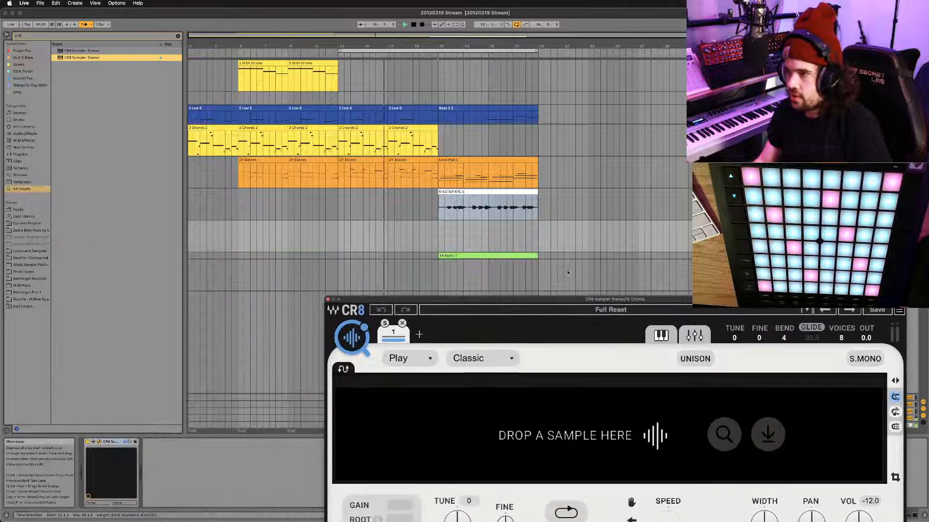
pyautogui.click(486, 230)
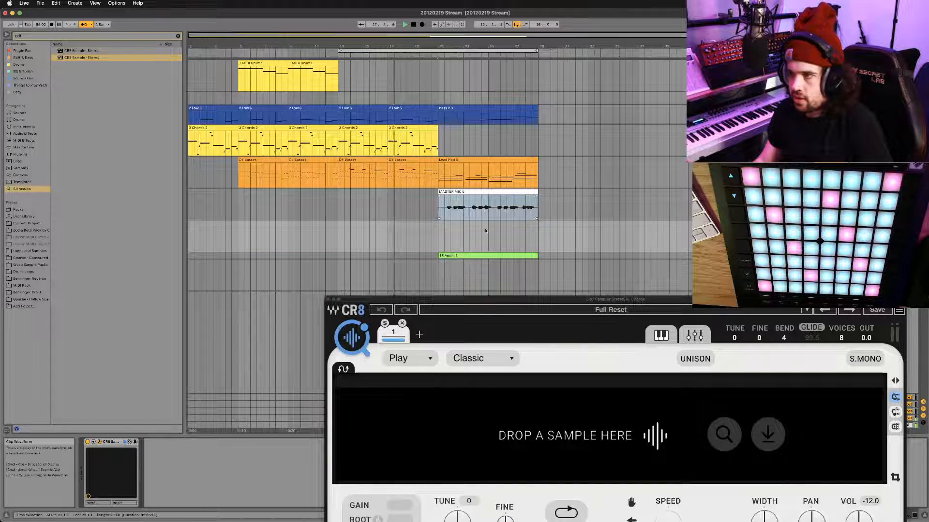
pyautogui.moveTo(492, 300); pyautogui.dragTo(420, 51)
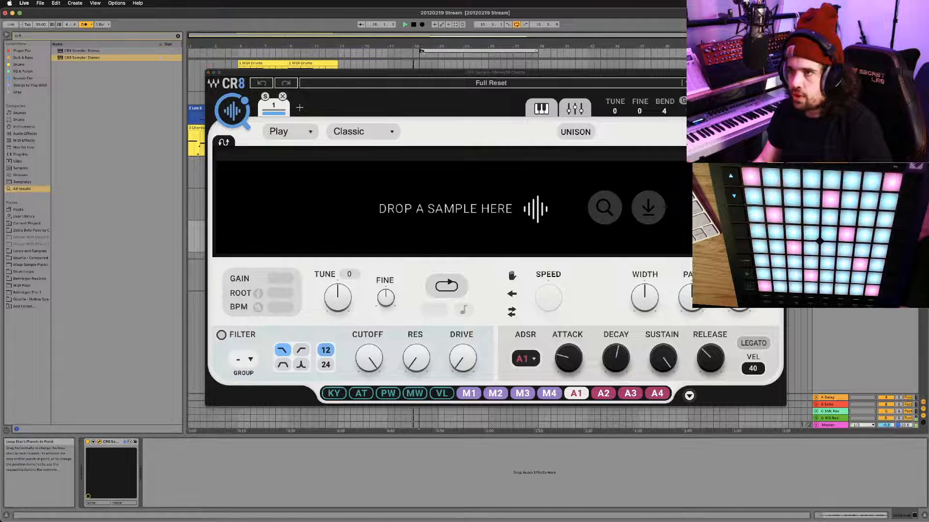
# Open the COSMOS sample finder from CR8 and search it for "sparkles"
pyautogui.click(232, 111)
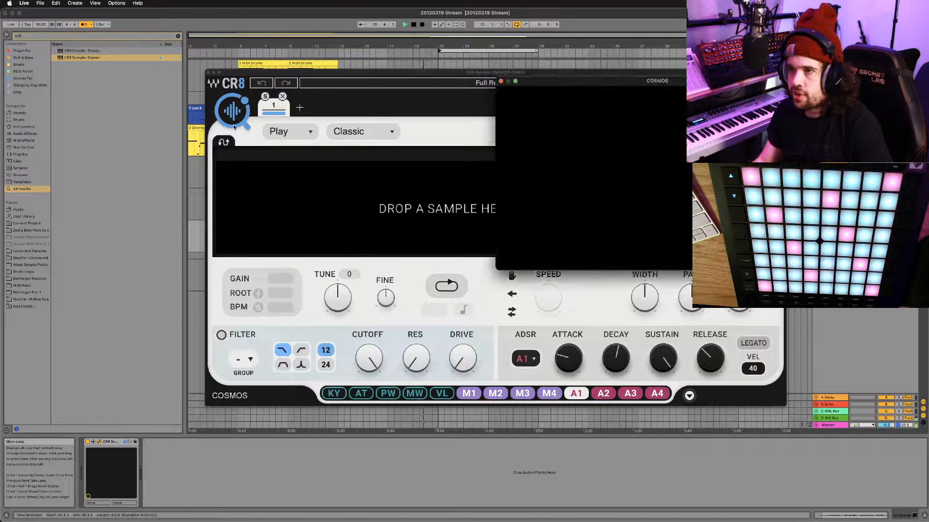
pyautogui.moveTo(587, 79); pyautogui.dragTo(467, 93)
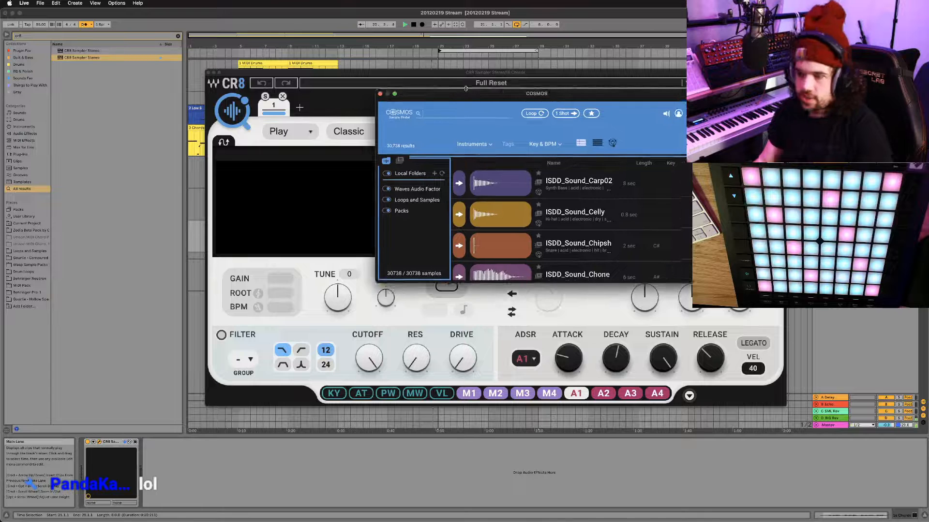
pyautogui.write('sparkles')
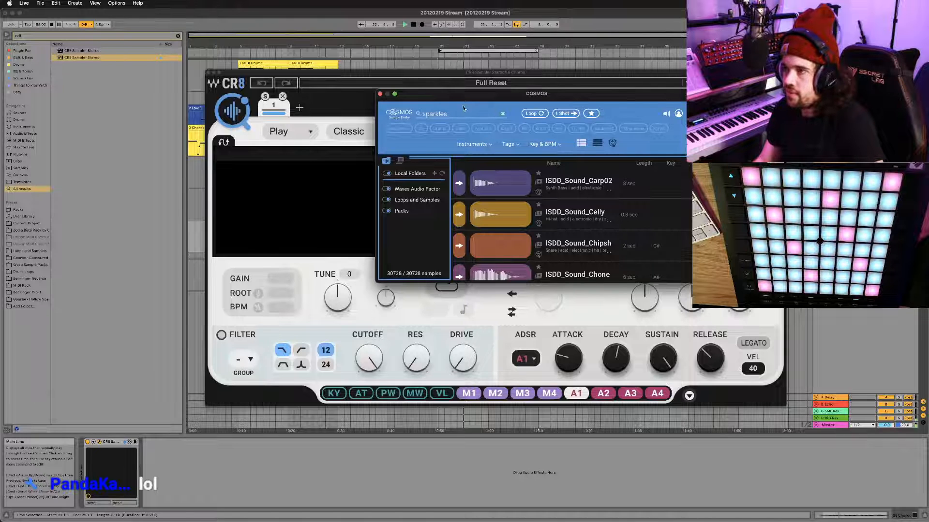
pyautogui.press('Return')
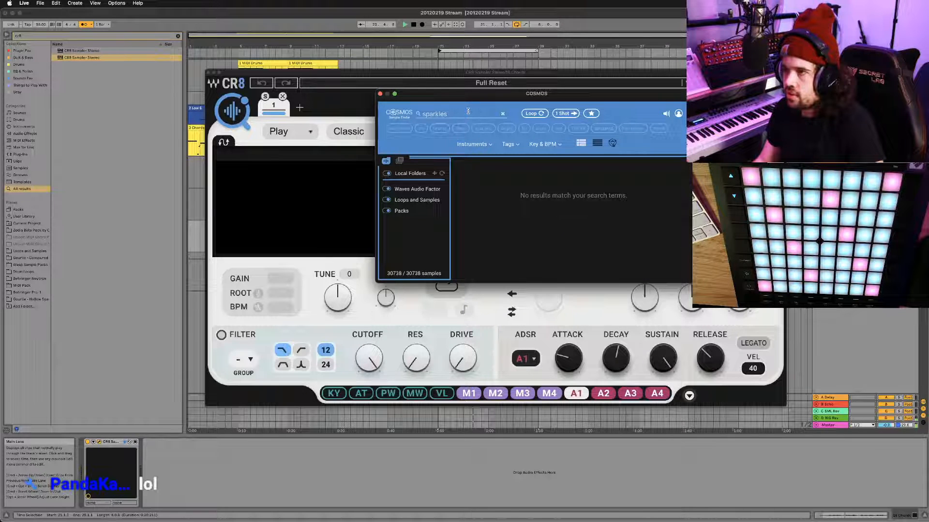
# Replace the COSMOS search with the "Lead" tag and limit it to one-shot samples
pyautogui.press('super+a')
pyautogui.press('BackSpace')
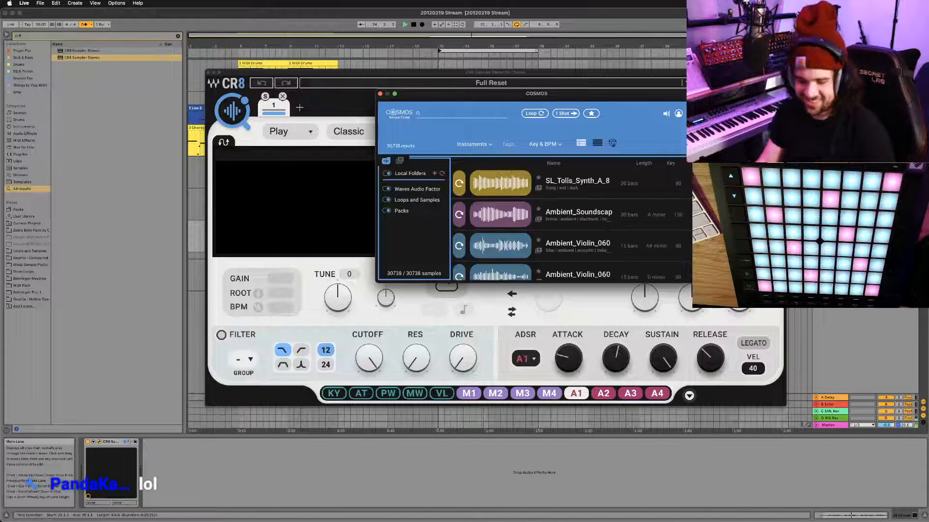
pyautogui.write('lo')
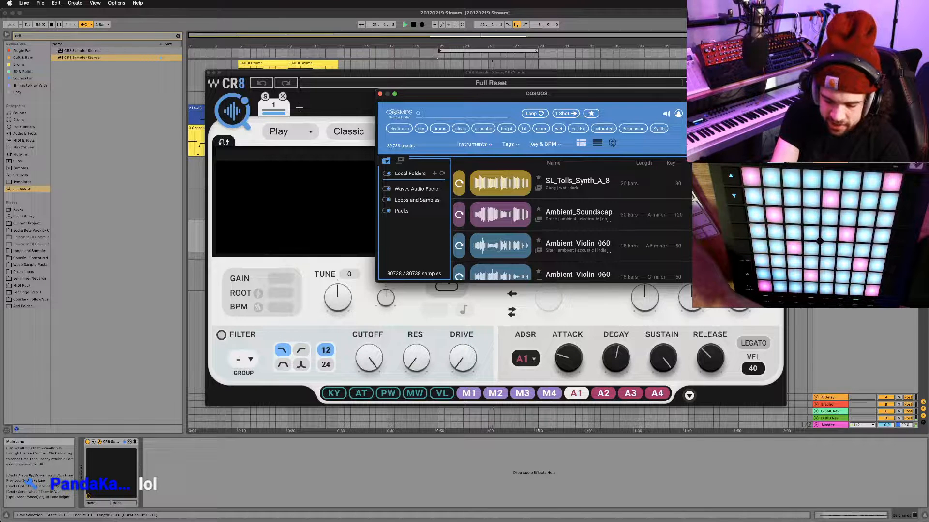
pyautogui.write('ad')
pyautogui.press('Return')
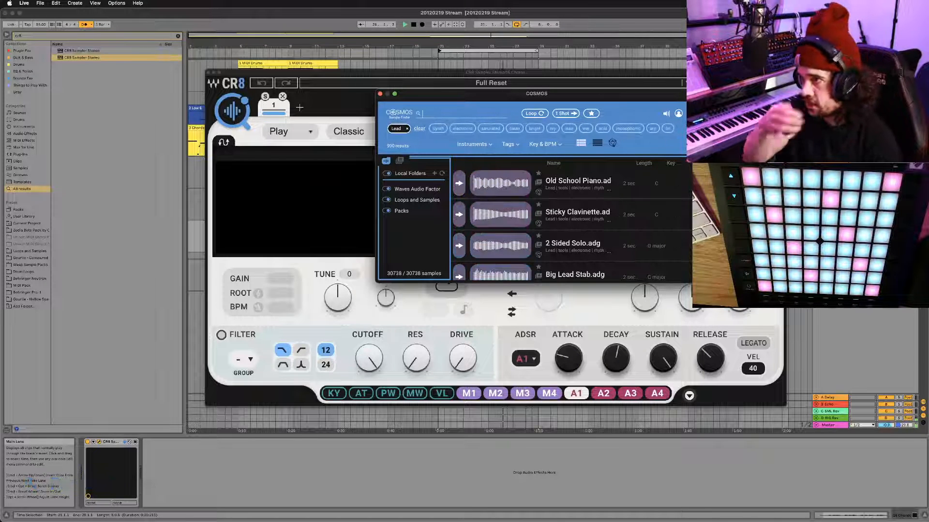
pyautogui.click(573, 112)
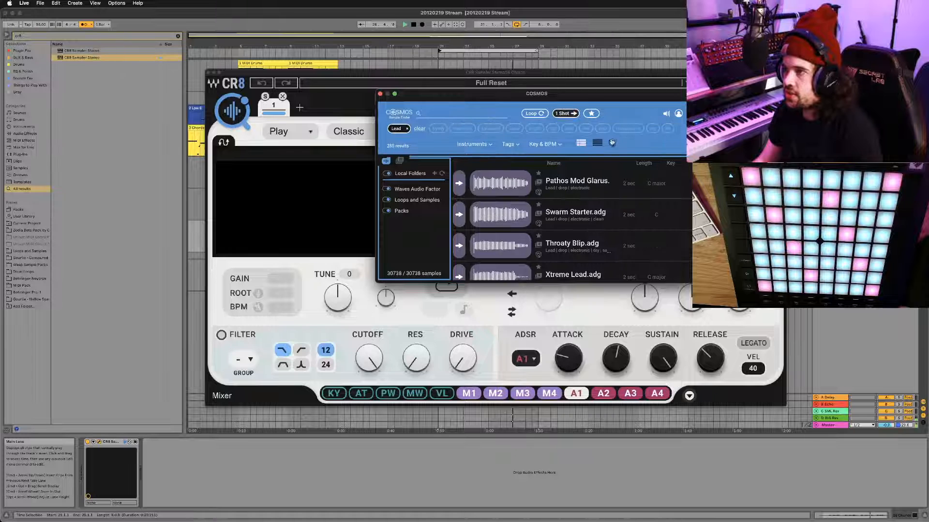
# Show the lead one-shots as an enlarged COSMOS galaxy map and audition samples away from the main cluster, ending on Amesz_SFX_31
pyautogui.click(612, 143)
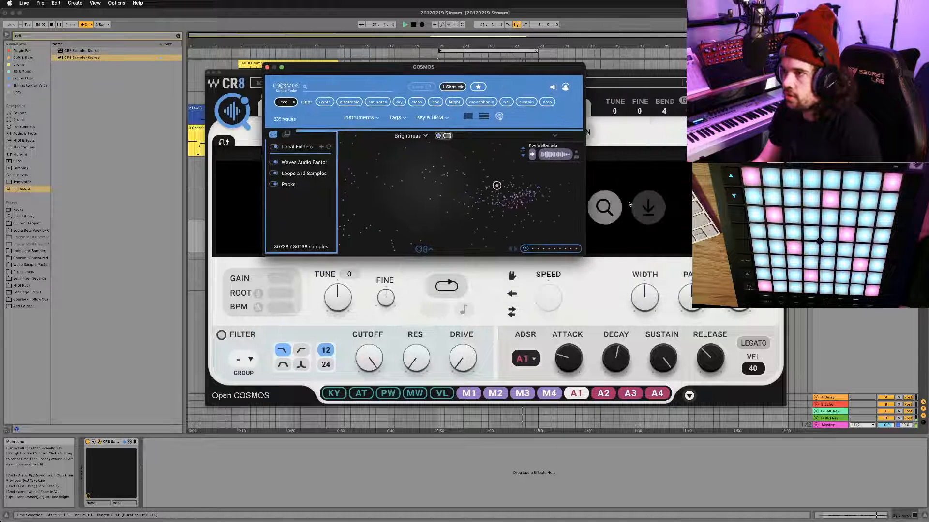
pyautogui.moveTo(586, 254); pyautogui.dragTo(692, 365)
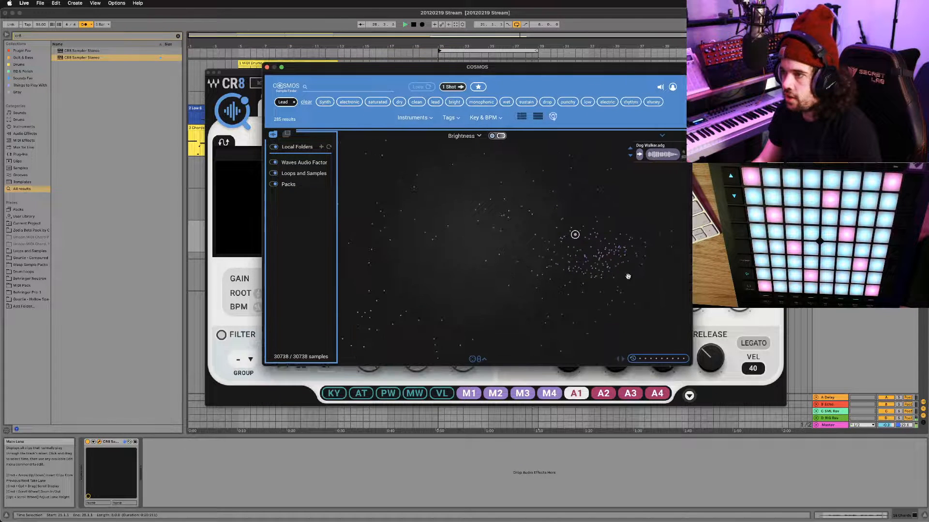
pyautogui.click(580, 231)
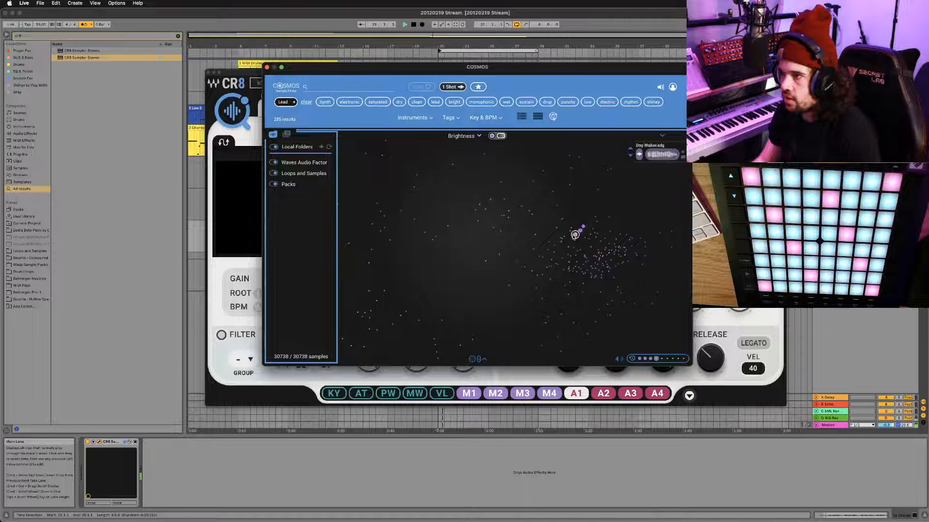
pyautogui.click(570, 231)
pyautogui.click(561, 219)
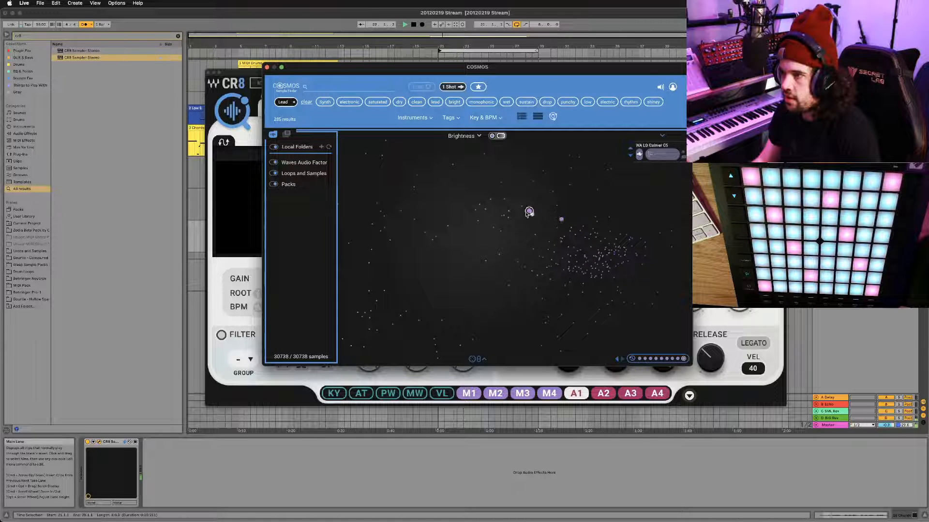
pyautogui.click(514, 214)
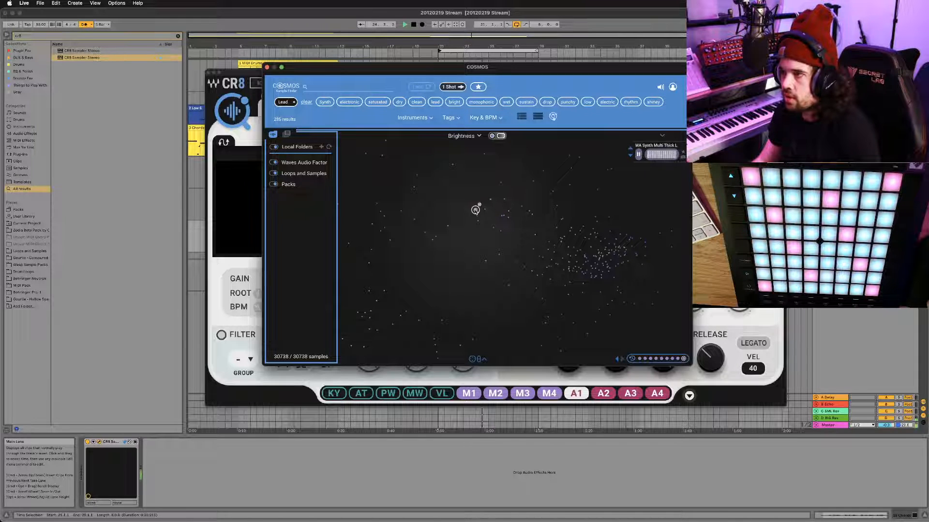
pyautogui.click(446, 227)
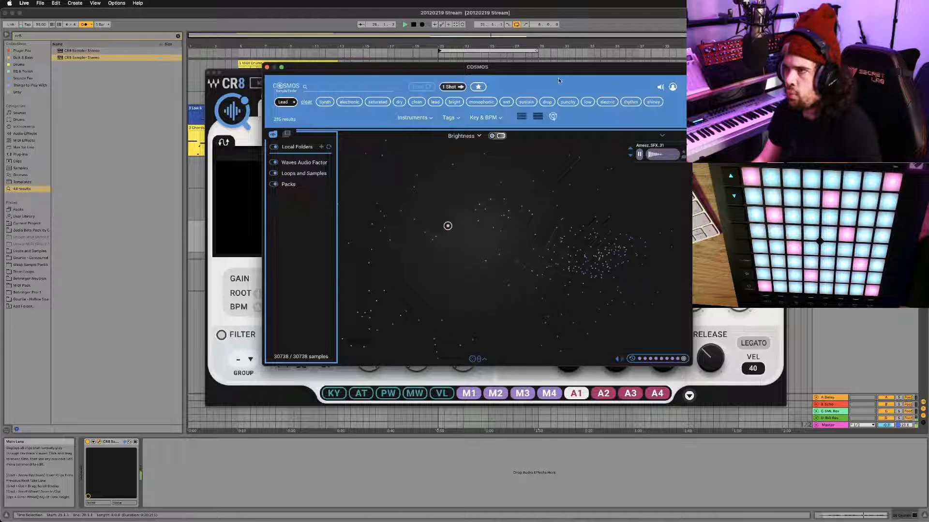
# Load the Amesz_SFX_31 sample into the first CR8 slot and close COSMOS
pyautogui.moveTo(558, 79); pyautogui.dragTo(594, 122)
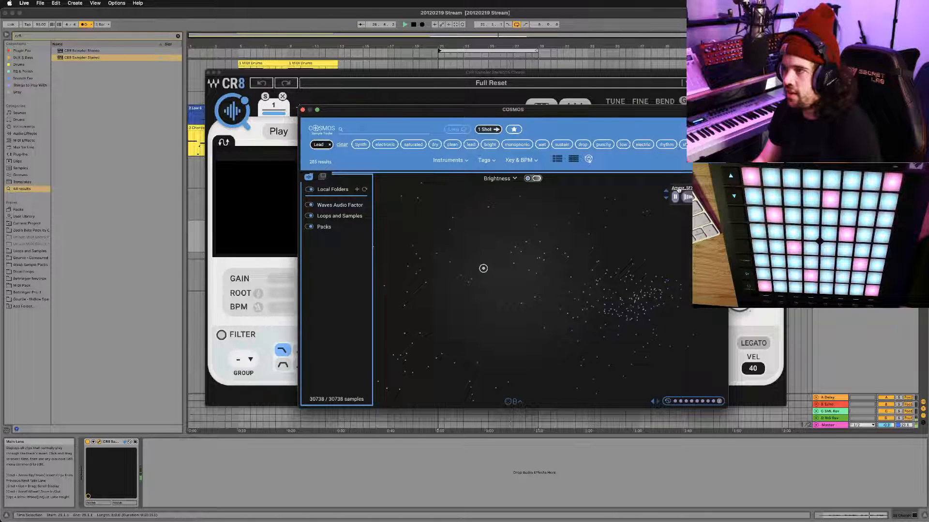
pyautogui.moveTo(292, 111); pyautogui.dragTo(281, 109)
pyautogui.click(302, 110)
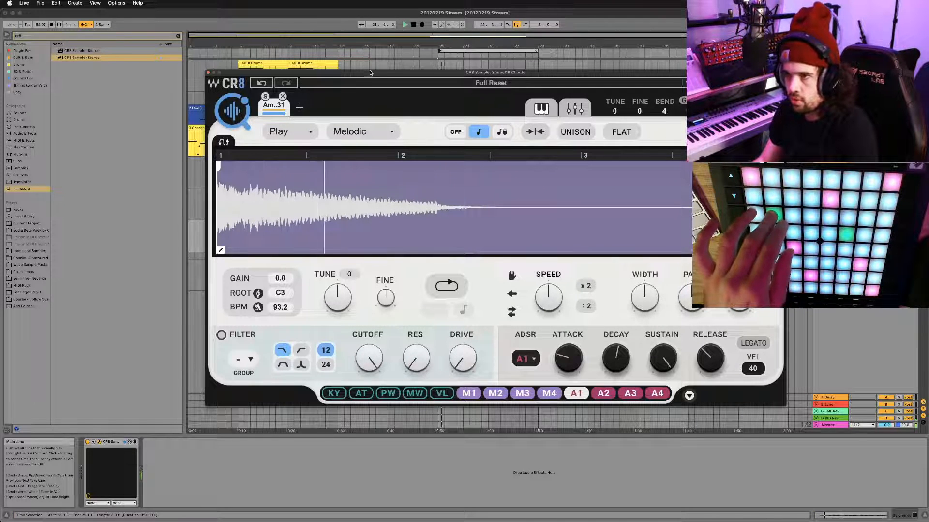
# Add Amesz_SFX_31 to a second CR8 slot, reverse its playback and trim its end to midway between markers 2 and 3
pyautogui.moveTo(365, 73); pyautogui.dragTo(433, 202)
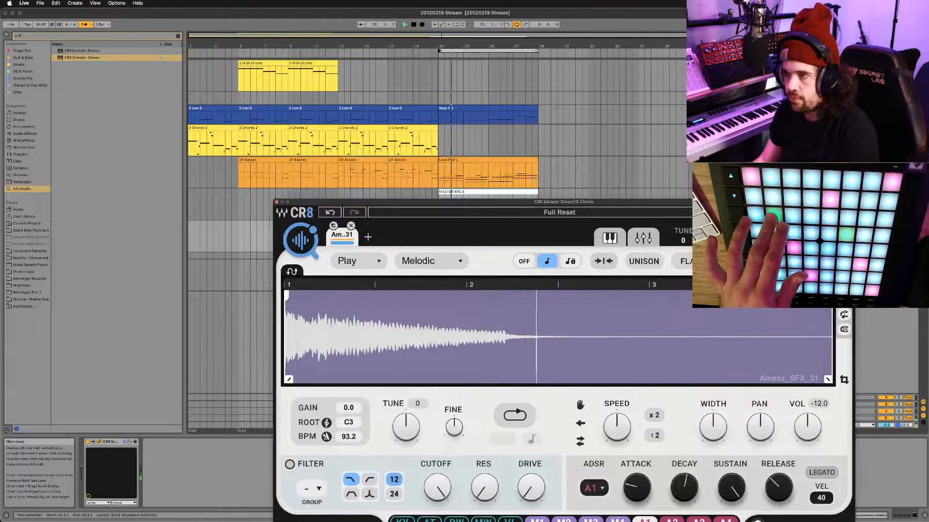
pyautogui.click(276, 203)
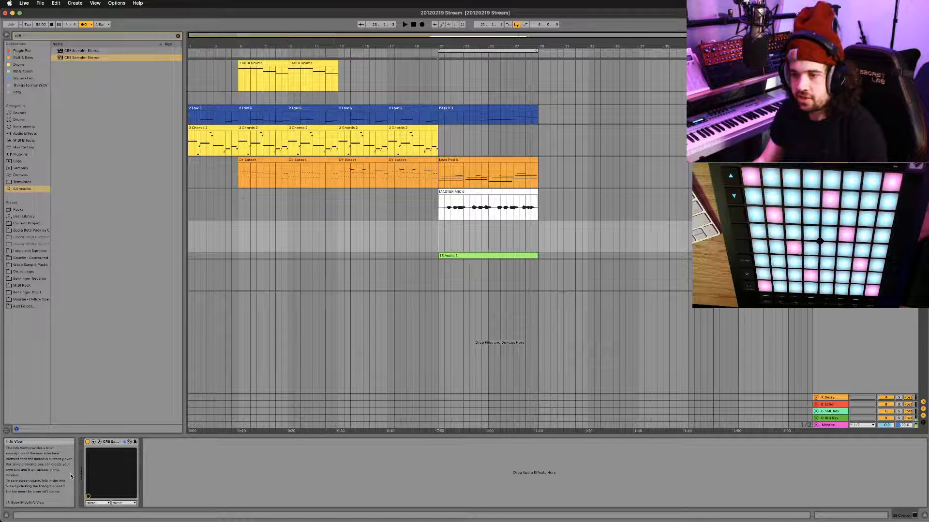
pyautogui.click(99, 442)
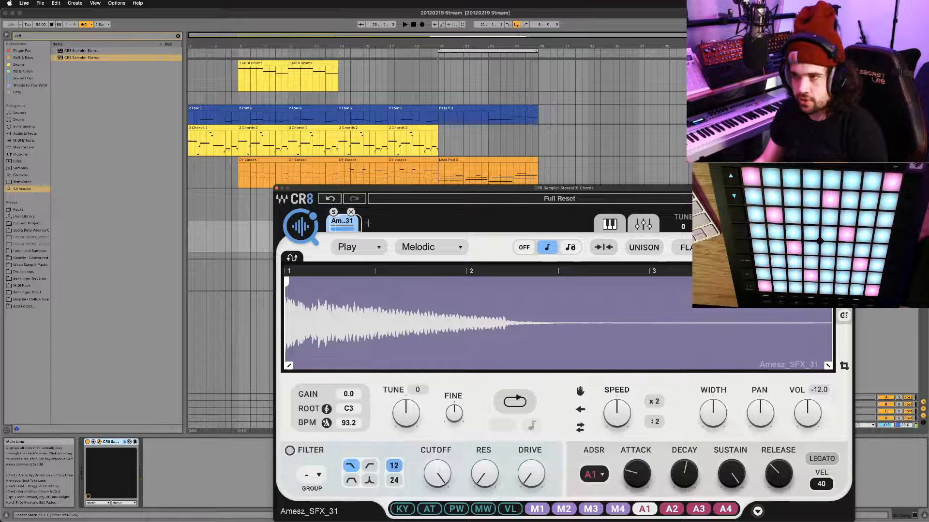
pyautogui.click(367, 222)
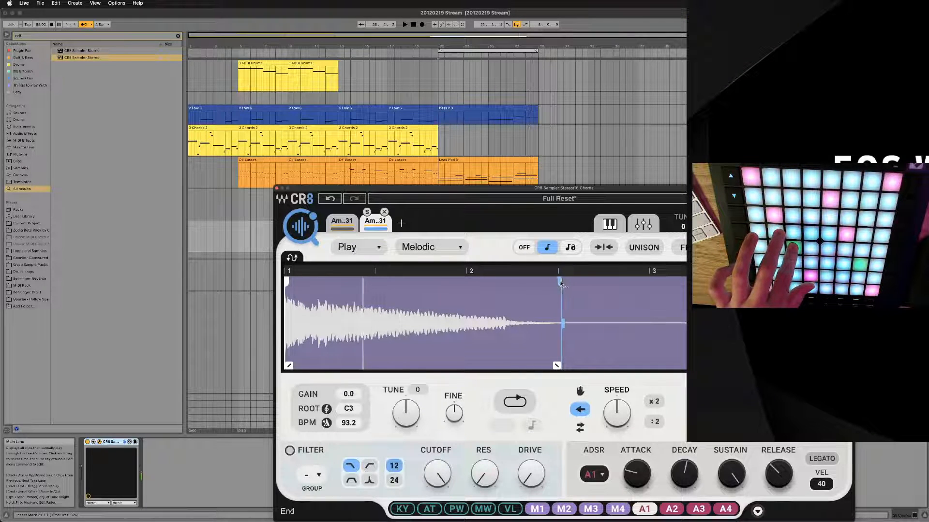
pyautogui.moveTo(561, 283); pyautogui.dragTo(559, 285)
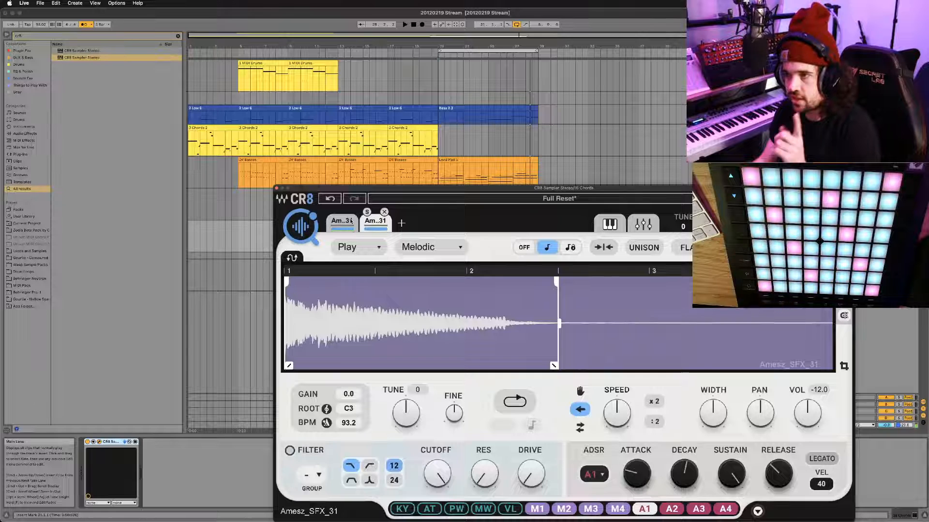
# Map the first CR8 sample to the key range C-2 to B2 and the second to B2 to G8
pyautogui.click(610, 224)
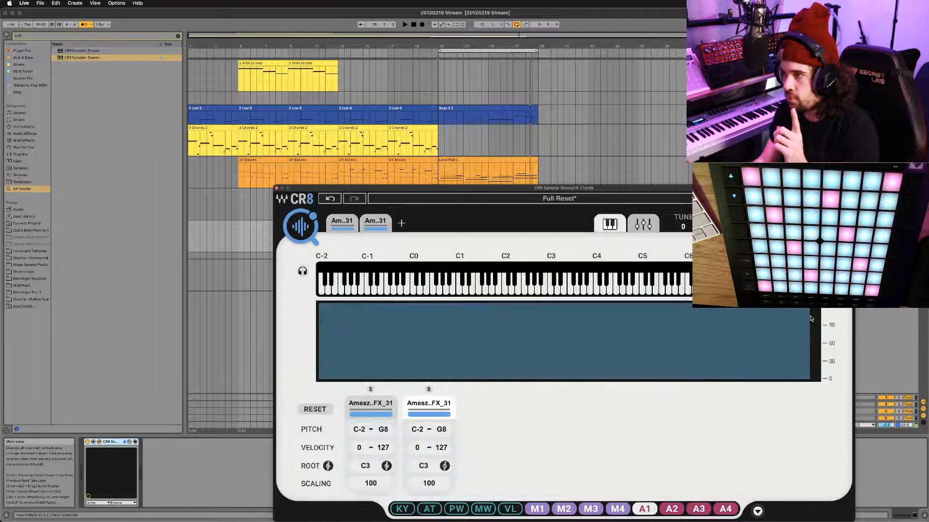
pyautogui.click(371, 406)
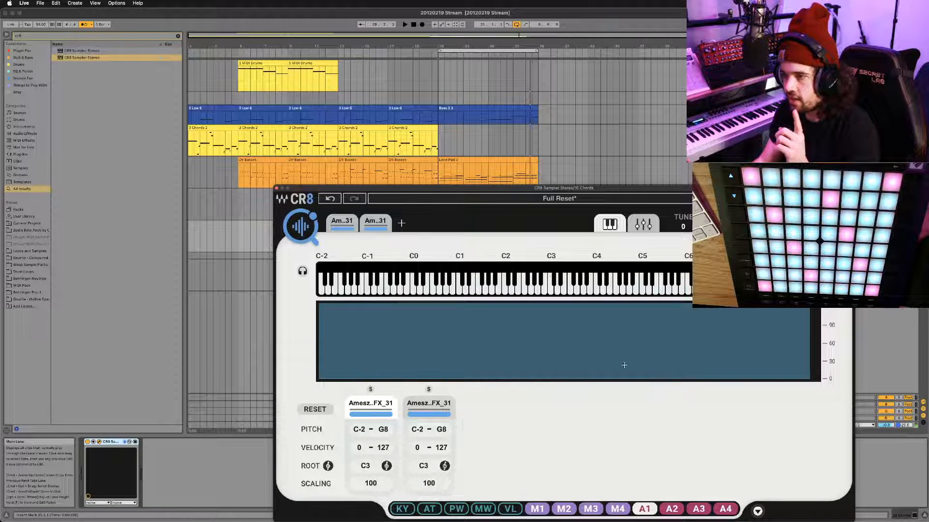
pyautogui.moveTo(809, 325); pyautogui.dragTo(547, 350)
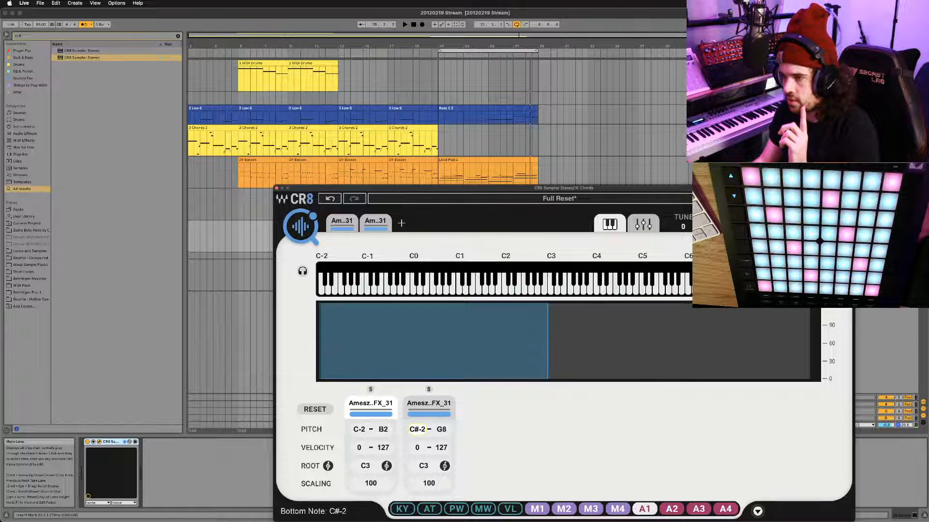
pyautogui.moveTo(417, 429); pyautogui.dragTo(417, 385)
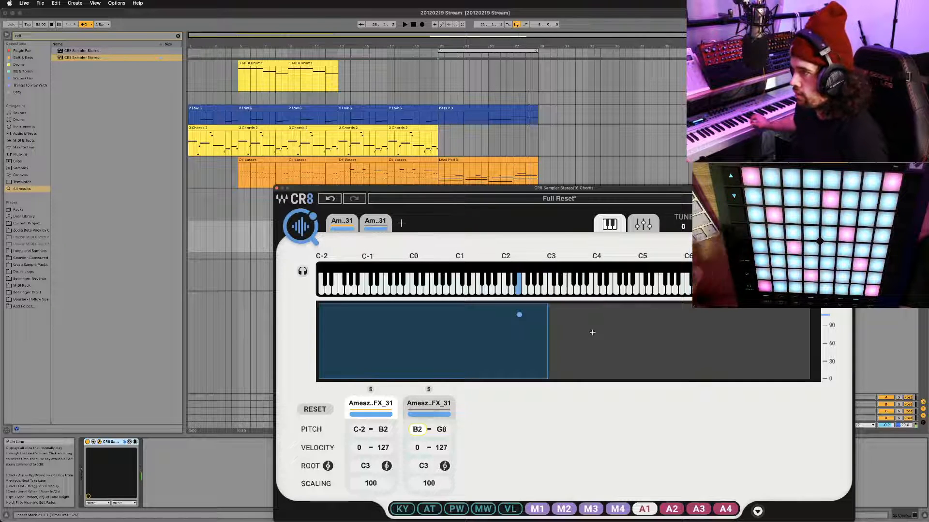
# Close CR8 and raise the low EQ macro of the Vocal Processing Chain rack on the track below the green audio clip
pyautogui.click(280, 162)
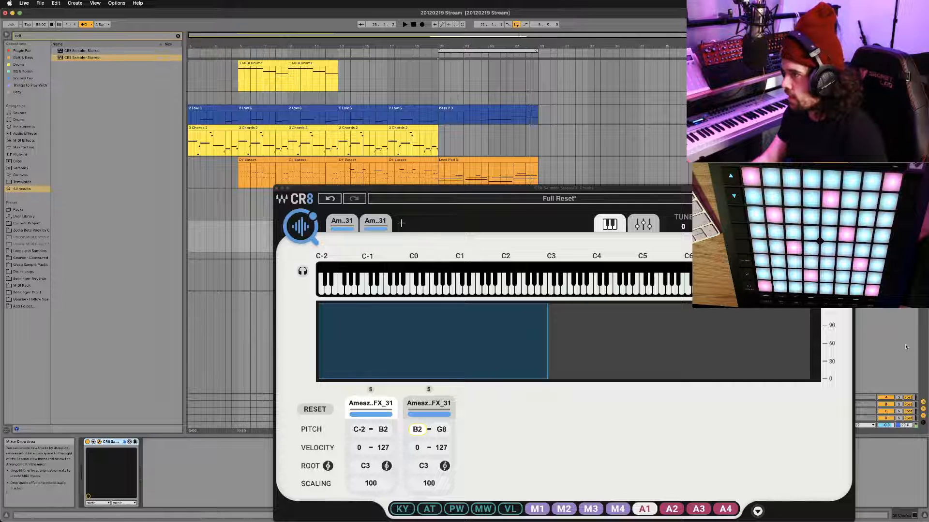
pyautogui.click(276, 188)
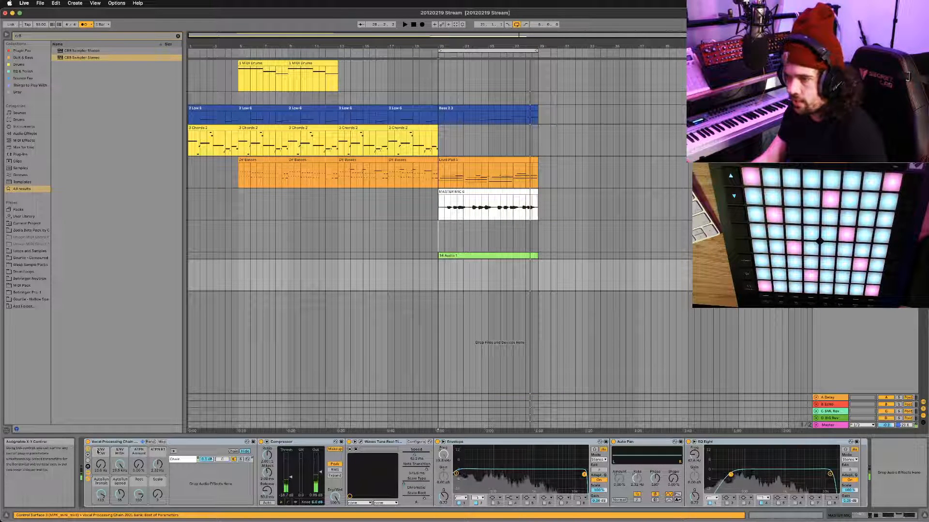
pyautogui.moveTo(98, 464); pyautogui.dragTo(97, 472)
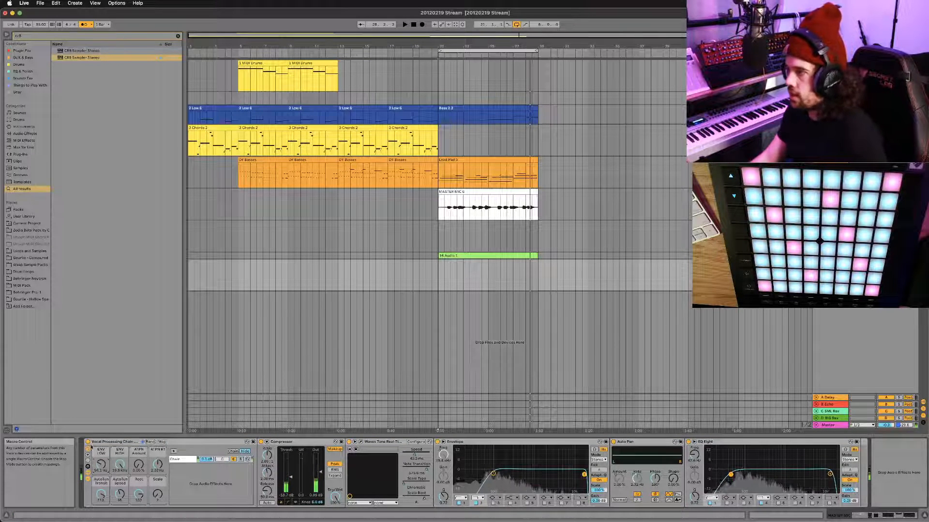
# Reopen CR8 on the track below the vocal and set the second, reversed sample's root key to C4
pyautogui.click(830, 224)
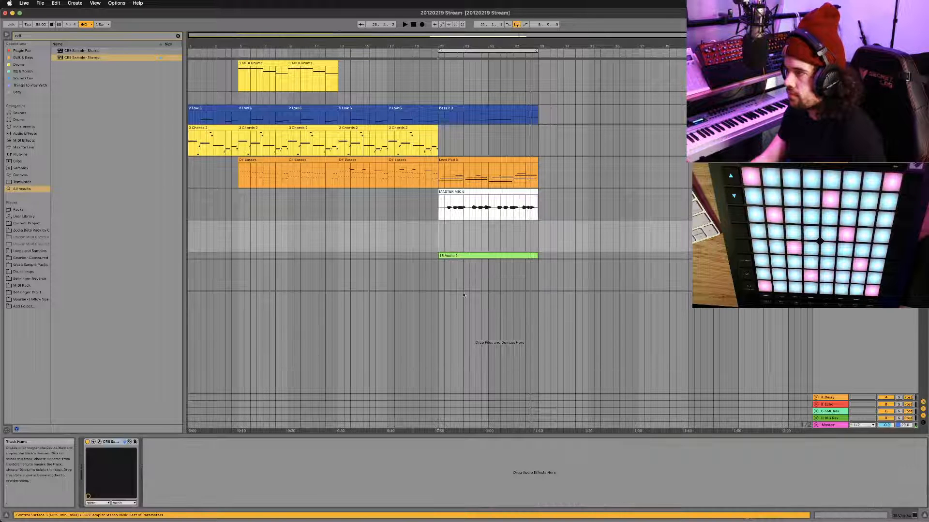
pyautogui.click(99, 442)
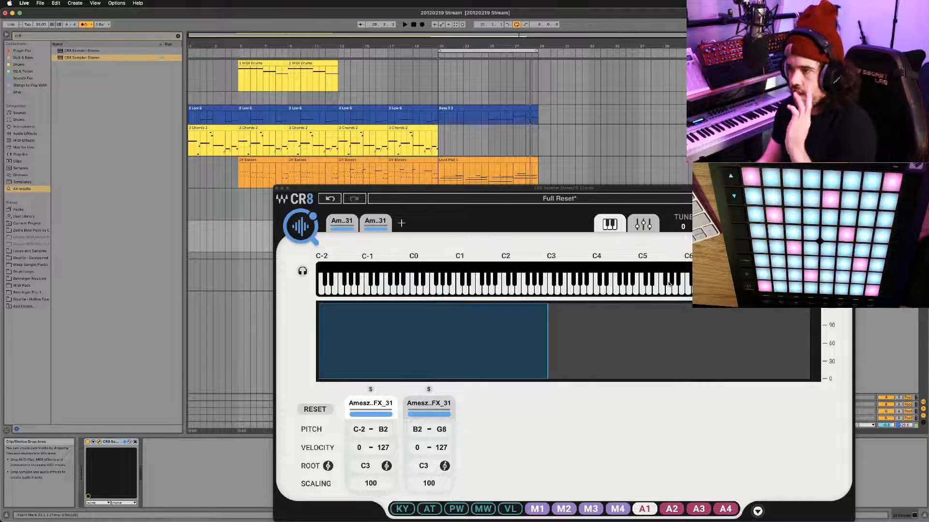
pyautogui.click(377, 219)
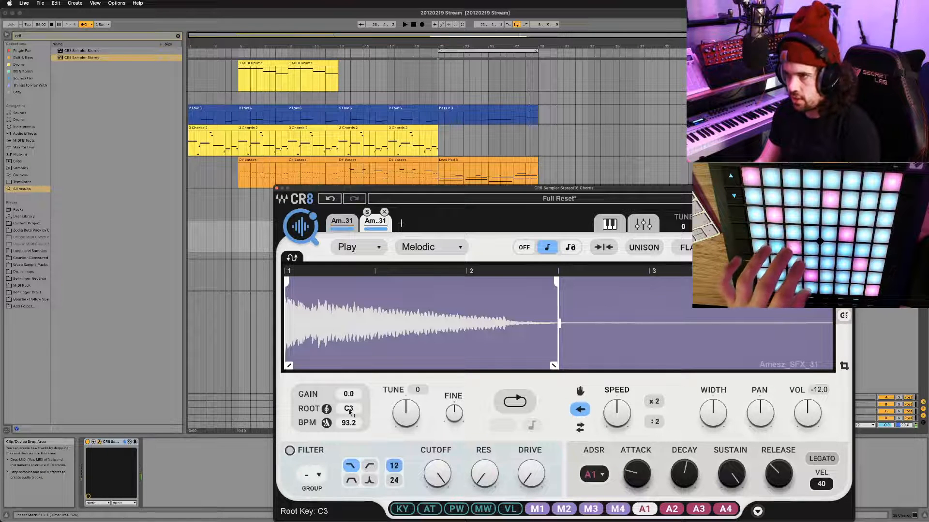
pyautogui.click(342, 220)
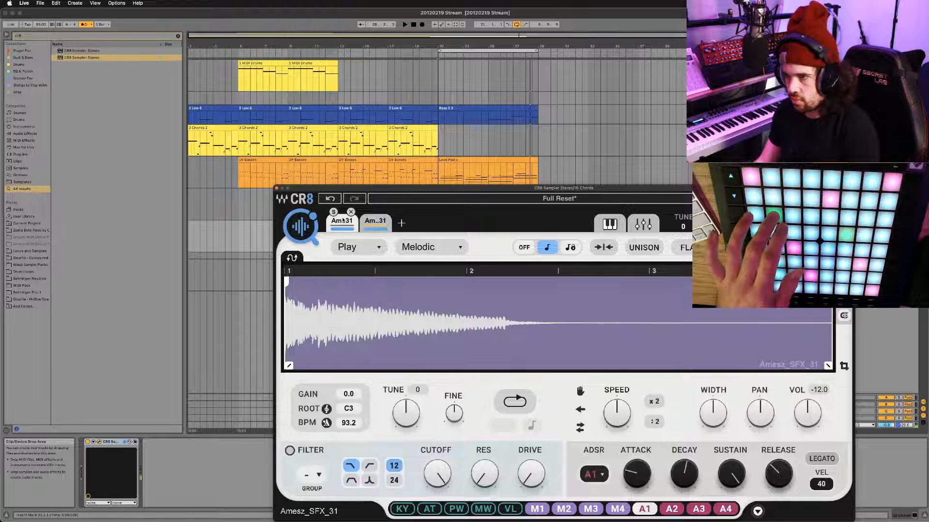
pyautogui.click(376, 221)
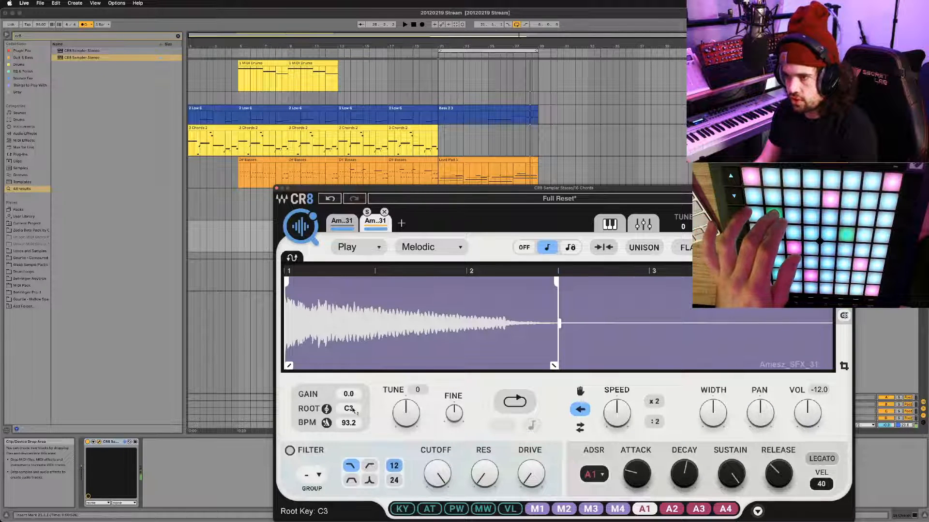
pyautogui.moveTo(353, 410); pyautogui.dragTo(352, 381)
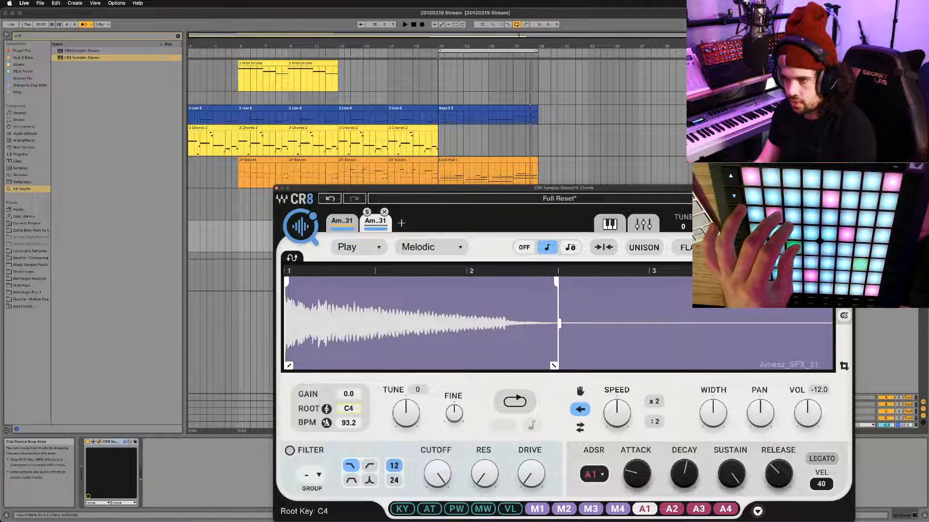
# Compare the forward and reversed CR8 sample slots by playing them, and close the sampler window
pyautogui.click(347, 220)
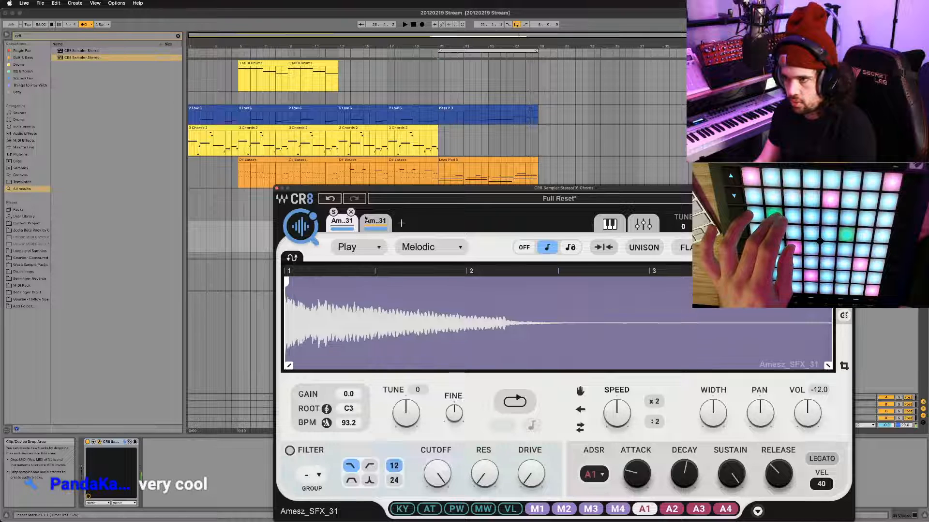
pyautogui.click(370, 220)
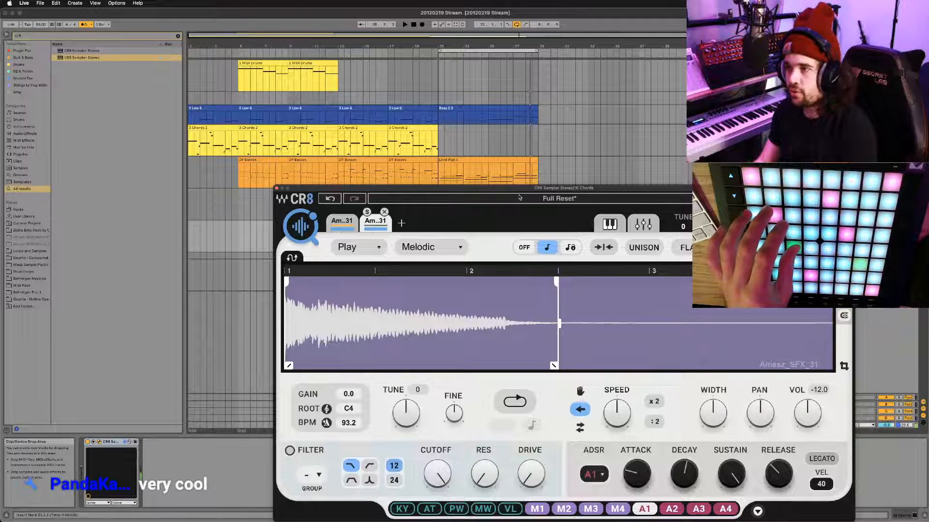
pyautogui.moveTo(518, 188); pyautogui.dragTo(510, 177)
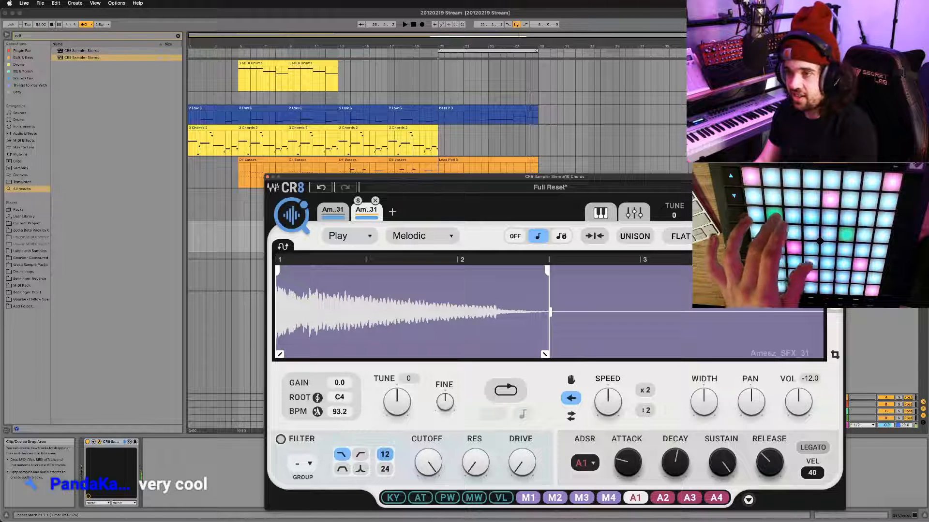
pyautogui.click(267, 177)
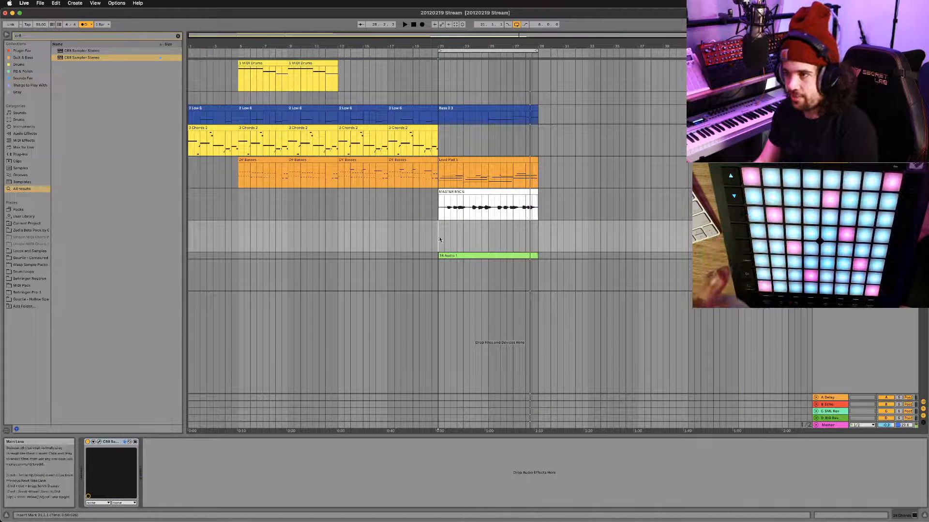
# Record a looped part with the CR8 sampler over bars 21 to 29, alternating long low and high notes
pyautogui.press('space')
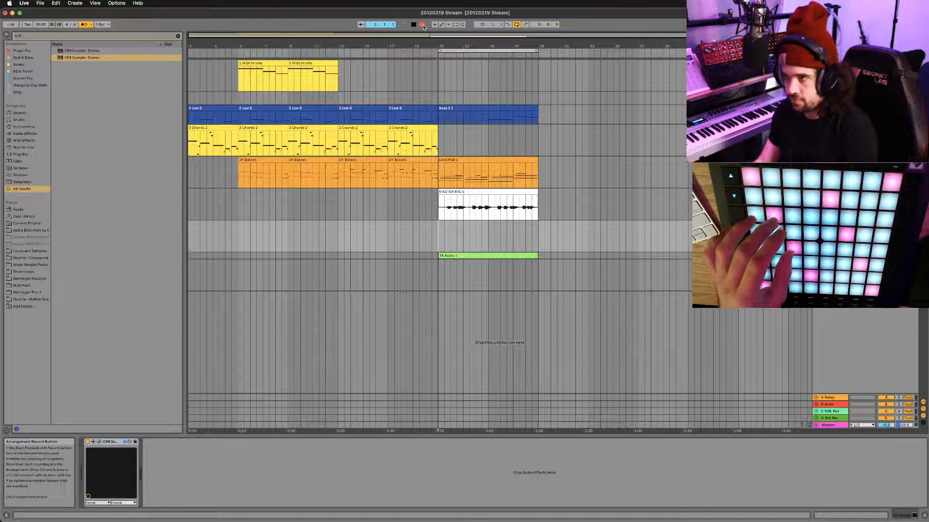
pyautogui.click(422, 25)
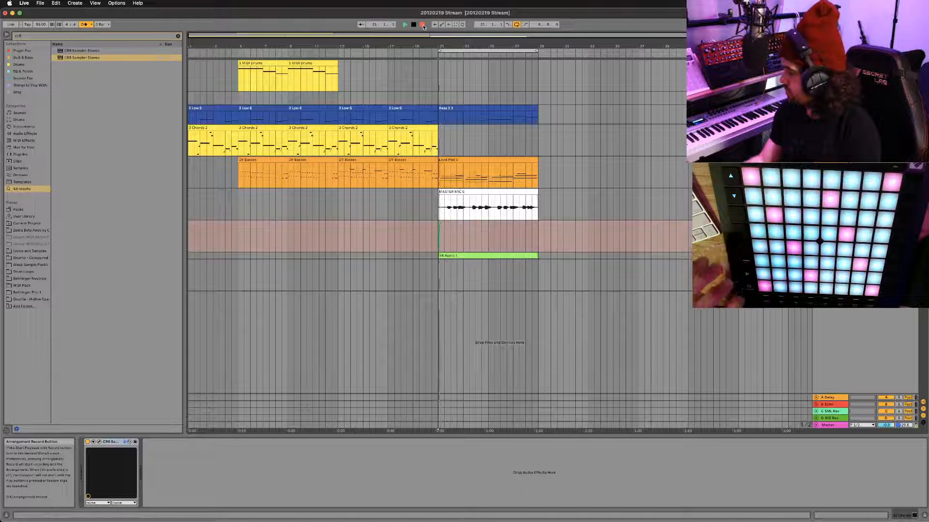
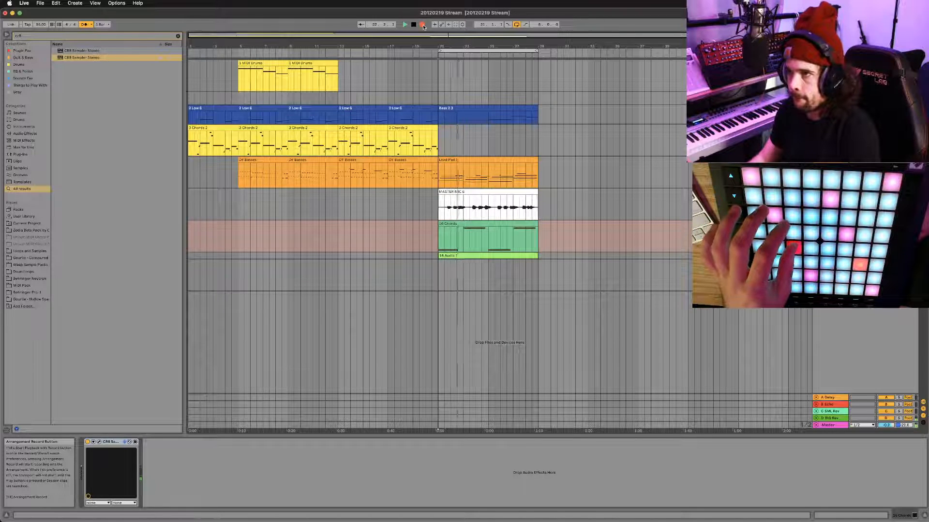
pyautogui.click(422, 25)
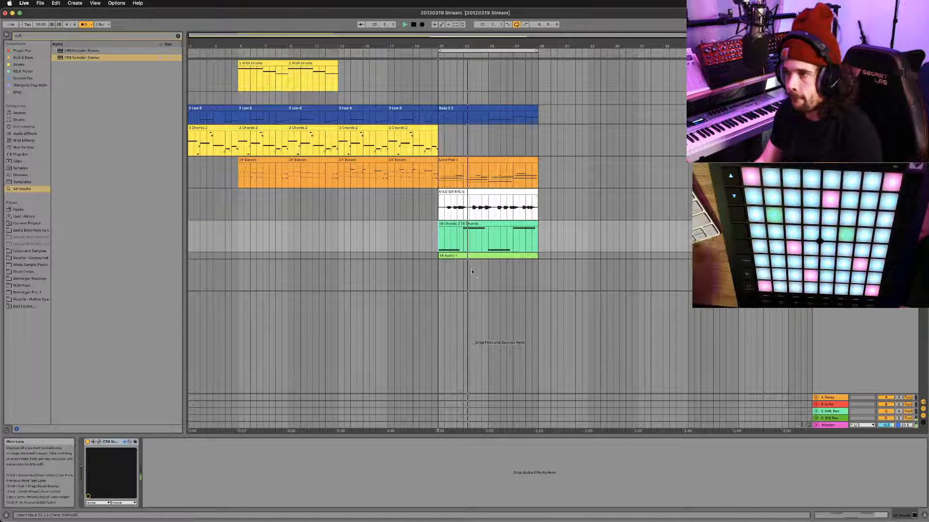
# Extend the longer green Chords clip back to bar 21, over the short clip at the start of the section
pyautogui.click(463, 238)
pyautogui.click(467, 224)
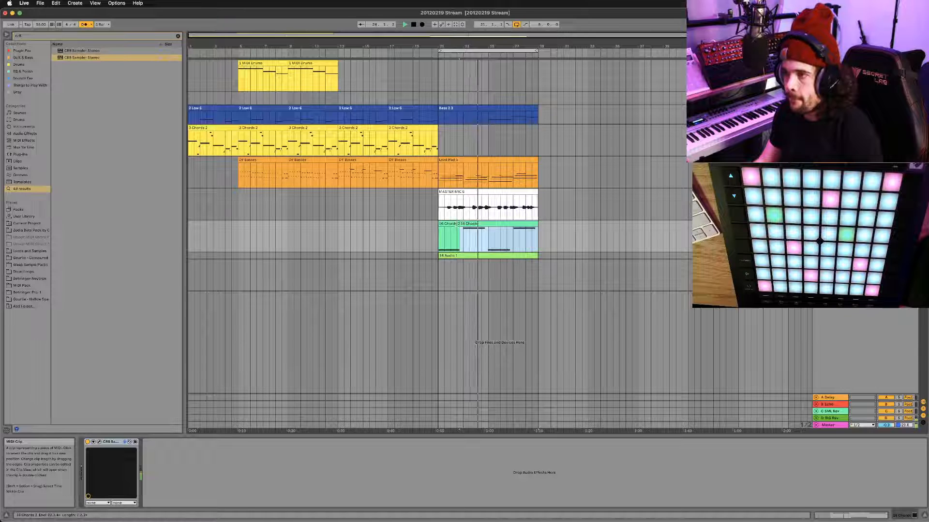
pyautogui.click(455, 224)
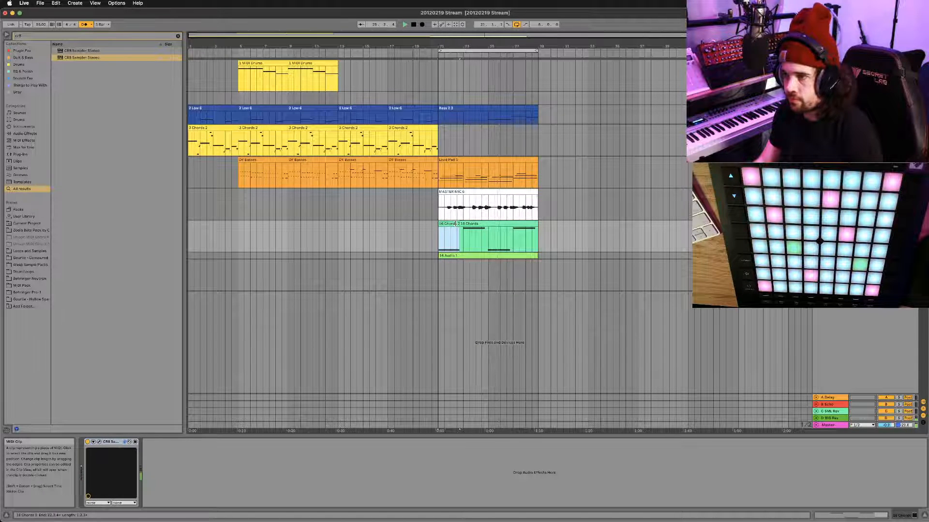
pyautogui.moveTo(456, 225); pyautogui.dragTo(439, 226)
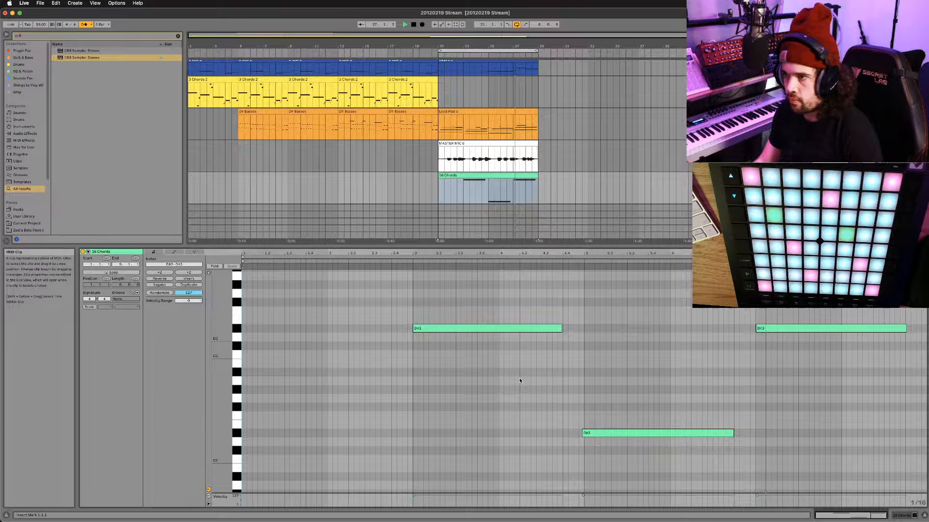
# Open the extended Chords clip for note editing and copy its long low note to the clip's start
pyautogui.doubleClick(440, 227)
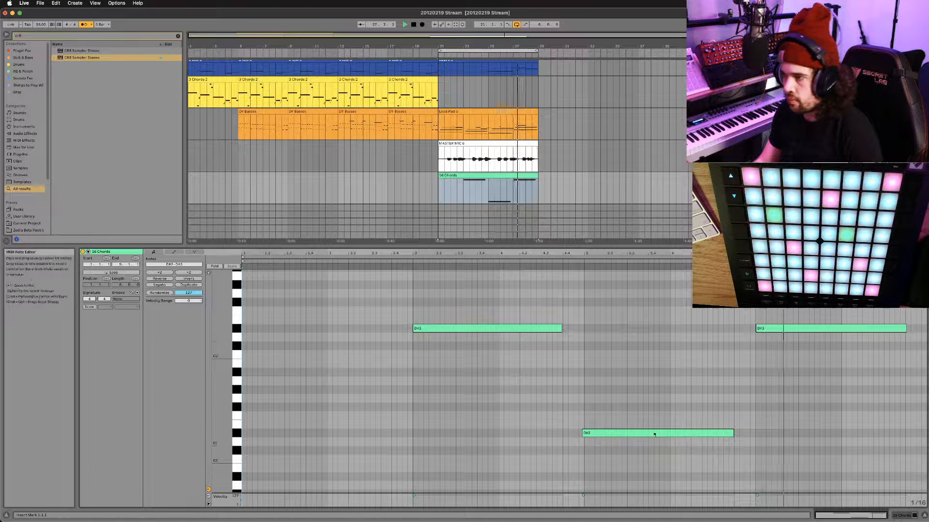
pyautogui.moveTo(654, 431); pyautogui.dragTo(318, 437)
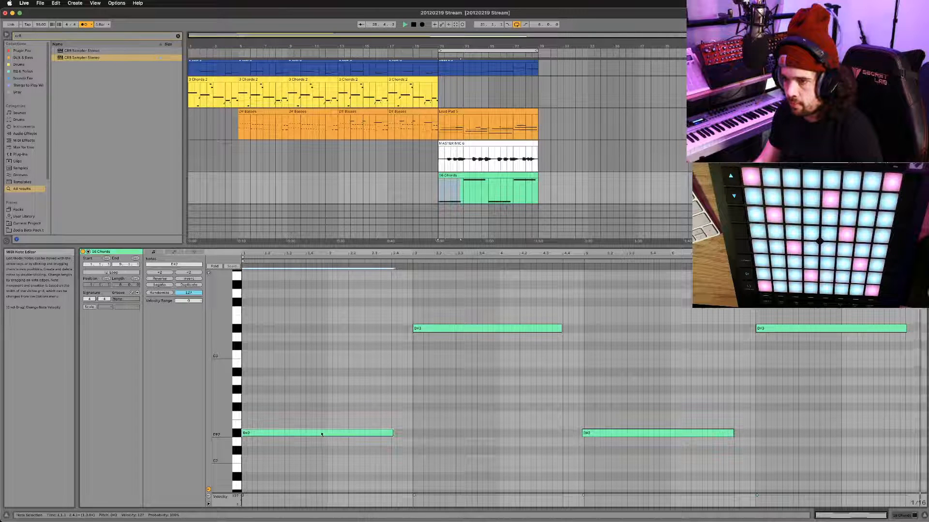
pyautogui.click(510, 197)
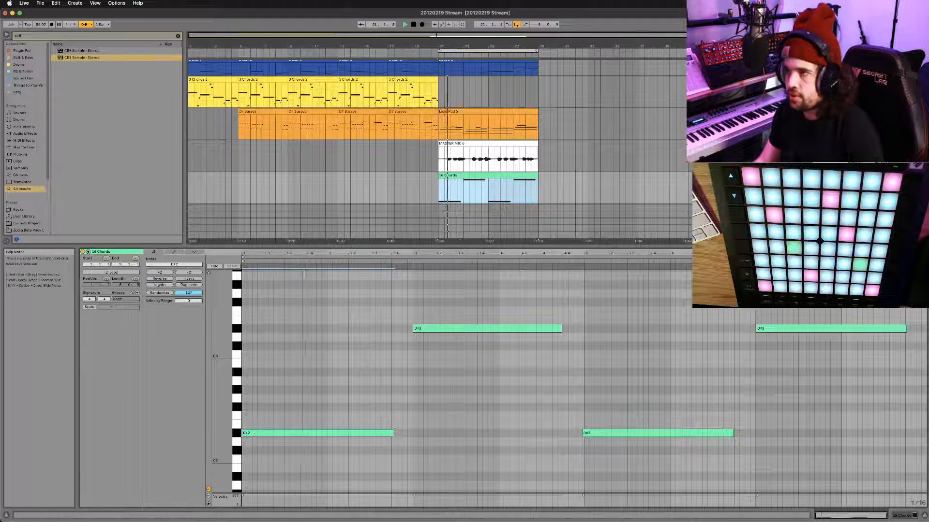
# Return to the Chords track's devices in the arrangement, reopen the CR8 sampler and reposition its window
pyautogui.hotkey('shift', 'Tab')
pyautogui.hotkey('shift', 'Tab')
pyautogui.press('Tab')
pyautogui.hotkey('shift', 'Tab')
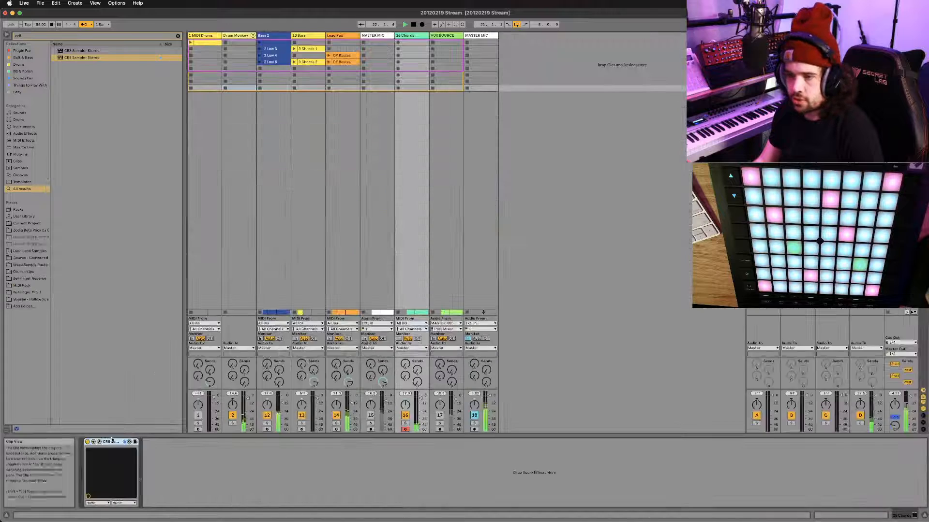
pyautogui.press('Tab')
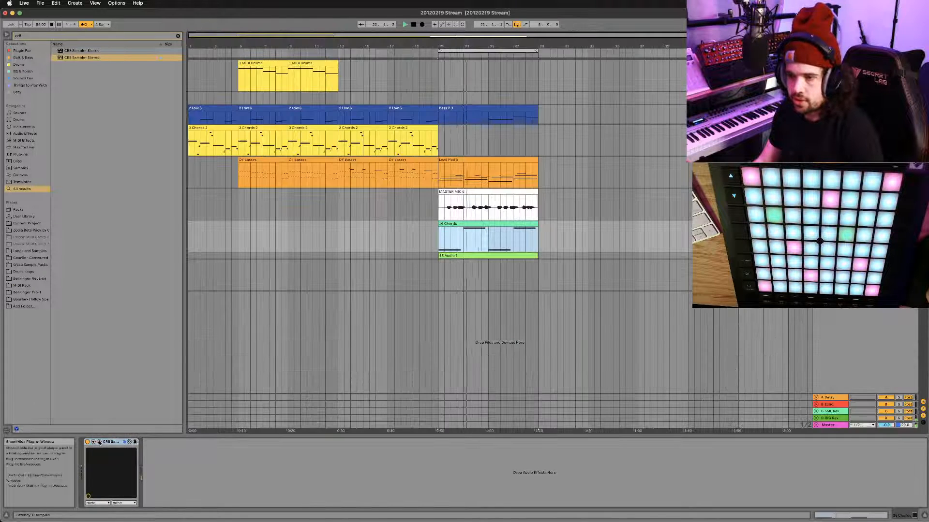
pyautogui.click(99, 441)
pyautogui.moveTo(476, 178); pyautogui.dragTo(291, 110)
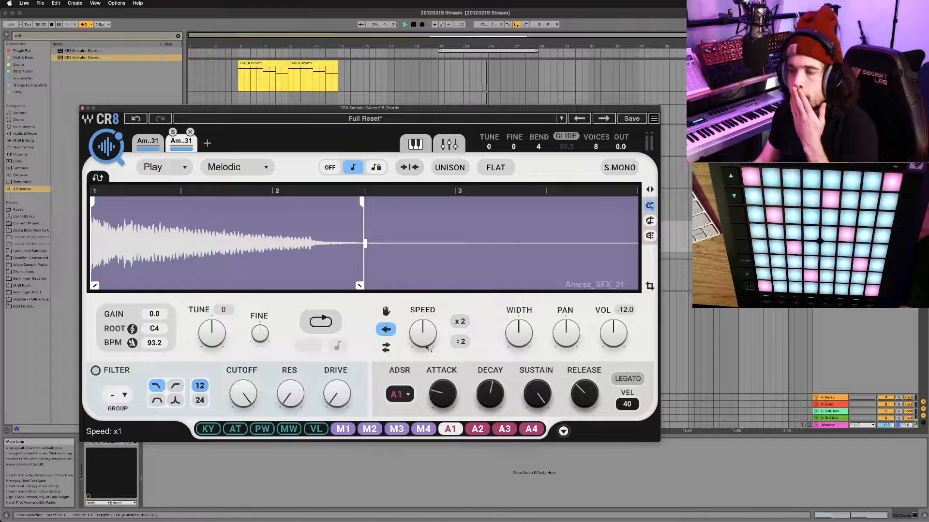
# Halve the playback speed of both Amesz_SFX_31 sample layers to :2
pyautogui.moveTo(426, 337); pyautogui.dragTo(426, 345)
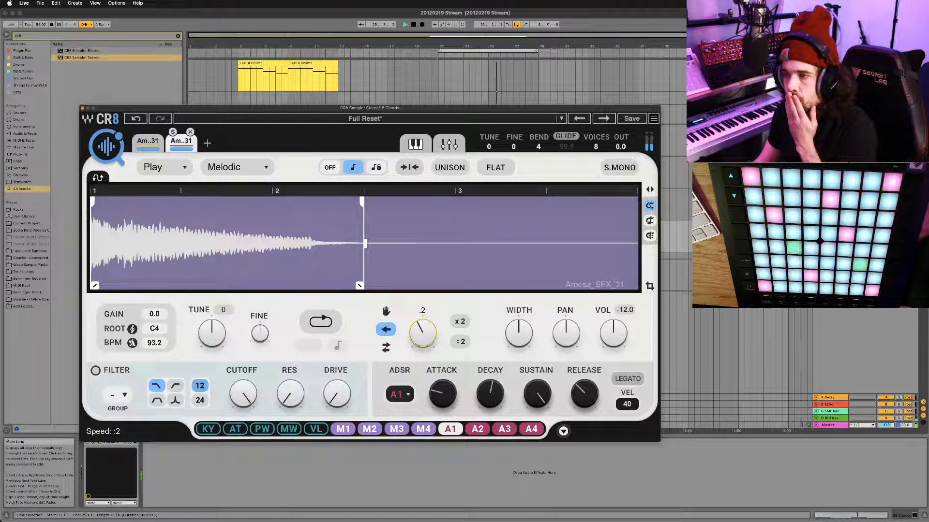
pyautogui.click(144, 140)
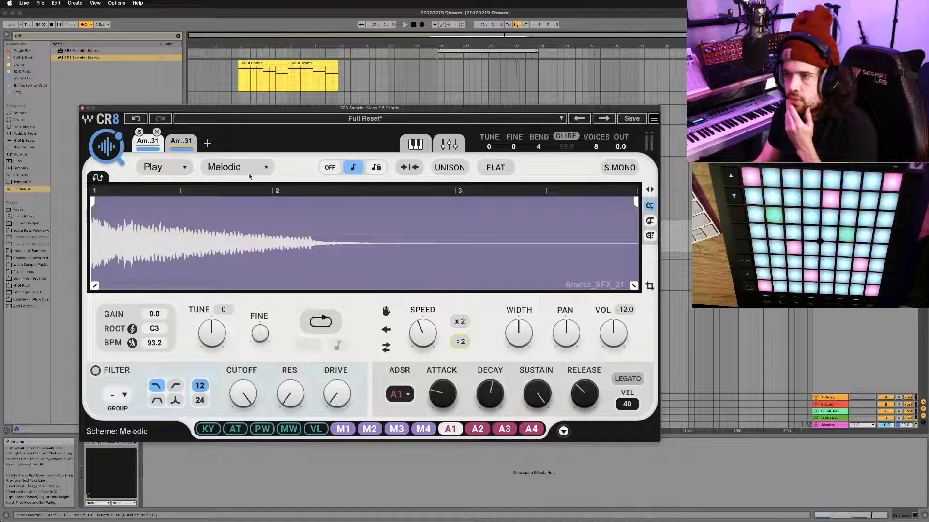
# Shorten the reversed second sample so it ends where the loud part of its tail stops, and add a short fade-out
pyautogui.click(178, 140)
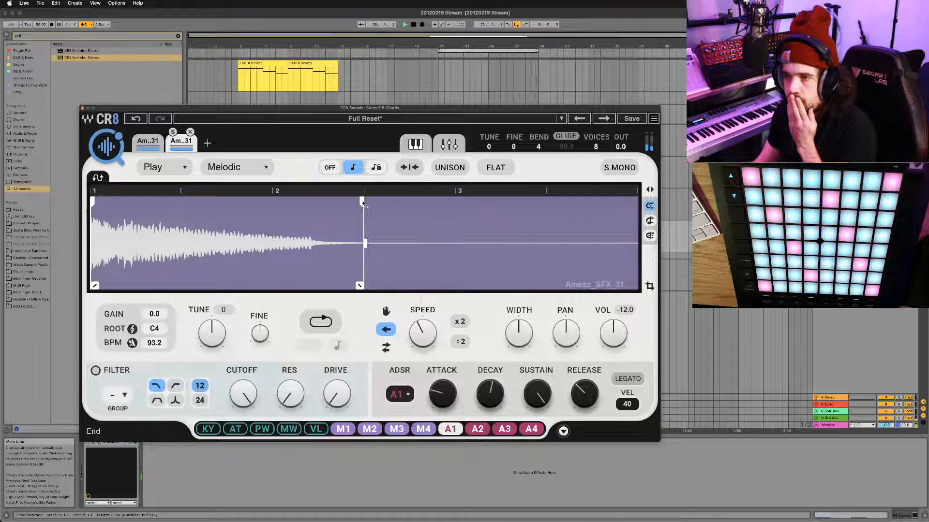
pyautogui.moveTo(364, 203); pyautogui.dragTo(296, 207)
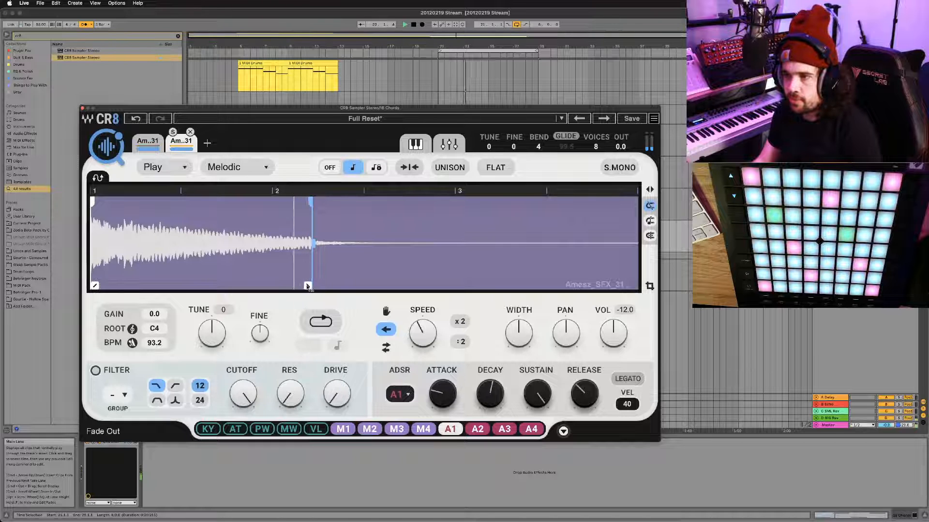
pyautogui.moveTo(307, 285); pyautogui.dragTo(296, 286)
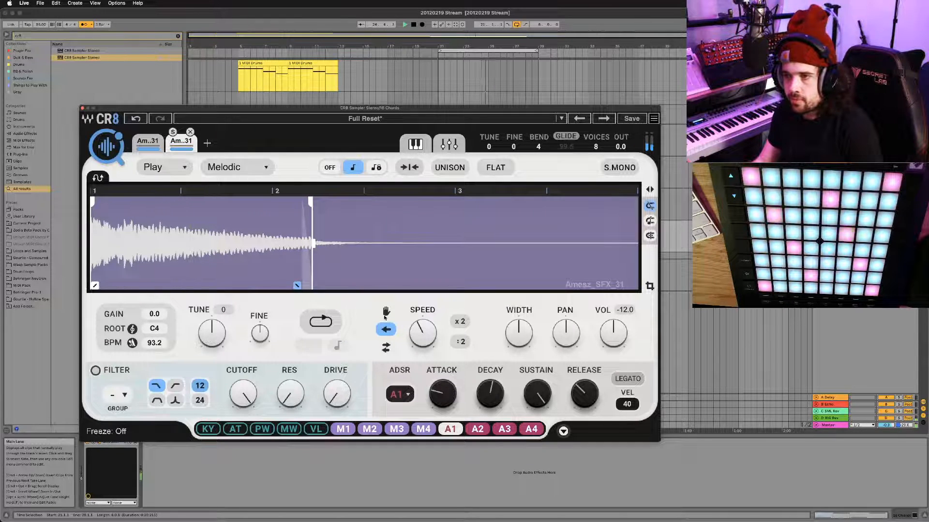
# Open the 16 Chords clip's notes and apply Legato to all of them so each extends to the next
pyautogui.press('super+alt+p')
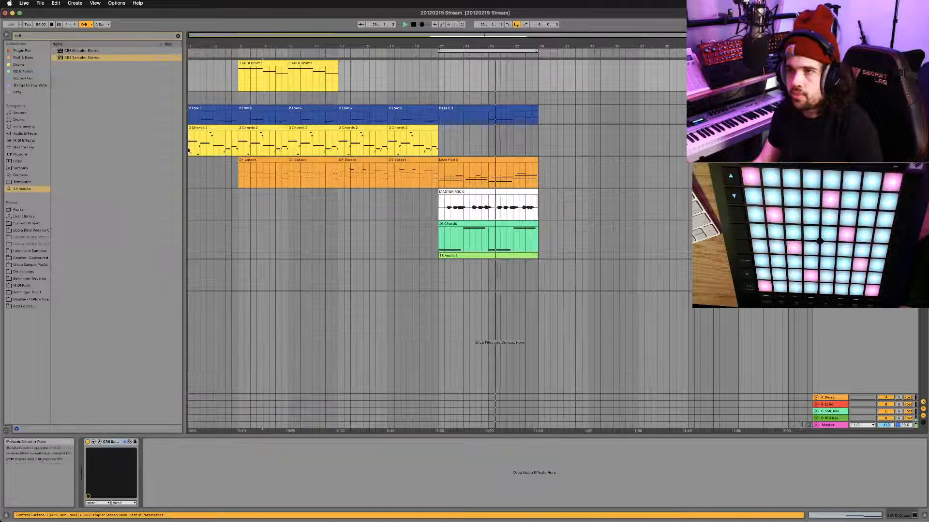
pyautogui.press('super+alt+p')
pyautogui.doubleClick(507, 225)
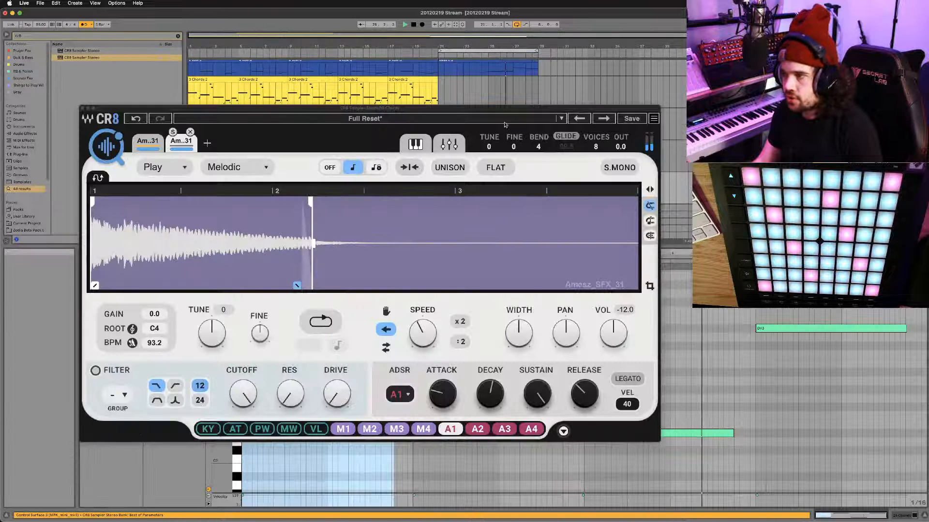
pyautogui.click(83, 108)
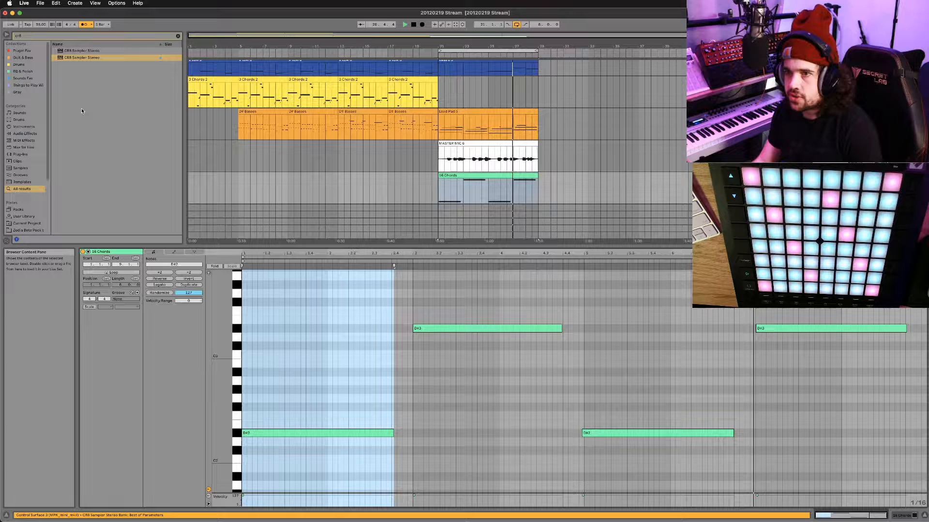
pyautogui.click(462, 368)
pyautogui.press('super+a')
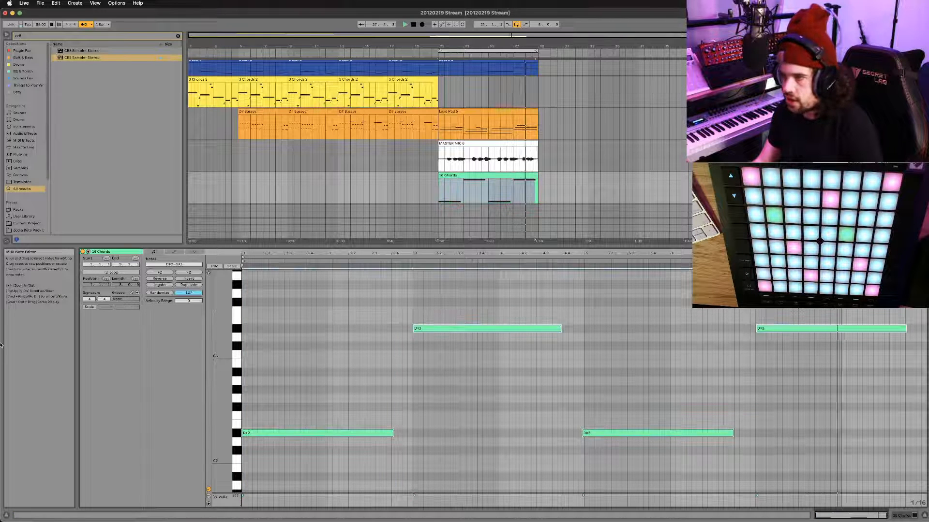
pyautogui.click(157, 285)
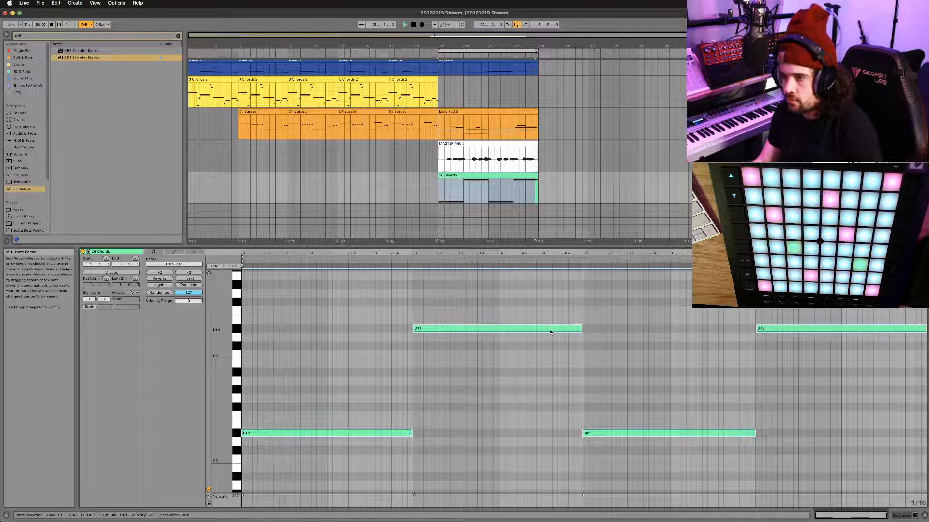
pyautogui.click(591, 336)
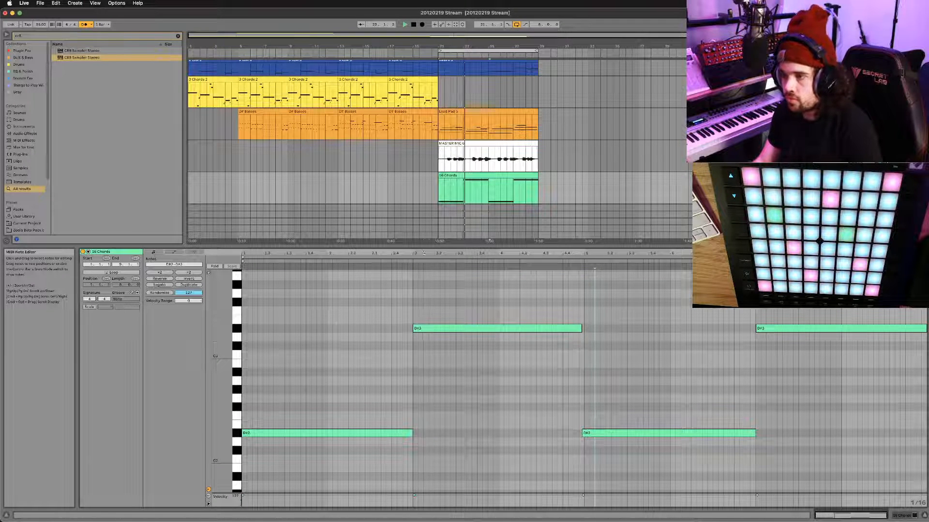
# In the chords track's CR8 mixer, pan the first sample layer to 24.4 and the second layer to the opposite side
pyautogui.click(493, 199)
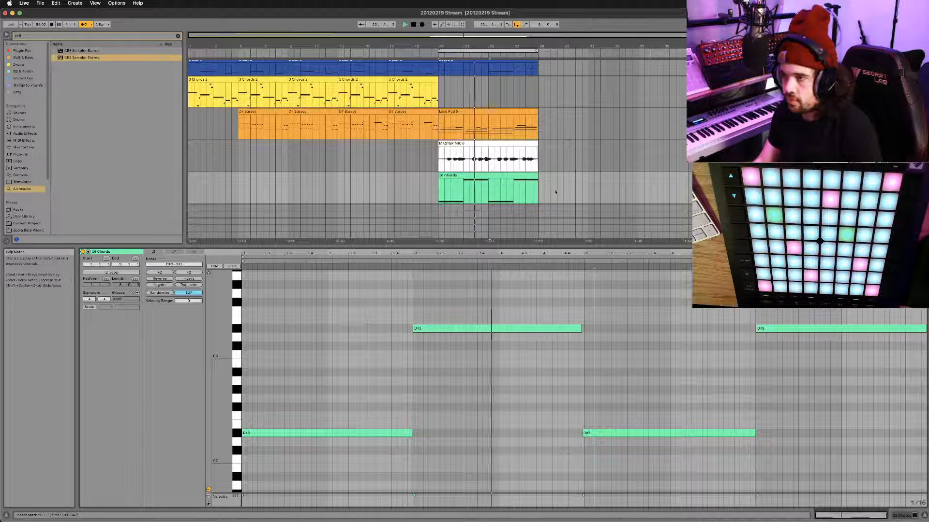
pyautogui.hotkey('shift', 'Tab')
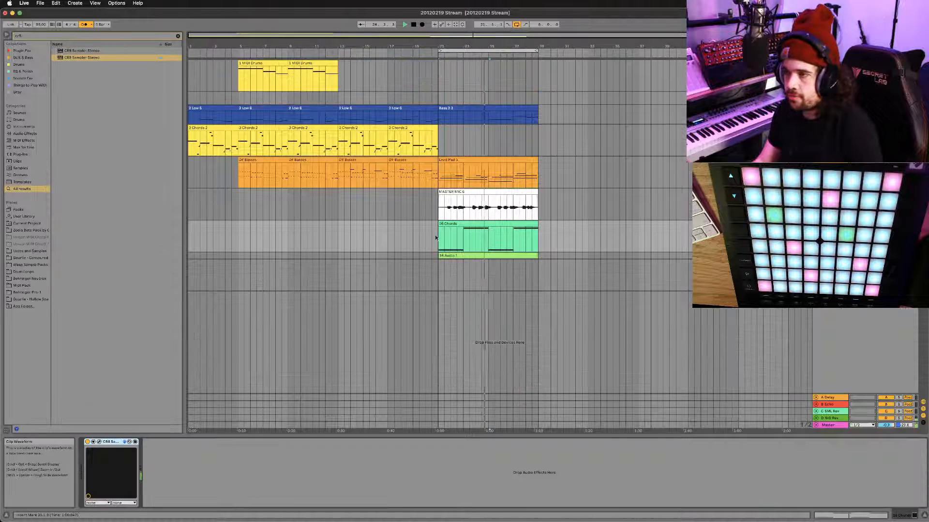
pyautogui.click(99, 443)
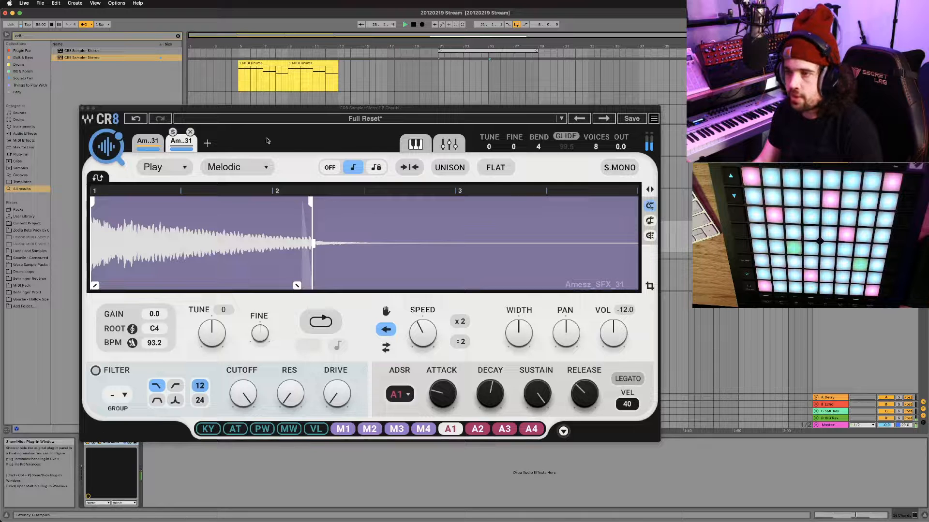
pyautogui.click(414, 143)
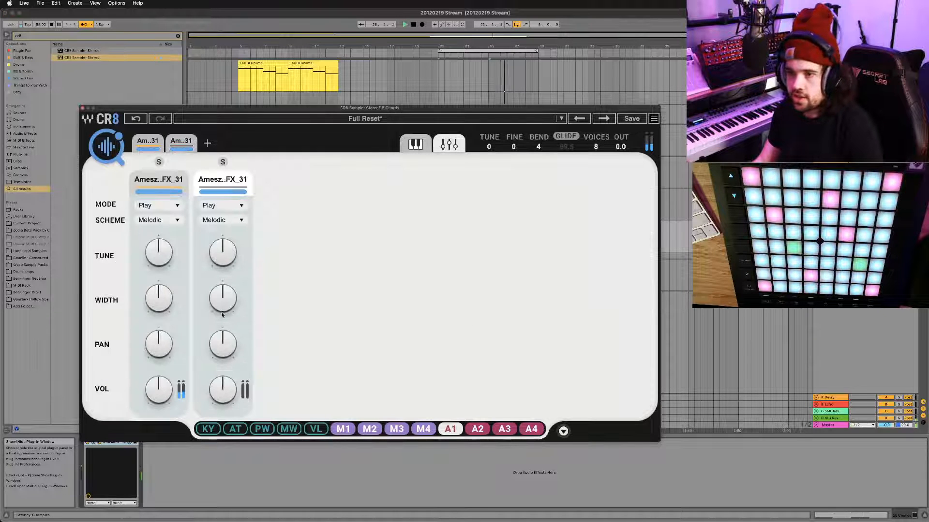
pyautogui.moveTo(223, 344); pyautogui.dragTo(170, 350)
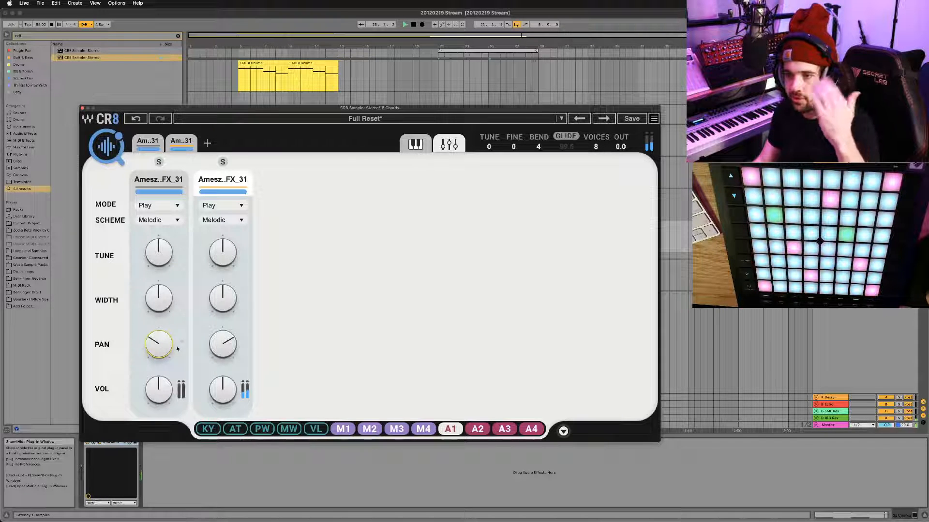
pyautogui.moveTo(178, 348); pyautogui.dragTo(227, 358)
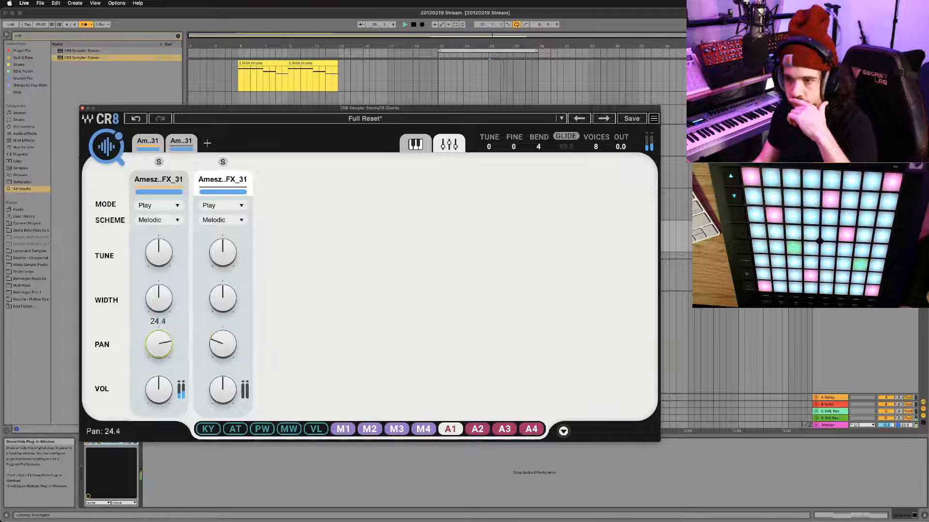
# Add a short fade-in to the first sample layer and lengthen its amplitude release, then close the sampler window
pyautogui.click(148, 141)
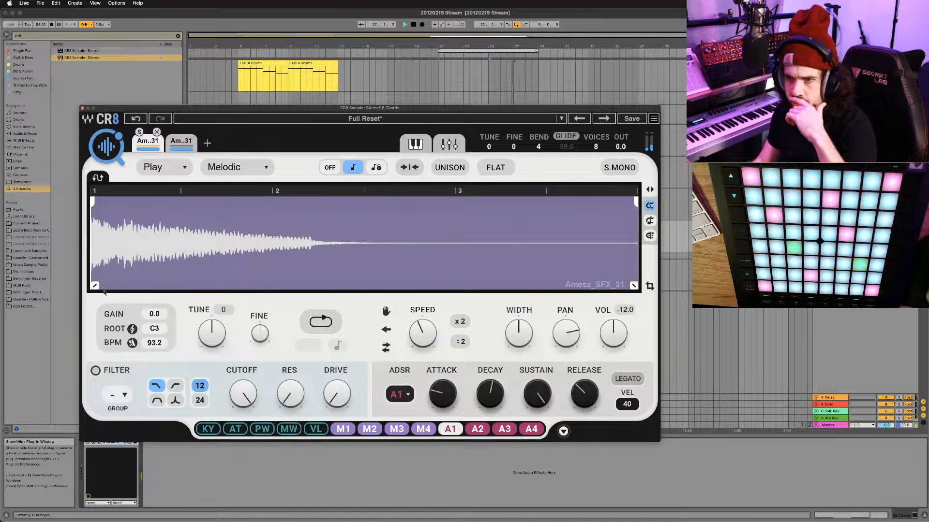
pyautogui.moveTo(95, 286); pyautogui.dragTo(103, 285)
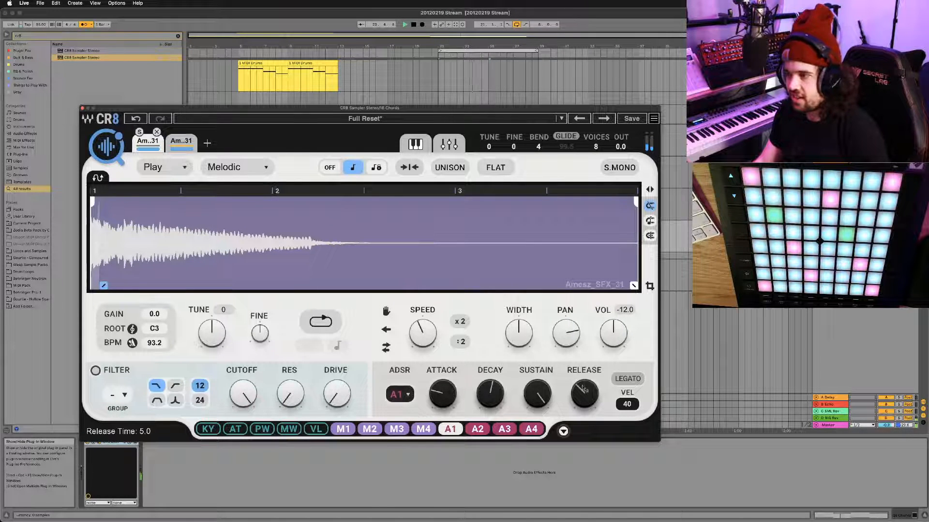
pyautogui.moveTo(582, 388); pyautogui.dragTo(583, 367)
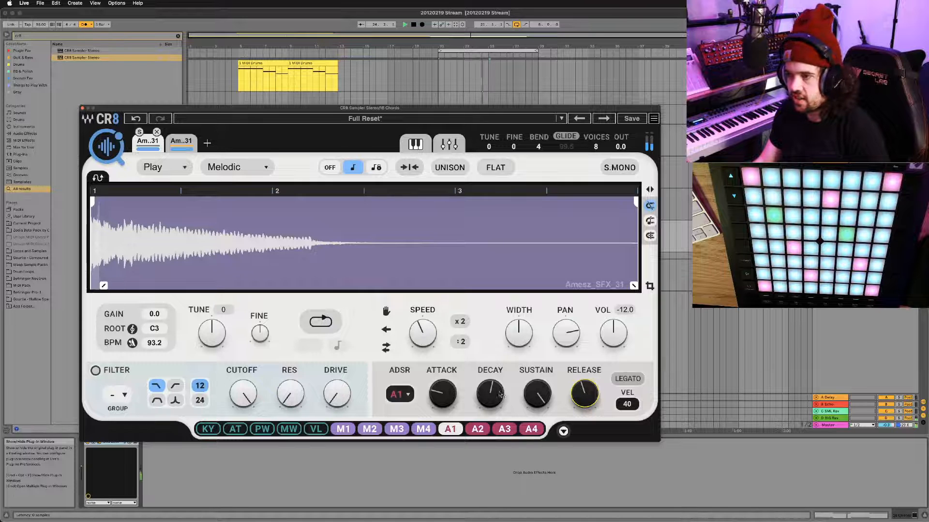
pyautogui.click(82, 109)
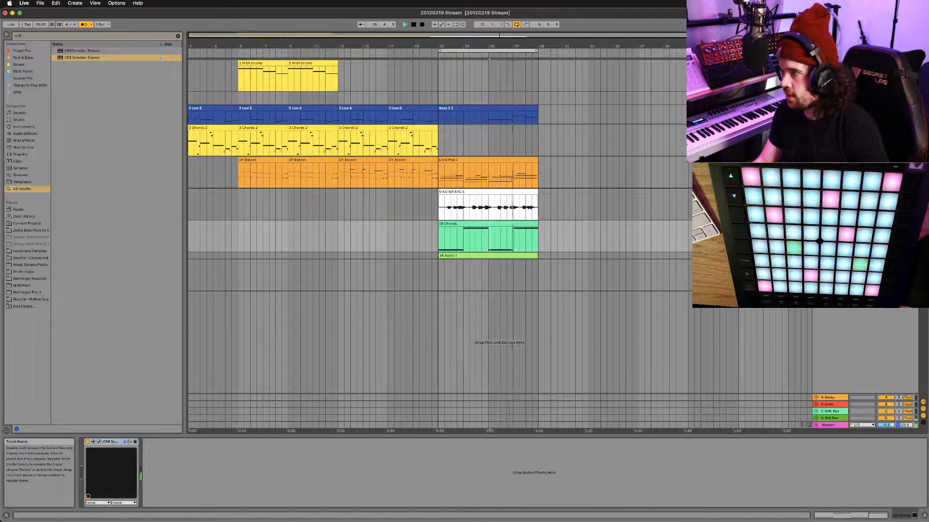
# Move the 16 Chords track above the MASTER MIC track and insert a new MIDI track directly below it
pyautogui.moveTo(830, 223); pyautogui.dragTo(830, 192)
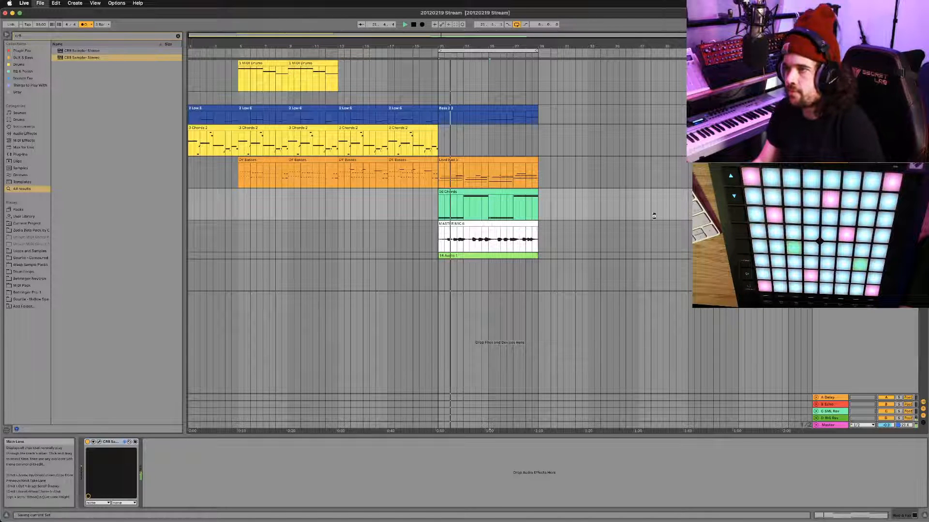
pyautogui.press('Up')
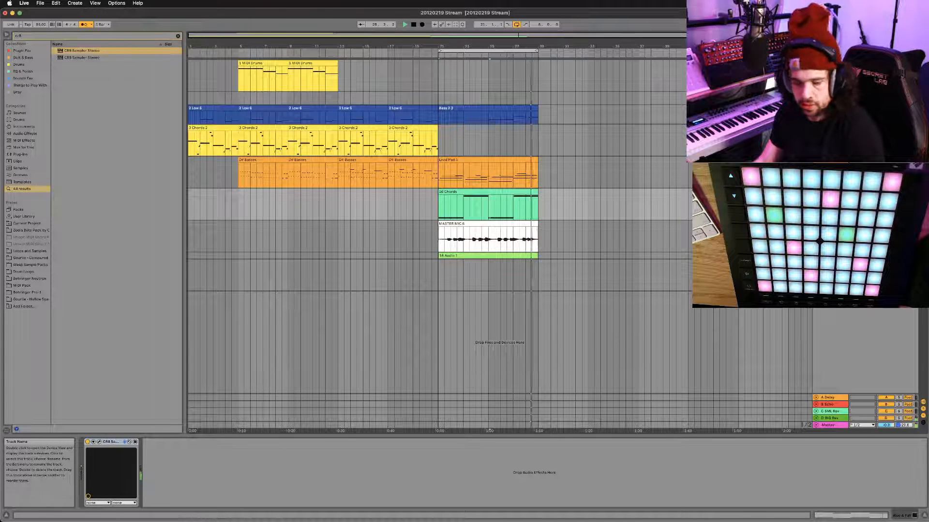
pyautogui.press('super+shift+t')
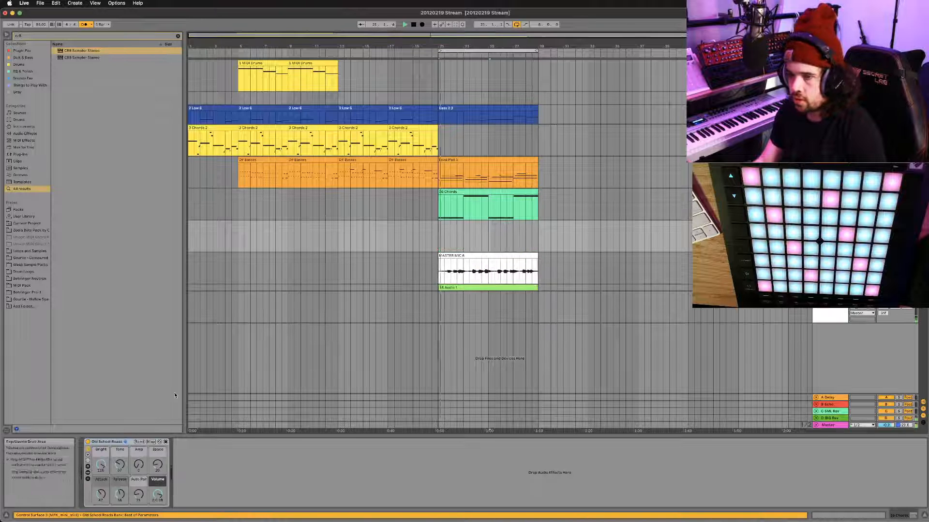
# Swap the new track's default Old School Roads instrument for CR8 Sampler Stereo, searching the browser for "cr8"
pyautogui.click(160, 442)
pyautogui.press('super+f')
pyautogui.write('cr')
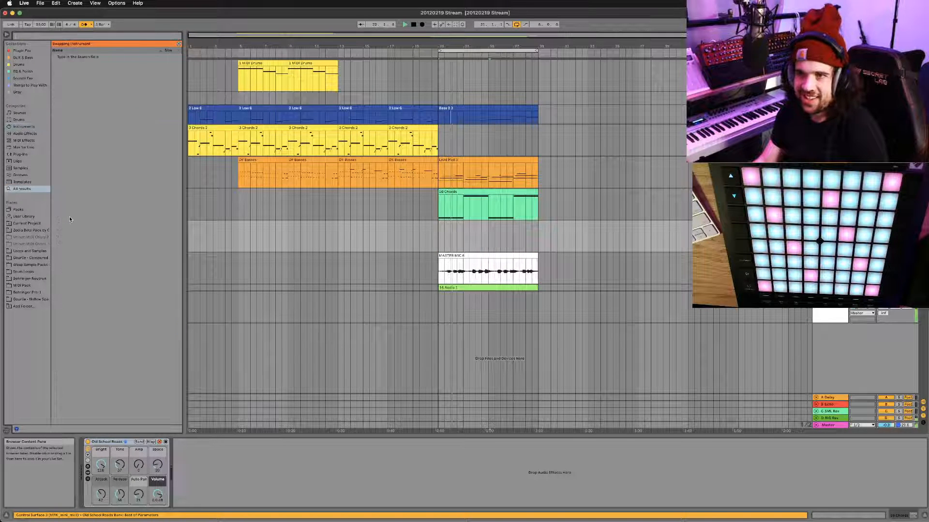
pyautogui.write('8')
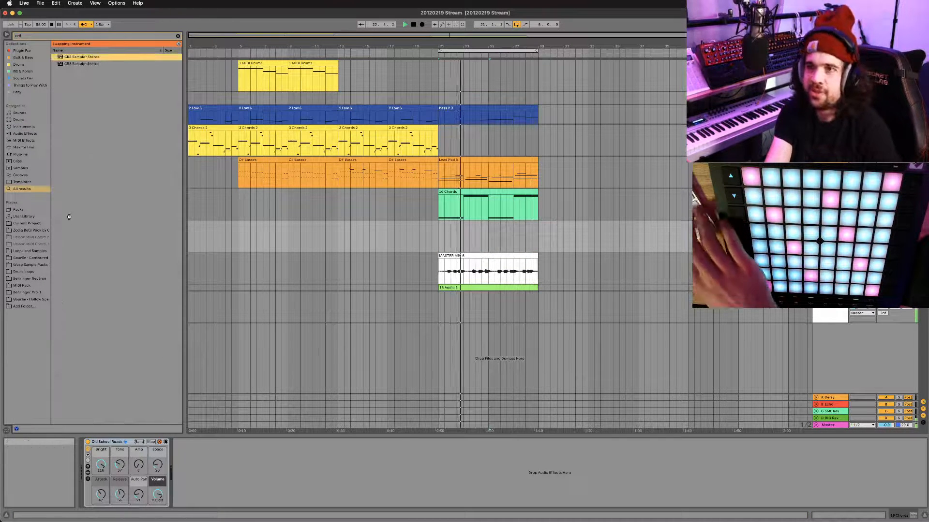
pyautogui.doubleClick(117, 58)
pyautogui.click(85, 14)
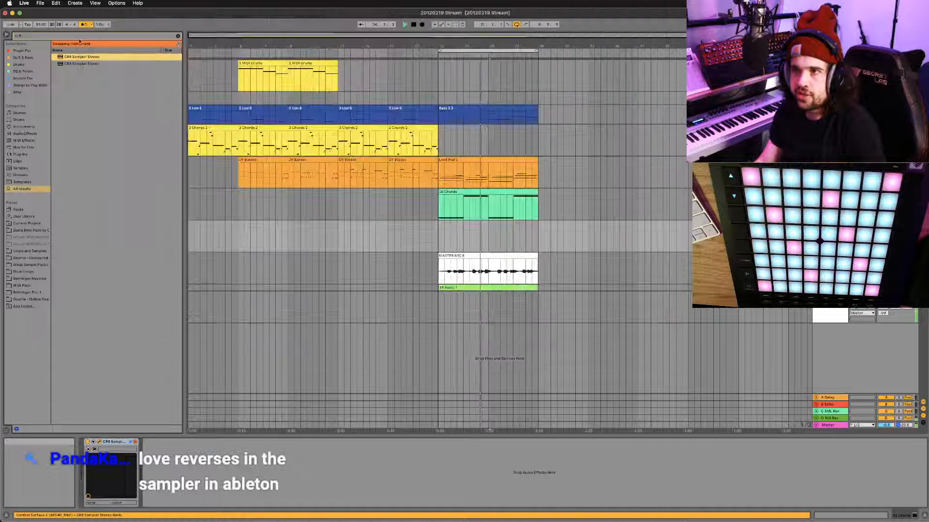
pyautogui.click(95, 63)
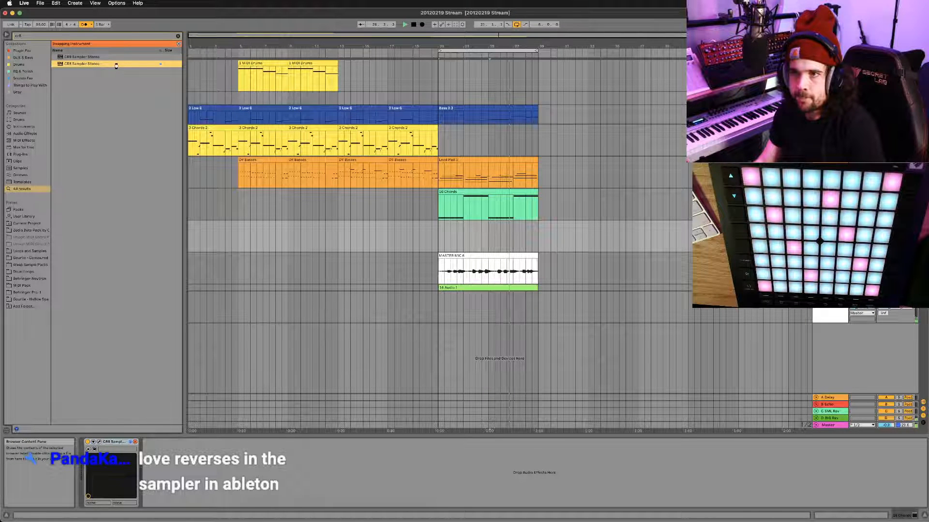
# Open the new track's CR8 Sampler, search its COSMOS sample finder for "synth", then close the finder
pyautogui.click(98, 442)
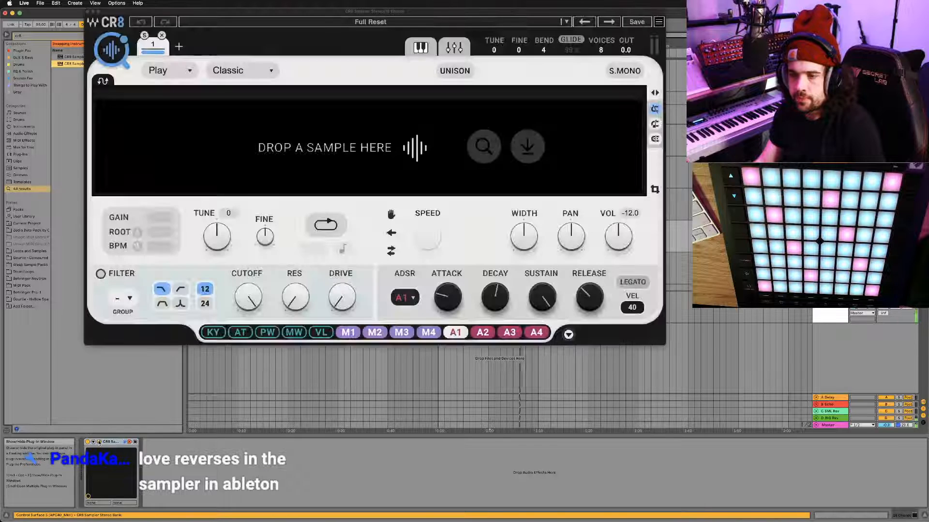
pyautogui.moveTo(203, 11); pyautogui.dragTo(159, 171)
pyautogui.click(73, 209)
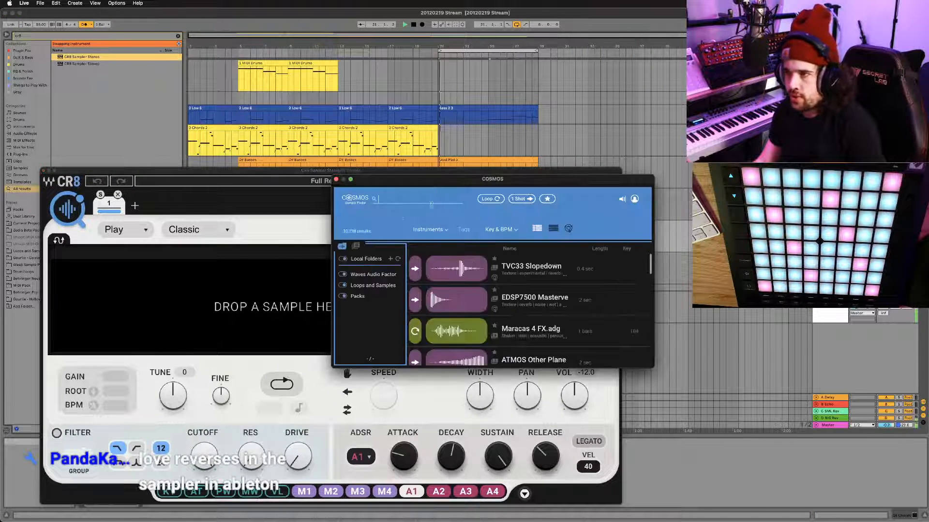
pyautogui.write('s')
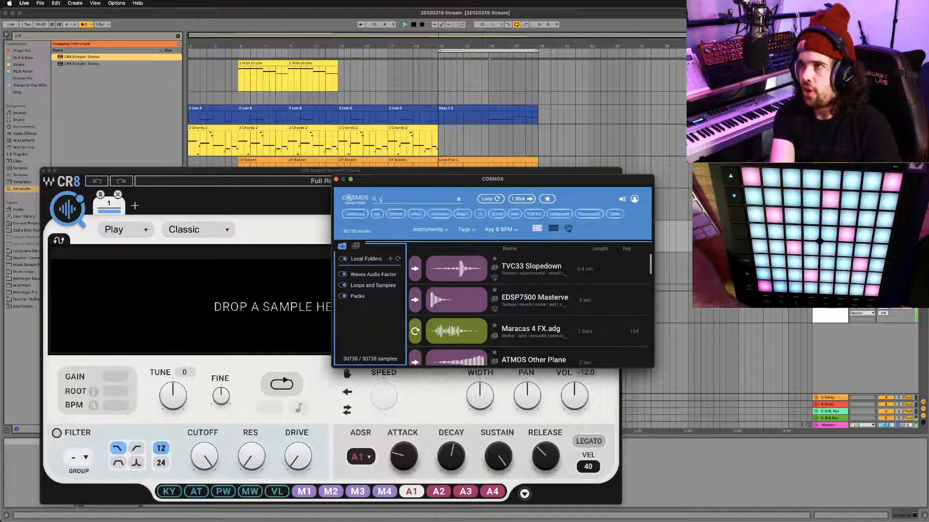
pyautogui.write('ynth')
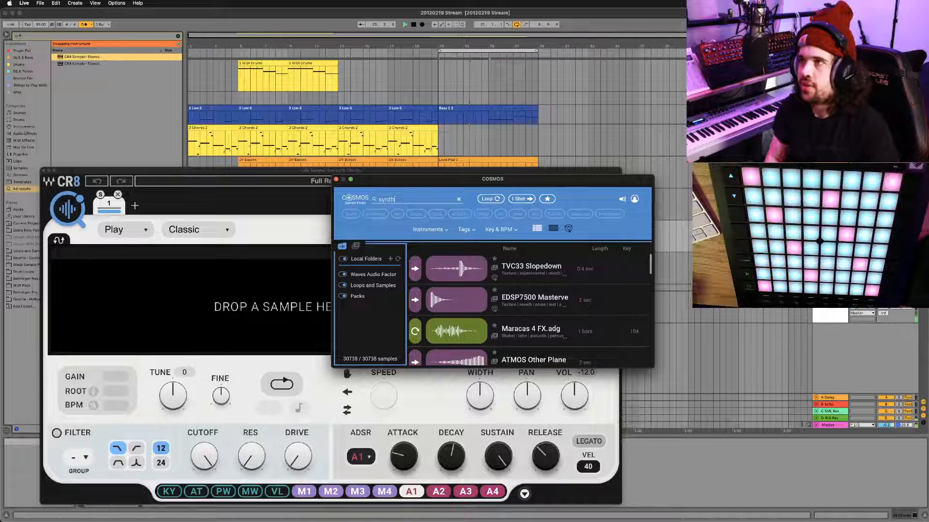
pyautogui.press('Return')
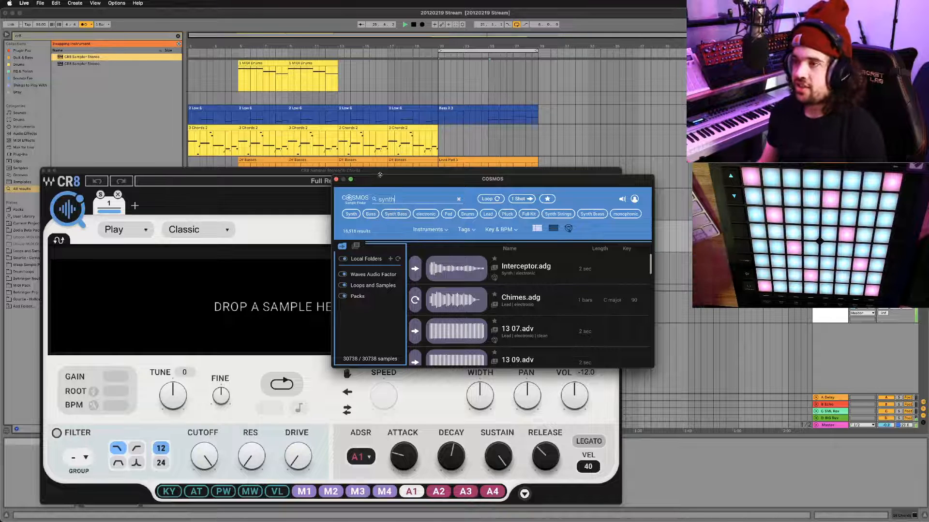
pyautogui.click(337, 180)
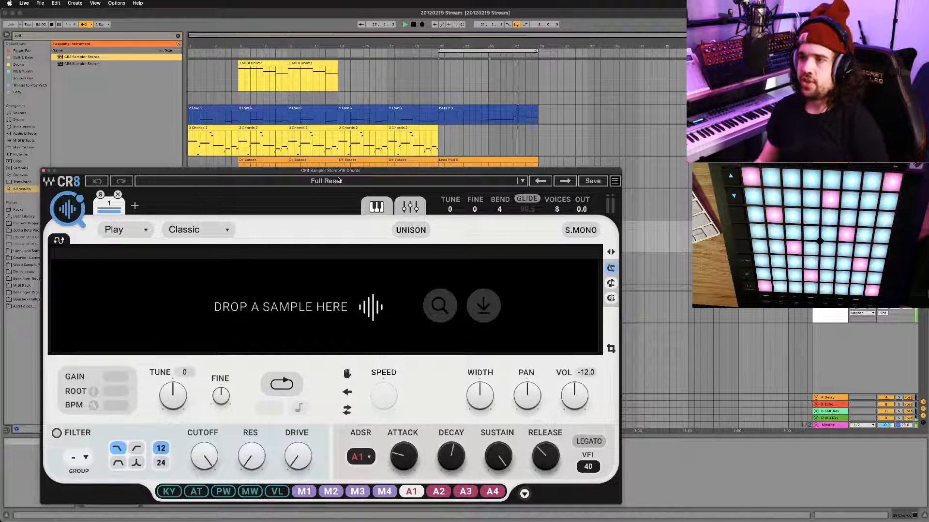
pyautogui.moveTo(338, 171); pyautogui.dragTo(337, 99)
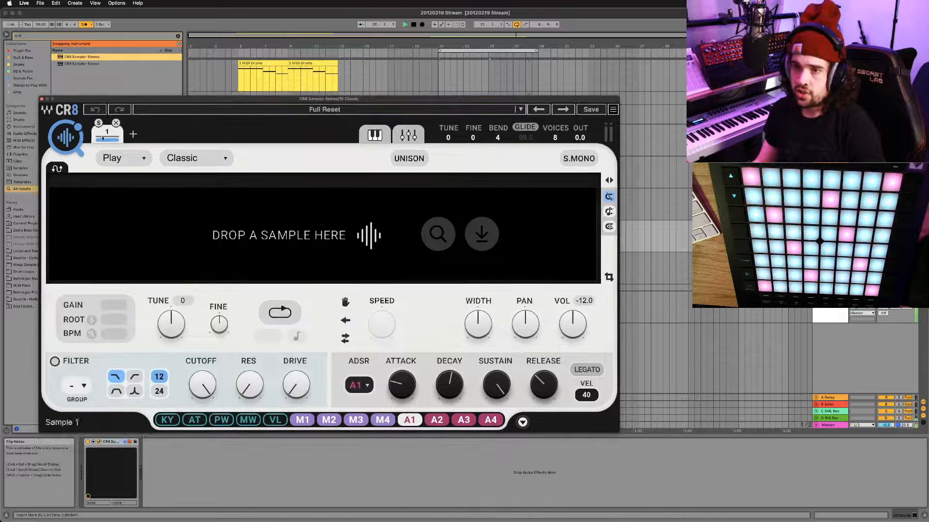
# Reopen and enlarge the COSMOS sample finder, then narrow the synth search to one-shots tagged Pluck and Synth
pyautogui.click(76, 140)
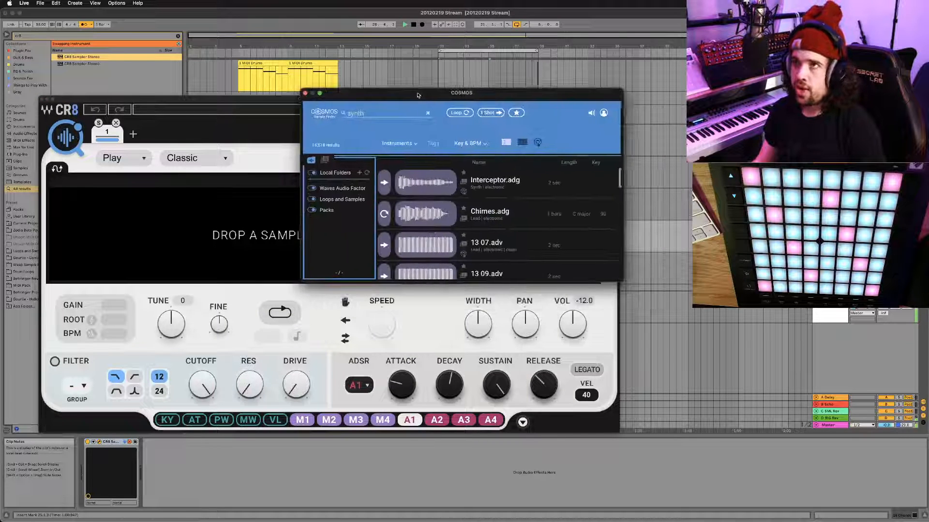
pyautogui.moveTo(622, 281); pyautogui.dragTo(717, 407)
pyautogui.moveTo(443, 97); pyautogui.dragTo(402, 99)
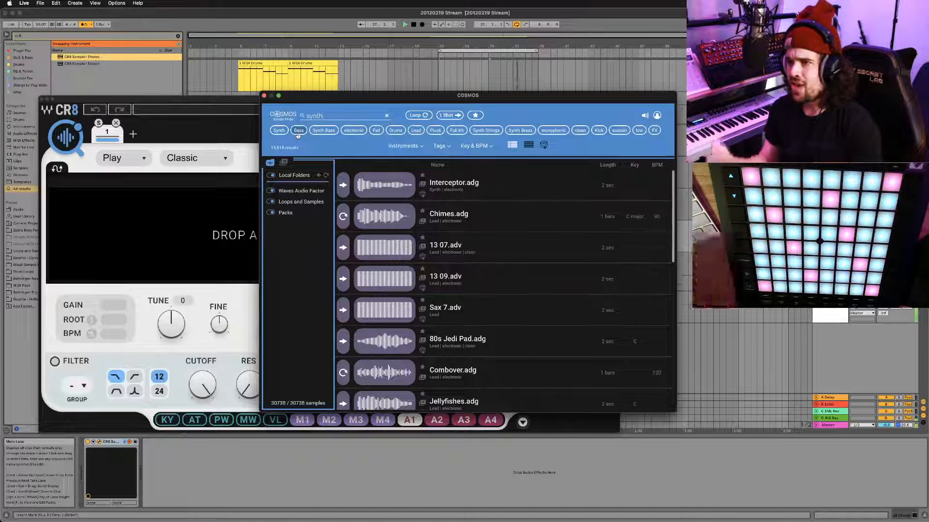
pyautogui.click(429, 129)
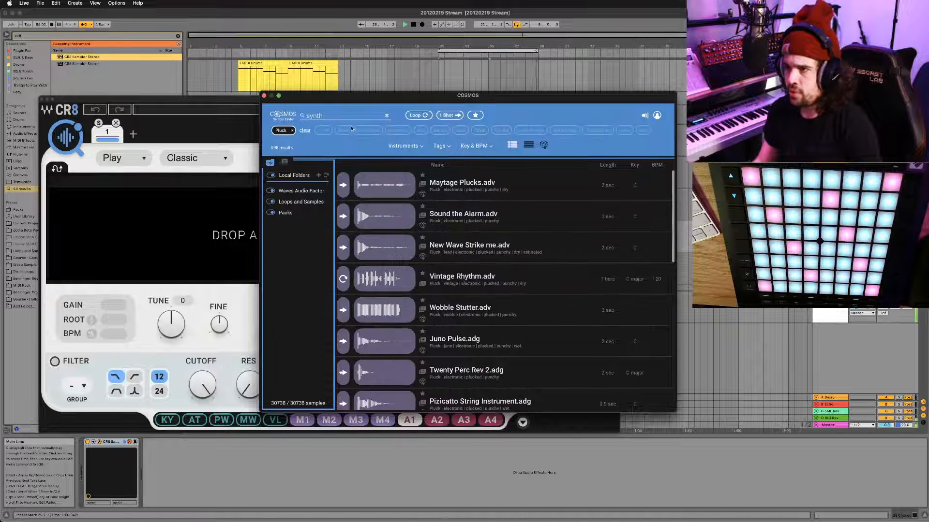
pyautogui.click(323, 130)
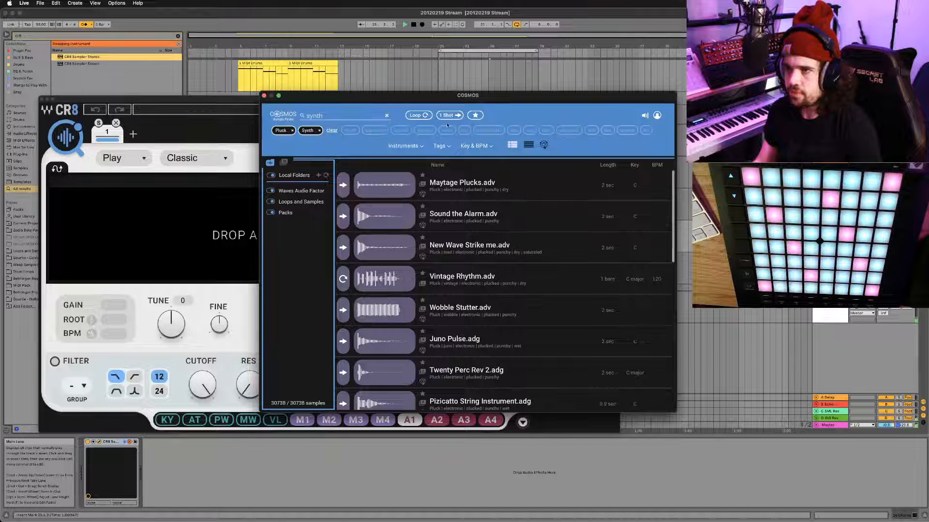
pyautogui.click(448, 115)
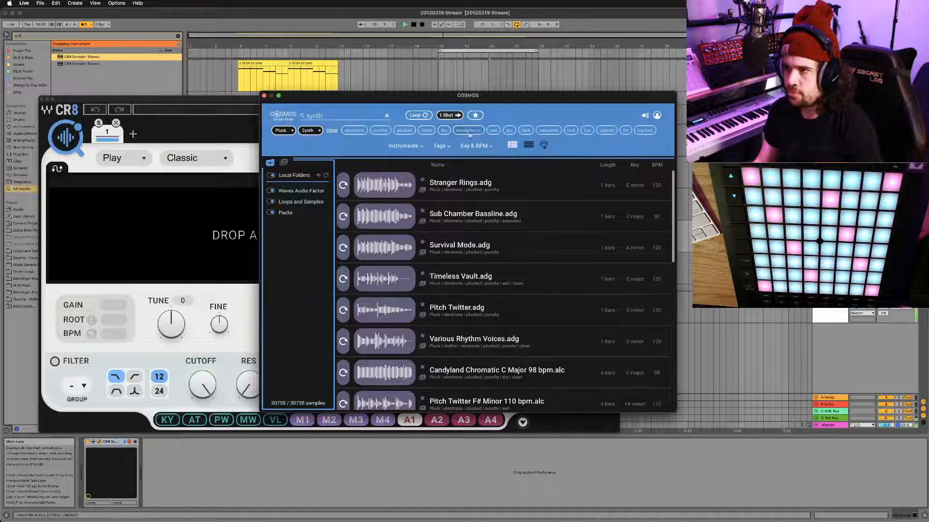
# Audition the filtered one-shots in COSMOS's map view, load Gourlie-Daddy Pluck-C-120 into the sampler, and close the finder
pyautogui.click(544, 145)
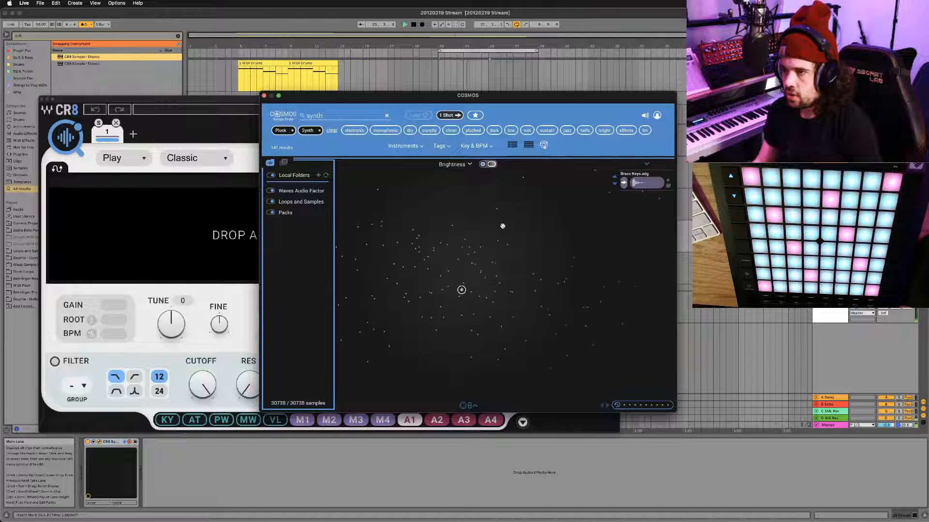
pyautogui.moveTo(458, 293)
pyautogui.mouseDown()
pyautogui.moveTo(455, 265)
pyautogui.moveTo(418, 247)
pyautogui.moveTo(396, 243)
pyautogui.moveTo(356, 259)
pyautogui.mouseUp()
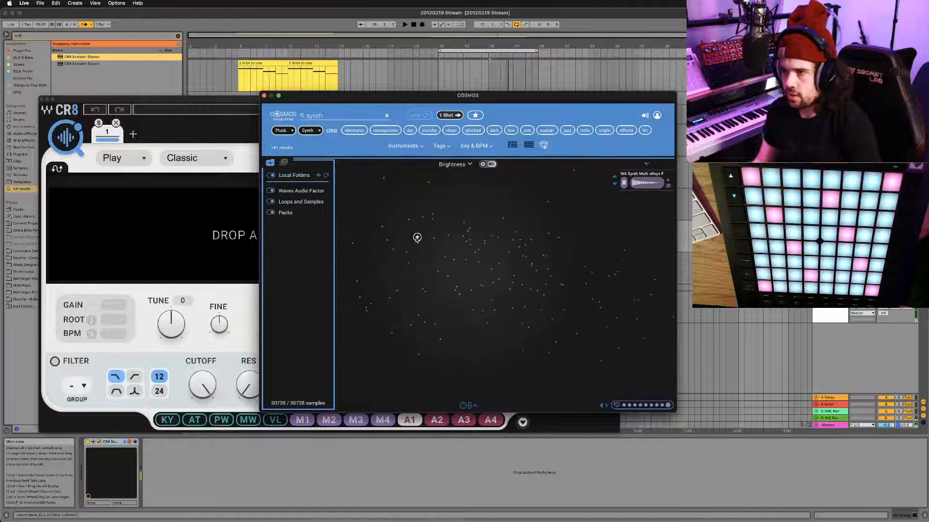
pyautogui.moveTo(410, 263); pyautogui.dragTo(535, 317)
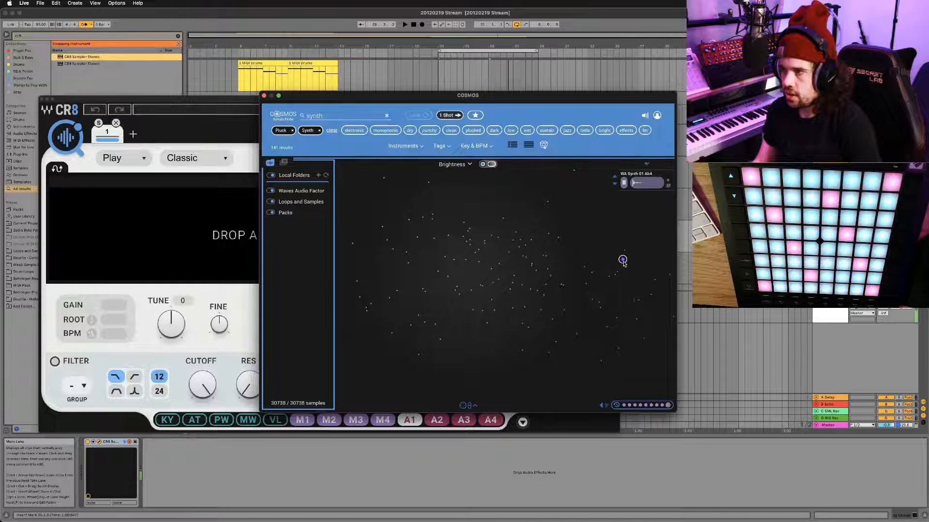
pyautogui.click(635, 305)
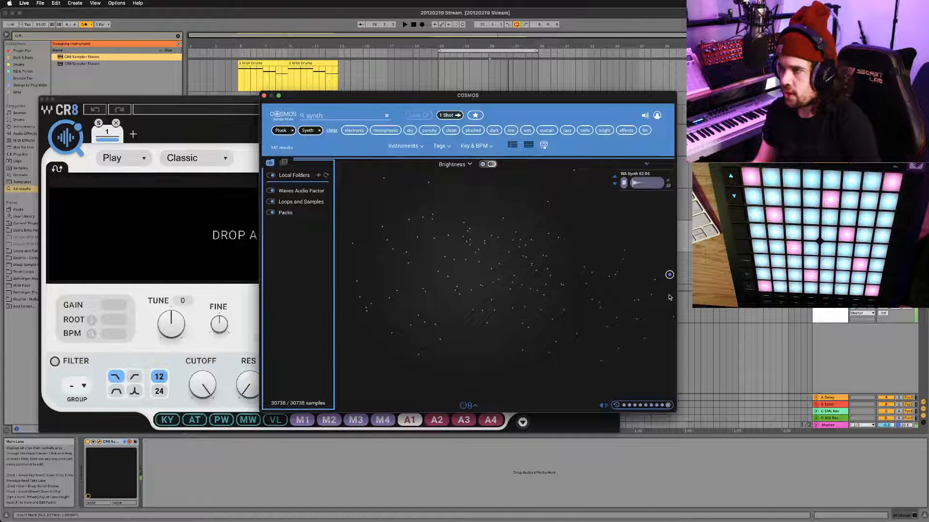
pyautogui.click(644, 338)
pyautogui.click(643, 339)
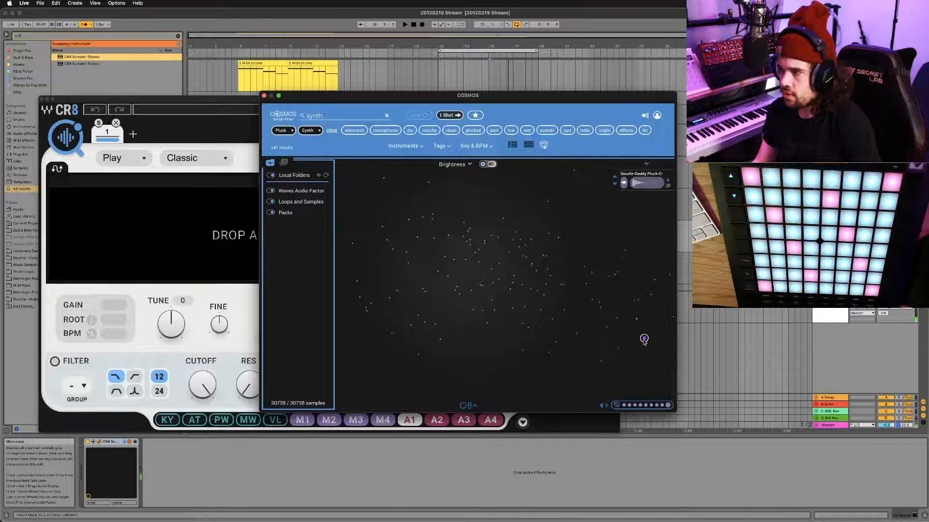
pyautogui.click(640, 177)
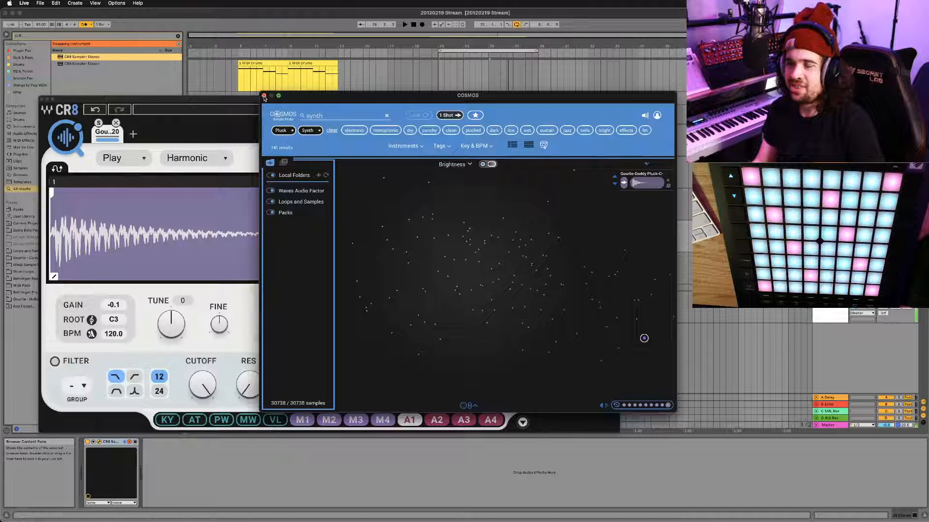
pyautogui.click(264, 97)
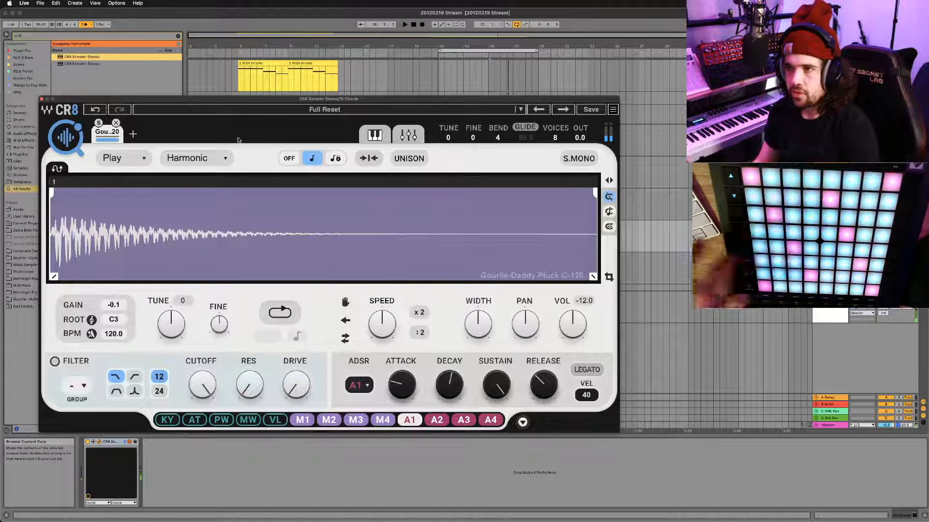
# Save the Live set, then lower the pluck sample's filter cutoff to about 1294 and assign M1 to modulate it
pyautogui.moveTo(225, 99); pyautogui.dragTo(297, 79)
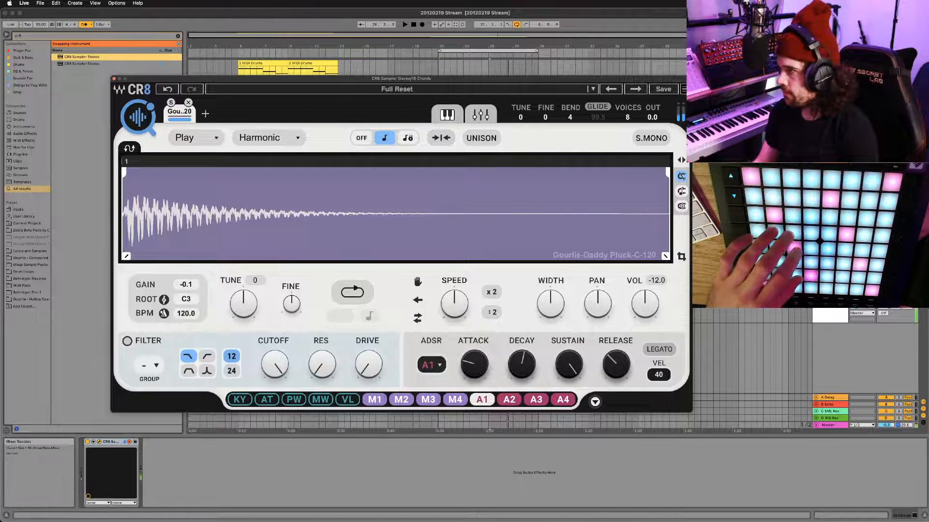
pyautogui.moveTo(883, 313); pyautogui.dragTo(883, 303)
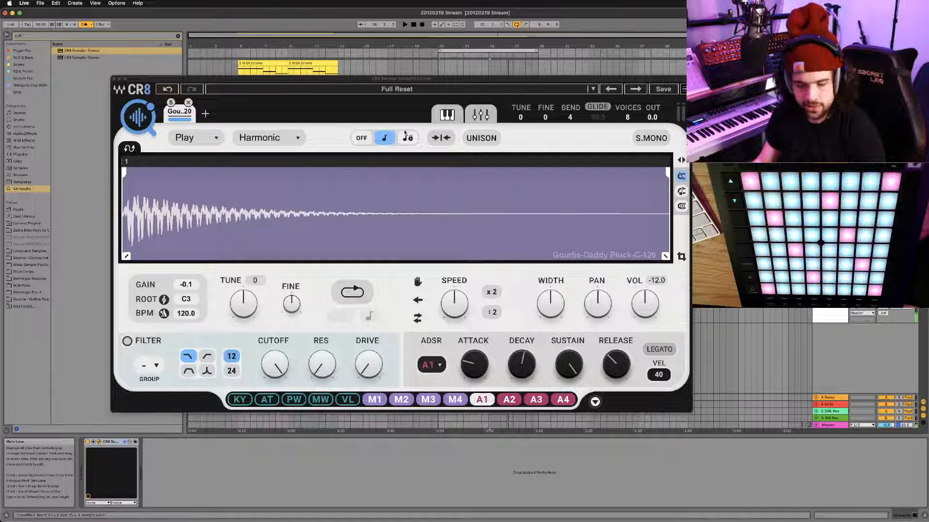
pyautogui.press('super+s')
pyautogui.moveTo(353, 79); pyautogui.dragTo(376, 80)
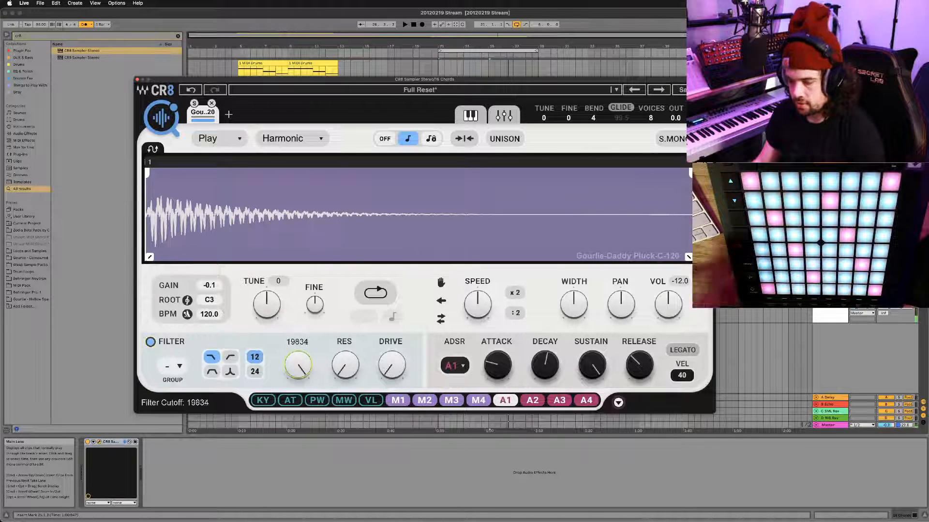
pyautogui.moveTo(300, 365); pyautogui.dragTo(300, 390)
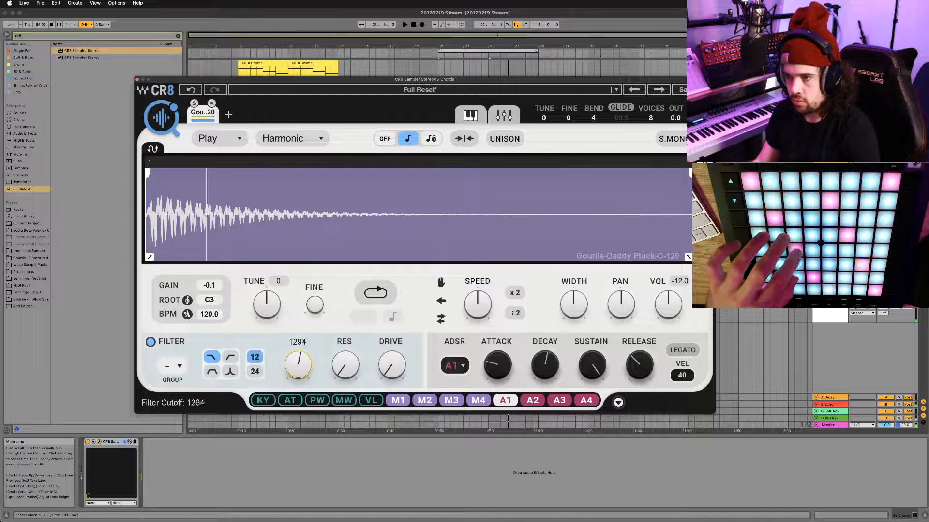
pyautogui.moveTo(400, 399); pyautogui.dragTo(279, 352)
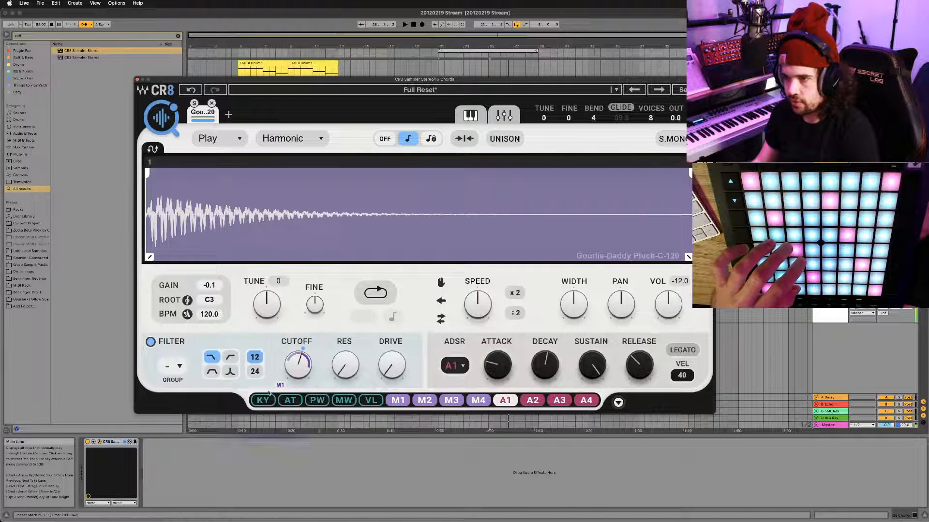
# Set the MOD 1 LFO's trigger to Synced and slow its rate to below 1/2
pyautogui.click(617, 402)
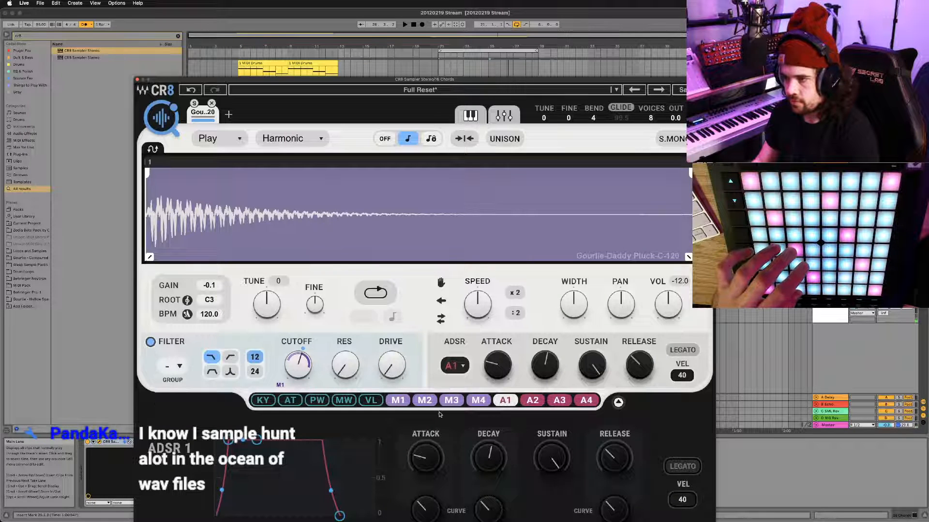
pyautogui.click(397, 400)
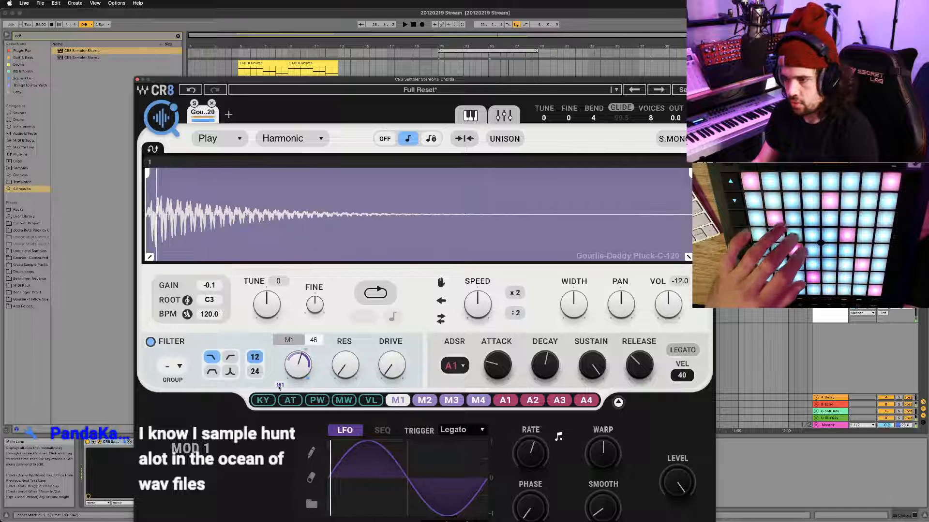
pyautogui.moveTo(531, 453); pyautogui.dragTo(530, 478)
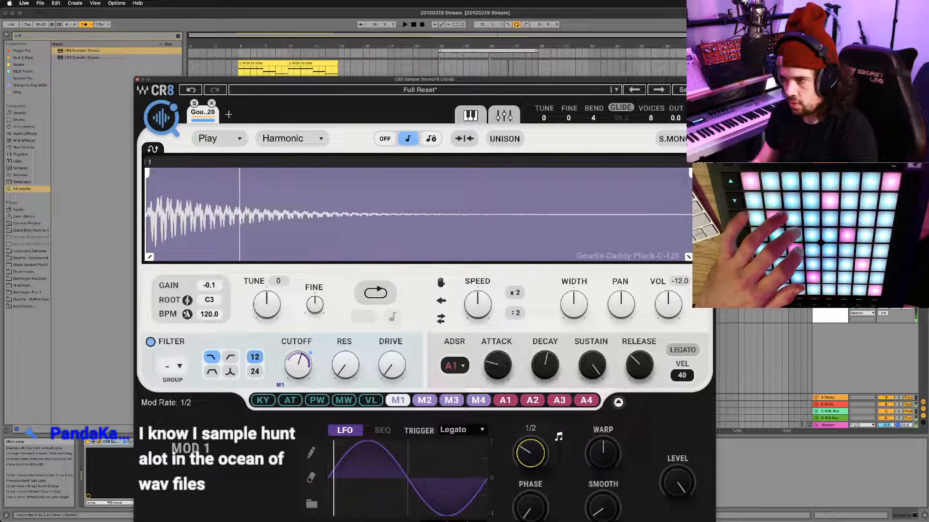
pyautogui.click(477, 430)
pyautogui.click(454, 441)
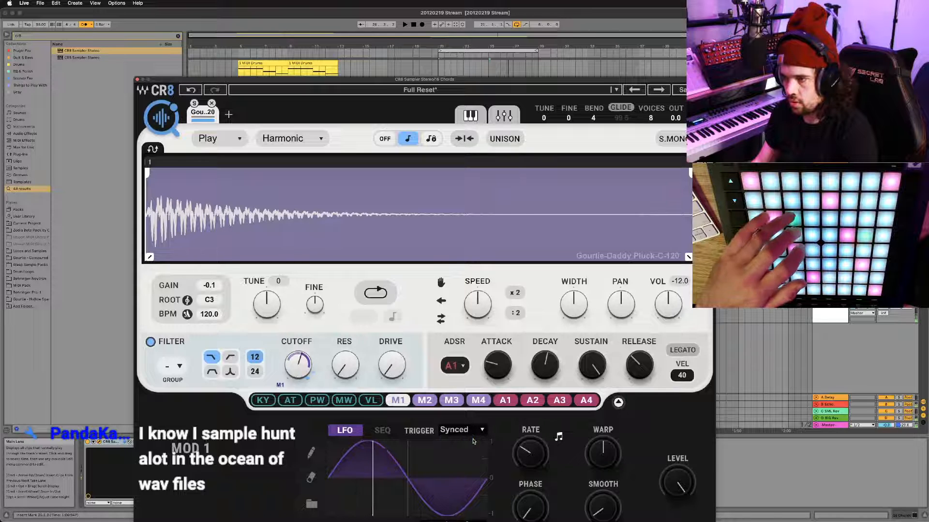
pyautogui.scroll(-2, 538, 453)
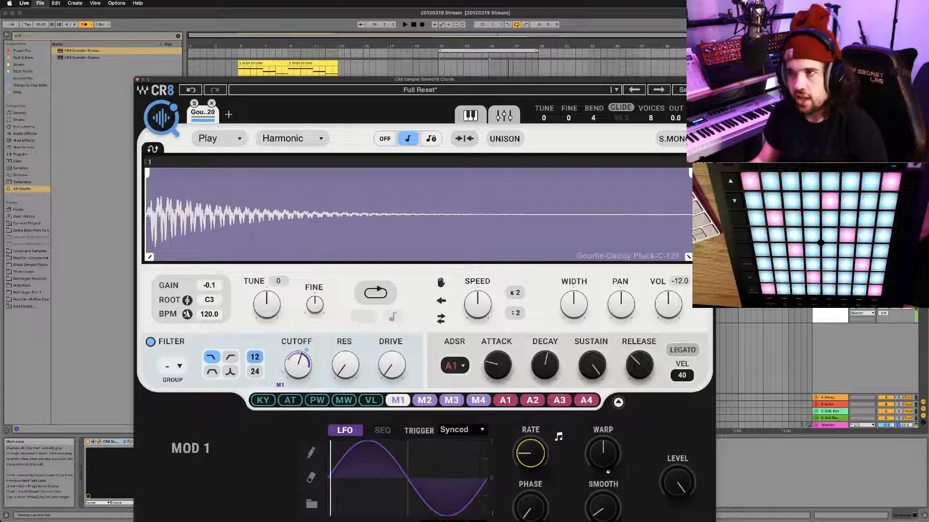
pyautogui.moveTo(499, 82); pyautogui.dragTo(436, 37)
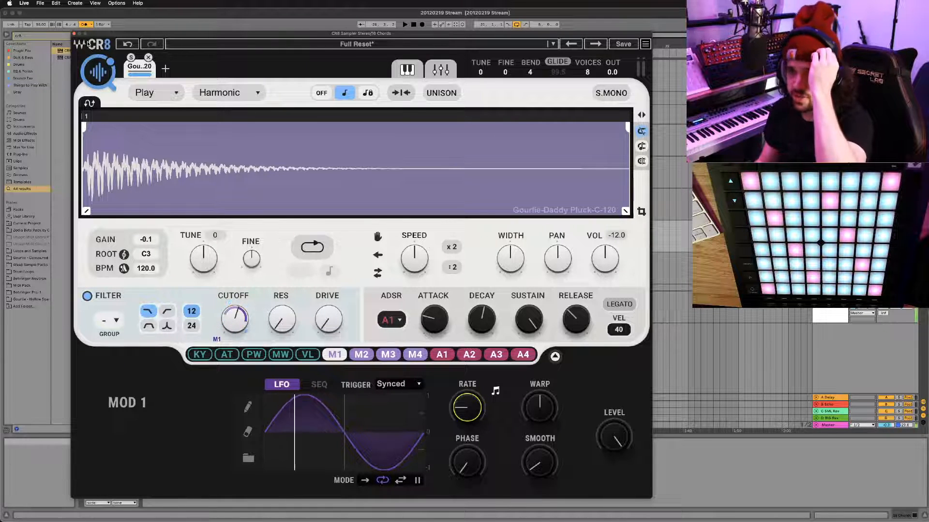
pyautogui.click(98, 72)
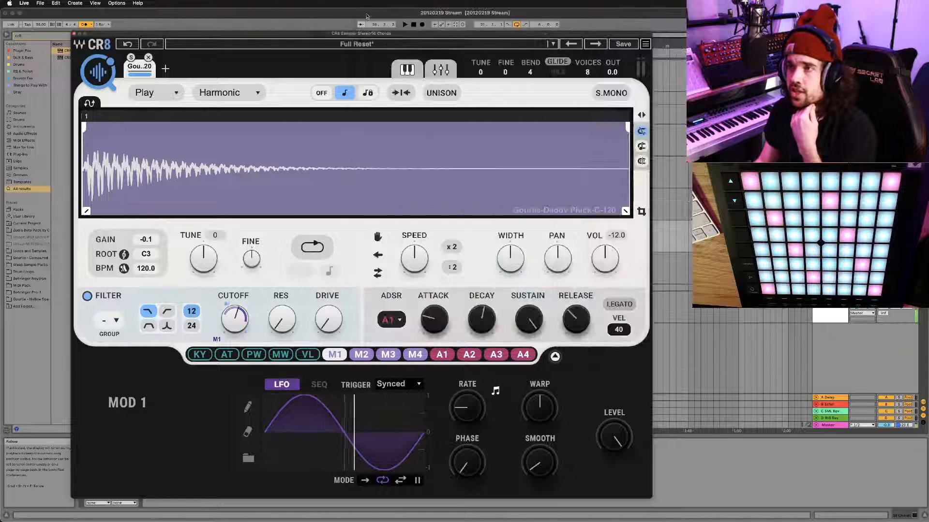
pyautogui.click(366, 13)
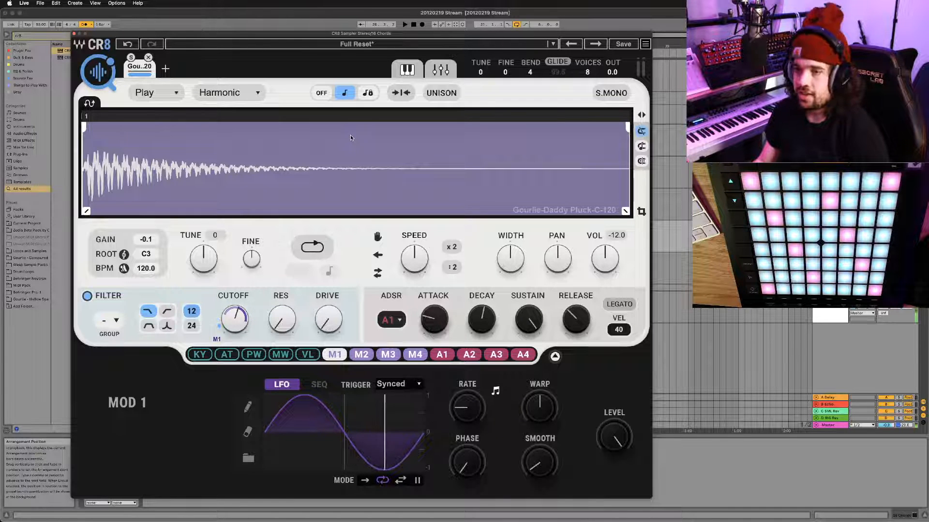
pyautogui.moveTo(253, 35); pyautogui.dragTo(250, 31)
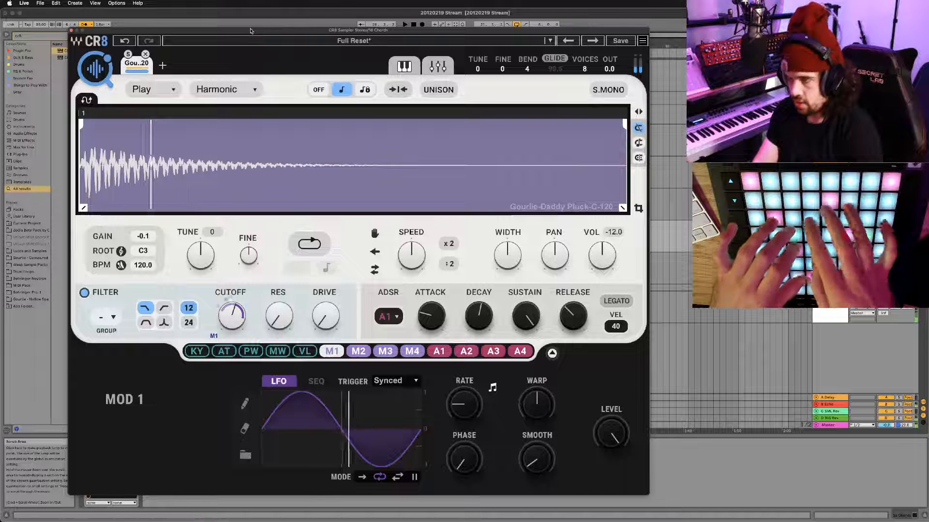
pyautogui.click(427, 91)
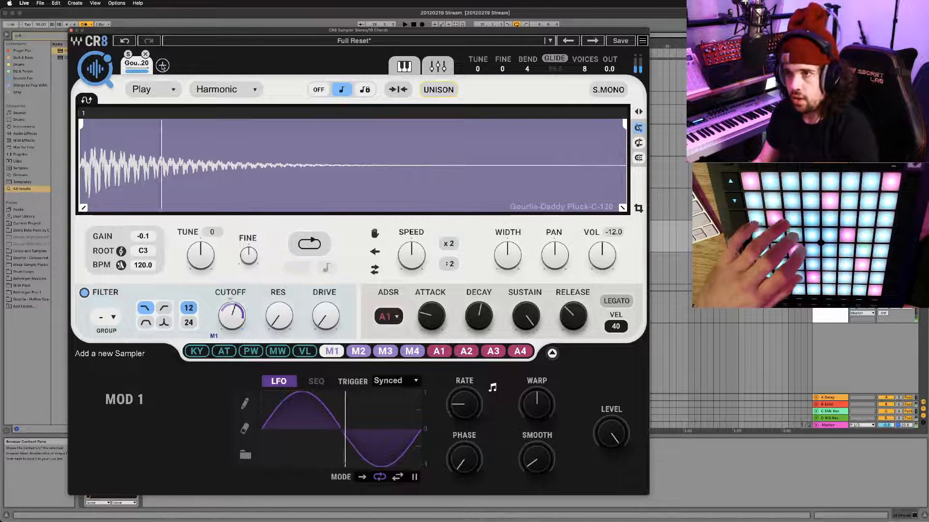
# Add a second sampler layer, load a WA DigiBits D6 one-shot into it from COSMOS, and close the finder
pyautogui.click(162, 65)
pyautogui.click(467, 166)
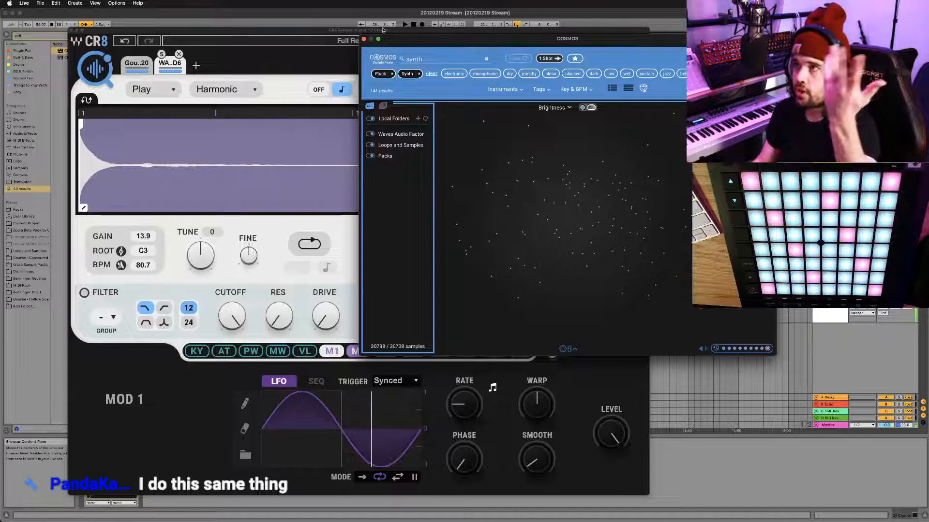
pyautogui.click(363, 39)
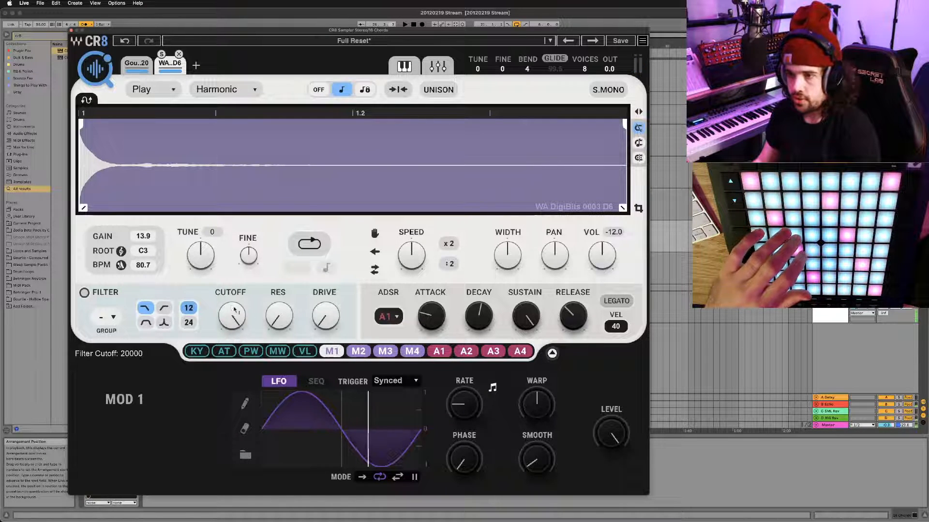
# Assign the filters of both the WA DigiBits and the Gourlie-Daddy Pluck layers to Group 1
pyautogui.click(112, 315)
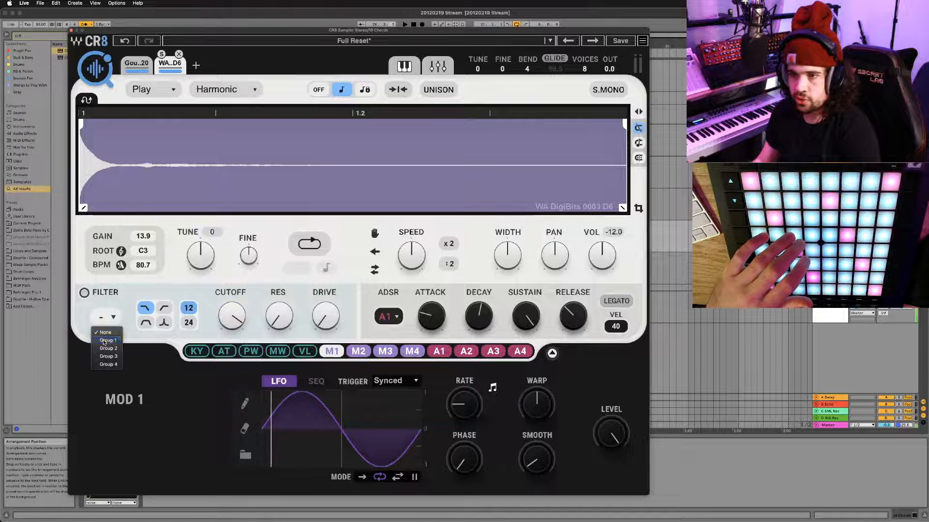
pyautogui.click(107, 338)
pyautogui.click(136, 65)
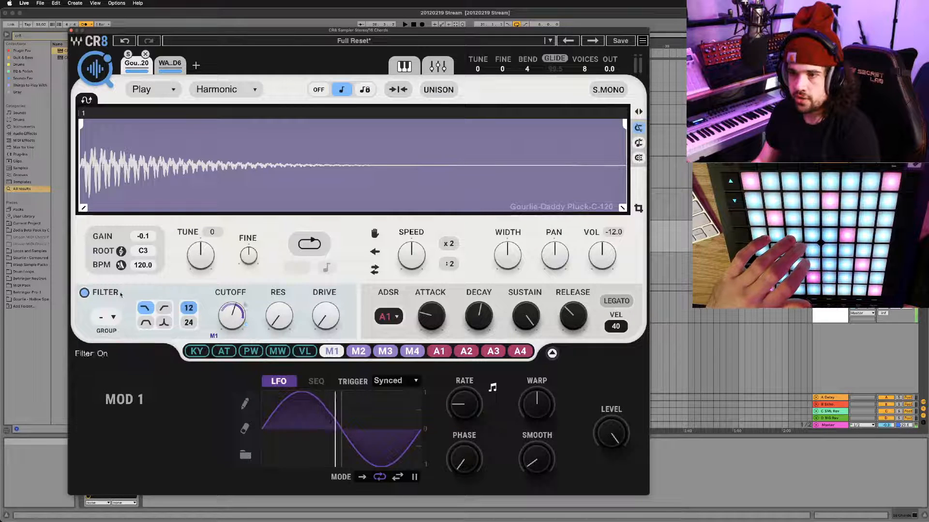
pyautogui.click(111, 319)
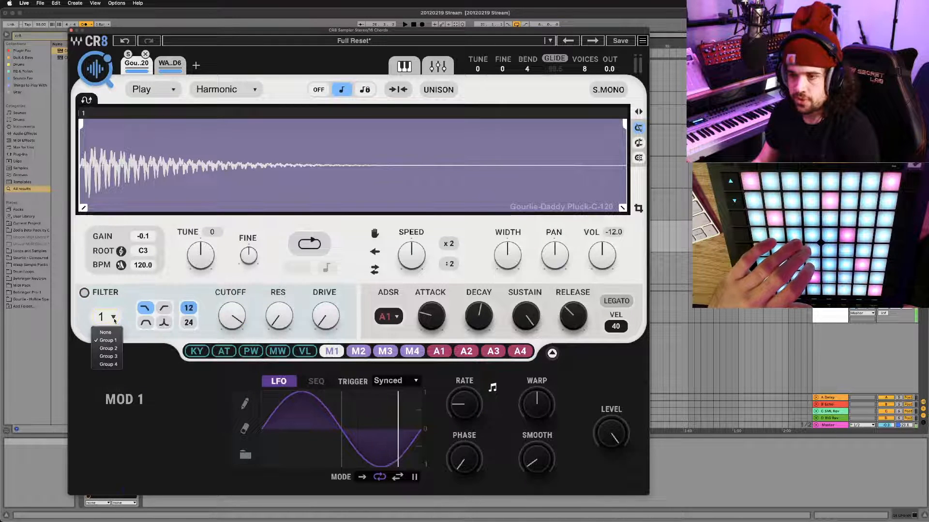
pyautogui.click(112, 332)
pyautogui.click(113, 317)
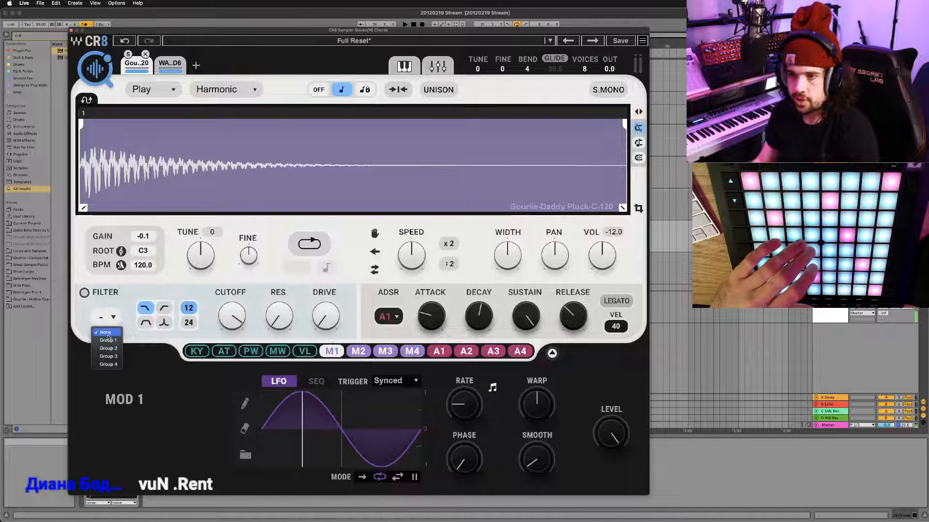
pyautogui.click(107, 339)
# Lower the Group 1 filter cutoff, modulate it with M1 by 42, and check the setting on the WA DigiBits layer
pyautogui.moveTo(233, 318); pyautogui.dragTo(234, 347)
pyautogui.moveTo(325, 356); pyautogui.dragTo(211, 292)
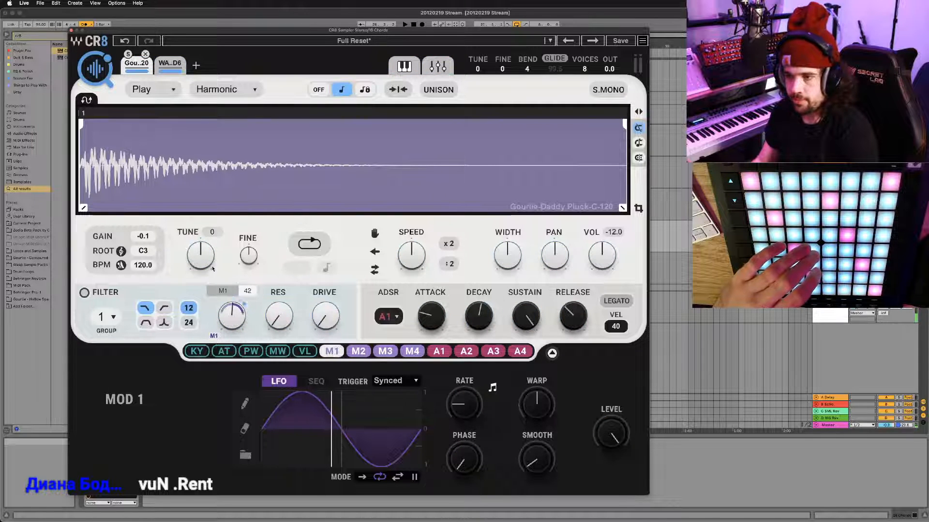
pyautogui.click(175, 63)
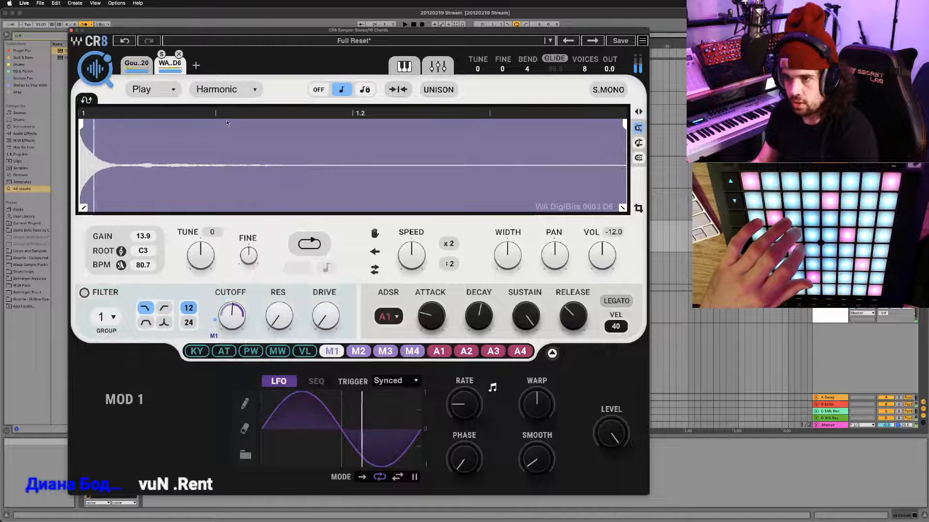
# Raise the WA DigiBits layer's A1 attack to 5.1 and switch the layer off and on to compare
pyautogui.moveTo(431, 314)
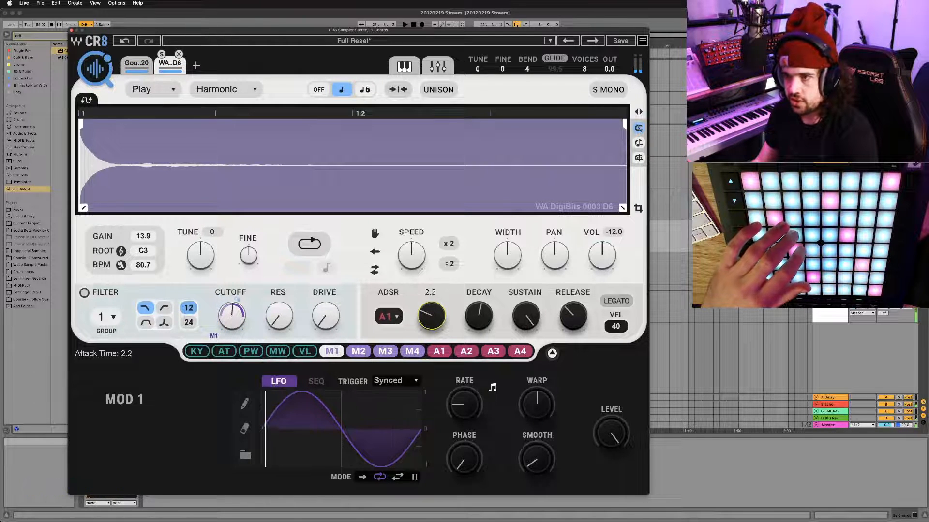
pyautogui.moveTo(431, 314); pyautogui.dragTo(432, 311)
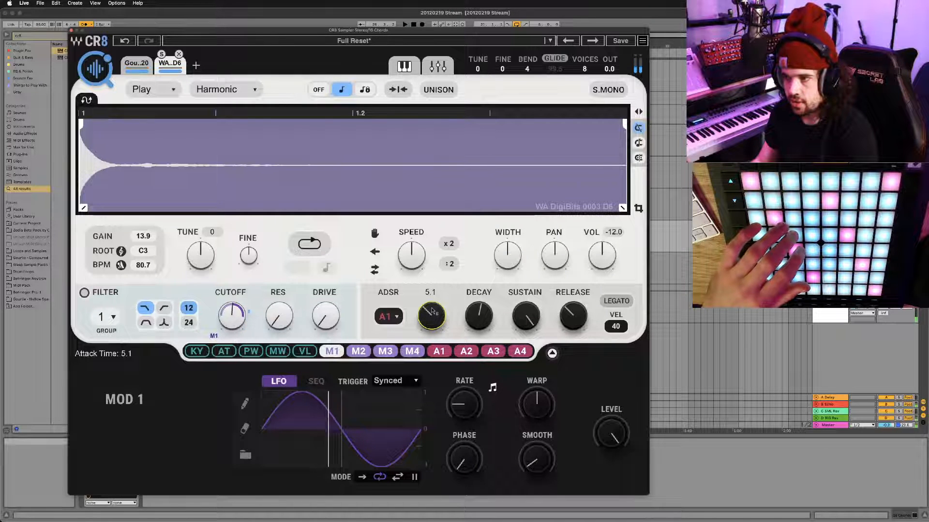
pyautogui.click(176, 72)
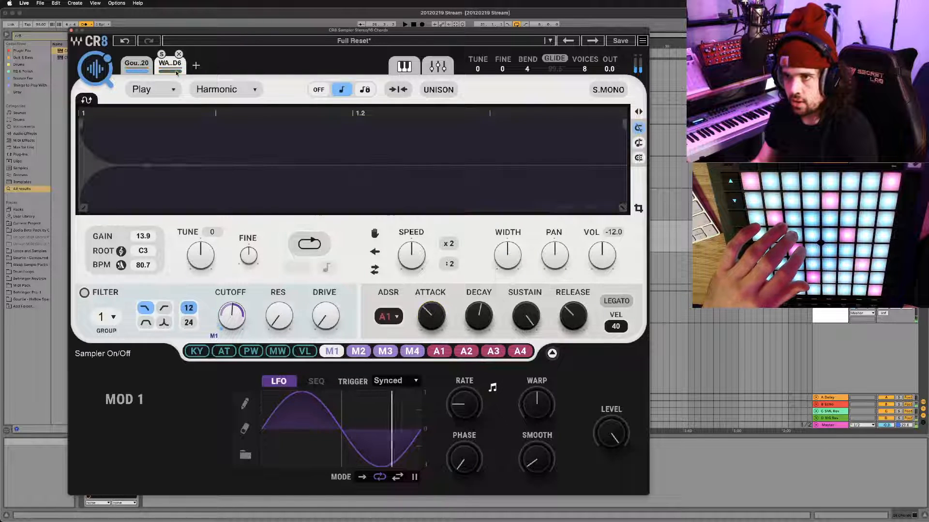
pyautogui.click(177, 72)
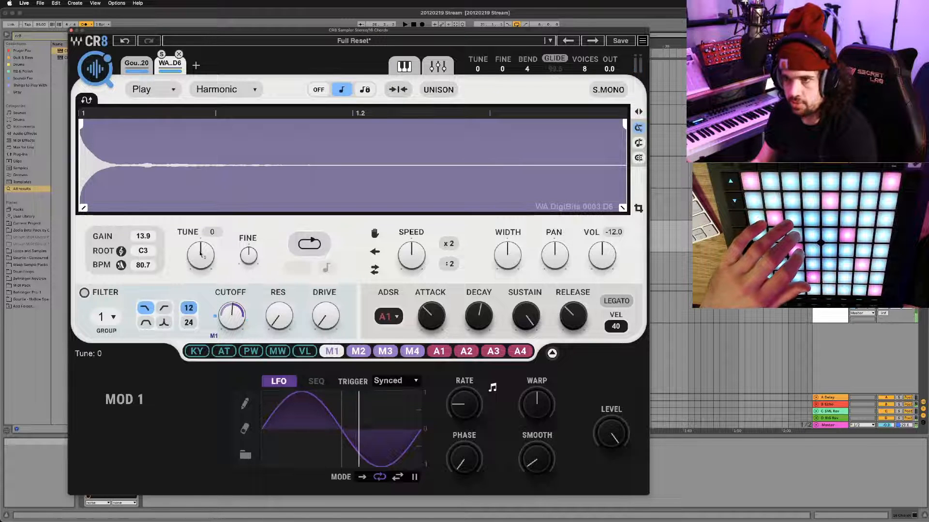
# Try tuning the WA DigiBits layer down to -11, reset its tune to 0, and test its fine tuning
pyautogui.moveTo(202, 256); pyautogui.dragTo(202, 278)
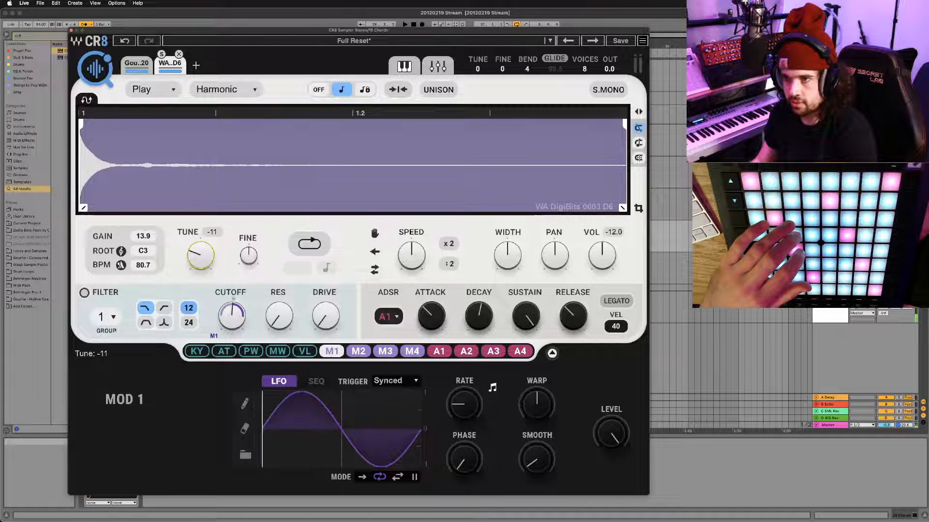
pyautogui.doubleClick(201, 260)
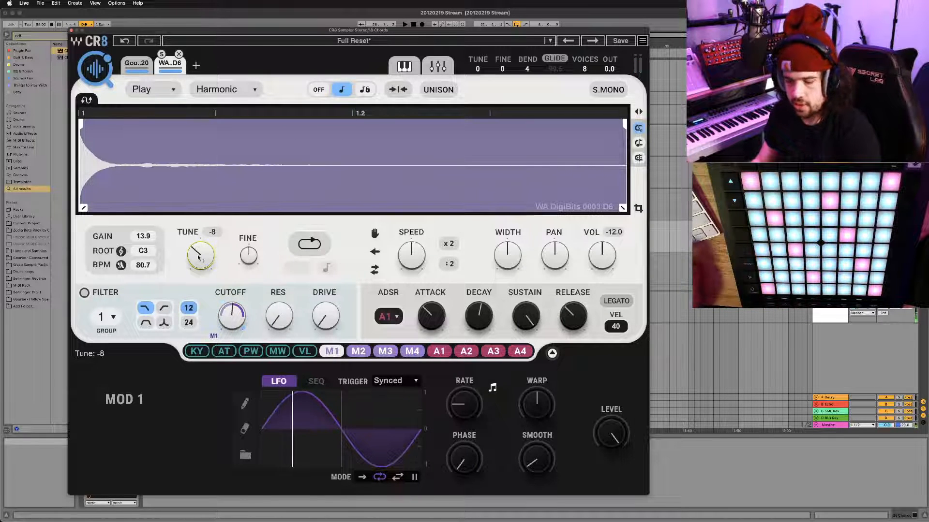
pyautogui.keyDown('alt'); pyautogui.click(199, 258); pyautogui.keyUp('alt')
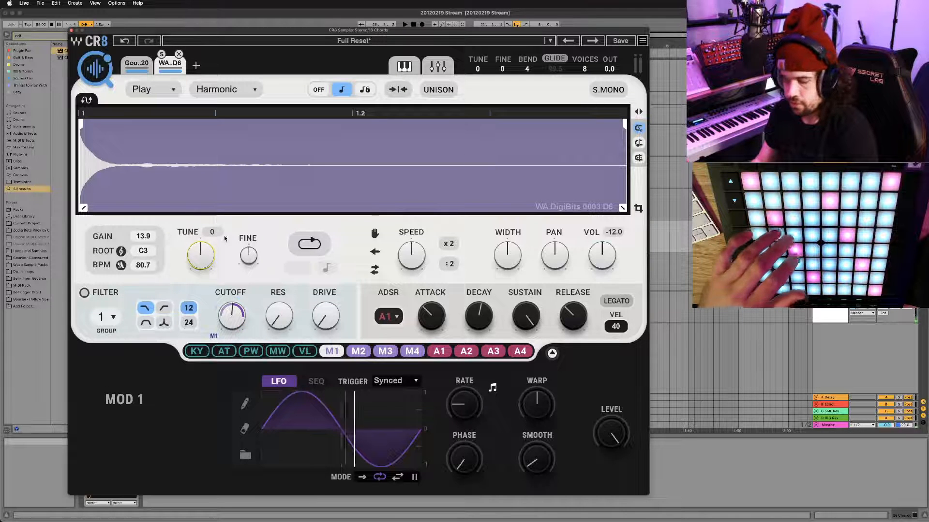
pyautogui.moveTo(246, 262); pyautogui.dragTo(246, 257)
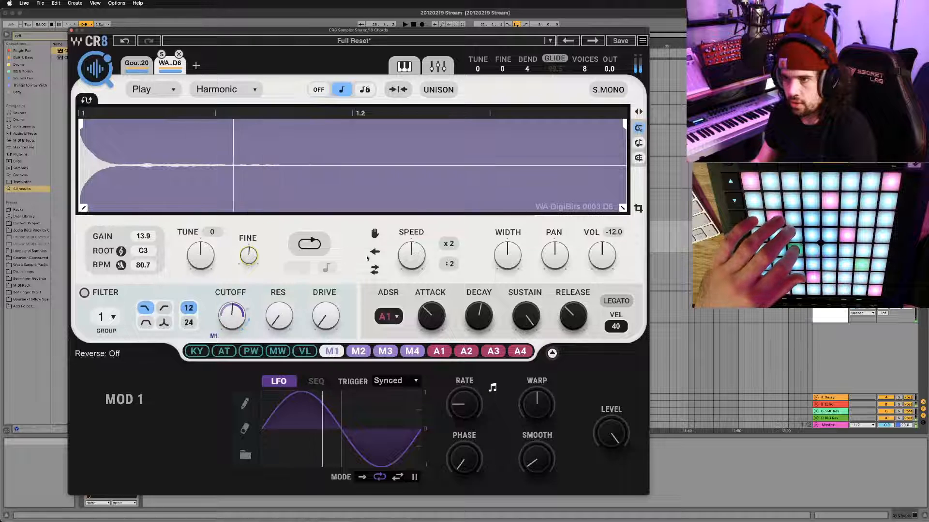
# Lower the WA DigiBits layer's volume to -16.2 in the mixer view
pyautogui.click(446, 67)
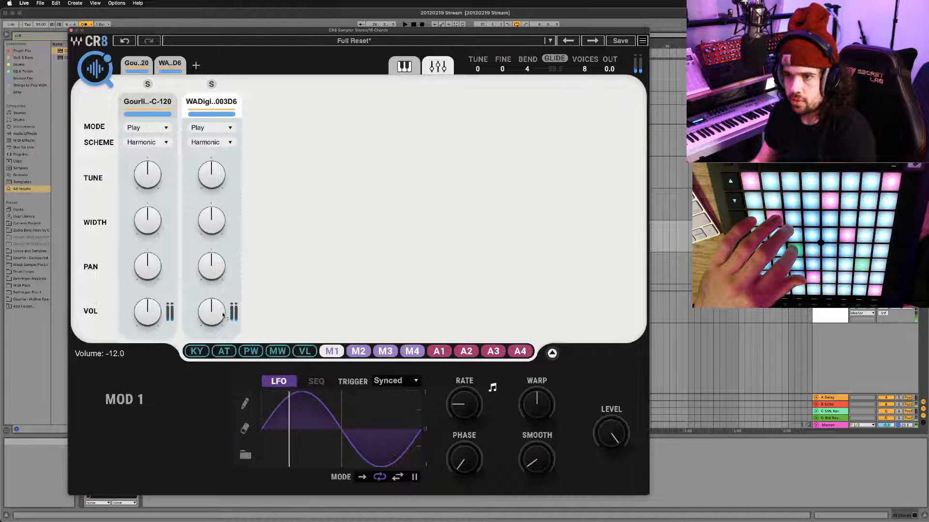
pyautogui.moveTo(223, 315)
pyautogui.mouseDown()
pyautogui.moveTo(223, 337)
pyautogui.moveTo(223, 320)
pyautogui.mouseUp()
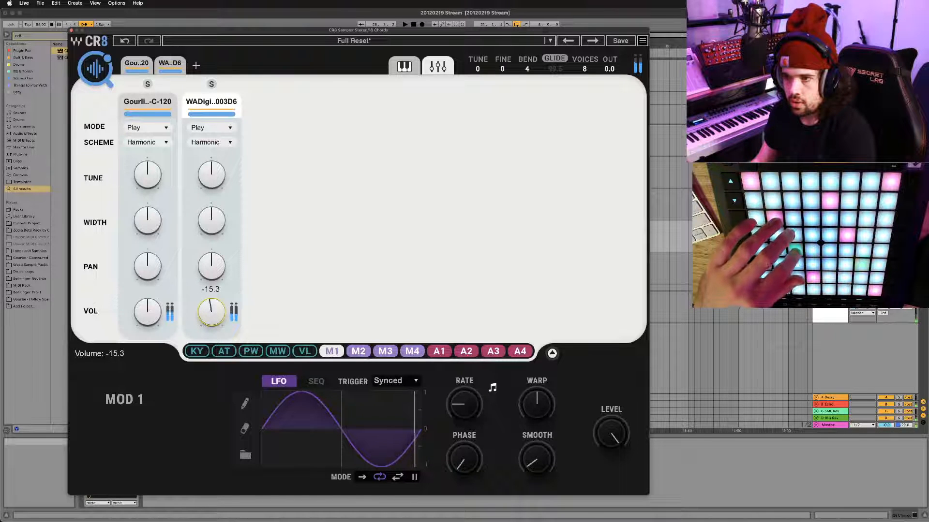
# Assign the A2 envelope to the WA DigiBits layer, set its attack to 29.8, and lengthen its release slightly
pyautogui.click(444, 352)
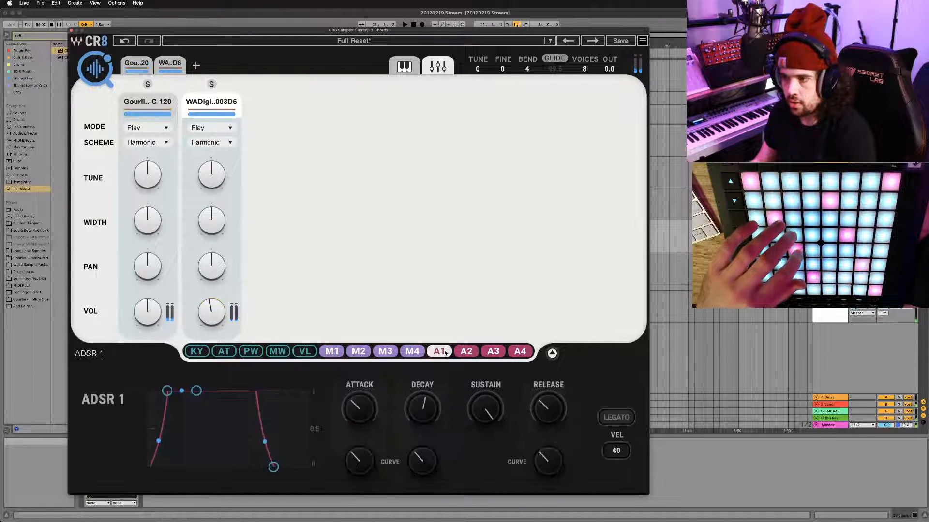
pyautogui.click(180, 67)
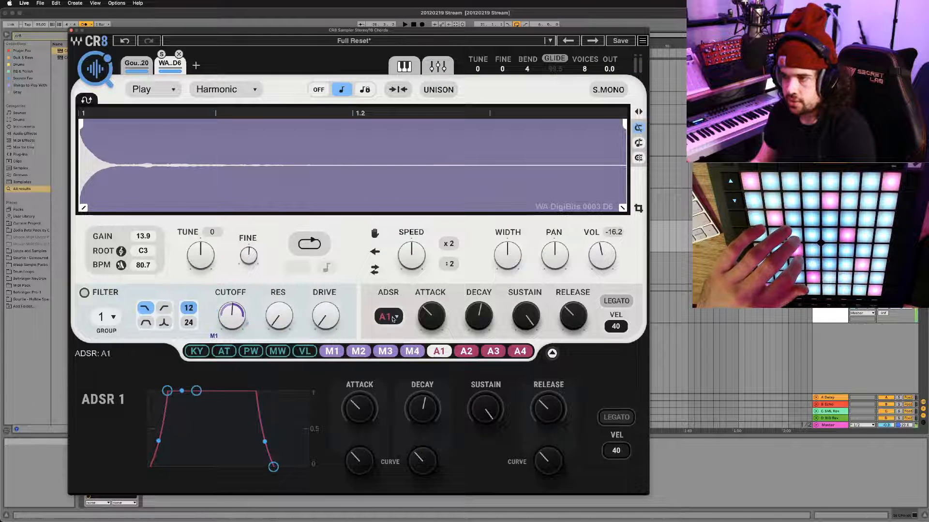
pyautogui.moveTo(393, 319); pyautogui.dragTo(392, 332)
pyautogui.click(459, 354)
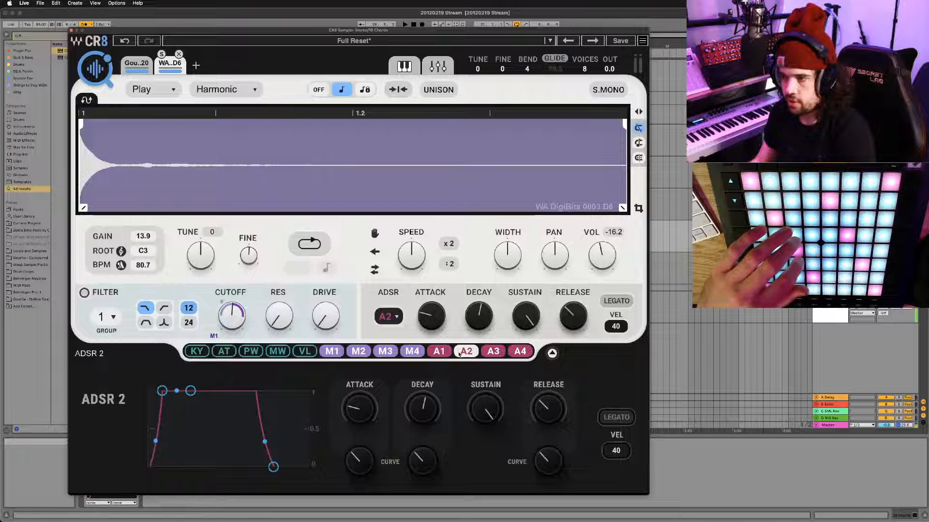
pyautogui.moveTo(361, 412); pyautogui.dragTo(362, 391)
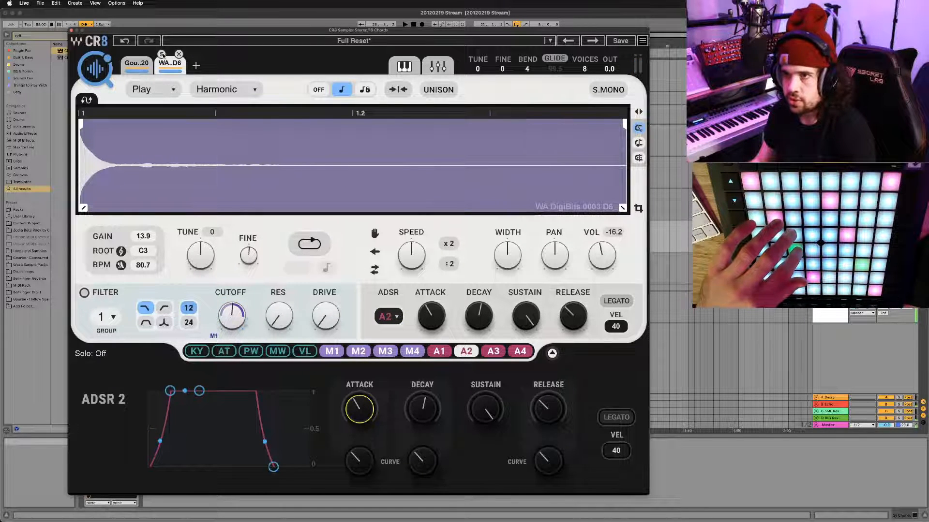
pyautogui.moveTo(359, 410); pyautogui.dragTo(359, 397)
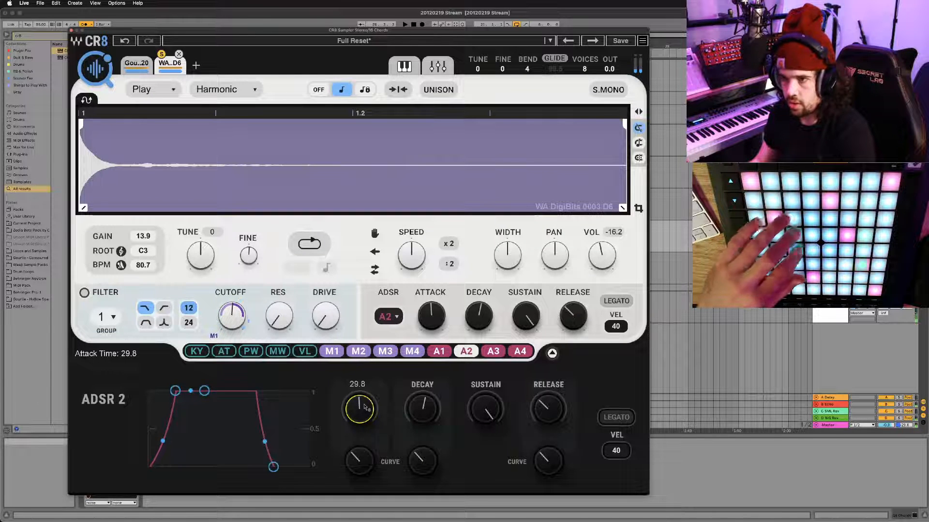
pyautogui.moveTo(549, 393); pyautogui.dragTo(549, 385)
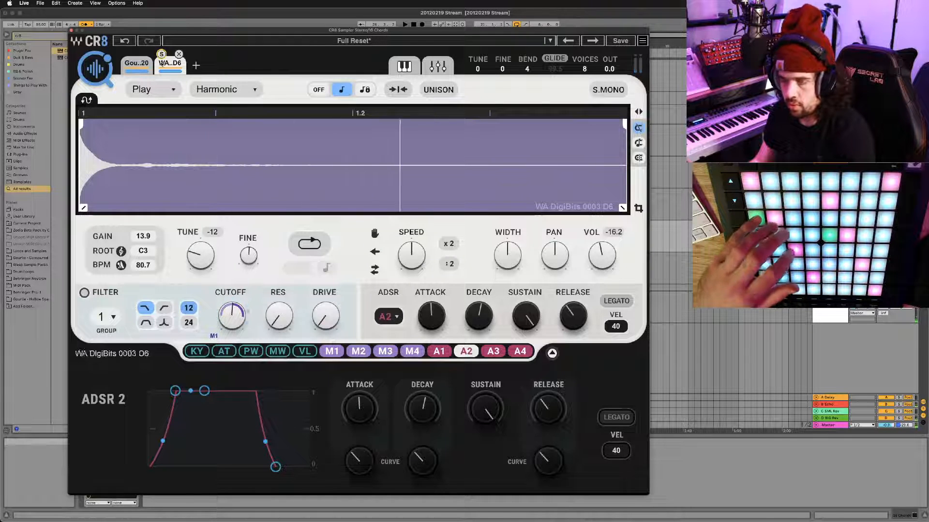
# Nudge the fine tuning of the Gourlie-Daddy Pluck layer
pyautogui.click(133, 65)
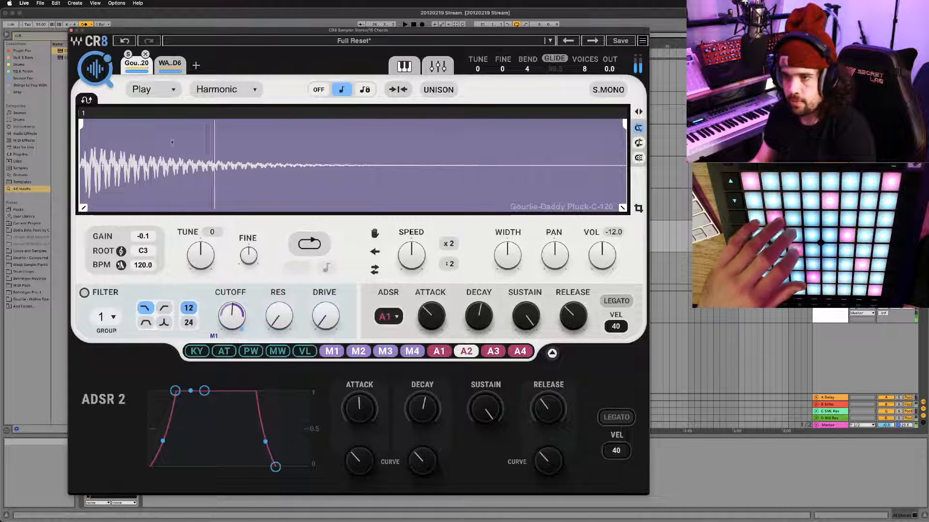
pyautogui.moveTo(249, 255); pyautogui.dragTo(248, 258)
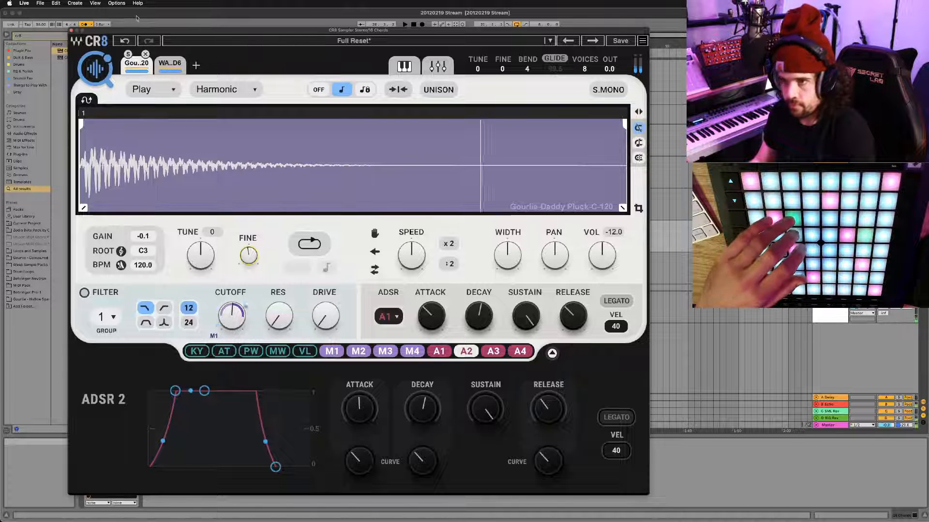
# Set the WA DigiBits layer's volume to -17.2 and raise its stereo width above 1.5
pyautogui.click(172, 62)
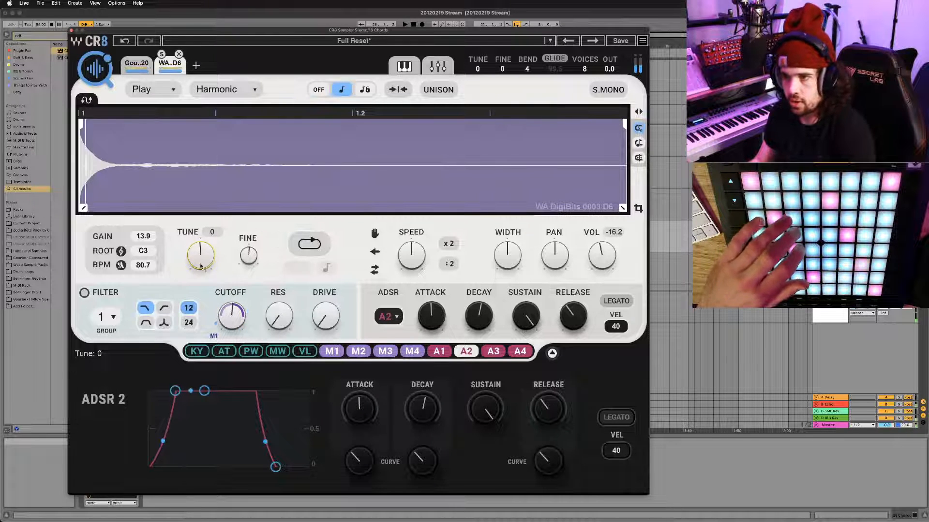
pyautogui.moveTo(602, 255); pyautogui.dragTo(602, 263)
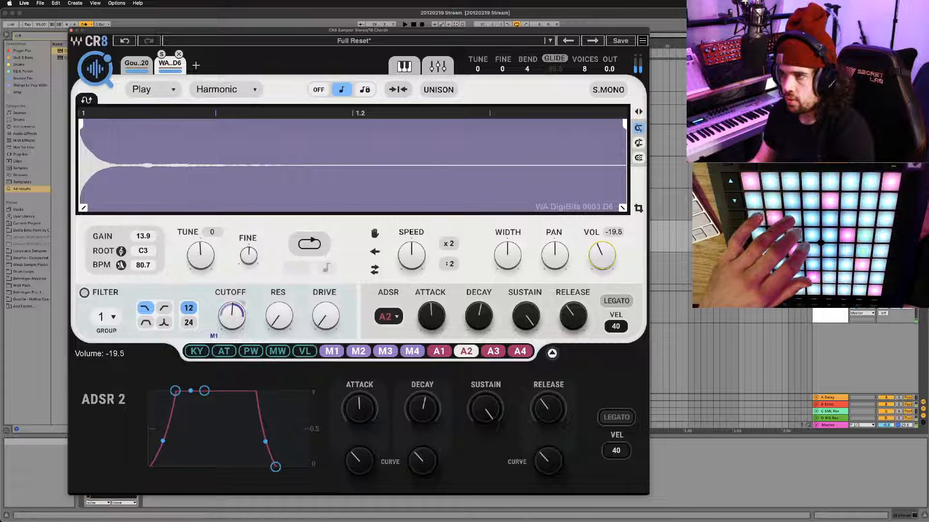
pyautogui.moveTo(522, 255); pyautogui.dragTo(522, 248)
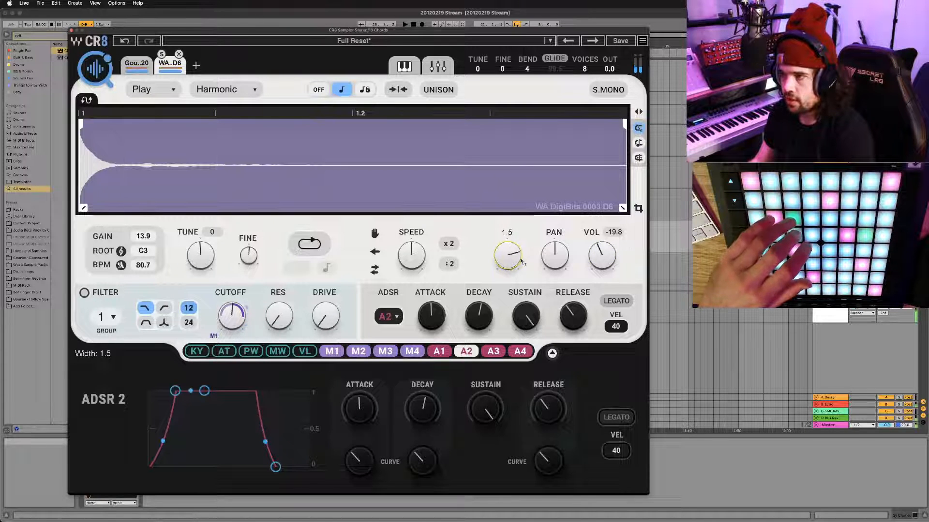
pyautogui.moveTo(507, 255); pyautogui.dragTo(507, 250)
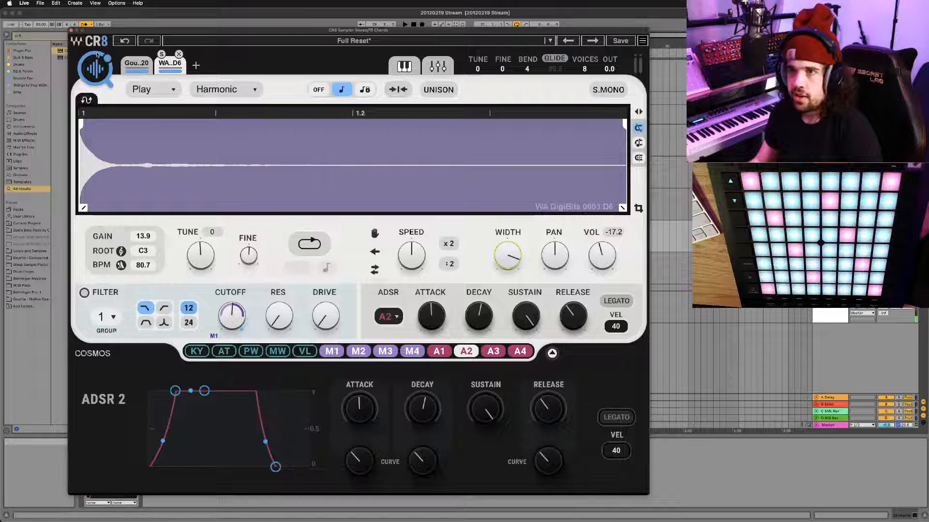
# Widen the Gourlie-Daddy Pluck layer, pan it slightly left and the WA DigiBits layer slightly right, and close the sampler window
pyautogui.click(126, 62)
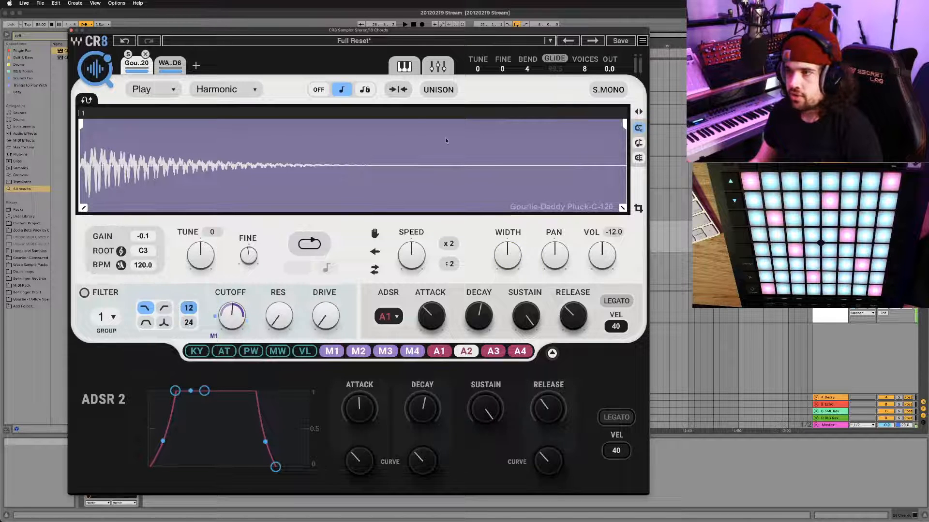
pyautogui.click(440, 63)
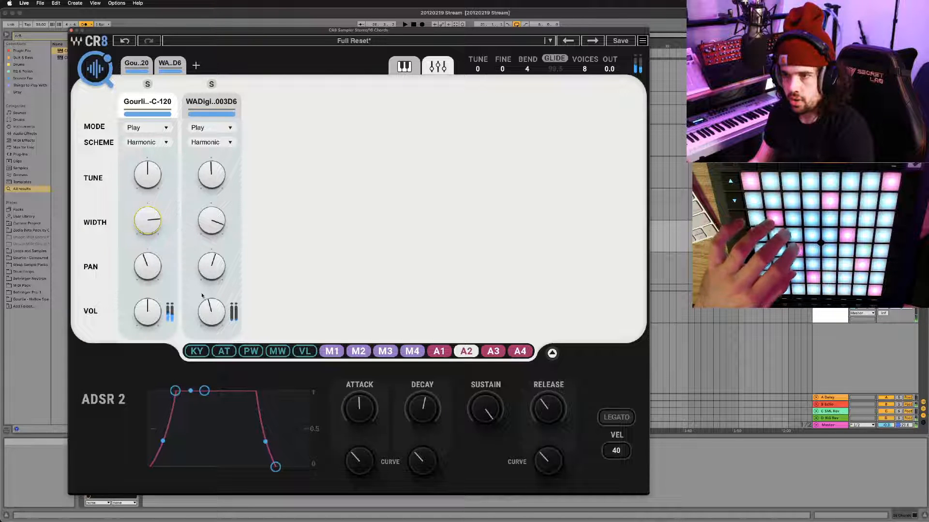
pyautogui.click(71, 31)
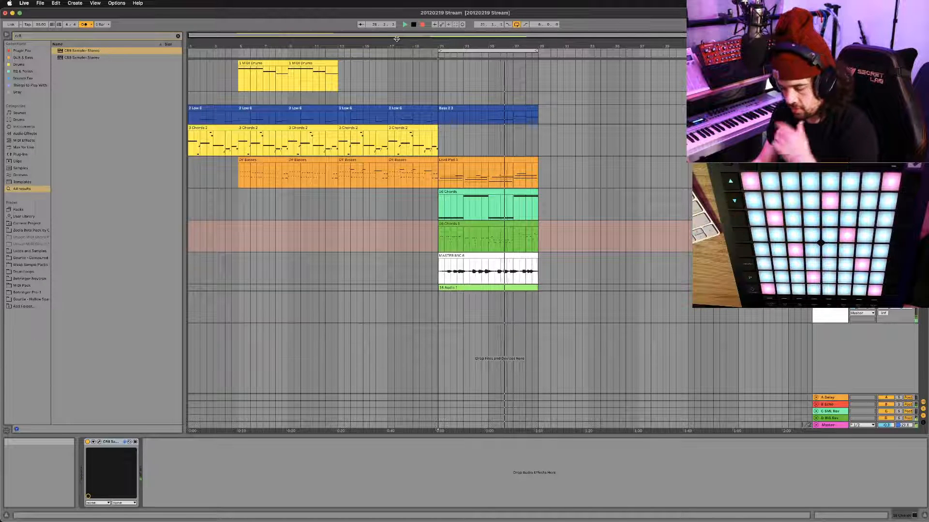
# Stop the recording and add an Arpeggiator ahead of the CR8 Sampler with its rate set to 1/16
pyautogui.press('space')
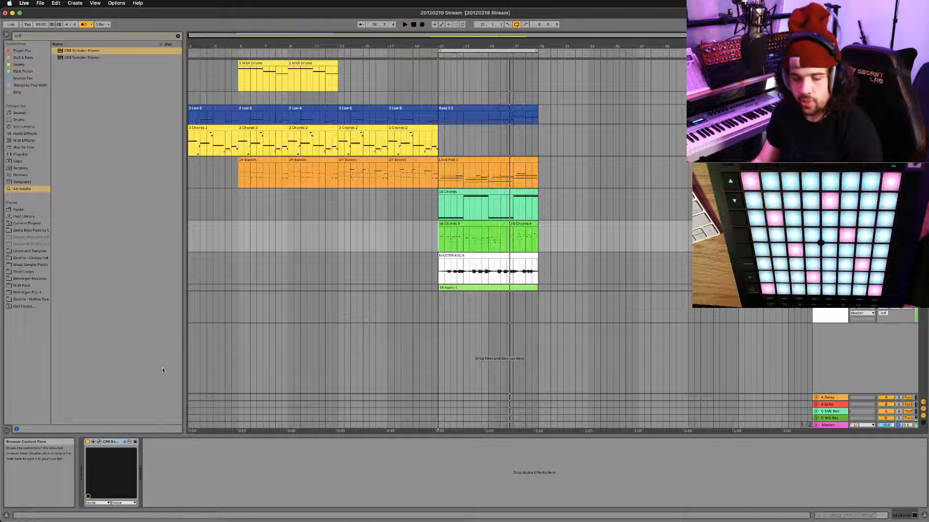
pyautogui.press('super+f')
pyautogui.write('ar')
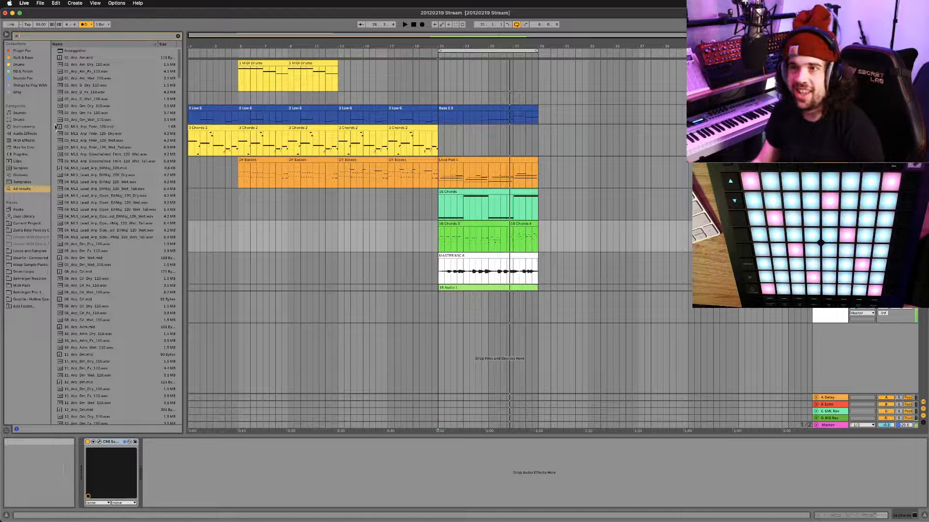
pyautogui.click(90, 50)
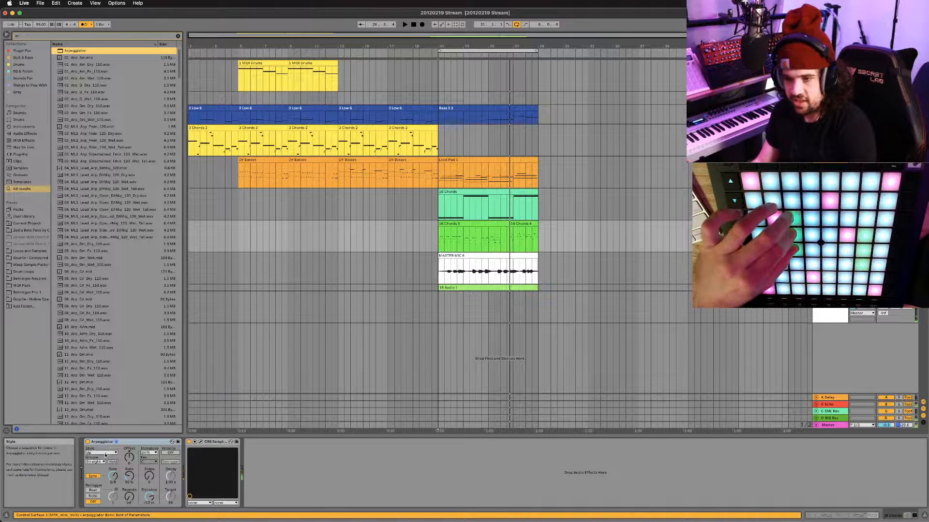
pyautogui.moveTo(113, 475); pyautogui.dragTo(113, 484)
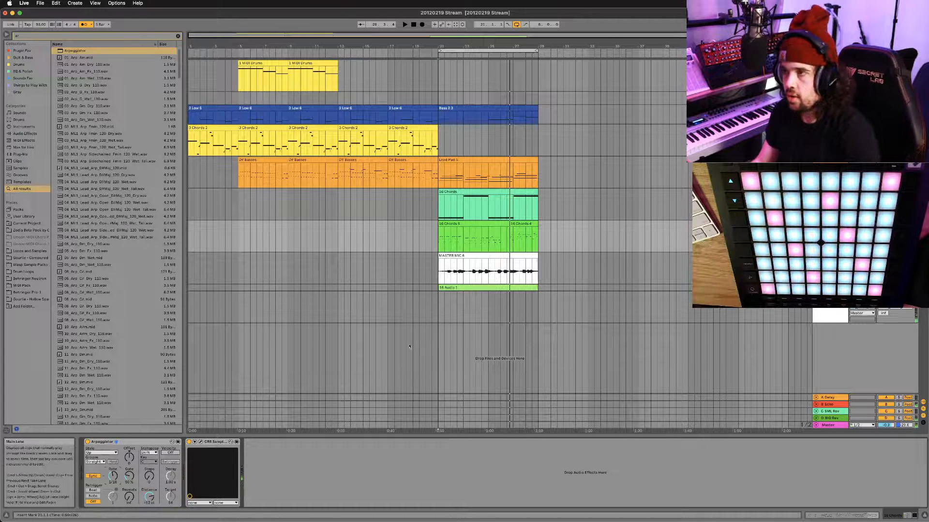
# Record a new arpeggiated take on the green Chords track from the loop start and play it back
pyautogui.click(439, 236)
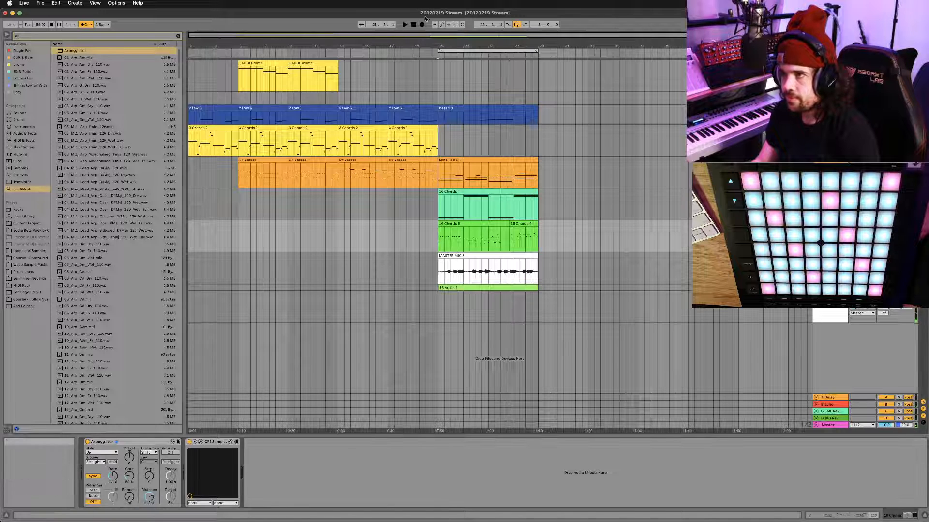
pyautogui.click(423, 25)
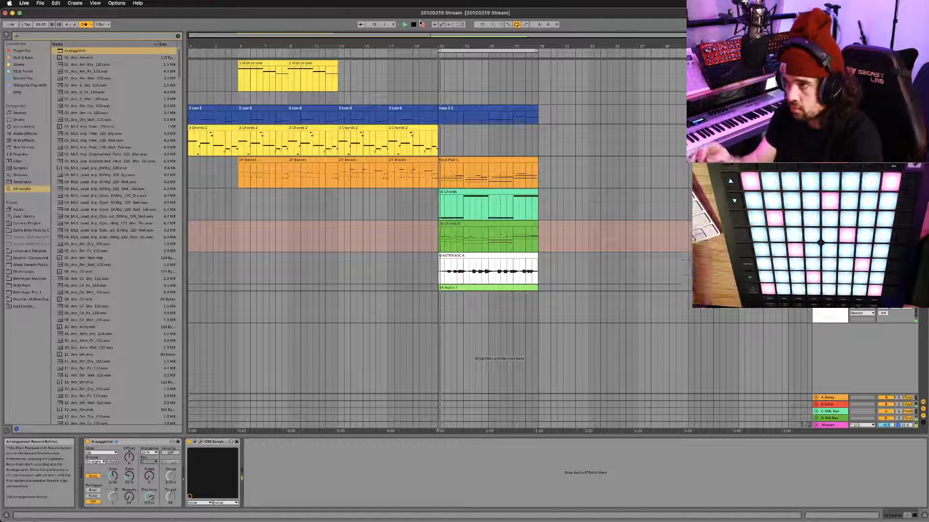
pyautogui.press('space')
pyautogui.press('space')
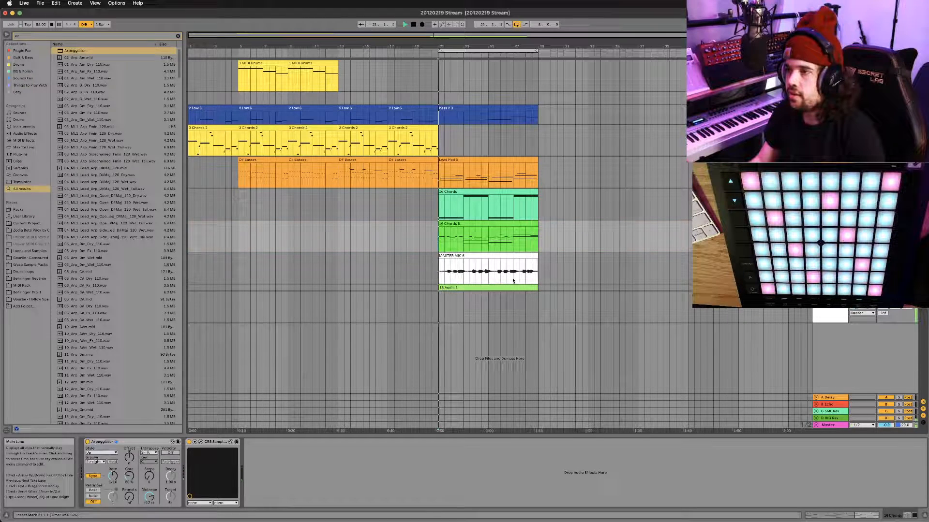
# Open the recorded chord clip in the note editor, select its first chord's notes, and play from there
pyautogui.doubleClick(455, 238)
pyautogui.press('space')
pyautogui.moveTo(253, 308); pyautogui.dragTo(249, 456)
pyautogui.press('space')
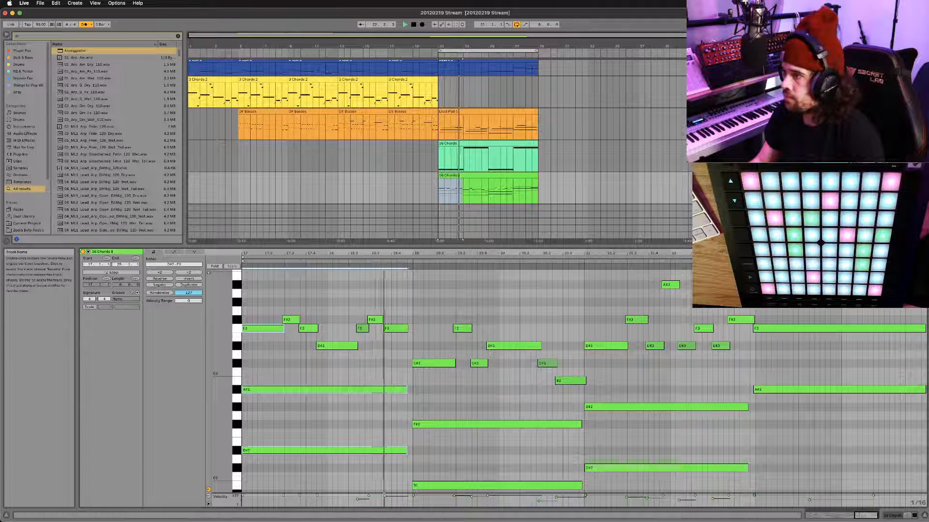
# Return from the clip's notes to the device chain of the green Chords track
pyautogui.doubleClick(830, 175)
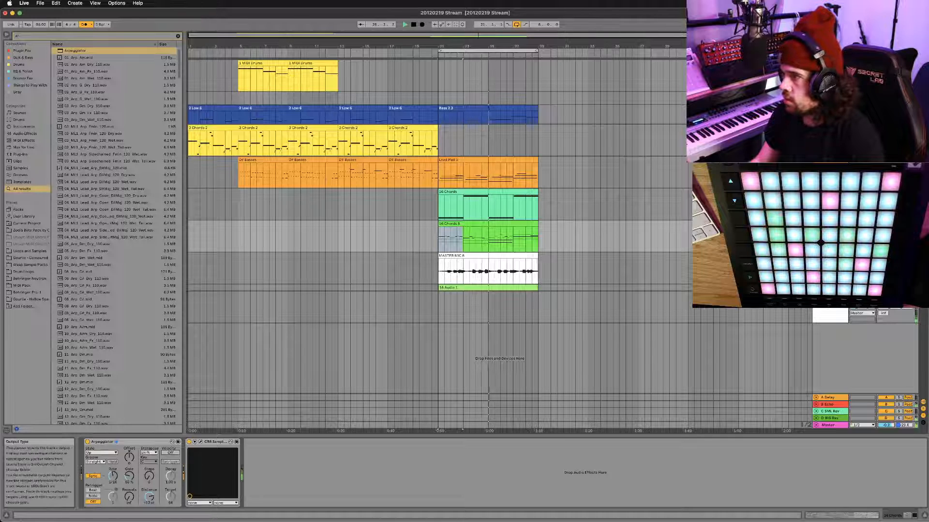
pyautogui.hotkey('shift', 'Tab')
pyautogui.hotkey('shift', 'Tab')
pyautogui.hotkey('shift', 'Tab')
pyautogui.hotkey('shift', 'Tab')
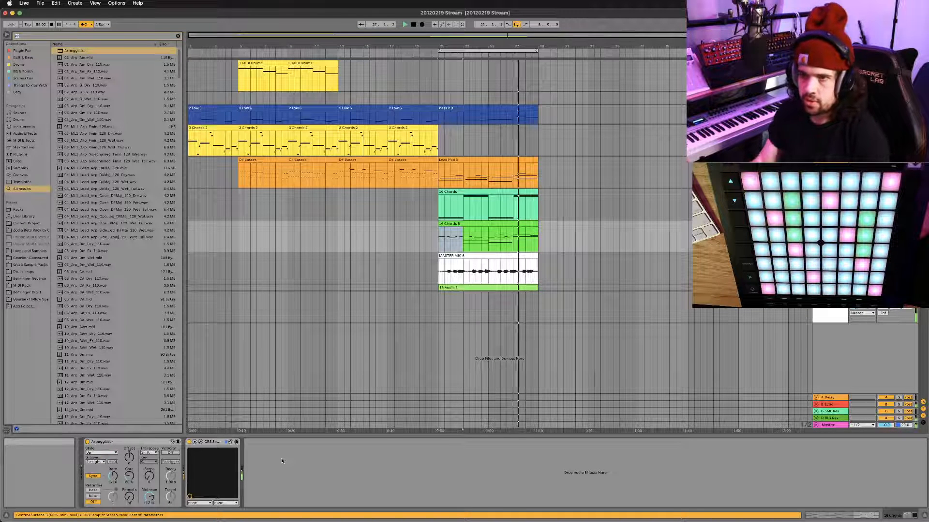
# Find the Vybz plug-in in the browser and add it after the CR8 Sampler on the green Chords track
pyautogui.write('rc')
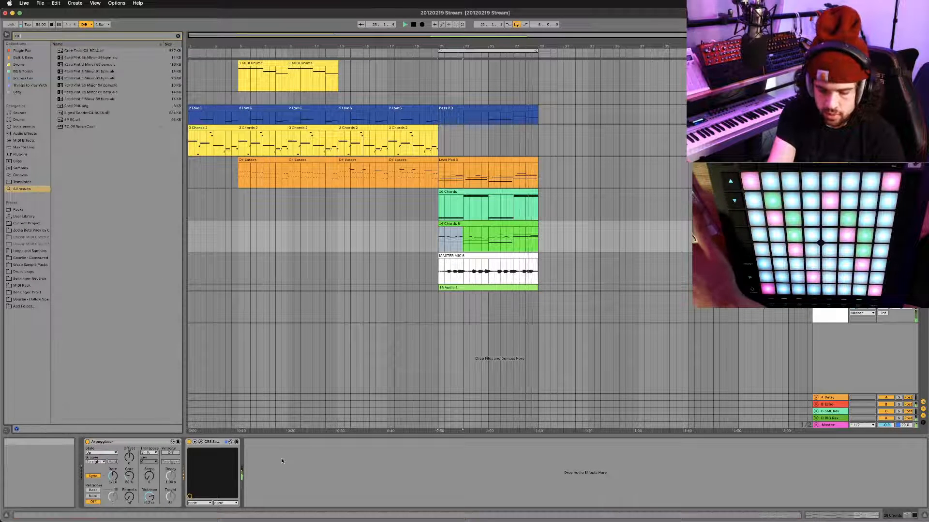
pyautogui.press('BackSpace')
pyautogui.press('BackSpace')
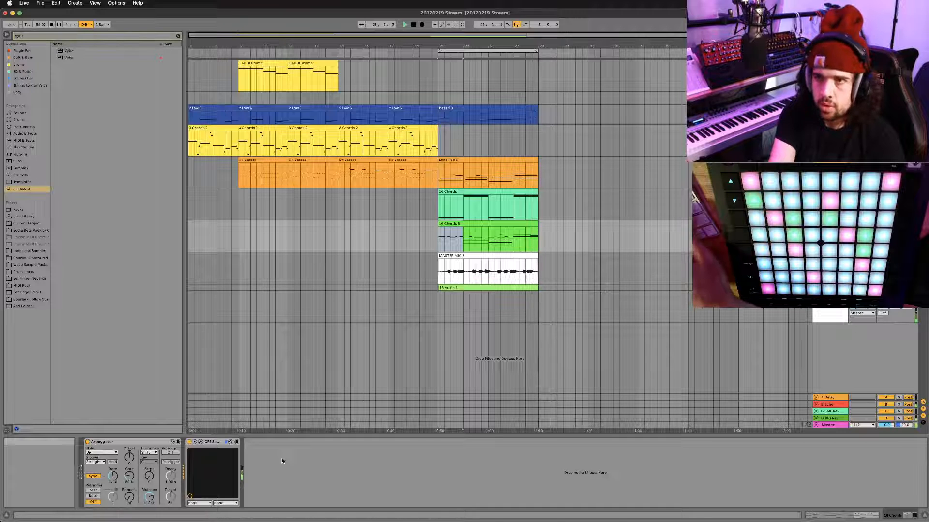
pyautogui.write('vybz')
pyautogui.press('Down')
pyautogui.press('Down')
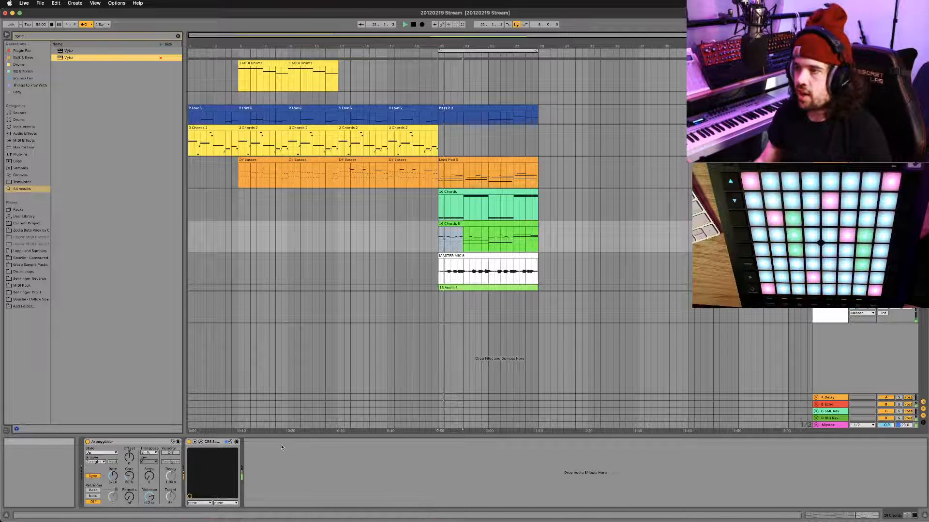
pyautogui.press('Return')
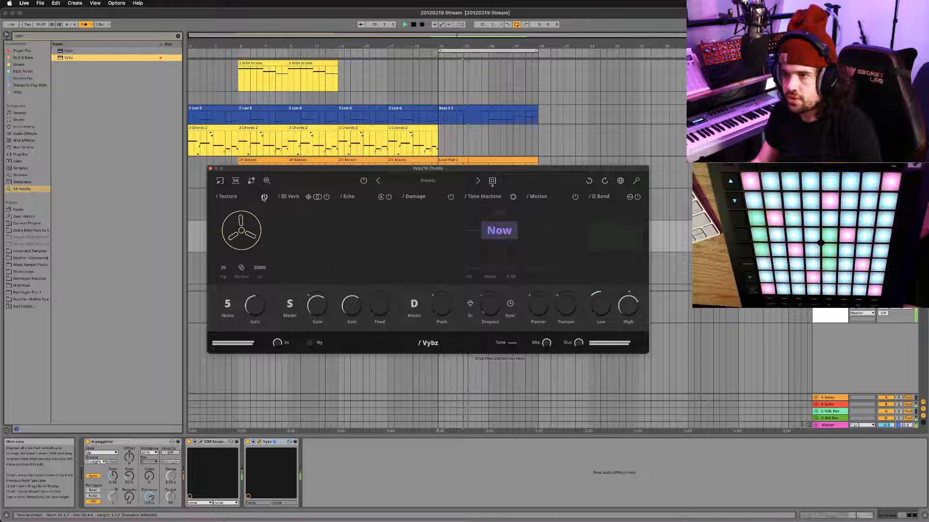
pyautogui.press('Up')
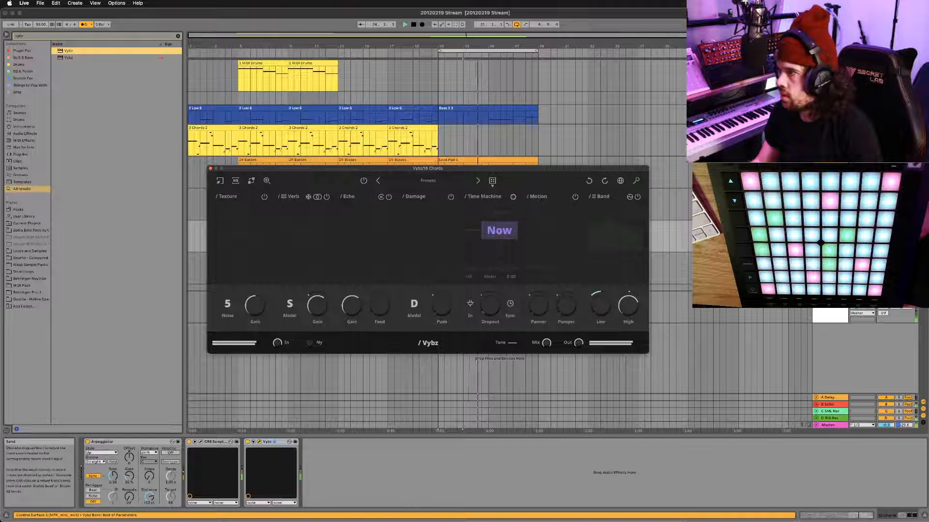
pyautogui.click(908, 224)
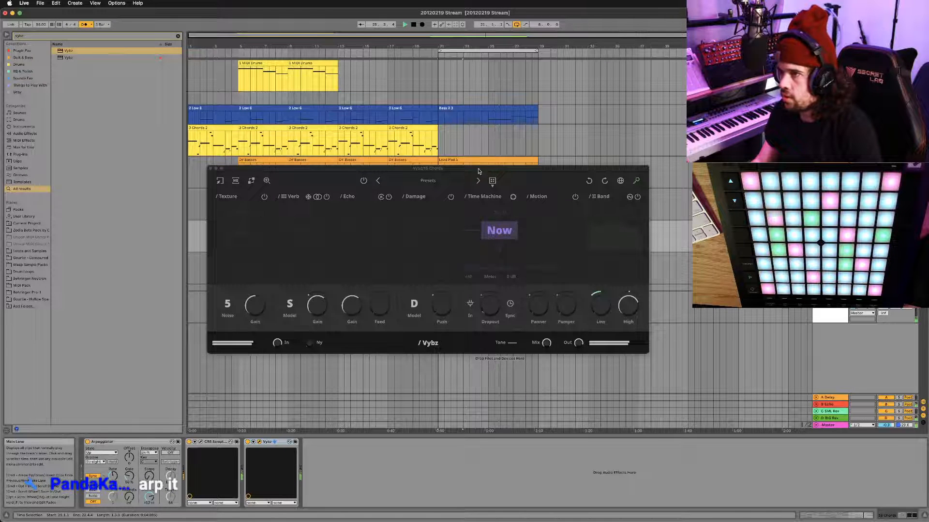
pyautogui.moveTo(478, 170); pyautogui.dragTo(481, 166)
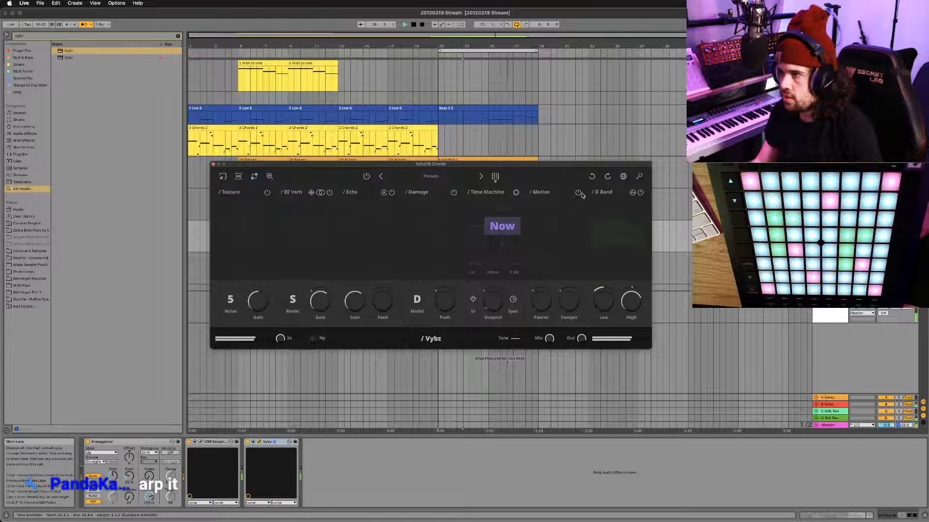
# Turn on the III Verb section in Vybz, raise its amount, and set its high-pass to about 565 Hz
pyautogui.click(329, 193)
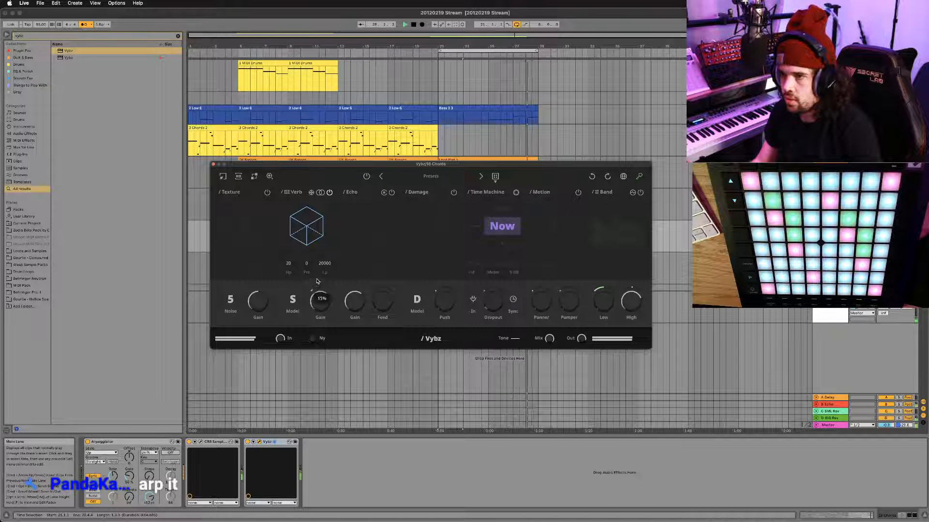
pyautogui.moveTo(316, 281); pyautogui.dragTo(332, 282)
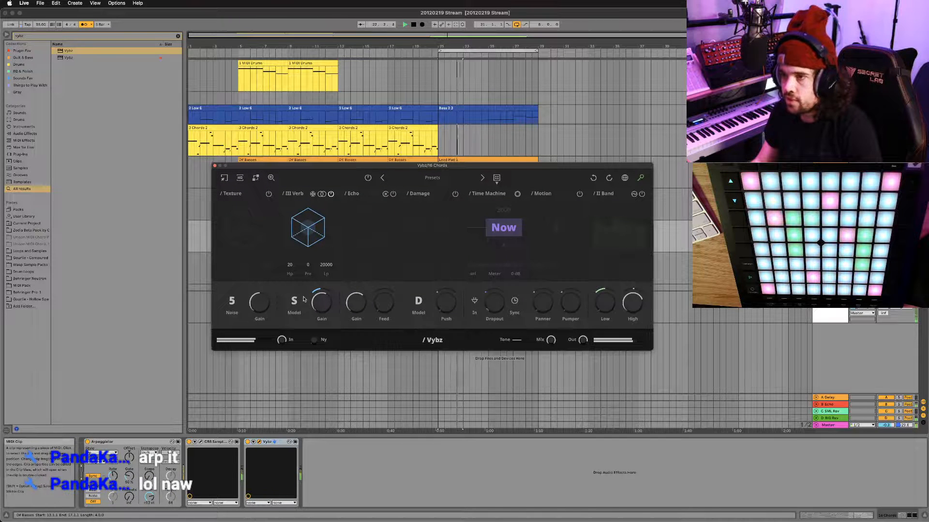
pyautogui.moveTo(319, 305); pyautogui.dragTo(315, 305)
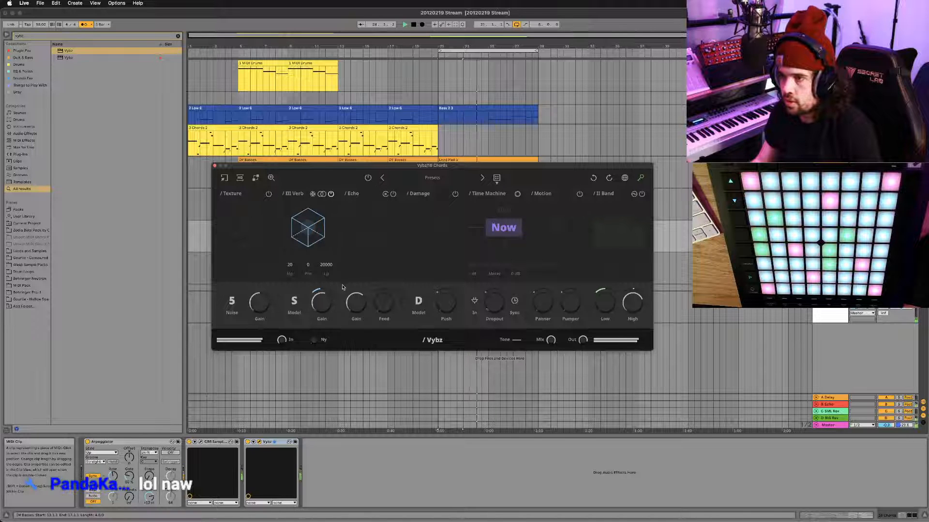
pyautogui.moveTo(324, 288); pyautogui.dragTo(315, 270)
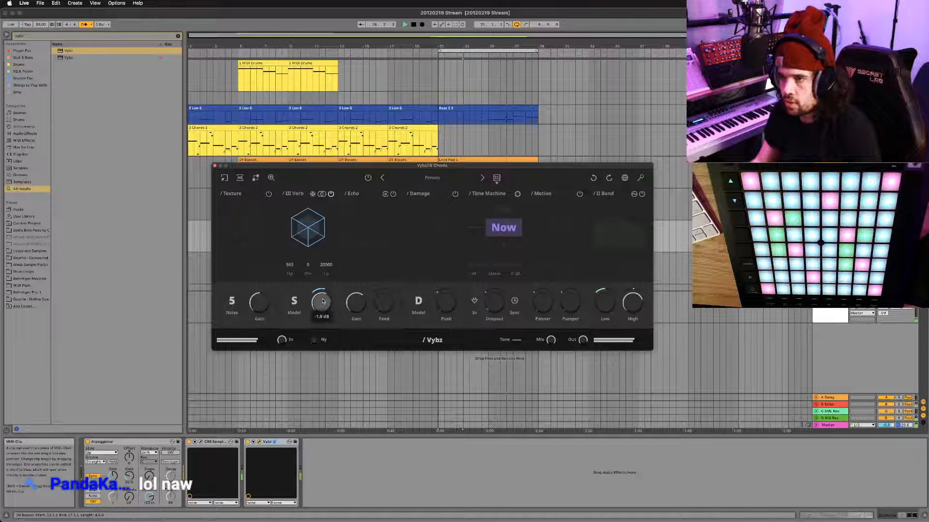
# Rebalance the Vybz reverb, adjusting its amount and setting its gain to about -0.3 dB
pyautogui.moveTo(322, 299); pyautogui.dragTo(325, 298)
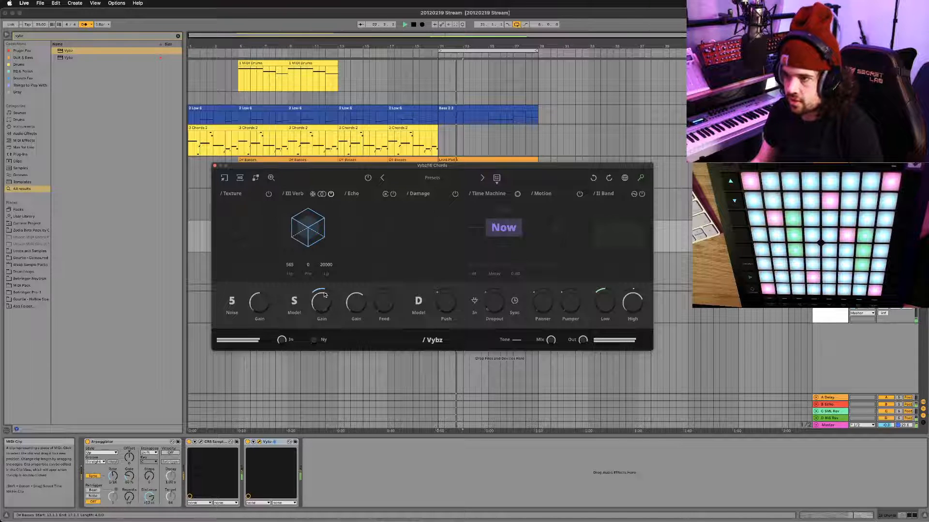
pyautogui.moveTo(319, 293)
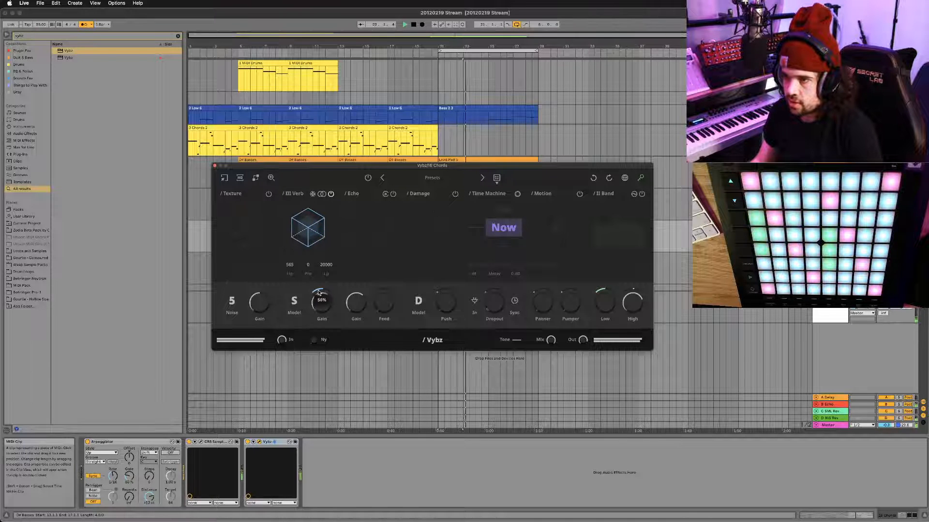
pyautogui.moveTo(313, 293); pyautogui.dragTo(293, 298)
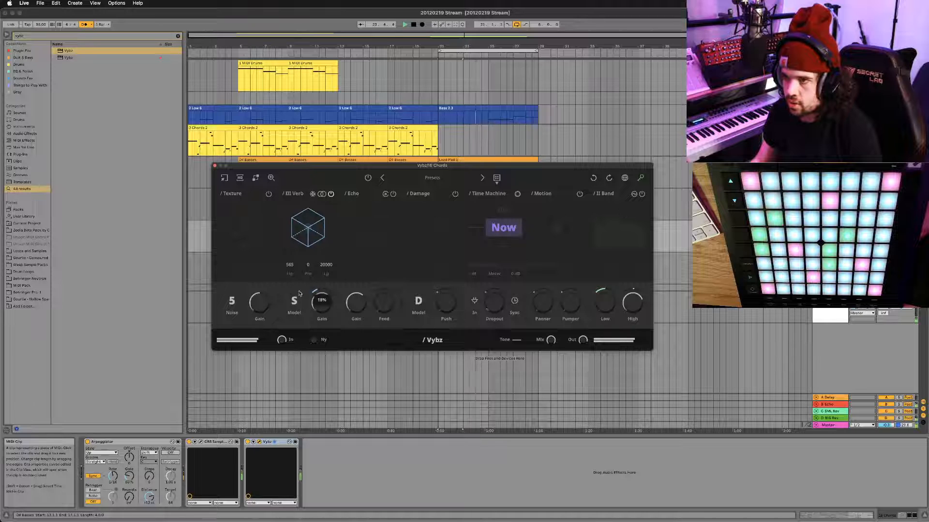
pyautogui.moveTo(346, 288); pyautogui.dragTo(314, 286)
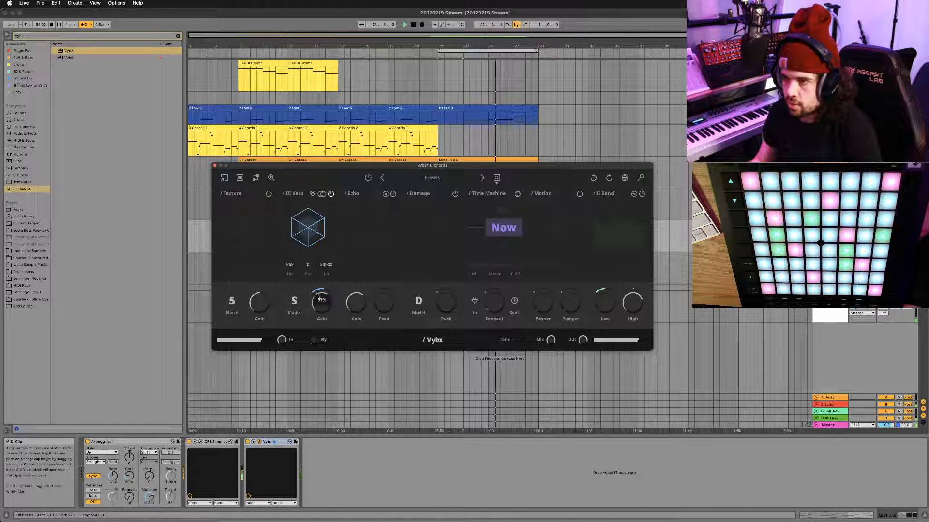
pyautogui.moveTo(322, 298)
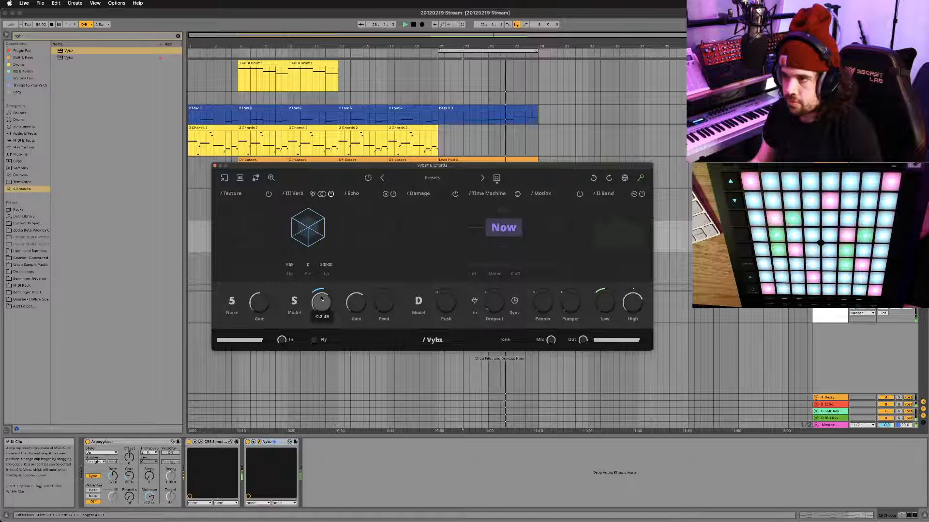
# Try the Damage section in Vybz at different Push amounts, compensating with the output level, then bypass it again
pyautogui.click(456, 194)
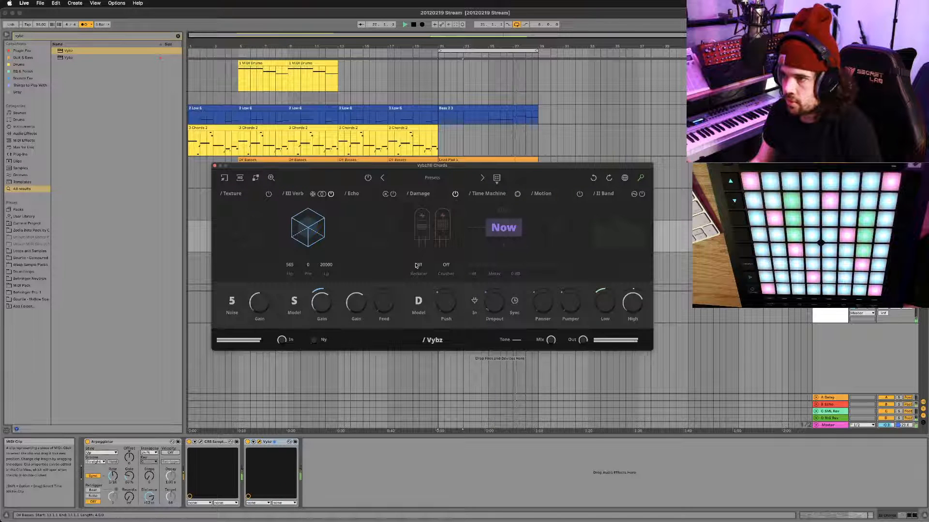
pyautogui.moveTo(443, 313); pyautogui.dragTo(459, 272)
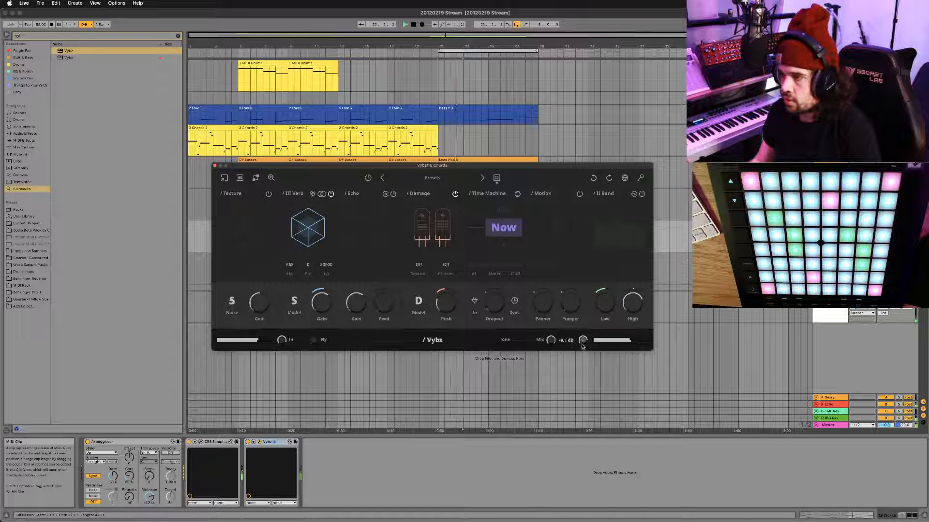
pyautogui.scroll(3, 444, 304)
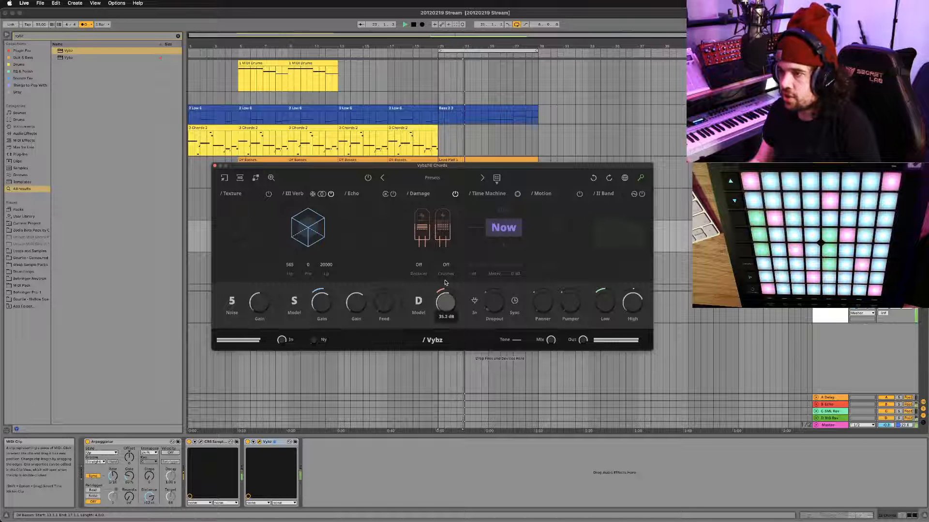
pyautogui.scroll(1, 442, 299)
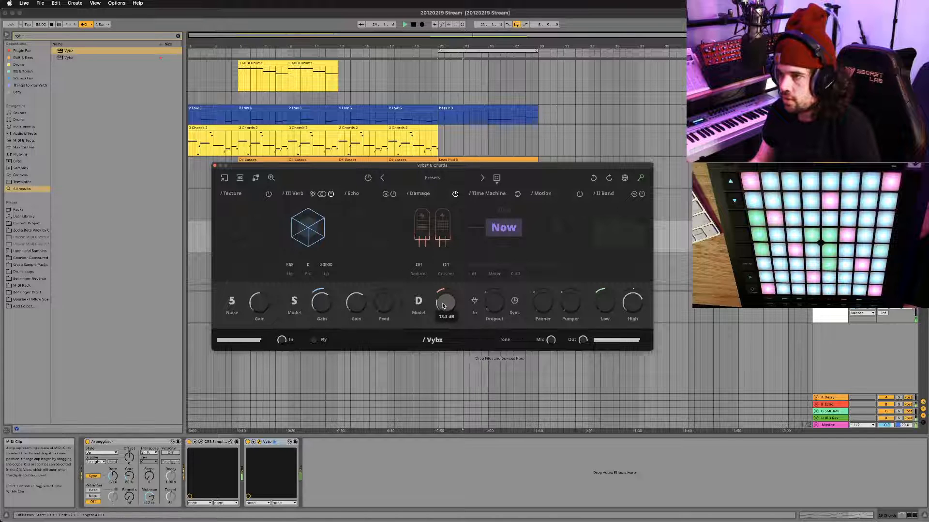
pyautogui.scroll(-3, 583, 343)
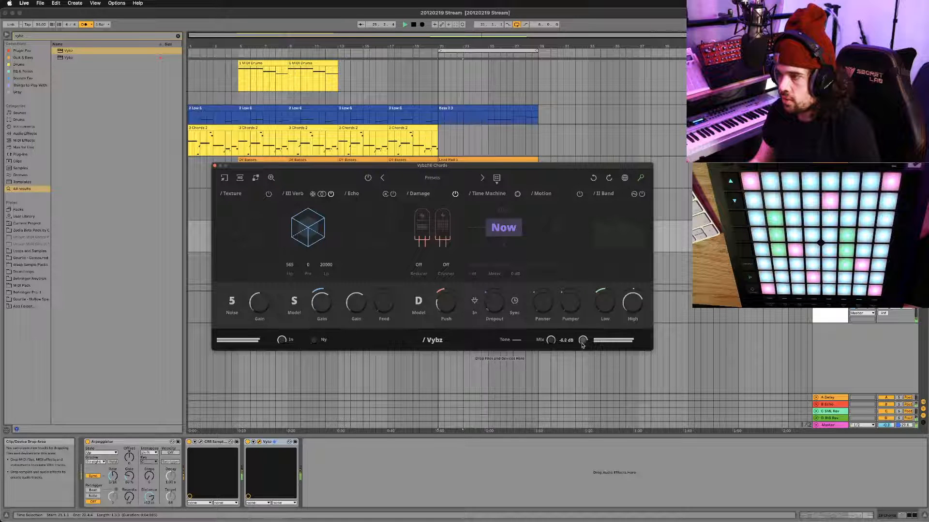
pyautogui.moveTo(448, 298); pyautogui.dragTo(444, 275)
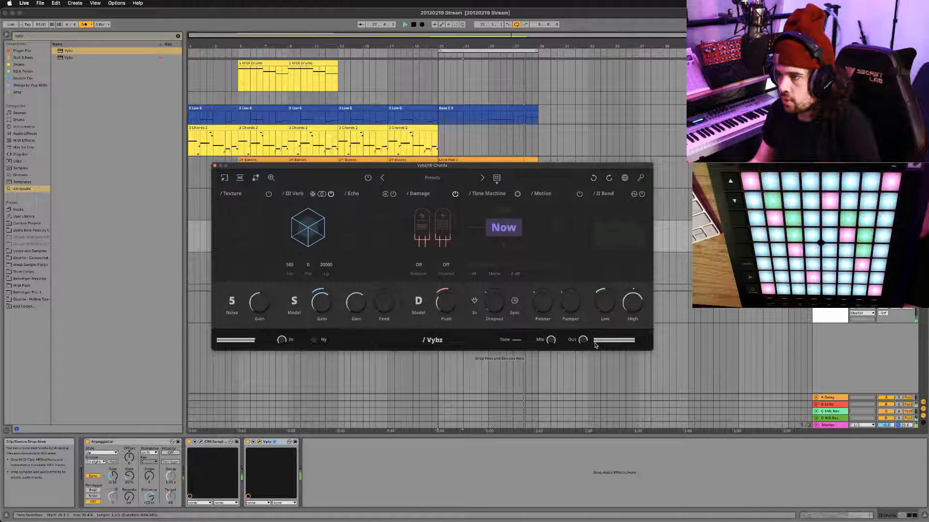
pyautogui.moveTo(583, 345); pyautogui.dragTo(580, 346)
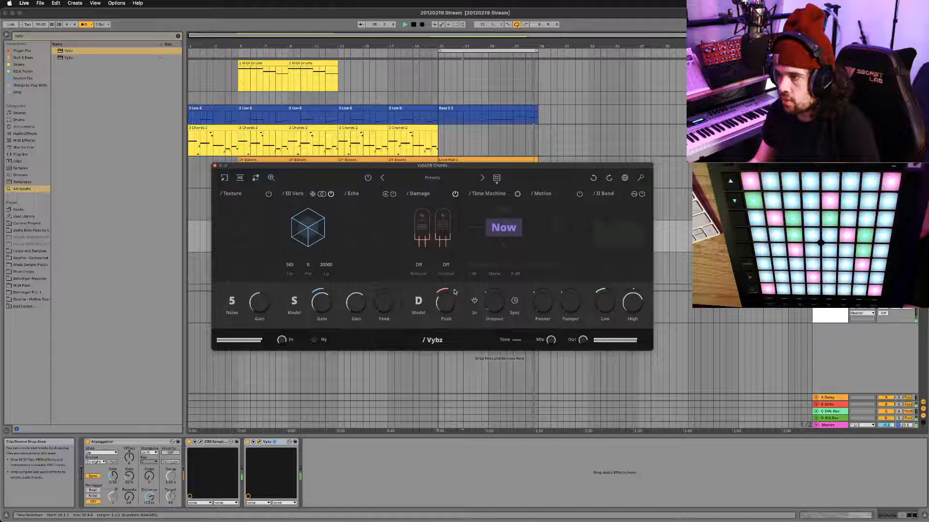
pyautogui.moveTo(454, 292); pyautogui.dragTo(422, 303)
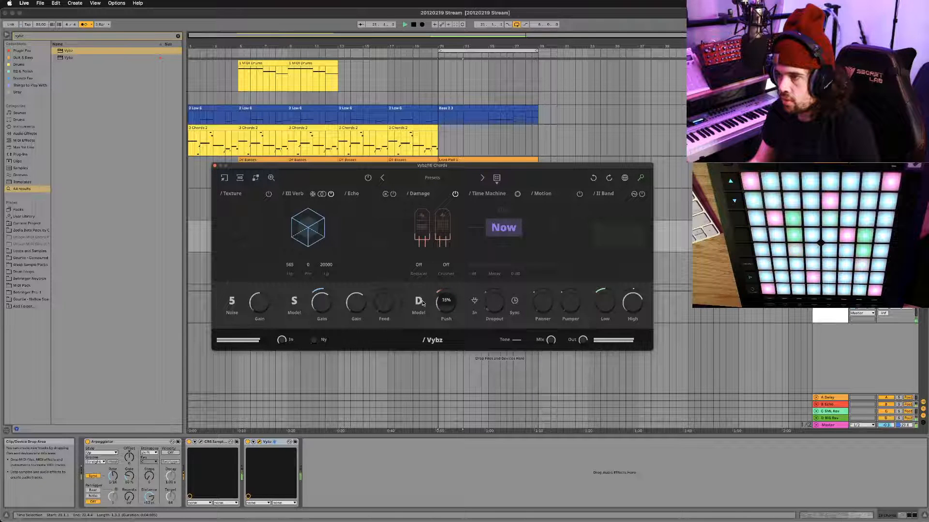
pyautogui.click(455, 194)
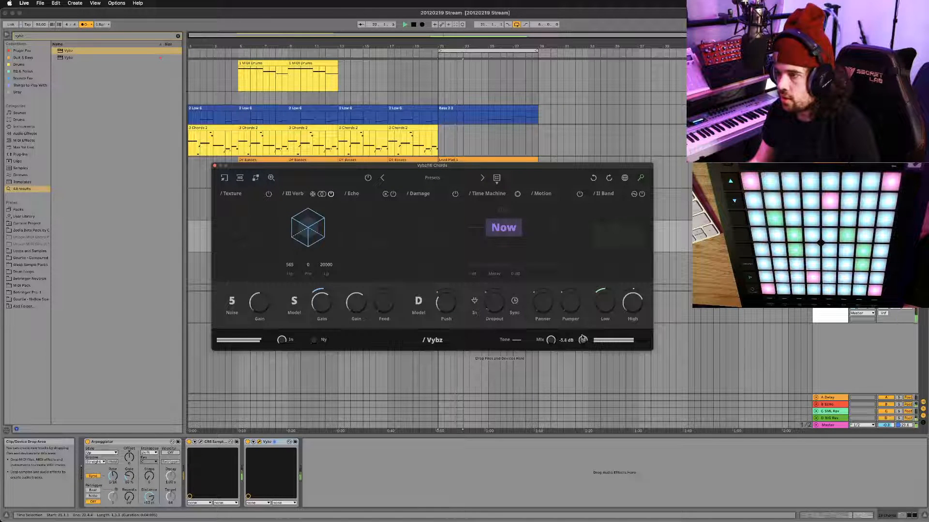
pyautogui.moveTo(583, 338); pyautogui.dragTo(583, 333)
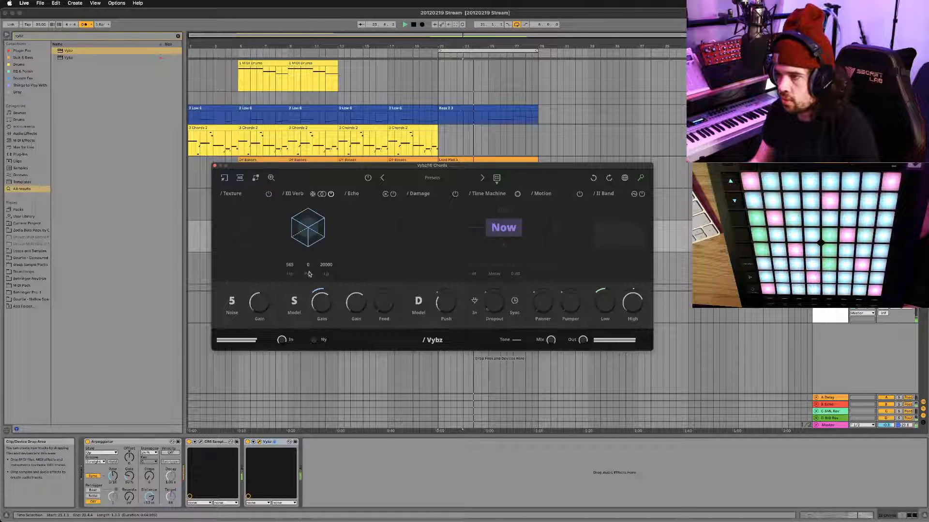
# Lower the Vybz reverb's low-pass to about 11615 Hz and close the plug-in window
pyautogui.moveTo(318, 324); pyautogui.dragTo(322, 297)
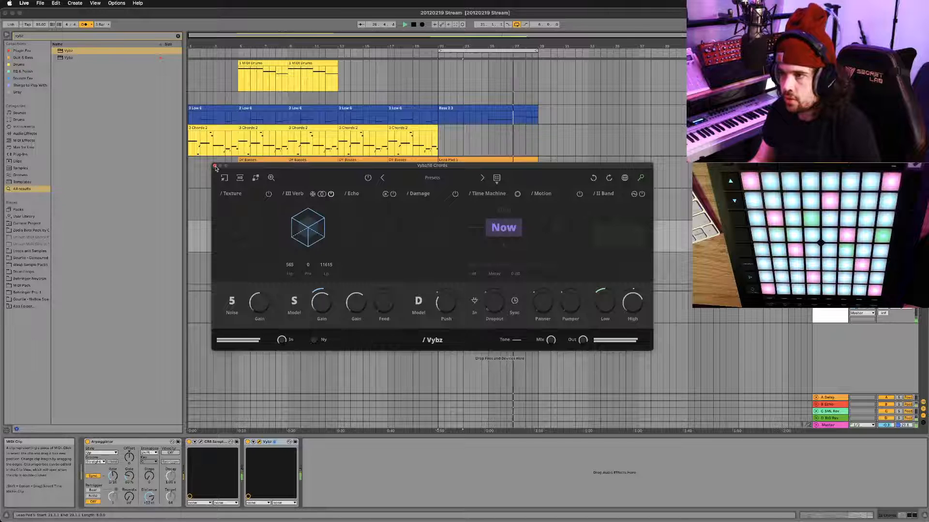
pyautogui.moveTo(412, 167); pyautogui.dragTo(453, 219)
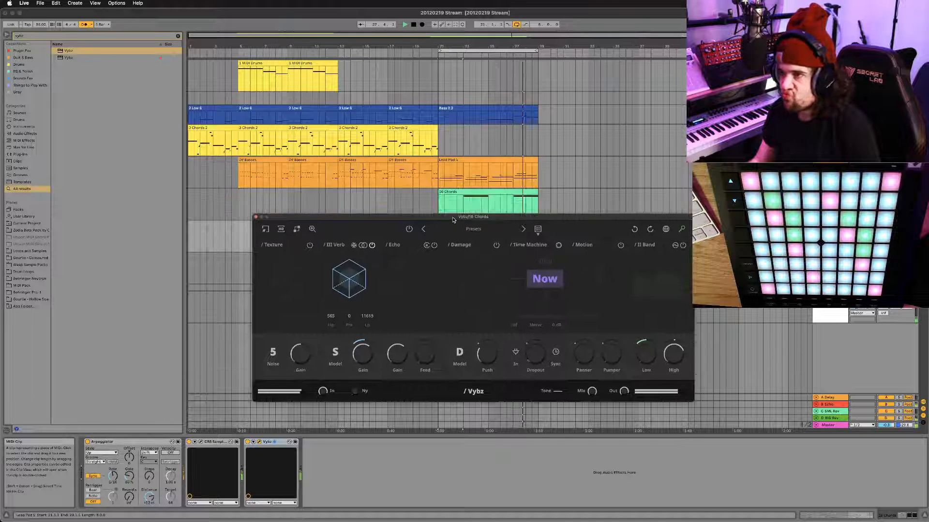
pyautogui.click(255, 217)
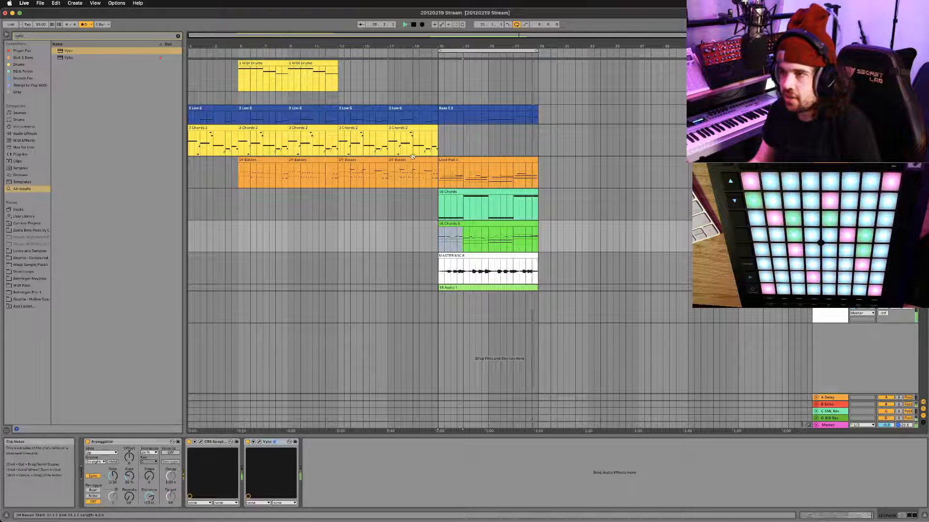
# Copy the last two Low, yellow Chords and orange Basses clips from before the new section to bar 29
pyautogui.click(400, 160)
pyautogui.keyDown('shift'); pyautogui.click(353, 120); pyautogui.keyUp('shift')
pyautogui.moveTo(353, 120); pyautogui.dragTo(550, 117)
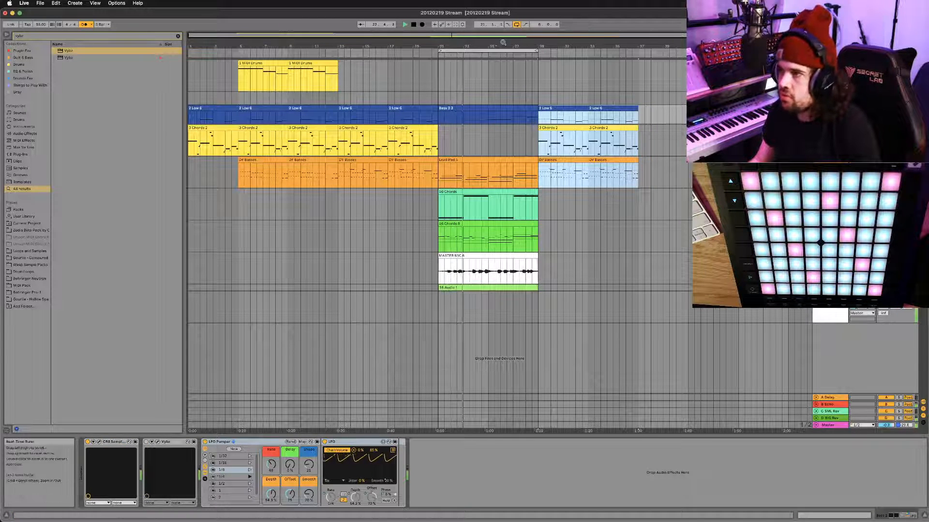
# Extend the arrangement loop's end to bar 37 and save the project
pyautogui.moveTo(534, 49); pyautogui.dragTo(636, 49)
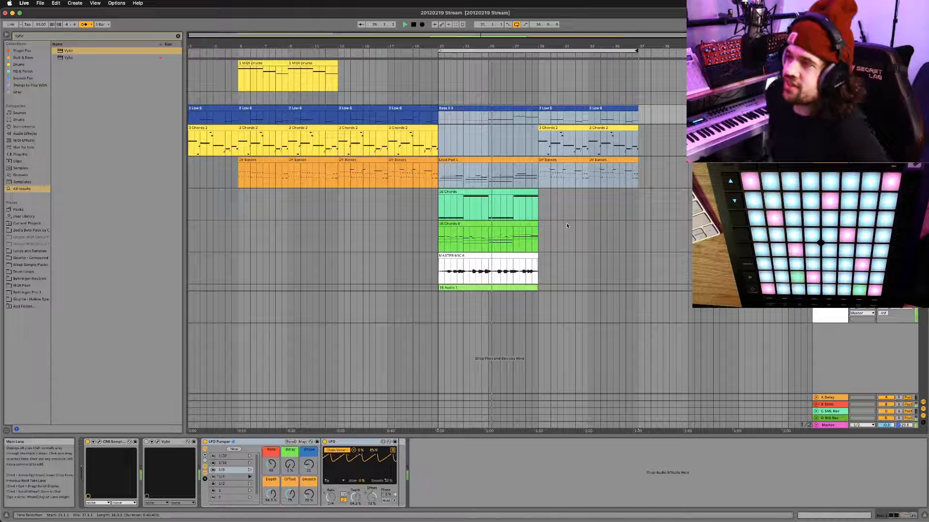
pyautogui.press('super+s')
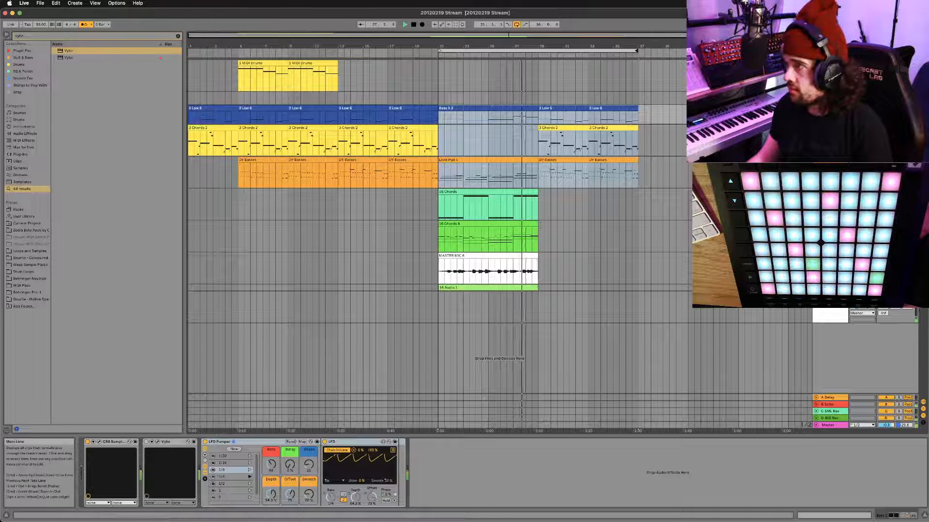
# Unfold the drum group to inspect its tracks and fold it back up
pyautogui.click(830, 95)
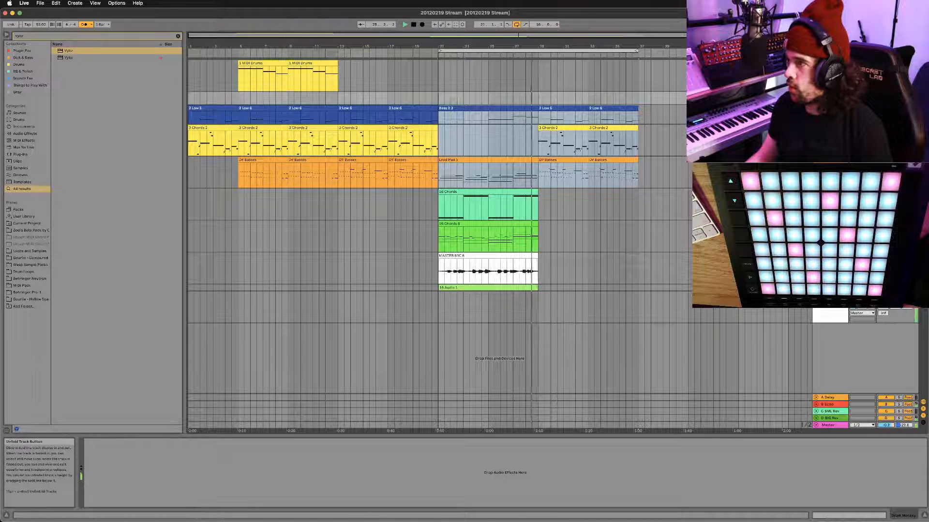
pyautogui.click(816, 95)
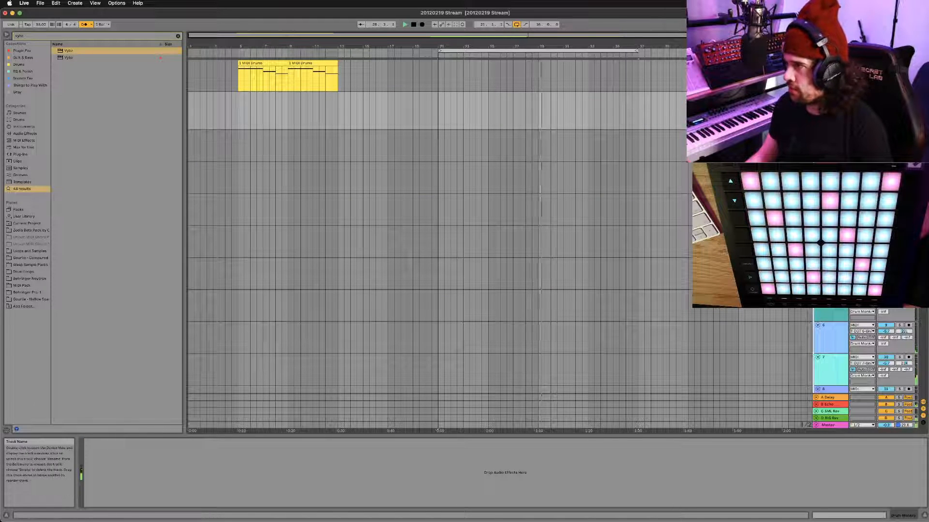
pyautogui.click(816, 95)
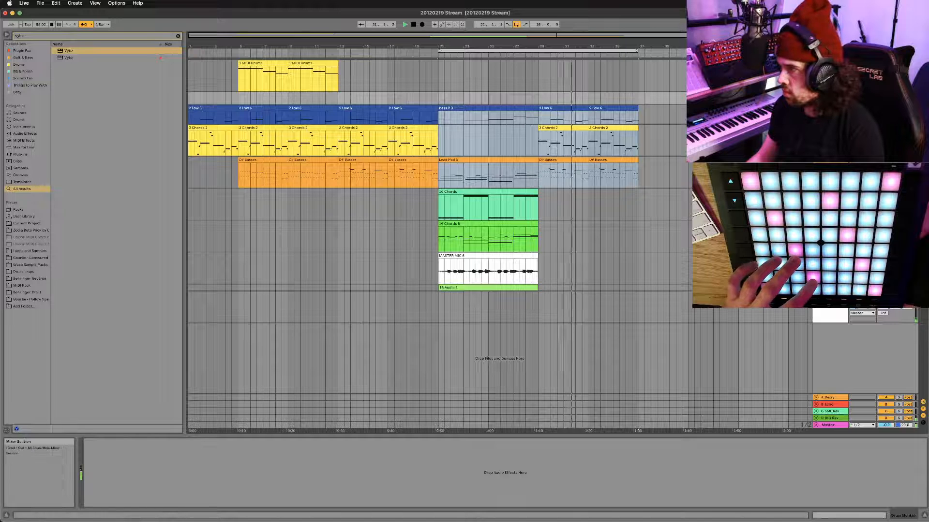
# Move the arrangement loop's start to bar 29 and open the Low clip there to read its bass notes
pyautogui.click(830, 229)
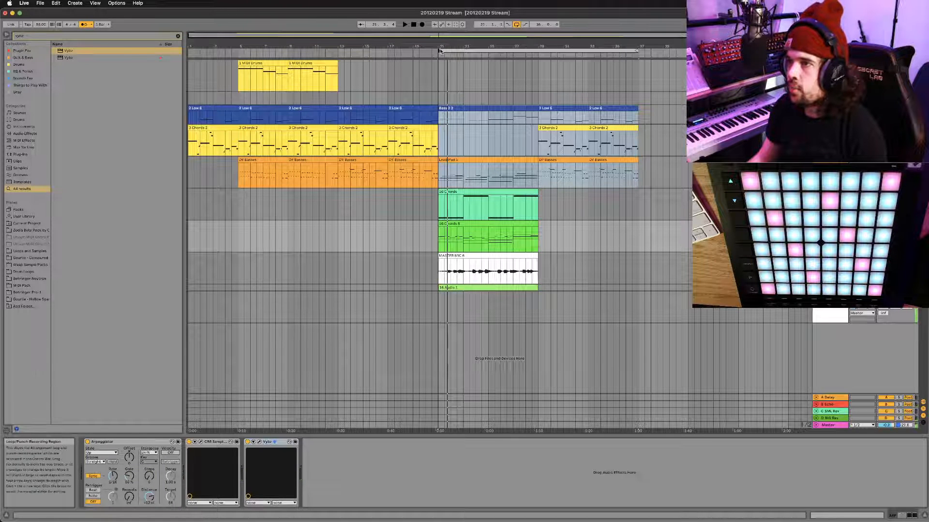
pyautogui.moveTo(440, 50); pyautogui.dragTo(540, 51)
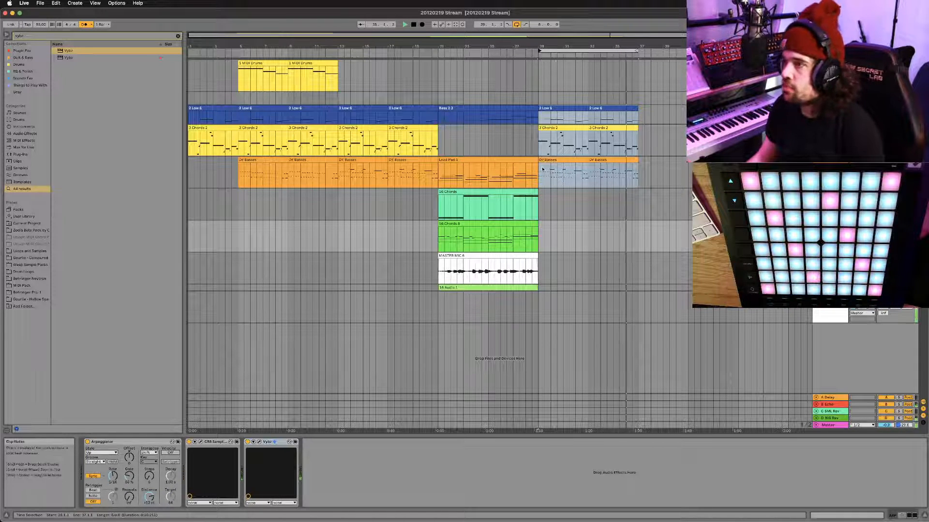
pyautogui.doubleClick(556, 116)
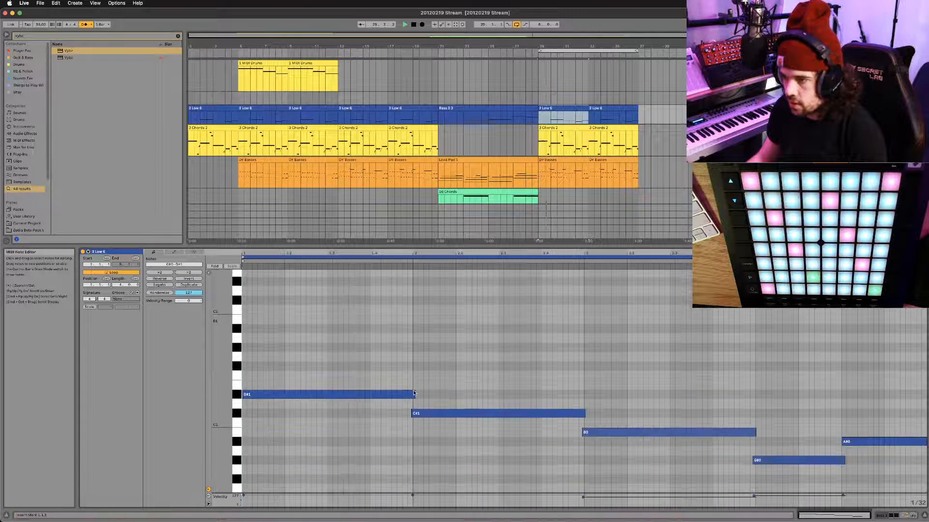
pyautogui.scroll(-3, 413, 390)
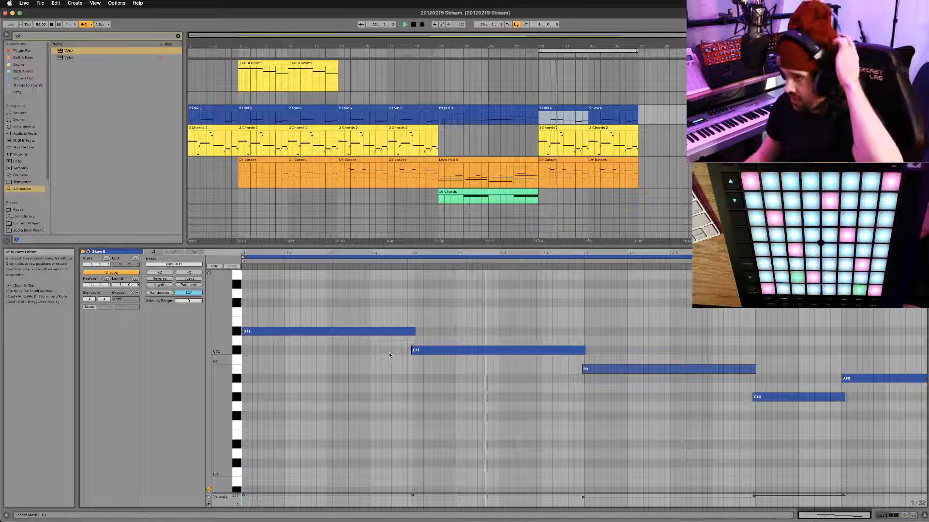
pyautogui.scroll(-3, 544, 188)
# Record a new MIDI part of about four bars on the green ARP track from bar 29 and stop playback
pyautogui.click(535, 180)
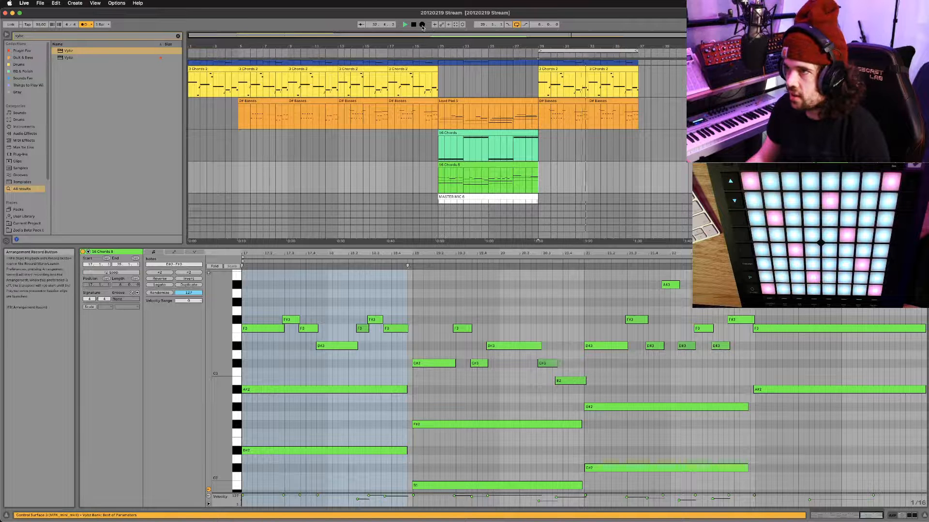
pyautogui.click(422, 24)
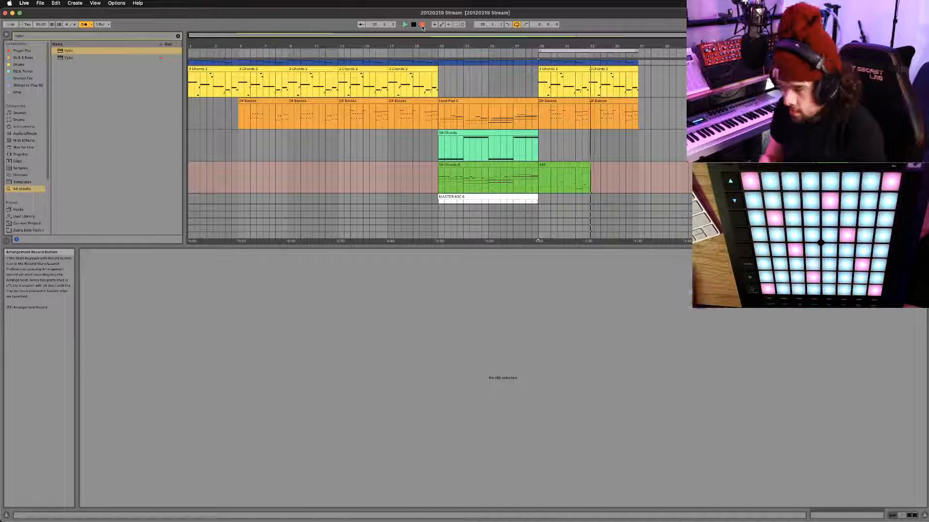
pyautogui.press('space')
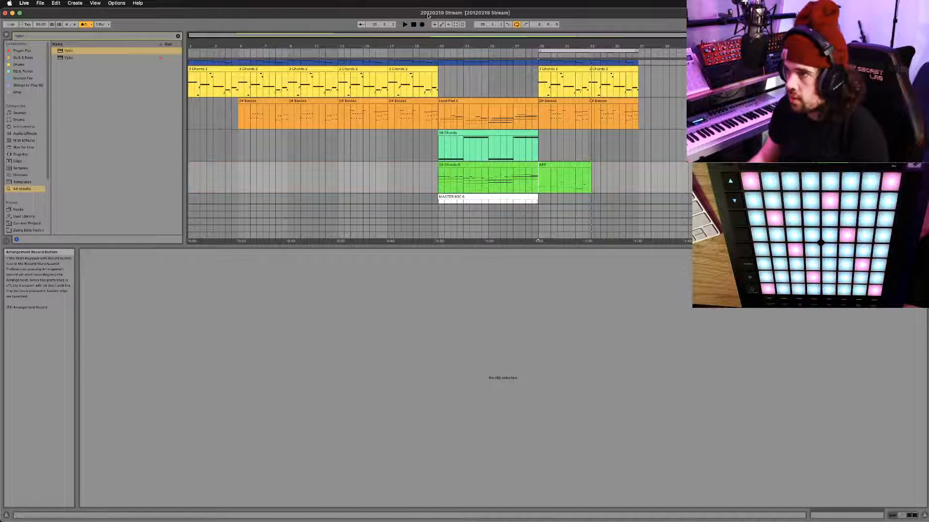
# Trim the recorded ARP clip to end at bar 33, duplicate it up to bar 37 and play from bar 29
pyautogui.click(591, 167)
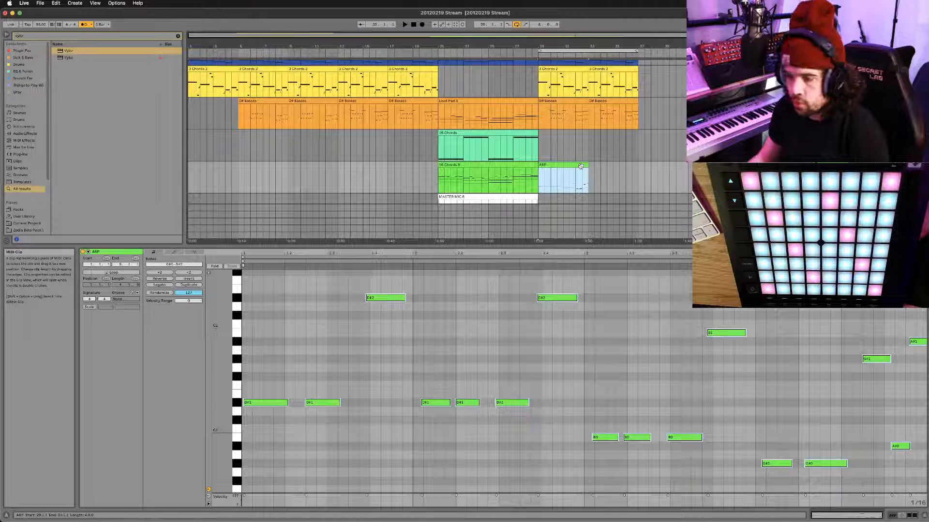
pyautogui.press('super+d')
pyautogui.click(539, 176)
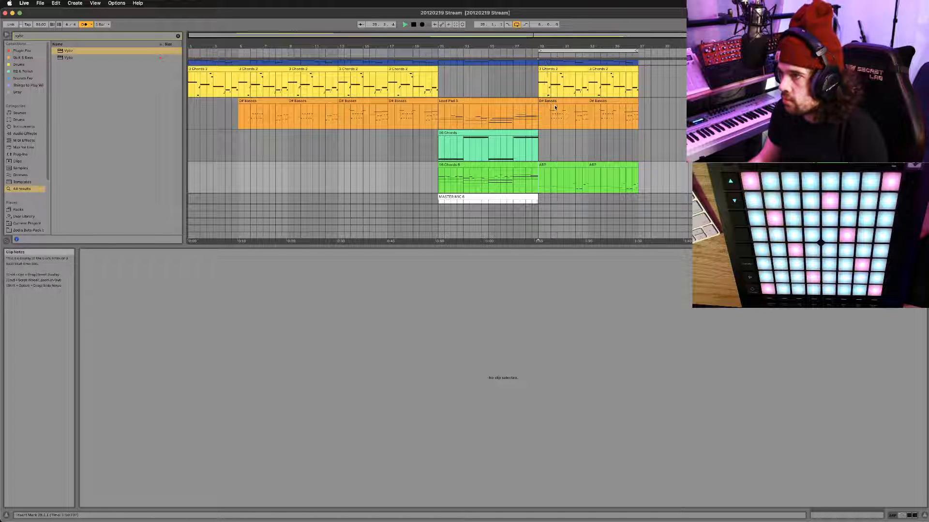
# Move the vocal recording tracks below the empty track and reduce the MASTER MIC track's height
pyautogui.scroll(3, 553, 133)
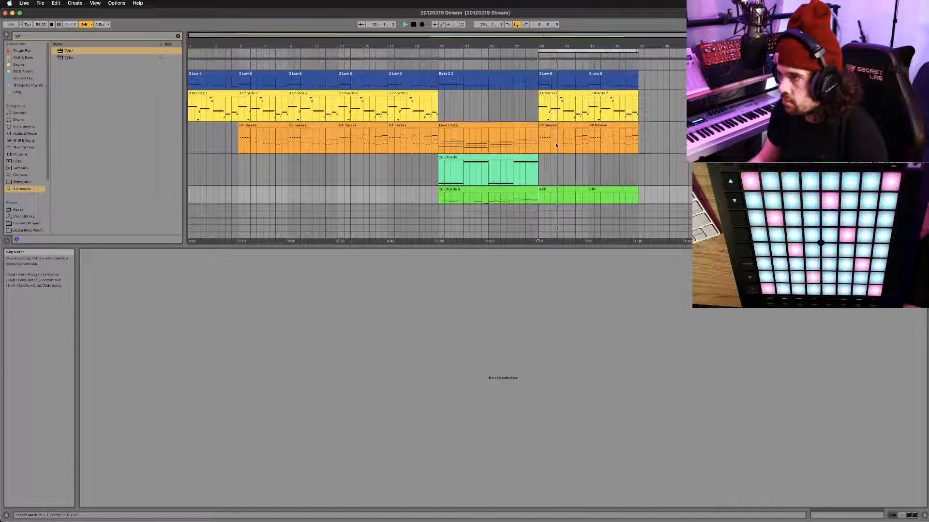
pyautogui.scroll(-1, 557, 144)
pyautogui.scroll(-1, 556, 141)
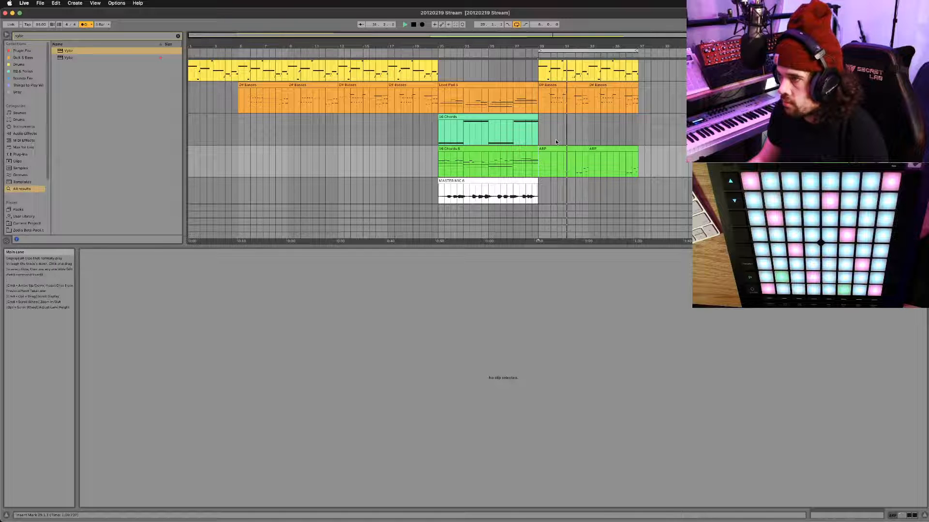
pyautogui.scroll(1, 555, 141)
pyautogui.scroll(-4, 555, 139)
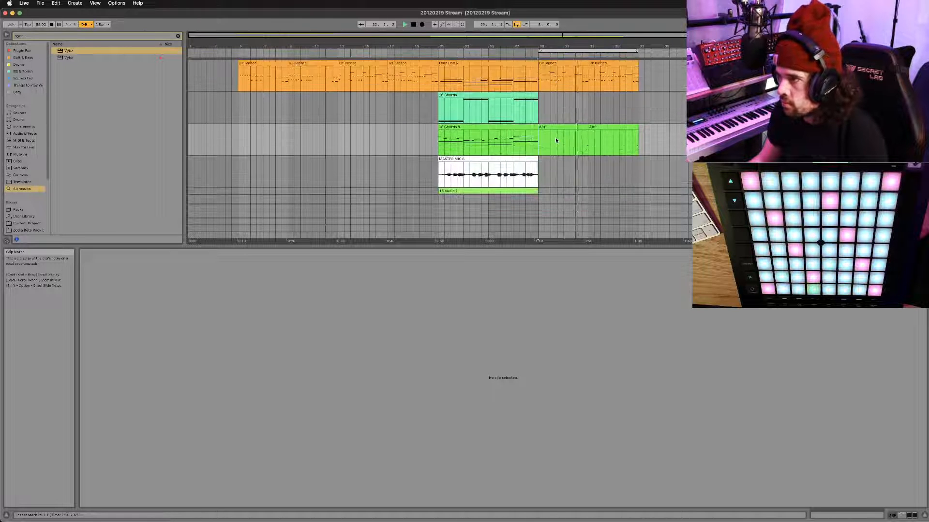
pyautogui.click(552, 189)
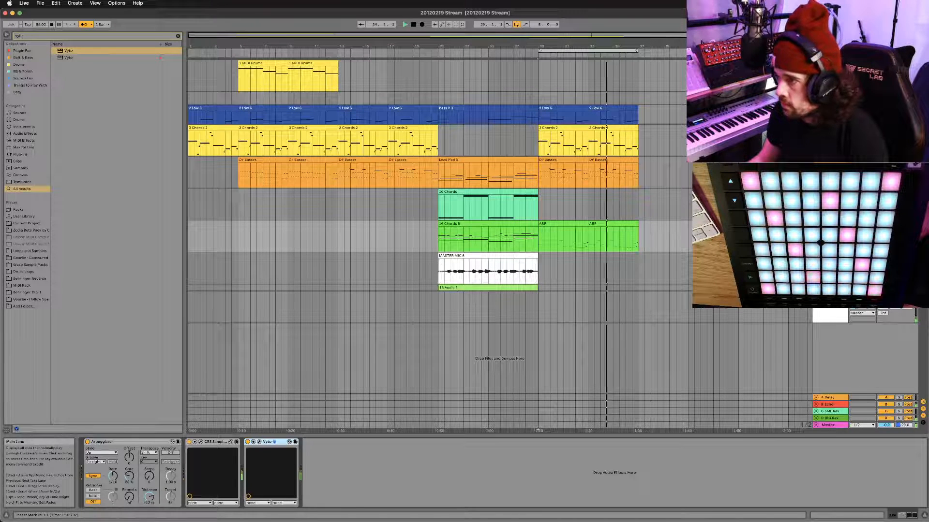
pyautogui.moveTo(829, 285); pyautogui.dragTo(830, 310)
pyautogui.click(829, 256)
pyautogui.click(830, 269)
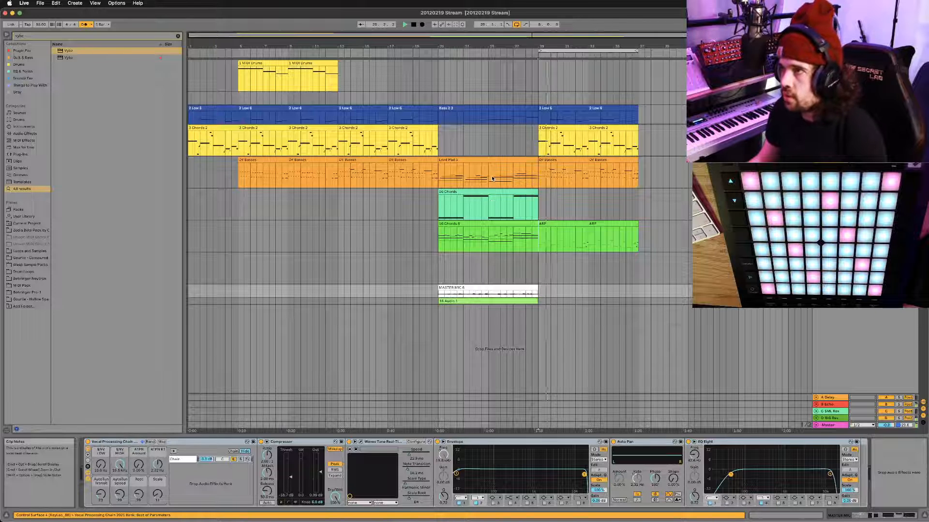
# Set the loop's start to bar 21 and copy the last two bars of the teal Chords clip to bars 19 and 35
pyautogui.moveTo(539, 50); pyautogui.dragTo(438, 52)
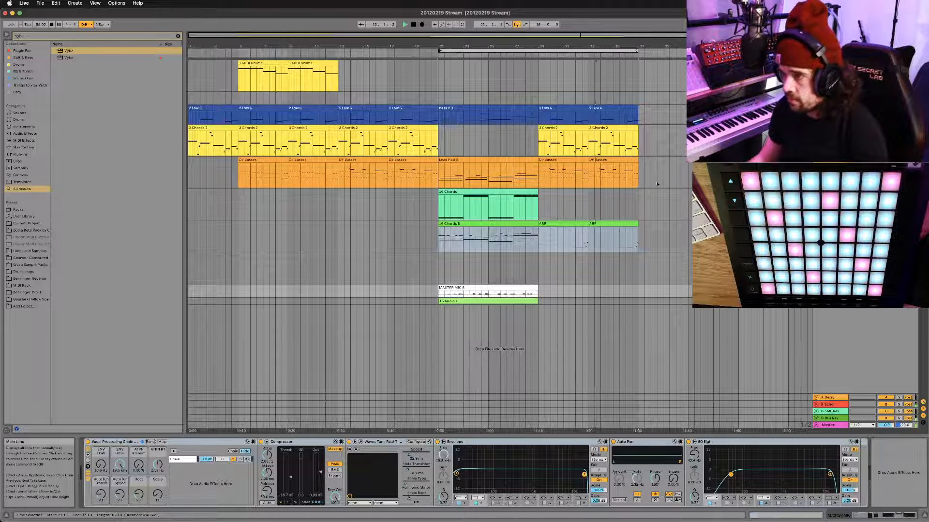
pyautogui.click(514, 193)
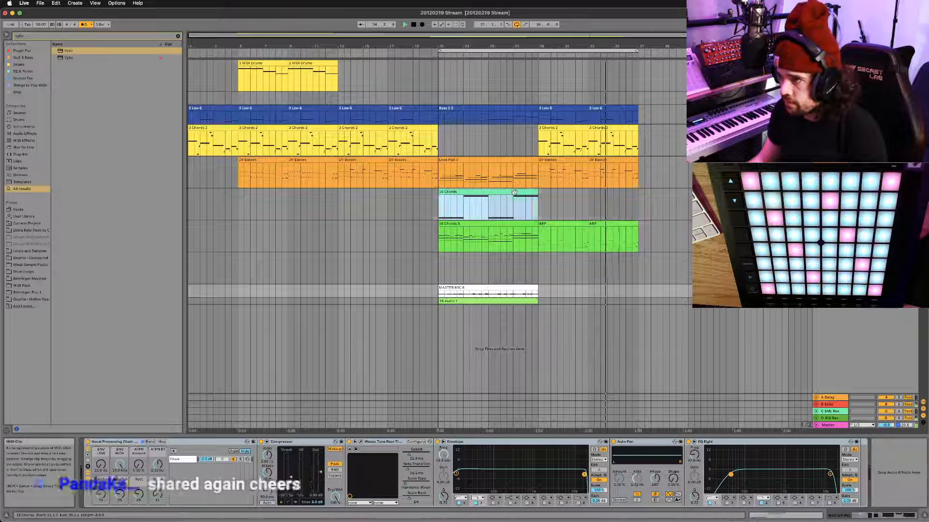
pyautogui.moveTo(514, 192); pyautogui.dragTo(418, 198)
pyautogui.moveTo(339, 194); pyautogui.dragTo(625, 192)
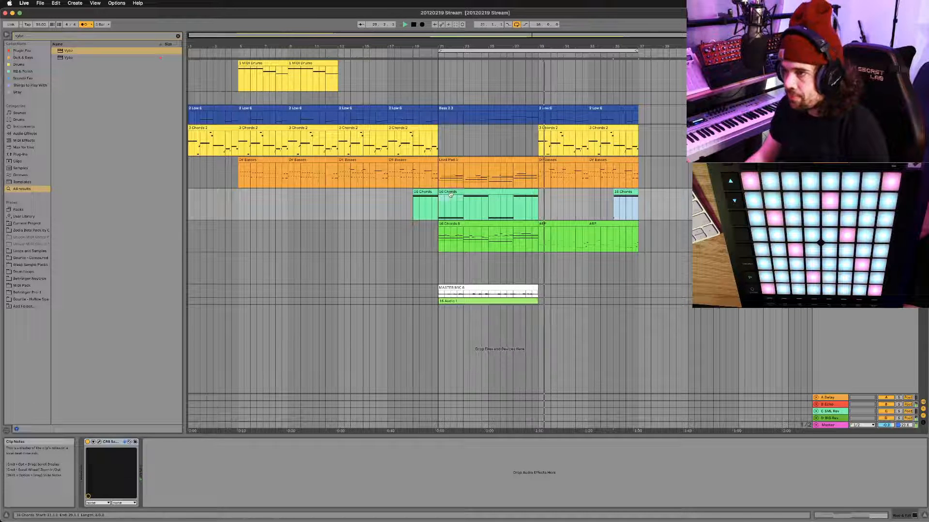
# Copy the teal Chords clip to bar 29 and delete the part of it between bars 31 and 35
pyautogui.moveTo(450, 195); pyautogui.dragTo(561, 202)
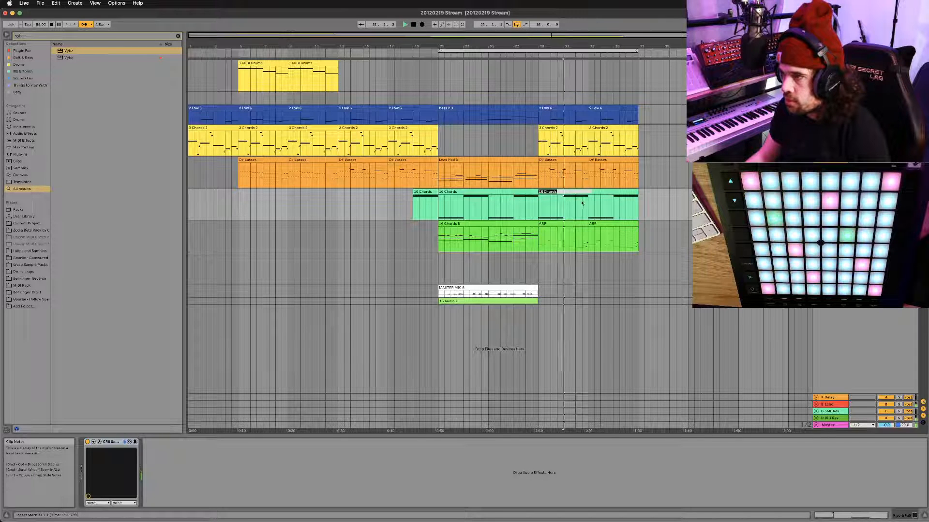
pyautogui.click(612, 203)
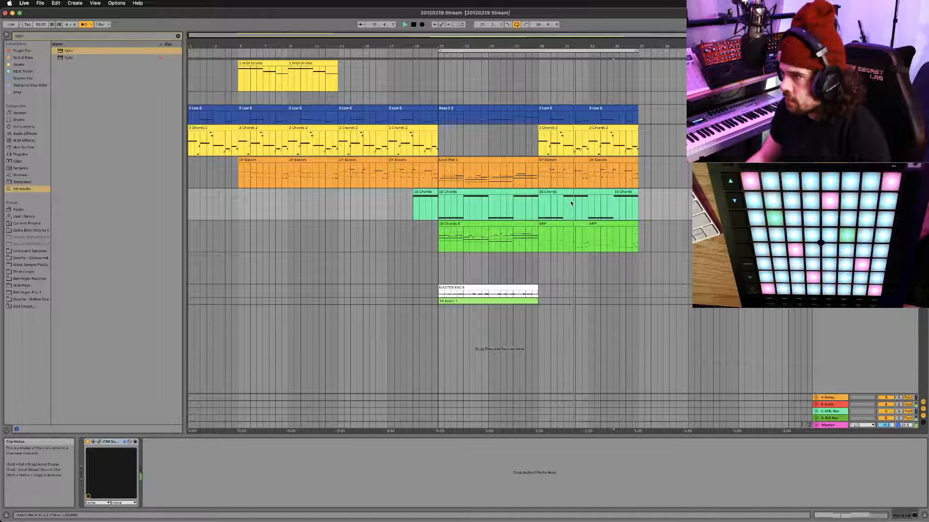
pyautogui.moveTo(562, 205); pyautogui.dragTo(613, 202)
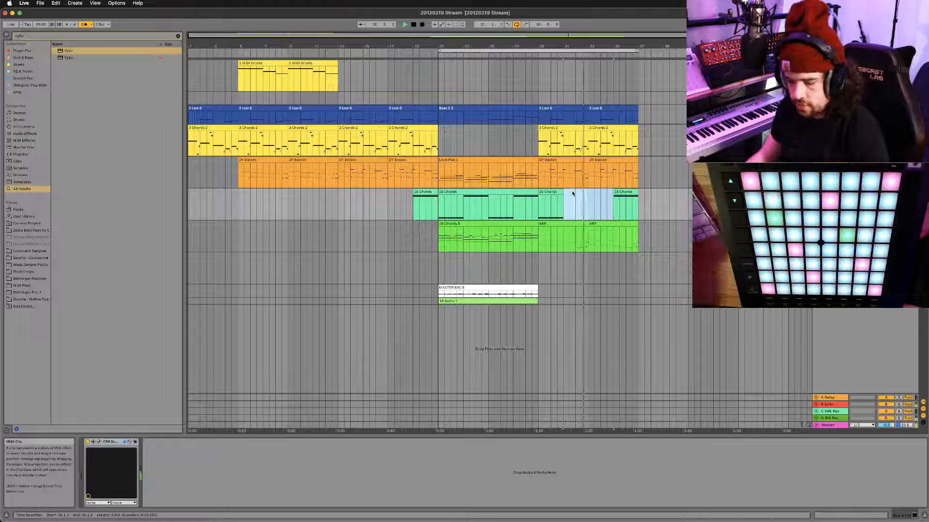
pyautogui.click(572, 193)
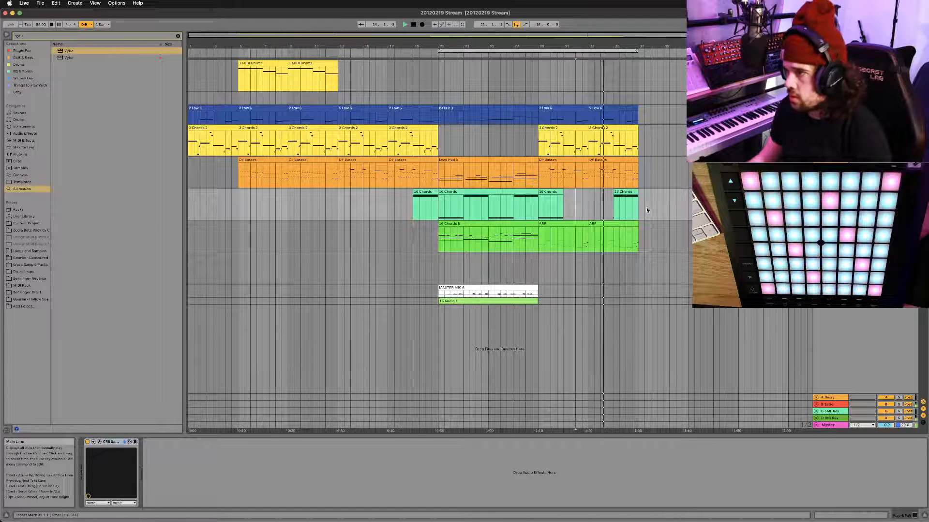
# Search the browser for "micro", add MicroShift to the end of the ARP track's device chain and close its window
pyautogui.click(830, 224)
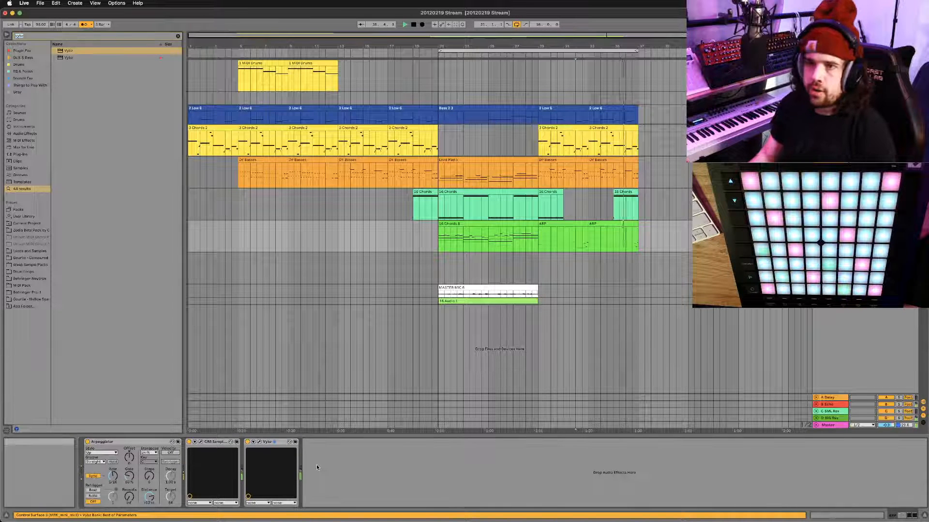
pyautogui.press('super+f')
pyautogui.write('micro')
pyautogui.press('Down')
pyautogui.press('Down')
pyautogui.press('Down')
pyautogui.press('Down')
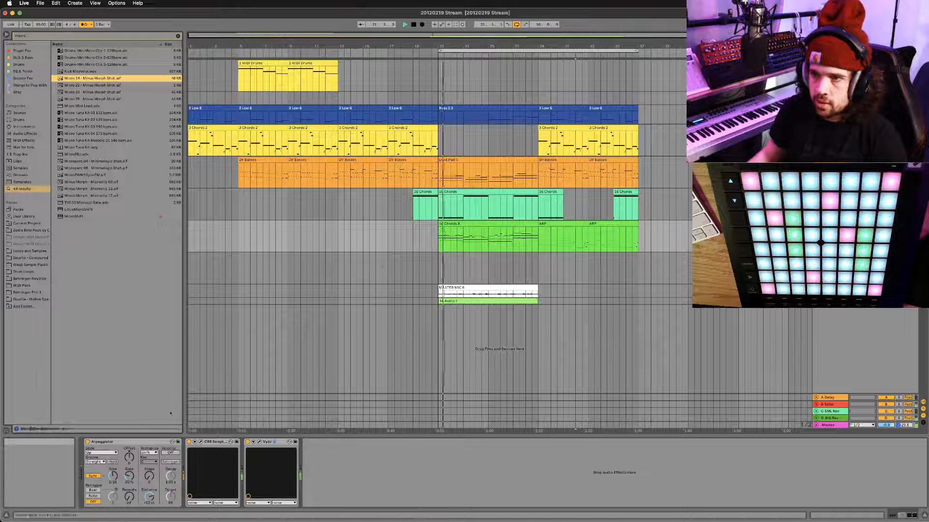
pyautogui.click(72, 216)
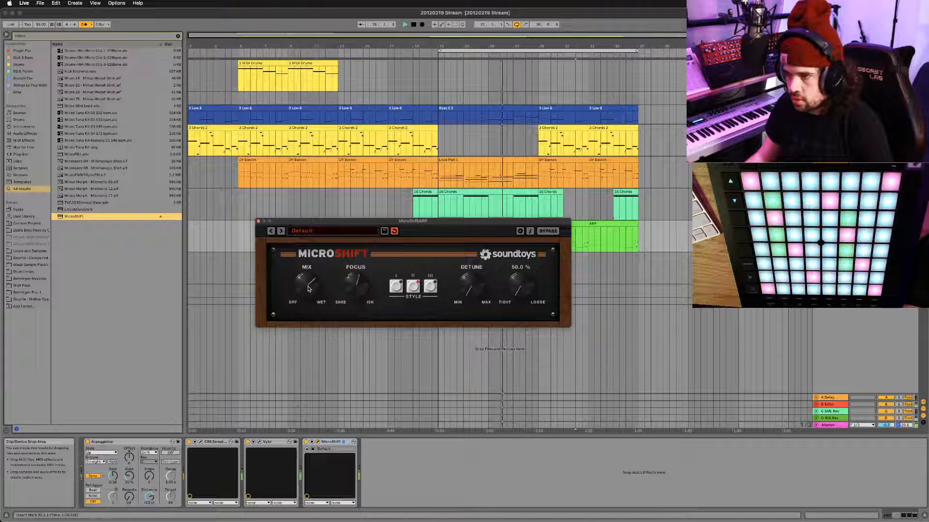
pyautogui.click(258, 222)
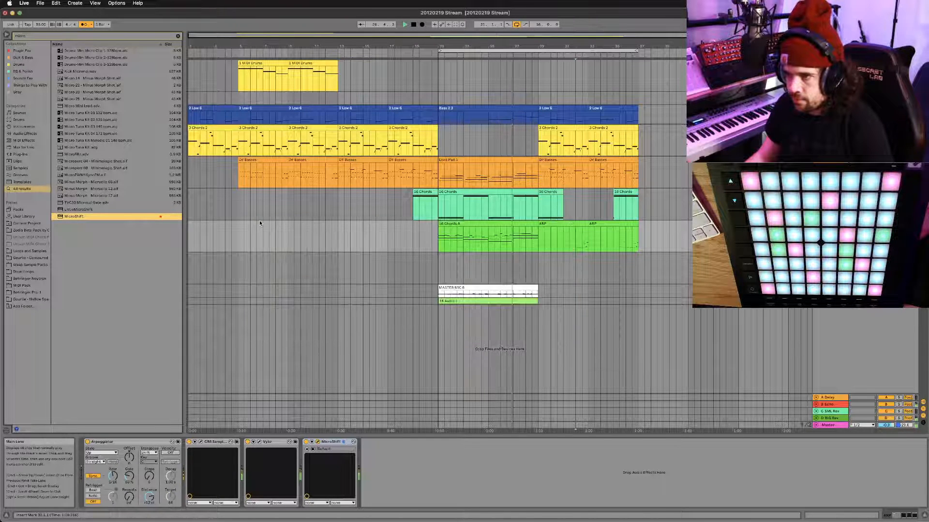
# Open the ARP track's CR8 sampler and set the Gourlie-Daddy Pluck-C-120 sample's filter cutoff to about 524
pyautogui.click(201, 442)
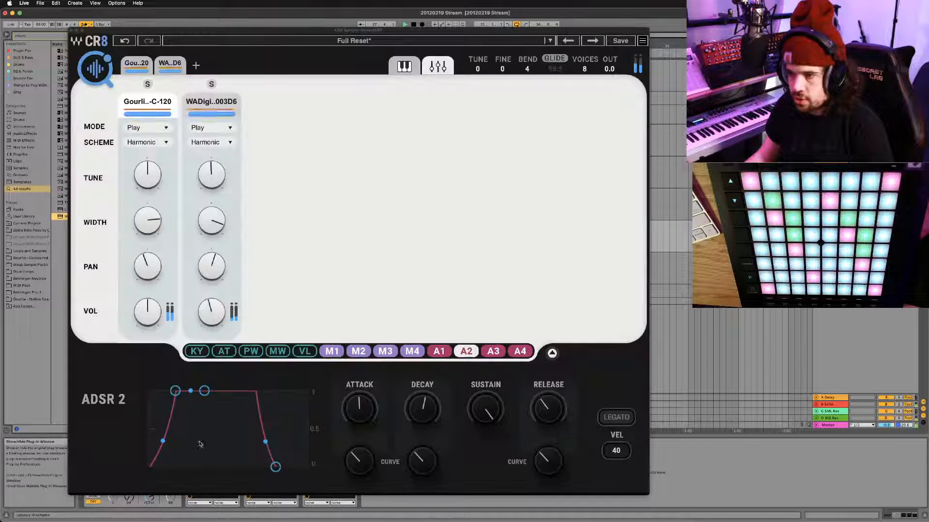
pyautogui.click(150, 64)
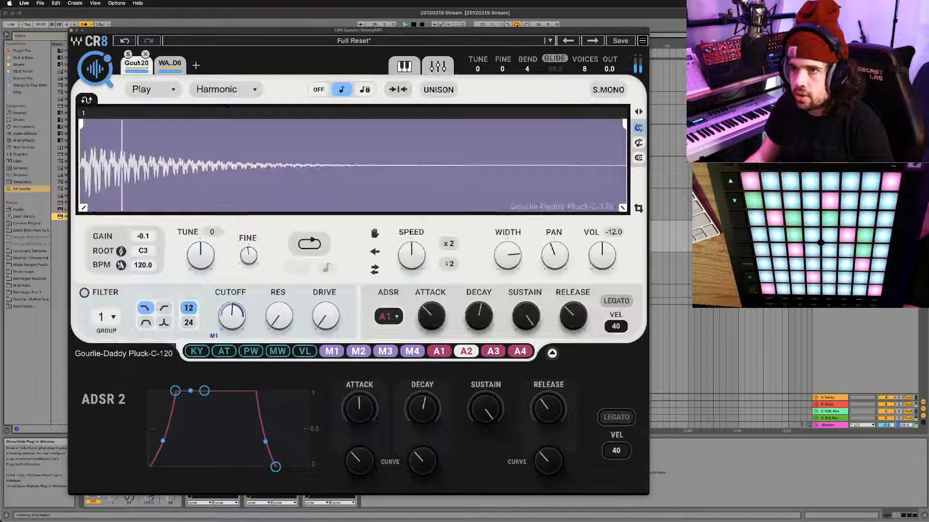
pyautogui.moveTo(230, 316); pyautogui.dragTo(231, 315)
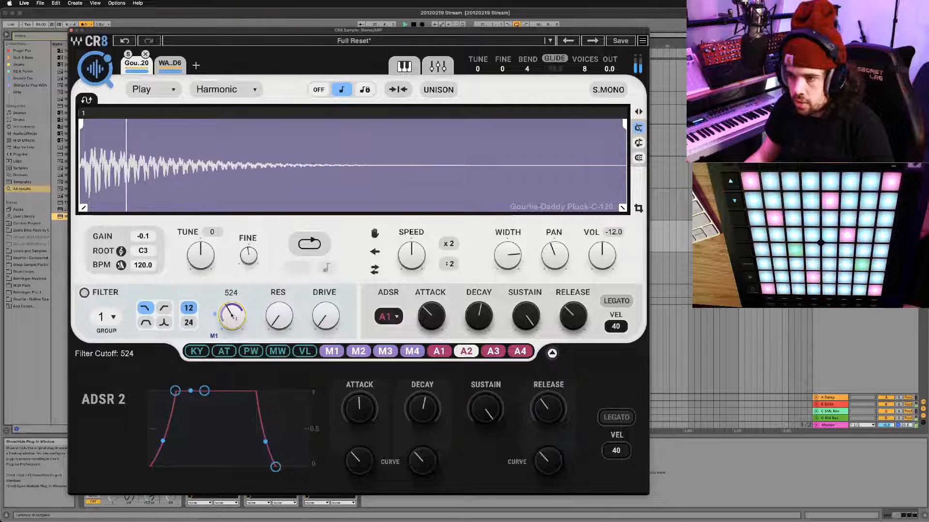
pyautogui.moveTo(269, 312)
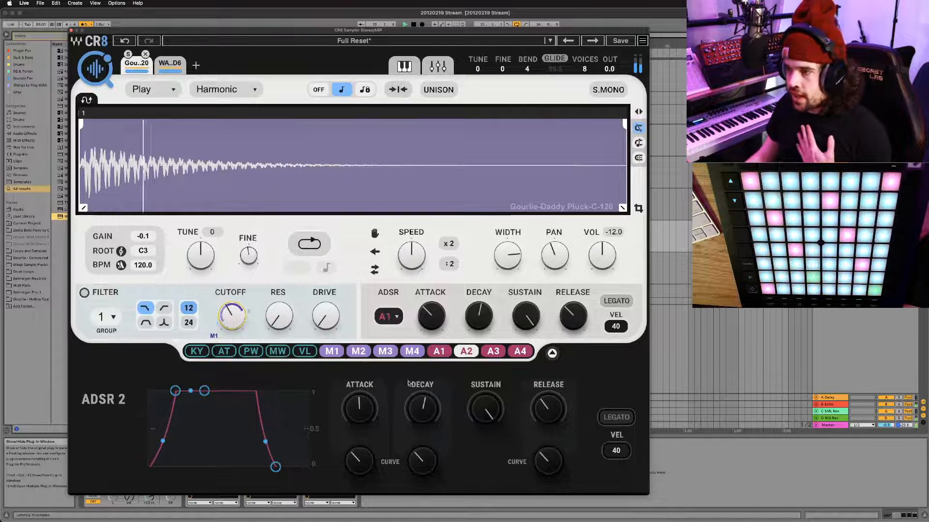
pyautogui.moveTo(332, 352); pyautogui.dragTo(503, 256)
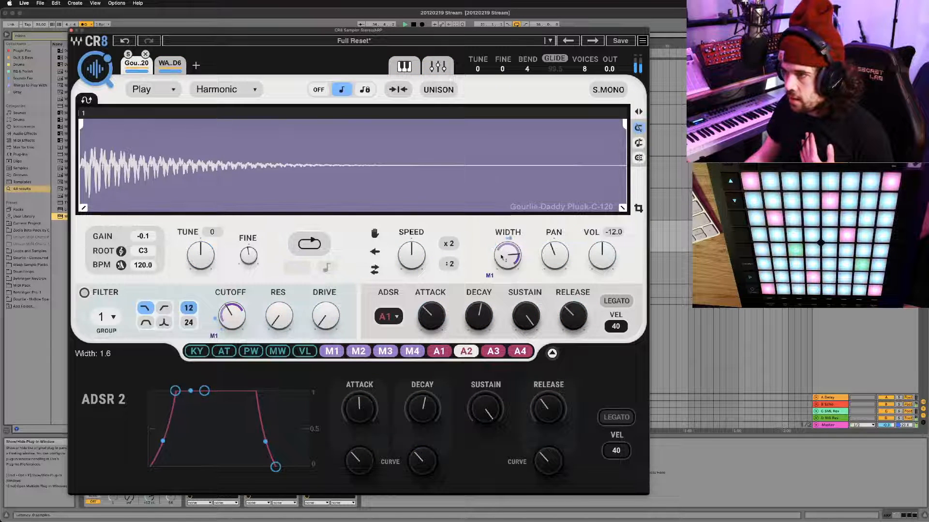
pyautogui.click(489, 276)
pyautogui.click(494, 286)
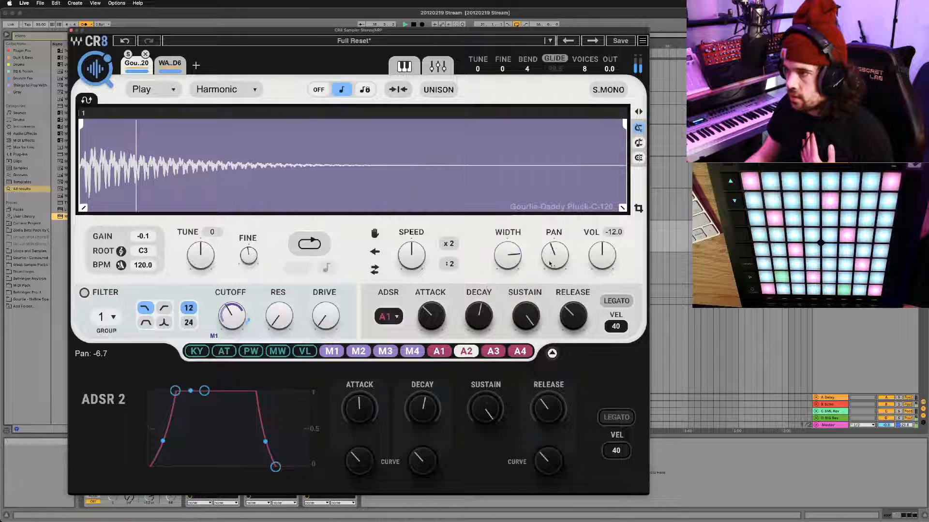
# In CR8's mixer, assign modulator M1 to the pan of both samples and centre the pluck sample's pan
pyautogui.click(436, 68)
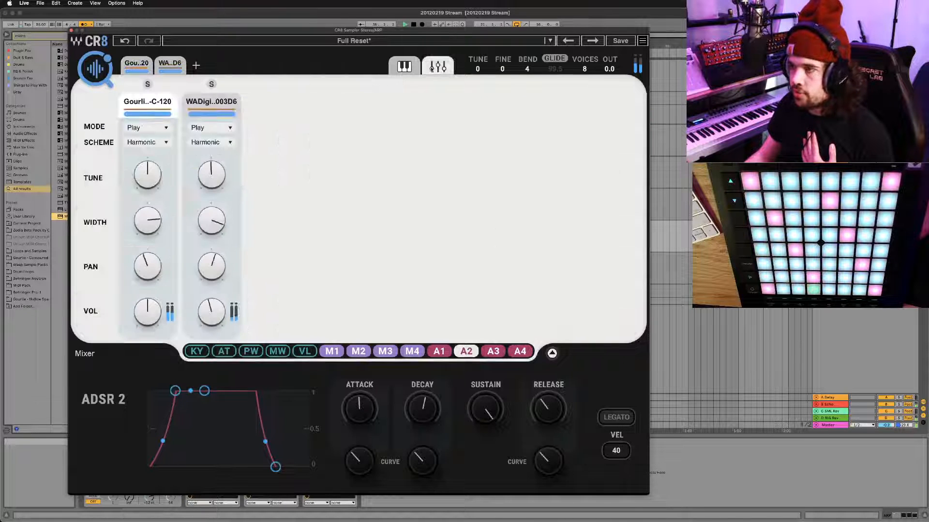
pyautogui.moveTo(332, 351); pyautogui.dragTo(206, 283)
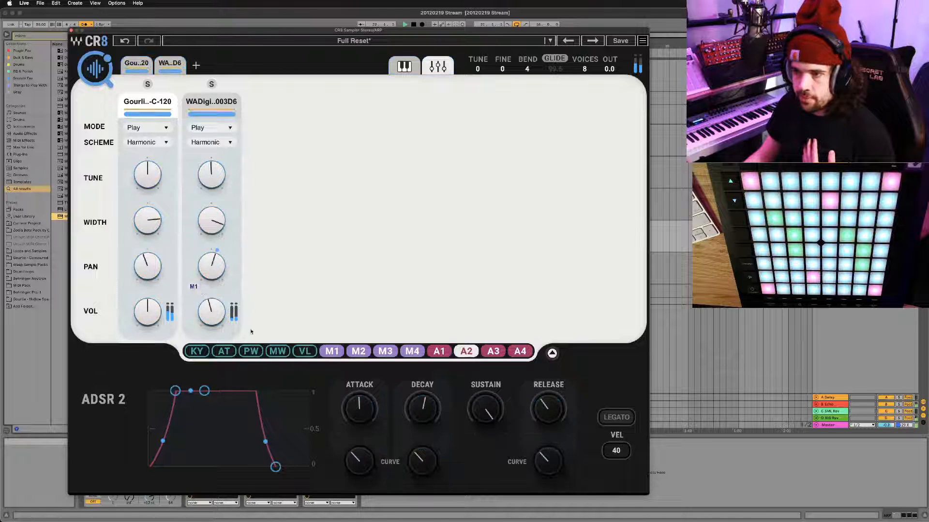
pyautogui.moveTo(332, 351); pyautogui.dragTo(126, 290)
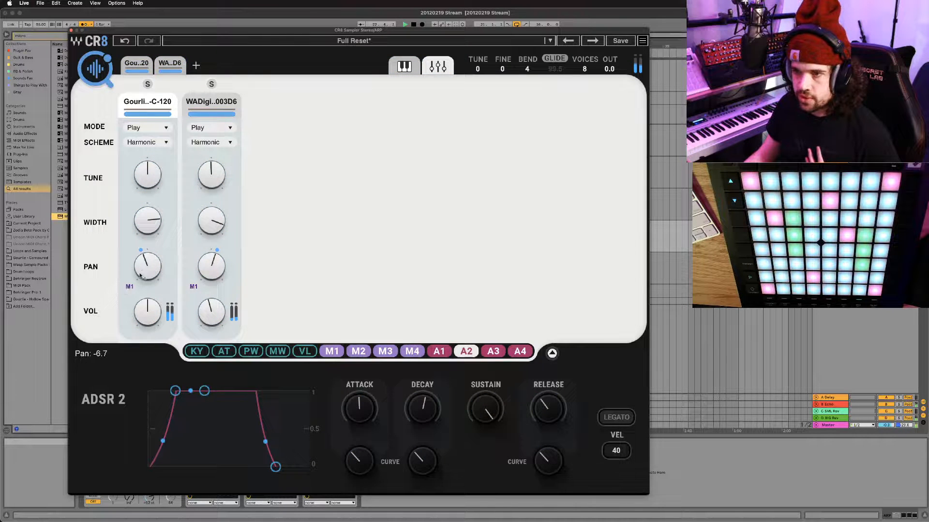
pyautogui.moveTo(142, 272)
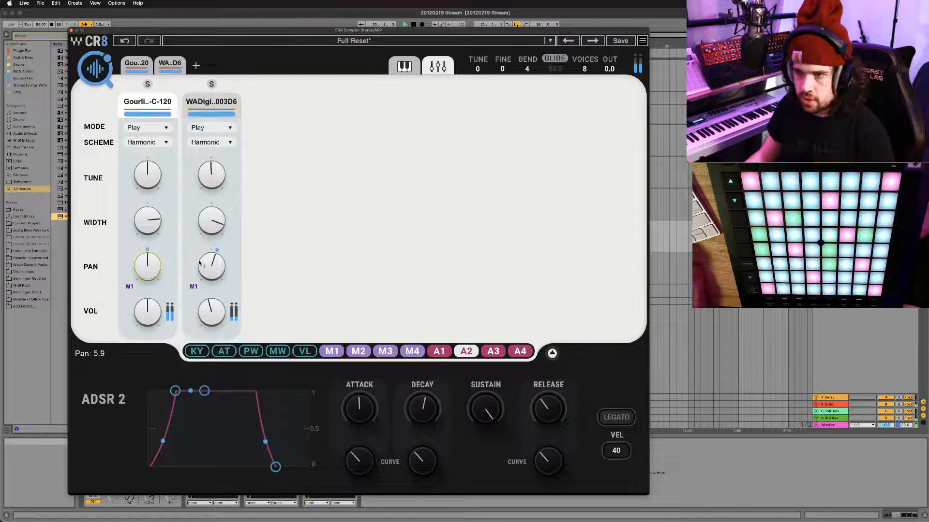
# Apply M1 pan modulation in opposite directions to CR8's two samples, with the WADigi sample's pan centred, and close the sampler
pyautogui.moveTo(198, 287); pyautogui.dragTo(186, 228)
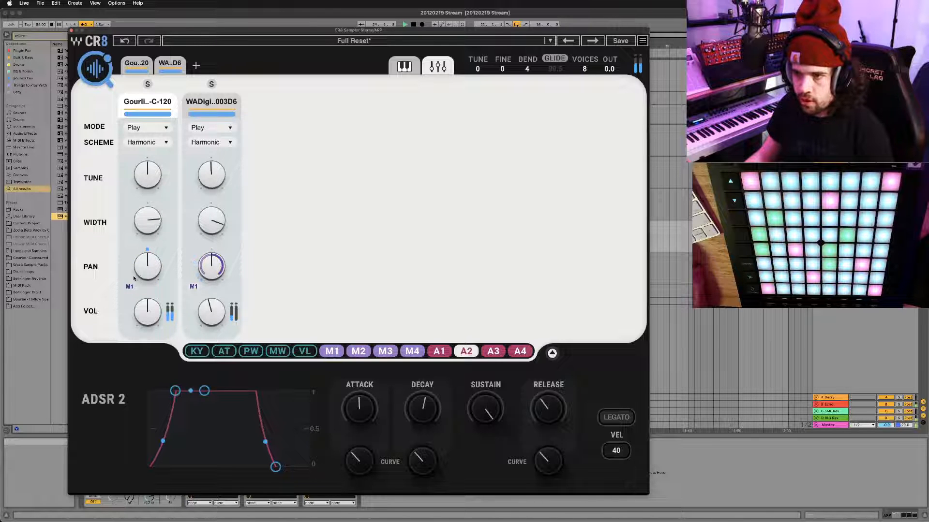
pyautogui.moveTo(129, 288); pyautogui.dragTo(94, 440)
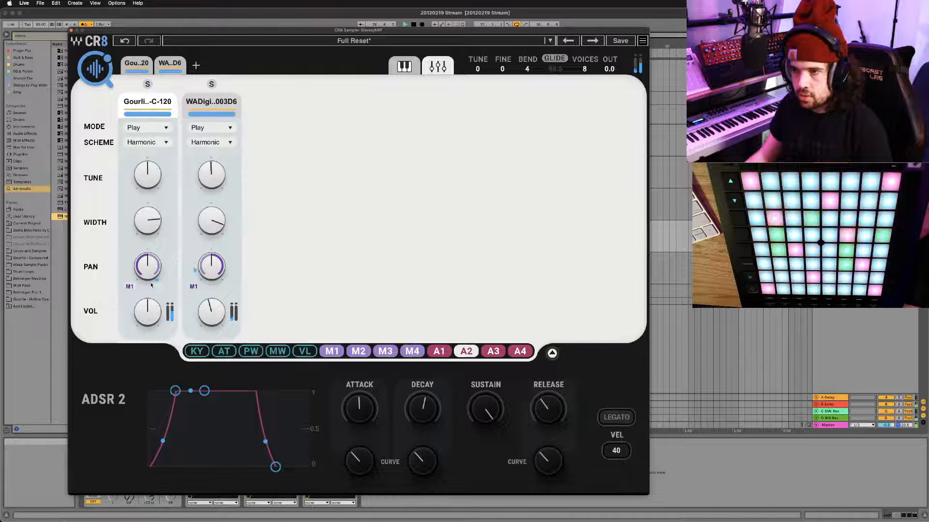
pyautogui.moveTo(131, 286); pyautogui.dragTo(129, 296)
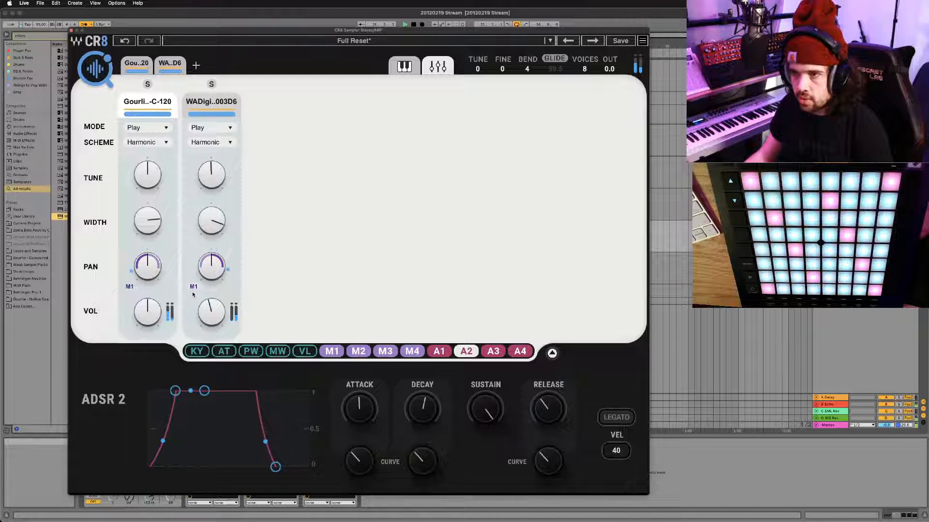
pyautogui.click(71, 30)
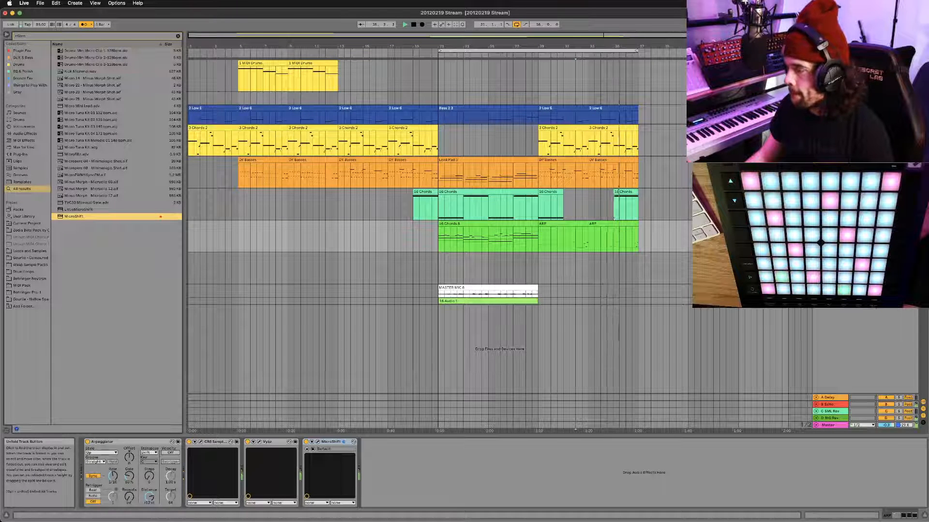
# Duplicate the bass, pad, chord and ARP clips between bars 29 and 37 so that the copies start at bar 37
pyautogui.click(816, 95)
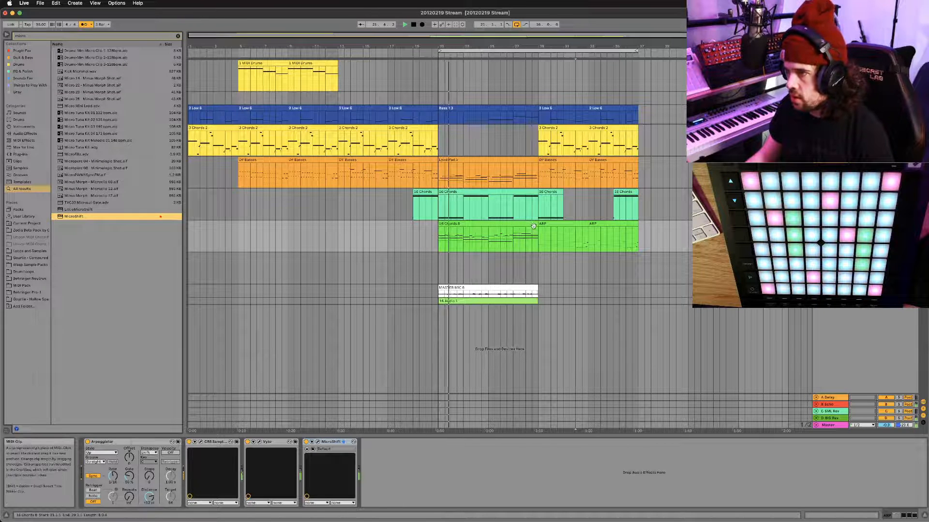
pyautogui.click(612, 237)
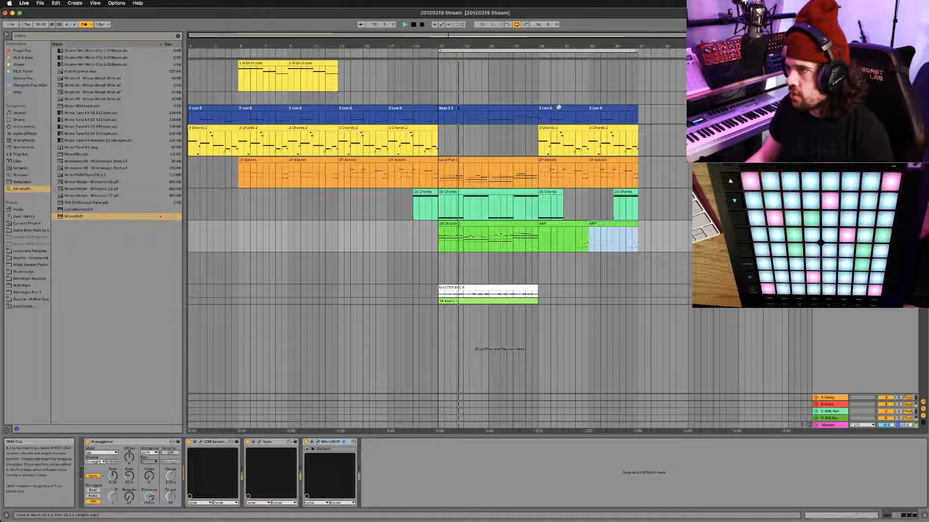
pyautogui.press('super+shift+d')
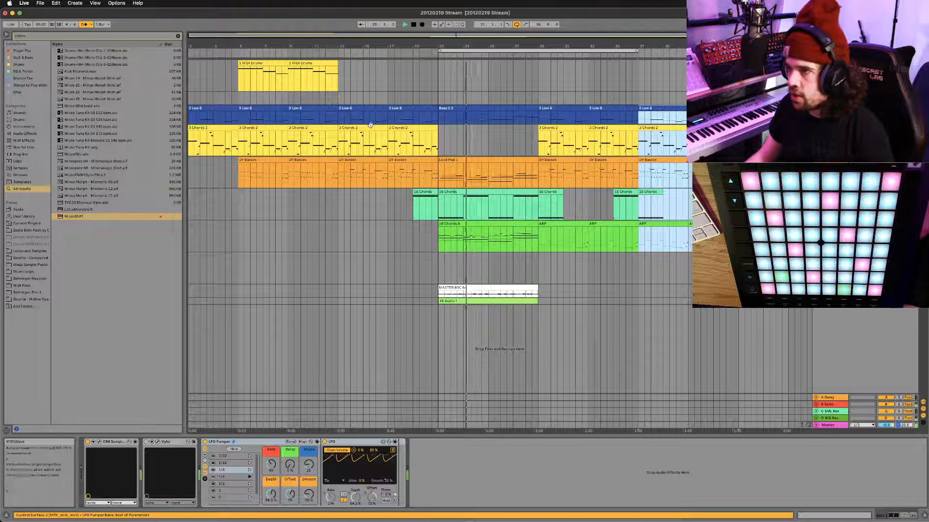
# Copy the breakdown clips between bars 21 and 29, from the blue bass track down to the ARP track, to bar 45
pyautogui.click(411, 116)
pyautogui.click(309, 116)
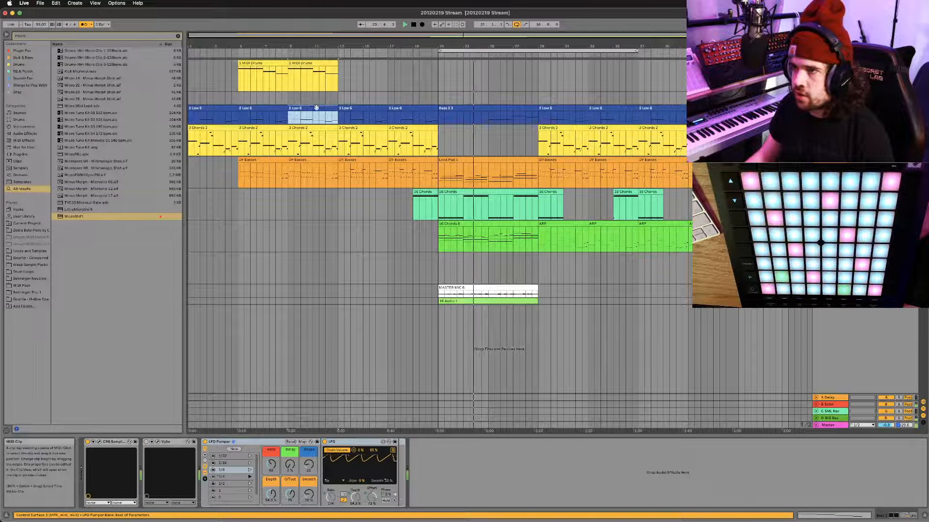
pyautogui.keyDown('shift'); pyautogui.click(257, 160); pyautogui.keyUp('shift')
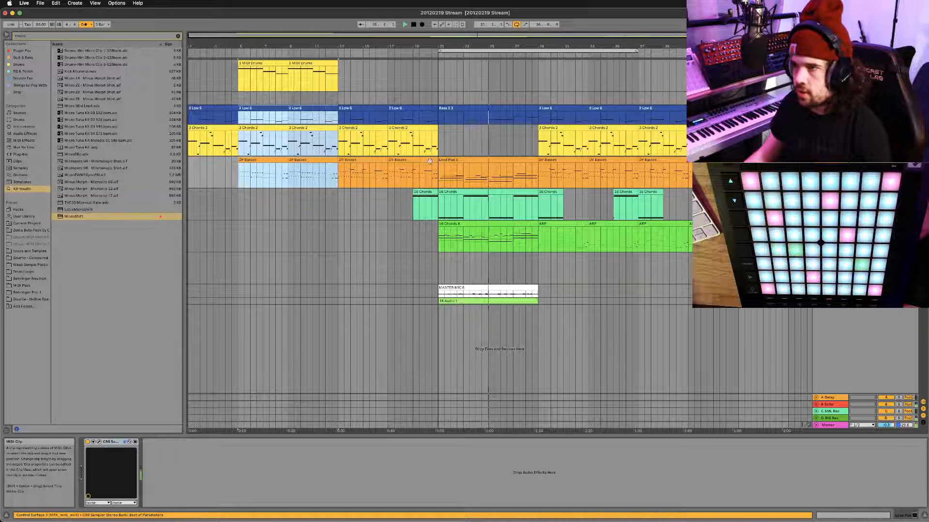
pyautogui.click(527, 223)
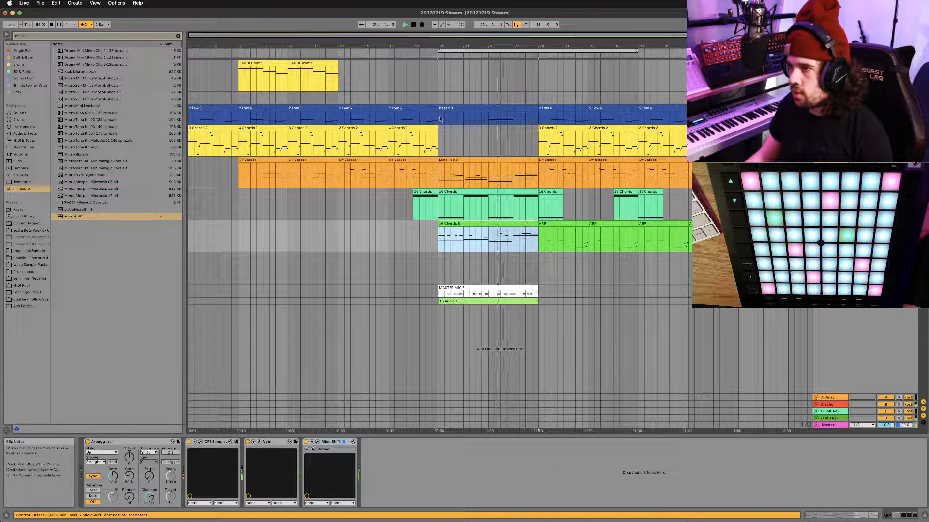
pyautogui.keyDown('shift'); pyautogui.click(516, 111); pyautogui.keyUp('shift')
pyautogui.moveTo(515, 111); pyautogui.dragTo(819, 110)
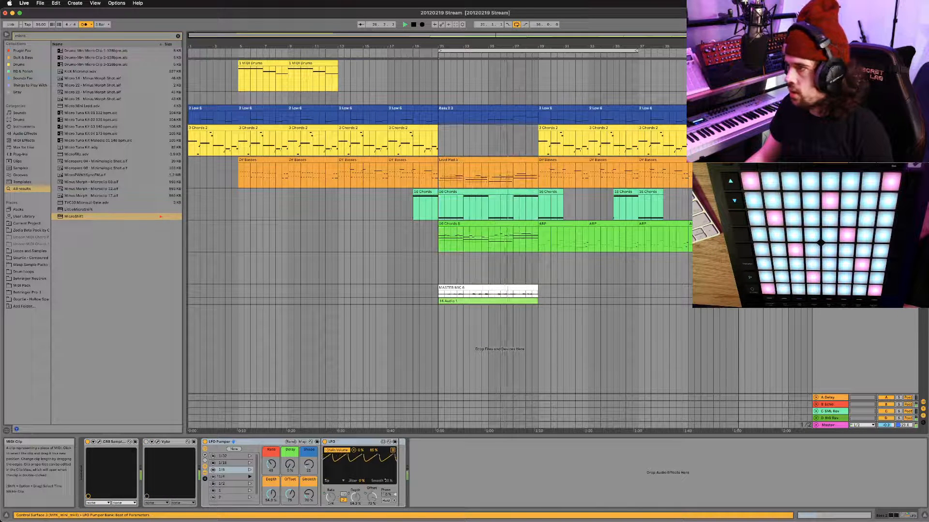
pyautogui.hscroll(3, 594, 157)
pyautogui.hscroll(1, 594, 157)
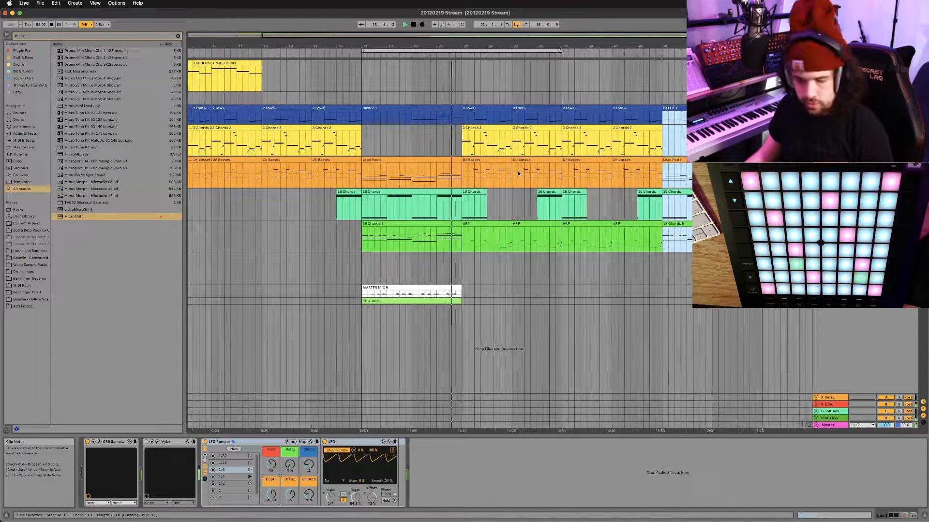
# Look over the extended arrangement and examine the yellow bass track's enlarged Spectrum analyser, collapsing it when done
pyautogui.scroll(-3, 515, 173)
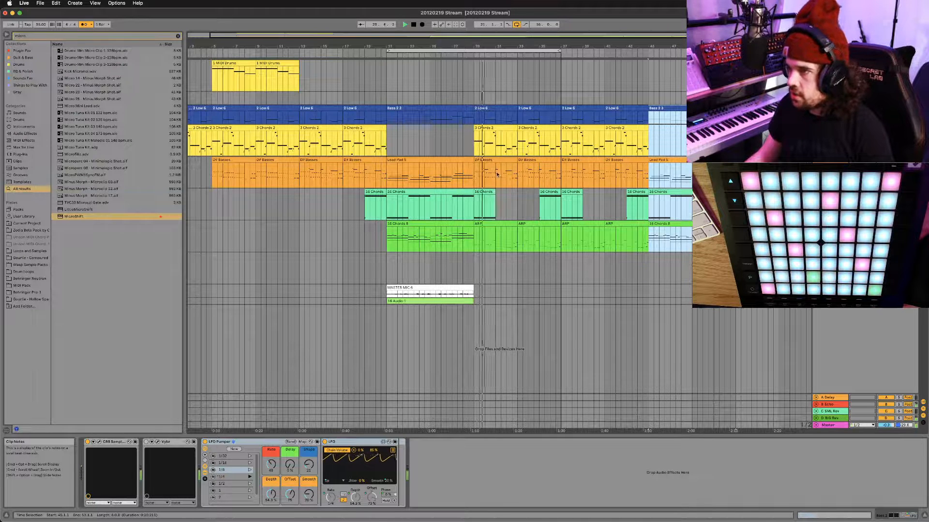
pyautogui.click(508, 161)
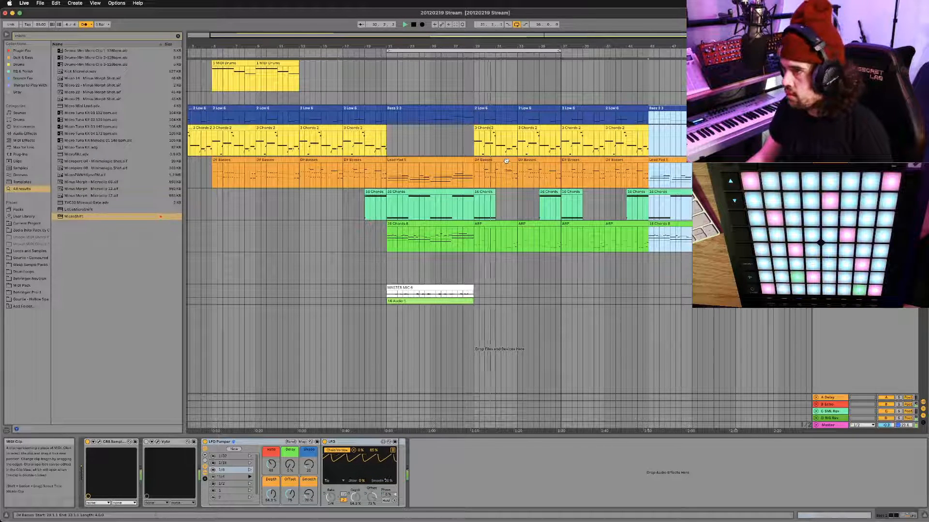
pyautogui.scroll(-2, 477, 222)
pyautogui.scroll(-2, 527, 192)
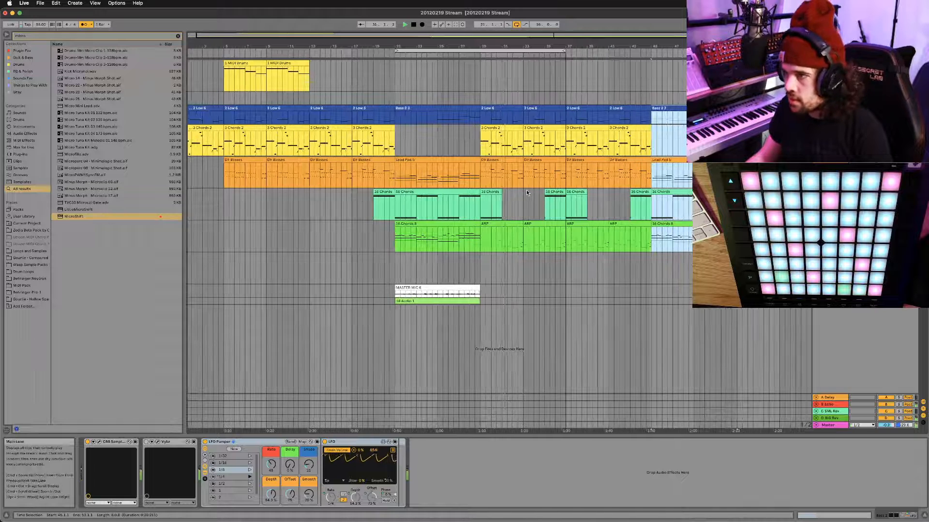
pyautogui.scroll(-2, 526, 195)
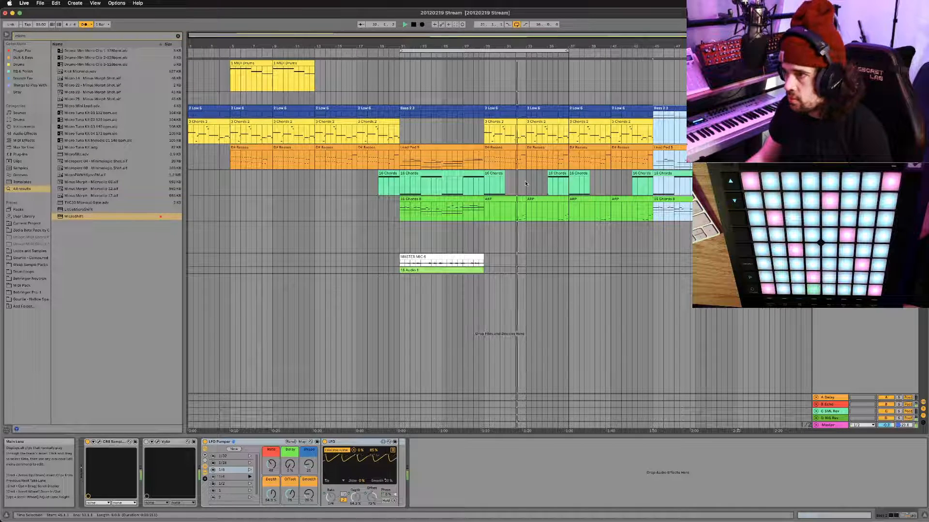
pyautogui.scroll(2, 524, 182)
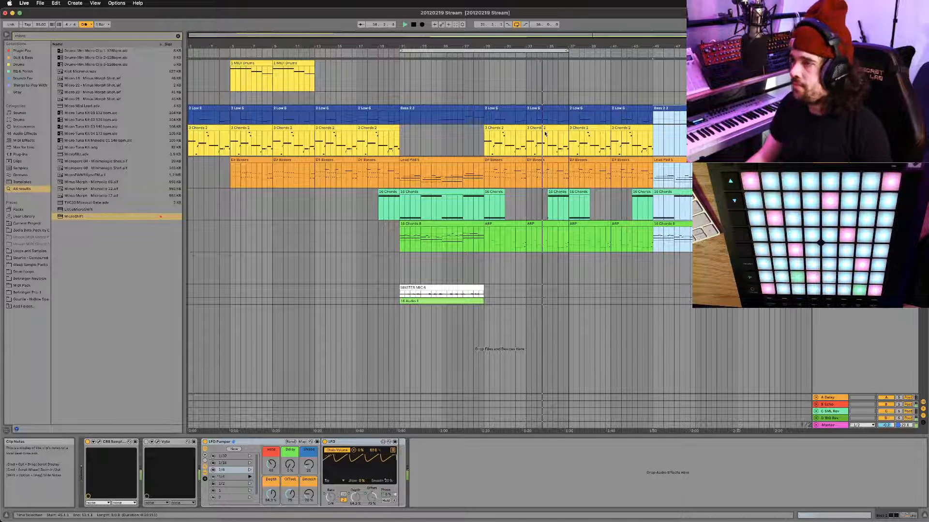
pyautogui.click(675, 208)
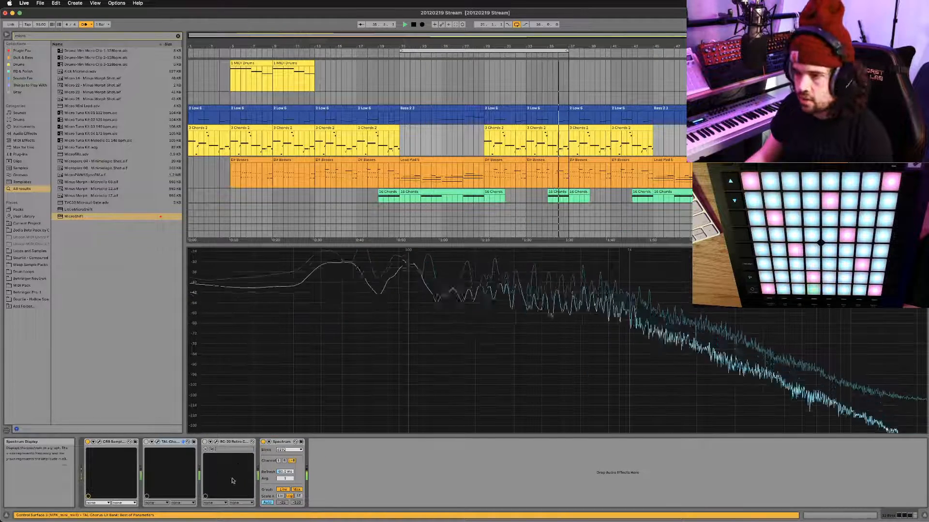
pyautogui.click(295, 441)
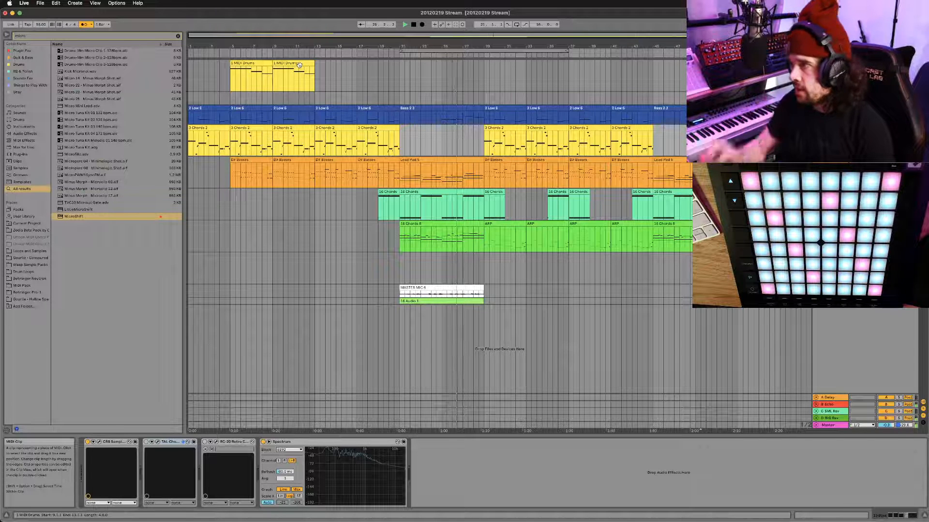
# Unfold the Drum Monkey group's tracks in the arrangement and switch to Session View
pyautogui.press('alt+super+u')
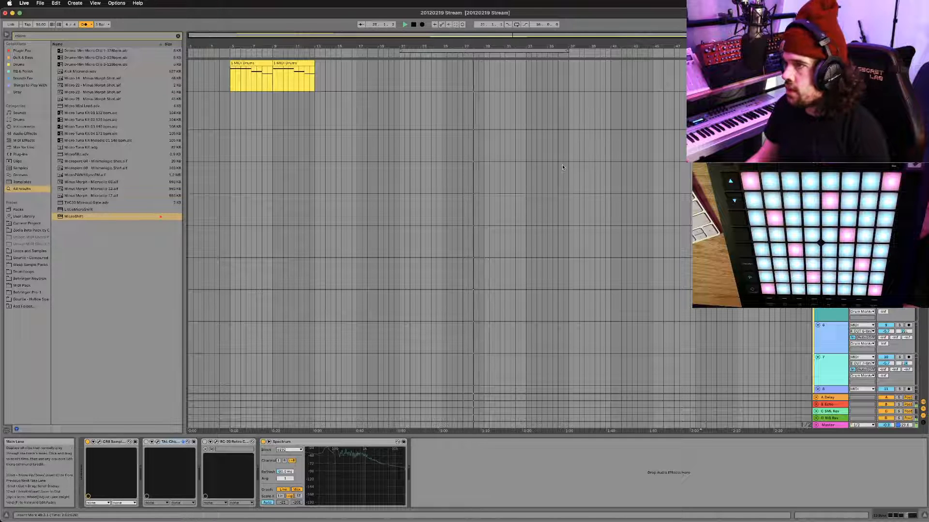
pyautogui.scroll(-2, 435, 242)
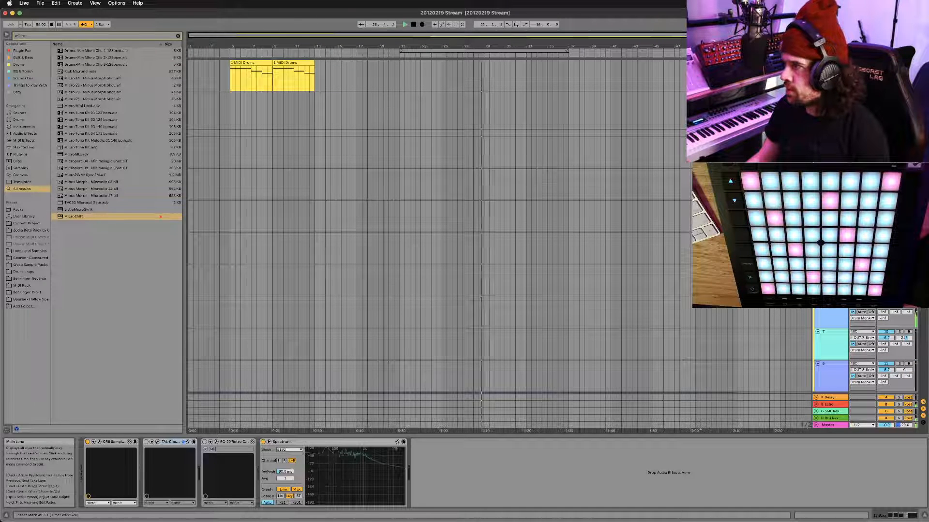
pyautogui.press('Tab')
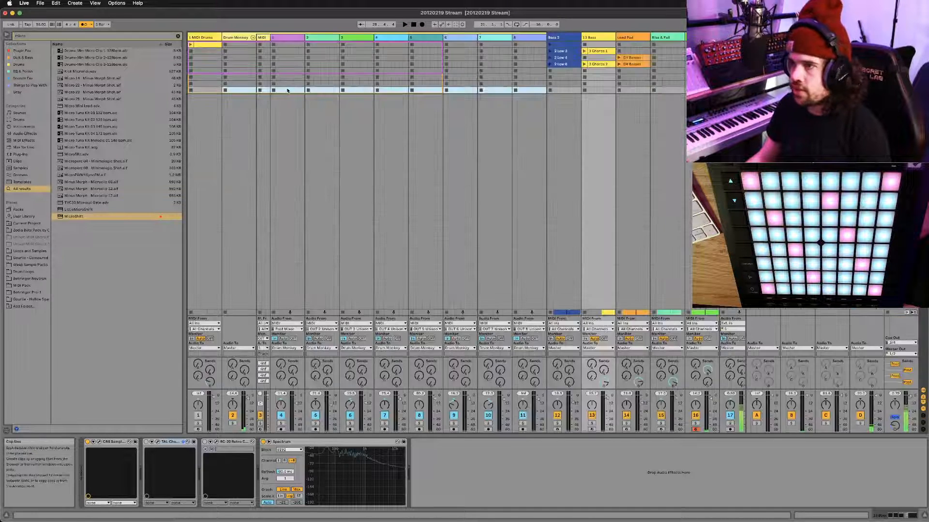
# Arm drum tracks 1 to 8 together for recording and disarm the ARP track
pyautogui.click(286, 51)
pyautogui.click(296, 40)
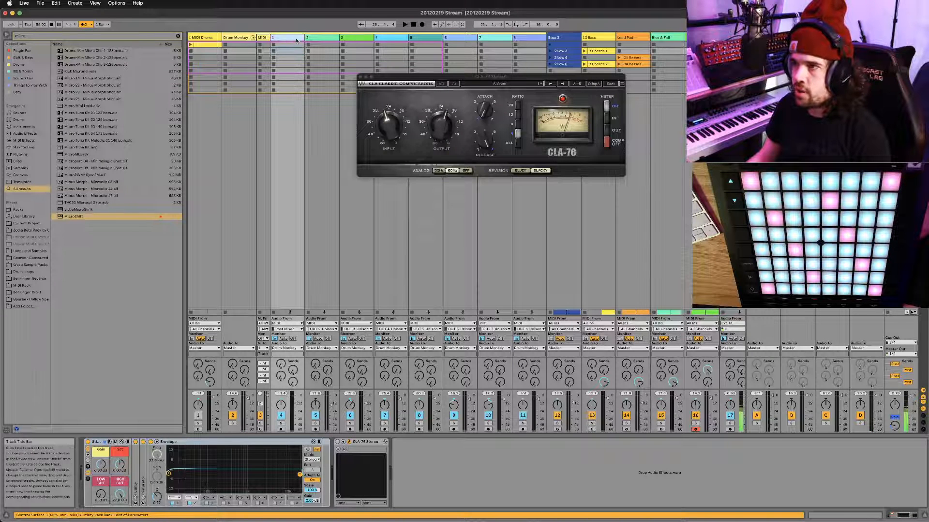
pyautogui.click(532, 37)
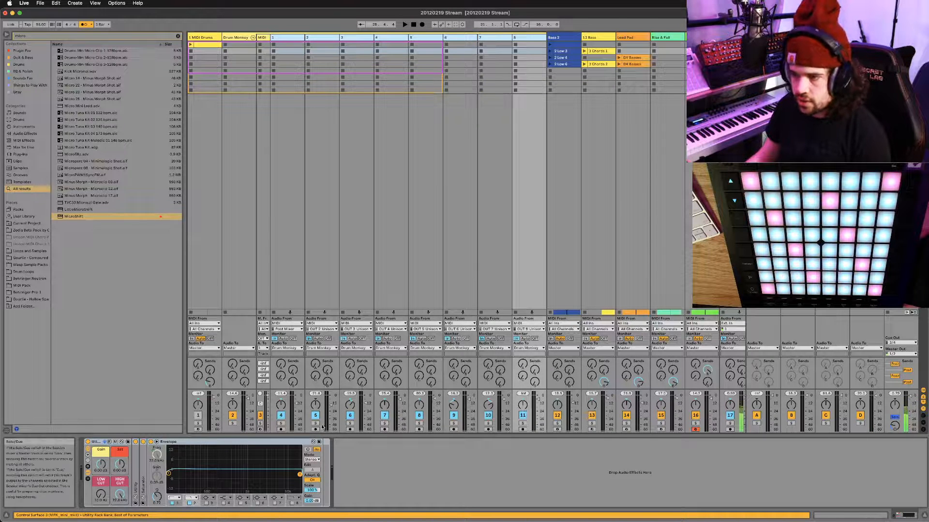
pyautogui.click(279, 429)
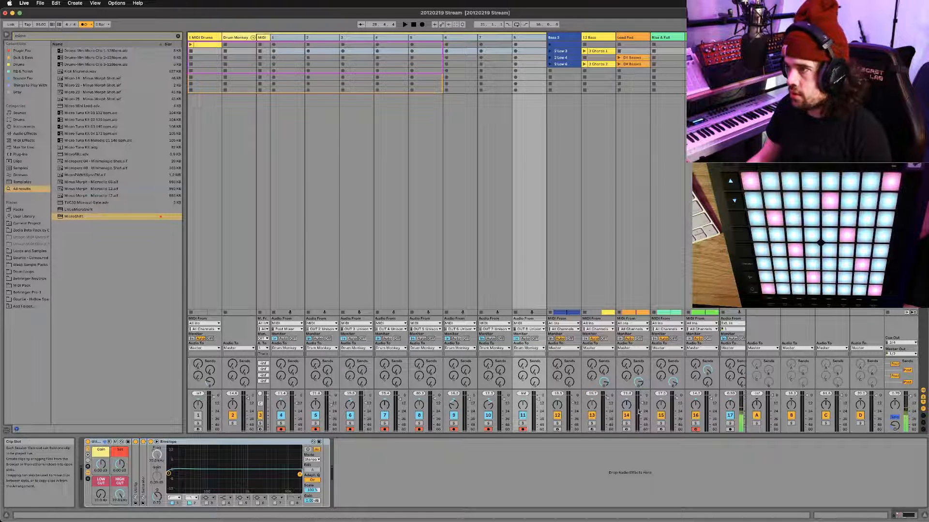
pyautogui.hscroll(3, 629, 416)
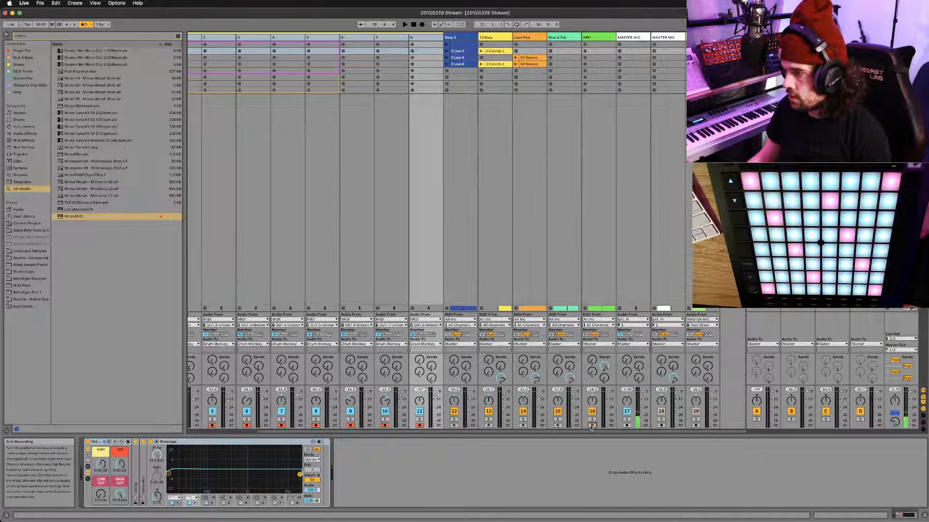
pyautogui.hscroll(-3, 348, 170)
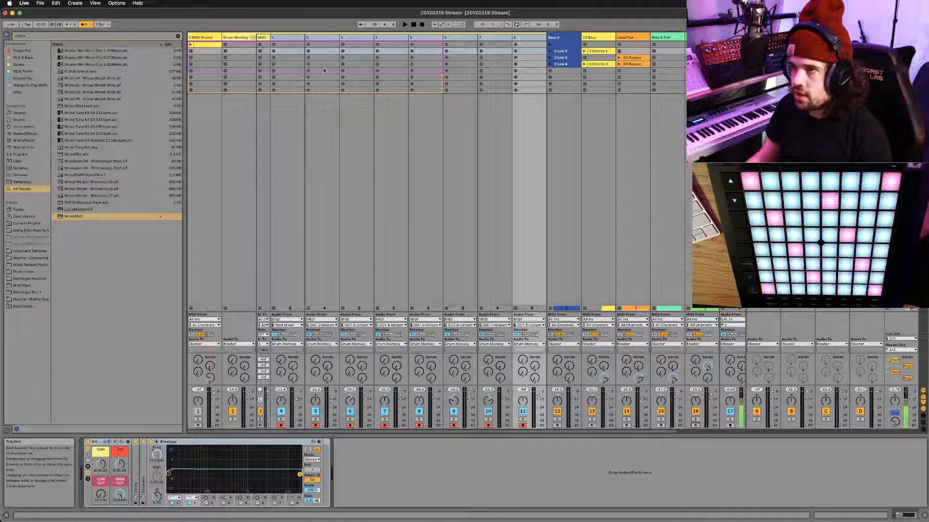
# Record the drum outputs as clips in the second slot of tracks 1 to 8 and stop playback
pyautogui.click(274, 54)
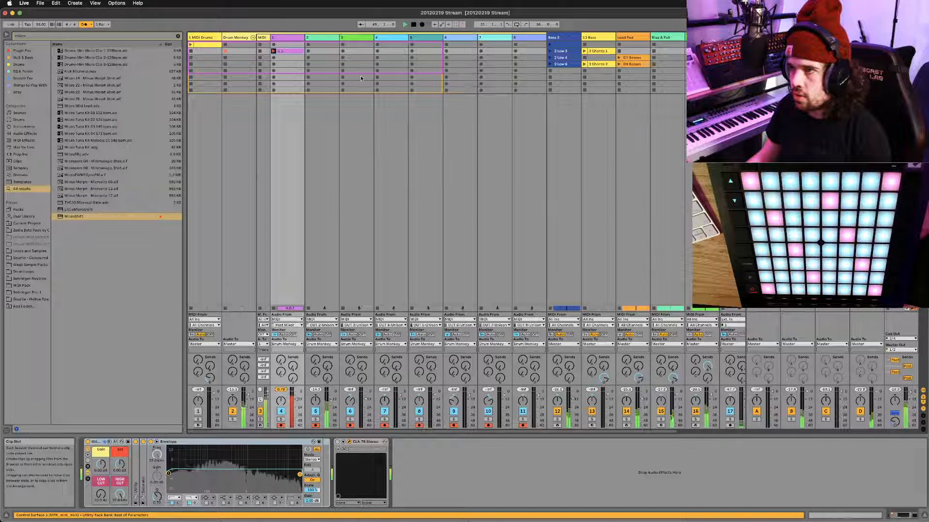
pyautogui.click(278, 52)
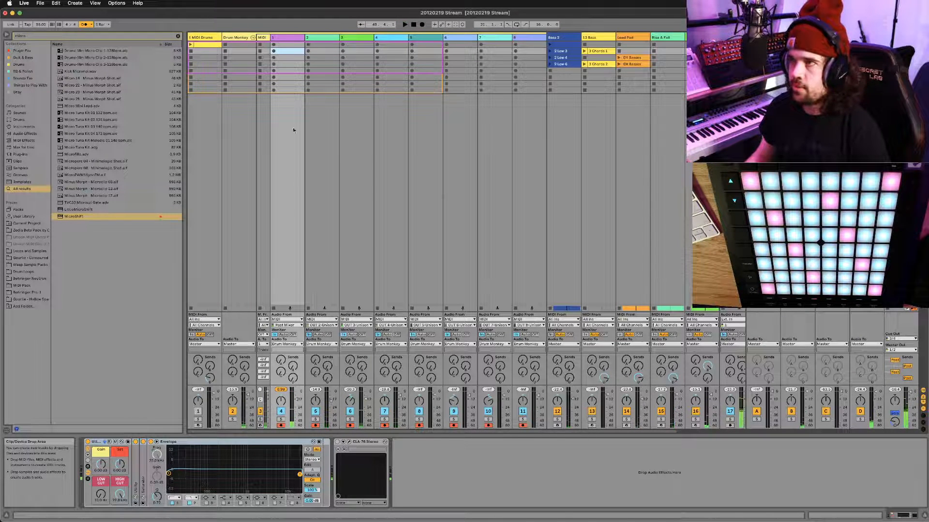
pyautogui.press('shift+super+F9')
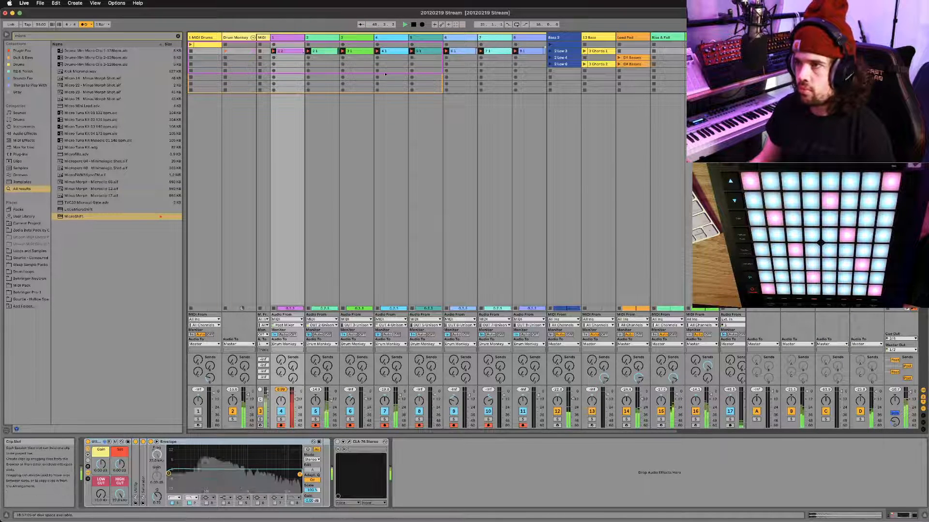
pyautogui.click(414, 25)
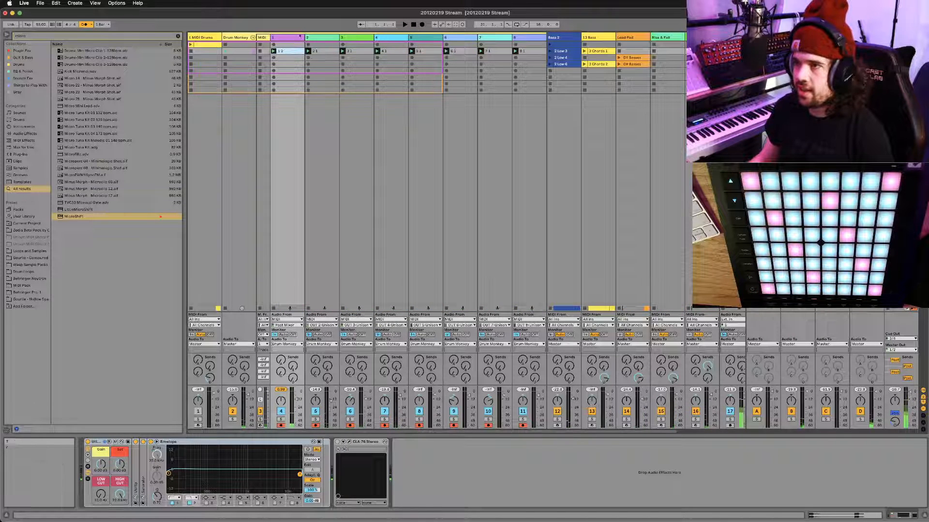
# Delete the recorded clips from the second slot of drum tracks 1 to 8
pyautogui.click(526, 51)
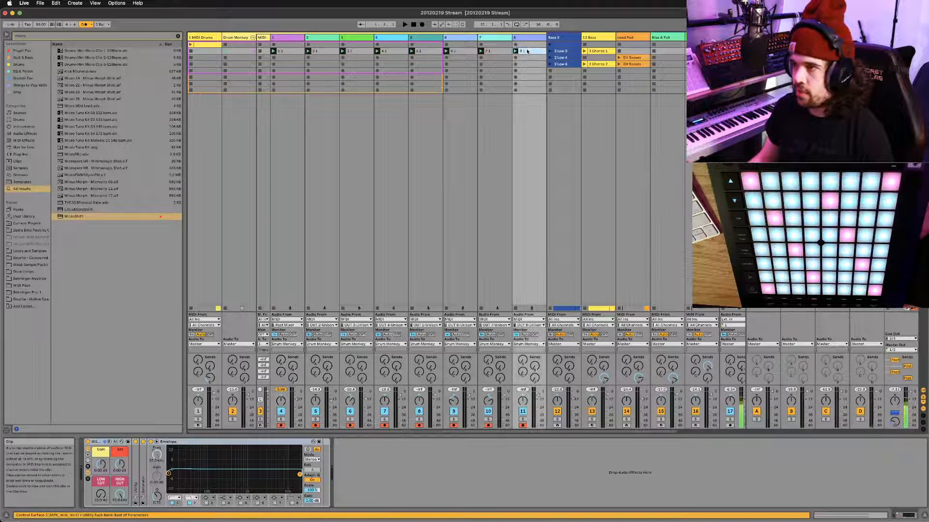
pyautogui.press('Delete')
pyautogui.click(284, 59)
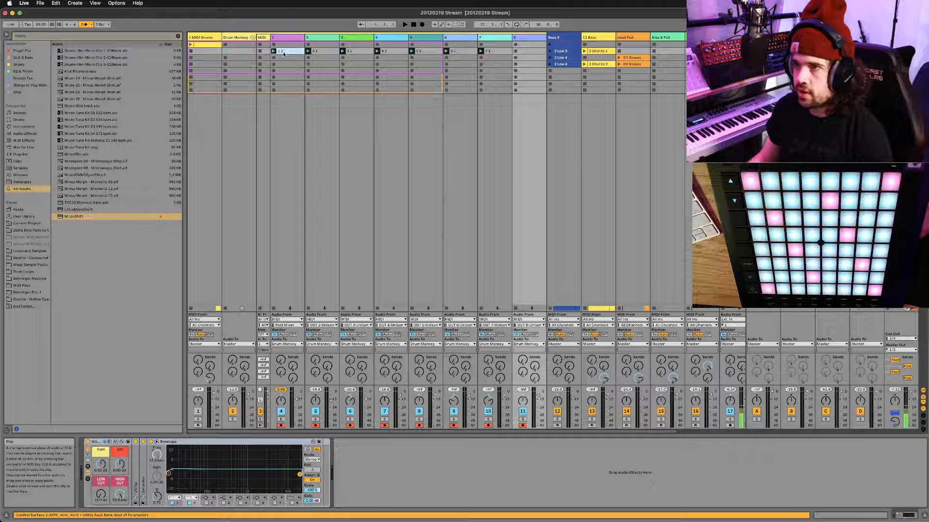
pyautogui.click(498, 51)
pyautogui.press('Delete')
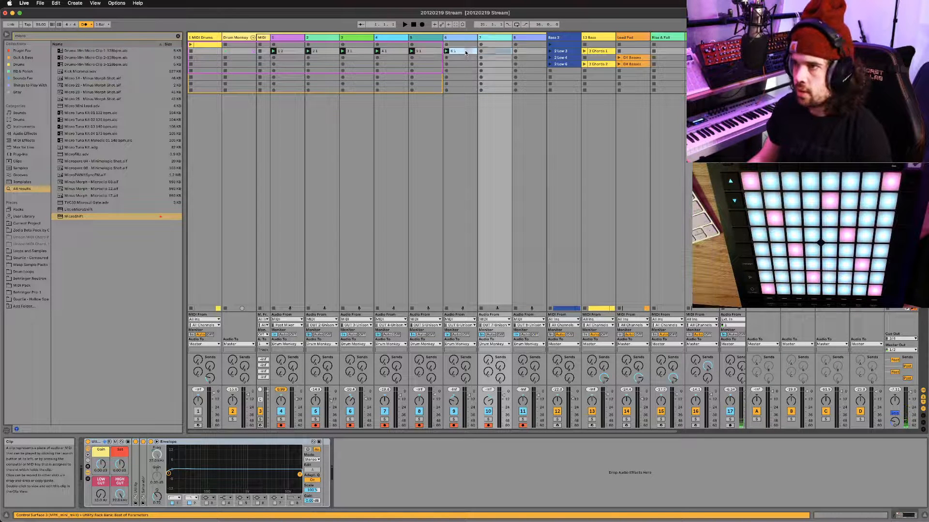
pyautogui.click(465, 50)
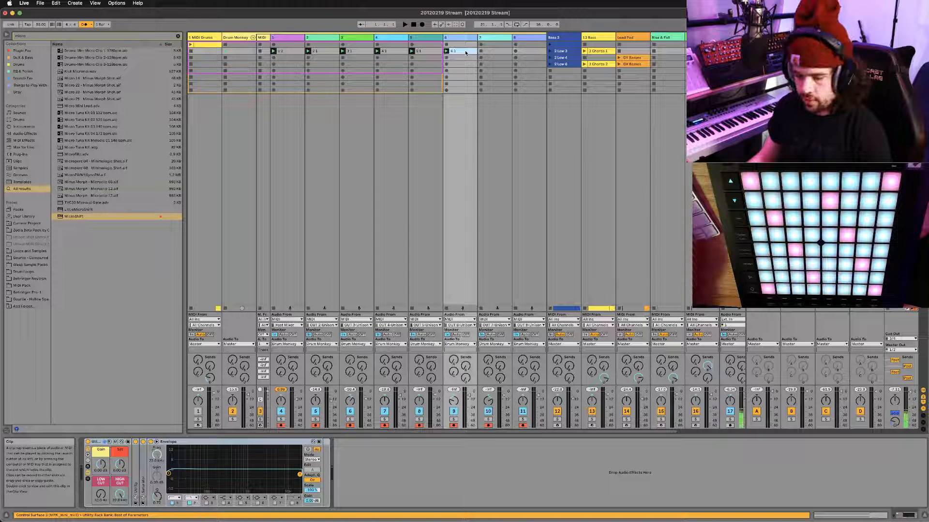
pyautogui.press('Delete')
pyautogui.click(297, 52)
pyautogui.press('Delete')
pyautogui.click(334, 51)
pyautogui.press('Delete')
pyautogui.click(368, 51)
pyautogui.press('Delete')
pyautogui.click(403, 51)
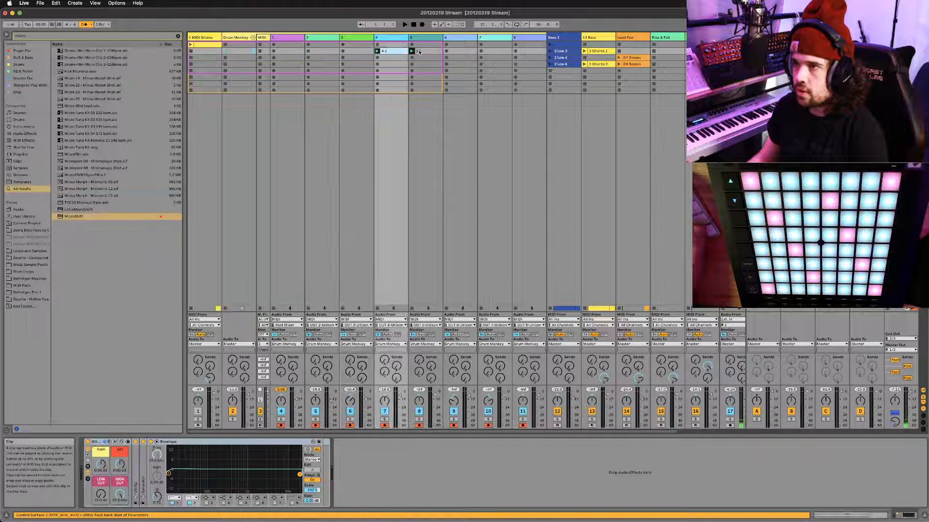
pyautogui.press('Delete')
pyautogui.click(419, 52)
pyautogui.press('Delete')
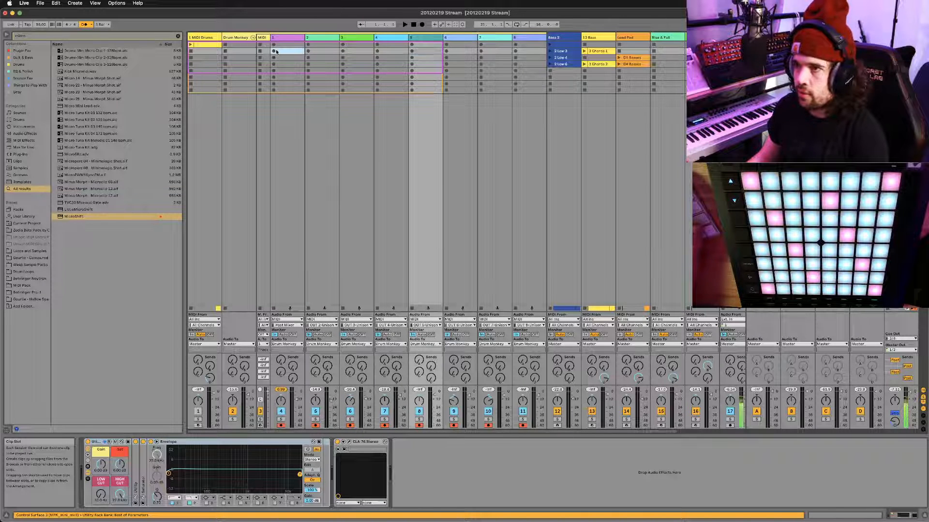
# Record the drum outputs again as new clips in the second slot of tracks 1 to 8 and stop playback
pyautogui.click(276, 52)
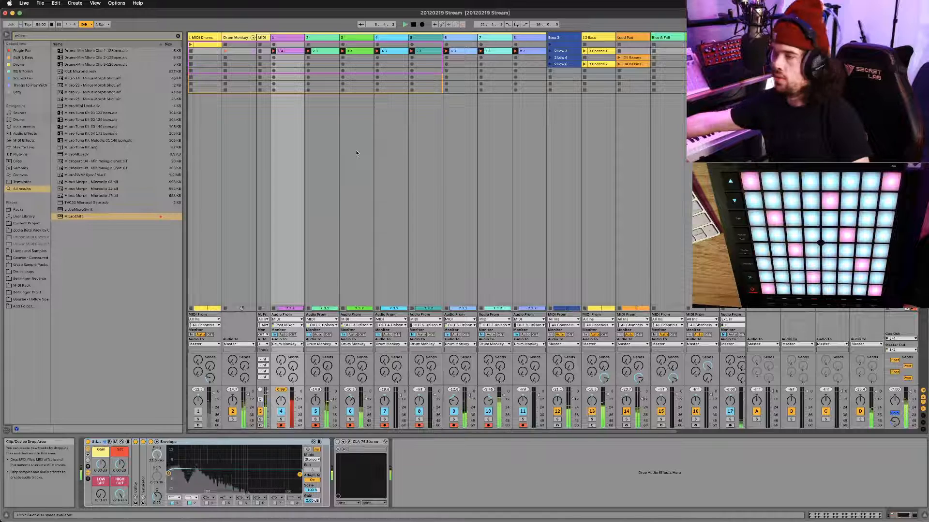
pyautogui.press('space')
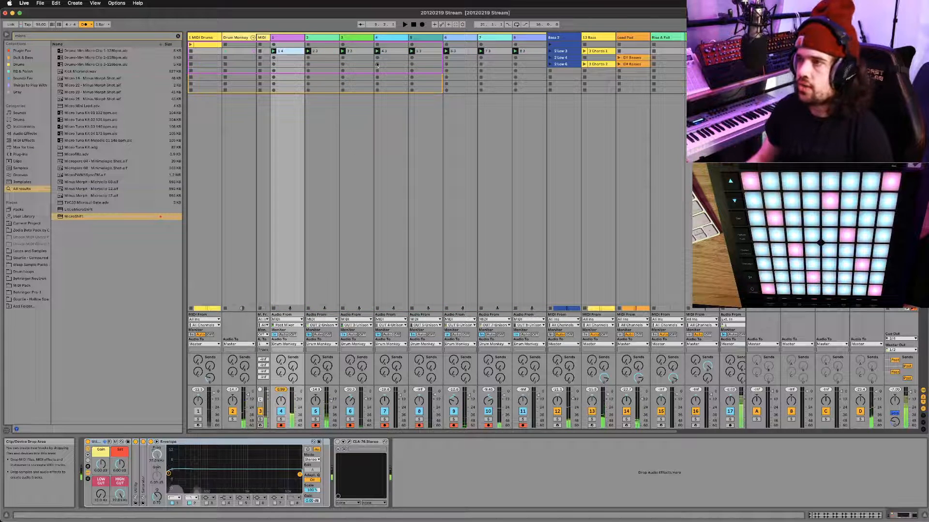
# Select the eight new drum clips together and place them in the Arrangement from bar 13 on tracks 1 to 8
pyautogui.keyDown('shift'); pyautogui.click(529, 51); pyautogui.keyUp('shift')
pyautogui.click(287, 53)
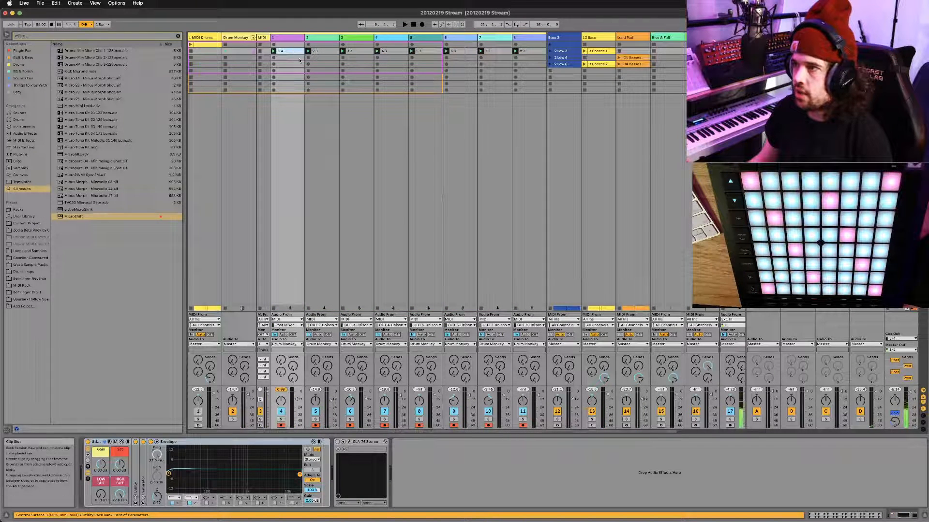
pyautogui.moveTo(292, 54)
pyautogui.mouseDown()
pyautogui.moveTo(310, 51)
pyautogui.moveTo(301, 54)
pyautogui.mouseUp()
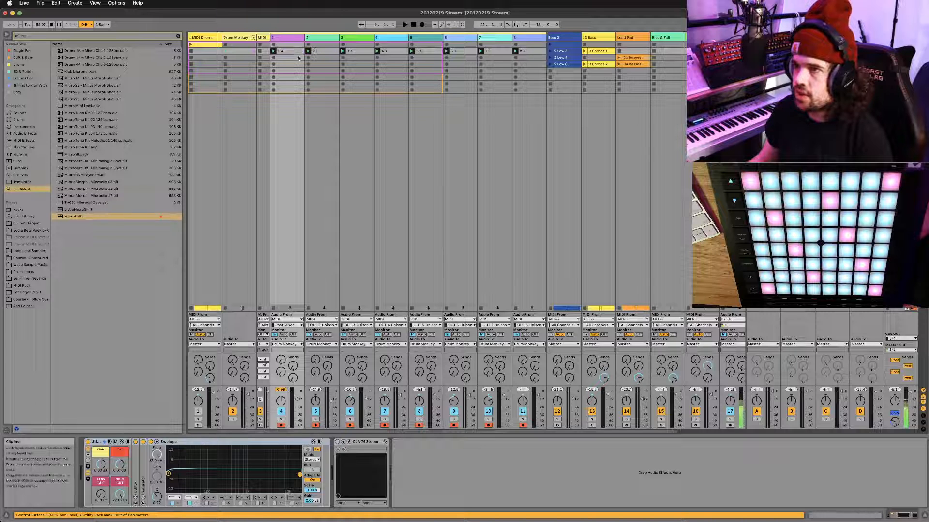
pyautogui.click(531, 52)
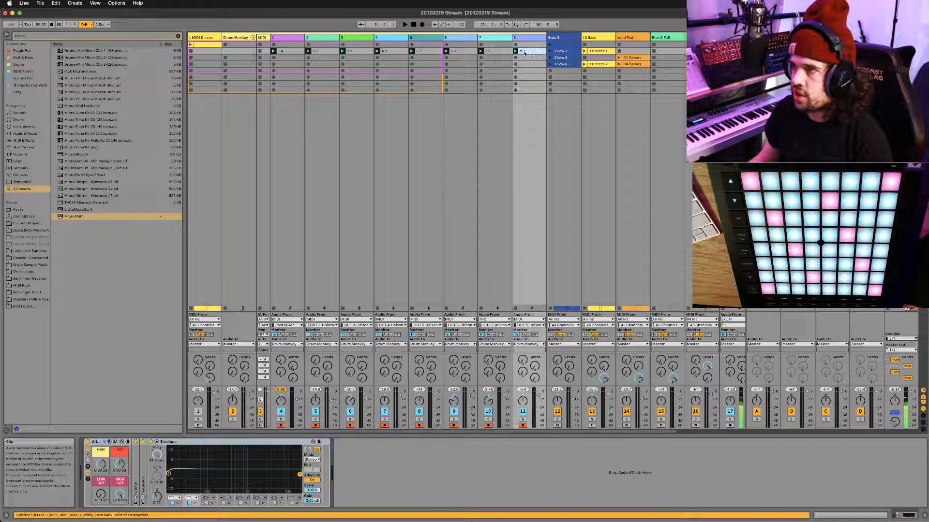
pyautogui.click(292, 52)
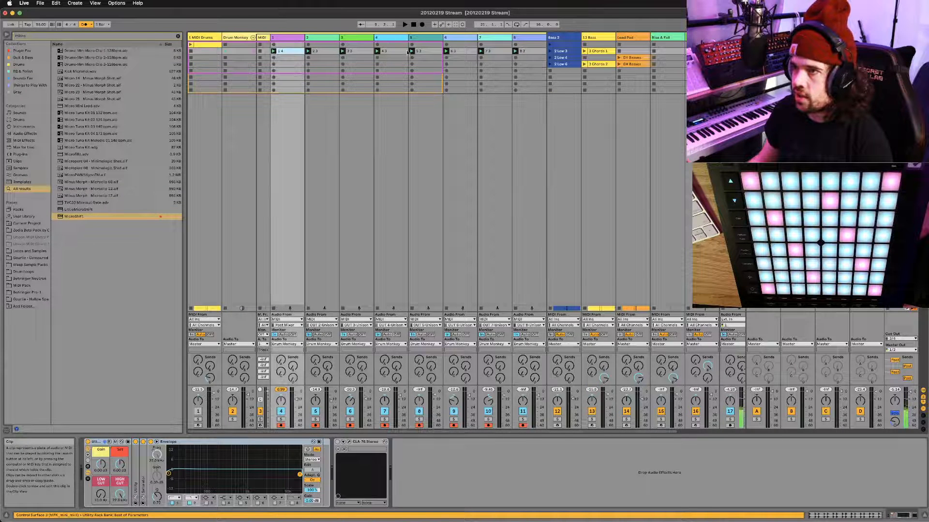
pyautogui.click(537, 52)
pyautogui.click(286, 54)
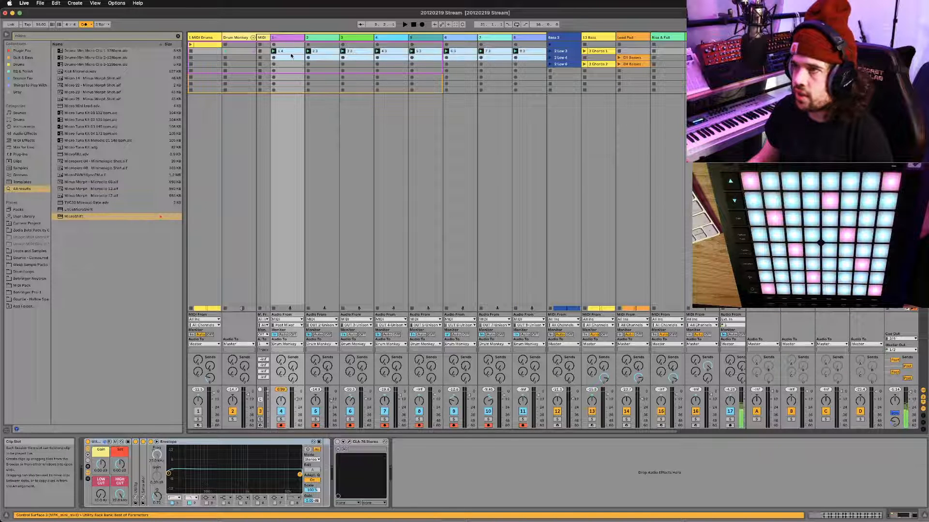
pyautogui.press('Tab')
pyautogui.moveTo(468, 113); pyautogui.dragTo(319, 162)
pyautogui.scroll(-1, 393, 206)
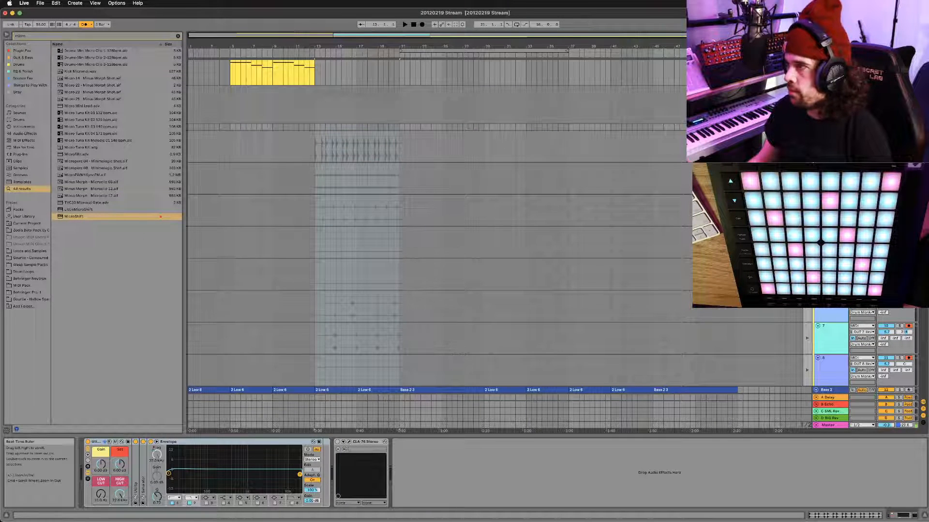
# Set input monitoring to Auto on the drum tracks together
pyautogui.click(457, 179)
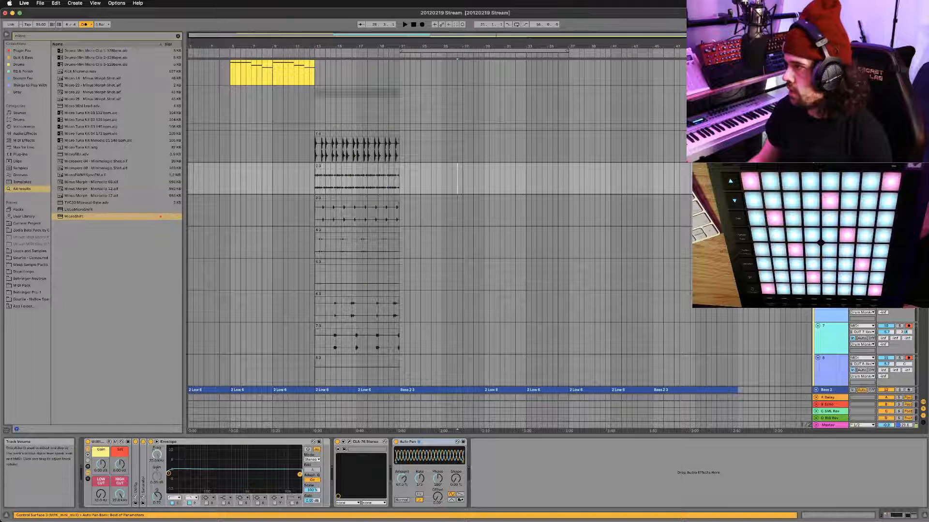
pyautogui.click(839, 340)
pyautogui.click(835, 365)
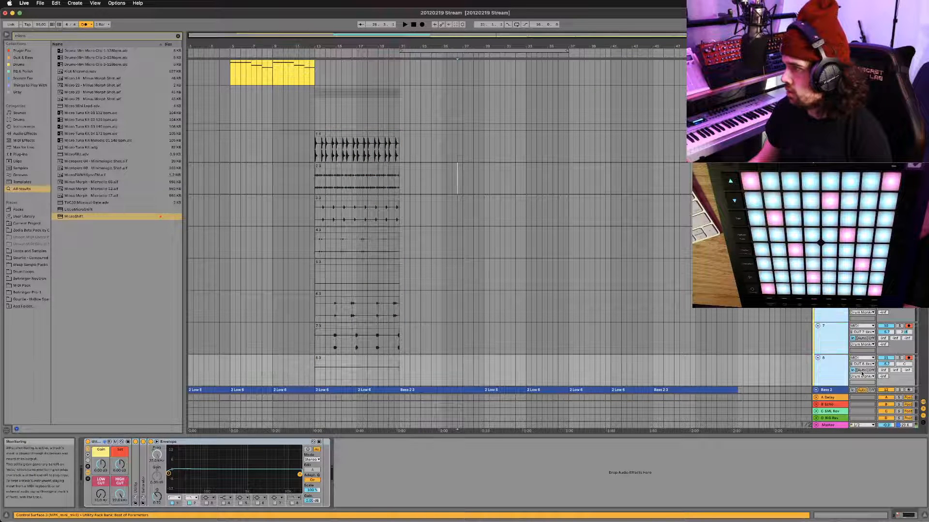
pyautogui.click(435, 177)
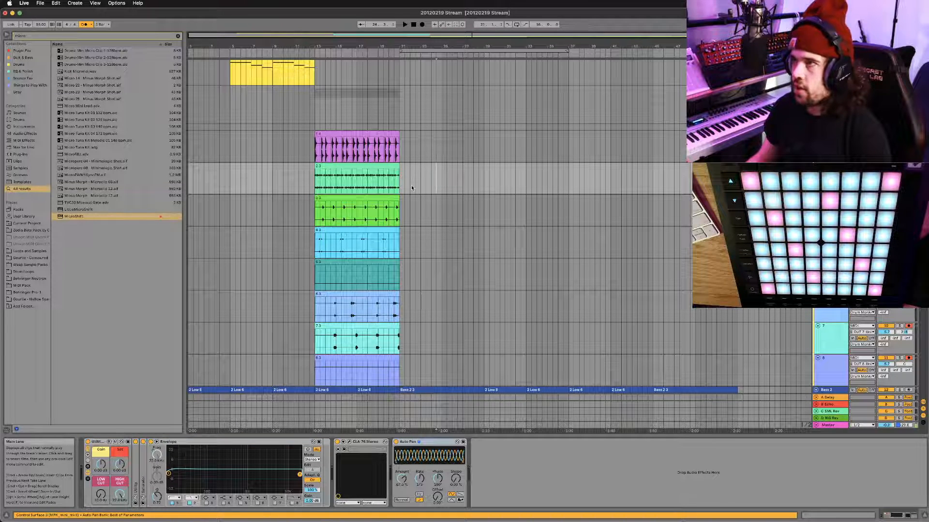
# Fold drum tracks 8 and 5 and delete their silent clips from the arrangement
pyautogui.scroll(-5, 424, 221)
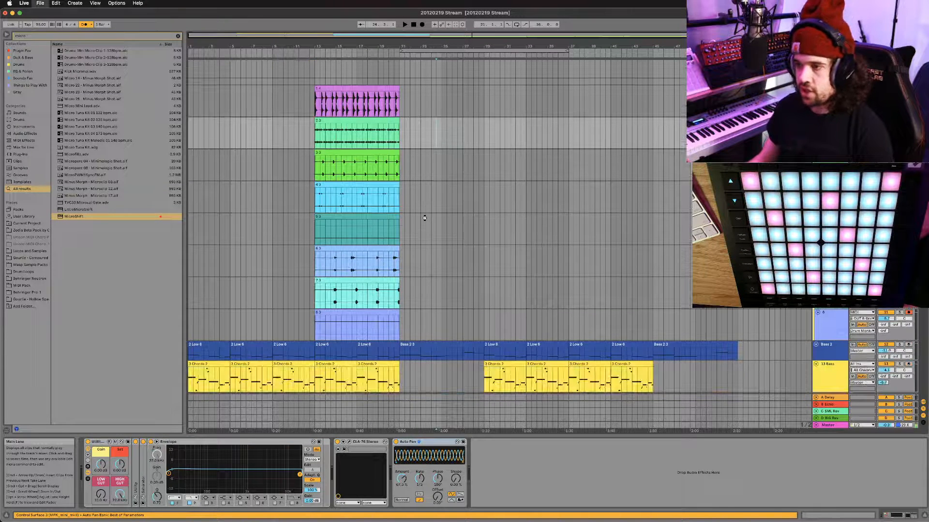
pyautogui.scroll(2, 422, 223)
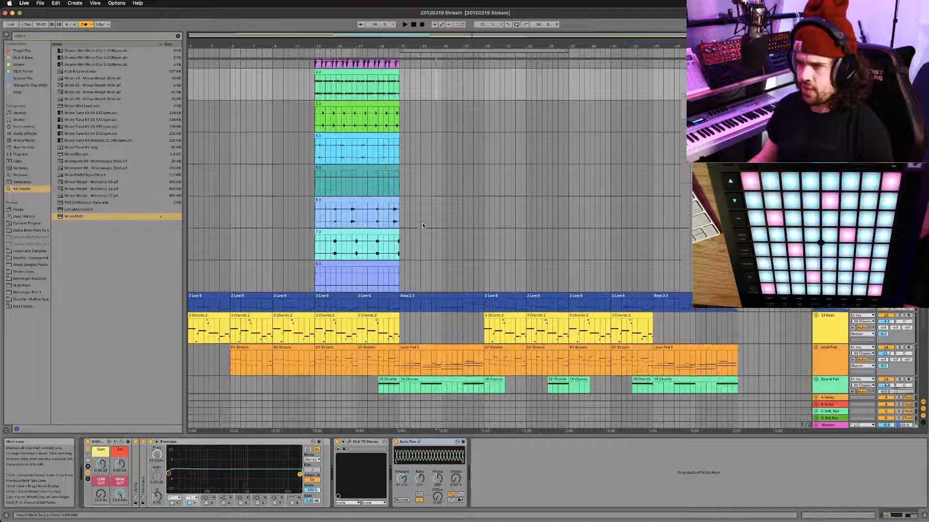
pyautogui.scroll(1, 415, 229)
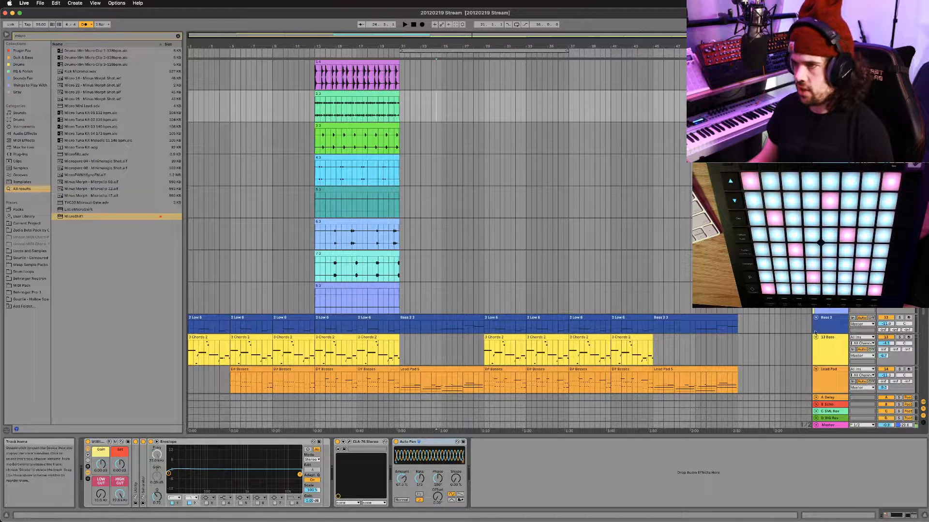
pyautogui.click(816, 285)
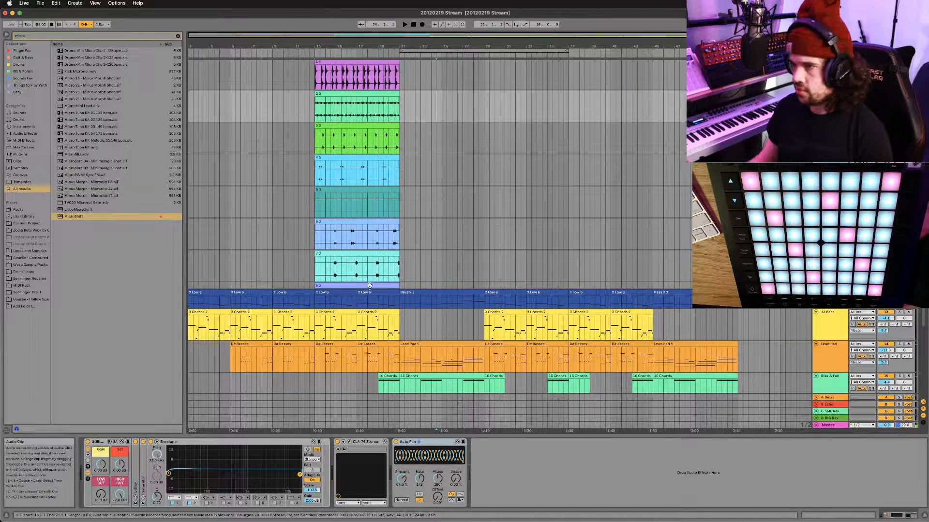
pyautogui.click(352, 285)
pyautogui.click(352, 189)
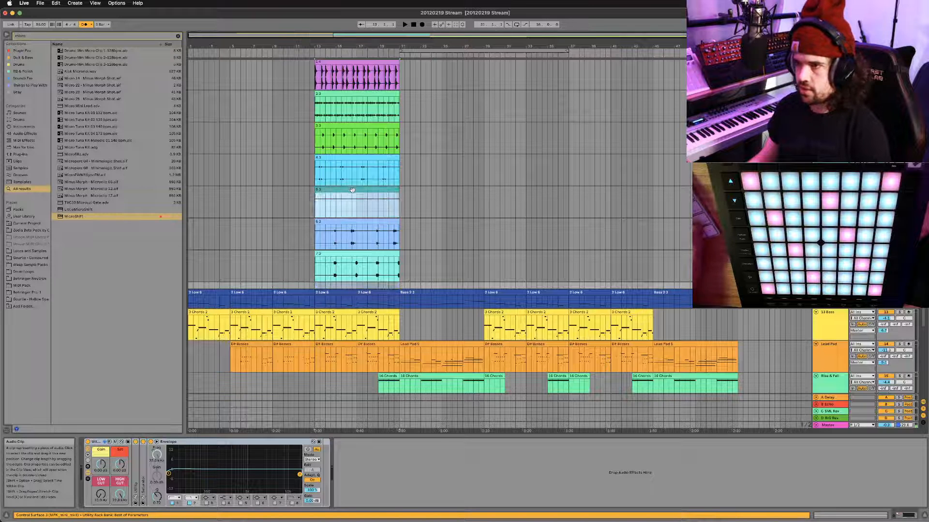
pyautogui.press('Delete')
pyautogui.click(816, 190)
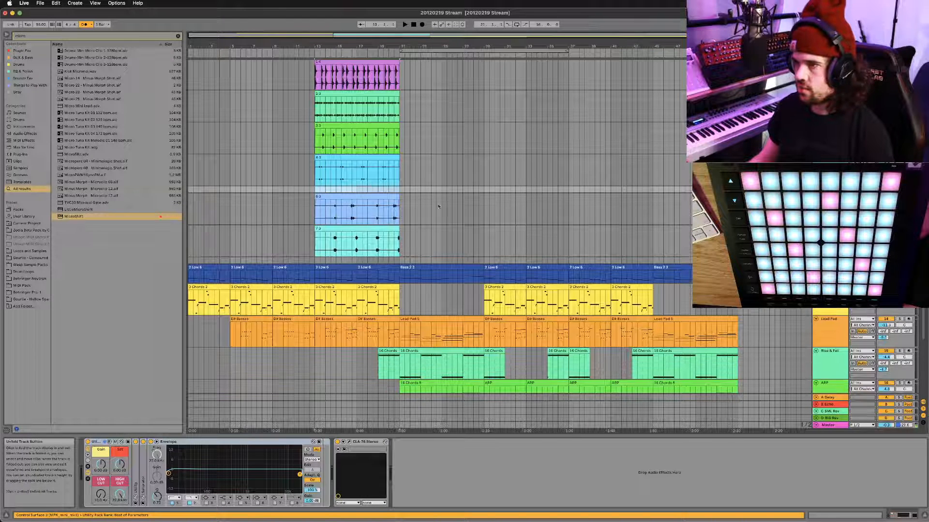
# Check which drum part belongs to each track using the Drum Monkey plug-in, close its window, and go through the drum tracks
pyautogui.scroll(1, 438, 227)
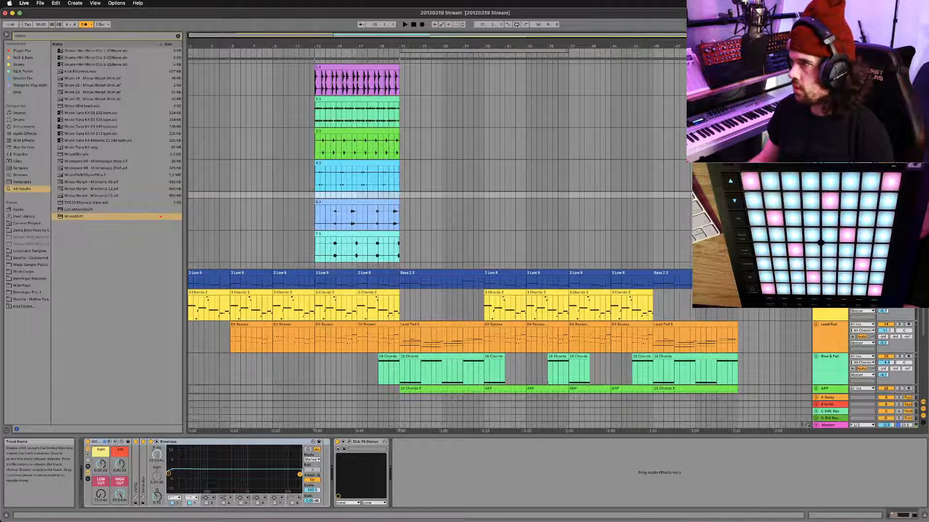
pyautogui.click(829, 67)
pyautogui.click(829, 99)
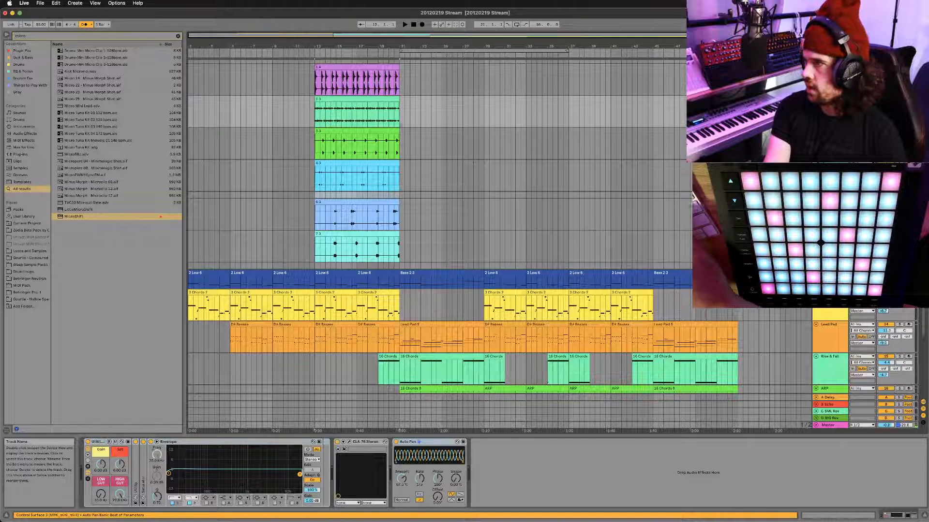
pyautogui.click(829, 131)
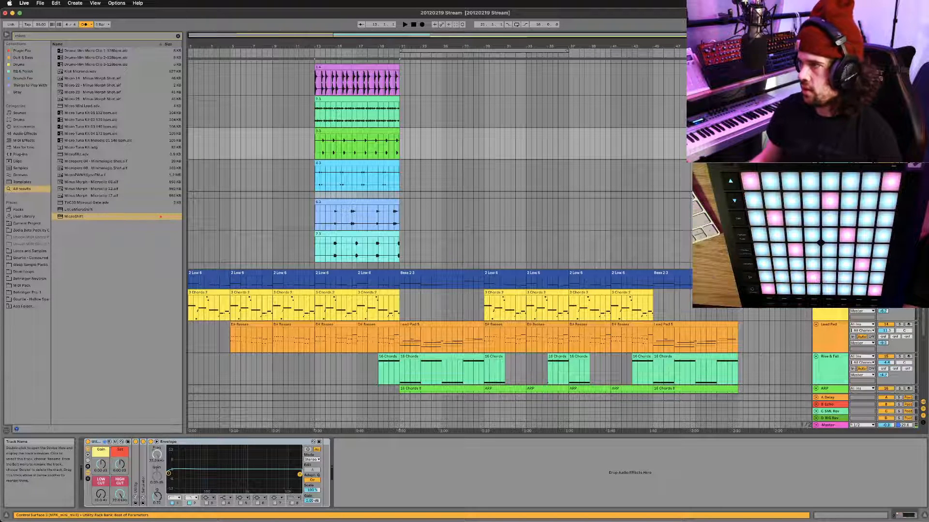
pyautogui.scroll(1, 551, 230)
pyautogui.click(829, 67)
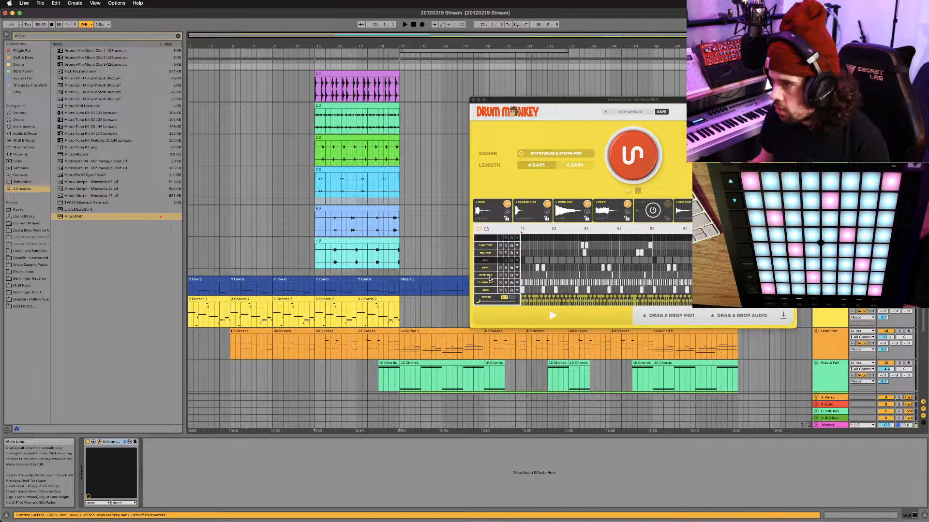
pyautogui.click(473, 100)
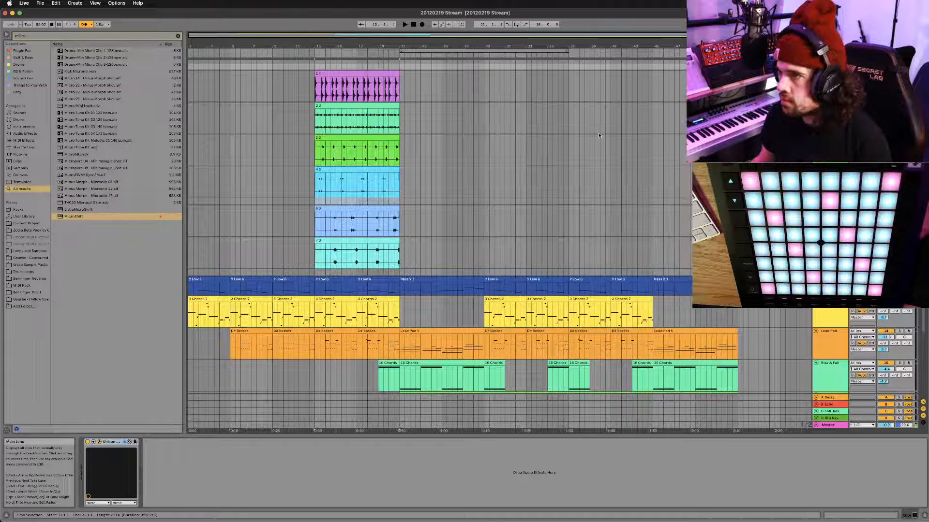
pyautogui.click(829, 138)
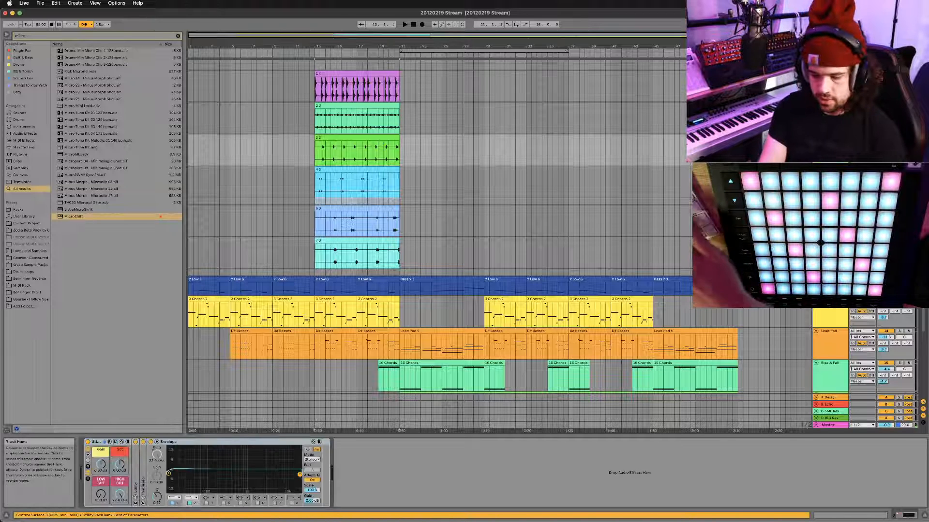
pyautogui.press('Down')
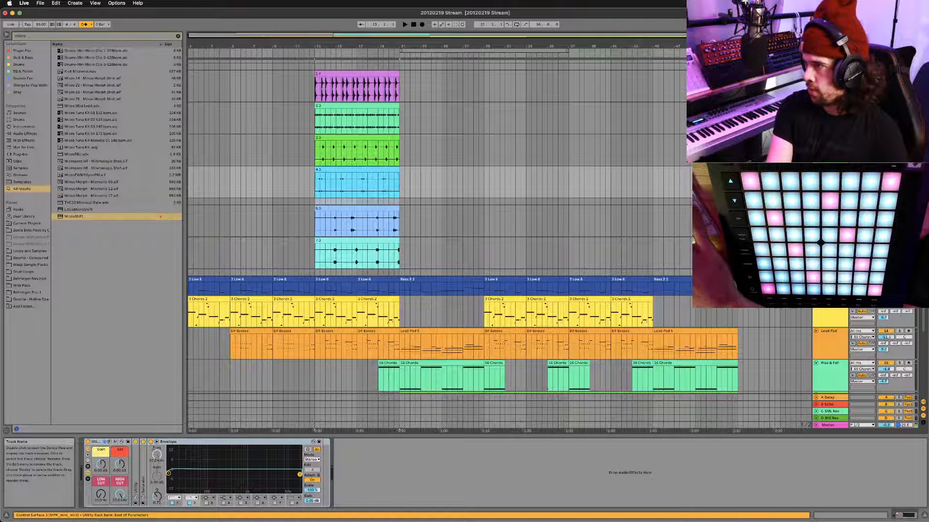
pyautogui.press('Down')
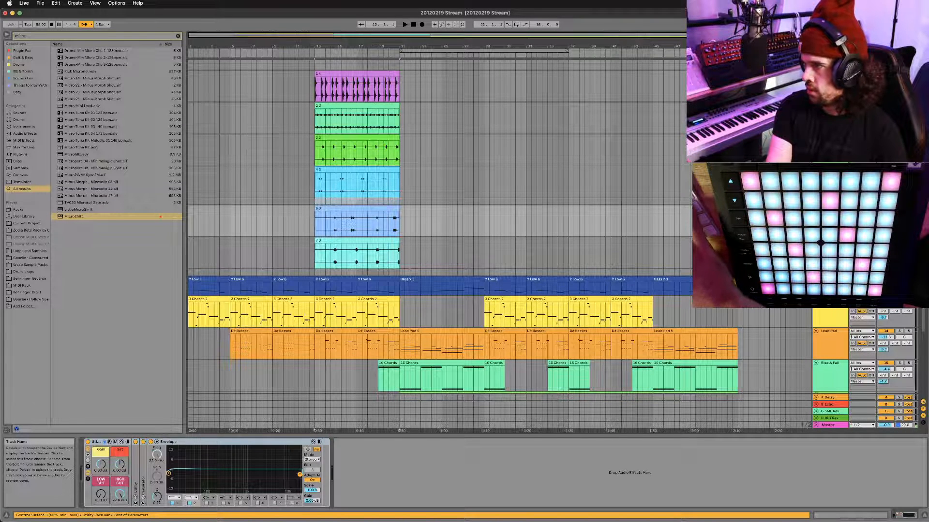
pyautogui.press('Down')
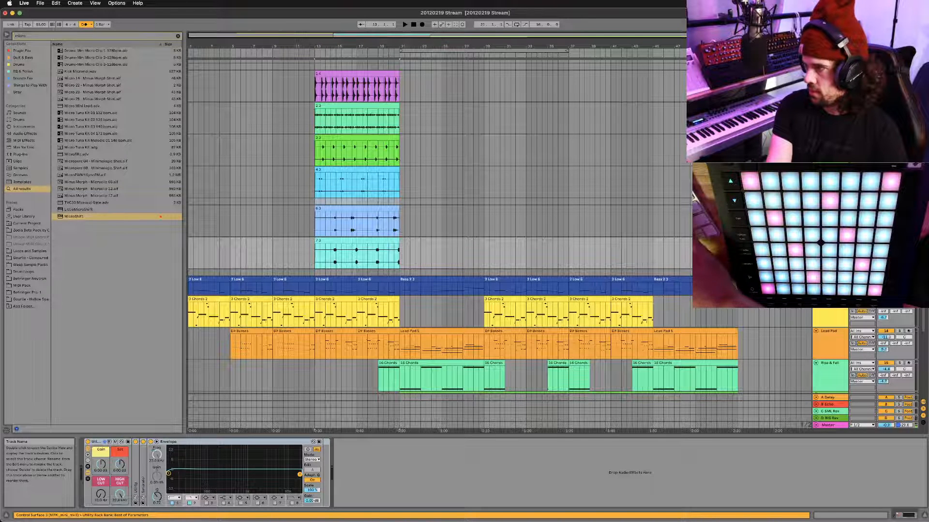
pyautogui.press('Up')
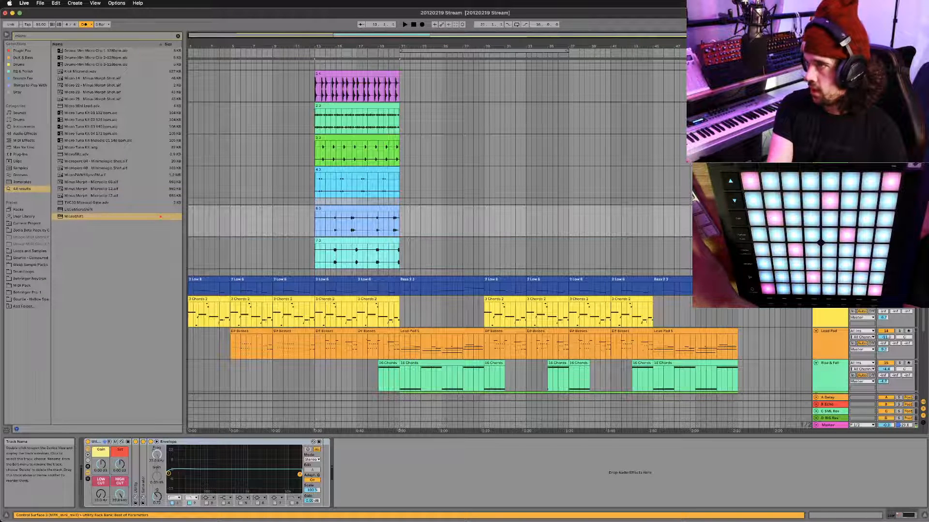
# Move the clips on drum tracks 1 and 2 from bar 13 back to bar 5
pyautogui.click(362, 249)
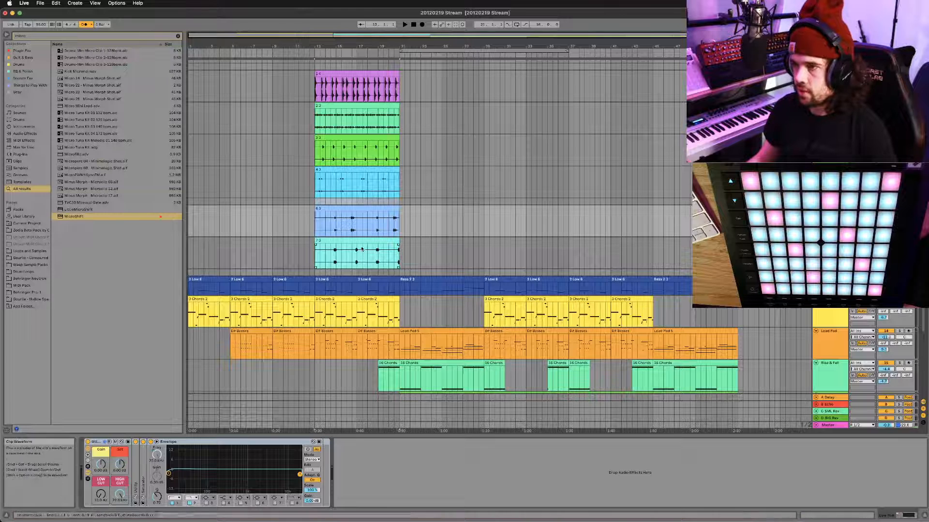
pyautogui.click(359, 224)
pyautogui.click(360, 208)
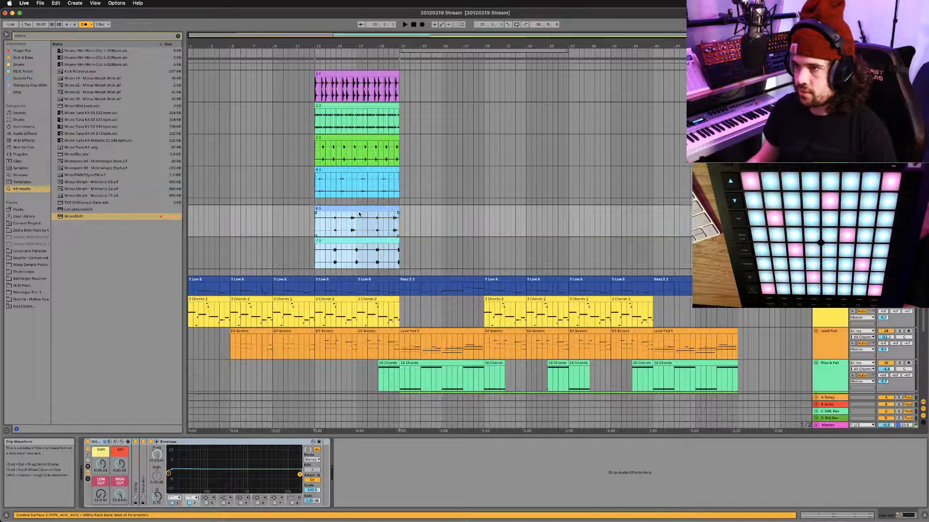
pyautogui.moveTo(362, 80); pyautogui.dragTo(276, 75)
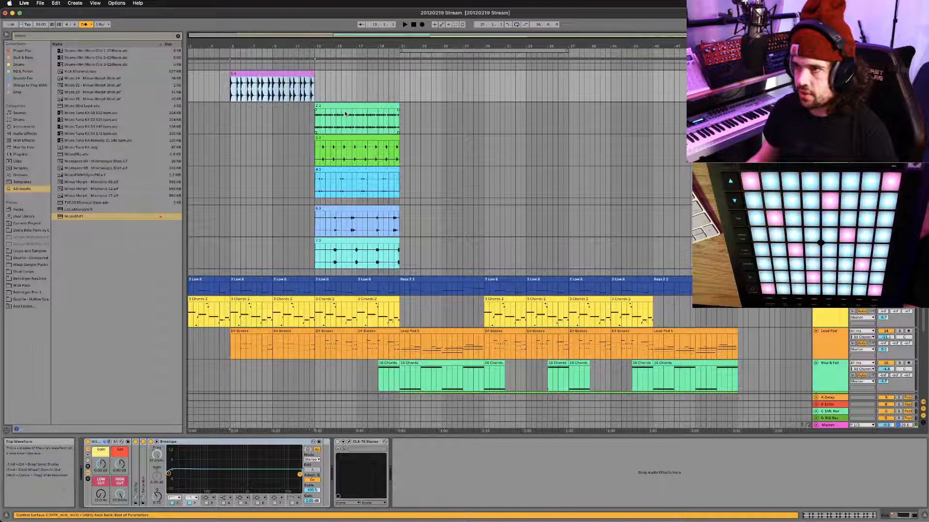
pyautogui.moveTo(344, 106); pyautogui.dragTo(264, 111)
# Play the arrangement from bar 5 and duplicate the moved clips of drum tracks 1 and 2 into bars 13 to 21
pyautogui.click(230, 195)
pyautogui.press('space')
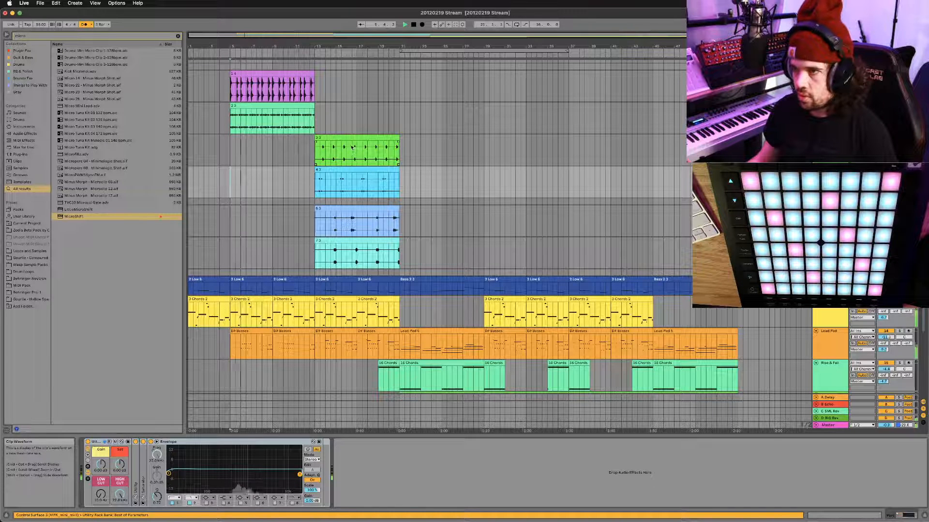
pyautogui.click(290, 118)
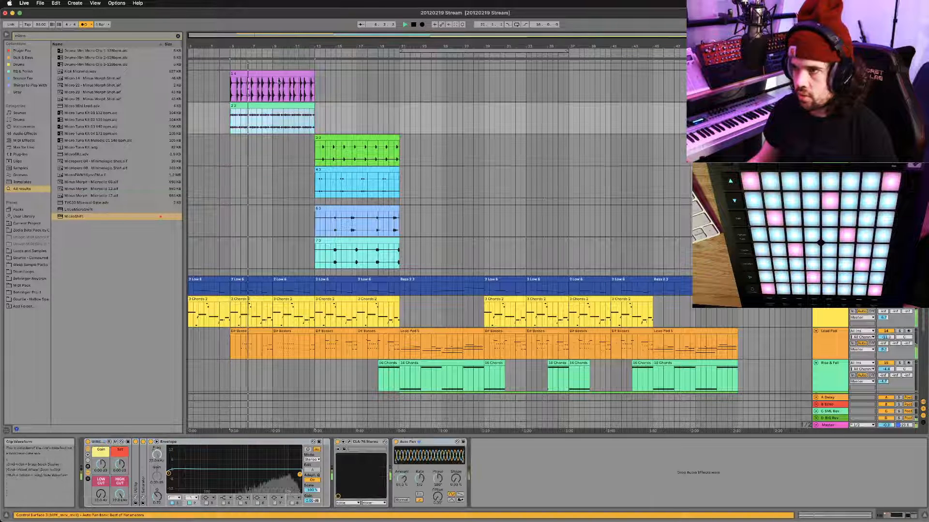
pyautogui.keyDown('shift'); pyautogui.click(279, 72); pyautogui.keyUp('shift')
pyautogui.press('super+d')
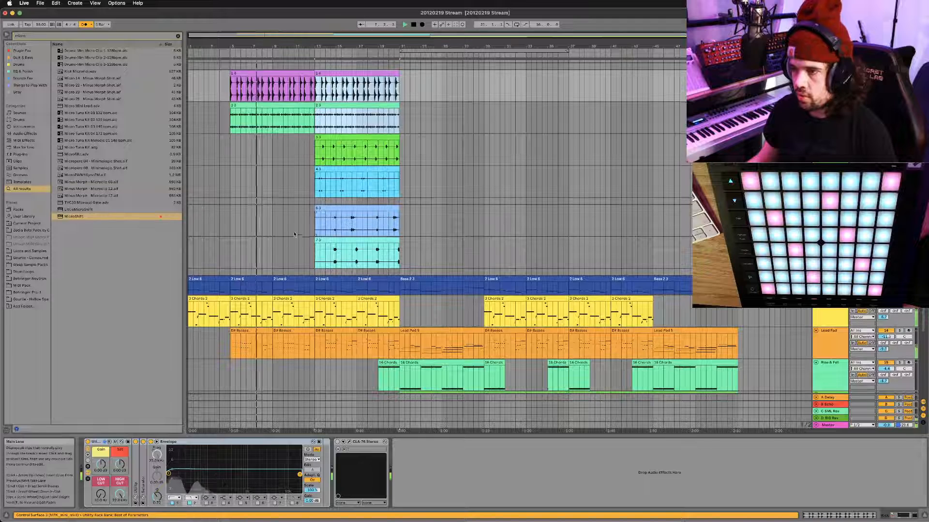
# Move the clips on drum tracks 6 and 7 back to bar 5 and duplicate them into bars 13 to 21
pyautogui.scroll(2, 439, 228)
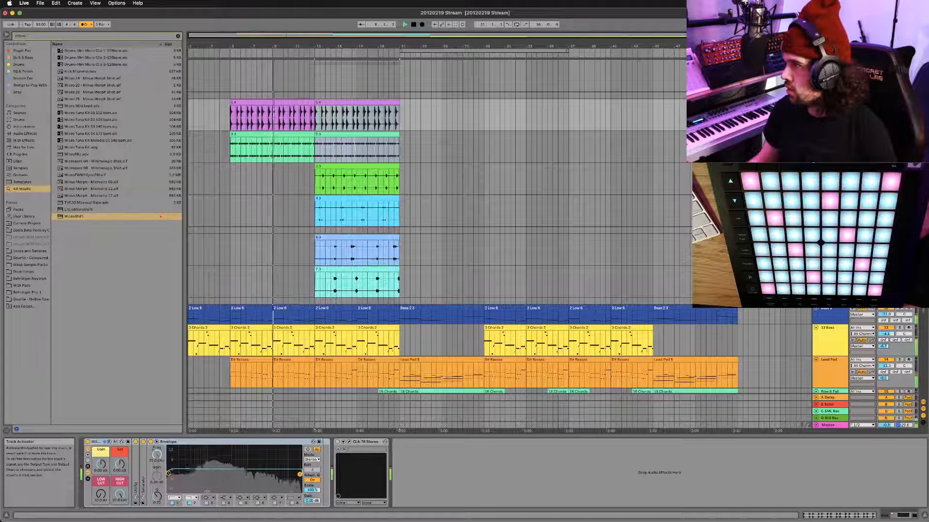
pyautogui.scroll(2, 522, 160)
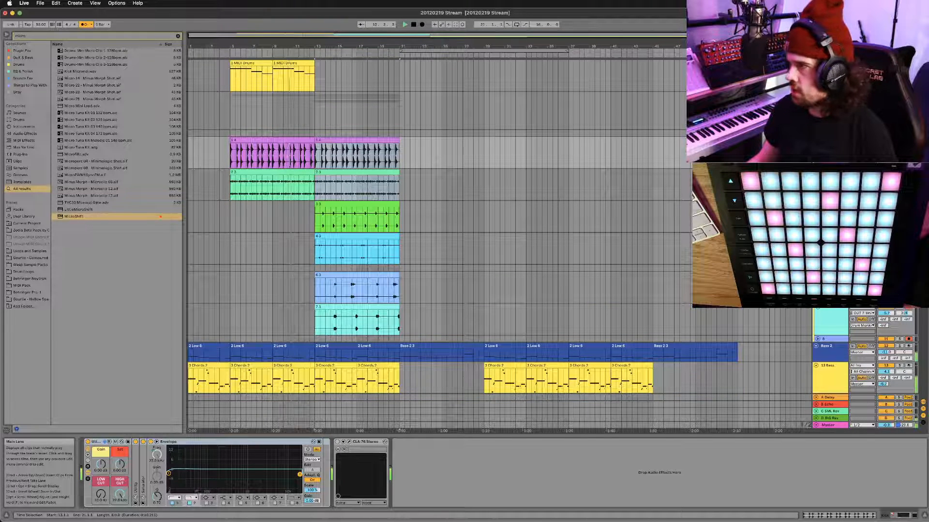
pyautogui.click(830, 133)
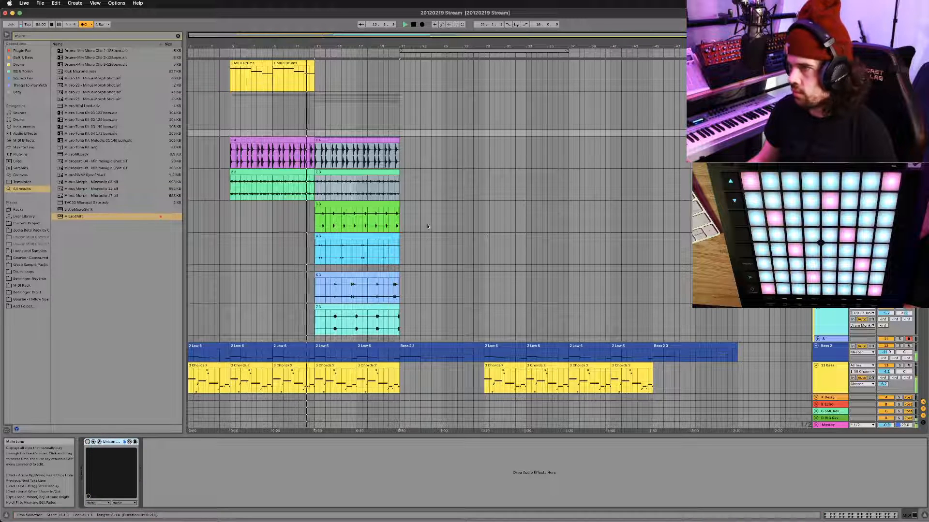
pyautogui.scroll(-2, 638, 166)
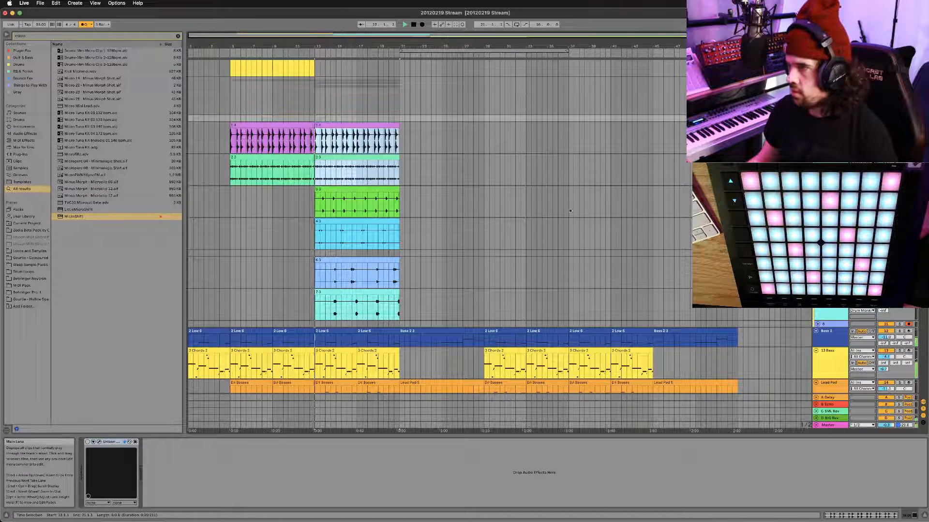
pyautogui.scroll(-2, 356, 212)
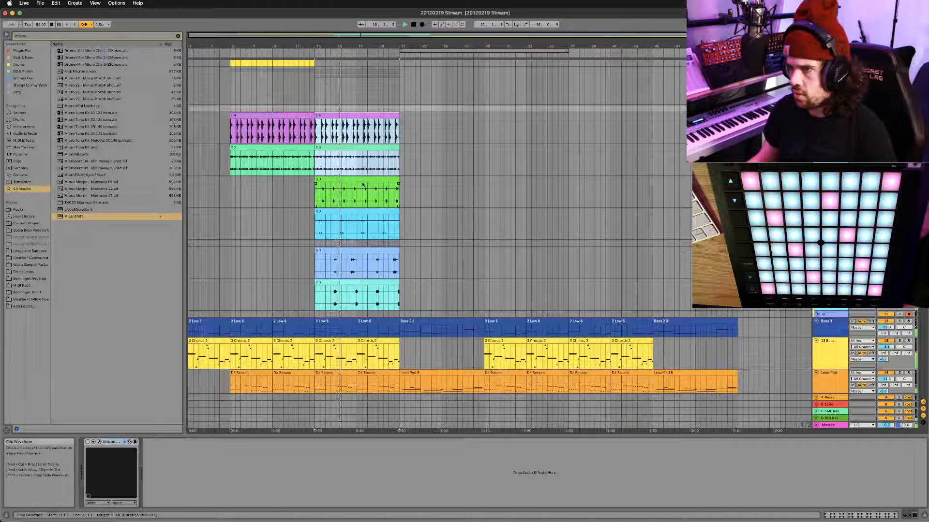
pyautogui.click(349, 212)
pyautogui.click(346, 263)
pyautogui.scroll(-1, 344, 295)
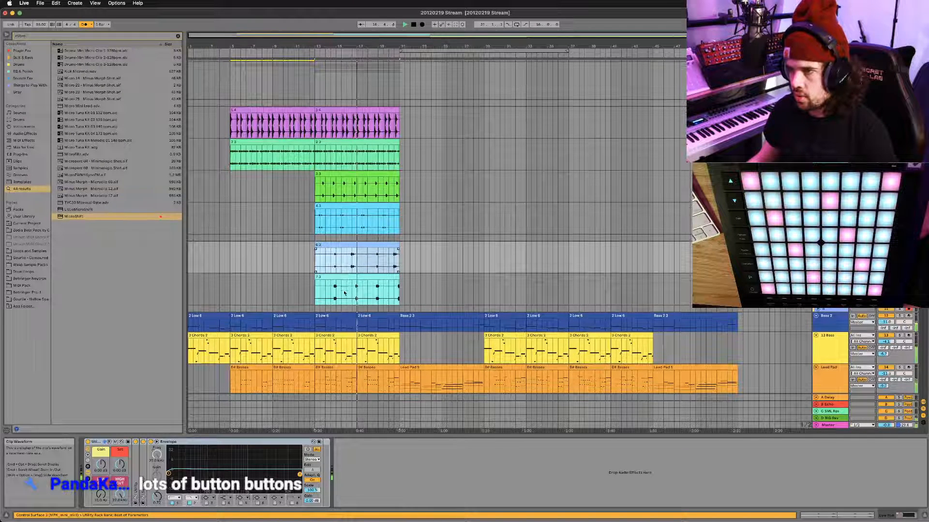
pyautogui.click(347, 279)
pyautogui.moveTo(357, 276); pyautogui.dragTo(285, 256)
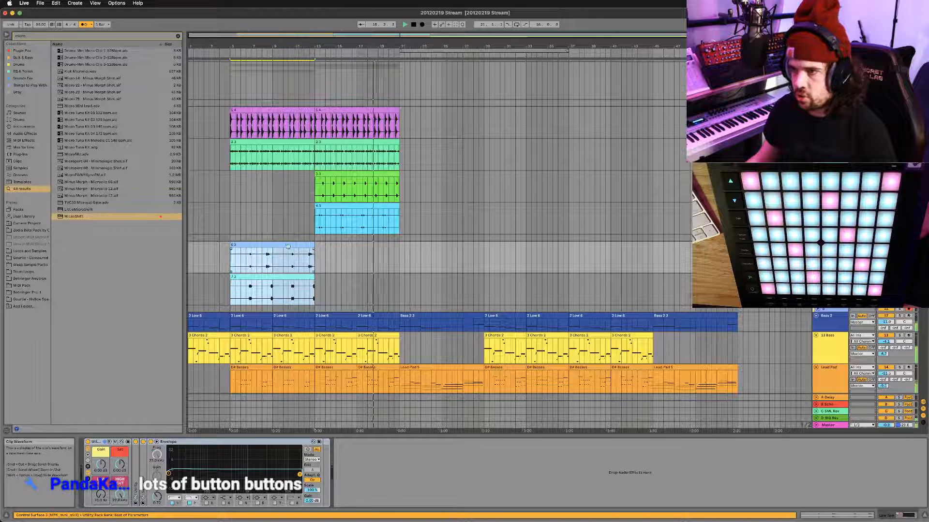
pyautogui.press('super+d')
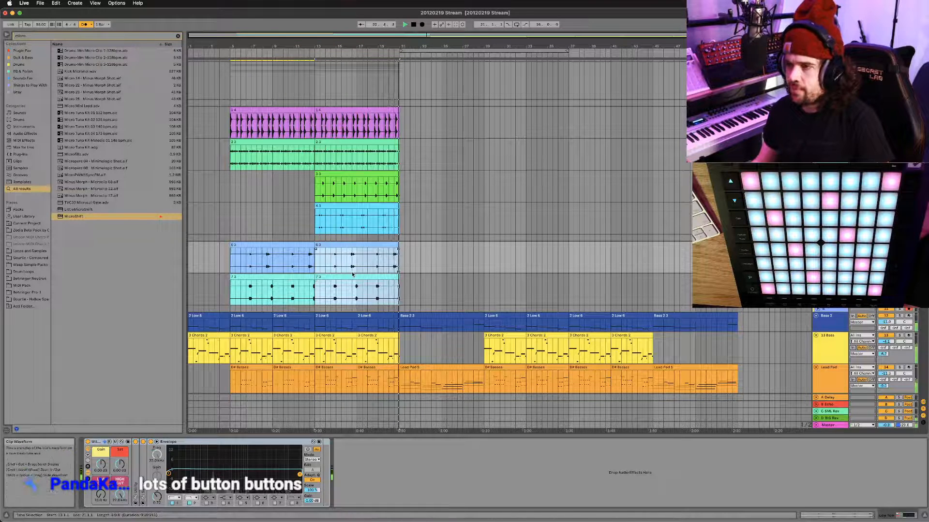
# Lower the volume of the ARP track
pyautogui.scroll(-4, 797, 312)
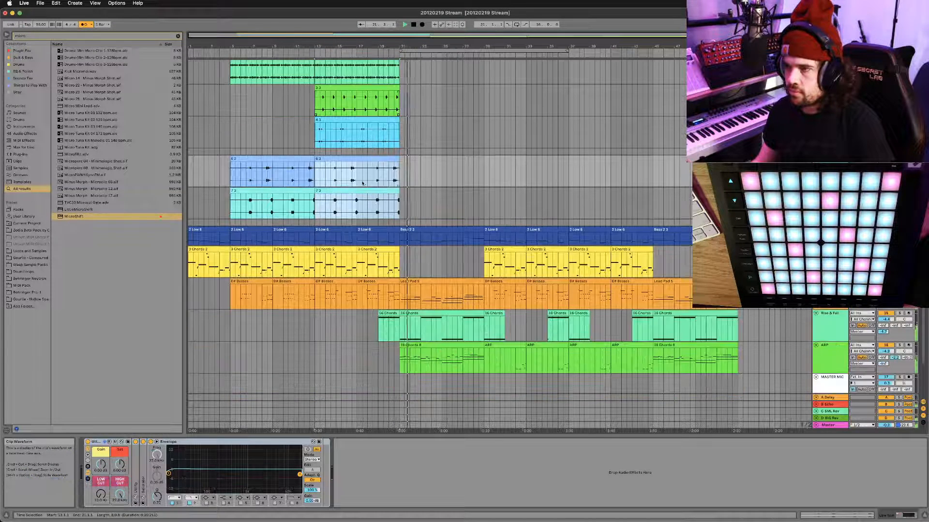
pyautogui.click(885, 358)
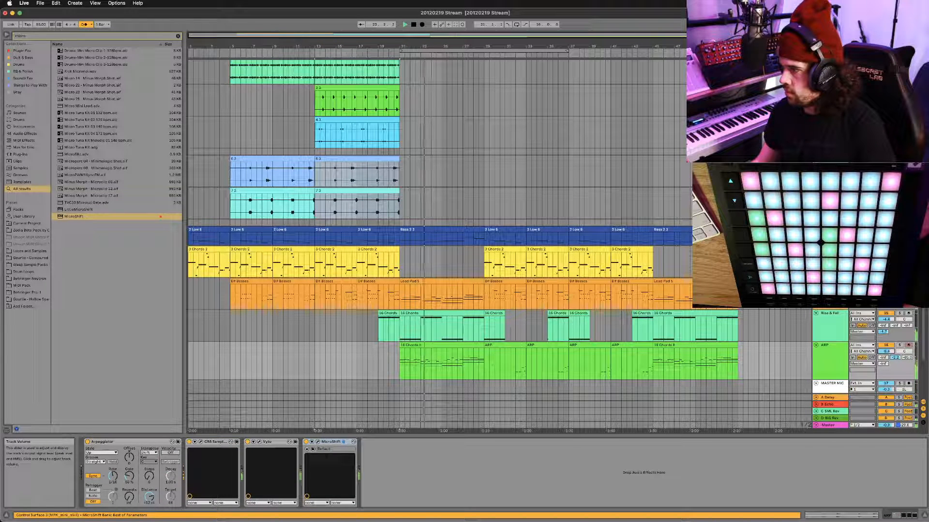
pyautogui.moveTo(886, 351); pyautogui.dragTo(886, 353)
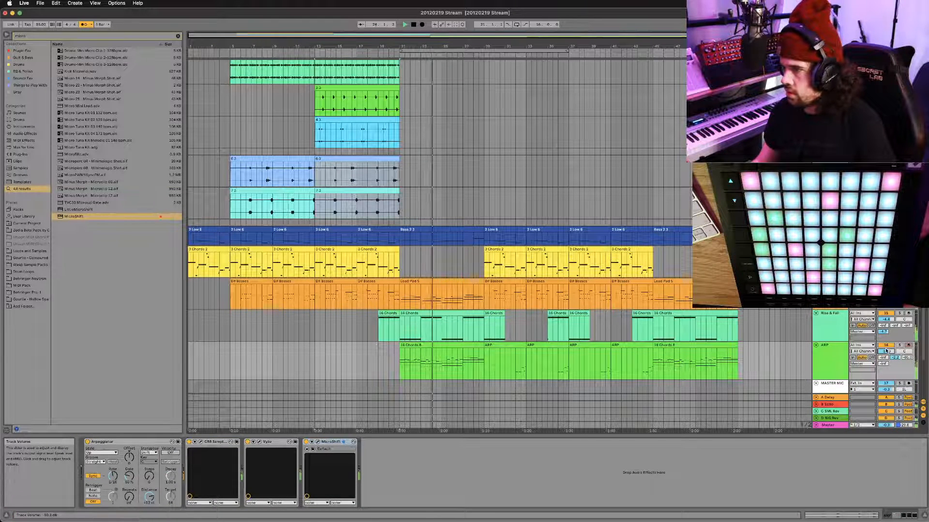
# Select the bar 13 clips across all the drum tracks and duplicate them three times, filling up to bar 45
pyautogui.scroll(5, 348, 87)
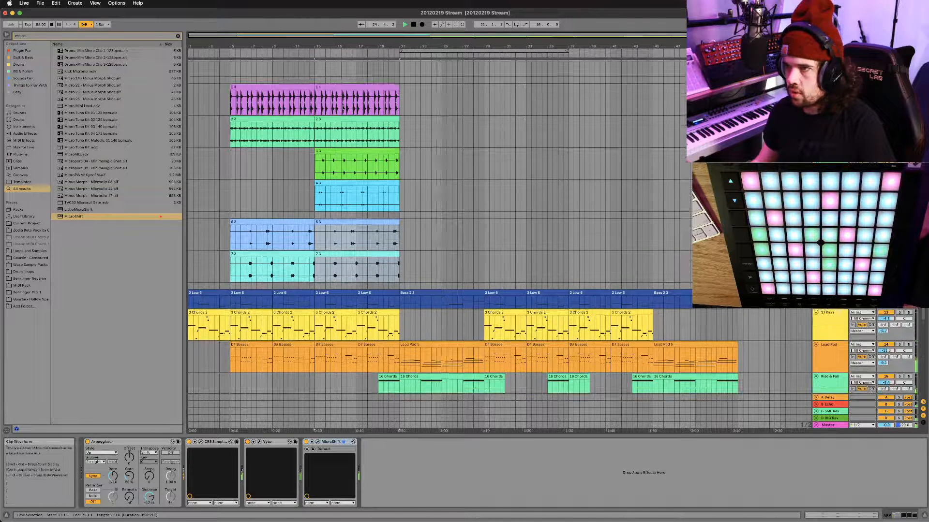
pyautogui.keyDown('shift'); pyautogui.click(348, 87); pyautogui.keyUp('shift')
pyautogui.press('super+d')
pyautogui.press('super+d')
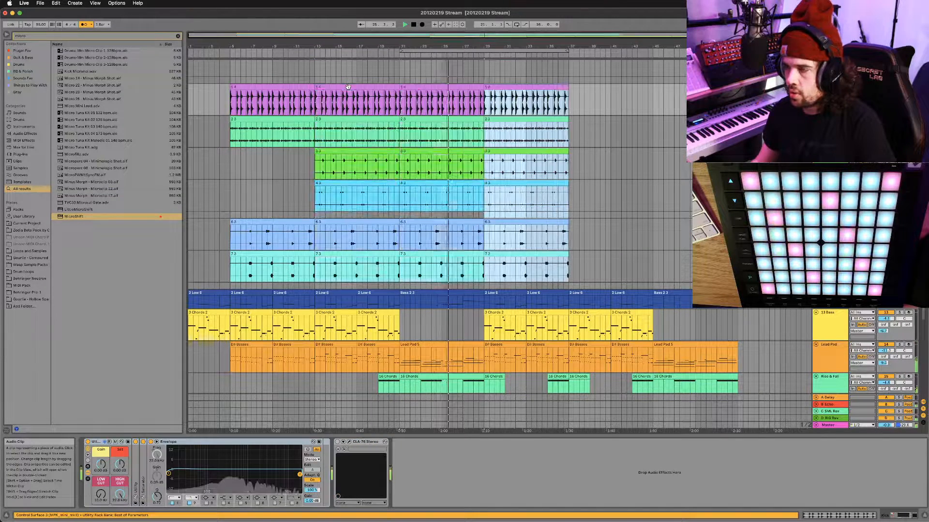
pyautogui.press('super+d')
# Delete the drum track 4 clip between bars 21 and 29
pyautogui.click(438, 235)
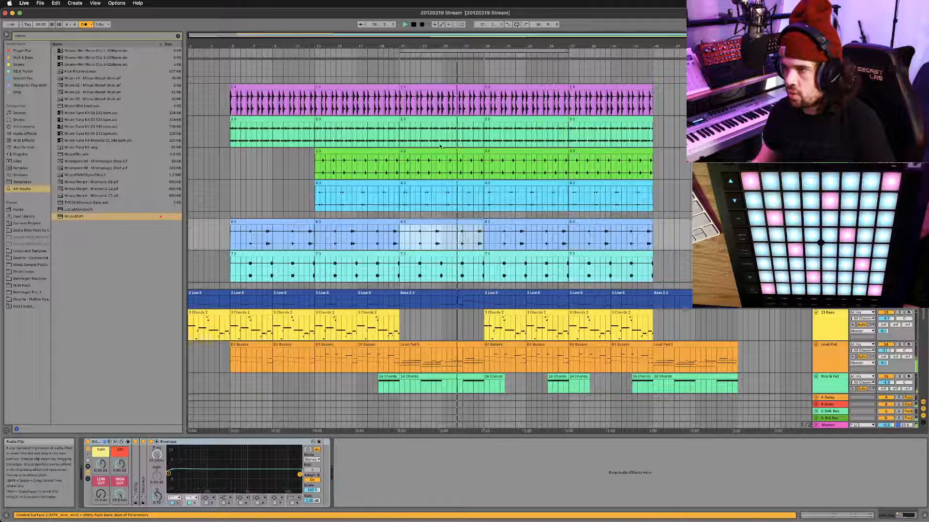
pyautogui.click(443, 126)
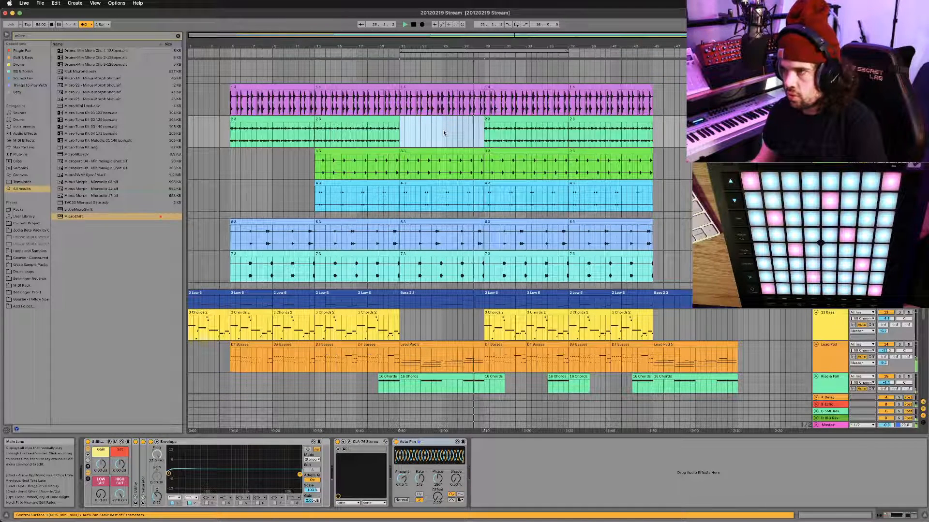
pyautogui.click(443, 182)
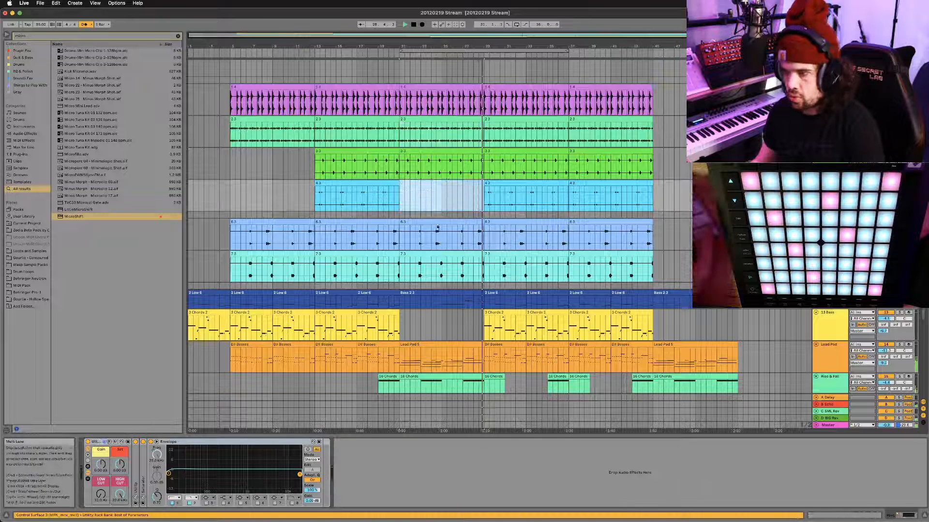
pyautogui.press('Delete')
# Try trimming the starts of the bar 21 clips on drum tracks 6 and 7 to just before bar 29, and undo the trim
pyautogui.click(427, 245)
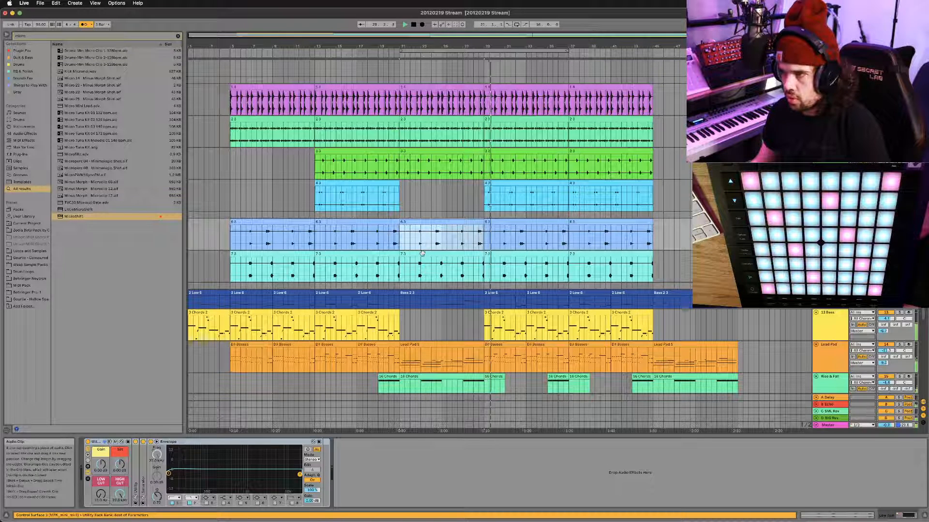
pyautogui.keyDown('shift'); pyautogui.click(426, 255); pyautogui.keyUp('shift')
pyautogui.moveTo(401, 223); pyautogui.dragTo(481, 221)
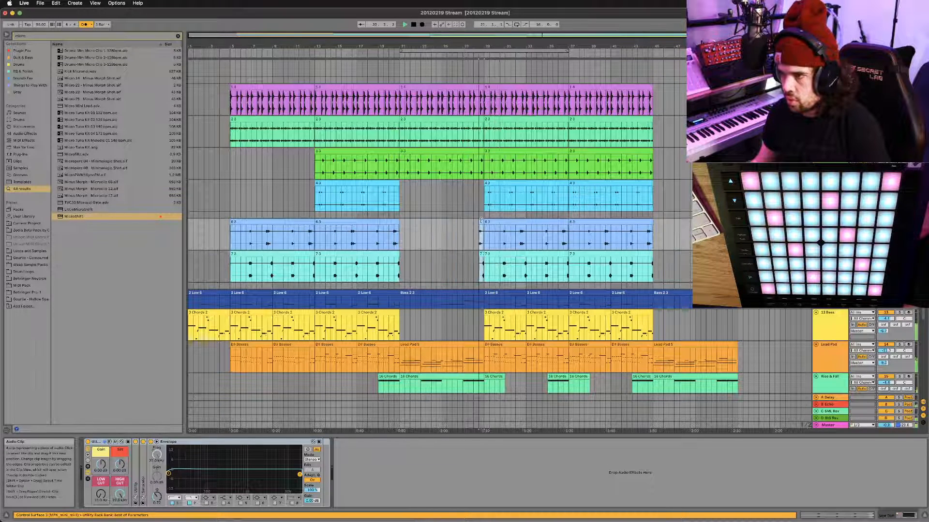
pyautogui.press('super+z')
pyautogui.press('super+z')
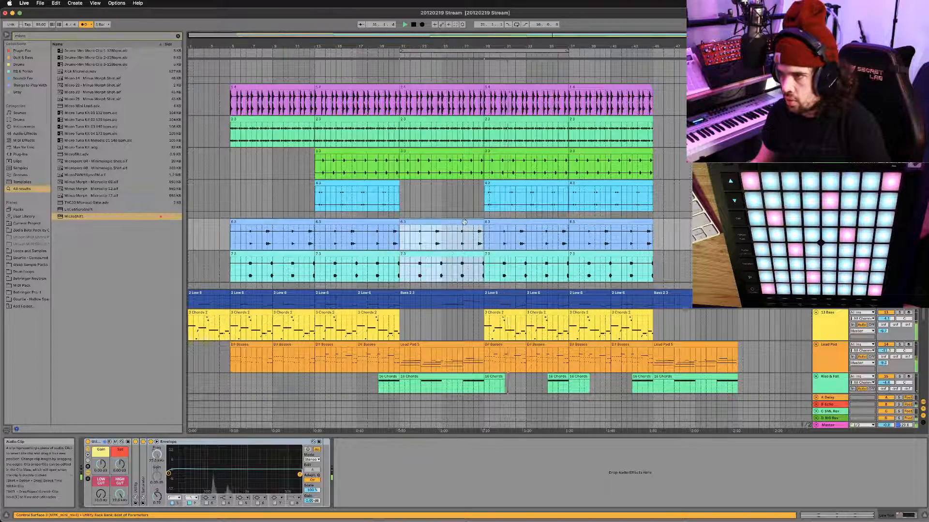
# Duplicate the last clip on drum track 1 so that the part continues from bar 45
pyautogui.scroll(-1, 449, 213)
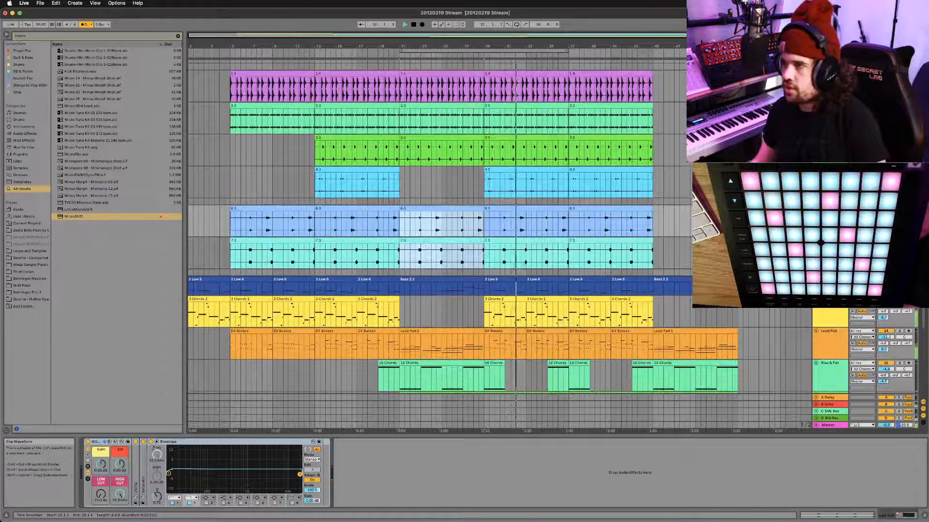
pyautogui.scroll(-3, 683, 227)
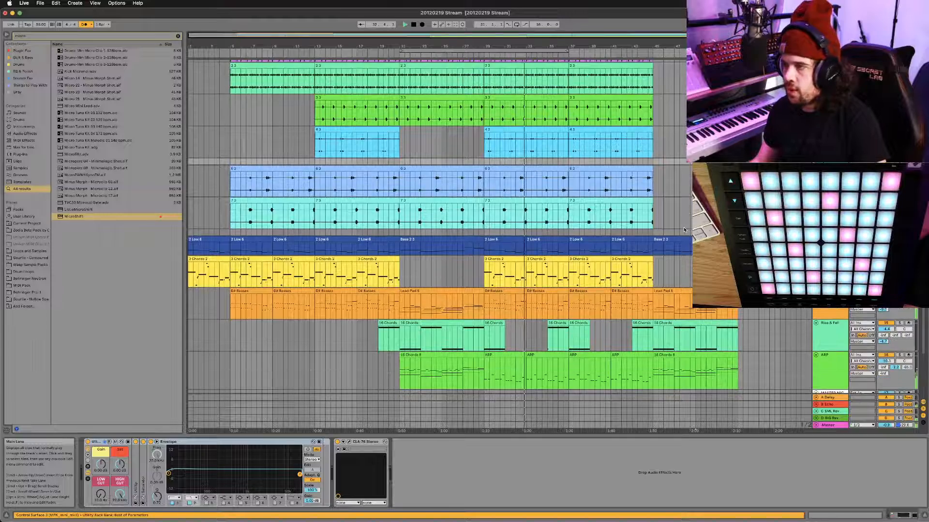
pyautogui.scroll(5, 683, 227)
pyautogui.scroll(-5, 678, 224)
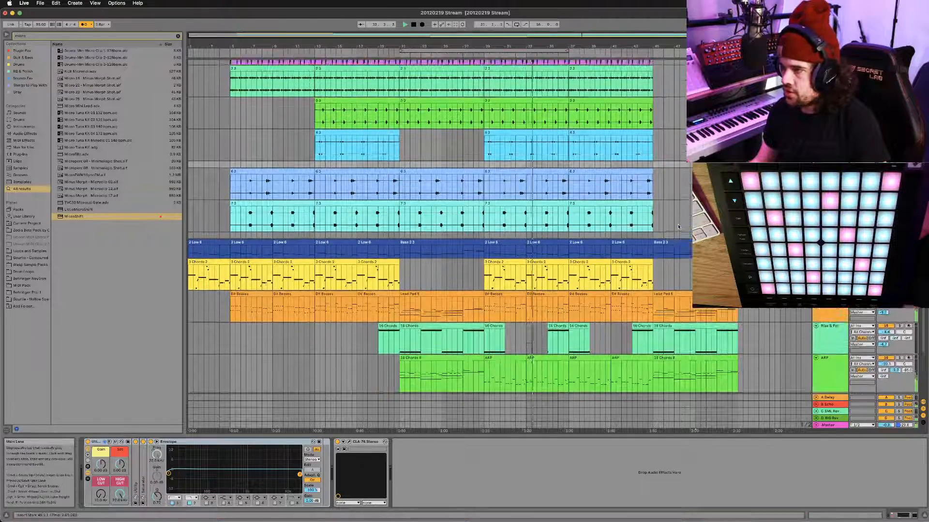
pyautogui.scroll(6, 678, 226)
pyautogui.click(627, 116)
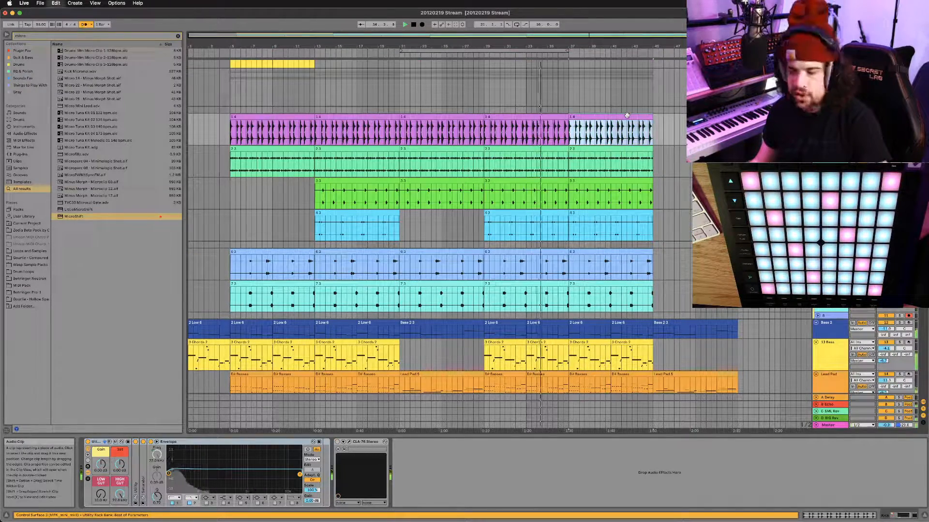
pyautogui.press('super+d')
# Examine how the extended drum parts line up with the bass, pad, chord and ARP clips during playback
pyautogui.scroll(-1, 551, 227)
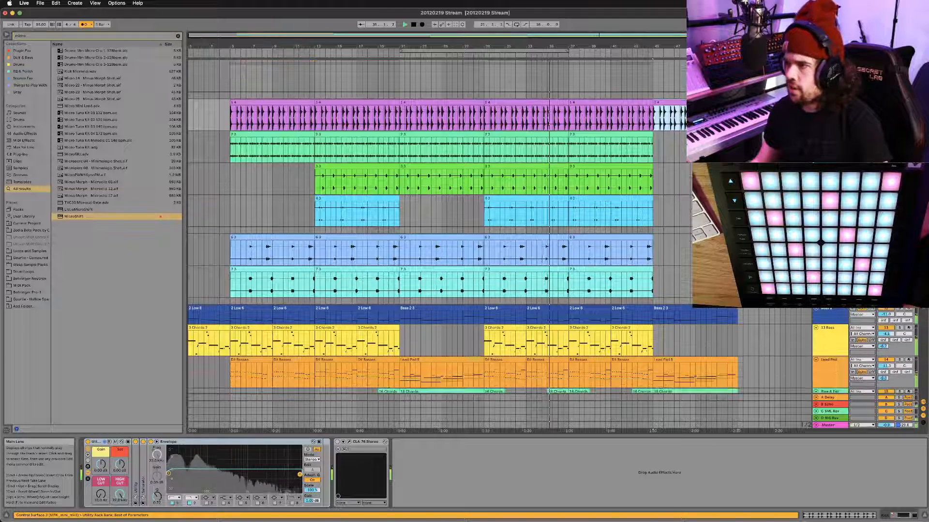
pyautogui.scroll(-1, 556, 226)
pyautogui.scroll(4, 551, 227)
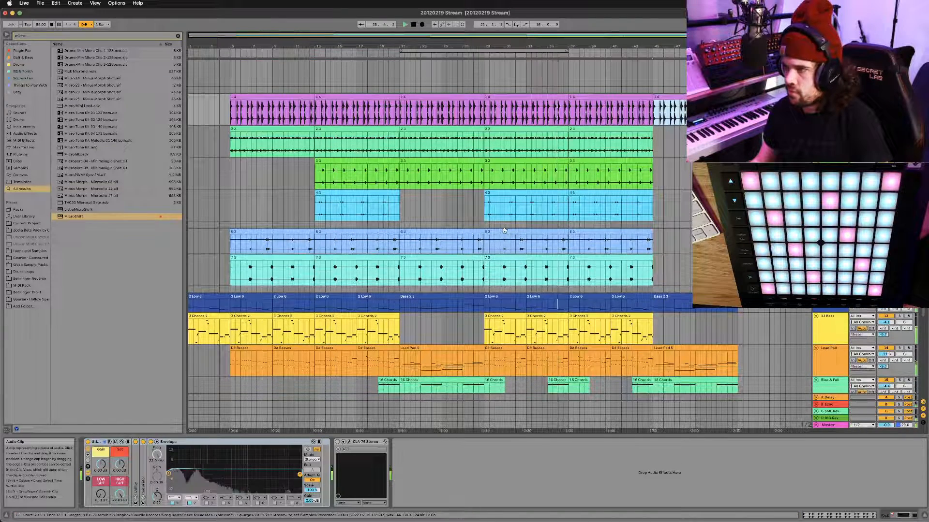
pyautogui.scroll(-3, 503, 230)
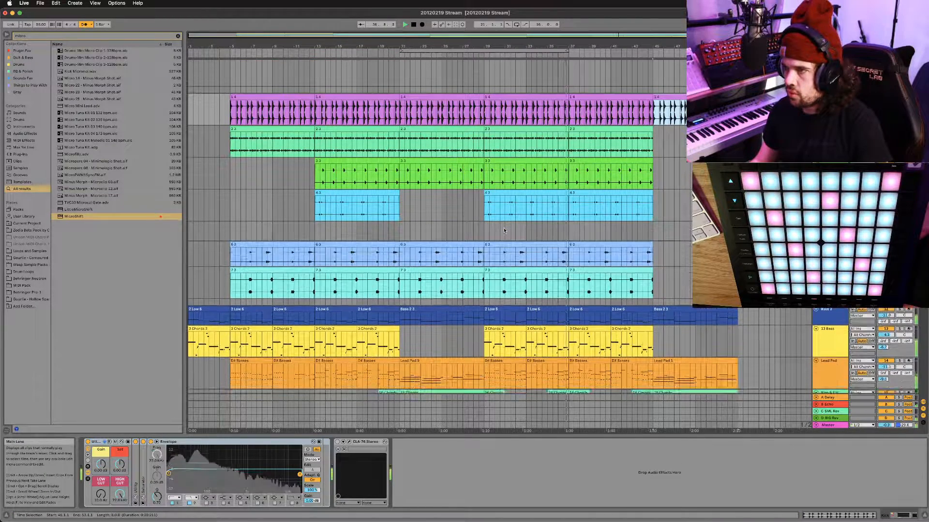
pyautogui.scroll(-3, 507, 277)
pyautogui.scroll(-3, 507, 277)
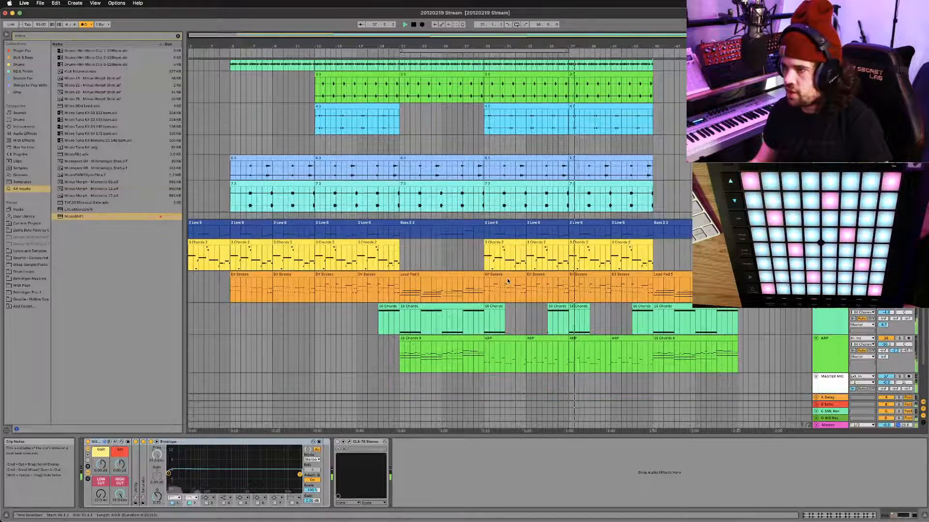
pyautogui.scroll(4, 507, 278)
pyautogui.scroll(3, 507, 279)
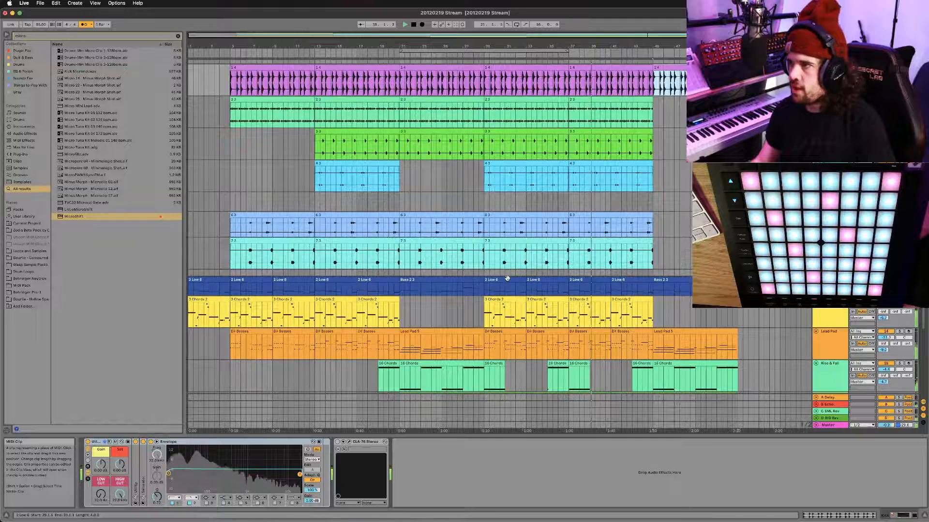
pyautogui.scroll(3, 507, 278)
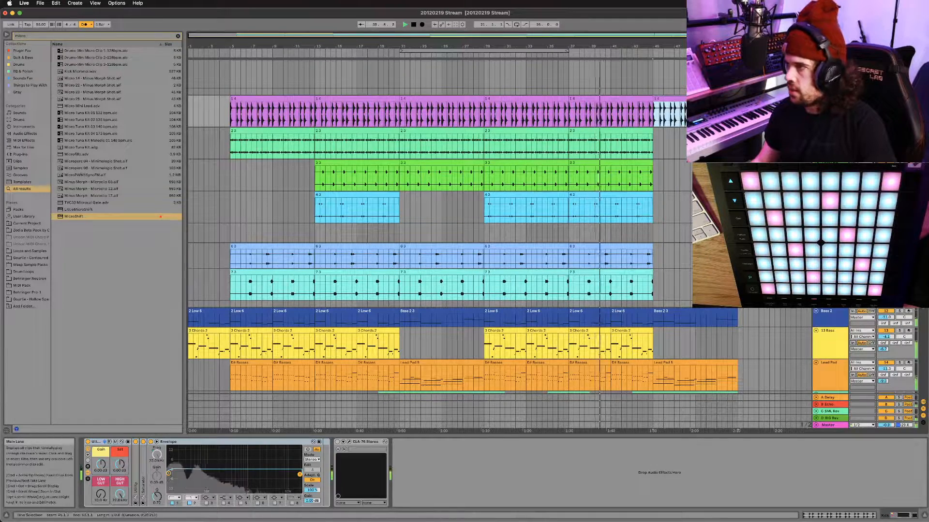
# Reduce the height of the drum tracks so that more of the instrument tracks below them fit in the arrangement
pyautogui.click(829, 99)
pyautogui.click(829, 272)
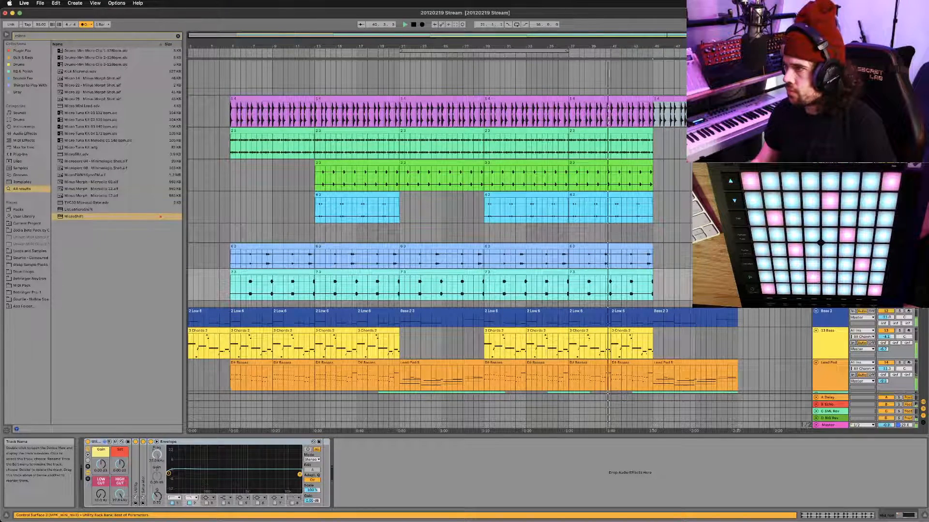
pyautogui.hotkey('alt', '-')
pyautogui.hotkey('alt', '-')
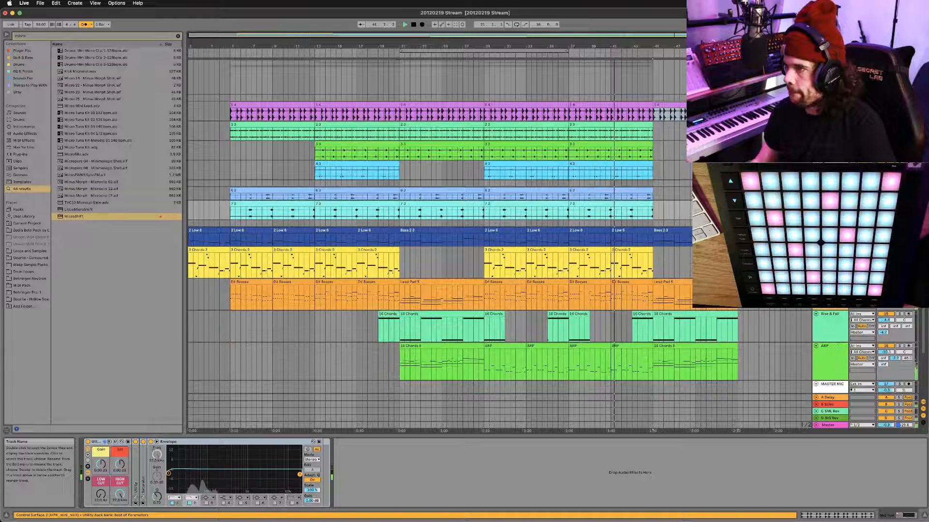
pyautogui.click(690, 183)
pyautogui.scroll(-1, 690, 179)
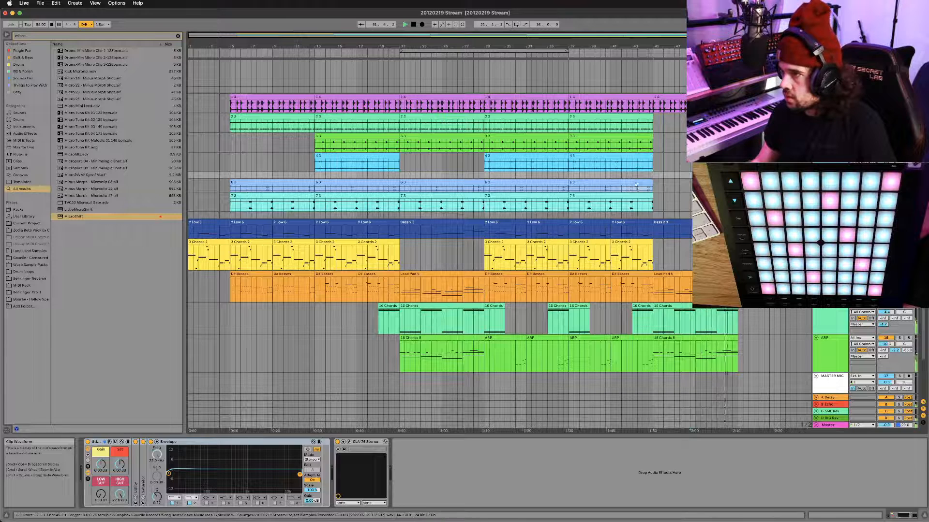
# Try extending the last clips of drum tracks 6 and 7 from bar 45, and delete the copies
pyautogui.click(635, 183)
pyautogui.keyDown('shift'); pyautogui.click(634, 195); pyautogui.keyUp('shift')
pyautogui.moveTo(634, 195); pyautogui.dragTo(689, 191)
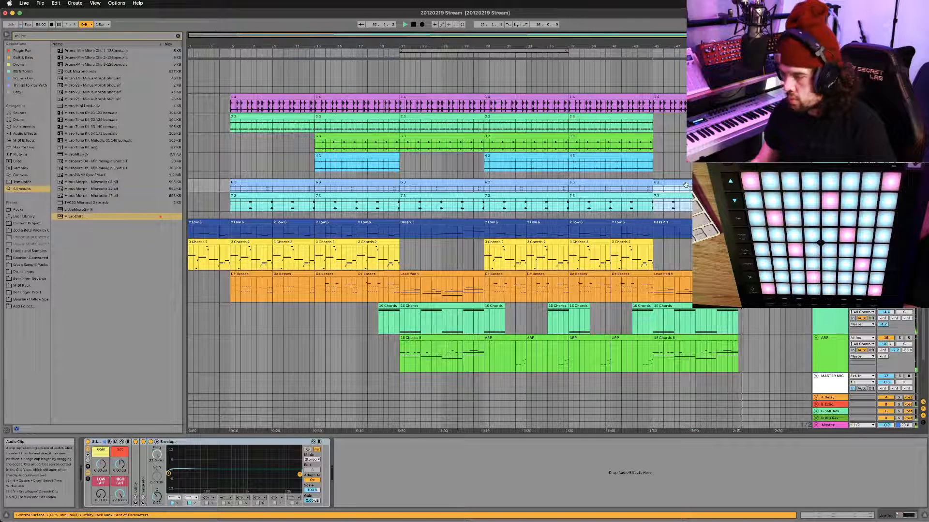
pyautogui.press('Delete')
# Stop playback, save the set and return the playhead to the beginning of the song
pyautogui.scroll(-1, 647, 182)
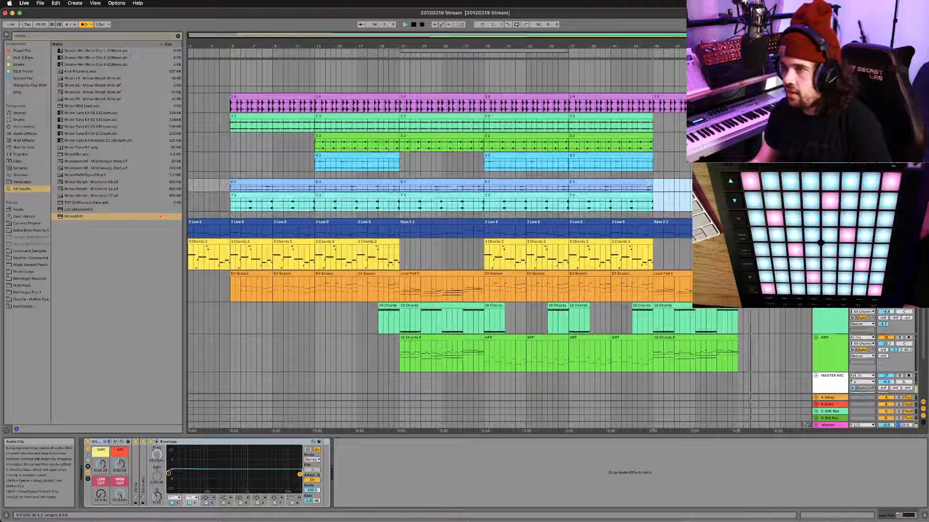
pyautogui.press('space')
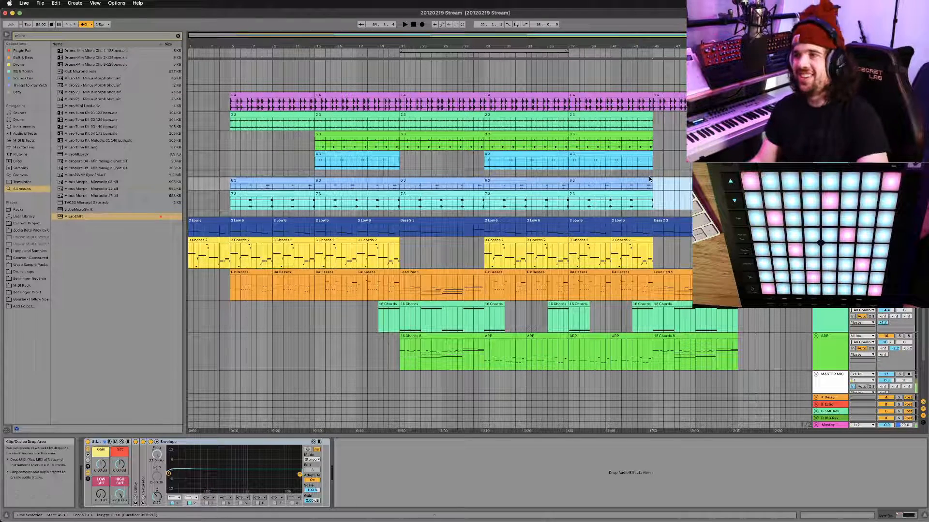
pyautogui.press('super+s')
pyautogui.scroll(-3, 449, 181)
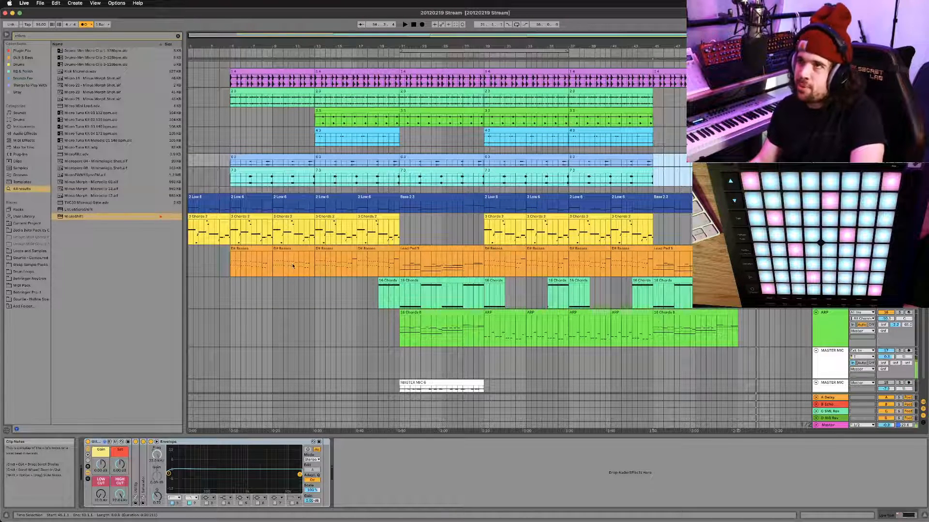
pyautogui.scroll(3, 501, 242)
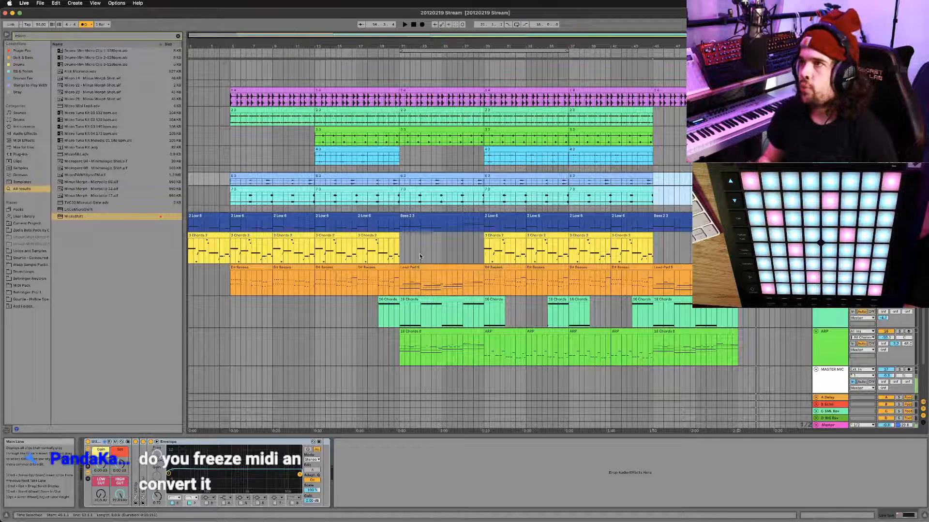
pyautogui.click(415, 24)
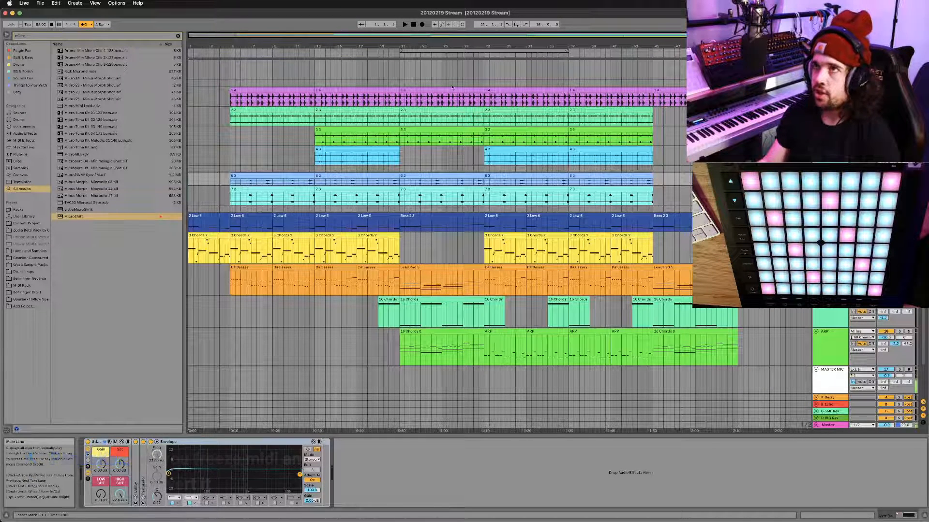
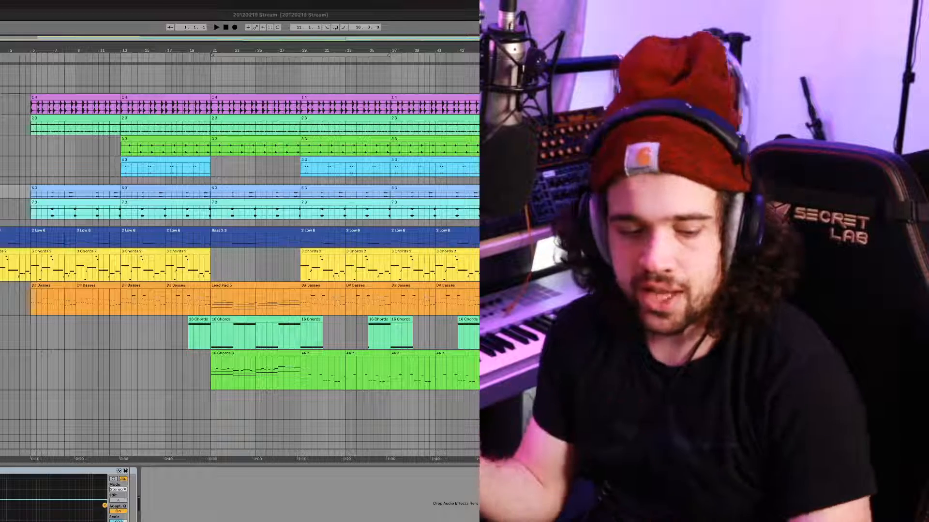
# Switch to Finder, move its window over the arrangement and enlarge it
pyautogui.press('super+Tab')
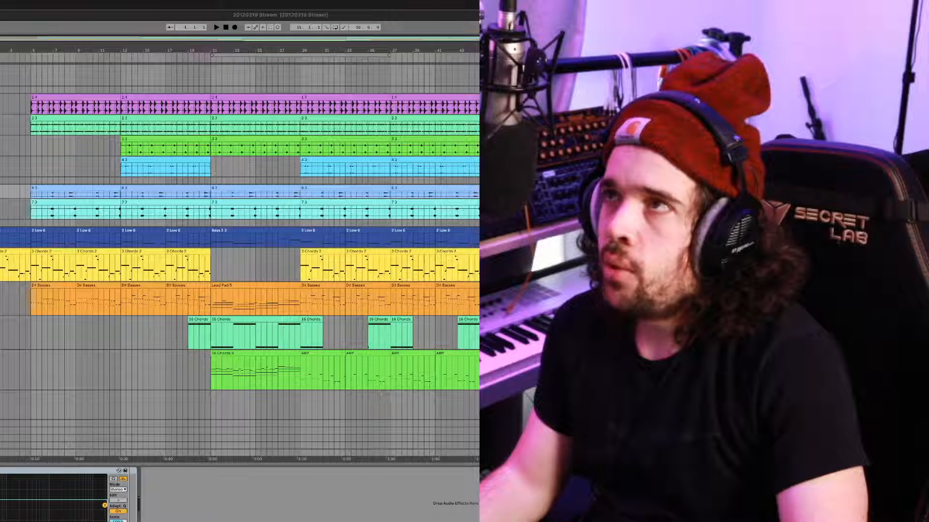
pyautogui.moveTo(180, 2); pyautogui.dragTo(213, 118)
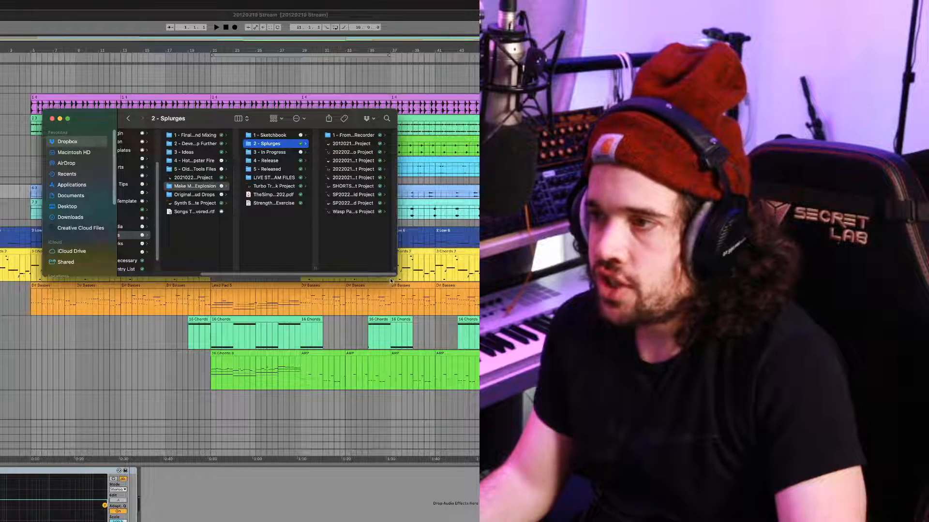
pyautogui.moveTo(390, 278); pyautogui.dragTo(473, 326)
# Look through the project folders in 2 - Splurges, ending on the 20220204 Something Magnificent Tape Piano project
pyautogui.click(449, 180)
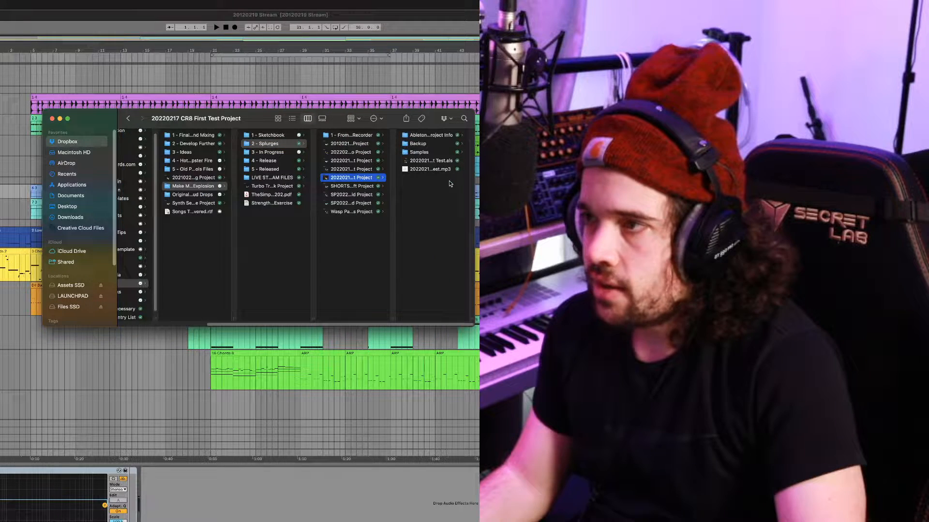
pyautogui.click(415, 169)
pyautogui.click(176, 144)
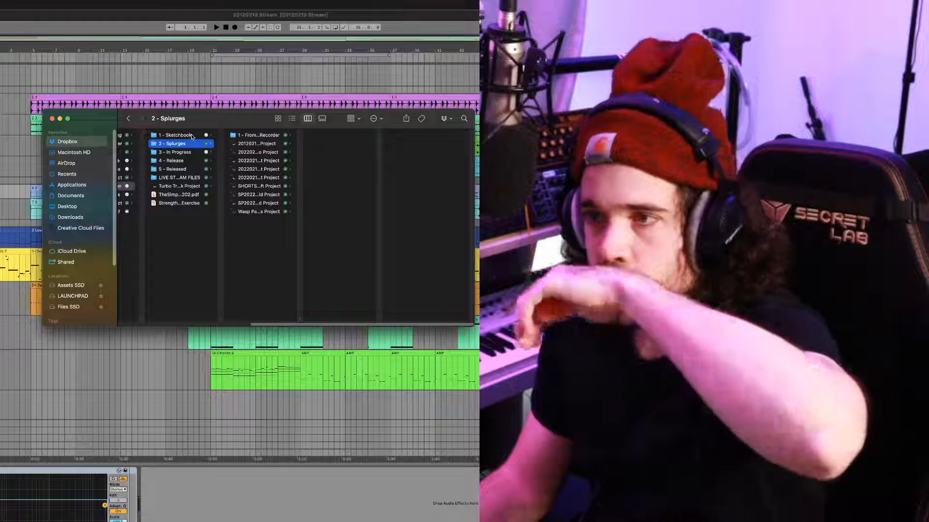
pyautogui.click(259, 186)
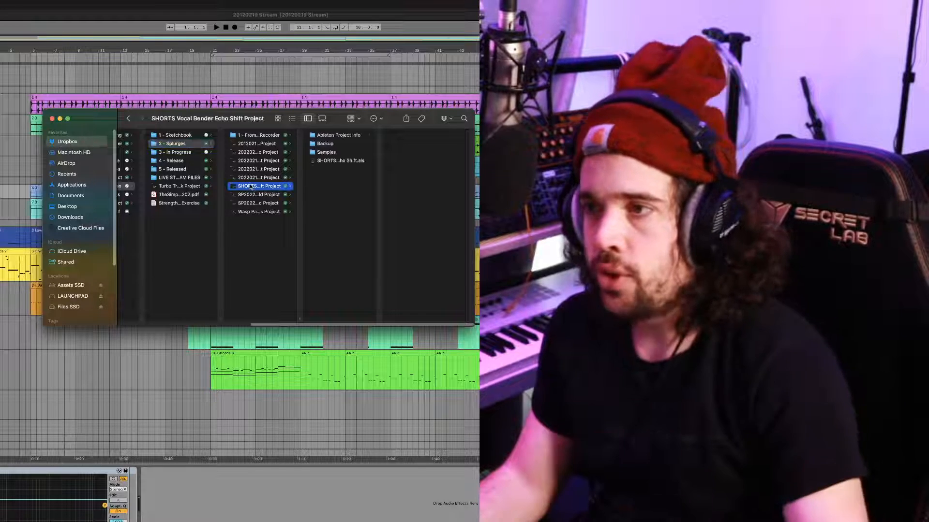
pyautogui.click(264, 161)
pyautogui.click(276, 144)
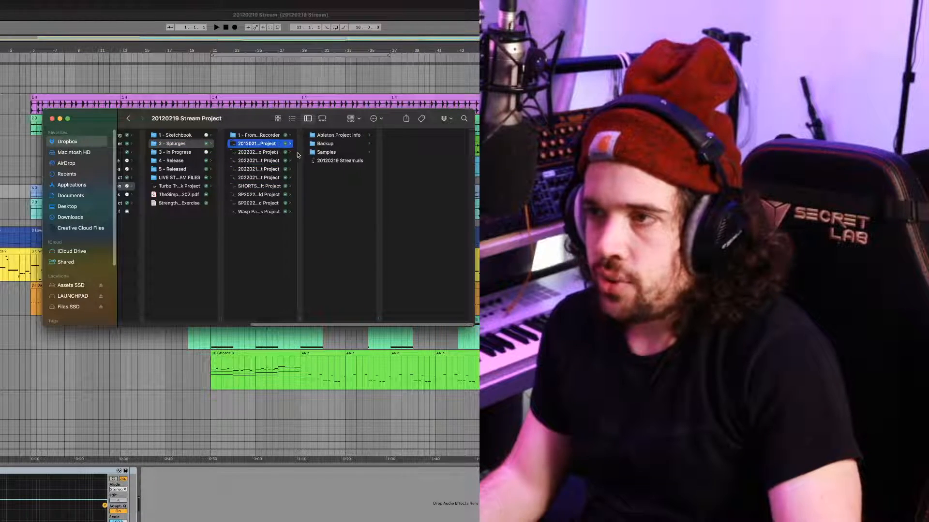
pyautogui.click(258, 153)
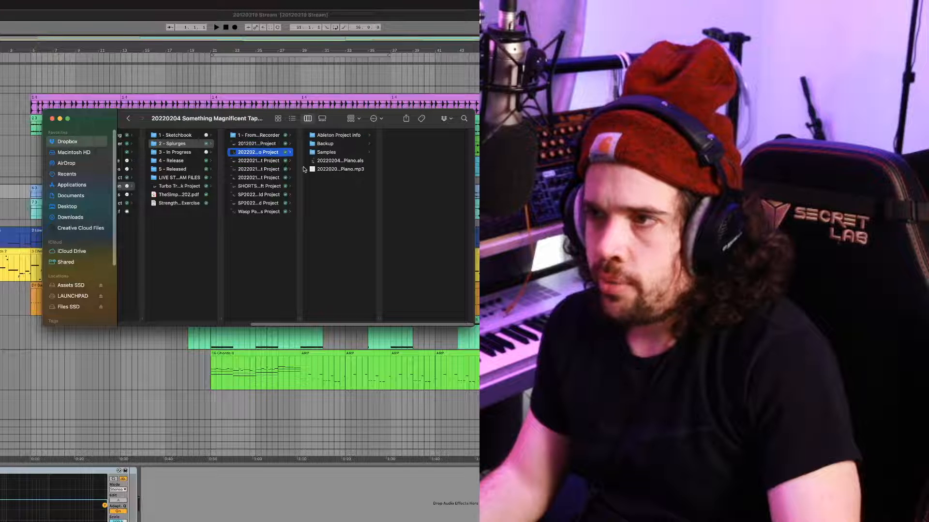
pyautogui.press('Up')
pyautogui.press('Down')
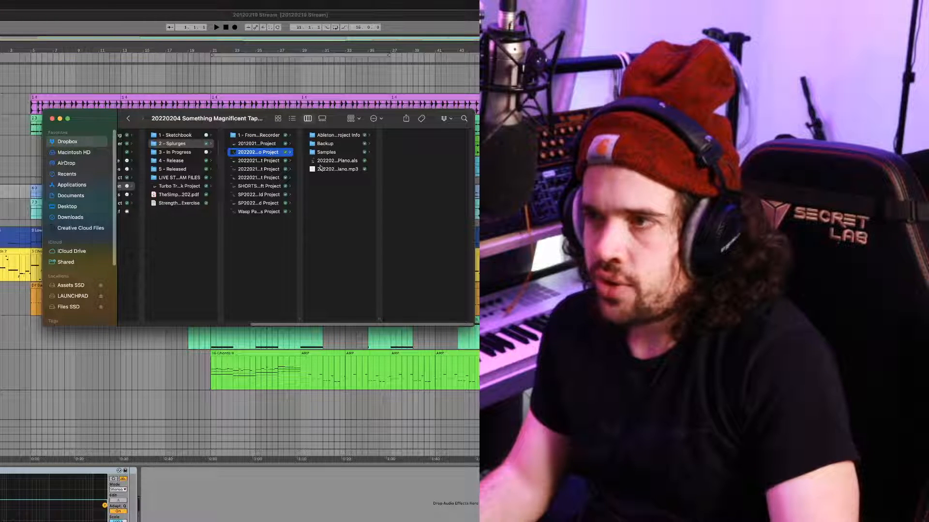
# Preview 20220204 Something Magnificent Tape Piano.mp3, adjusting the volume and skipping further into the recording, and close the preview
pyautogui.click(327, 170)
pyautogui.press('space')
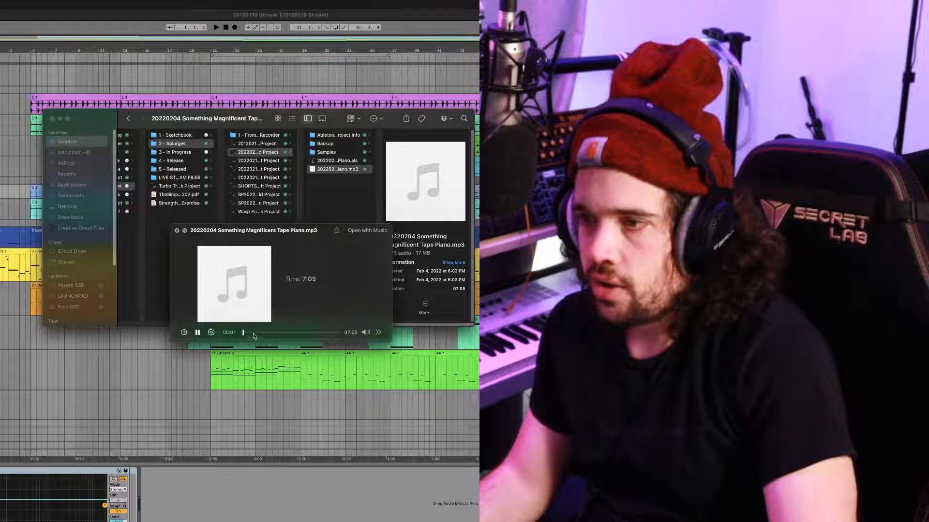
pyautogui.moveTo(366, 308); pyautogui.dragTo(366, 304)
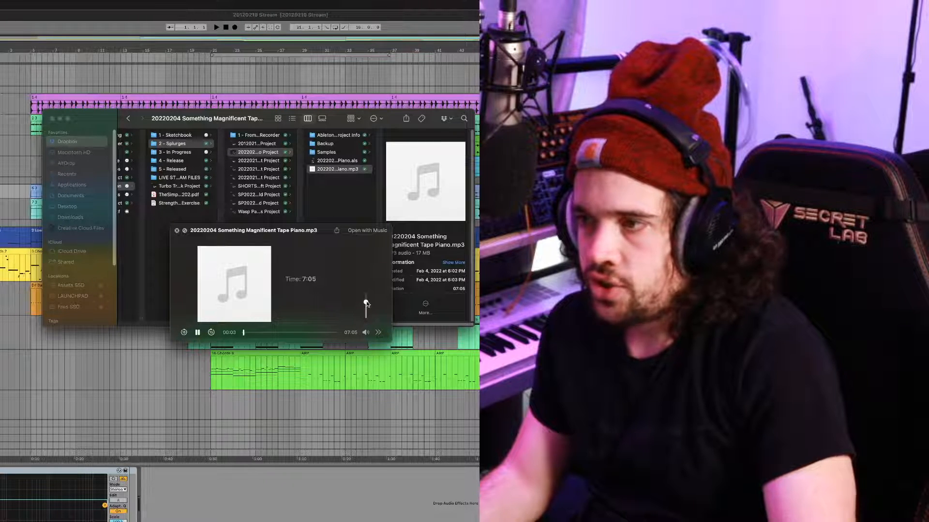
pyautogui.click(259, 332)
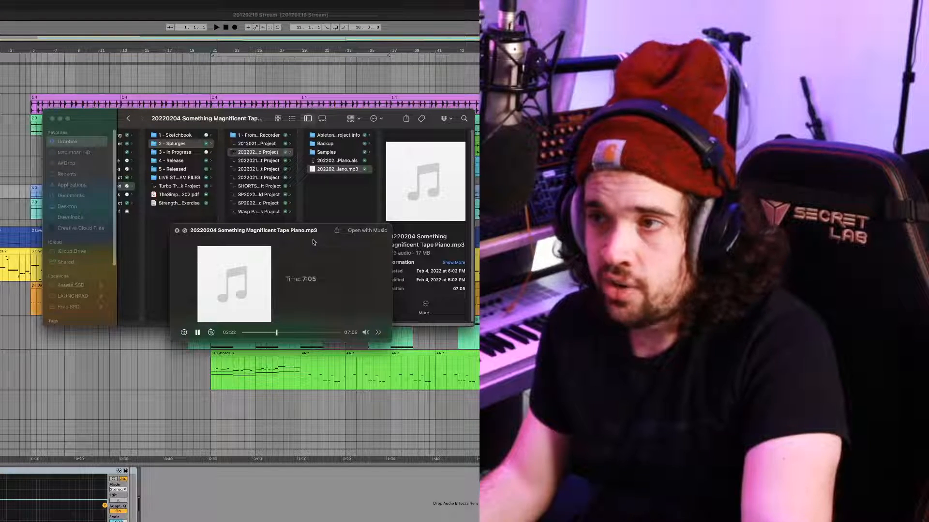
pyautogui.press('space')
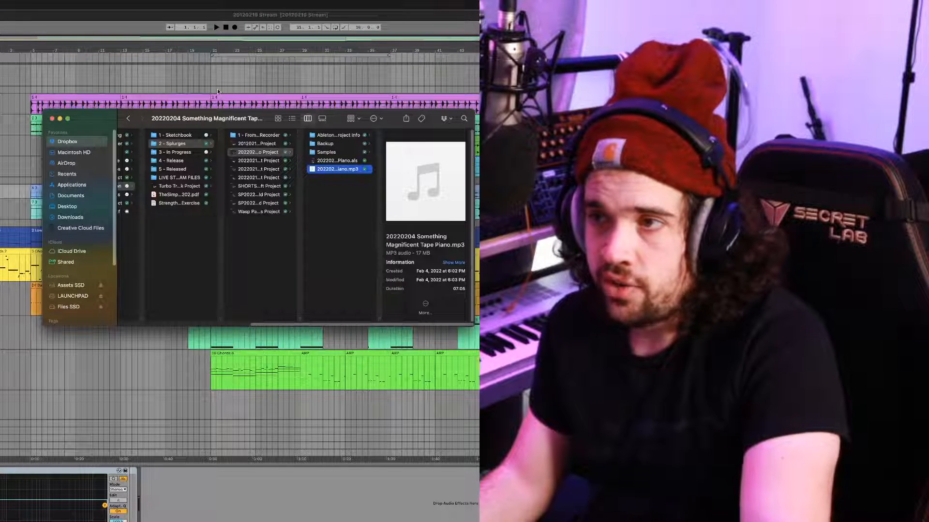
# Look through the folders in 3 - Finalize inside 3 - In Progress, including Apophis, Boy Meets Angel, Dusty Boy and Lover Boy
pyautogui.click(187, 154)
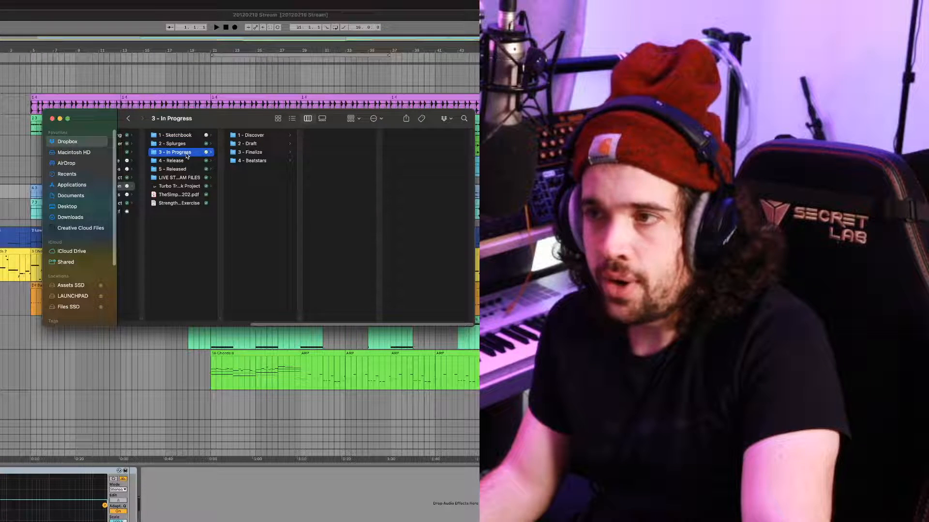
pyautogui.click(254, 152)
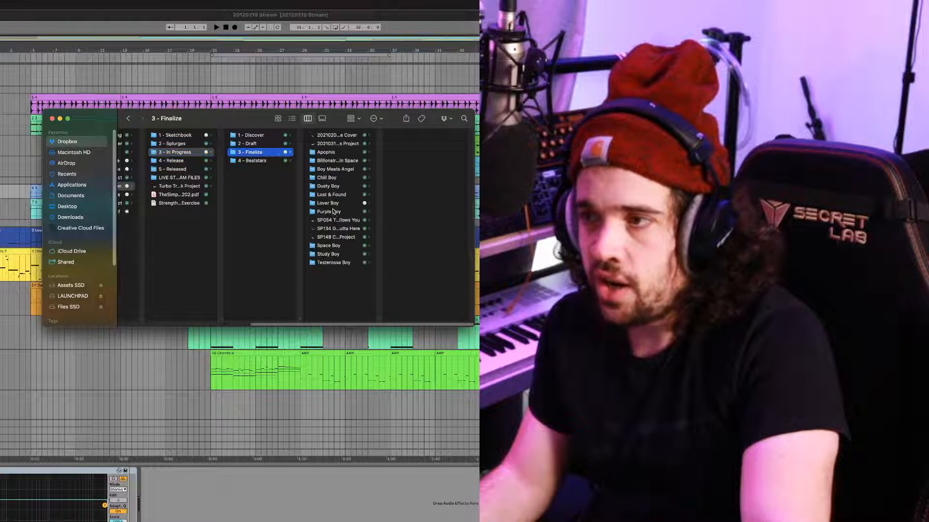
pyautogui.click(329, 153)
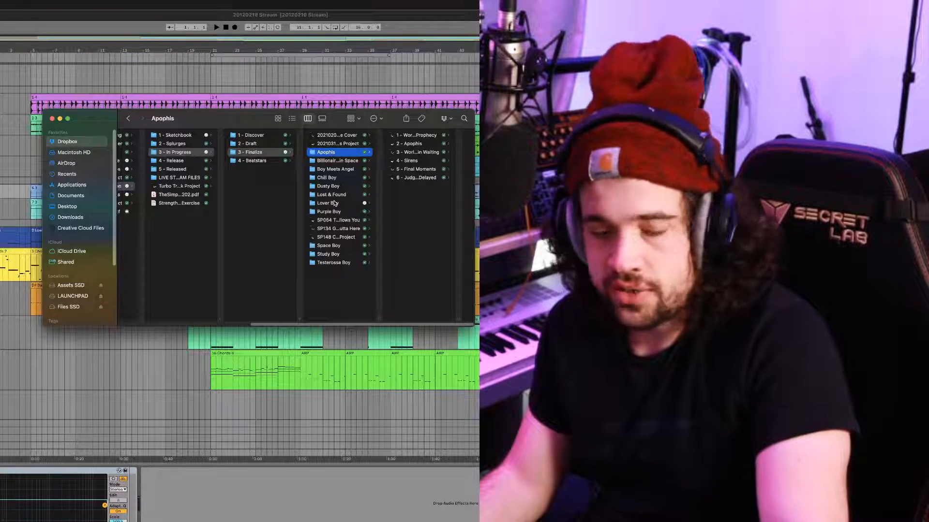
pyautogui.moveTo(247, 125); pyautogui.dragTo(157, 136)
pyautogui.click(237, 174)
pyautogui.click(237, 181)
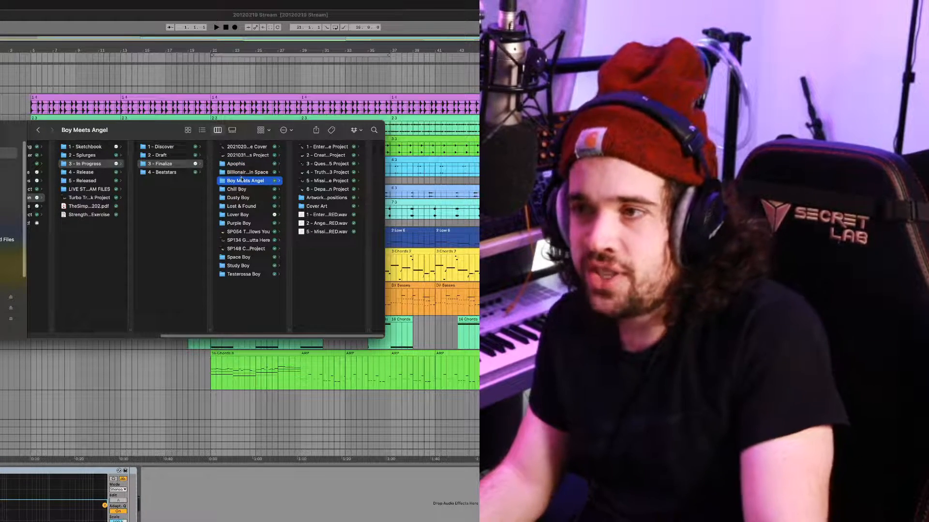
pyautogui.click(242, 190)
pyautogui.click(242, 198)
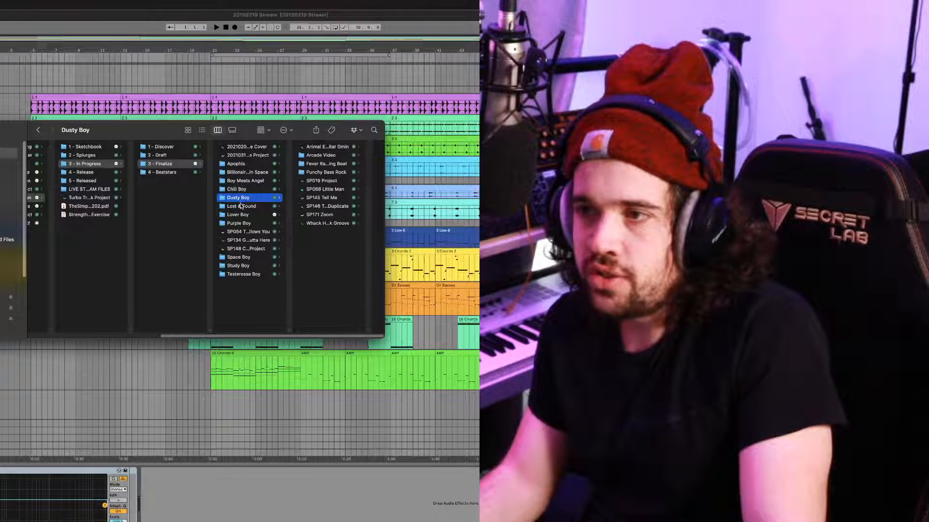
pyautogui.click(242, 216)
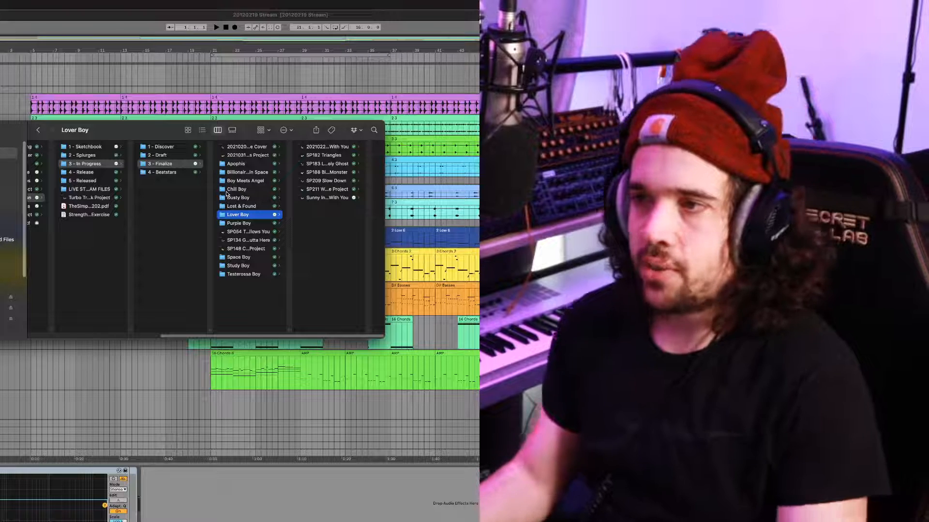
# Find Lofi SP006.mp3 in the Chill Boy folder's Lofi SP006 Project, preview it to the end and close the preview
pyautogui.click(237, 189)
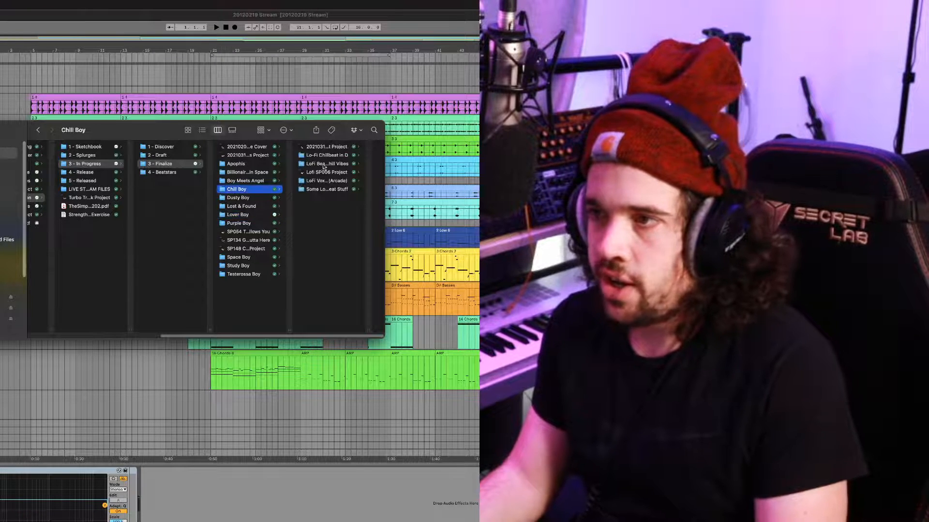
pyautogui.click(323, 165)
pyautogui.click(278, 182)
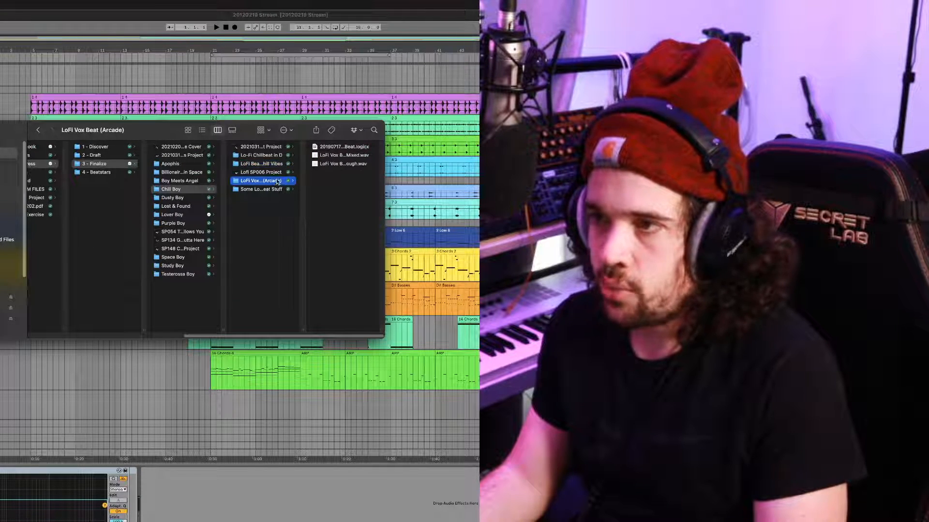
pyautogui.click(279, 173)
pyautogui.click(334, 182)
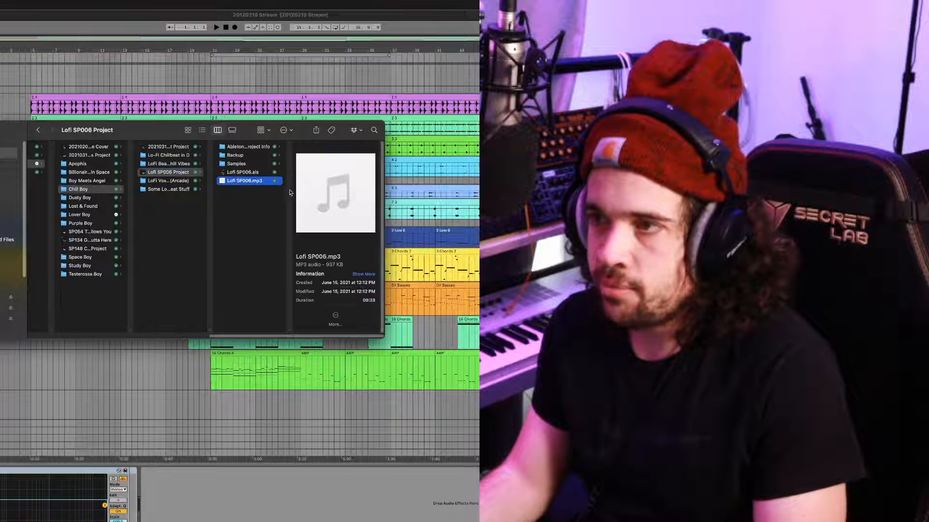
pyautogui.press('space')
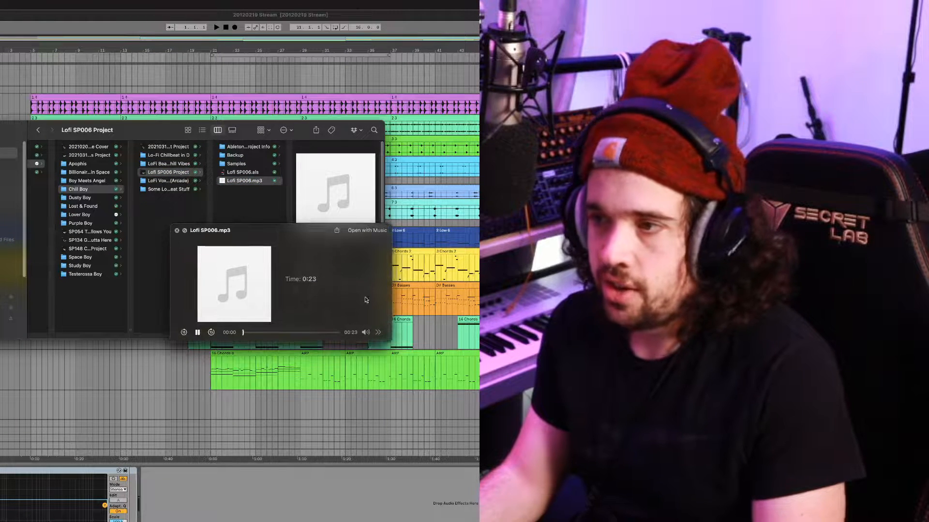
pyautogui.moveTo(365, 333)
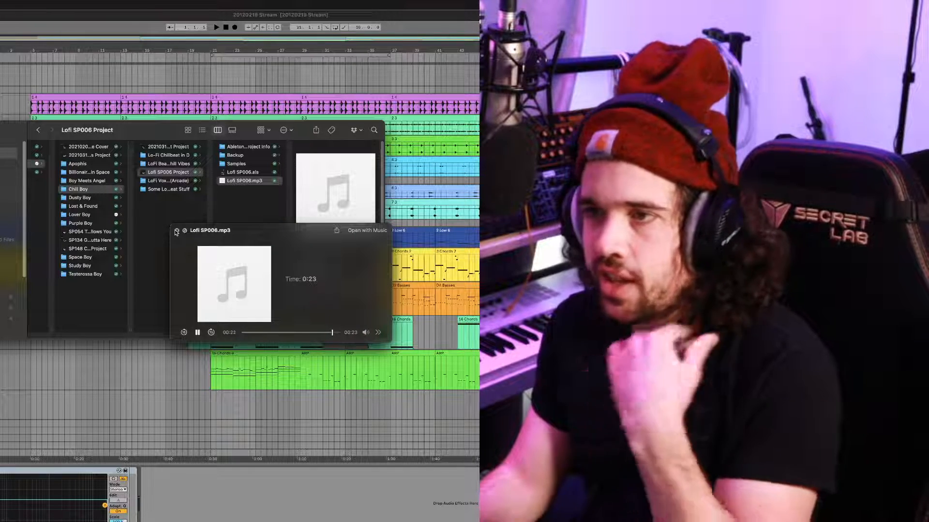
pyautogui.click(176, 232)
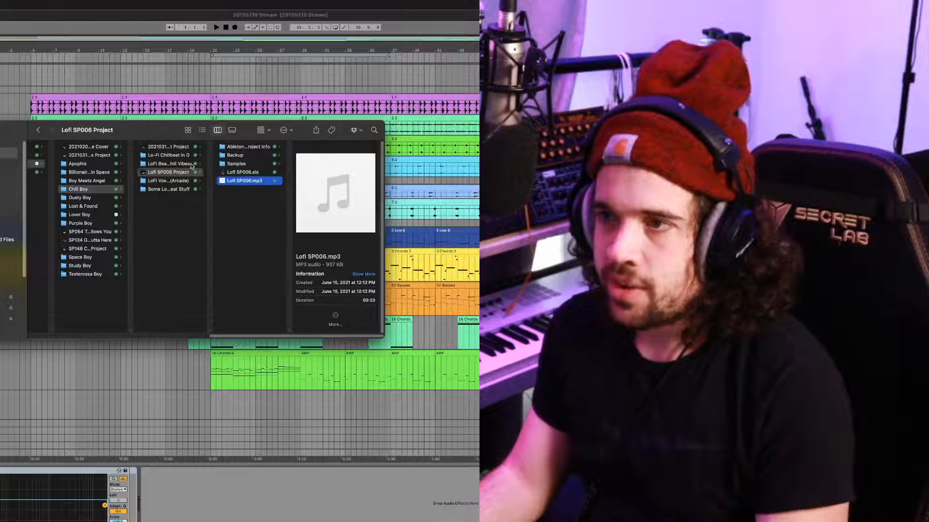
# Preview LoFi Vox Beat Rough.wav from the LoFi Vox Beat (Arcade) folder in Chill Boy and close the preview
pyautogui.click(191, 182)
pyautogui.click(247, 164)
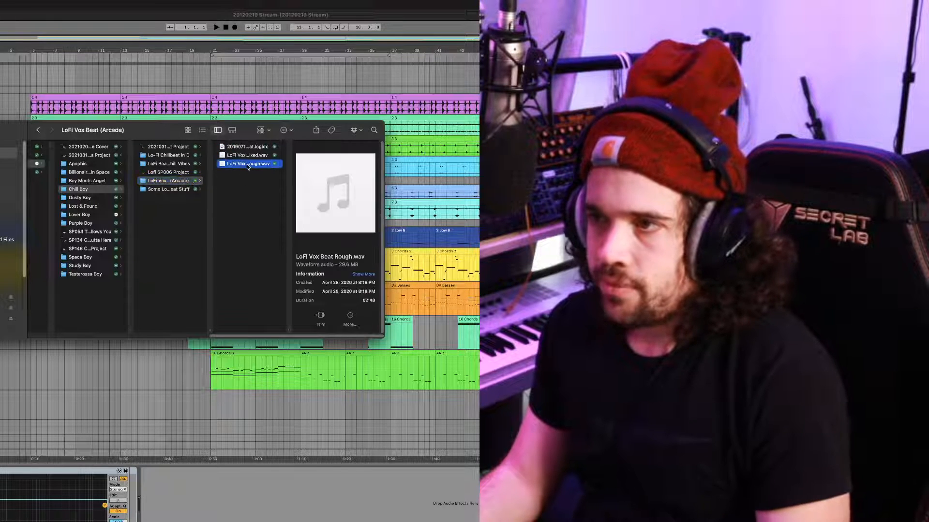
pyautogui.press('space')
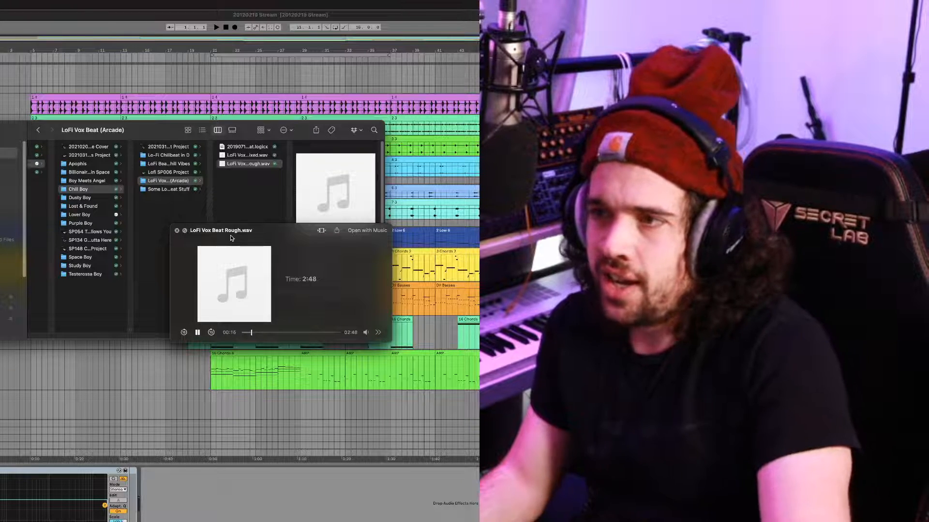
pyautogui.click(234, 165)
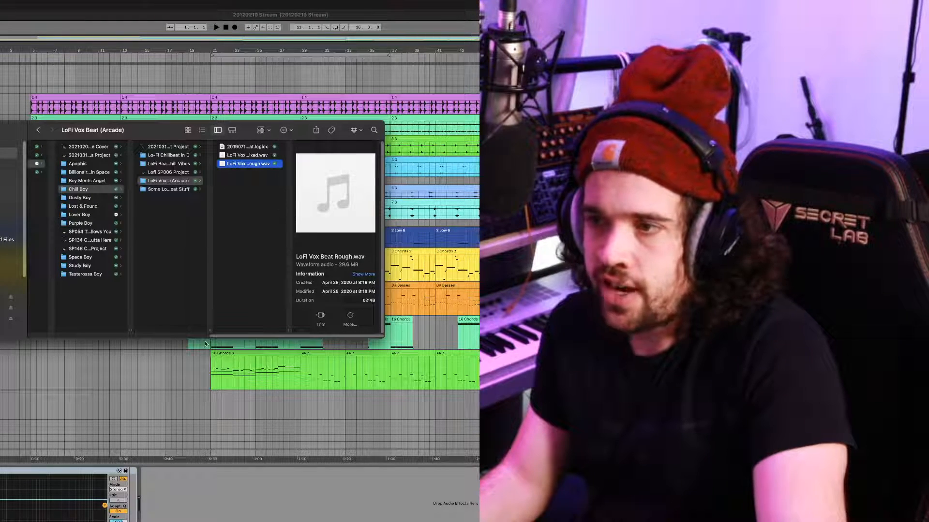
# Widen the Chill Boy column and look inside Some Lofi Upbeat Stuff, its Lofi Upbeat Rythm folder, and Lover Boy
pyautogui.moveTo(209, 331); pyautogui.dragTo(217, 328)
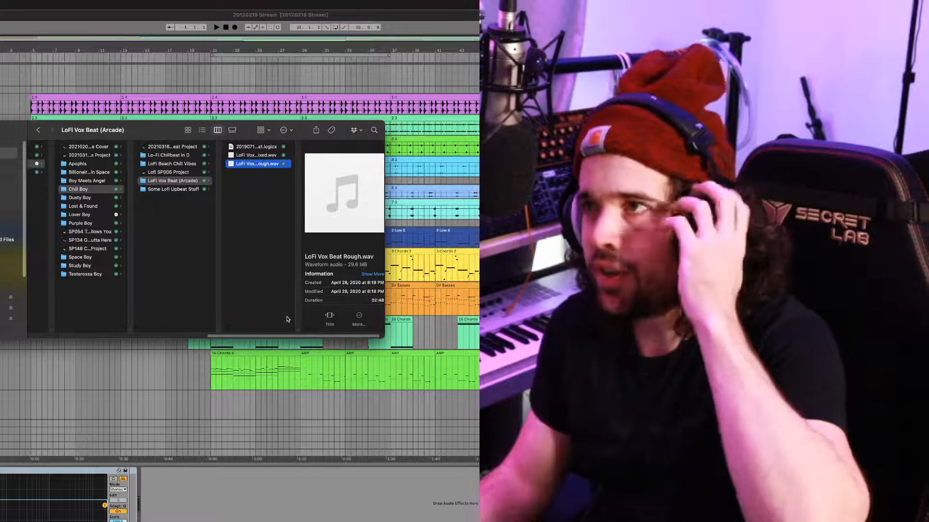
pyautogui.click(171, 189)
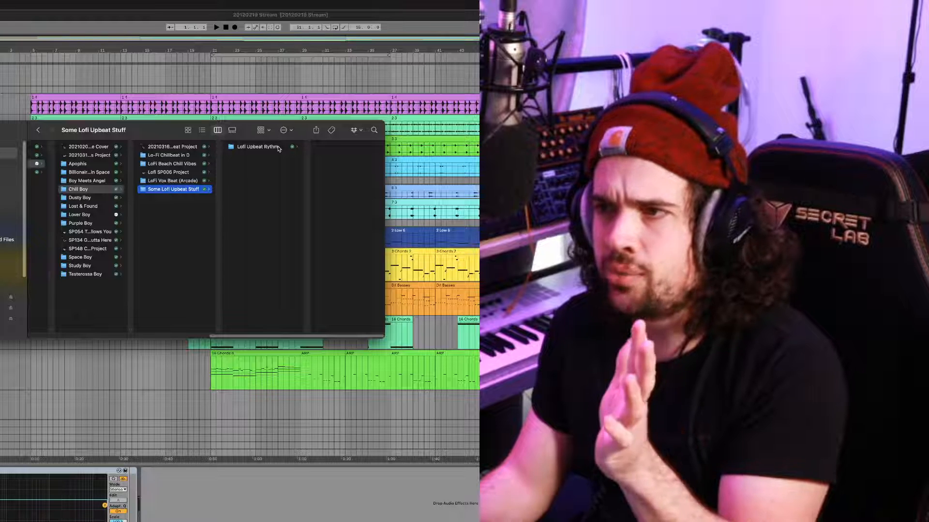
pyautogui.click(278, 147)
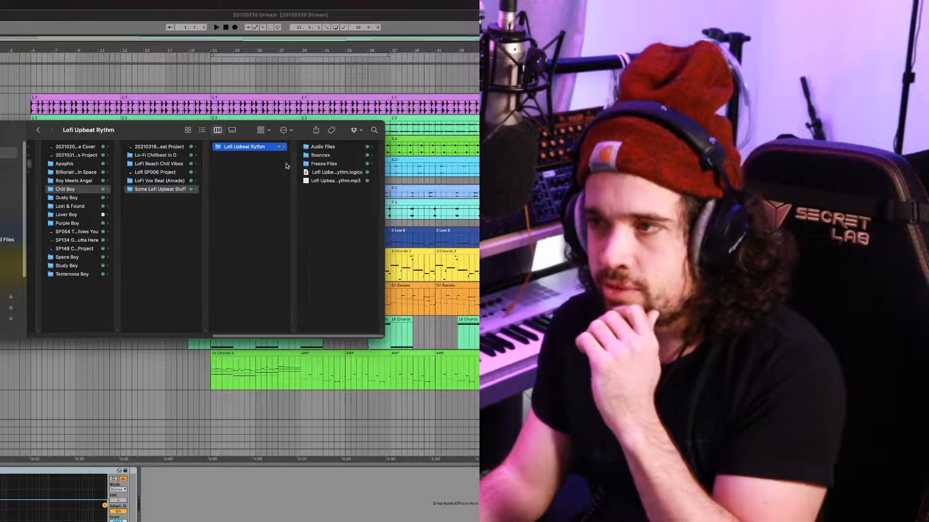
pyautogui.click(92, 214)
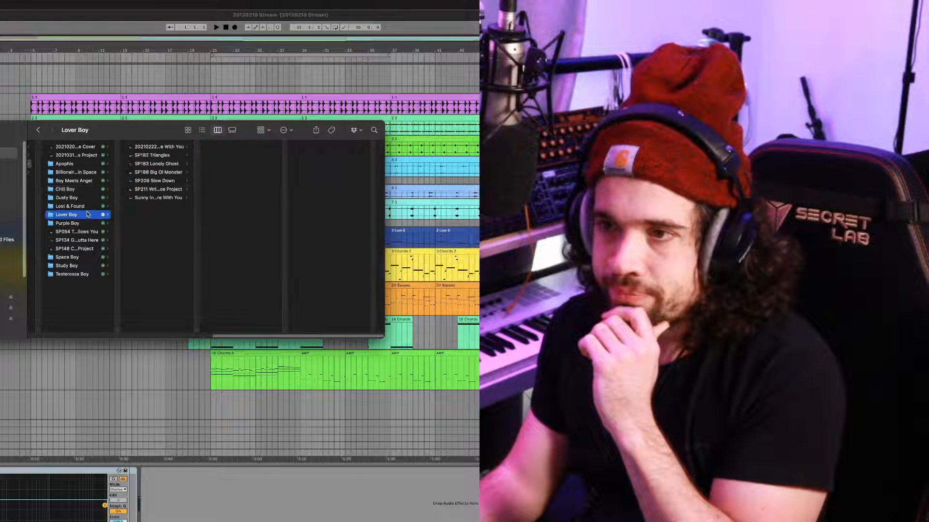
# Preview SP1029 MG-1 Preset Jam.wav from its project in the Testerossa Boy folder, adjust the volume and close the preview
pyautogui.moveTo(236, 337); pyautogui.dragTo(203, 331)
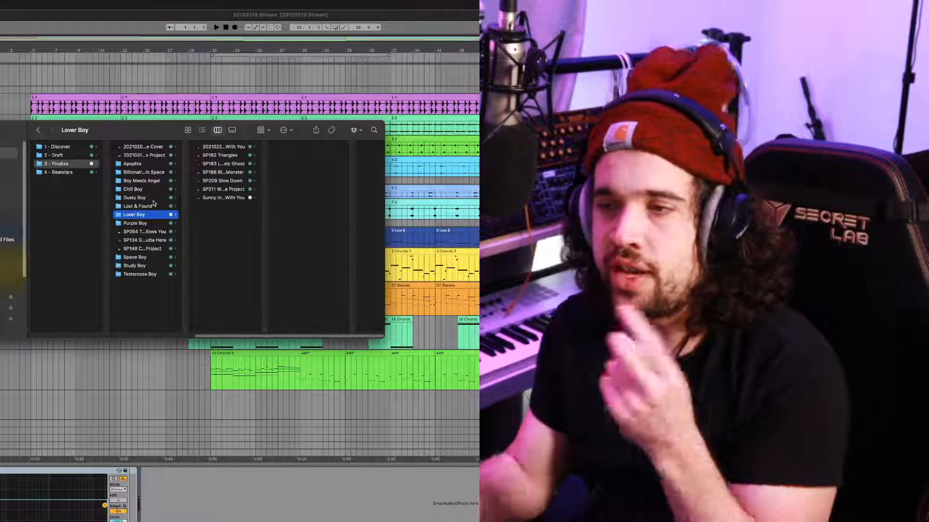
pyautogui.click(141, 275)
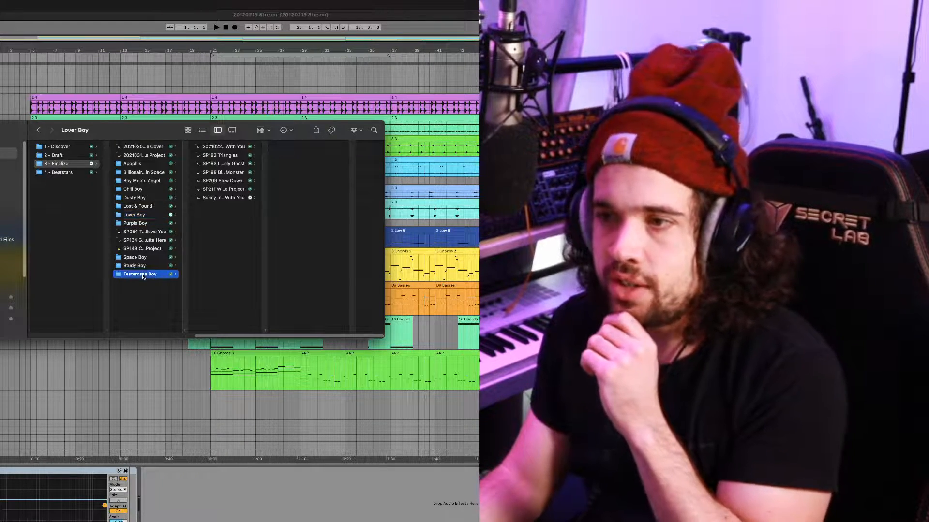
pyautogui.click(221, 181)
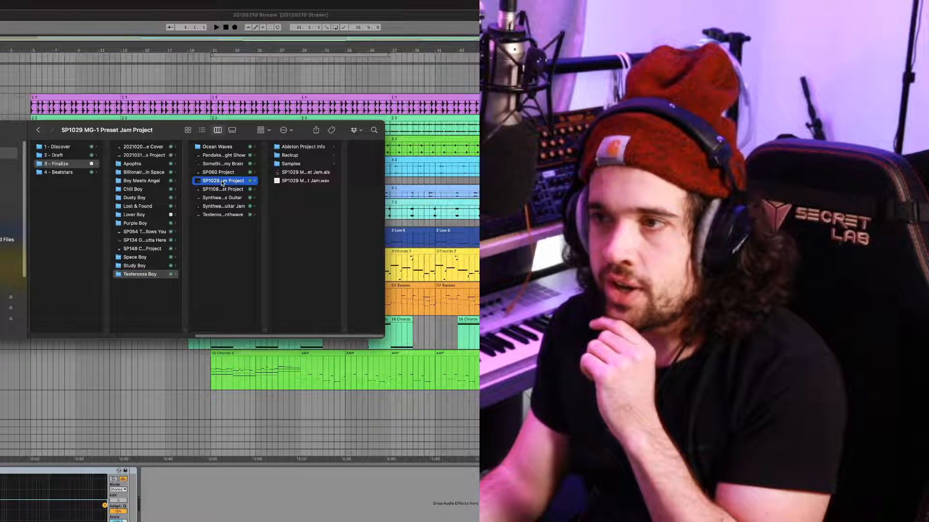
pyautogui.click(303, 182)
pyautogui.press('space')
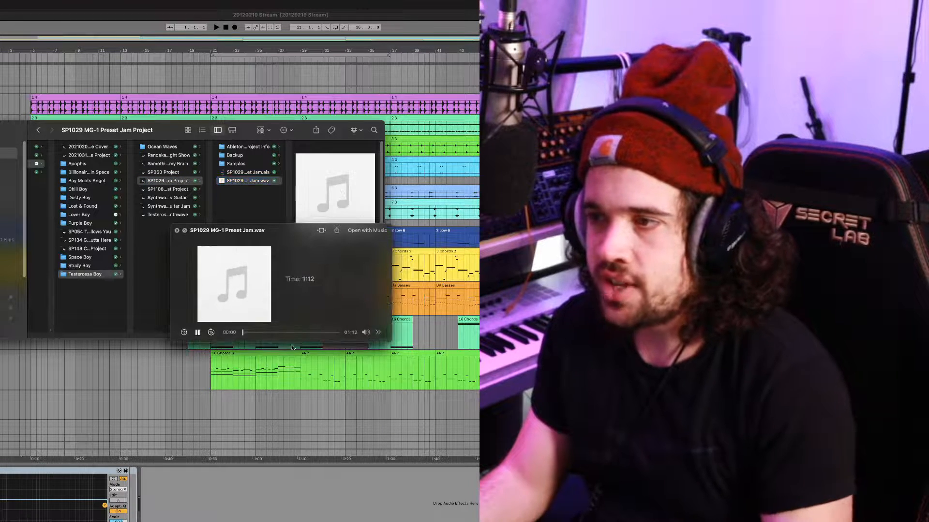
pyautogui.moveTo(366, 332)
pyautogui.moveTo(367, 318); pyautogui.dragTo(366, 309)
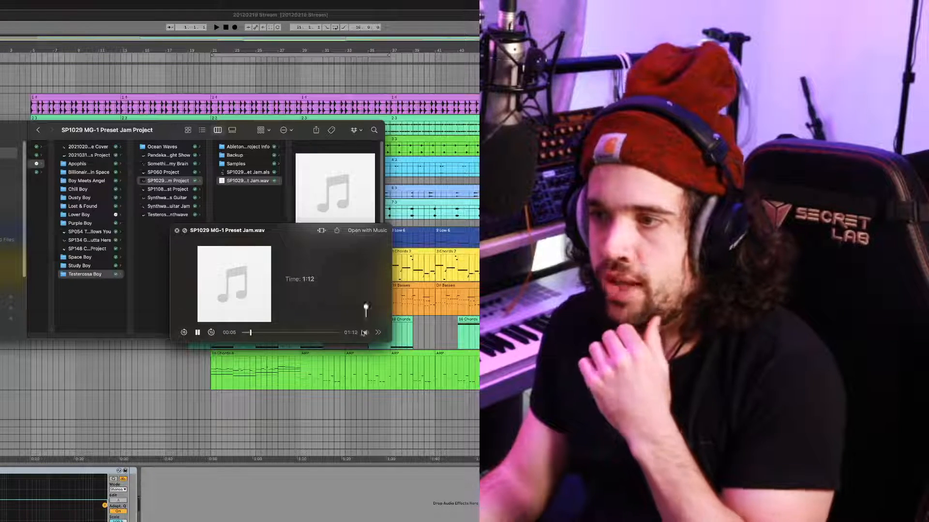
pyautogui.click(177, 231)
pyautogui.click(169, 206)
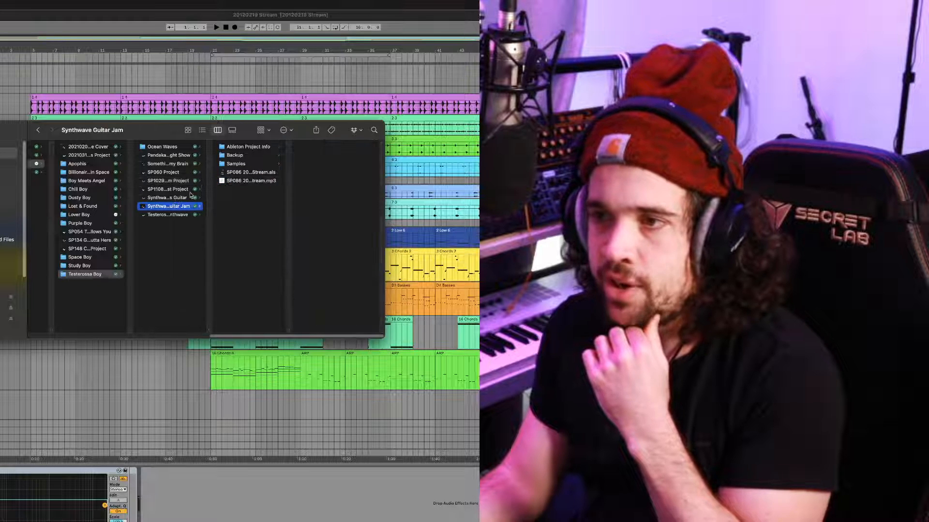
pyautogui.click(242, 181)
pyautogui.press('space')
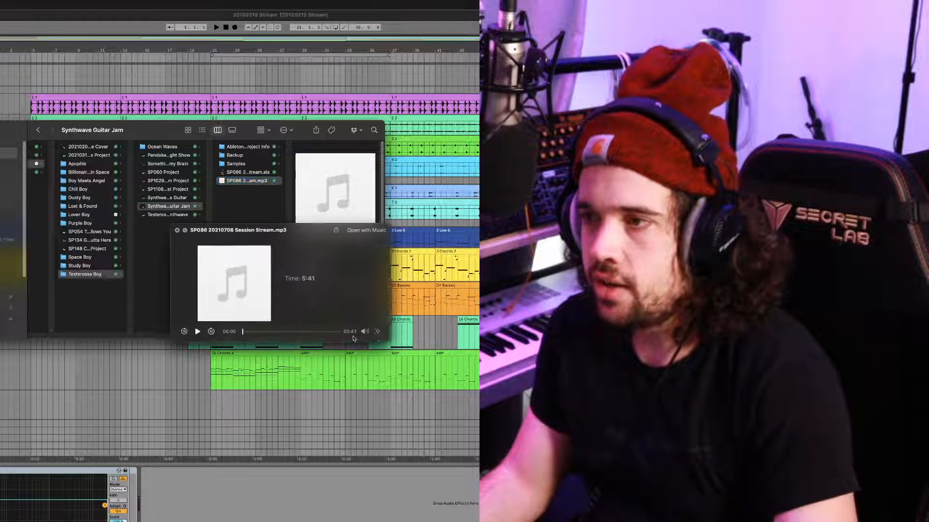
pyautogui.moveTo(366, 331)
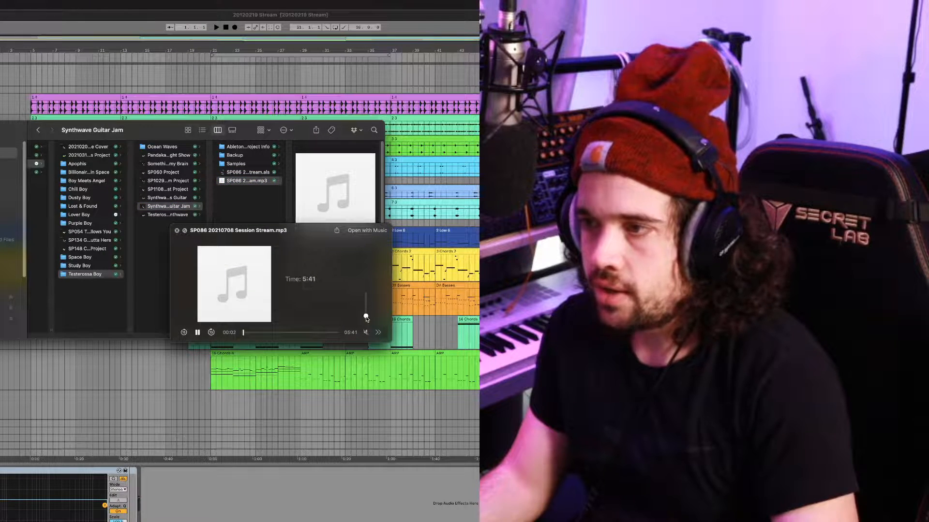
pyautogui.moveTo(366, 318); pyautogui.dragTo(366, 312)
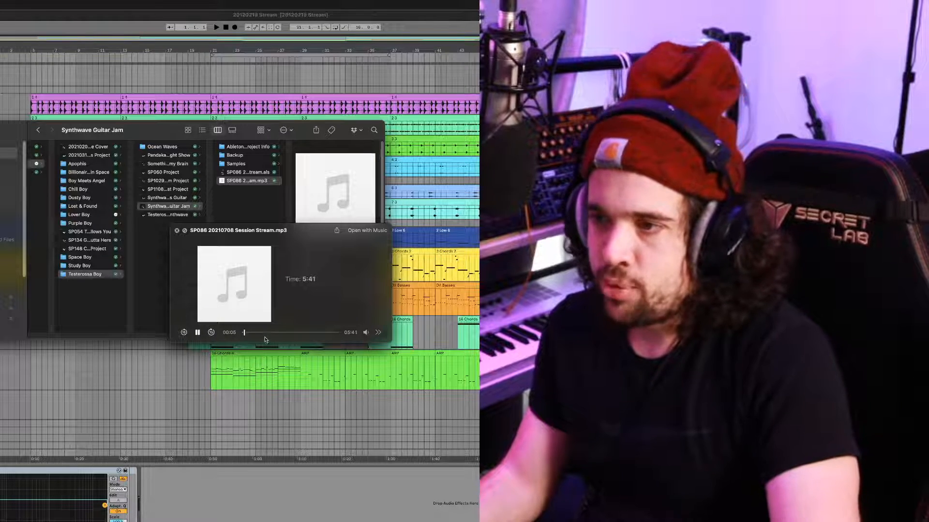
pyautogui.click(290, 332)
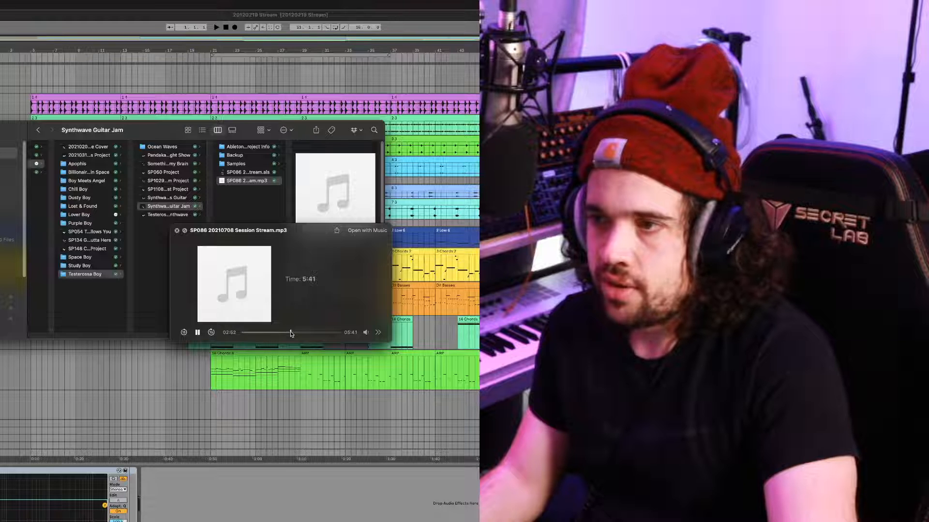
pyautogui.press('space')
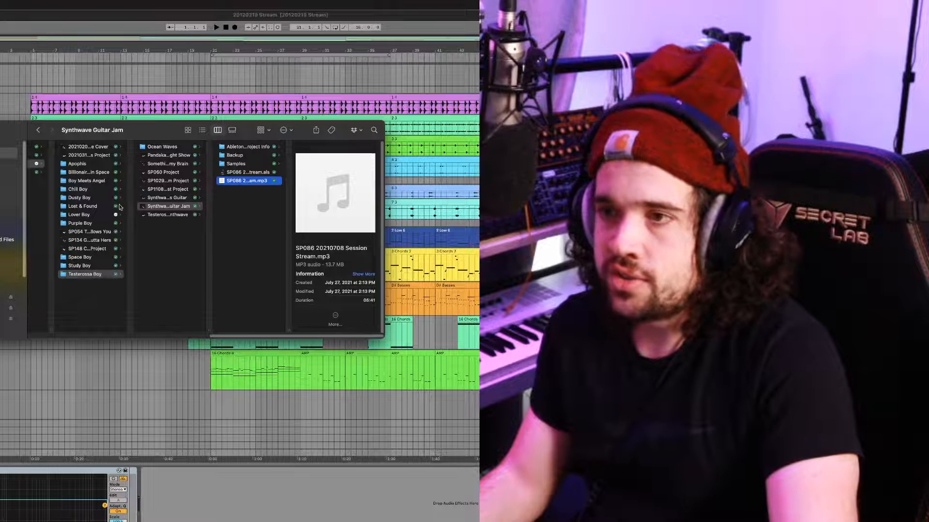
# Find the Tired and Alone project in 1 - Sketchbook, preview Tired and Alone.mp3 and close the preview
pyautogui.click(38, 147)
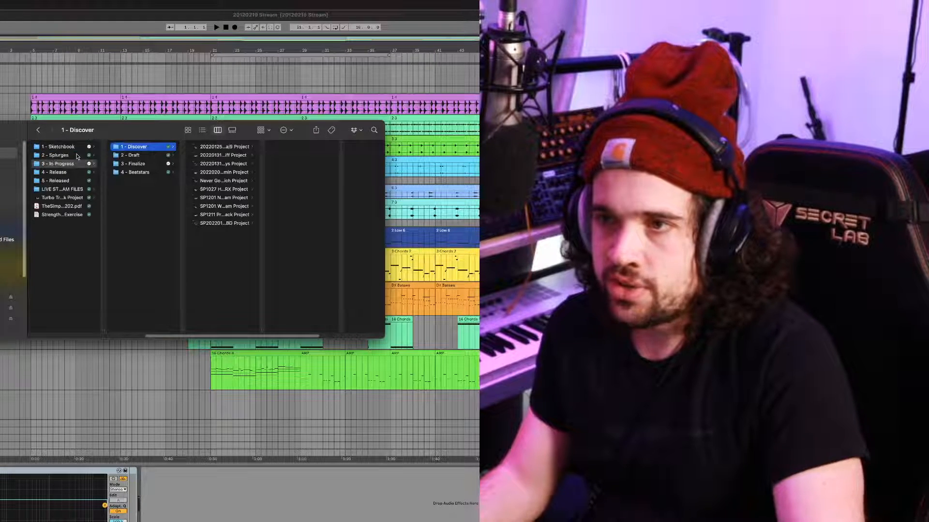
pyautogui.scroll(-10, 149, 208)
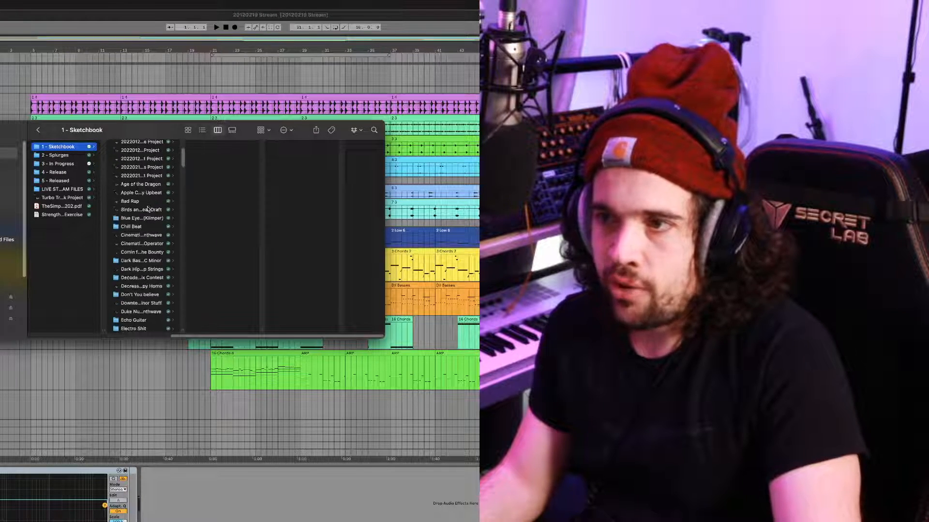
pyautogui.scroll(-10, 148, 208)
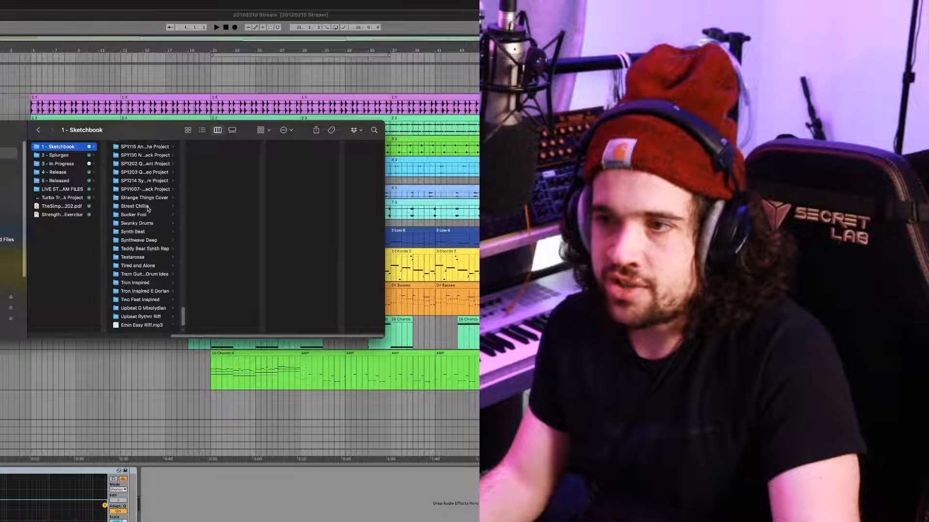
pyautogui.click(143, 269)
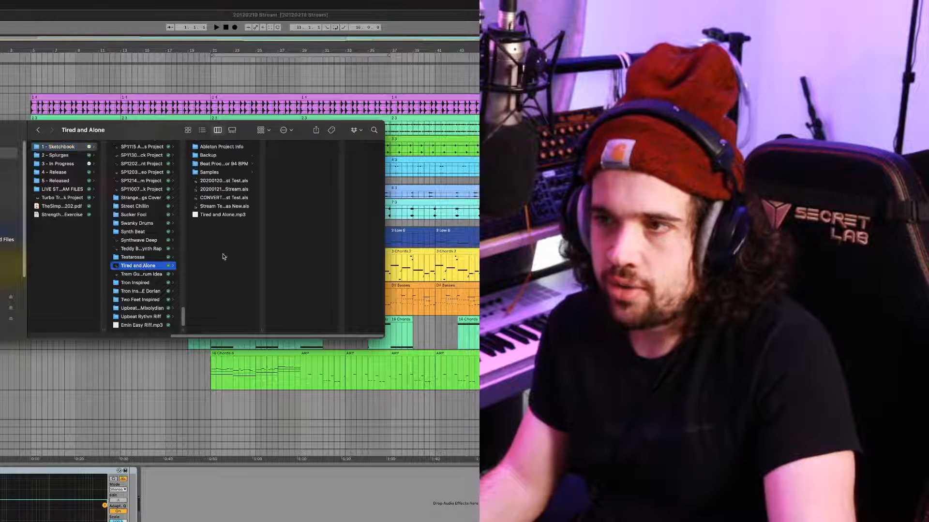
pyautogui.click(225, 216)
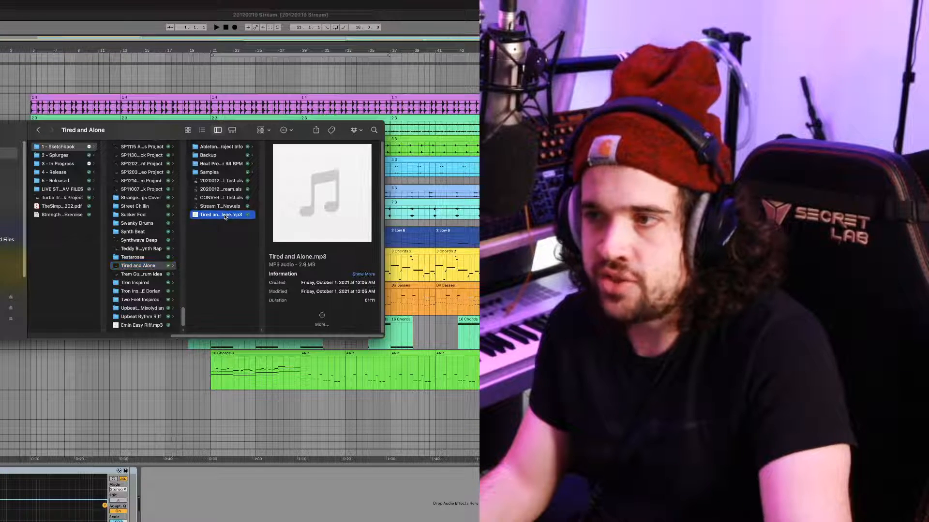
pyautogui.press('space')
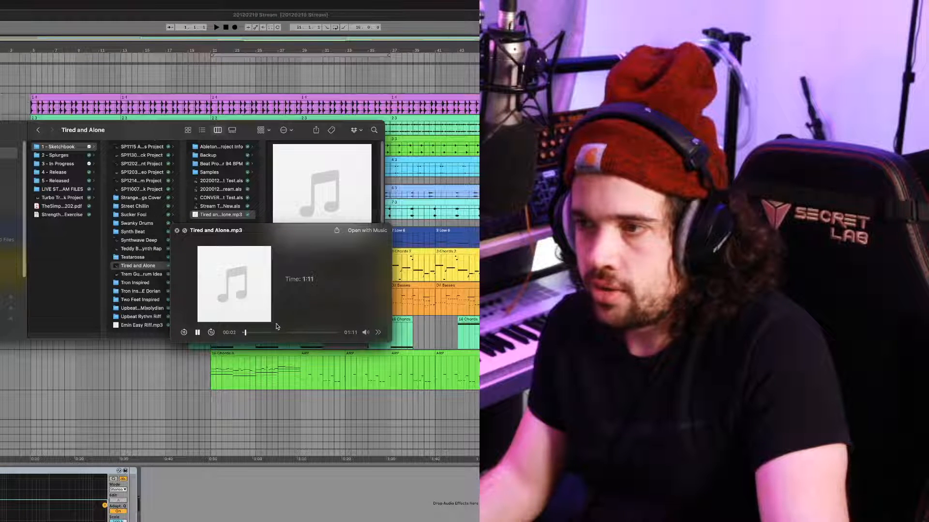
pyautogui.moveTo(366, 334)
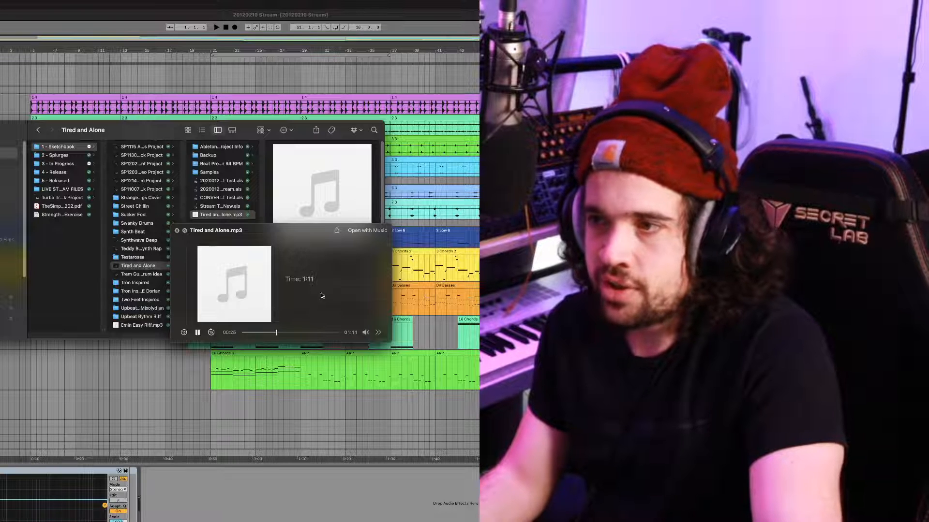
pyautogui.press('space')
# Preview SP090 Stream Splurge.mp3 from the Trem Guitar & Drum Idea project, adjusting the volume and skipping ahead, and close the preview
pyautogui.press('Left')
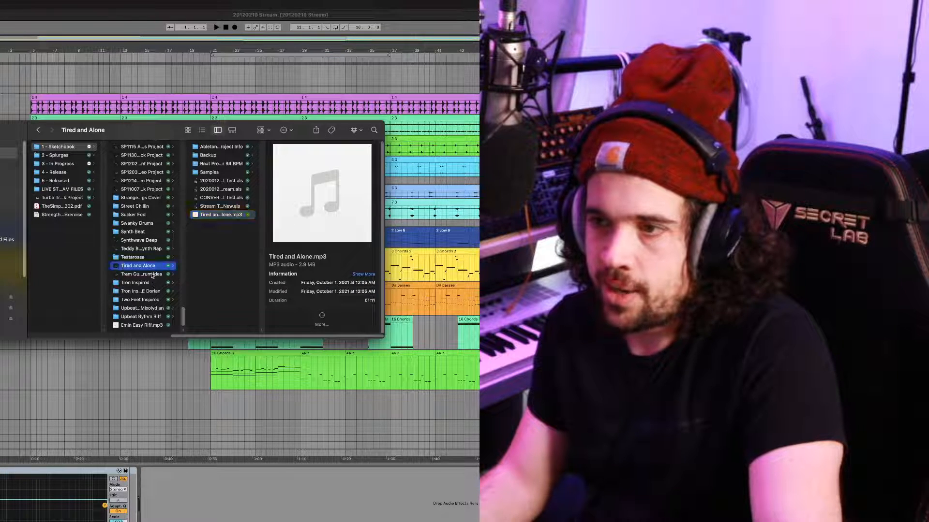
pyautogui.press('Down')
pyautogui.click(208, 181)
pyautogui.press('space')
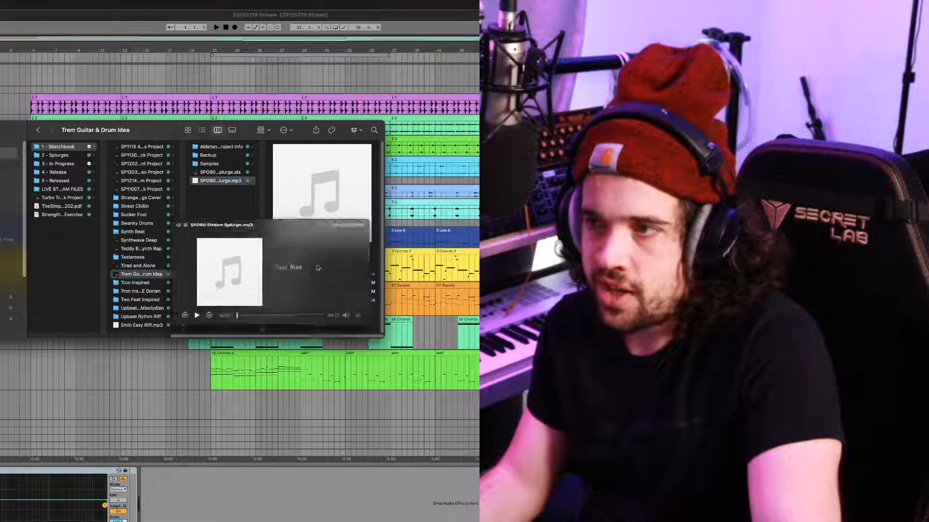
pyautogui.click(366, 303)
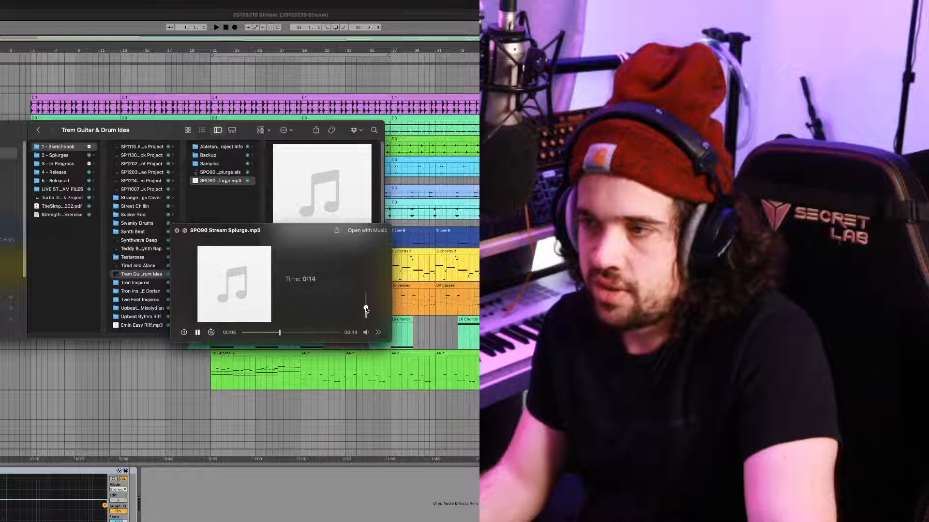
pyautogui.click(311, 332)
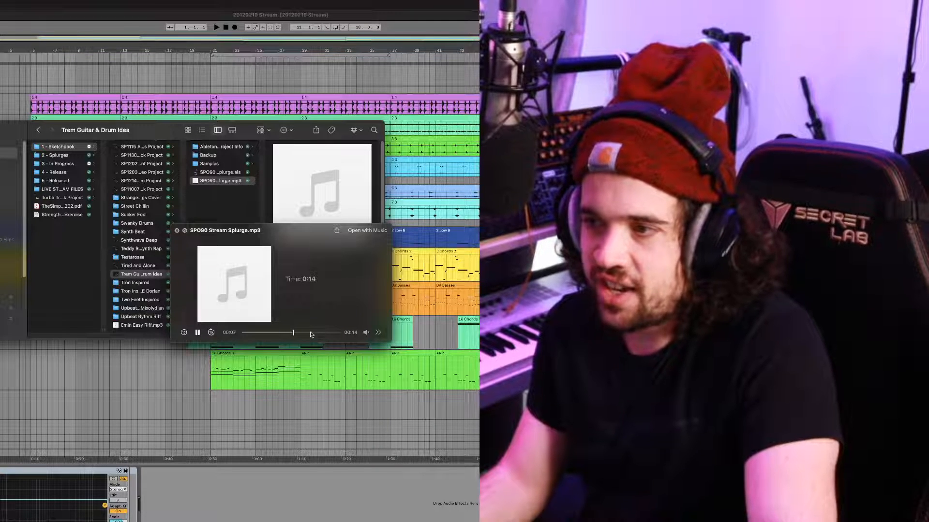
pyautogui.press('space')
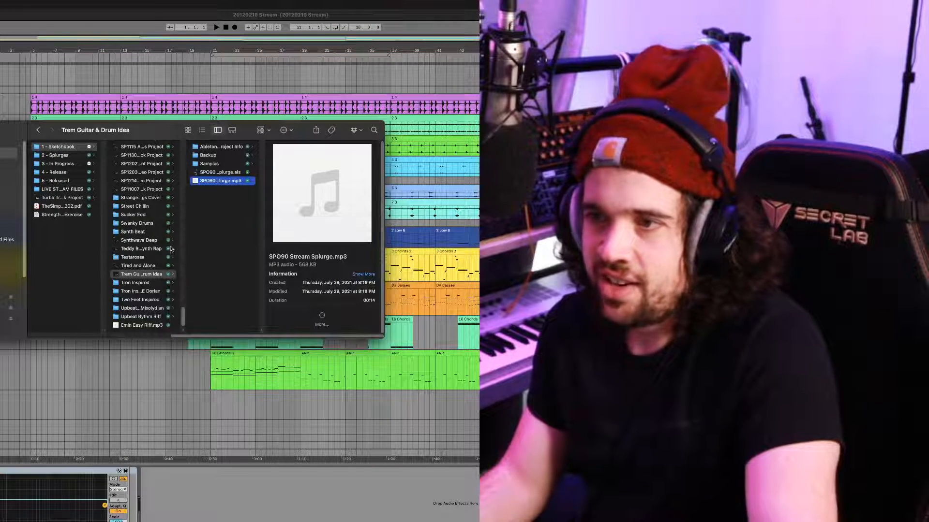
# Find the SP1115 Analog Synths Project in 1 - Sketchbook, preview SP1115 Analog Synths.wav, skipping past its middle, and close the preview
pyautogui.click(152, 215)
pyautogui.scroll(5, 145, 218)
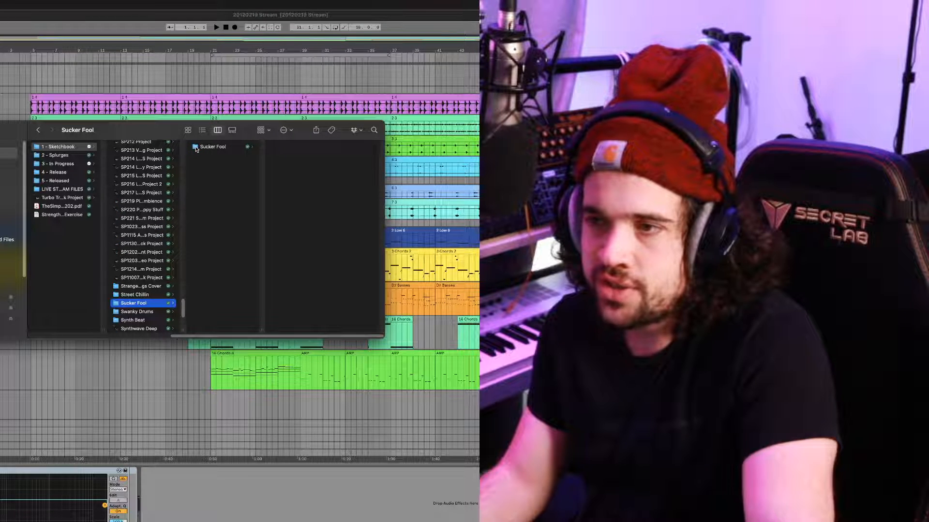
pyautogui.click(142, 235)
pyautogui.click(227, 181)
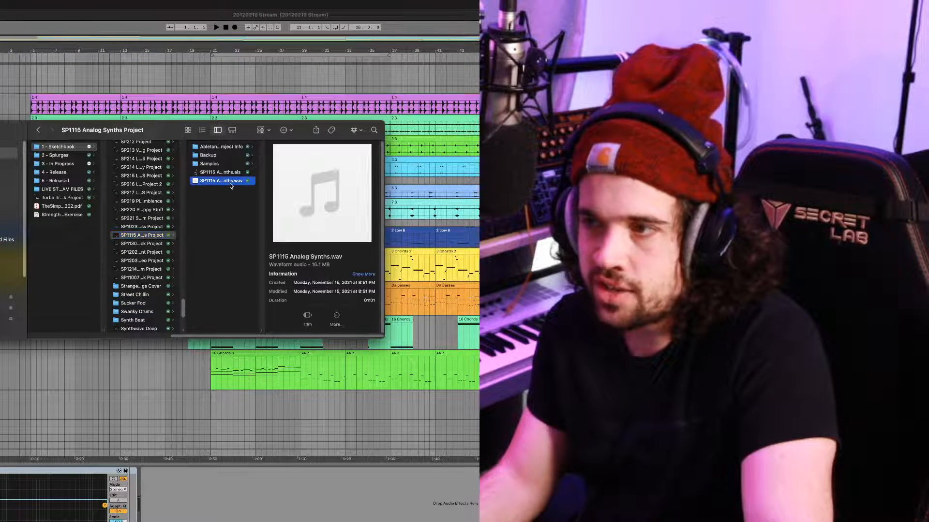
pyautogui.press('space')
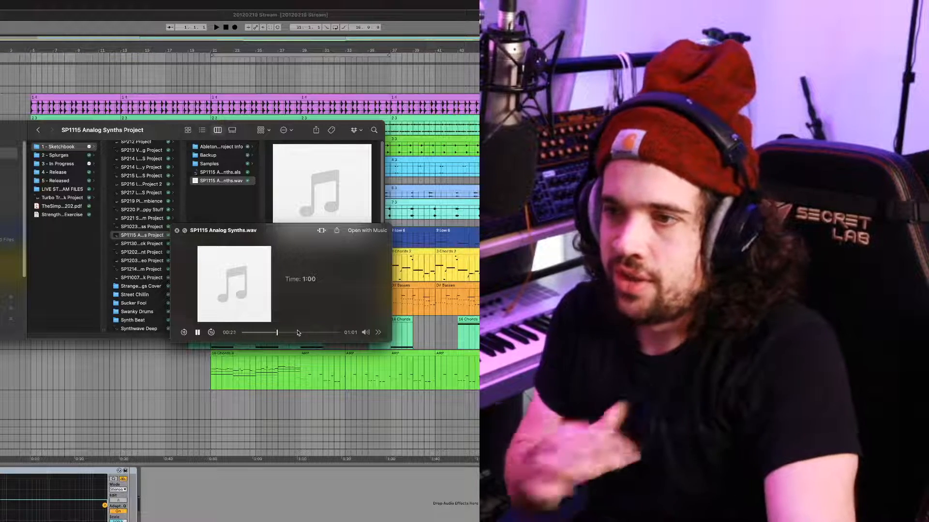
pyautogui.click(299, 332)
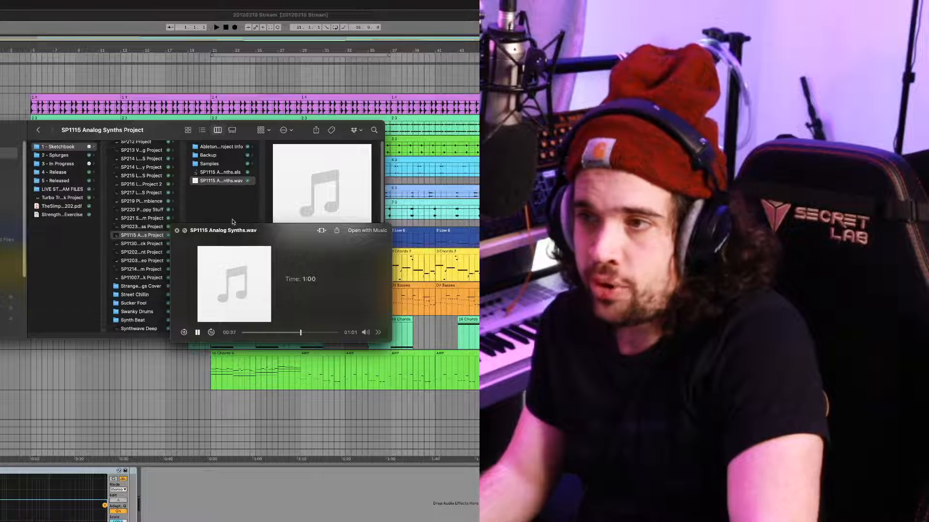
pyautogui.press('space')
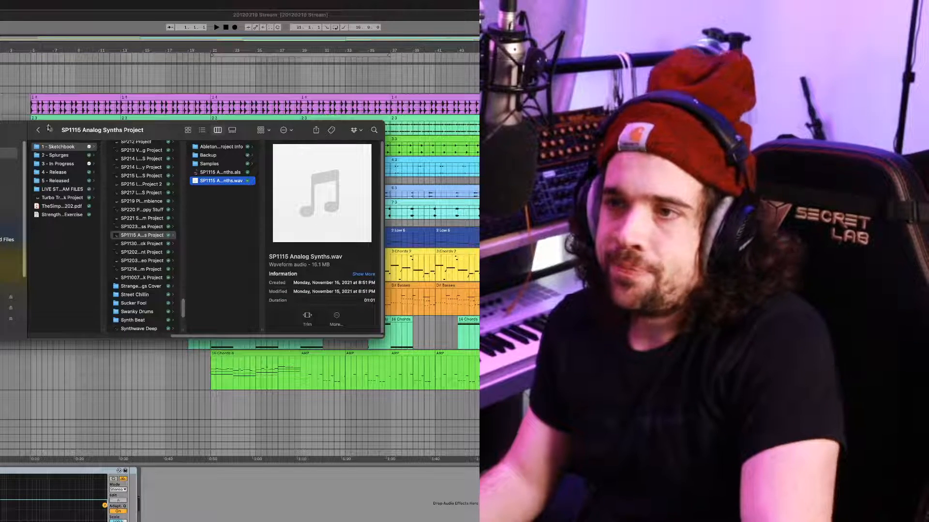
# Find the Lofi SP004 Project in 1 - Sketchbook, preview Lofi SP004.mp3 while adjusting the volume, and close the preview
pyautogui.moveTo(21, 132); pyautogui.dragTo(28, 130)
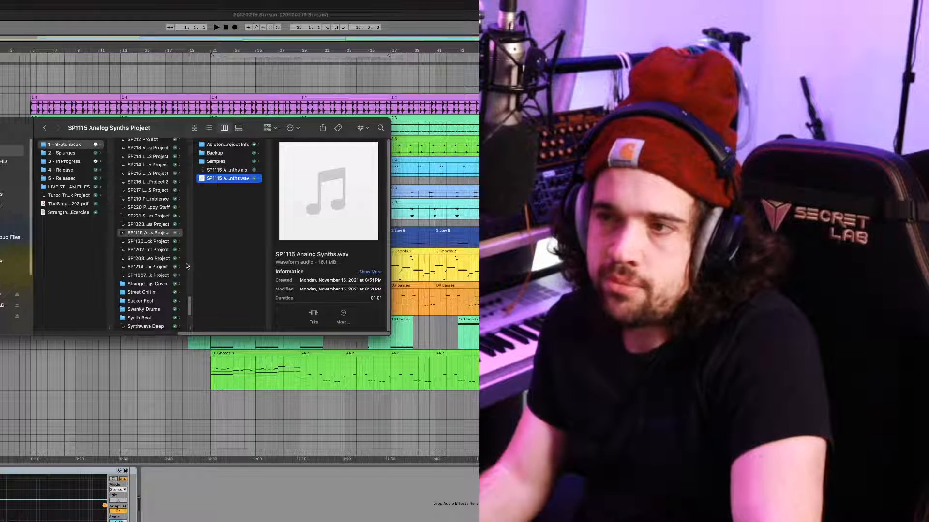
pyautogui.scroll(15, 186, 266)
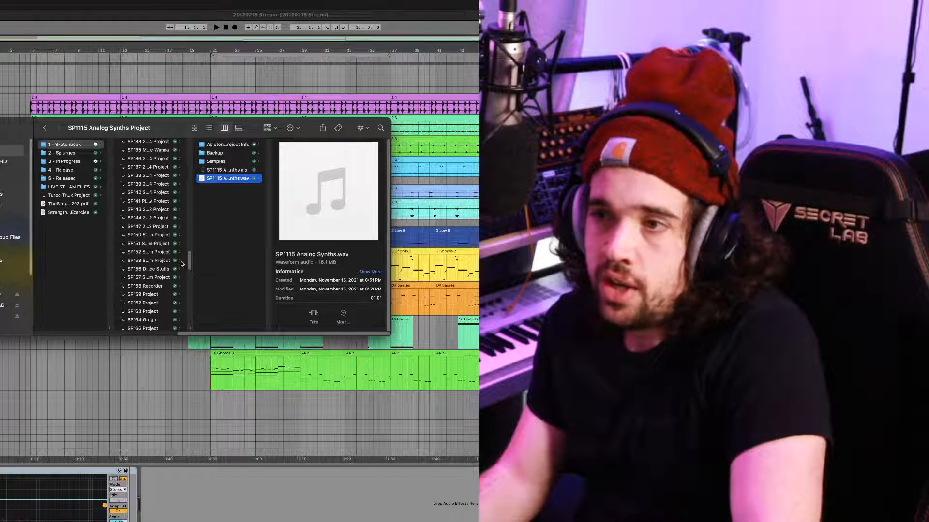
pyautogui.scroll(10, 181, 263)
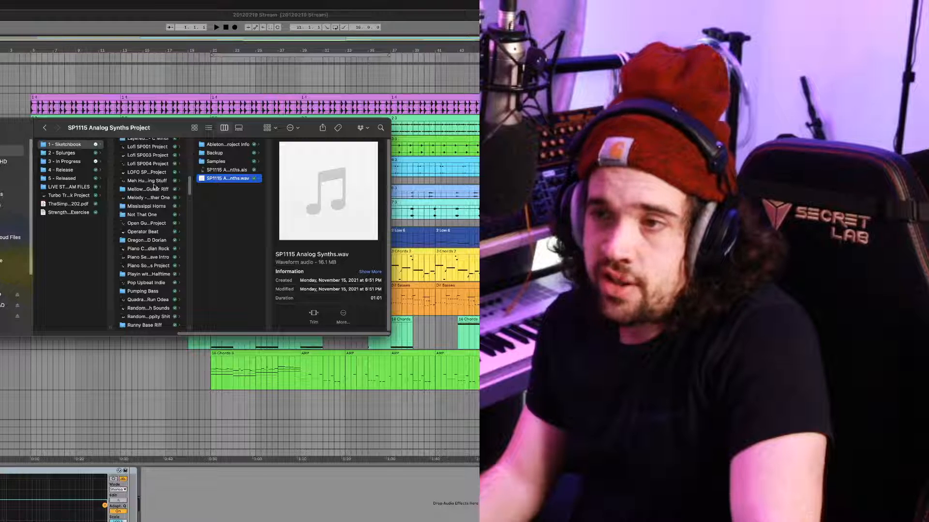
pyautogui.click(154, 164)
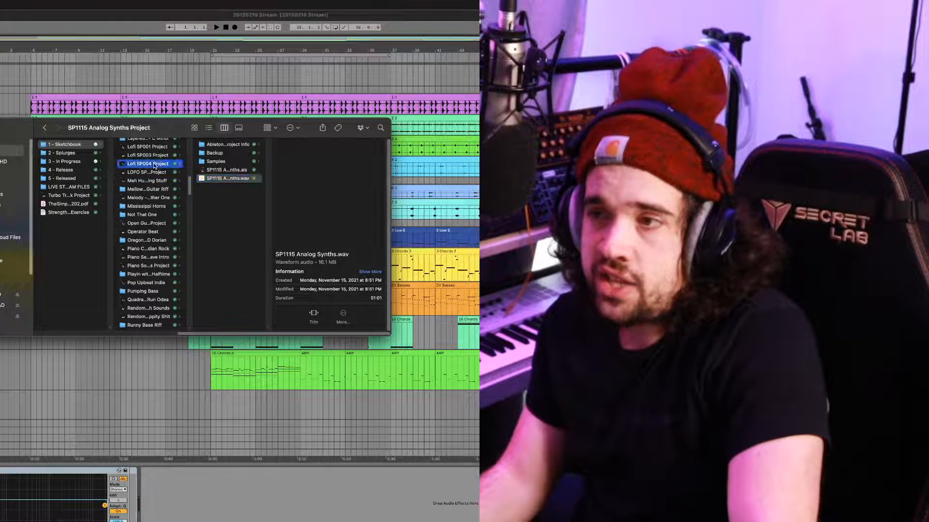
pyautogui.click(216, 178)
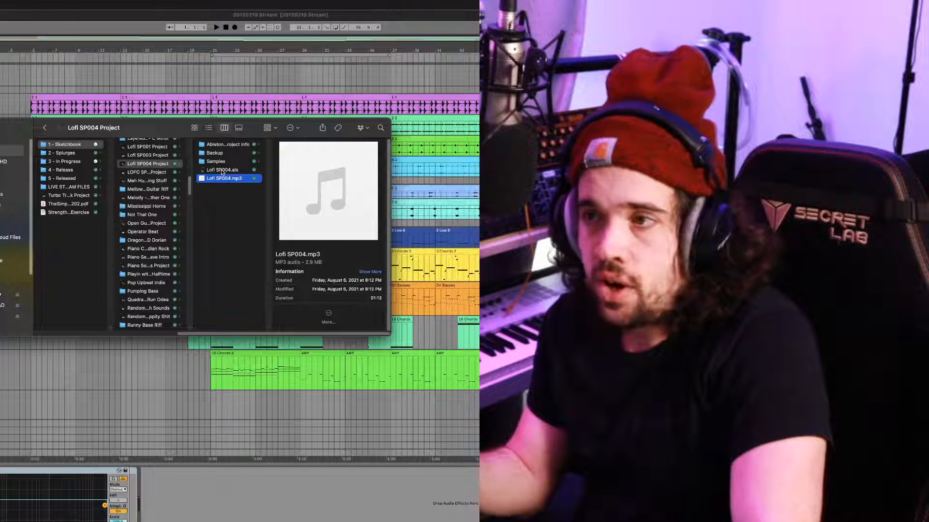
pyautogui.press('space')
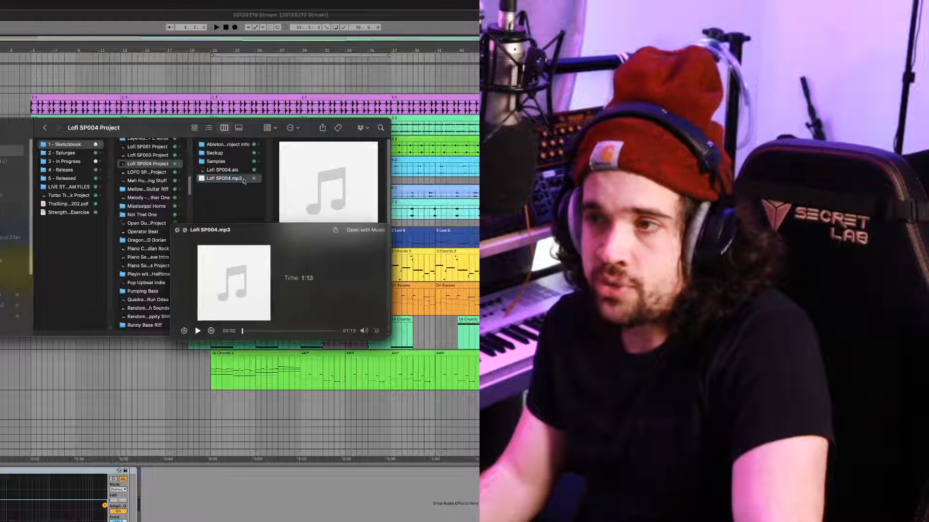
pyautogui.moveTo(368, 332)
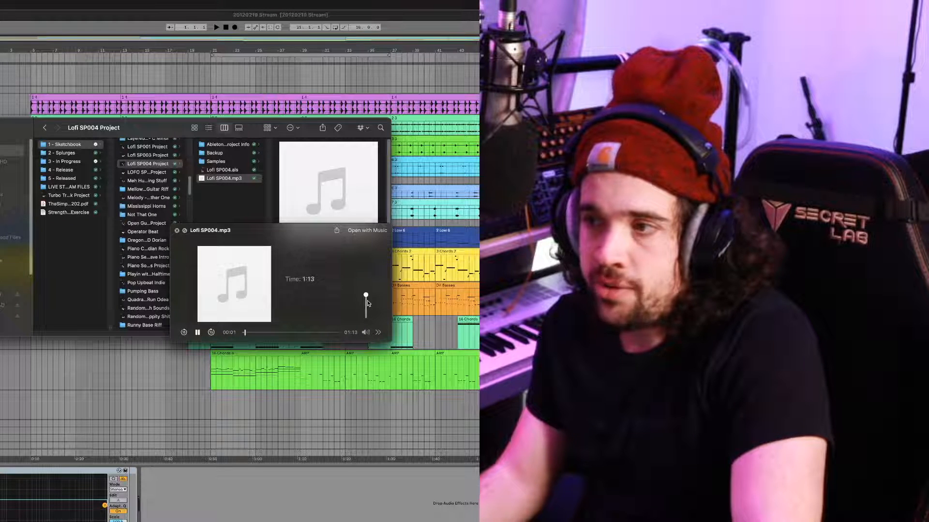
pyautogui.press('space')
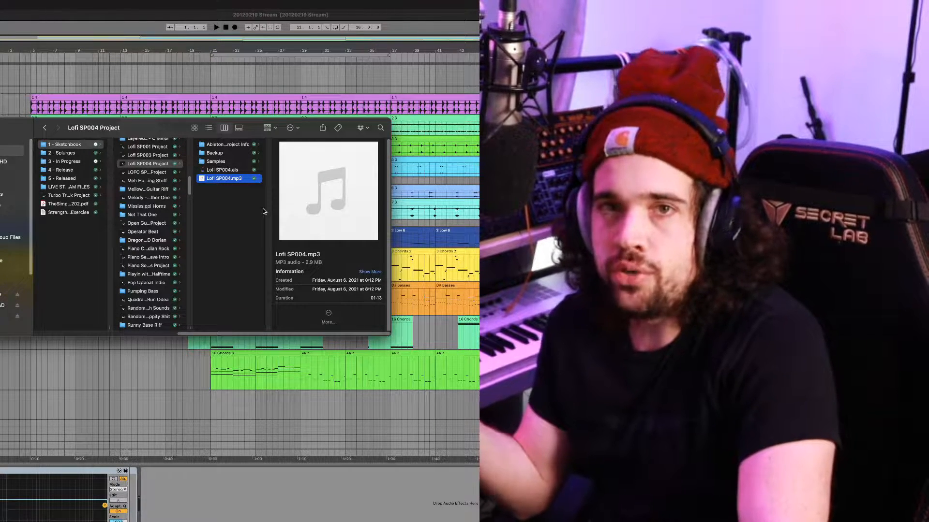
# Preview Lofi SP003.mp3 from the Lofi SP003 Project, skipping ahead in the audio, and close the preview
pyautogui.click(143, 154)
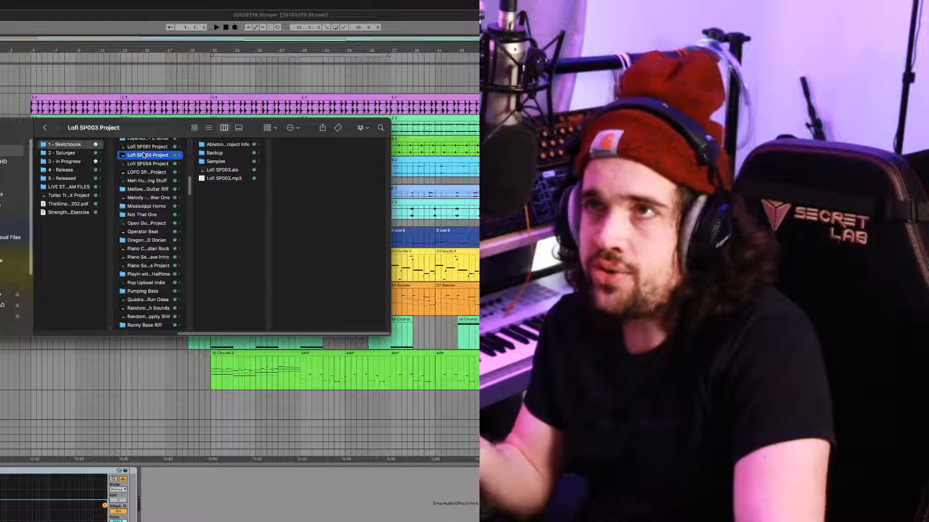
pyautogui.click(214, 178)
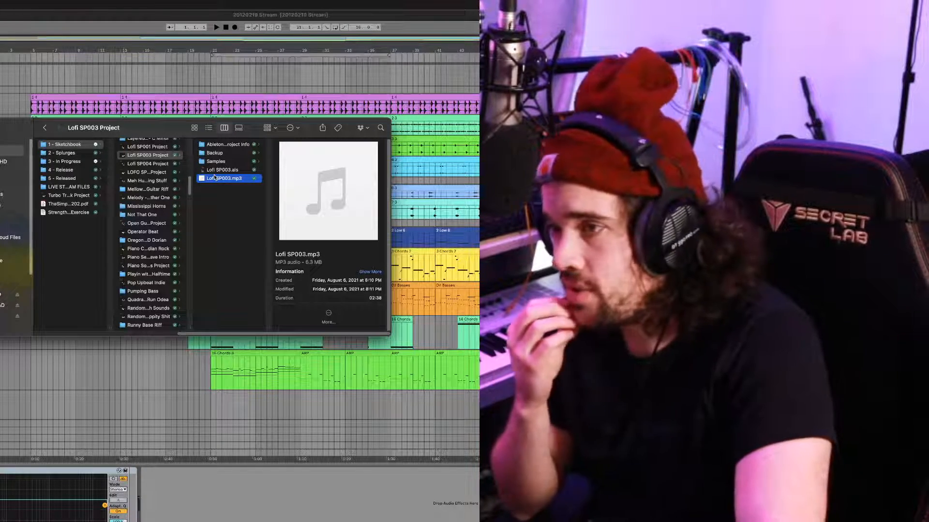
pyautogui.press('space')
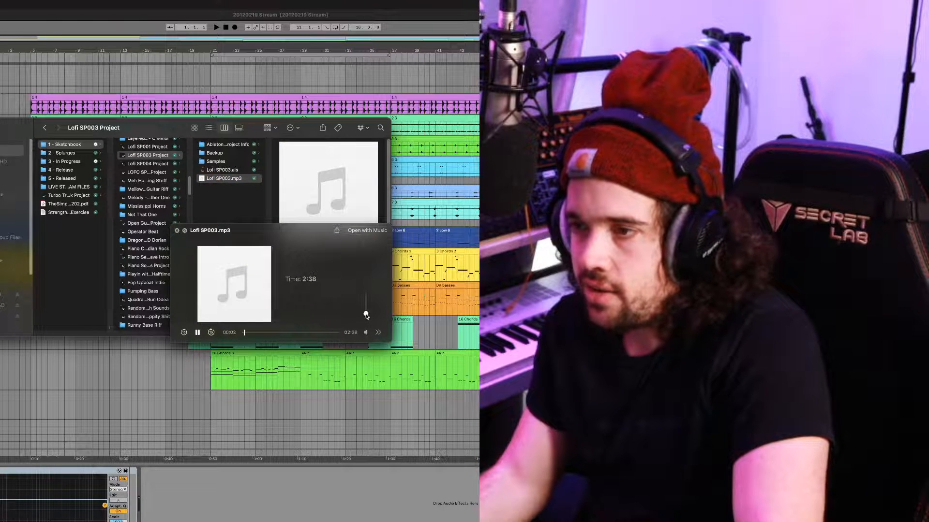
pyautogui.click(276, 332)
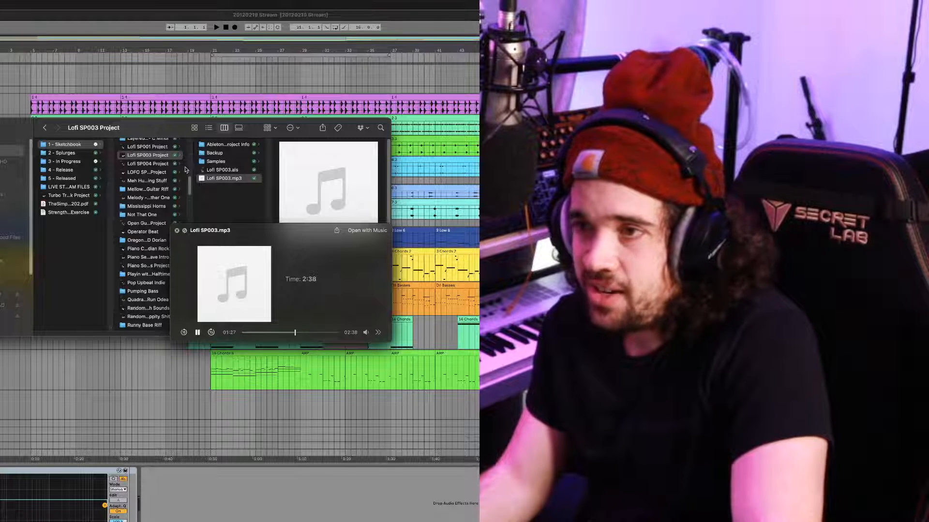
pyautogui.press('space')
# Switch to Ableton Live and look over the arrangement tracks down to the MASTER MIC clip
pyautogui.press('super+Tab')
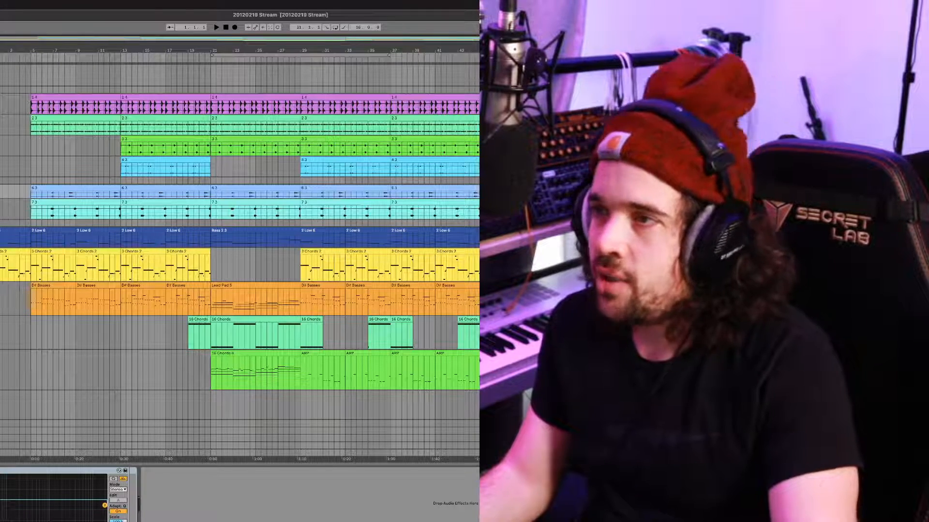
pyautogui.scroll(2, 239, 241)
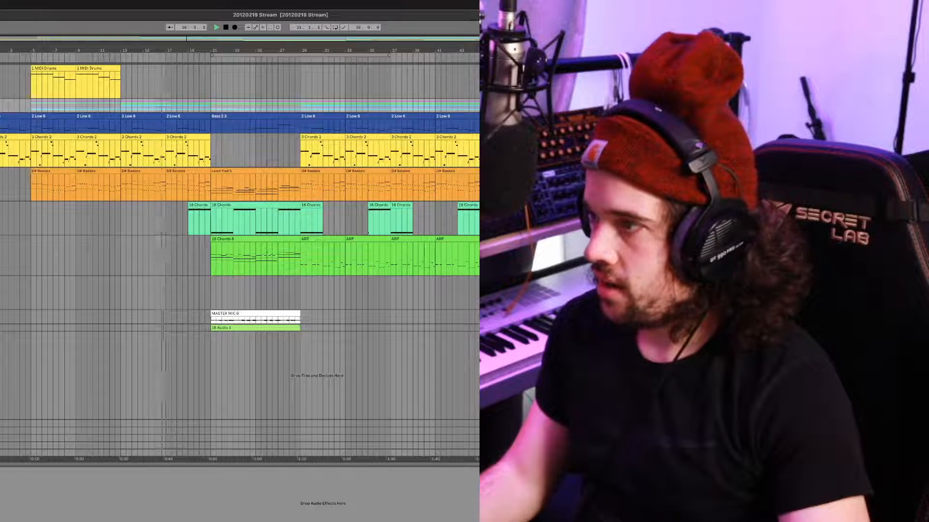
pyautogui.click(97, 256)
pyautogui.click(97, 319)
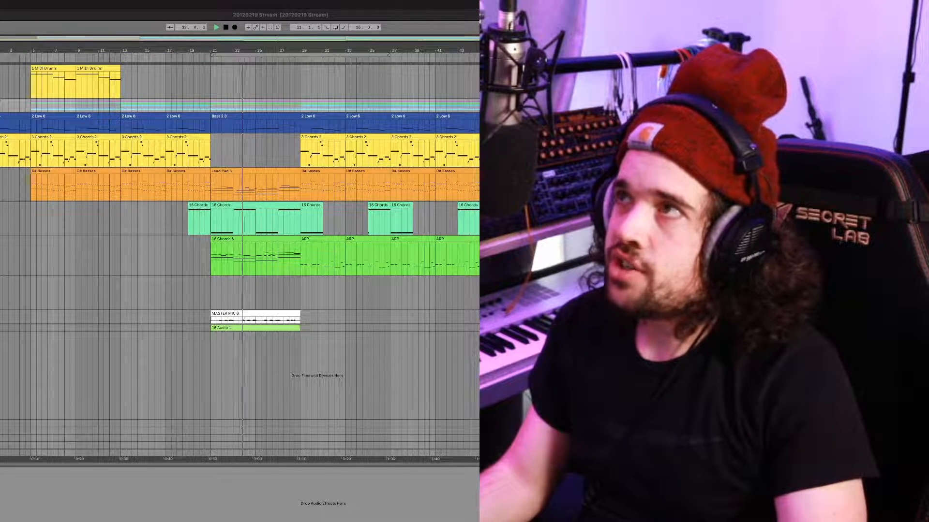
# Switch to the Digital Goods store page in Chrome, accept the cookie notice and enlarge the browser window
pyautogui.press('super+Tab')
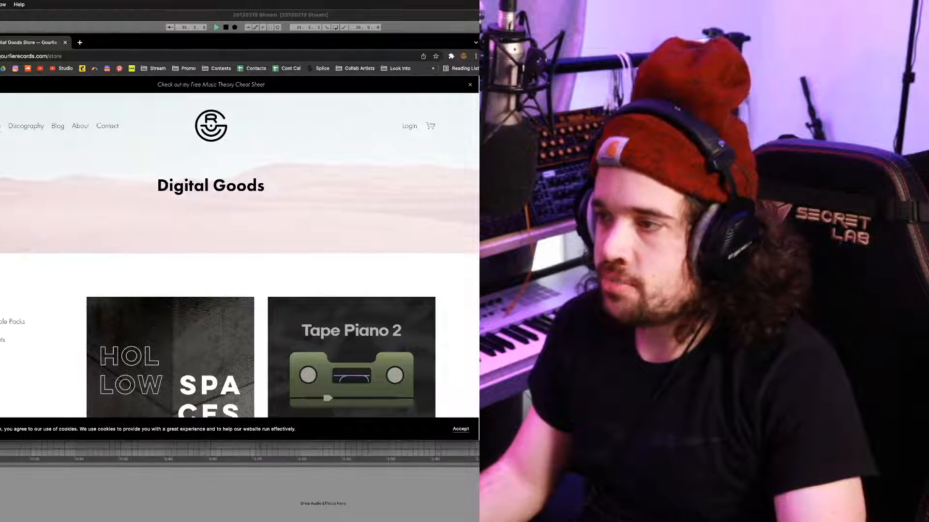
pyautogui.click(467, 430)
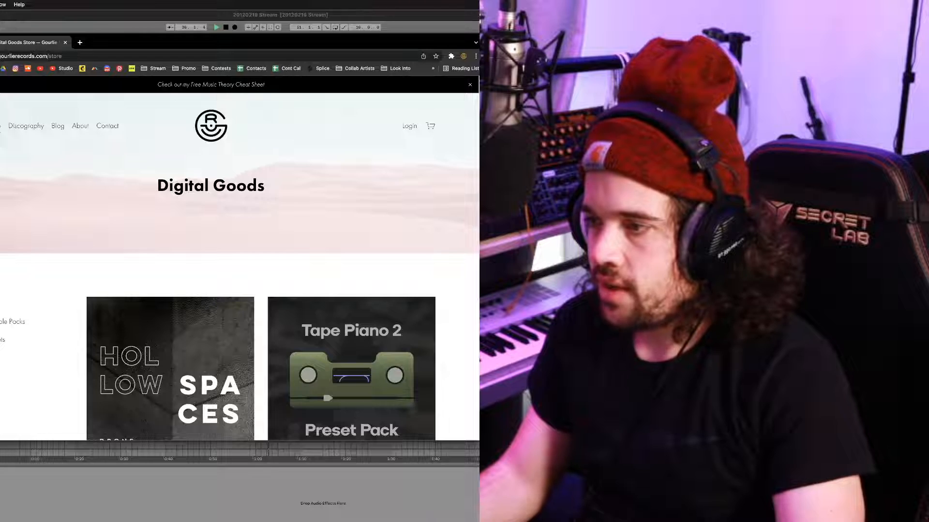
pyautogui.moveTo(479, 440); pyautogui.dragTo(625, 521)
pyautogui.scroll(-2, 164, 317)
pyautogui.scroll(-8, 236, 301)
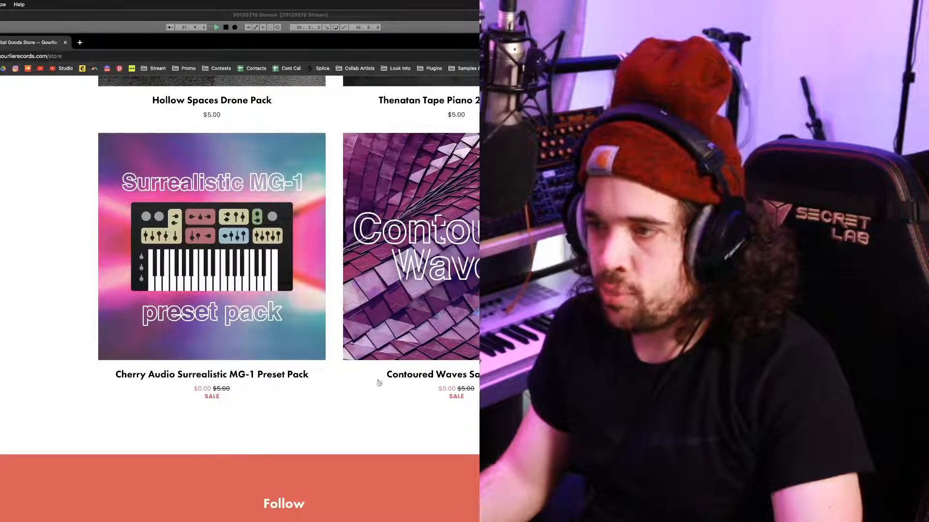
pyautogui.scroll(6, 221, 388)
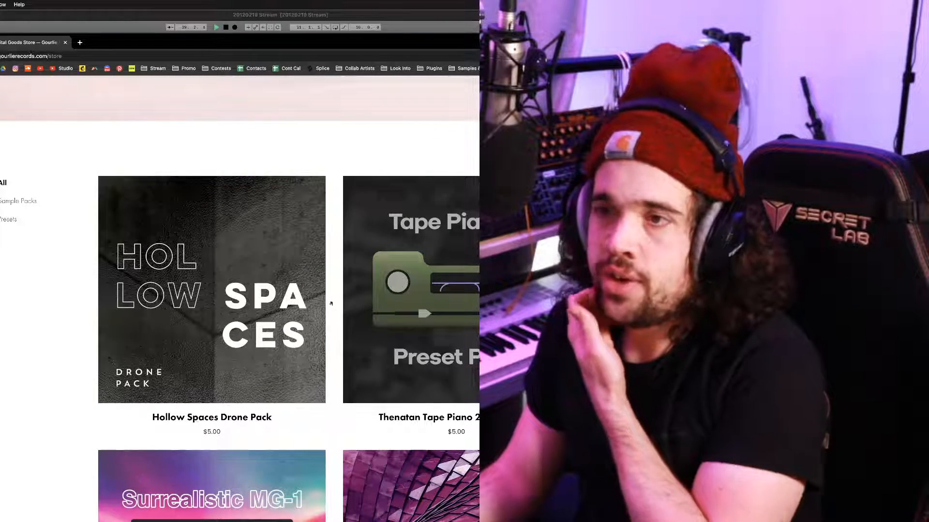
# Reposition and narrow the browser window so both columns of store products fit in view
pyautogui.moveTo(301, 41); pyautogui.dragTo(228, 7)
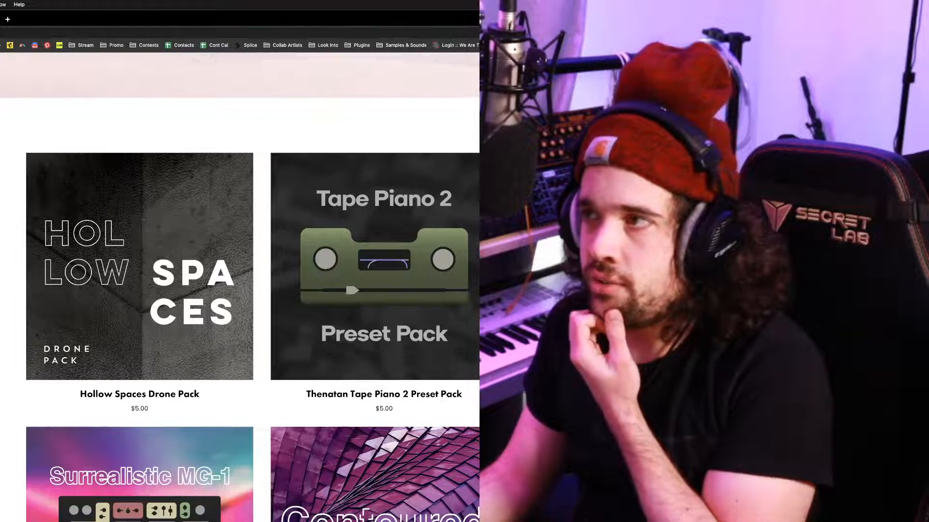
pyautogui.moveTo(556, 10); pyautogui.dragTo(392, 8)
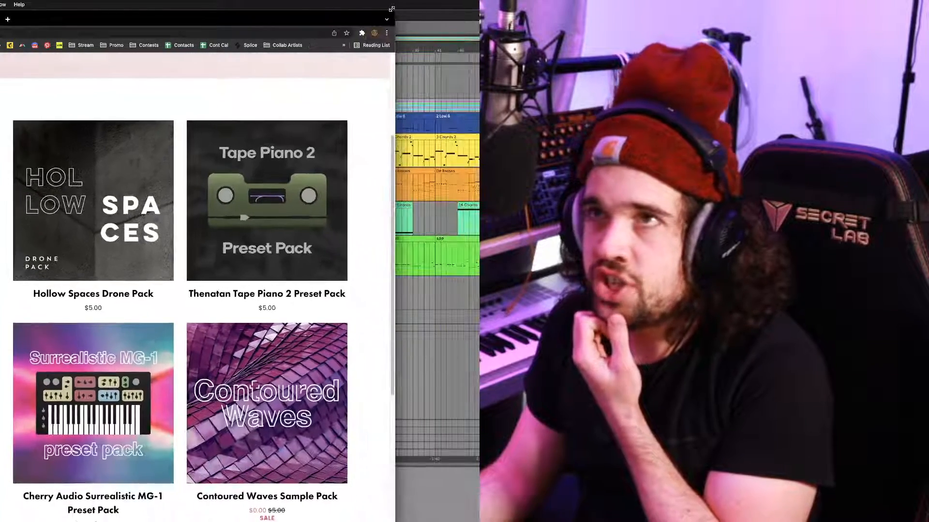
pyautogui.moveTo(310, 11); pyautogui.dragTo(396, 11)
# Examine the sample and preset packs offered on the Digital Goods store page
pyautogui.scroll(-1, 306, 258)
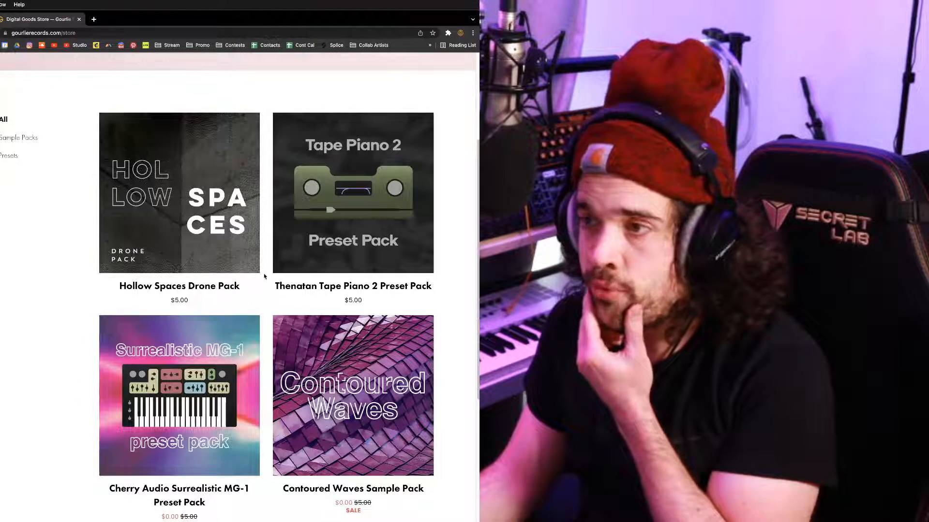
pyautogui.scroll(5, 263, 274)
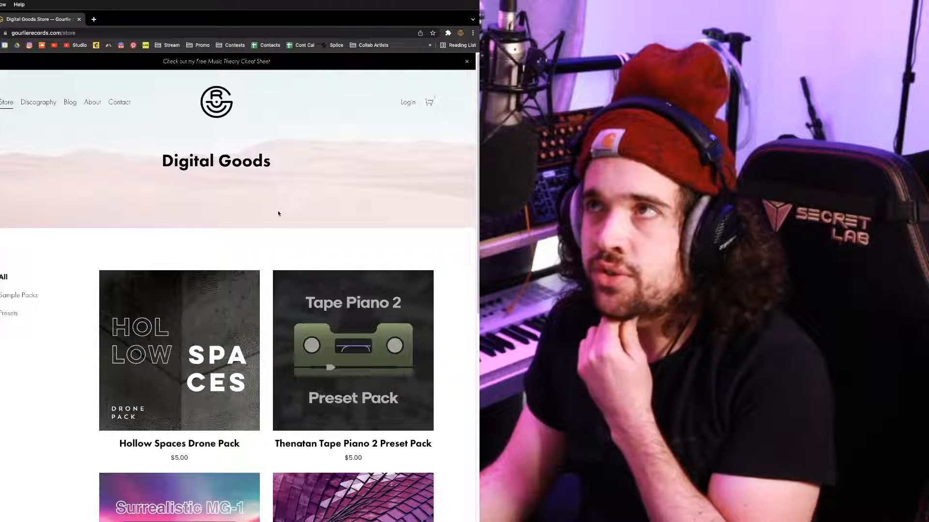
pyautogui.scroll(-1, 279, 212)
pyautogui.scroll(-2, 248, 232)
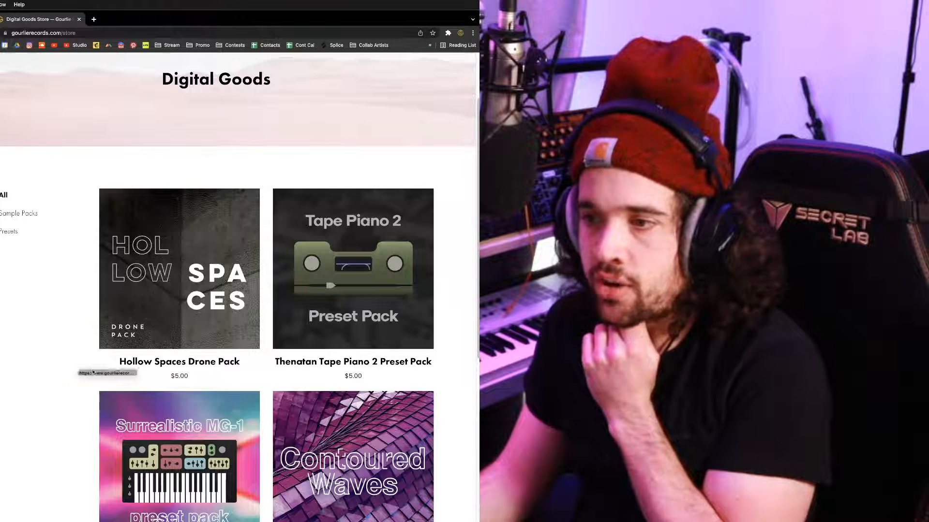
pyautogui.scroll(-1, 39, 370)
pyautogui.scroll(-1, 39, 370)
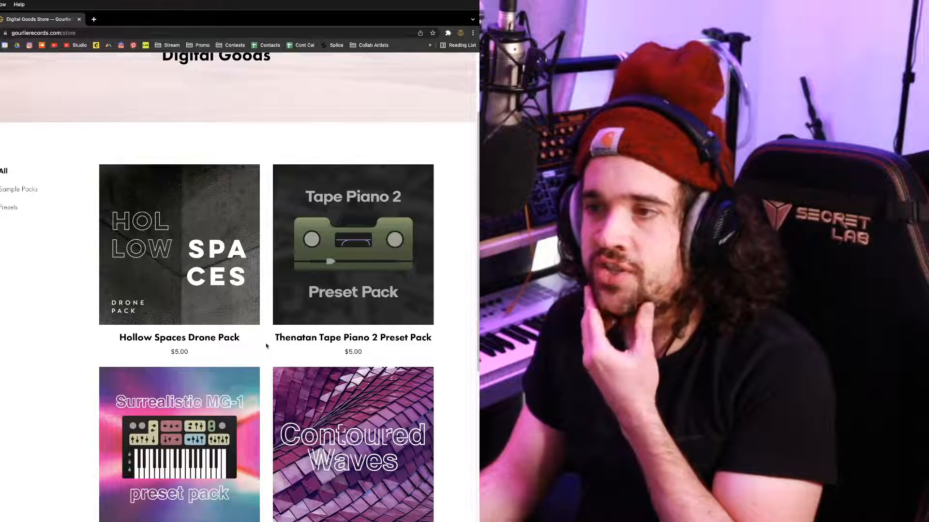
pyautogui.scroll(-2, 265, 345)
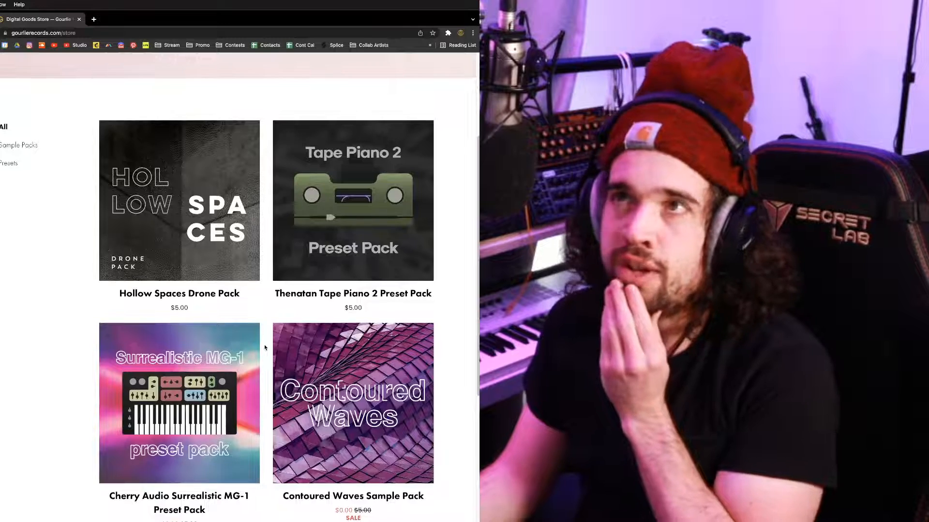
pyautogui.scroll(3, 265, 346)
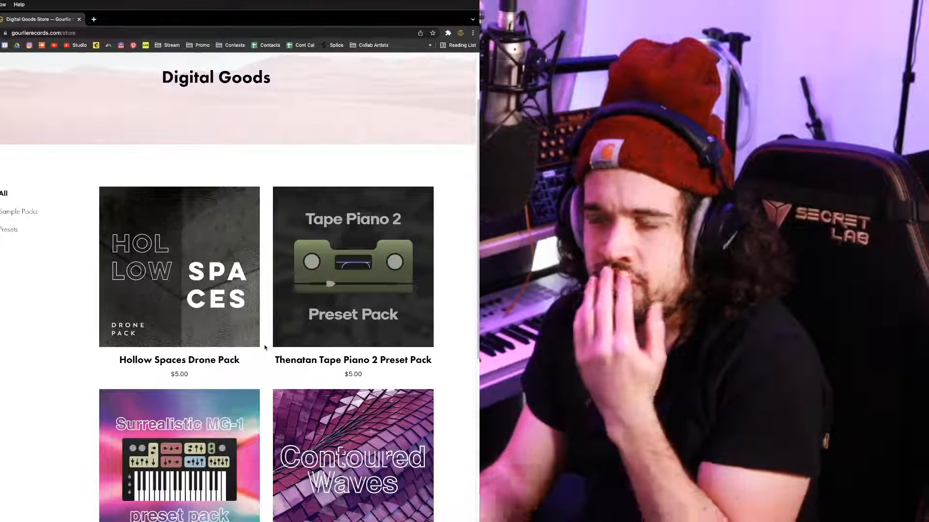
pyautogui.scroll(1, 266, 346)
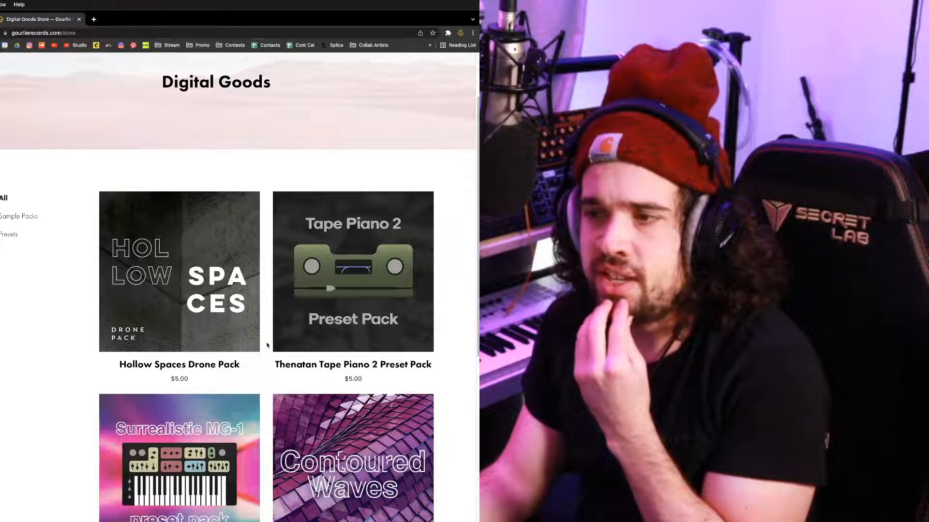
pyautogui.scroll(-2, 267, 346)
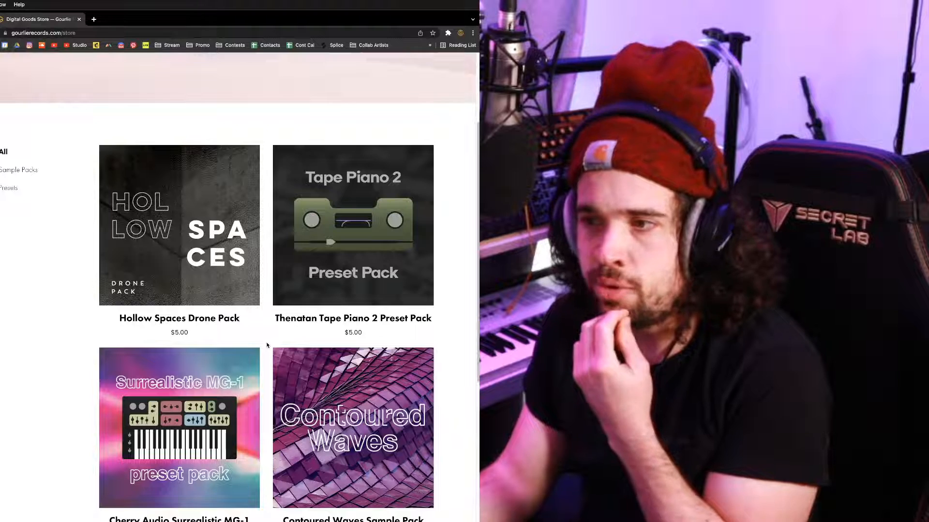
pyautogui.scroll(4, 267, 345)
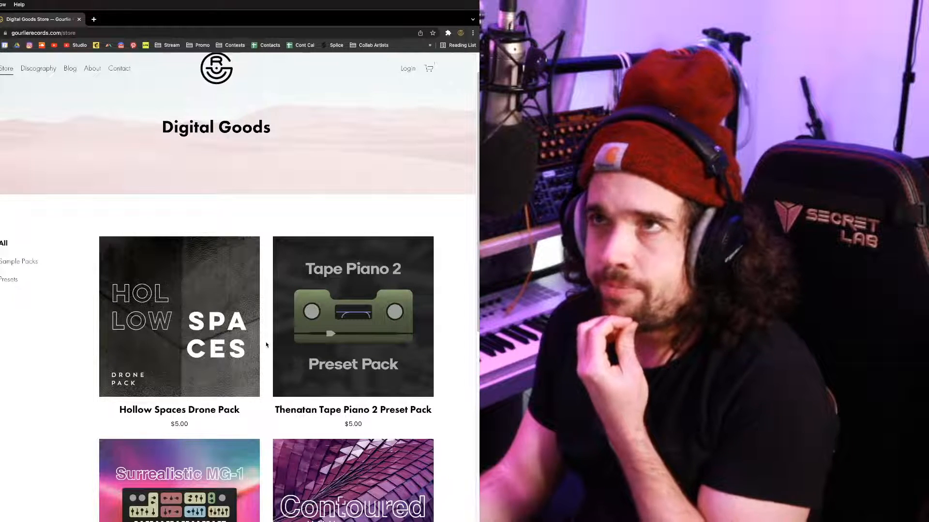
pyautogui.scroll(-5, 266, 344)
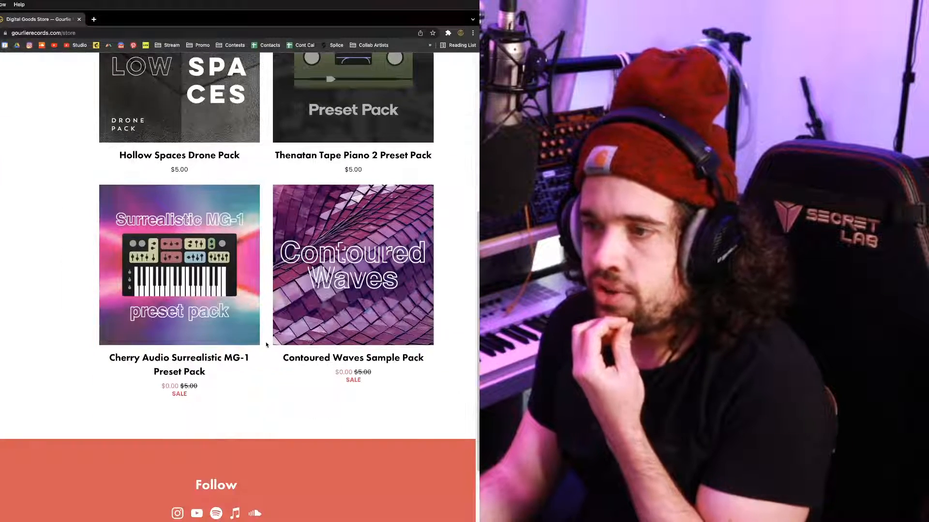
pyautogui.scroll(2, 266, 344)
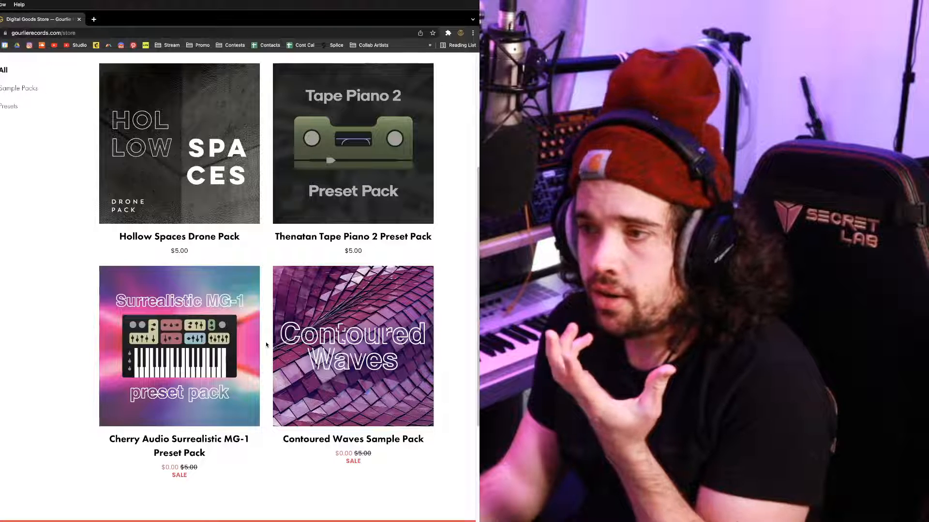
# View the Cherry Audio Surrealistic MG-1 Preset Pack product page and return to the Digital Goods store
pyautogui.click(177, 362)
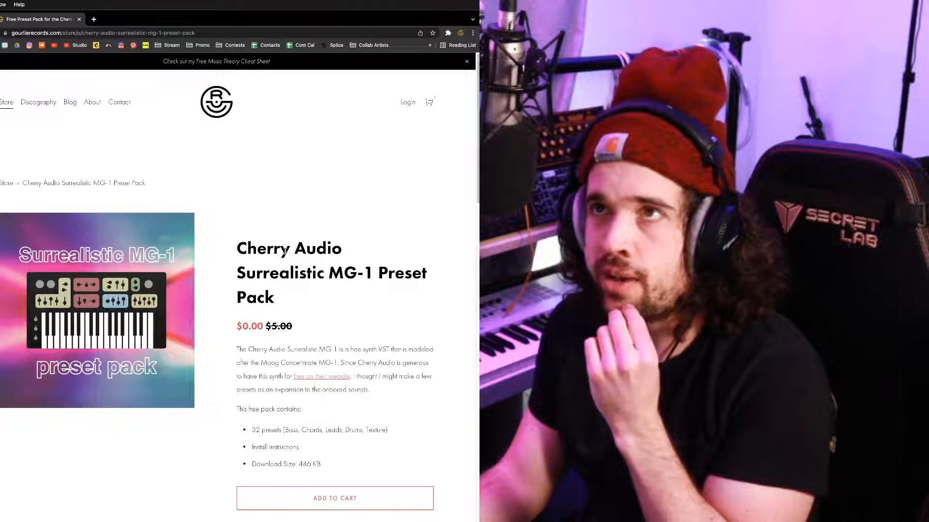
pyautogui.scroll(-1, 290, 256)
pyautogui.scroll(1, 301, 263)
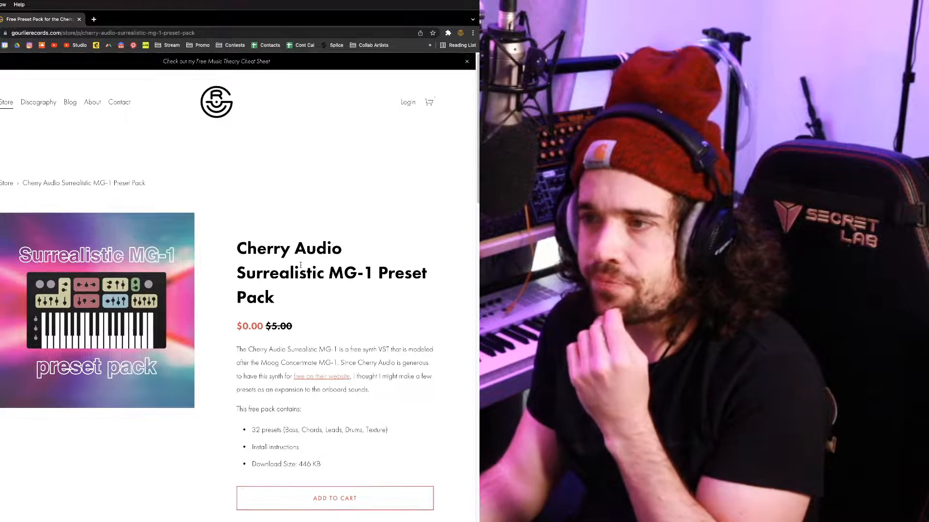
pyautogui.hscroll(-5, 301, 263)
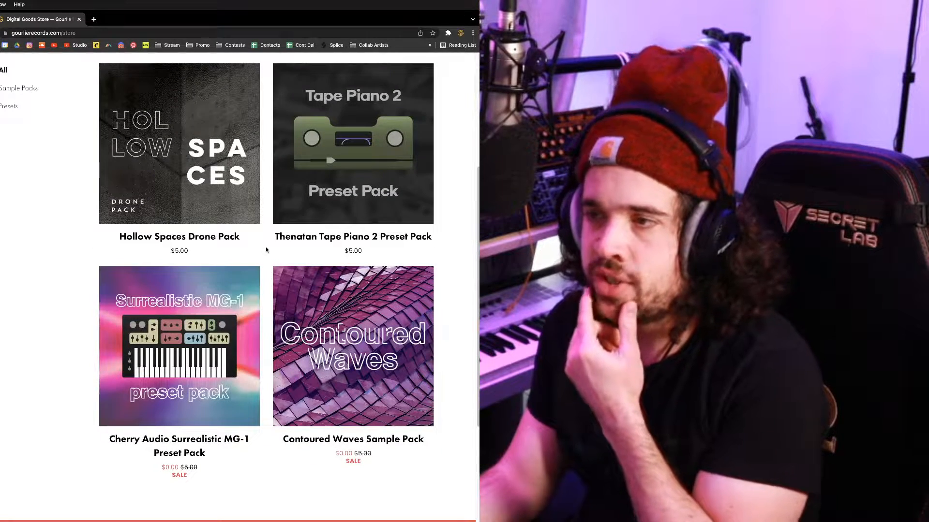
# Look over the packs on the Digital Goods store page again and close it to return to the Ableton Live arrangement
pyautogui.scroll(5, 266, 250)
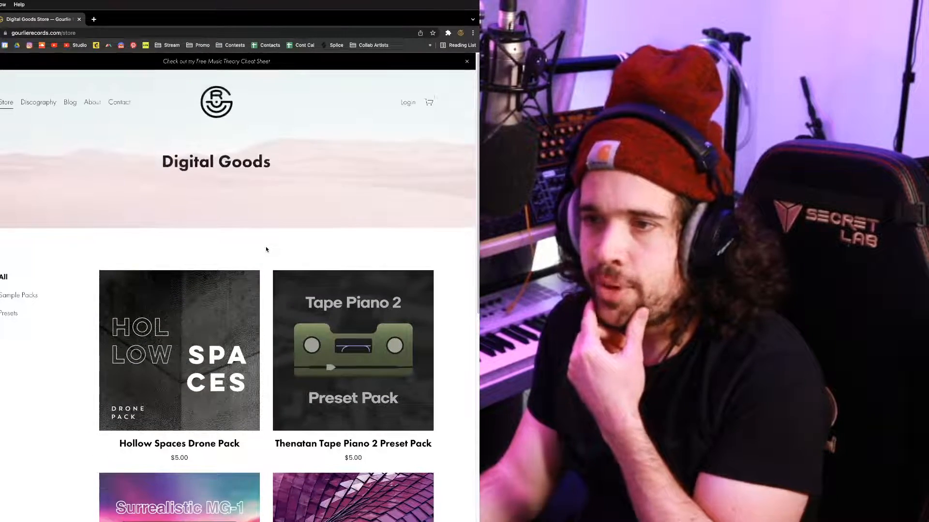
pyautogui.scroll(-3, 266, 250)
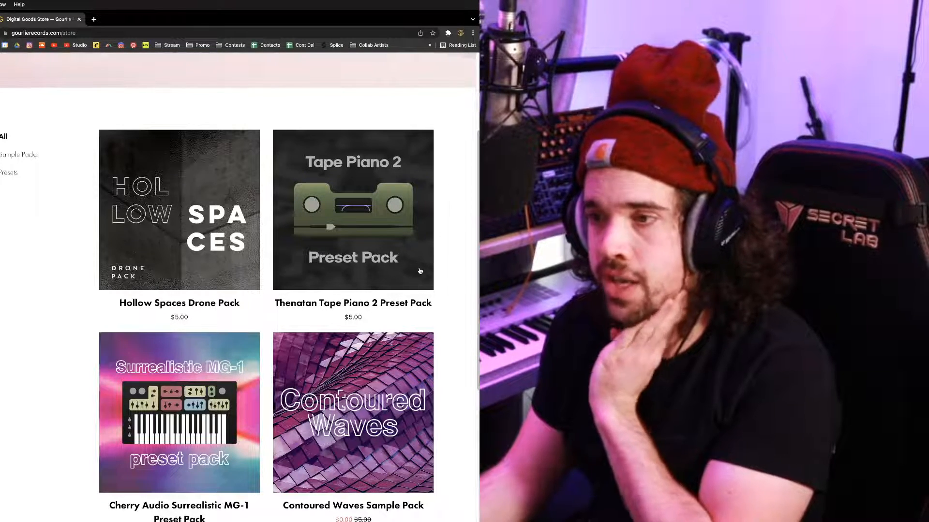
pyautogui.scroll(3, 418, 270)
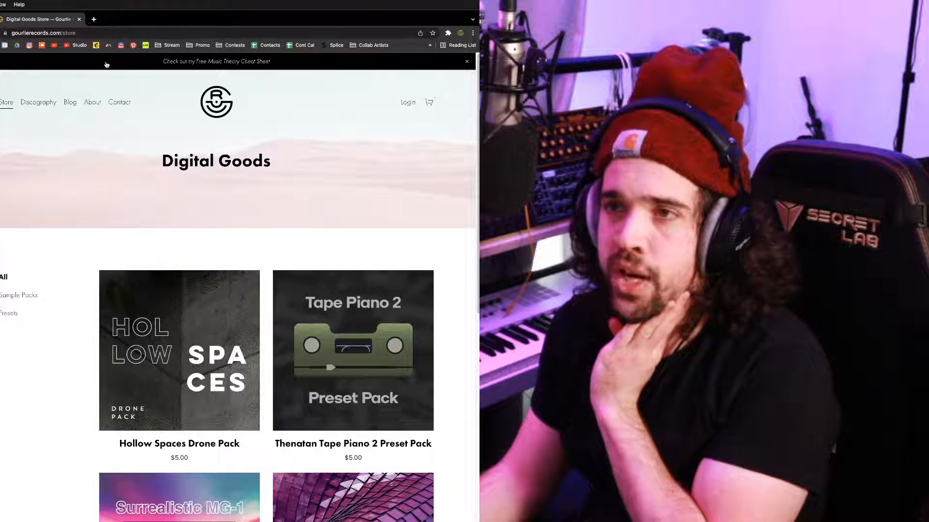
pyautogui.scroll(-3, 351, 224)
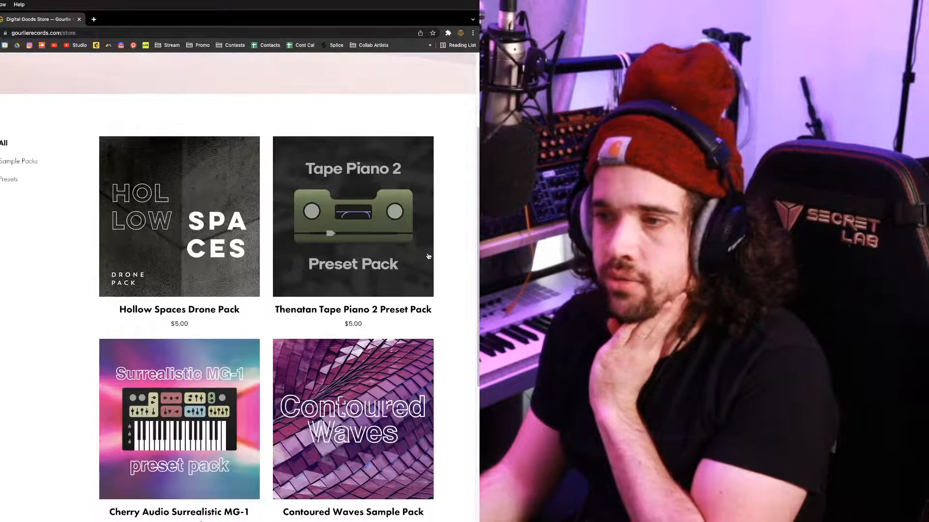
pyautogui.scroll(-1, 437, 255)
pyautogui.scroll(-1, 463, 254)
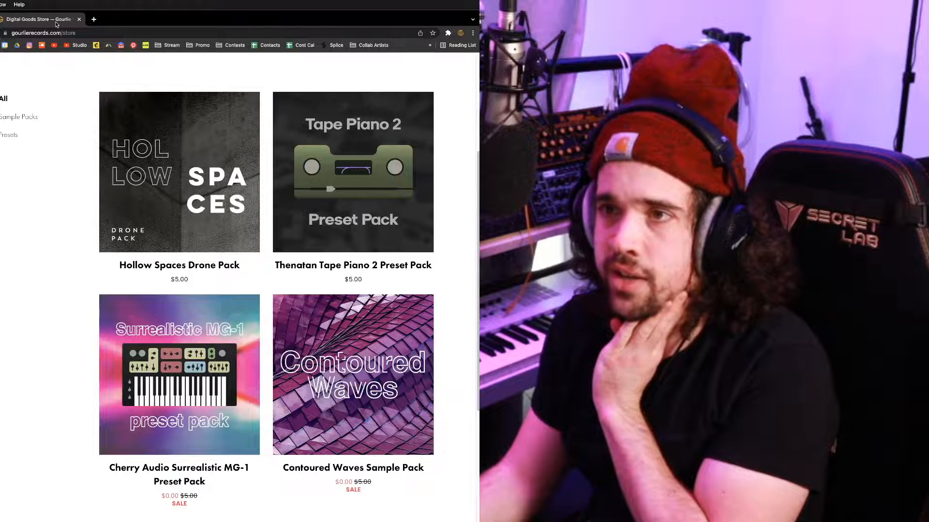
pyautogui.press('super+w')
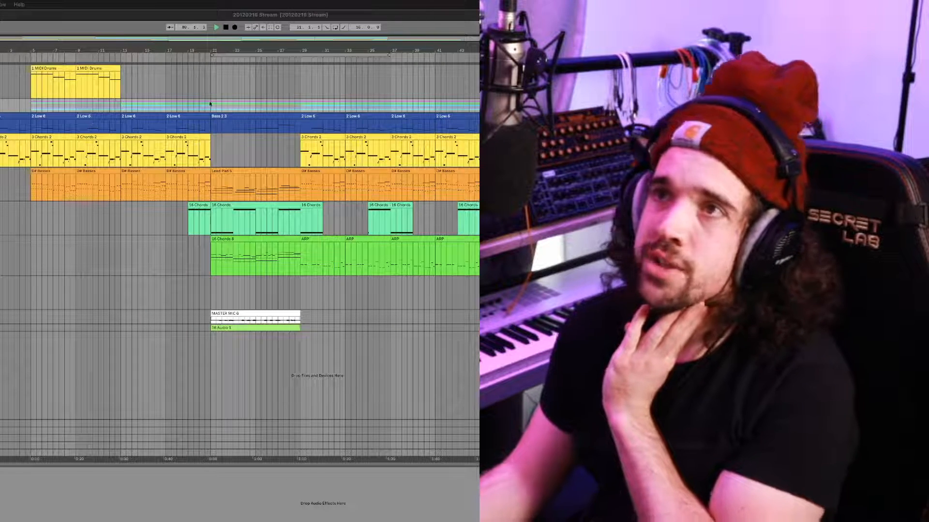